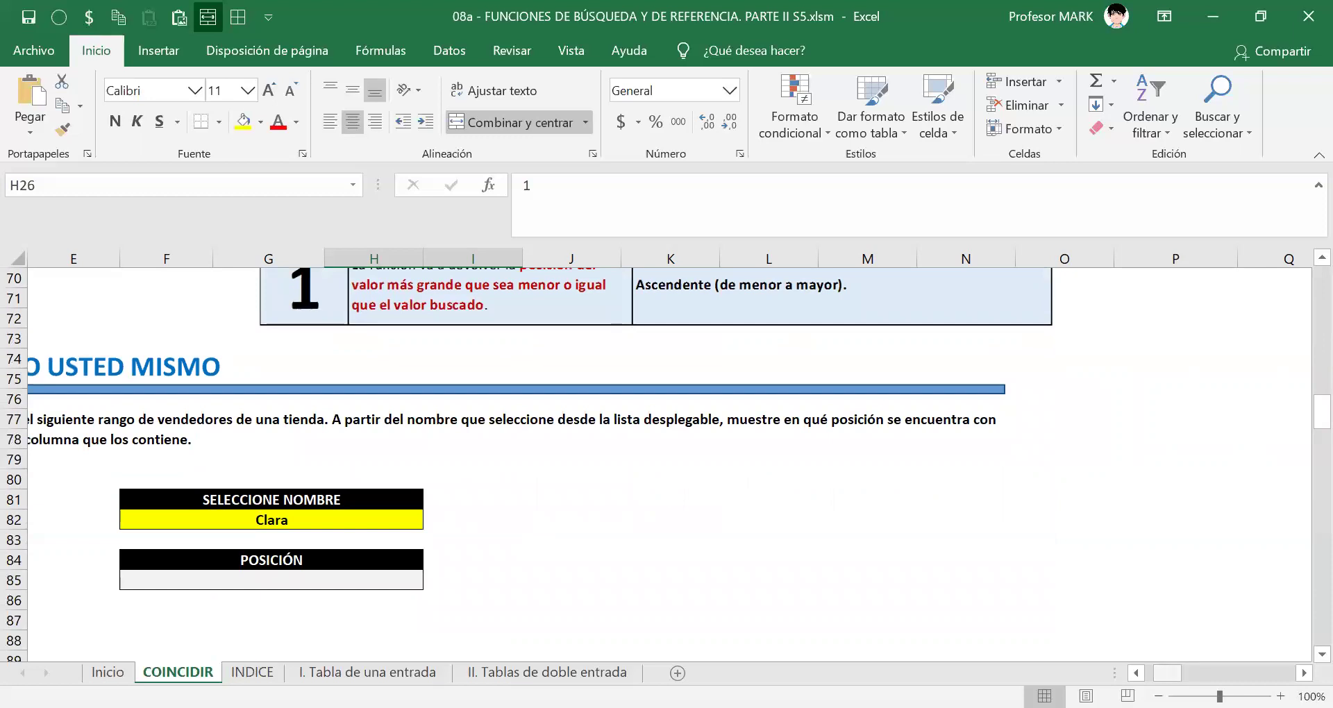
- Read exercise 1 on the COINCIDIR sheet and examine its VENDEDOR range D82:D99 with the name and position cells
{"action": "scroll", "coordinate": [729, 568], "scroll_direction": "left", "scroll_amount": 3}
{"action": "scroll", "coordinate": [730, 570], "scroll_direction": "down", "scroll_amount": 2}
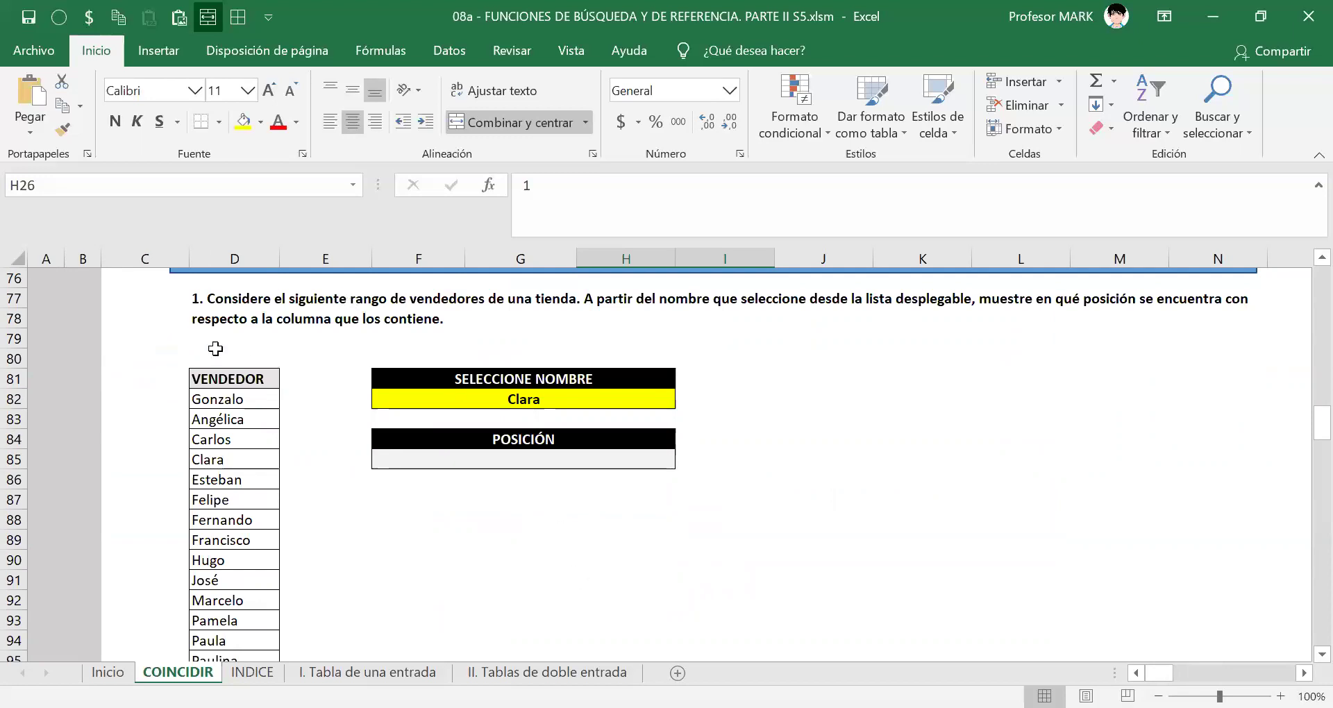
{"action": "left_click", "coordinate": [280, 309]}
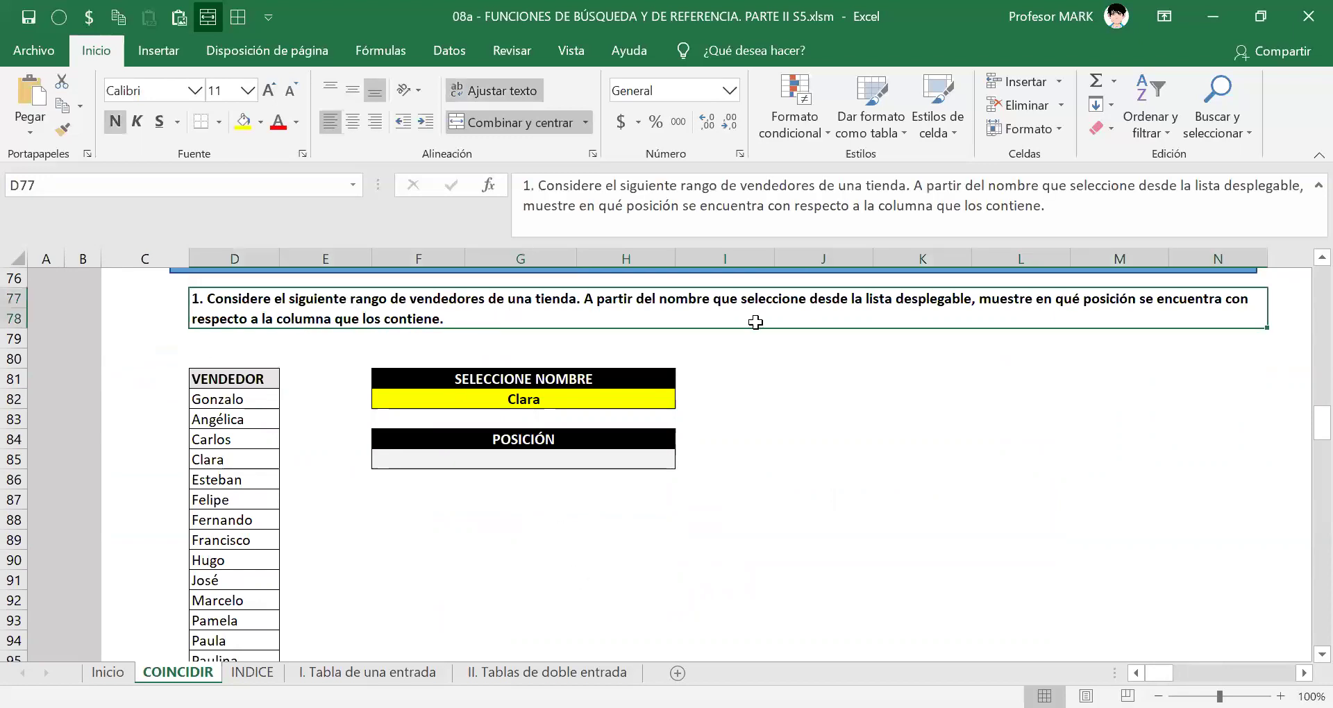
{"action": "left_click", "coordinate": [224, 402]}
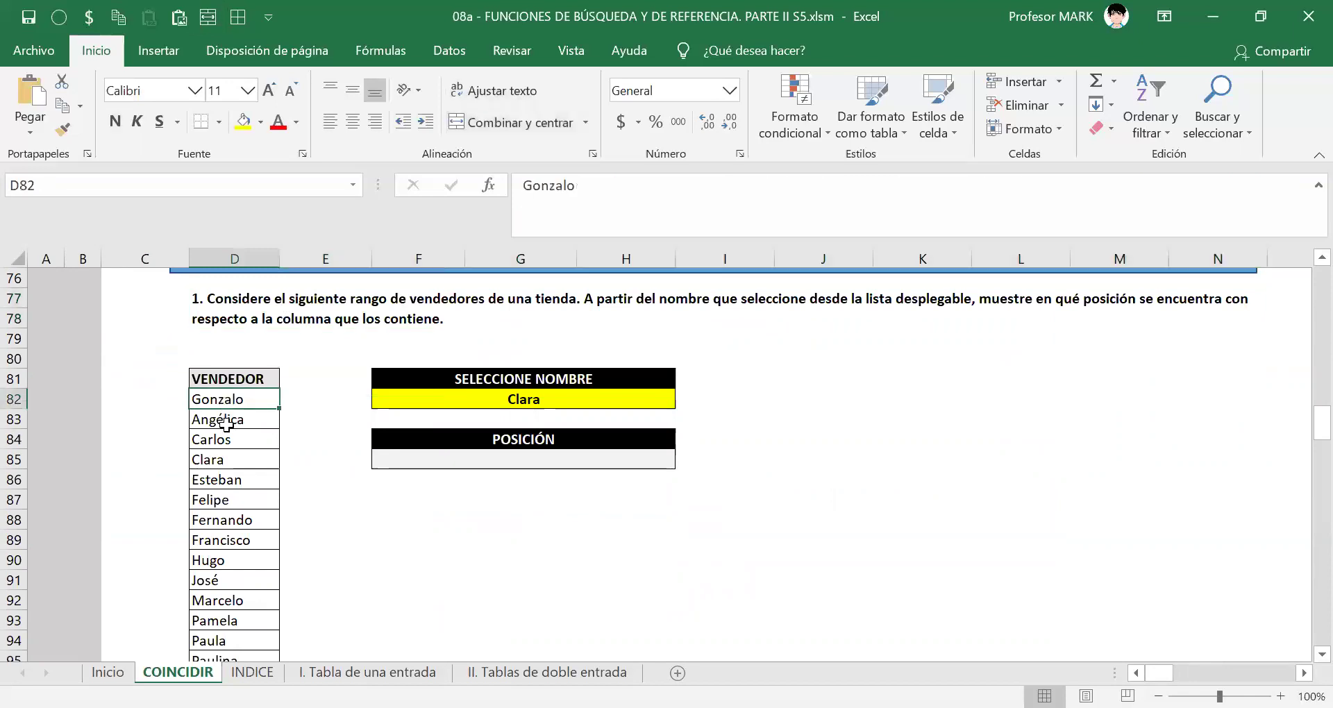
{"action": "scroll", "coordinate": [226, 434], "scroll_direction": "down", "scroll_amount": 6}
{"action": "scroll", "coordinate": [227, 441], "scroll_direction": "up", "scroll_amount": 5}
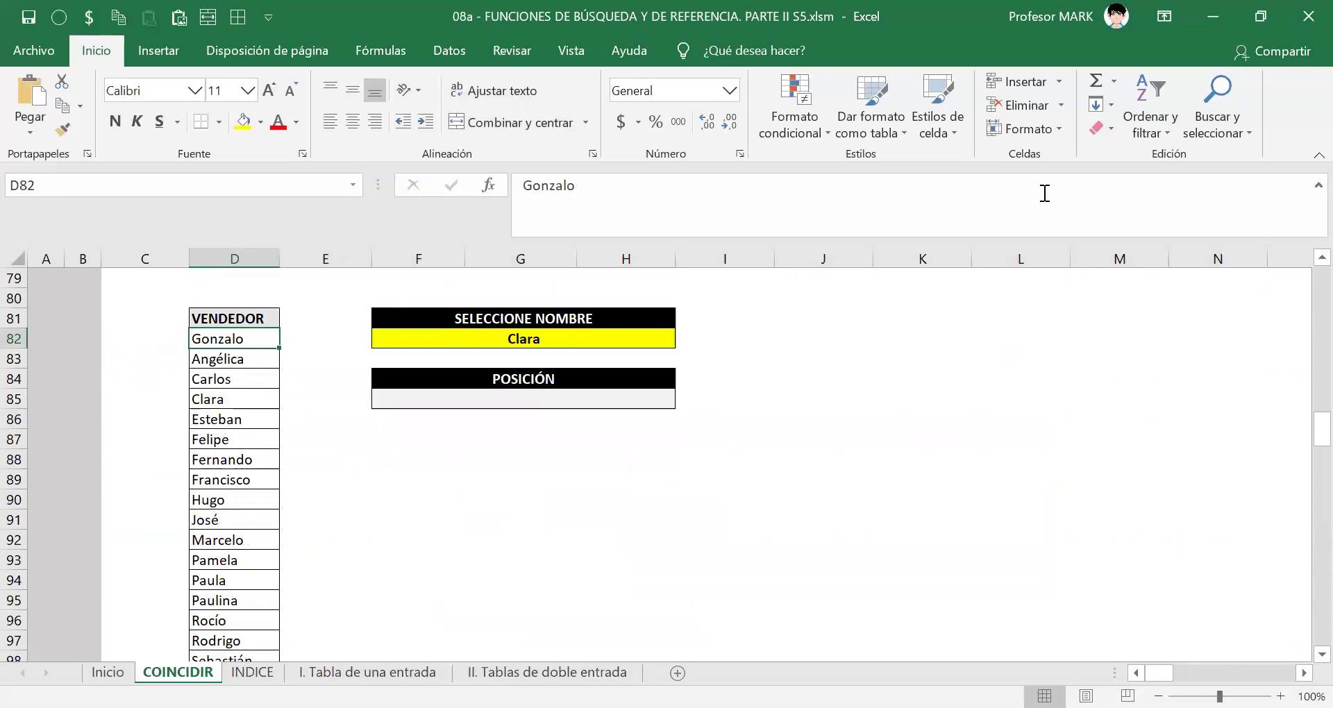
{"action": "key", "text": "ctrl+shift+Down"}
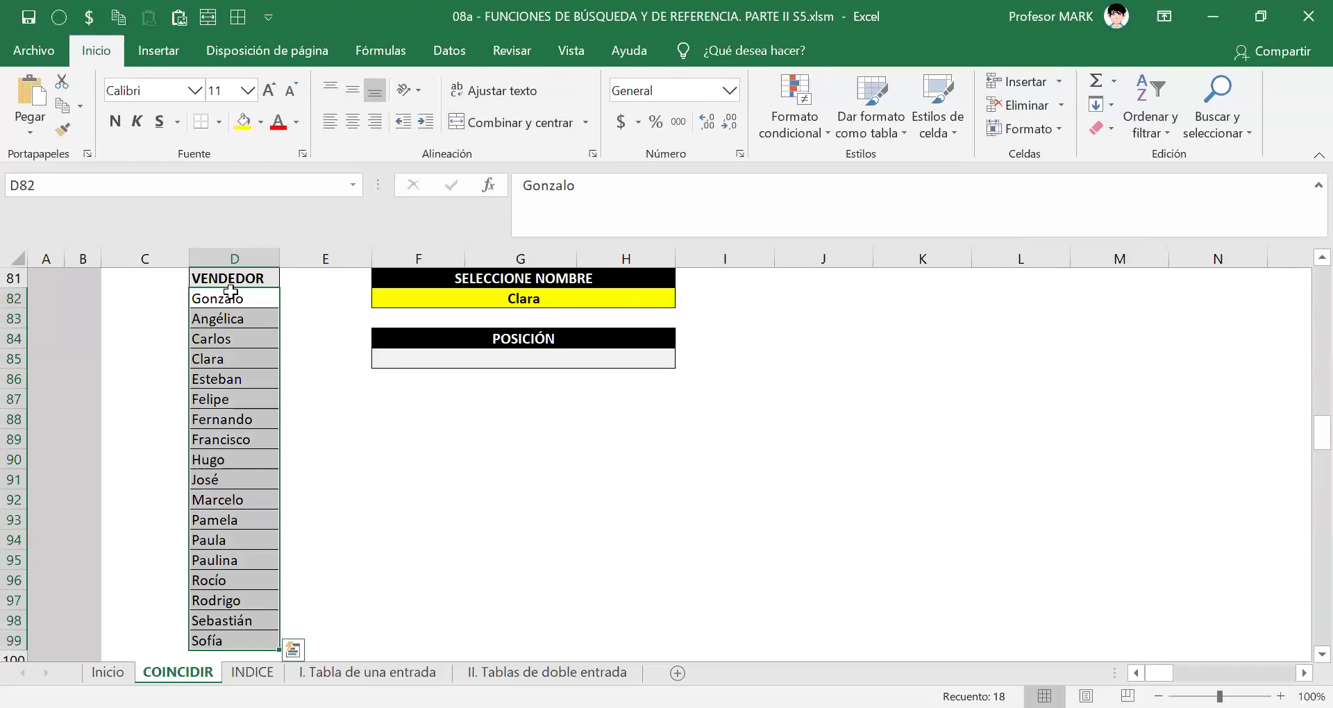
{"action": "scroll", "coordinate": [229, 415], "scroll_direction": "down", "scroll_amount": 2}
{"action": "scroll", "coordinate": [229, 415], "scroll_direction": "up", "scroll_amount": 3}
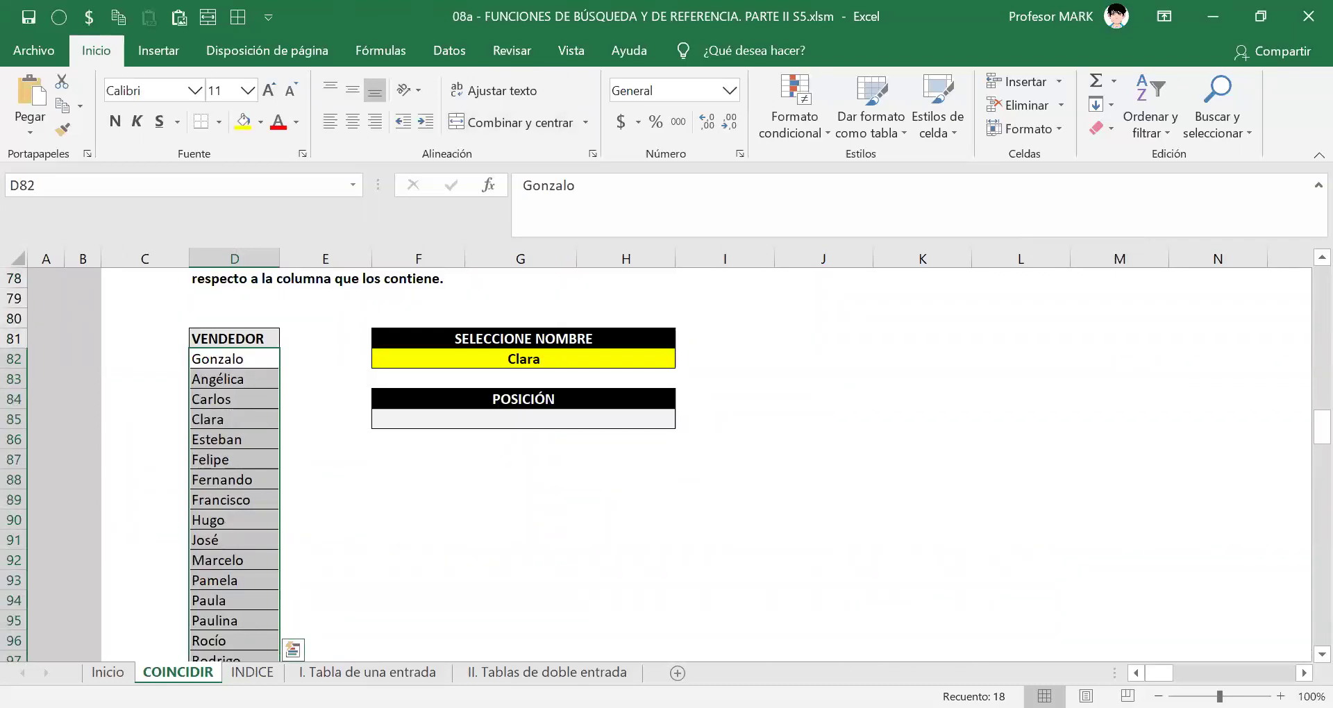
{"action": "scroll", "coordinate": [594, 523], "scroll_direction": "up", "scroll_amount": 2}
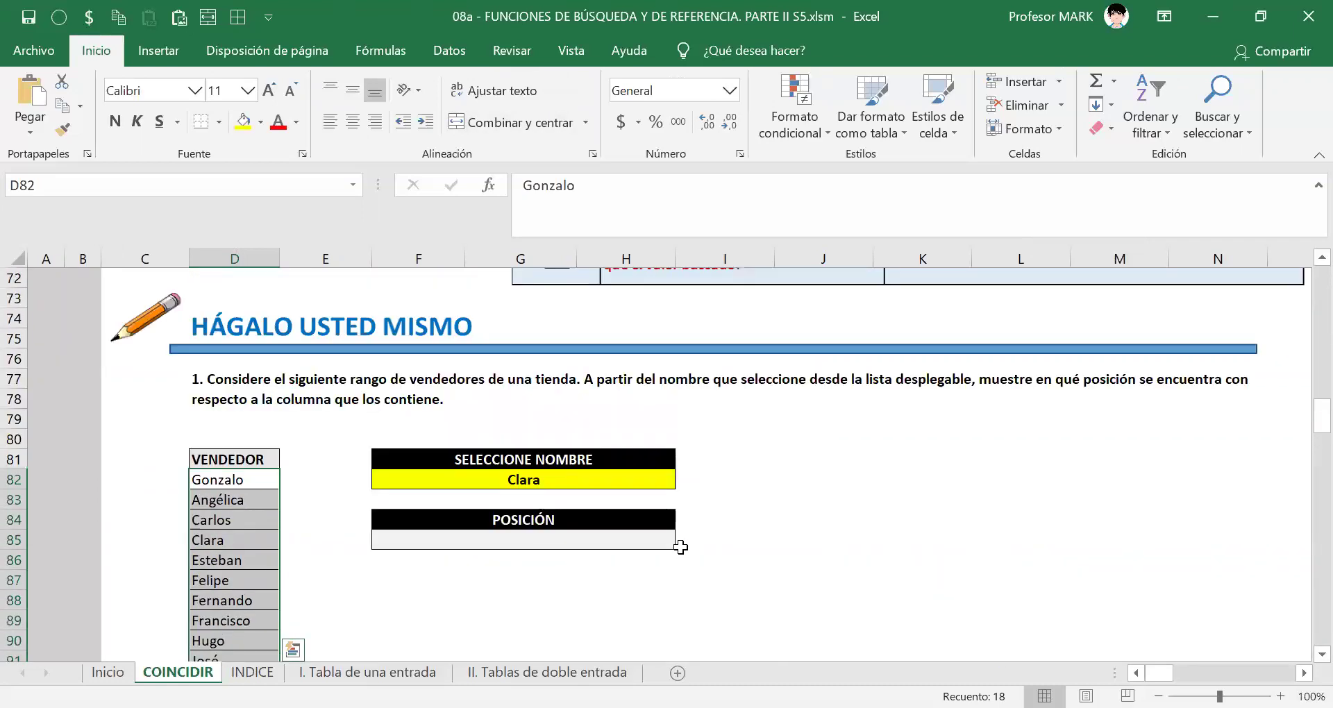
{"action": "scroll", "coordinate": [292, 539], "scroll_direction": "down", "scroll_amount": 3}
{"action": "scroll", "coordinate": [291, 539], "scroll_direction": "up", "scroll_amount": 5}
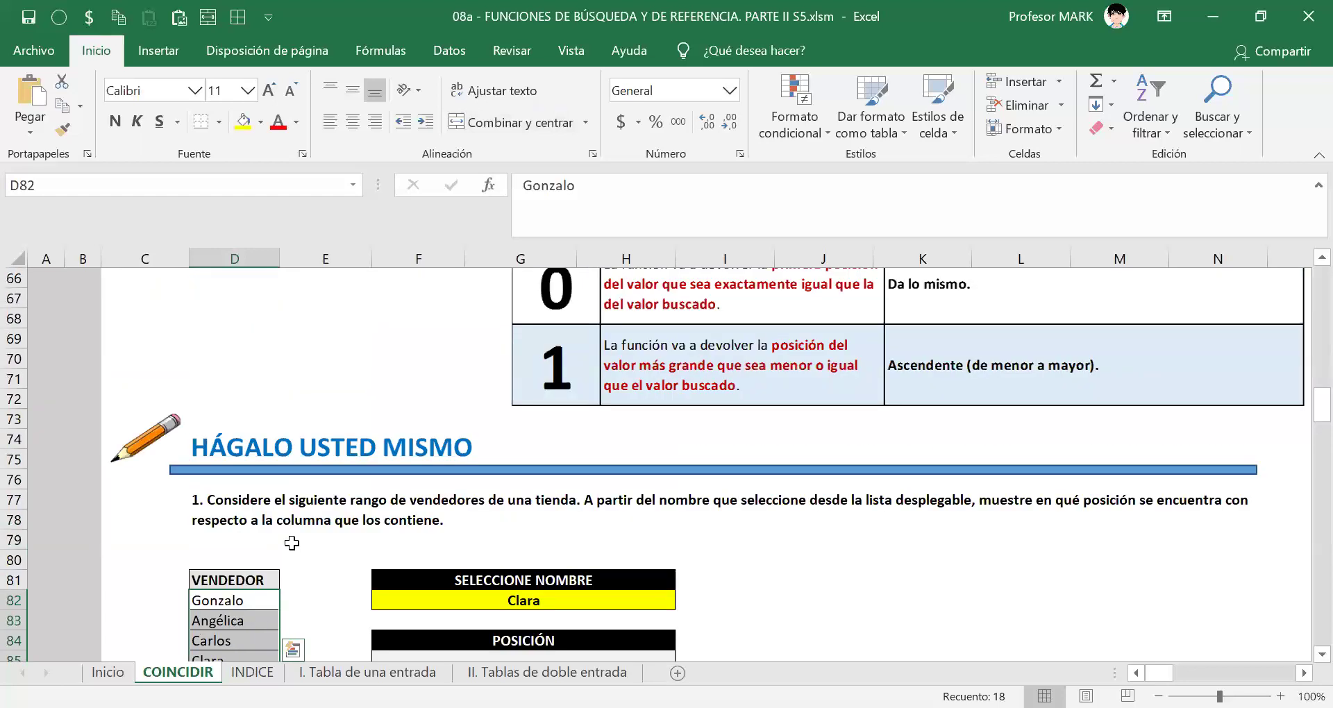
{"action": "scroll", "coordinate": [292, 539], "scroll_direction": "down", "scroll_amount": 2}
{"action": "left_click", "coordinate": [740, 380]}
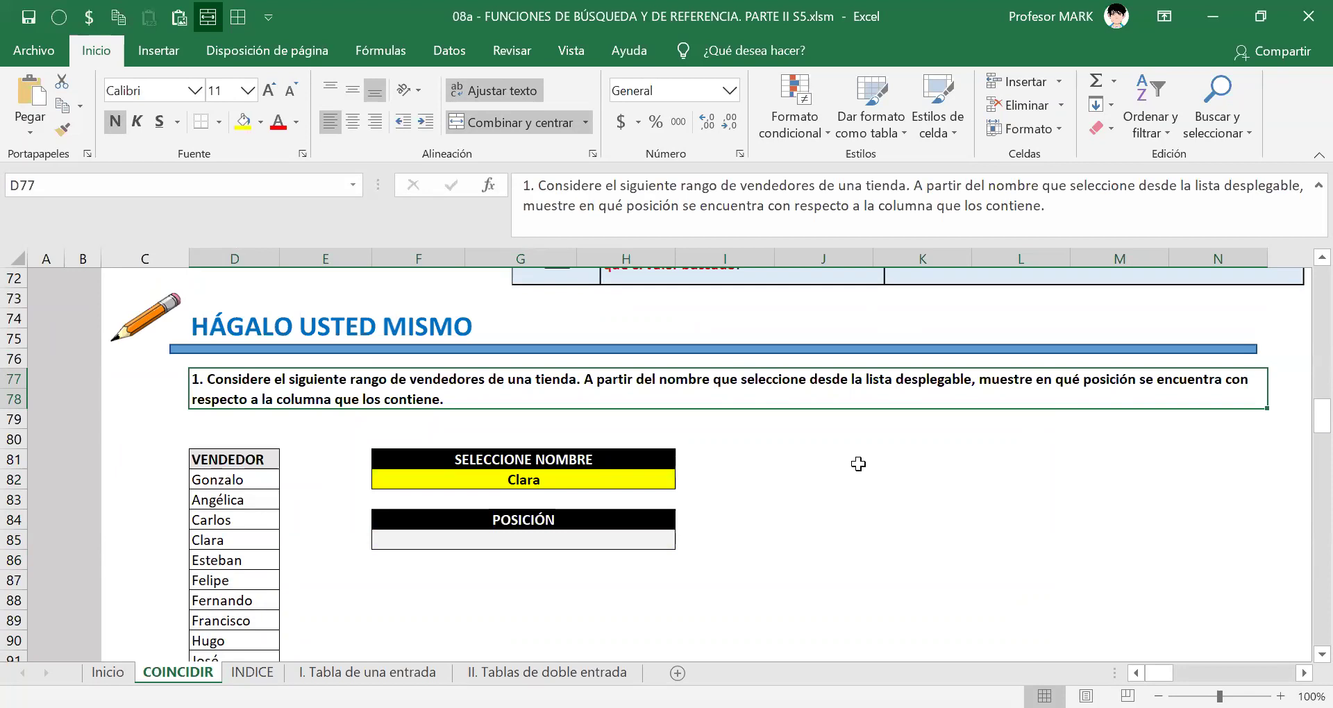
{"action": "scroll", "coordinate": [444, 494], "scroll_direction": "down", "scroll_amount": 2}
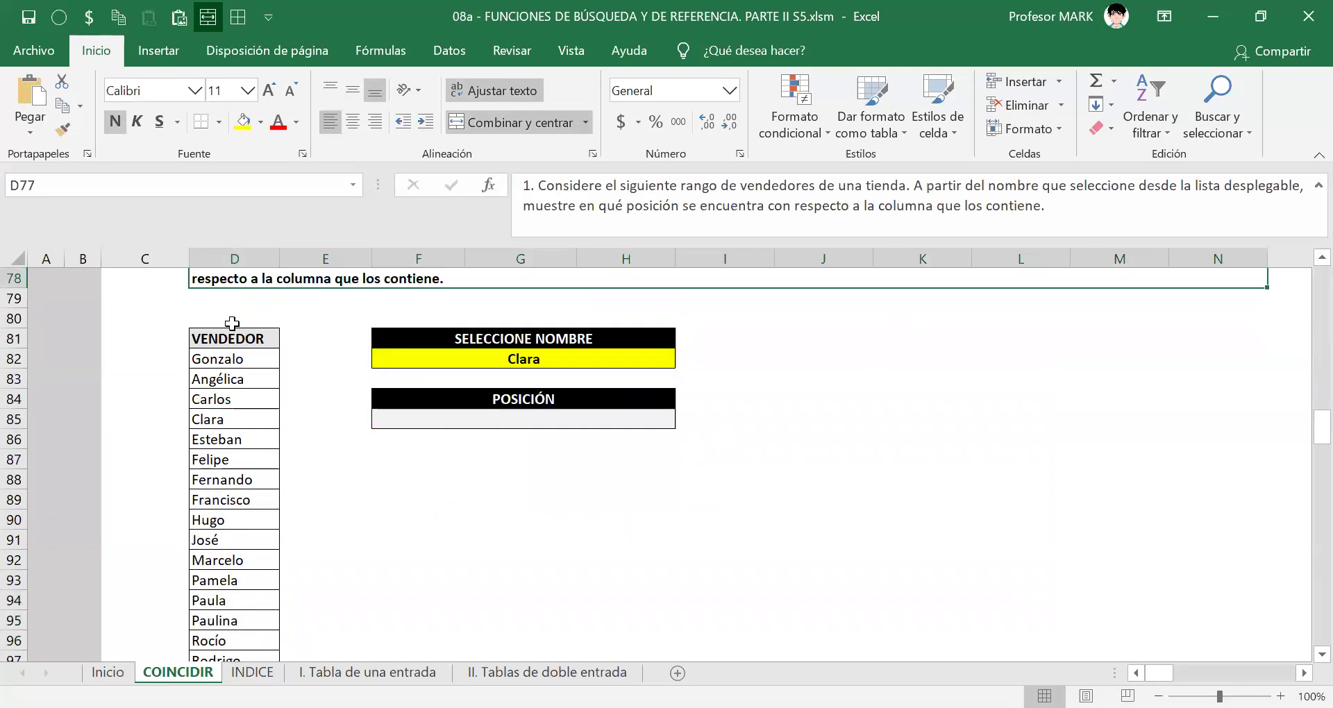
- Examine the extent of the VENDEDOR column from its header in D81 to the final entry
{"action": "left_click", "coordinate": [221, 338]}
{"action": "scroll", "coordinate": [697, 493], "scroll_direction": "down", "scroll_amount": 5}
{"action": "scroll", "coordinate": [697, 492], "scroll_direction": "up", "scroll_amount": 5}
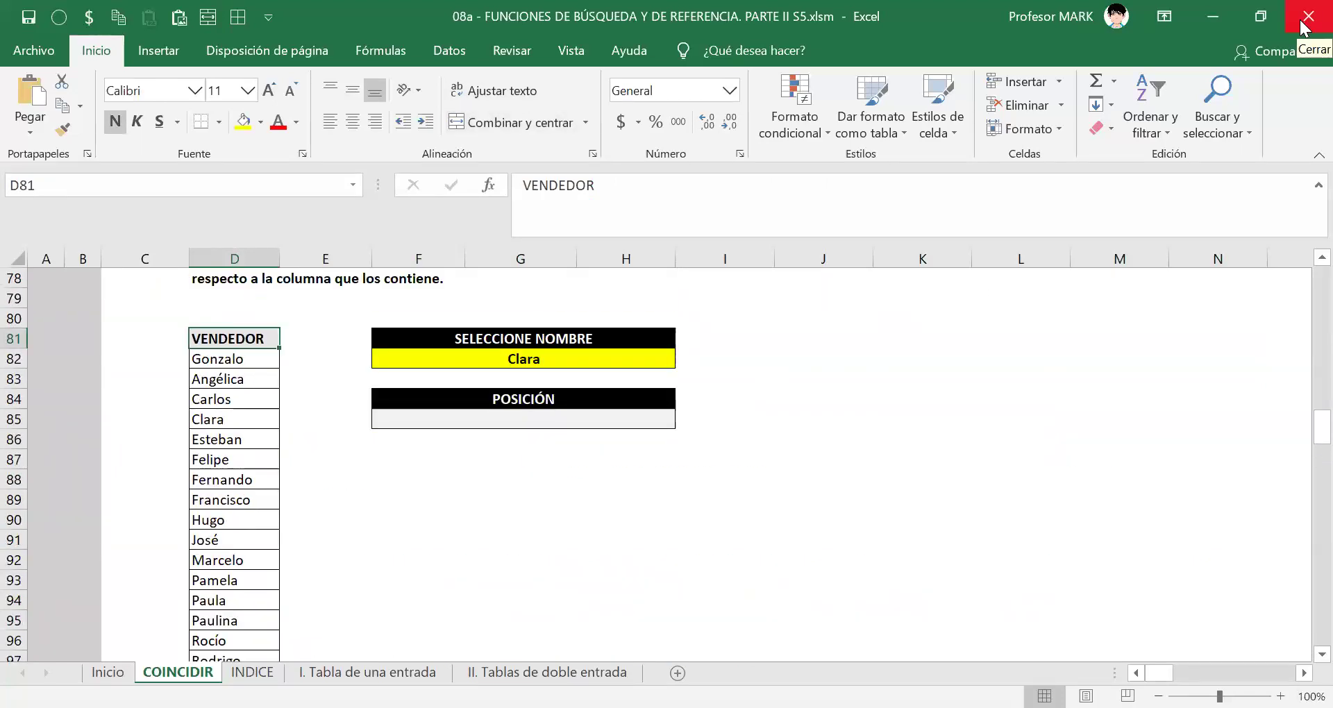
{"action": "key", "text": "Down"}
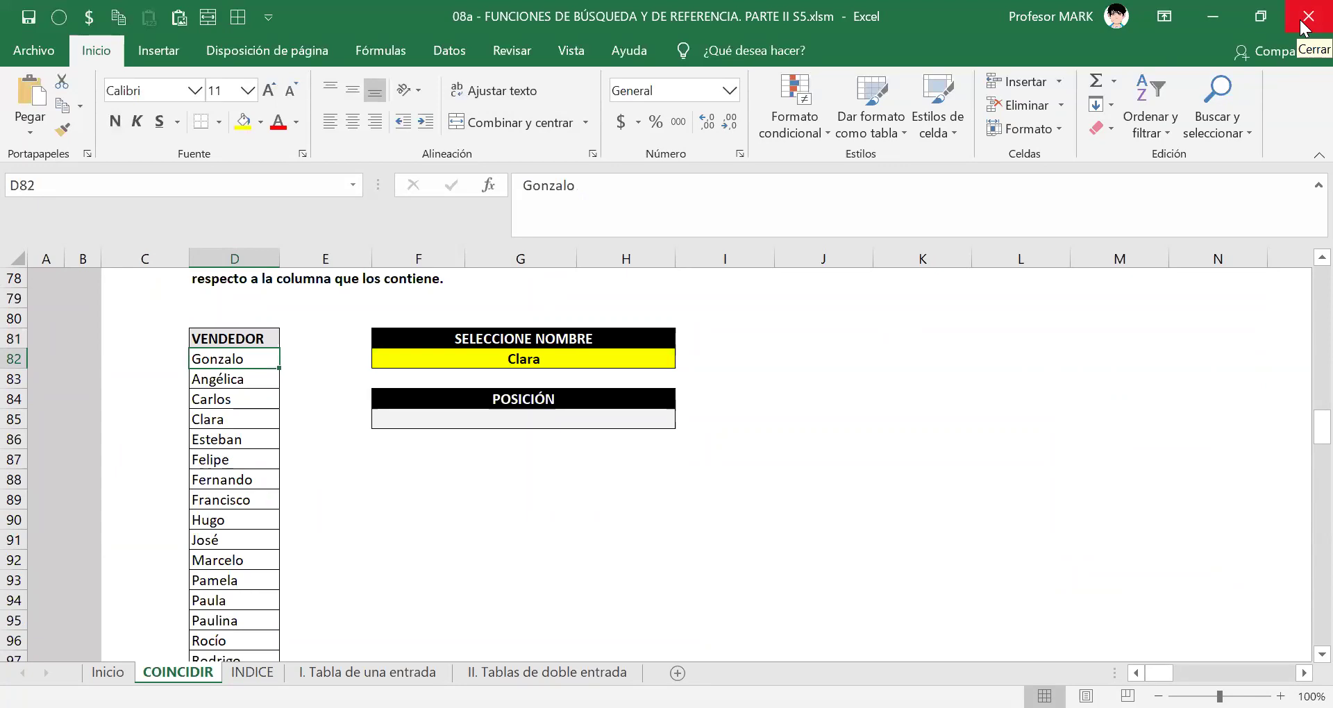
{"action": "key", "text": "Up"}
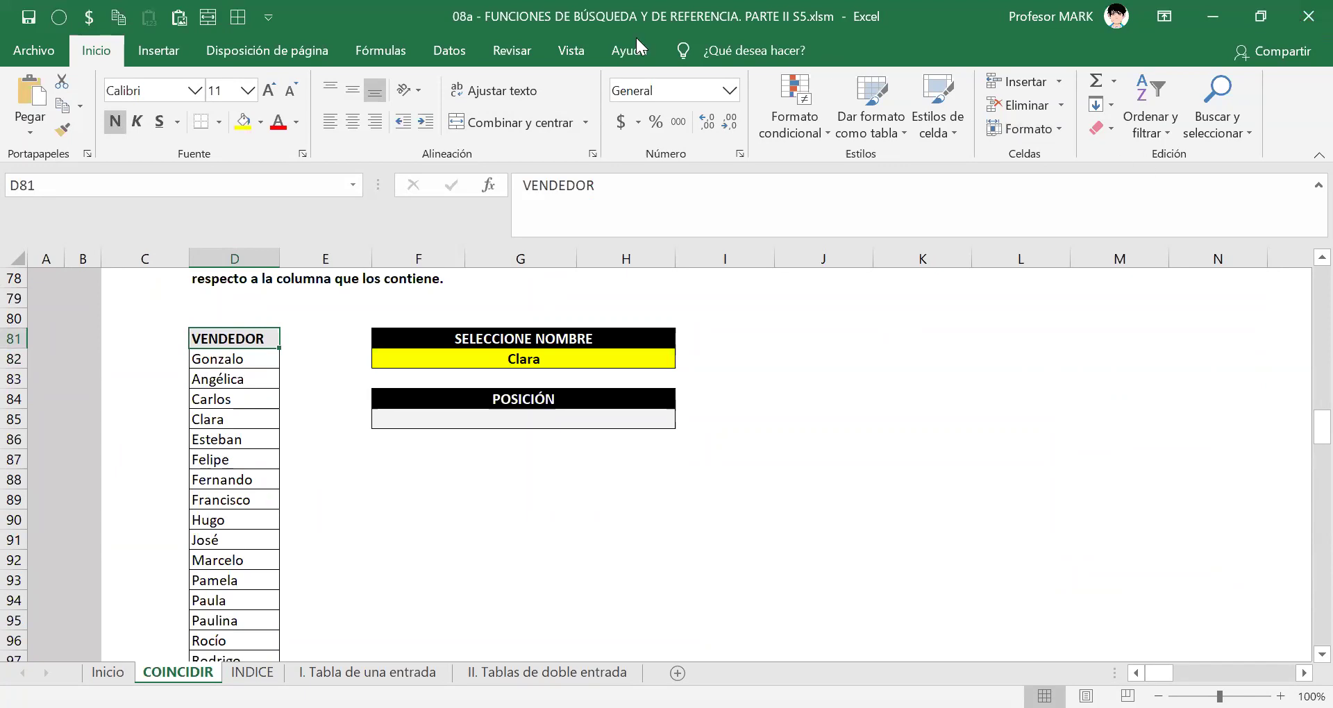
{"action": "left_click", "coordinate": [216, 362]}
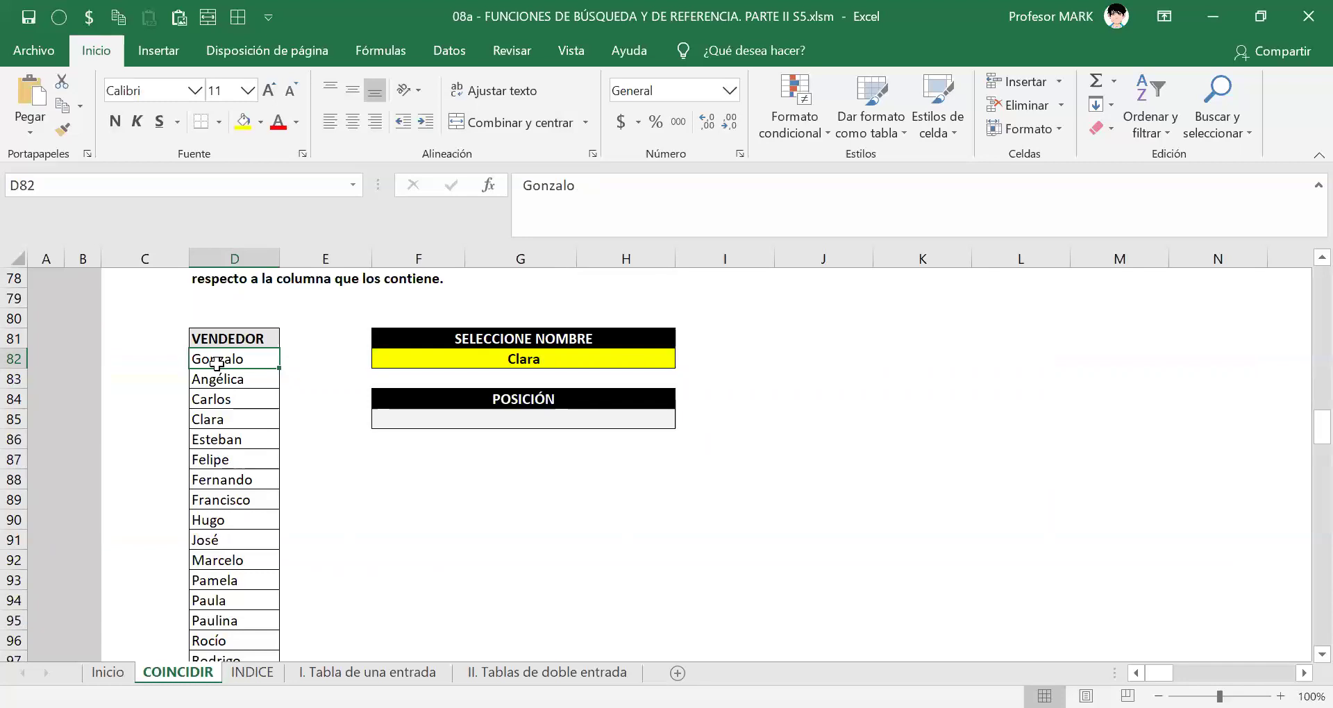
{"action": "key", "text": "ctrl+shift+Down"}
{"action": "key", "text": "ctrl+Up"}
{"action": "key", "text": "Down"}
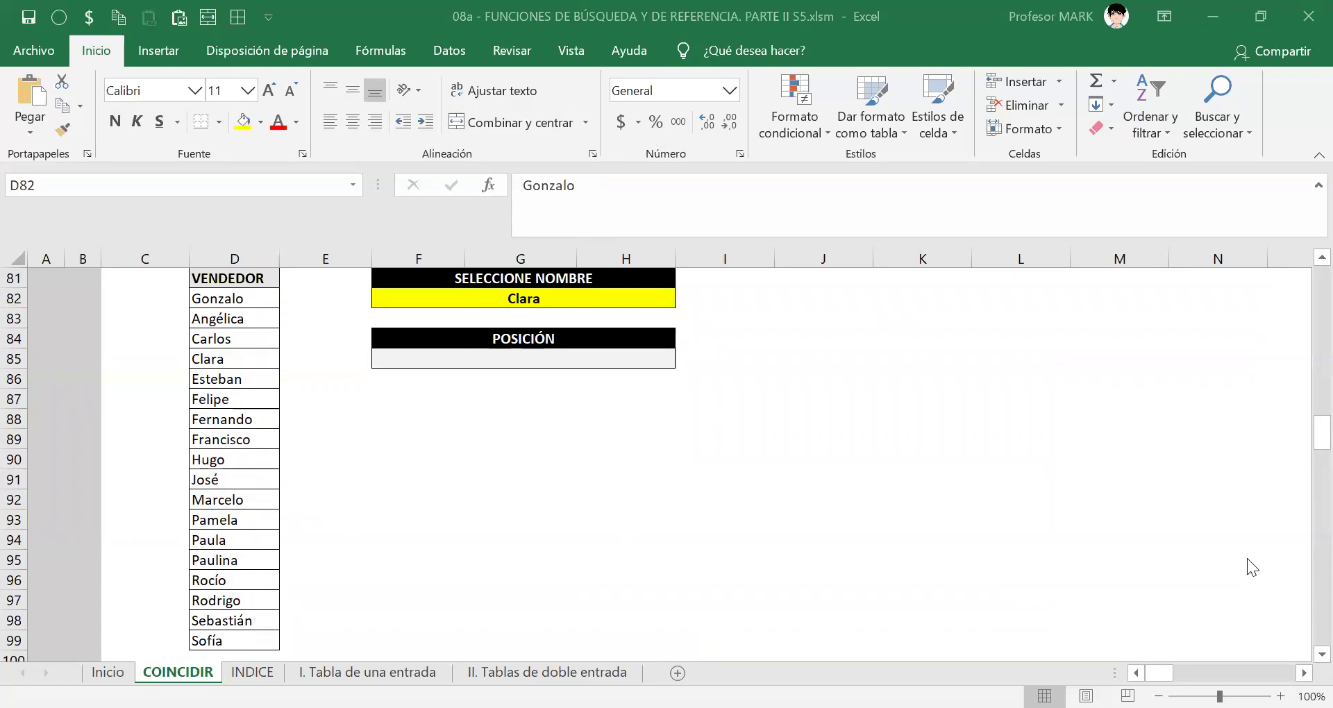
{"action": "scroll", "coordinate": [196, 410], "scroll_direction": "up", "scroll_amount": 1}
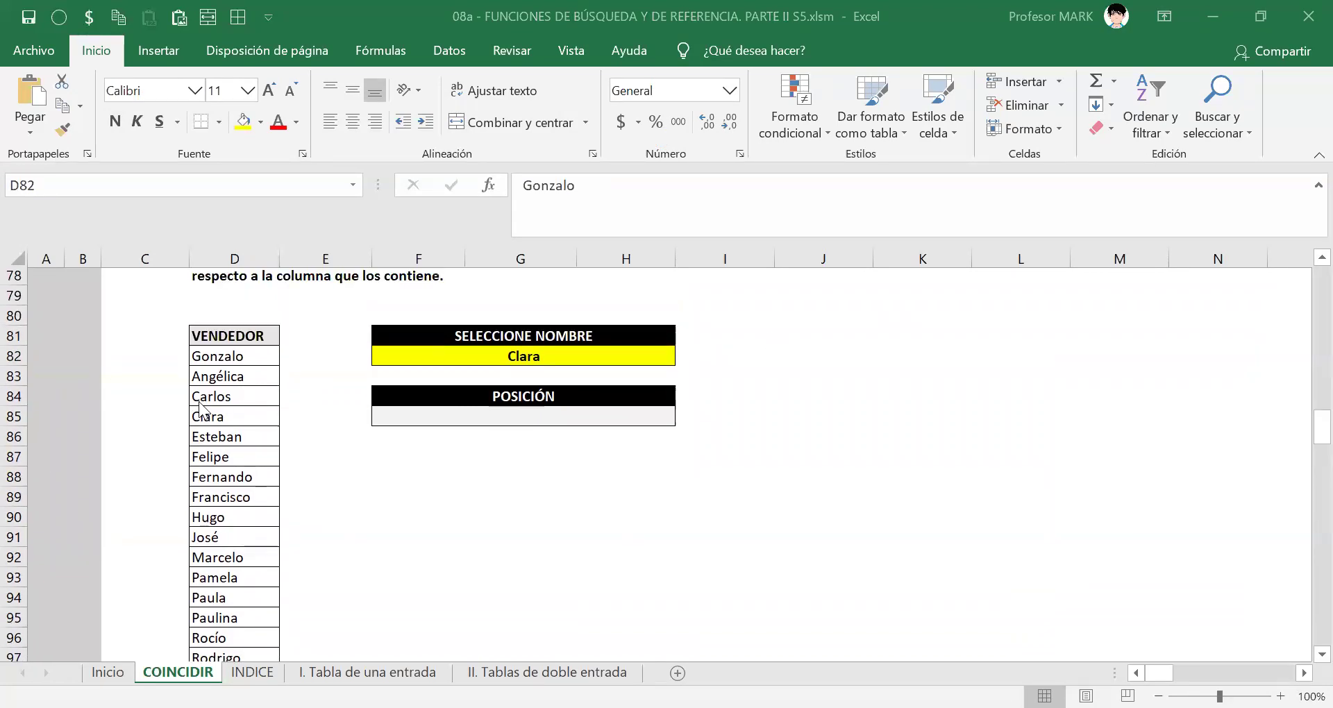
- Convert the VENDEDOR range D81:D99, including its header, into an Excel table with headers
{"action": "left_click", "coordinate": [250, 340]}
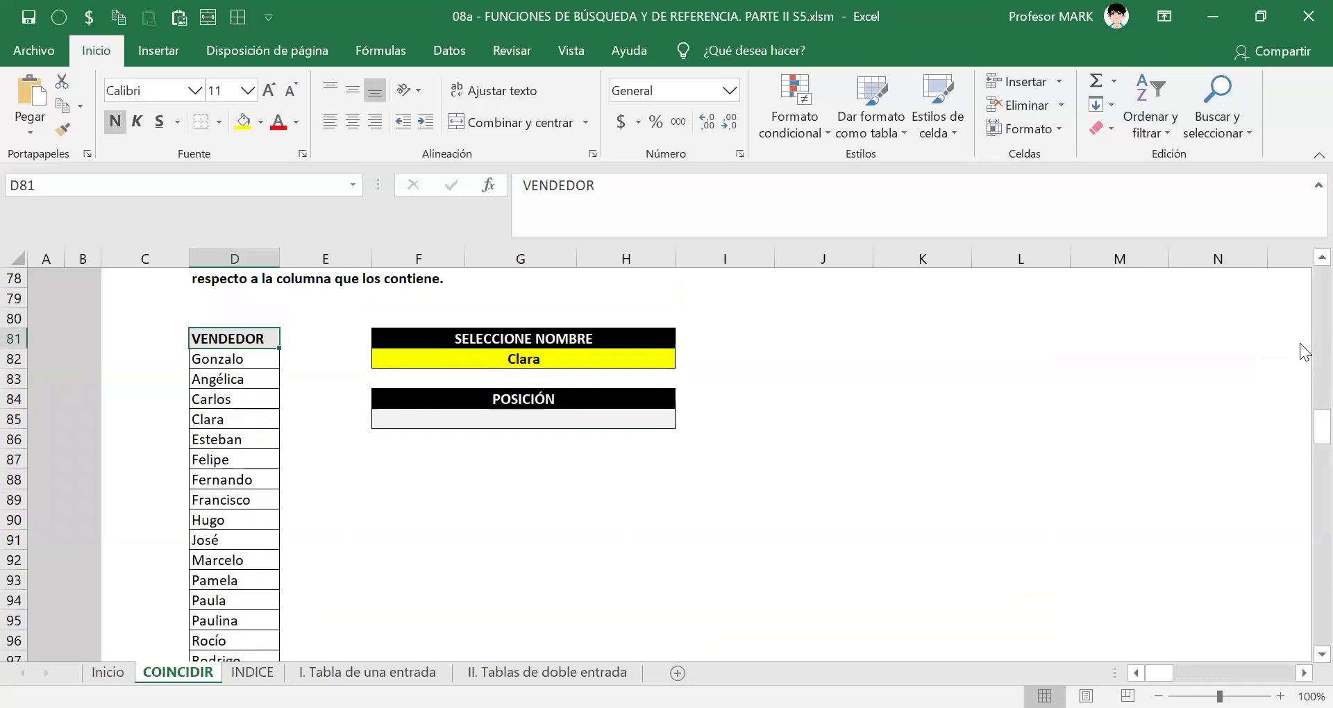
{"action": "key", "text": "ctrl+shift+Down"}
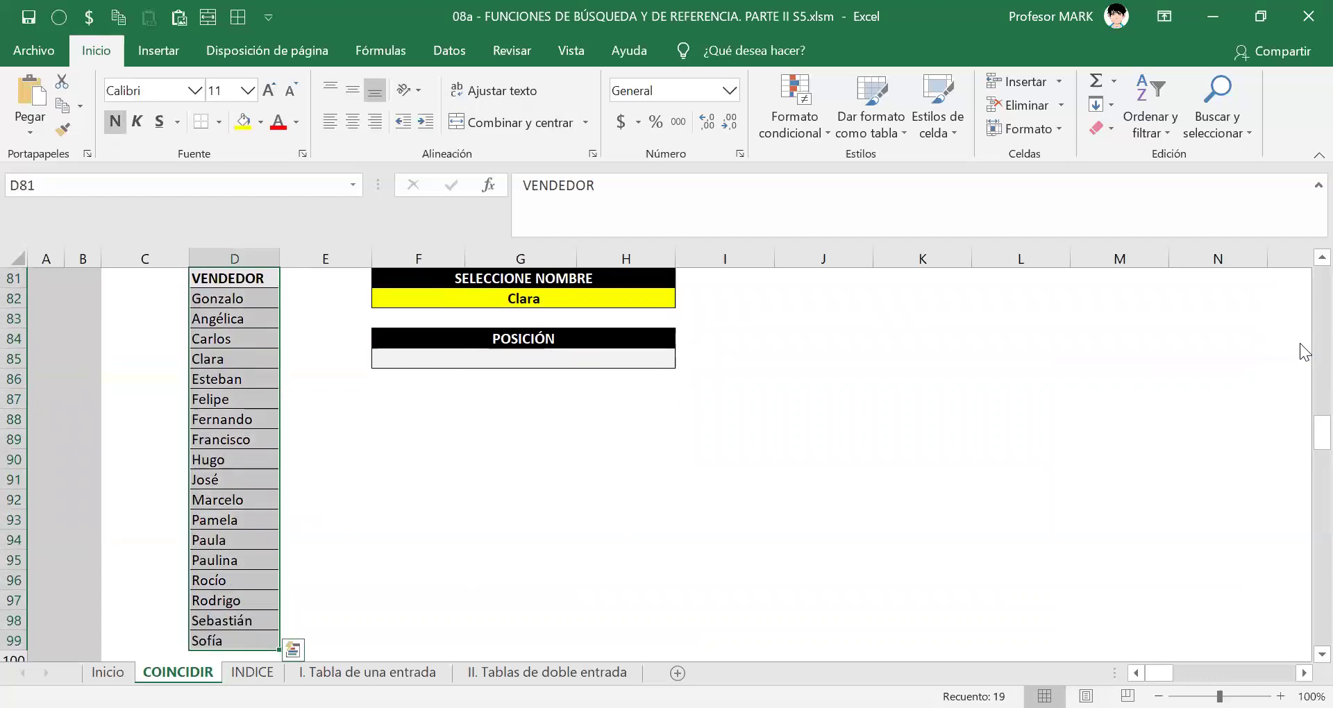
{"action": "key", "text": "ctrl+t"}
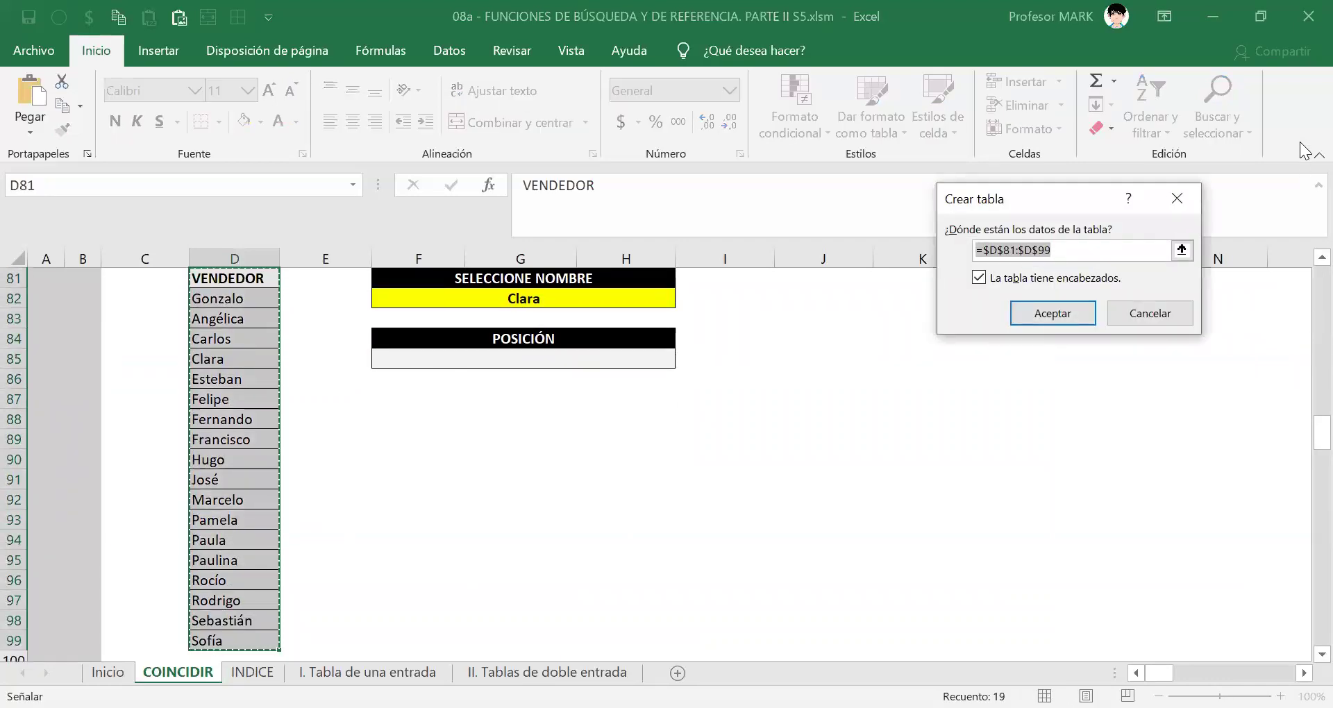
{"action": "left_click", "coordinate": [1036, 315]}
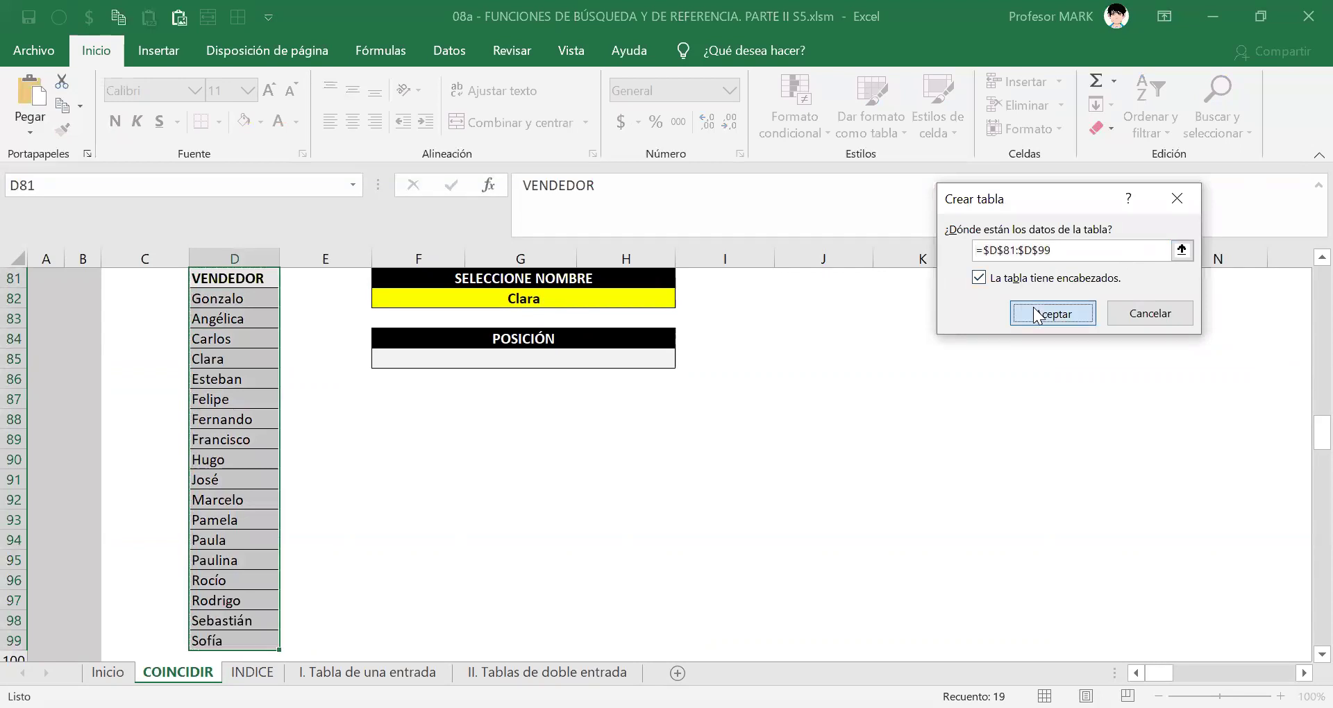
- Apply the first, uncoloured Claro style to the VENDEDOR table and set that style as the default
{"action": "left_click", "coordinate": [218, 380]}
{"action": "scroll", "coordinate": [217, 380], "scroll_direction": "up", "scroll_amount": 2}
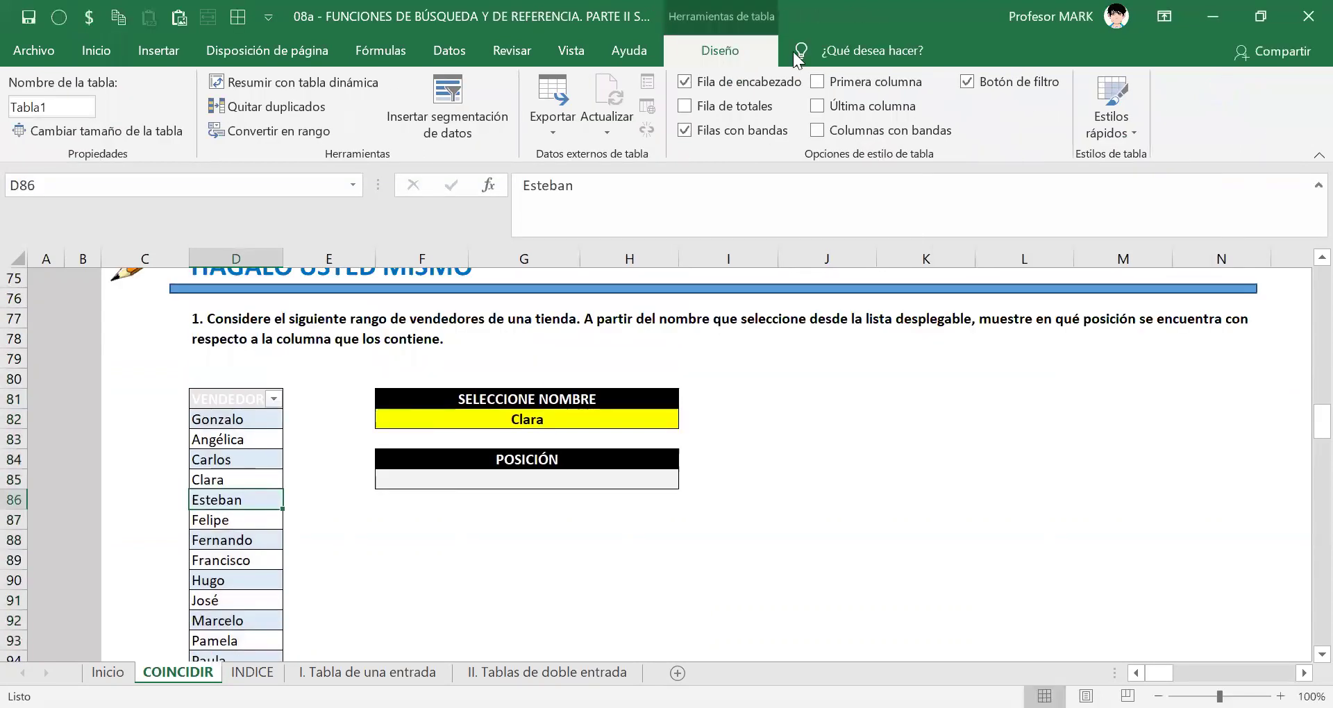
{"action": "left_click", "coordinate": [1114, 133]}
{"action": "left_click", "coordinate": [840, 192]}
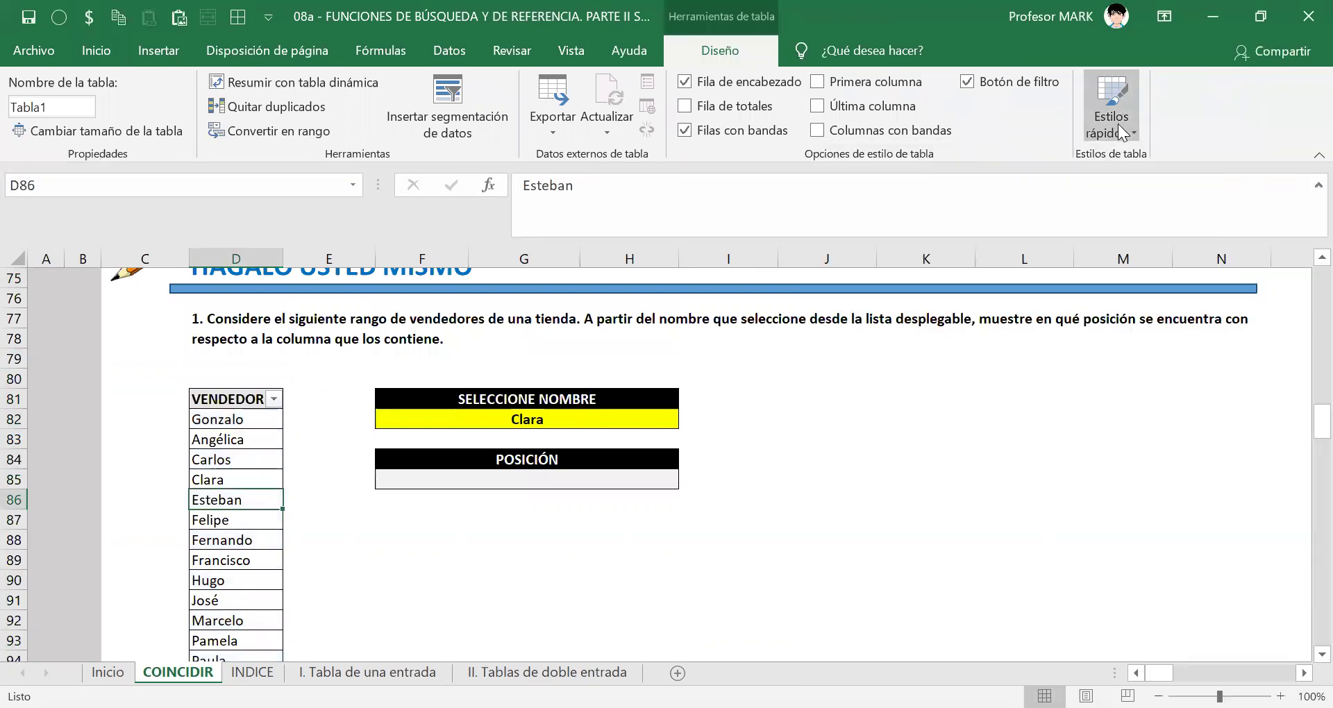
{"action": "left_click", "coordinate": [1119, 122]}
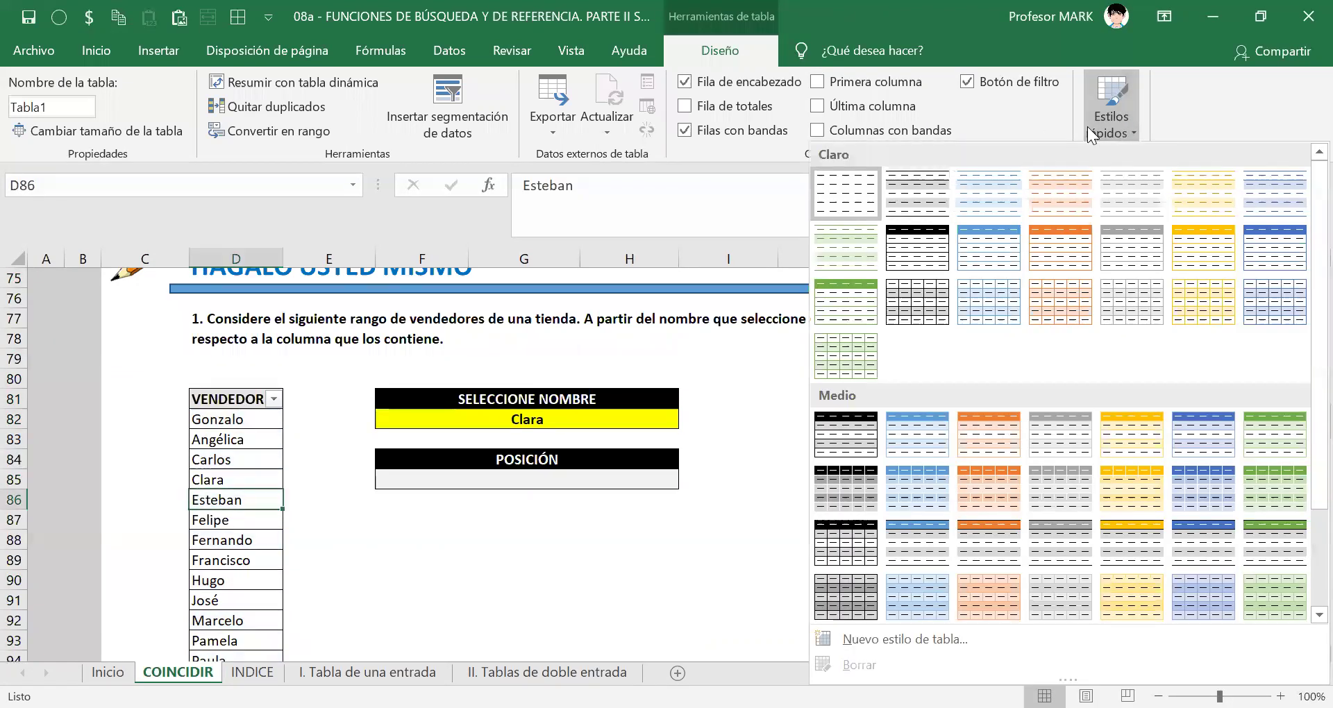
{"action": "right_click", "coordinate": [851, 189]}
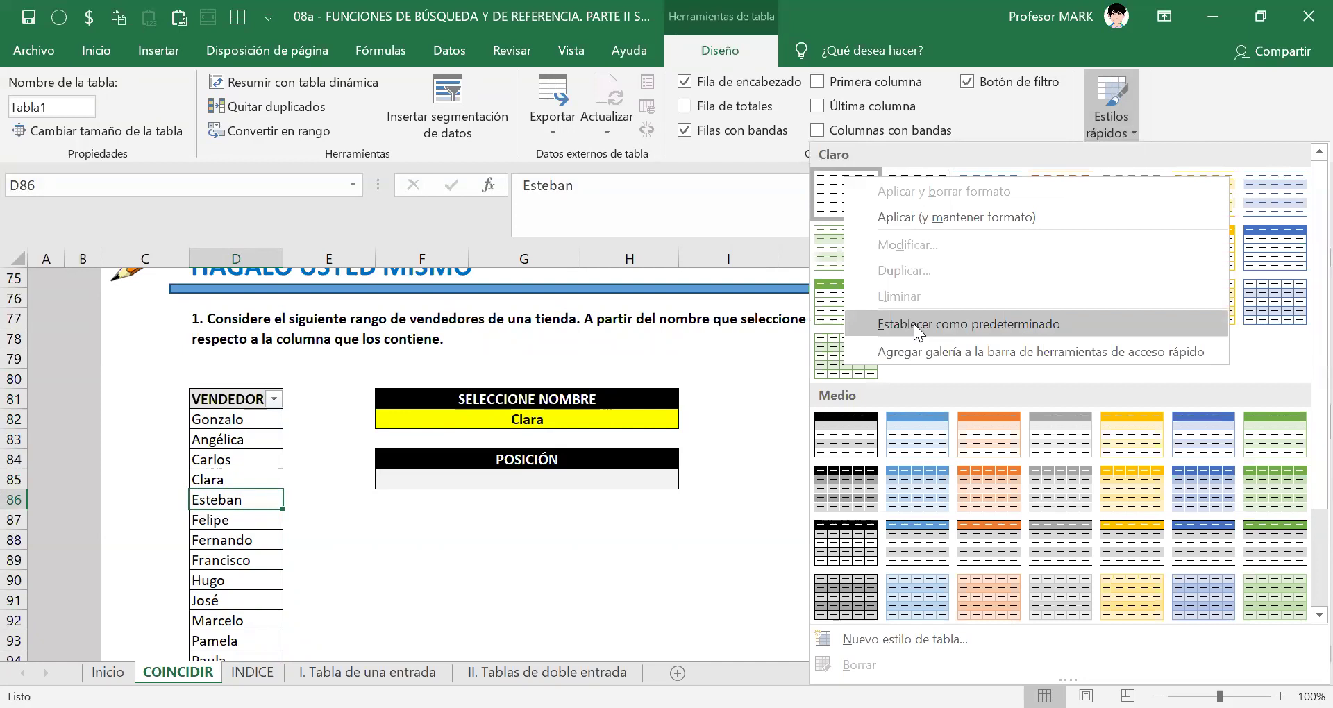
{"action": "left_click", "coordinate": [913, 322]}
- Look over the restyled VENDEDOR table and save the workbook
{"action": "left_click", "coordinate": [258, 440]}
{"action": "left_click", "coordinate": [236, 540]}
{"action": "scroll", "coordinate": [236, 561], "scroll_direction": "down", "scroll_amount": 2}
{"action": "left_click", "coordinate": [240, 441]}
{"action": "left_click", "coordinate": [228, 342]}
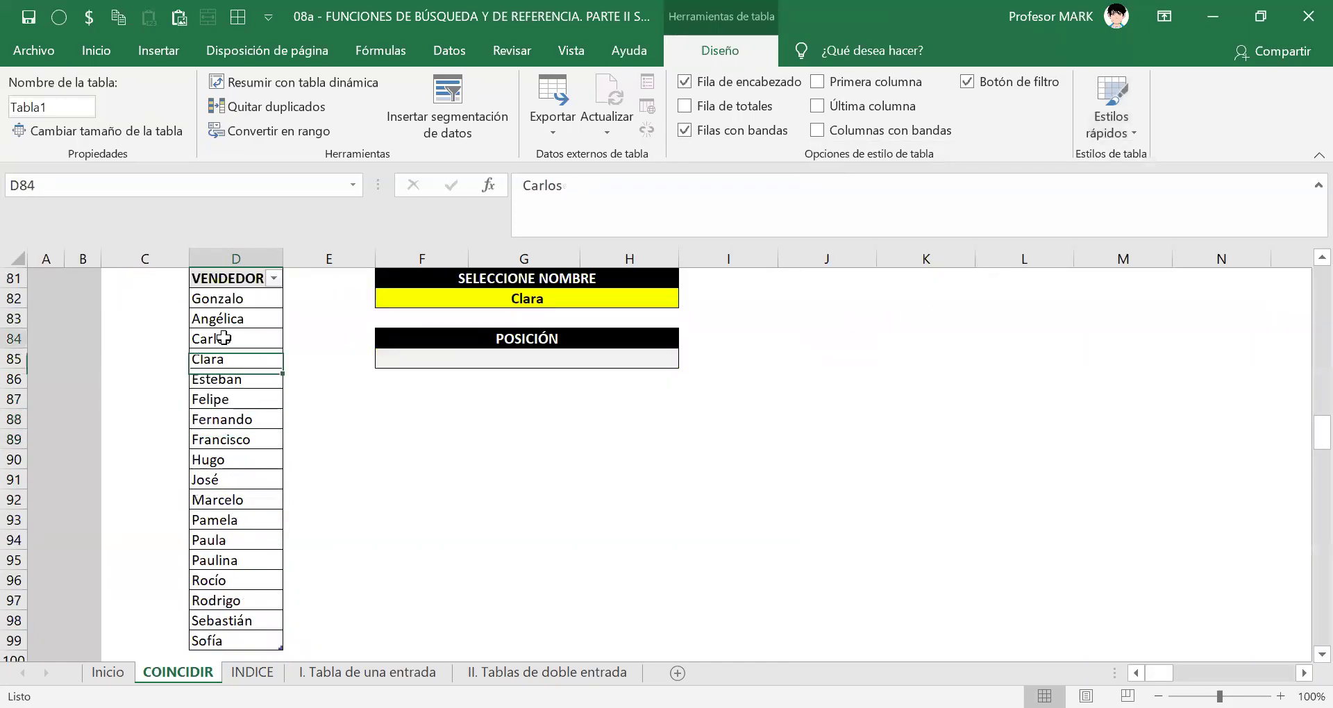
{"action": "key", "text": "ctrl+s"}
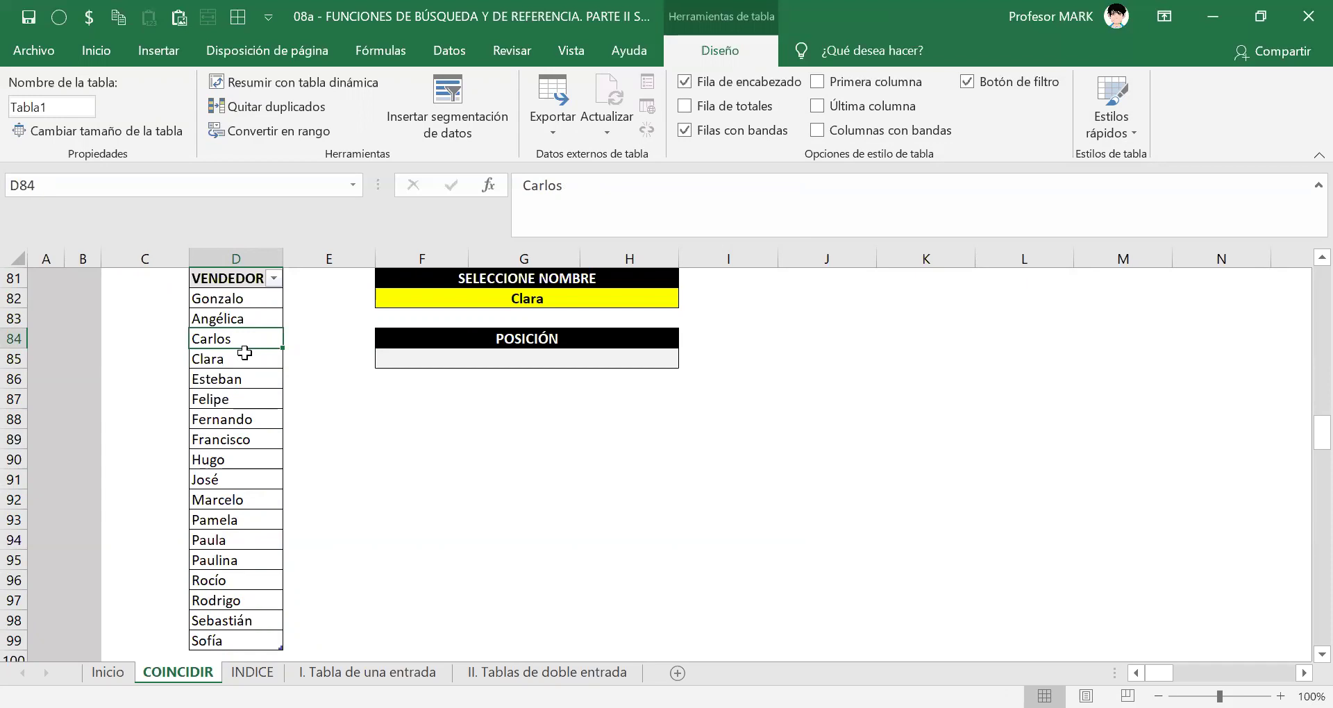
- Rename the seller table as VENDEDORES
{"action": "left_click", "coordinate": [67, 104]}
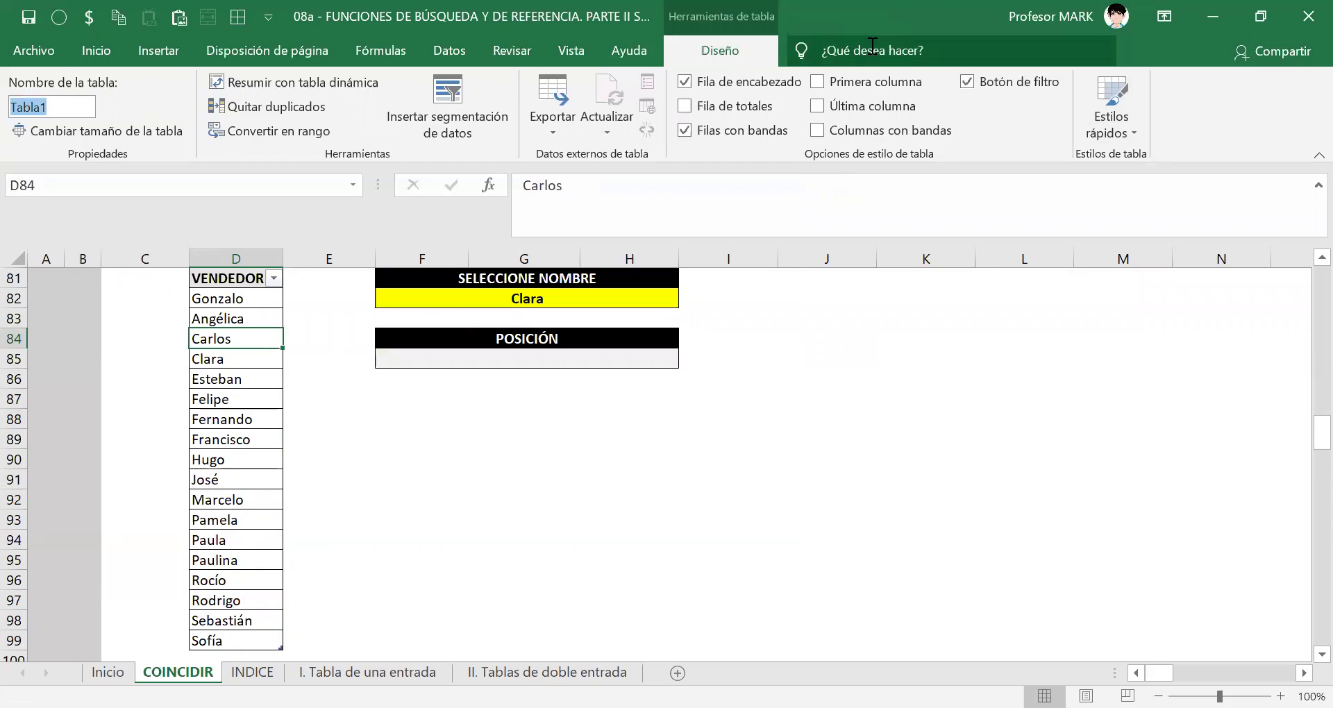
{"action": "key", "text": "Escape"}
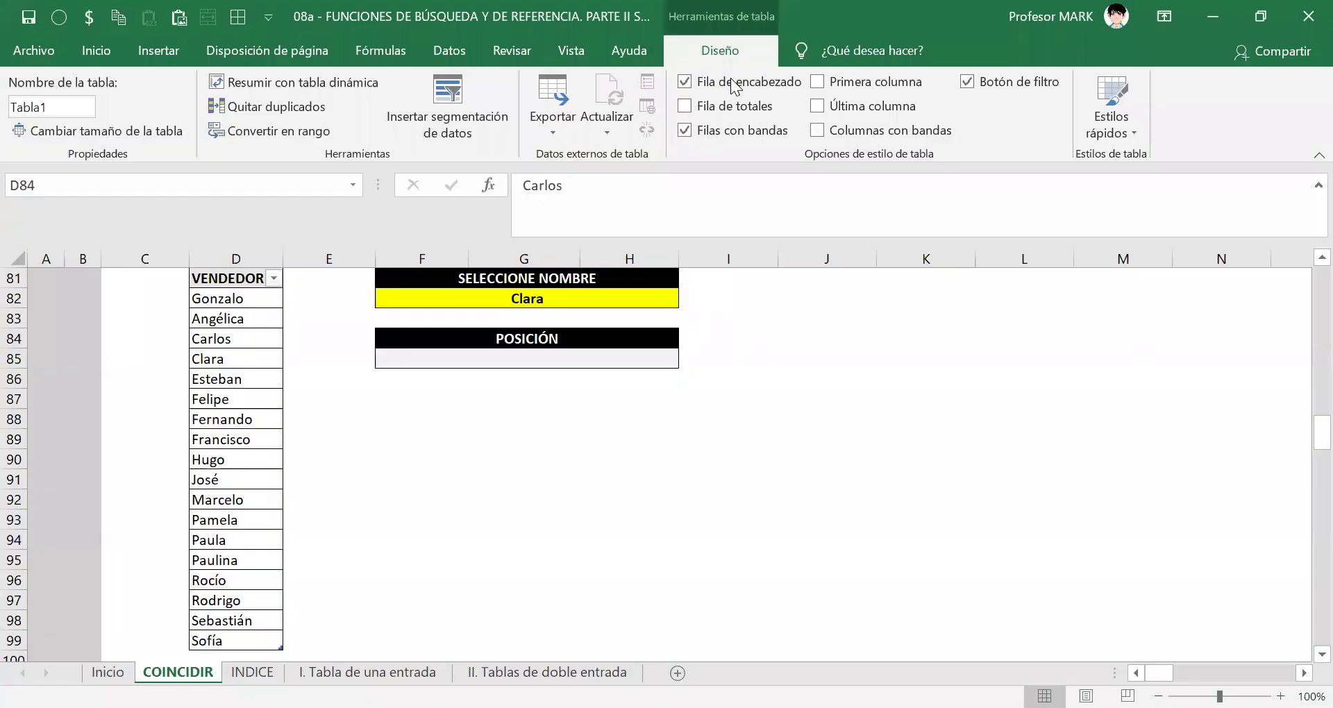
{"action": "left_click", "coordinate": [214, 328]}
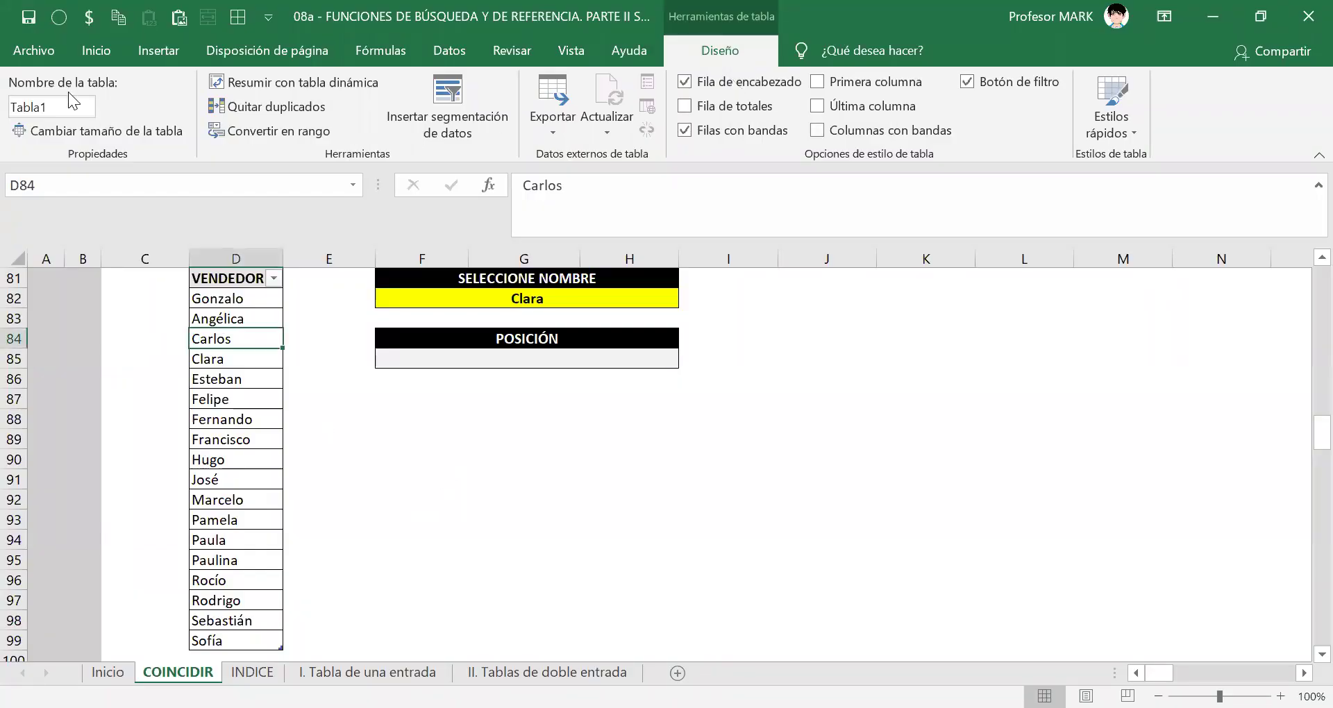
{"action": "left_click", "coordinate": [77, 108]}
{"action": "type", "text": "VENDEDORES"}
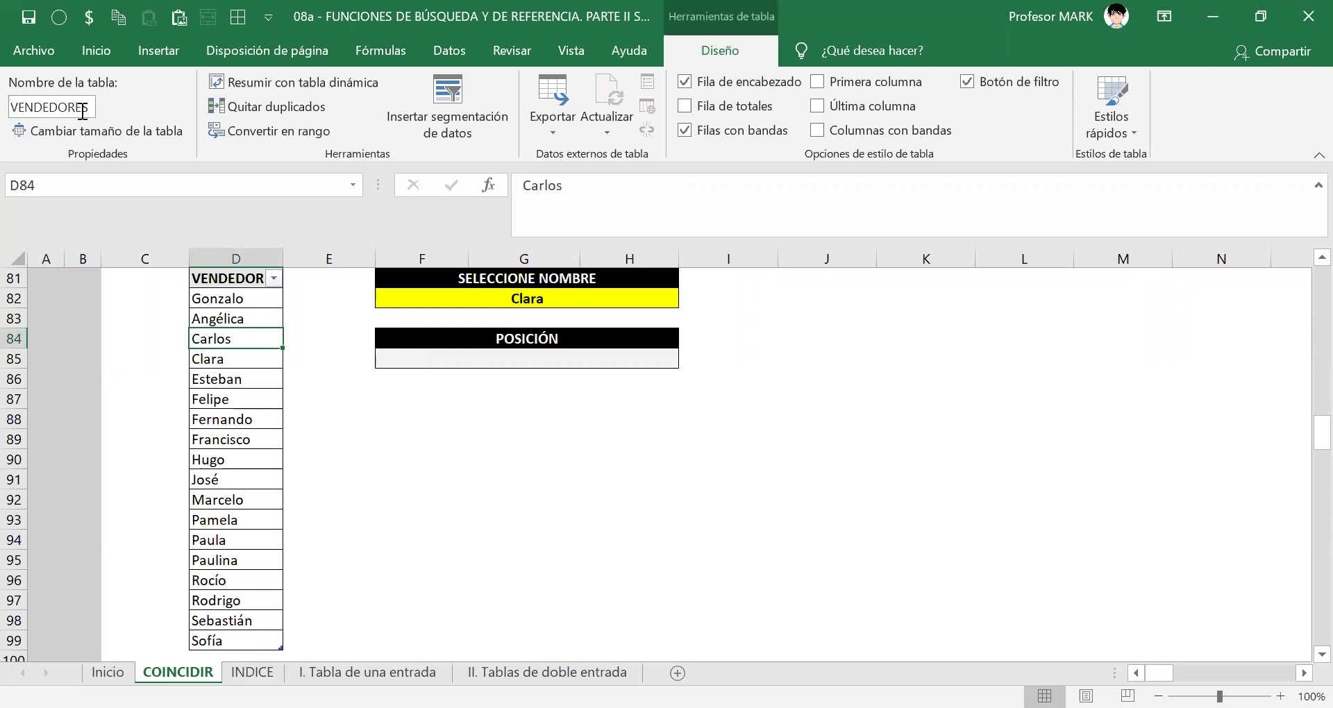
{"action": "scroll", "coordinate": [534, 469], "scroll_direction": "up", "scroll_amount": 1}
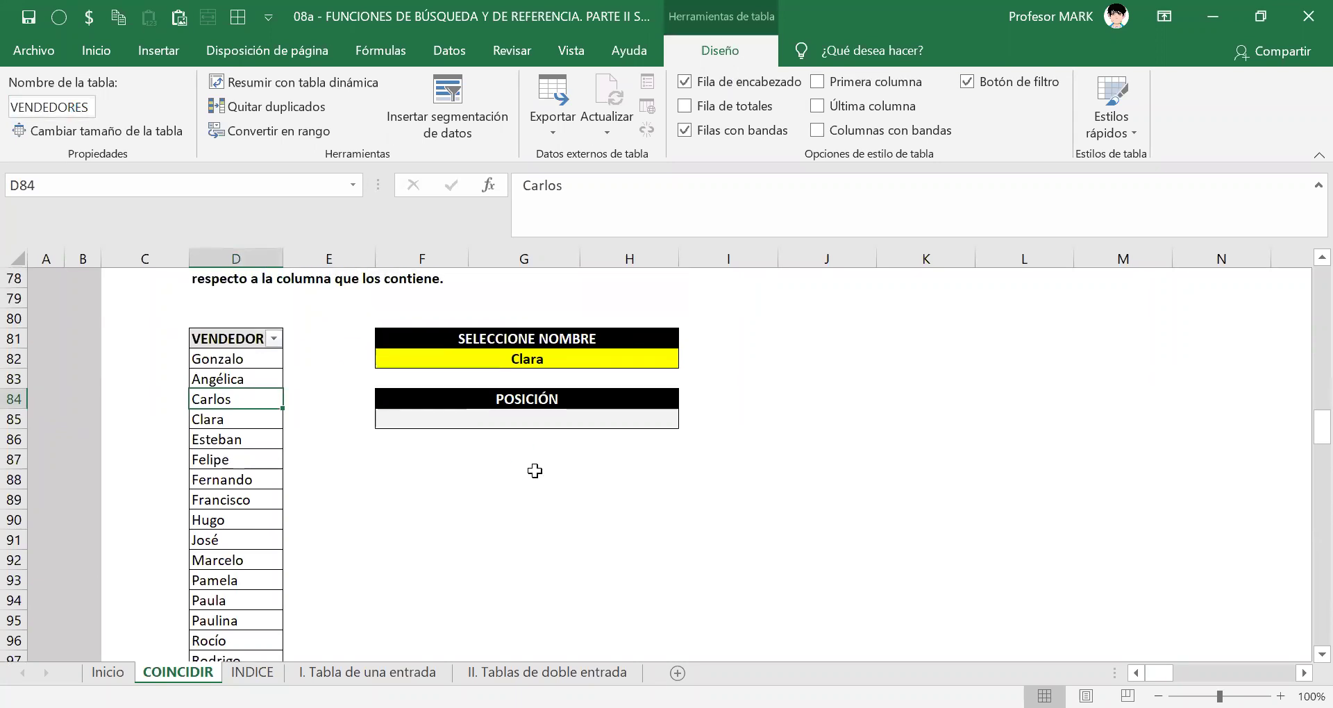
- Select the empty POSICIÓN cell F85 and handwrite the numbers 1 to 8 in red beside the first eight sellers
{"action": "left_click", "coordinate": [522, 361]}
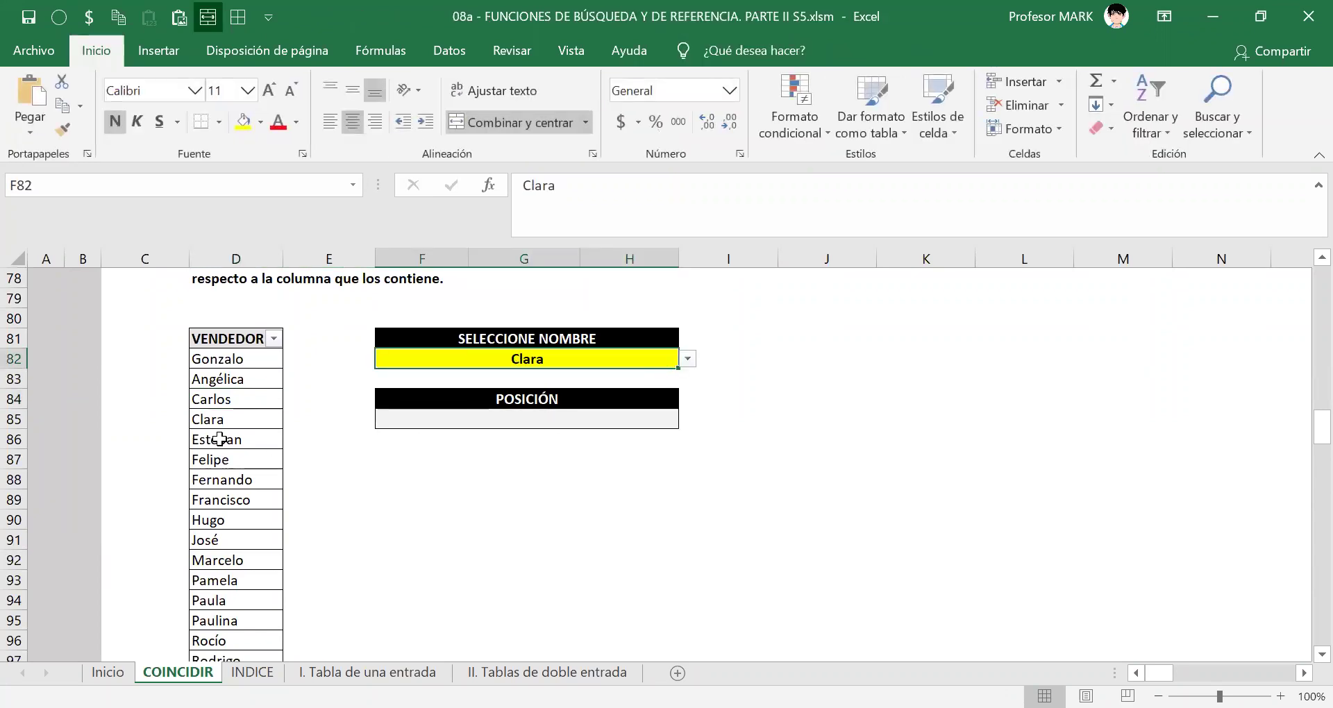
{"action": "left_click", "coordinate": [618, 422]}
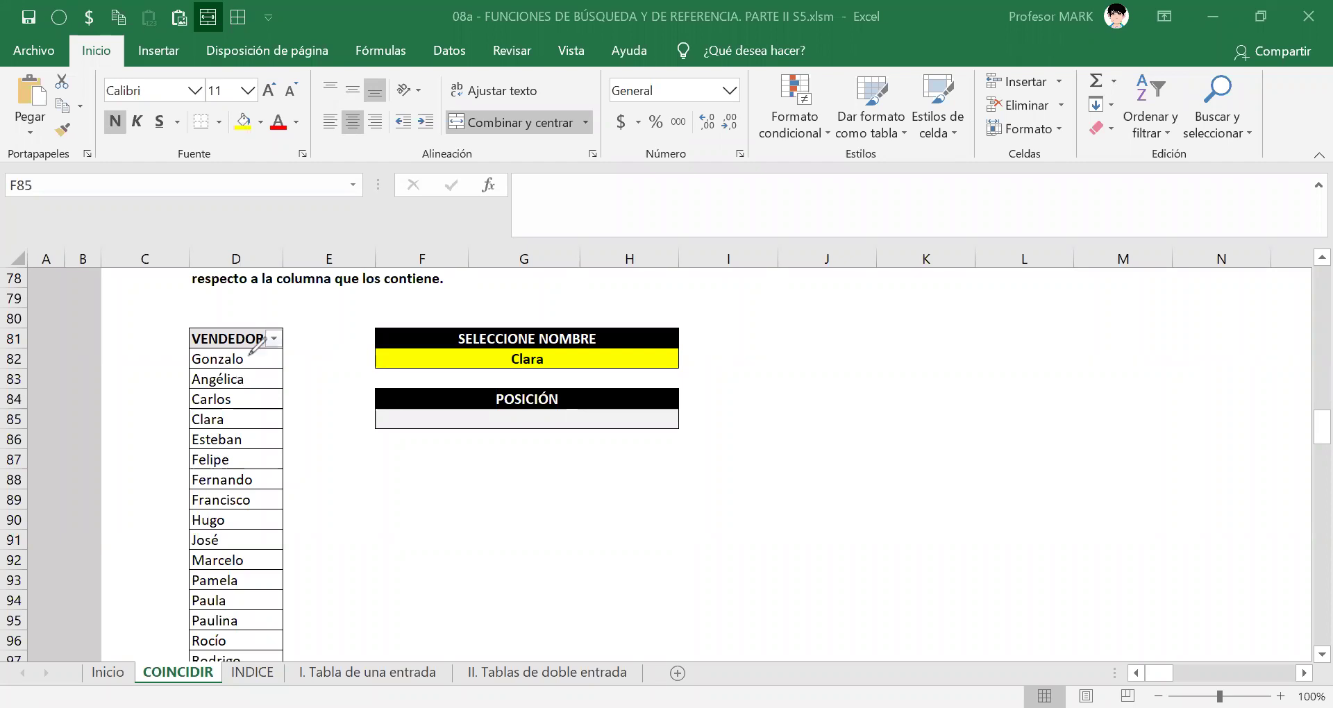
{"action": "mouse_move", "coordinate": [250, 352]}
{"action": "left_mouse_down"}
{"action": "mouse_move", "coordinate": [261, 340]}
{"action": "mouse_move", "coordinate": [268, 365]}
{"action": "left_mouse_up"}
{"action": "mouse_move", "coordinate": [173, 372]}
{"action": "left_mouse_down"}
{"action": "mouse_move", "coordinate": [189, 389]}
{"action": "mouse_move", "coordinate": [263, 397]}
{"action": "mouse_move", "coordinate": [186, 425]}
{"action": "left_mouse_up"}
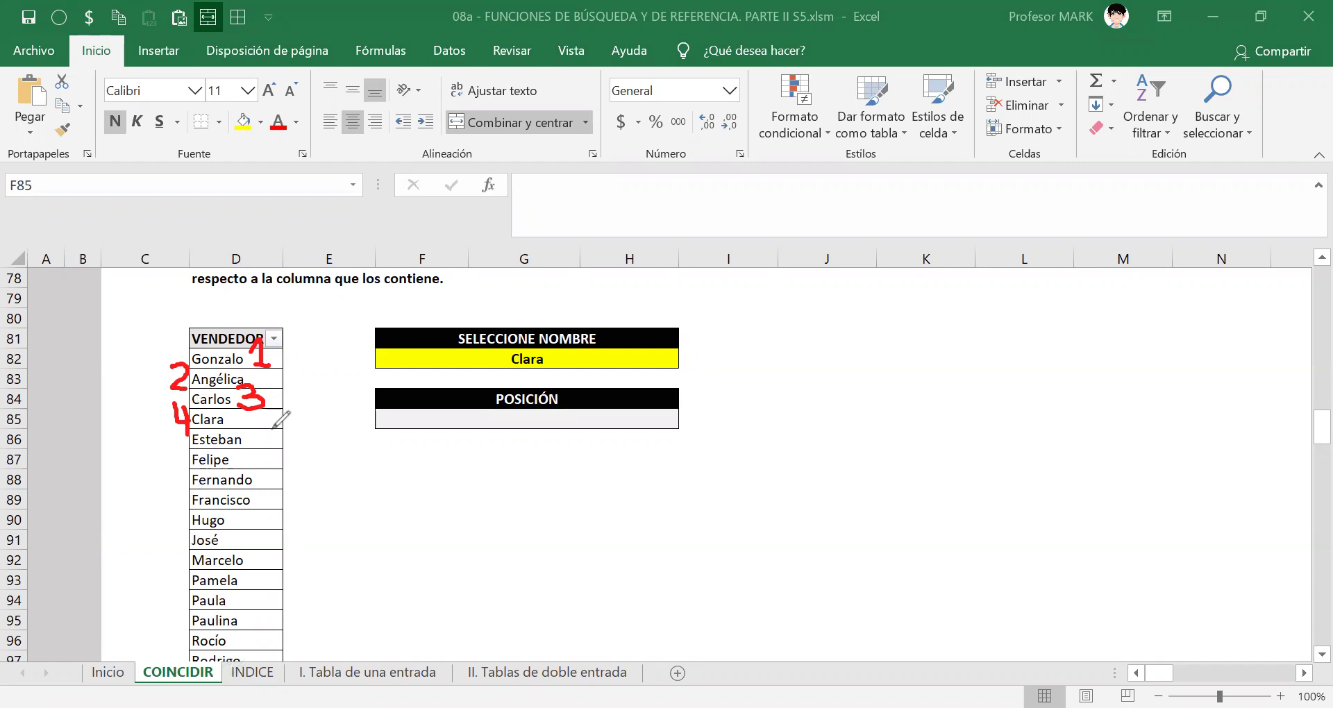
{"action": "mouse_move", "coordinate": [278, 421]}
{"action": "left_mouse_down"}
{"action": "mouse_move", "coordinate": [250, 425]}
{"action": "mouse_move", "coordinate": [249, 448]}
{"action": "mouse_move", "coordinate": [164, 465]}
{"action": "mouse_move", "coordinate": [182, 458]}
{"action": "mouse_move", "coordinate": [264, 494]}
{"action": "left_mouse_up"}
{"action": "left_click_drag", "start_coordinate": [255, 477], "coordinate": [276, 477]}
{"action": "mouse_move", "coordinate": [188, 487]}
{"action": "left_mouse_down"}
{"action": "mouse_move", "coordinate": [177, 514]}
{"action": "mouse_move", "coordinate": [185, 490]}
{"action": "left_mouse_up"}
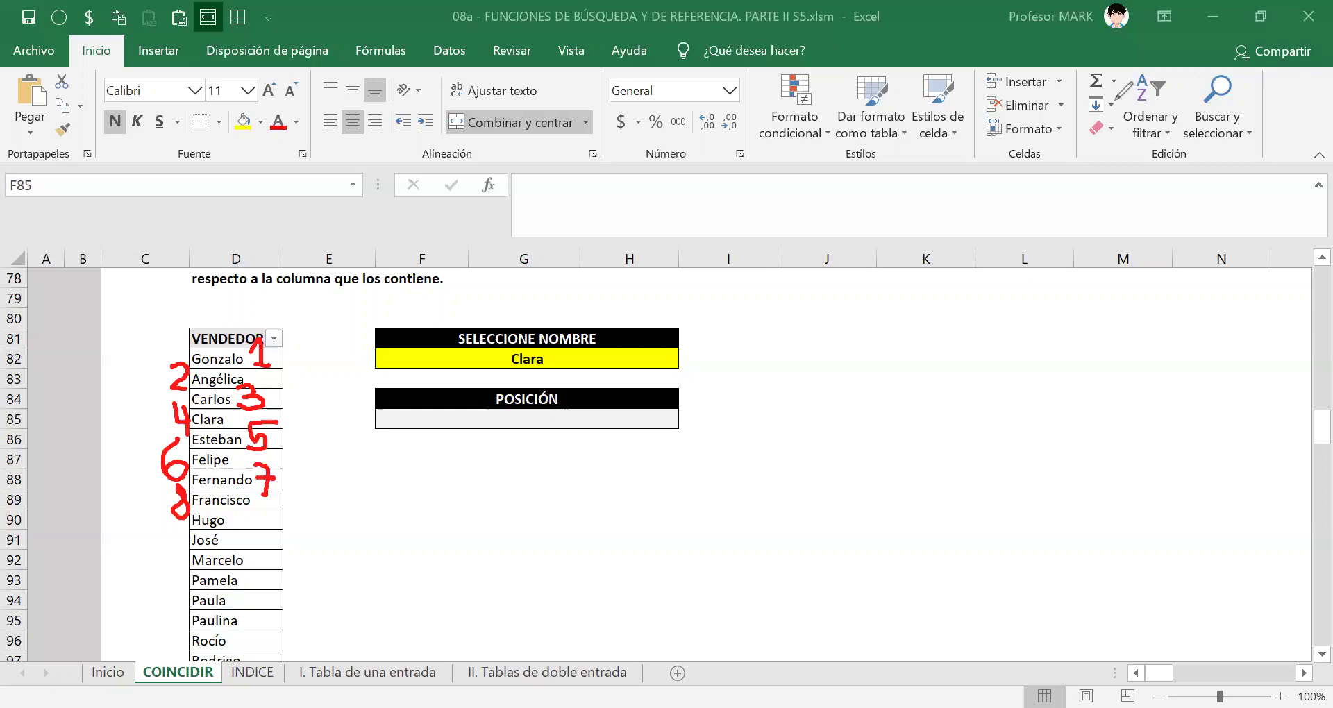
- Erase the red handwritten numbers from the screen and select the empty POSICIÓN cell F85 without entering anything
{"action": "key", "text": "e"}
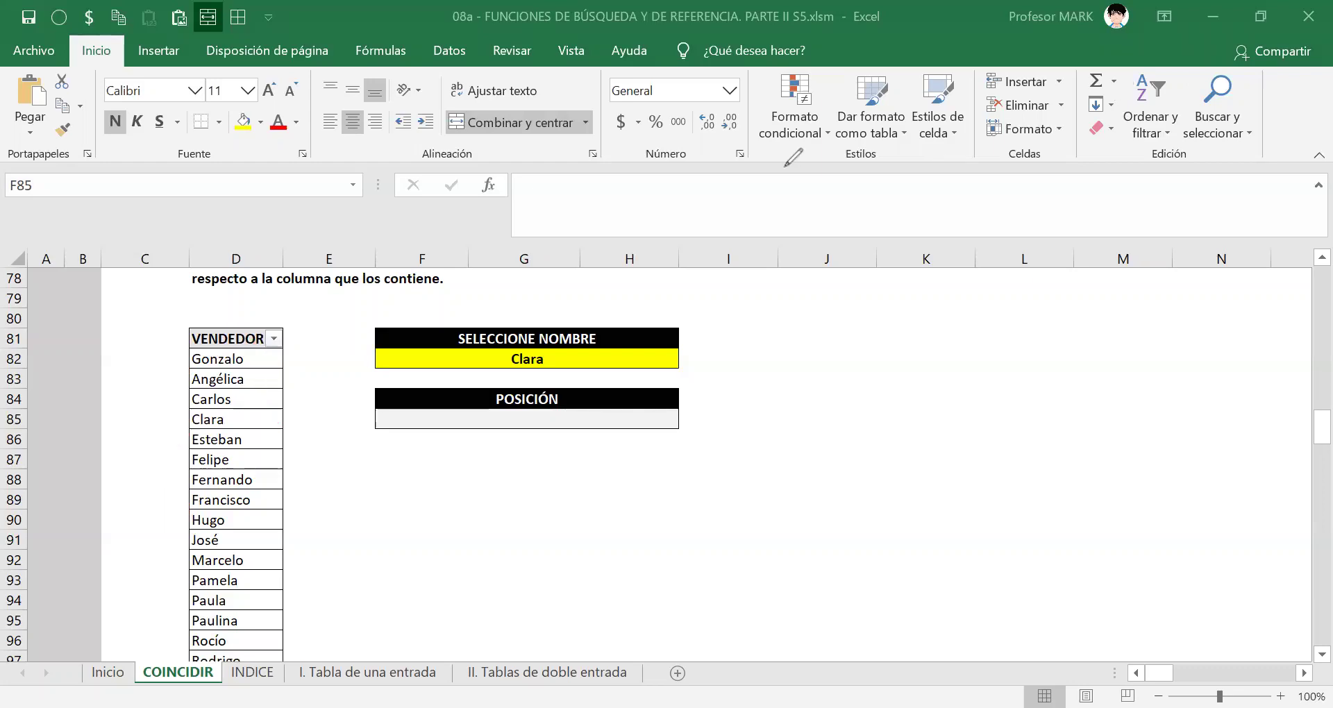
{"action": "double_click", "coordinate": [467, 420]}
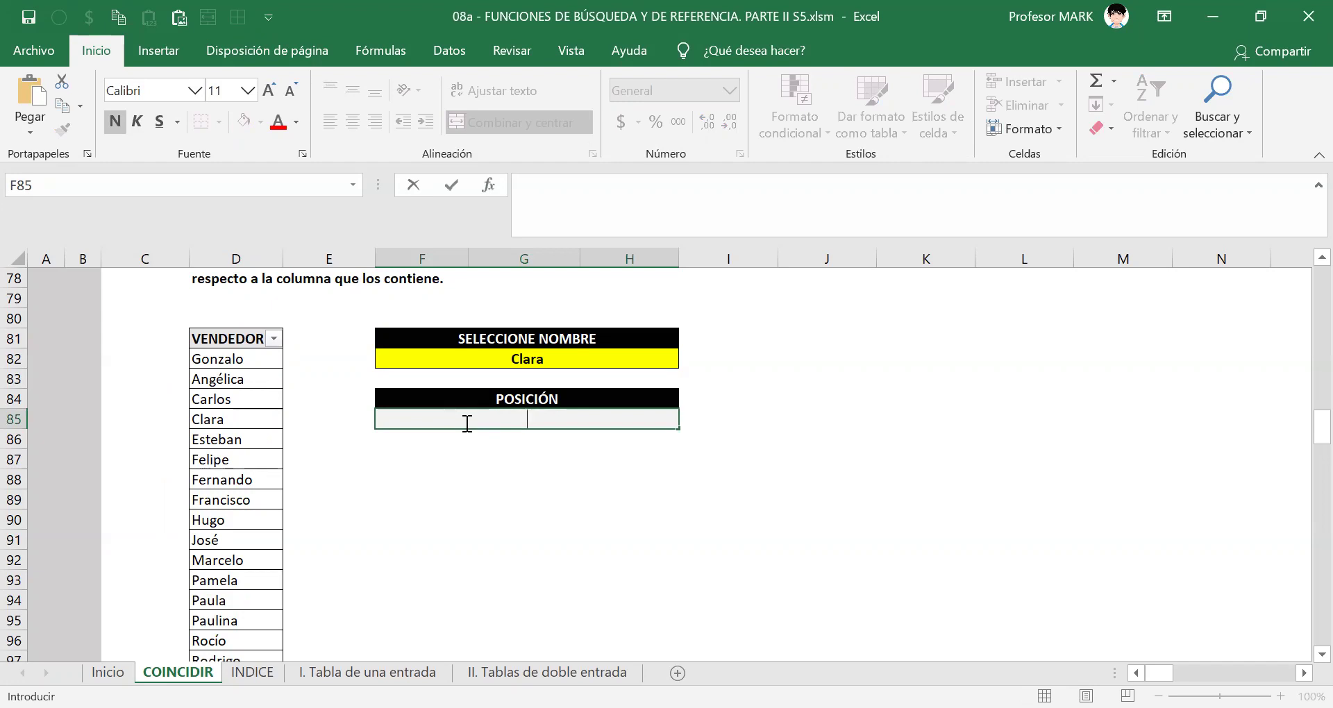
{"action": "left_click", "coordinate": [715, 537]}
{"action": "left_click", "coordinate": [530, 419]}
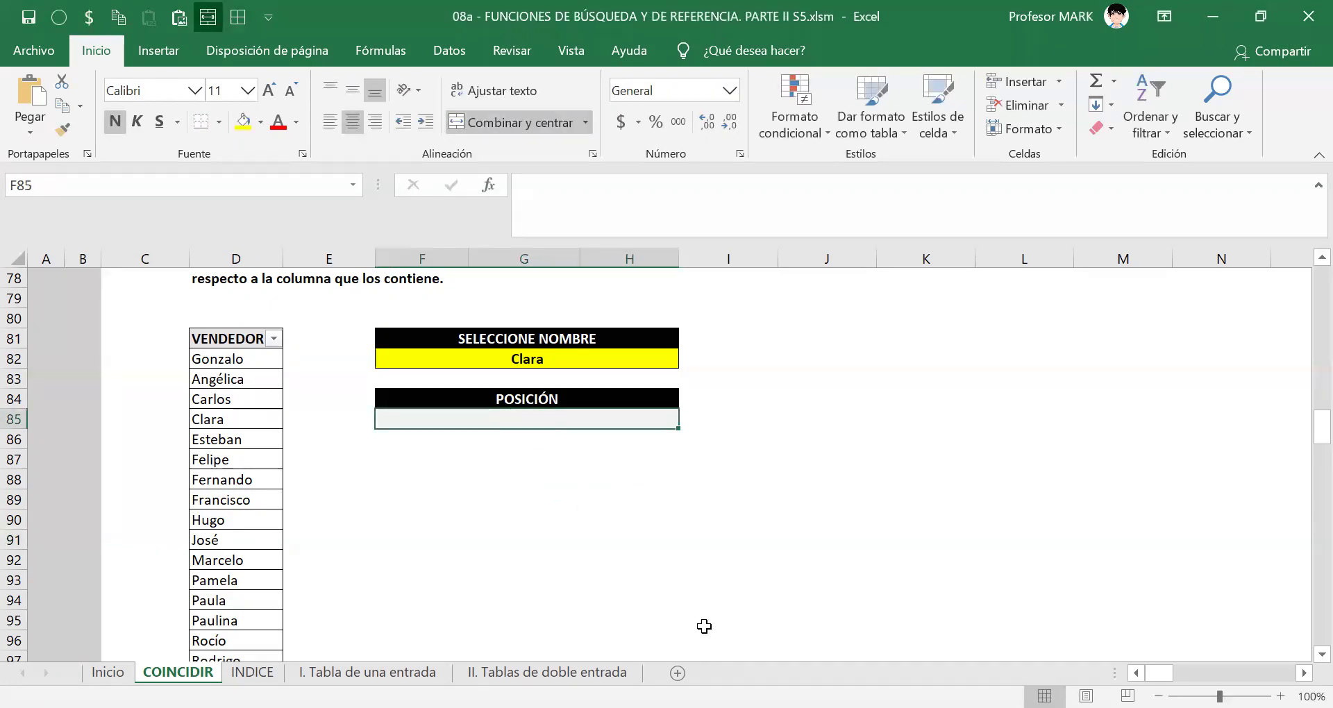
- Start a COINCIDIR formula in the POSICIÓN cell F85 with the selected name in F82 as the lookup value
{"action": "scroll", "coordinate": [652, 533], "scroll_direction": "down", "scroll_amount": 1}
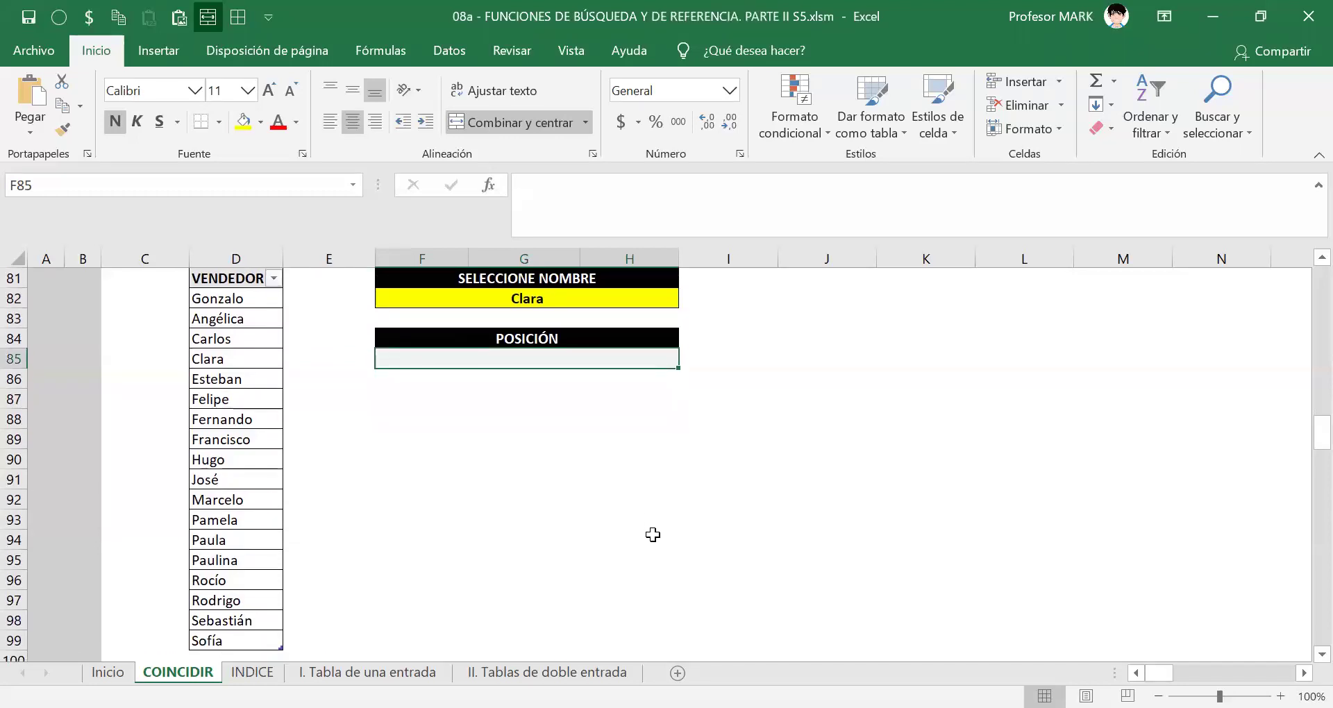
{"action": "type", "text": "=c"}
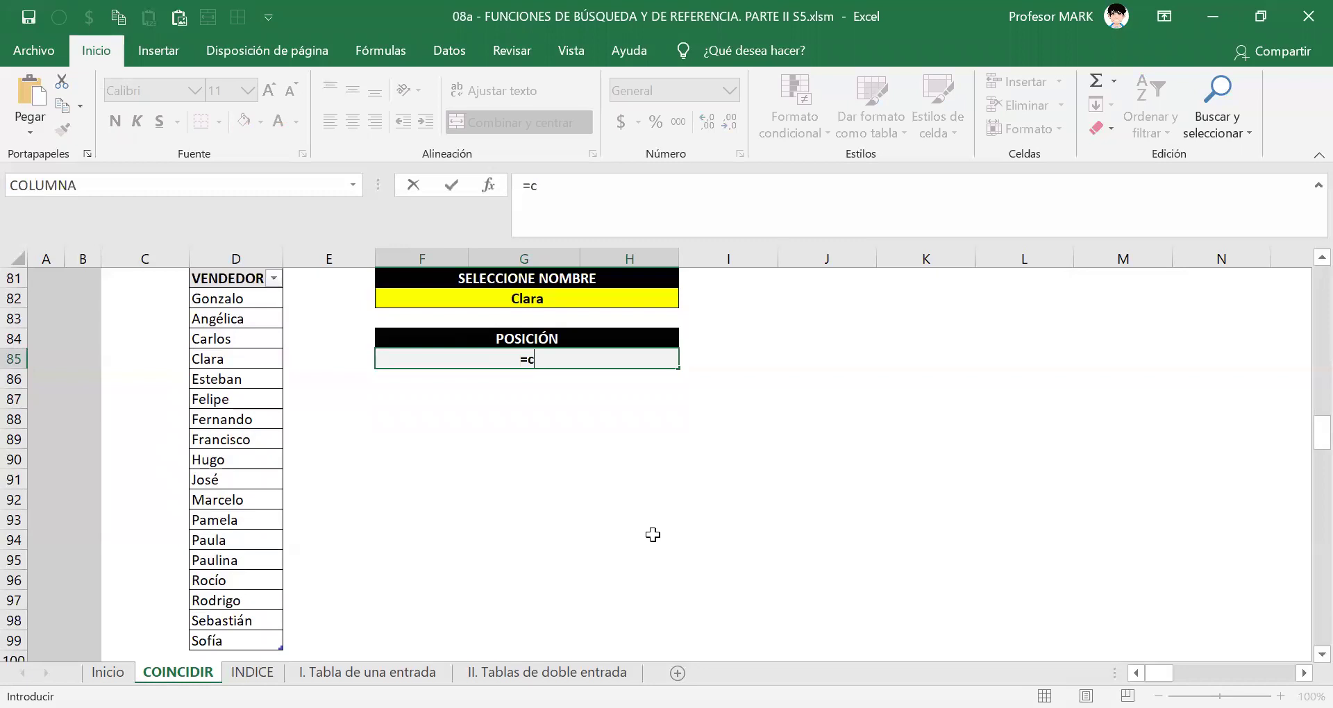
{"action": "type", "text": "oincidir("}
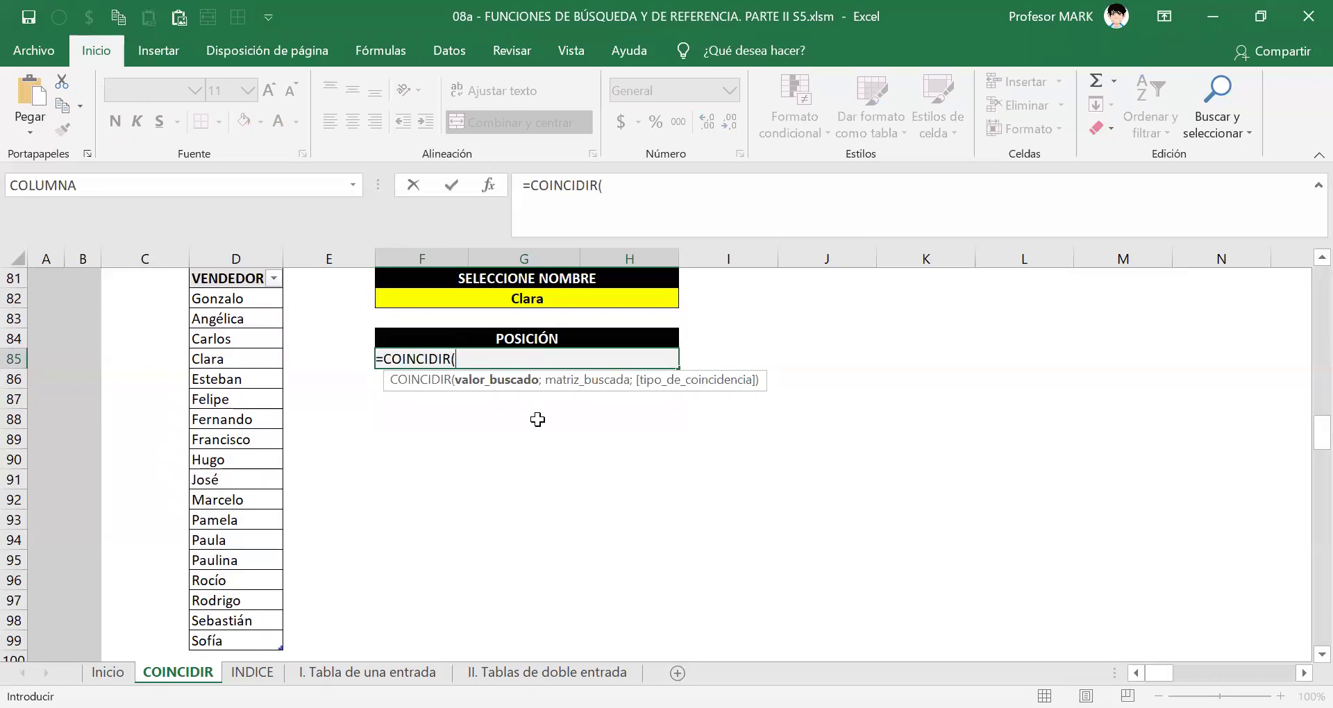
{"action": "scroll", "coordinate": [536, 417], "scroll_direction": "up", "scroll_amount": 1}
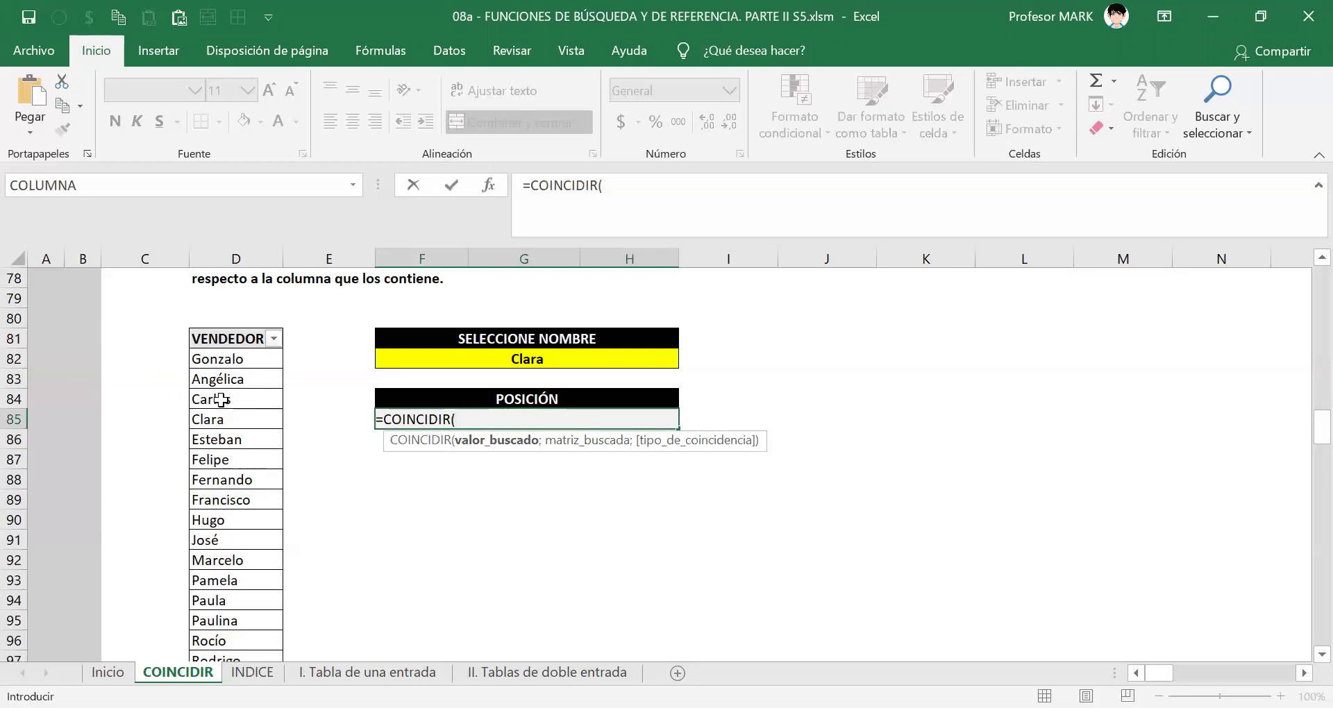
{"action": "left_click", "coordinate": [556, 357]}
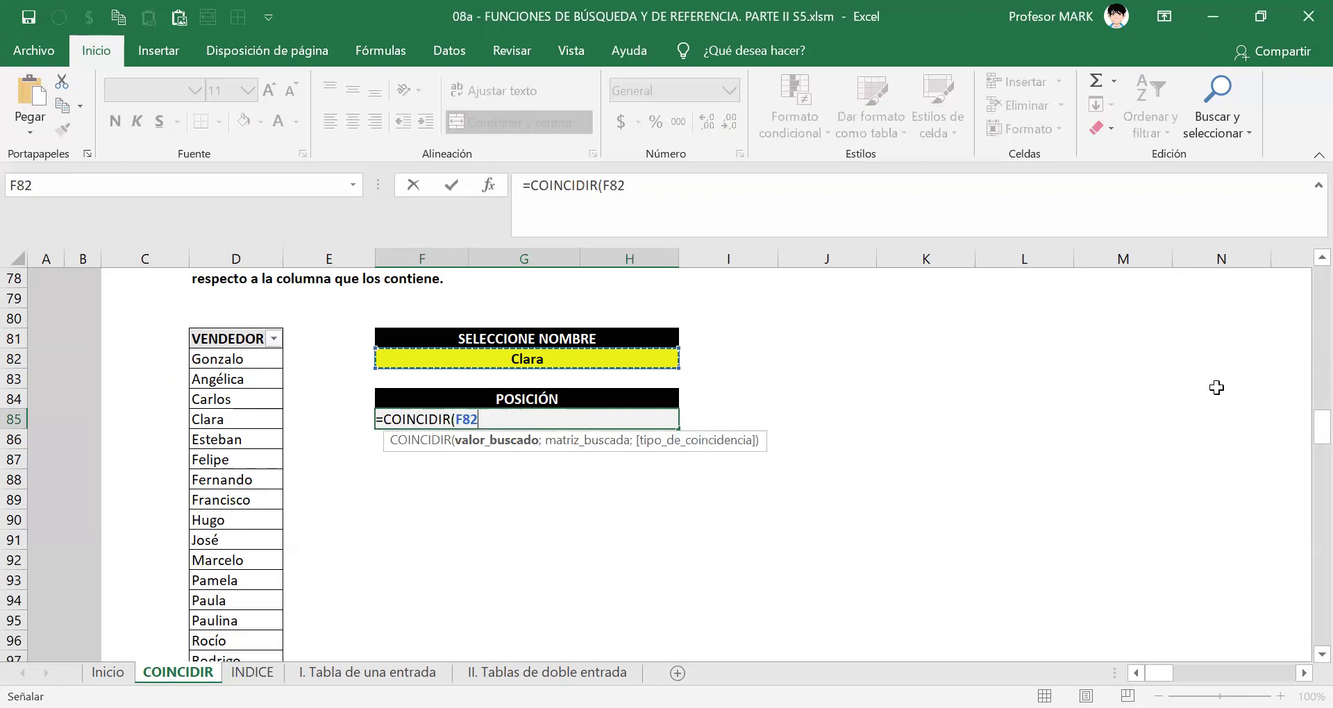
- Add the VENDEDOR column of the VENDEDORES table, VENDEDORES[VENDEDOR], as the formula's lookup array
{"action": "type", "text": ";"}
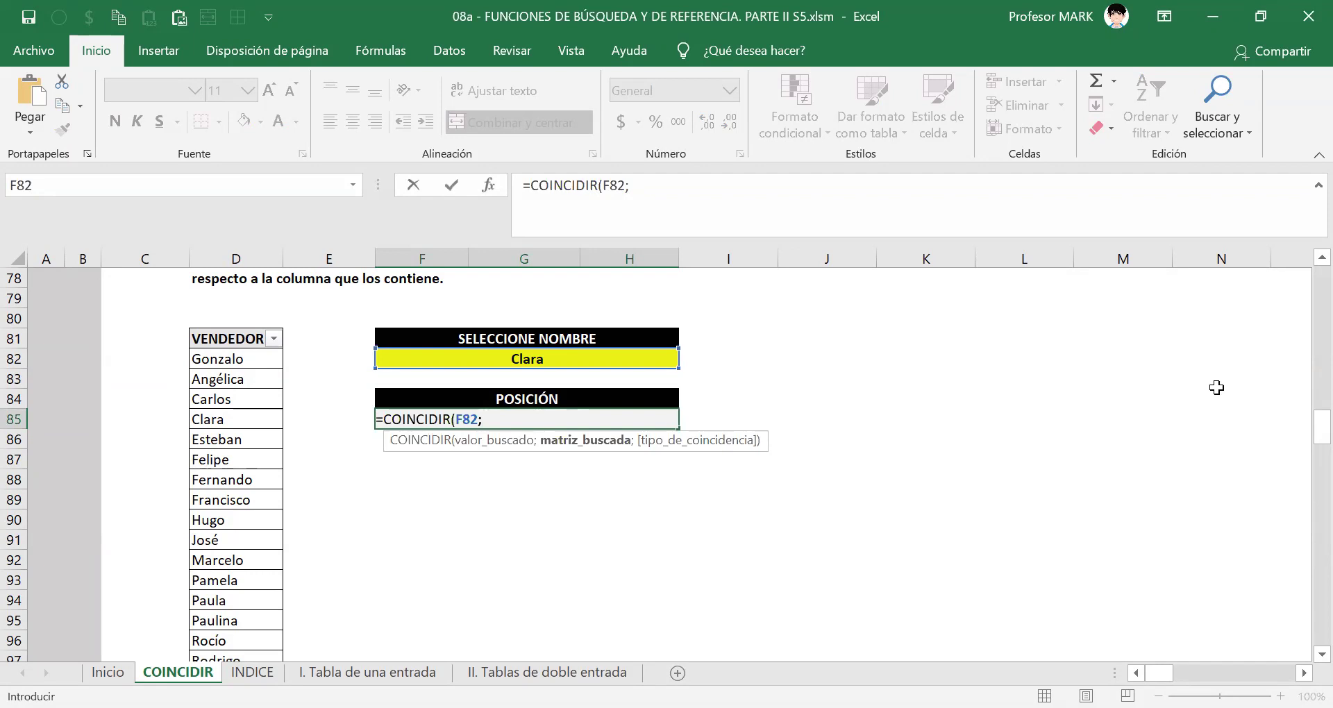
{"action": "type", "text": "vend"}
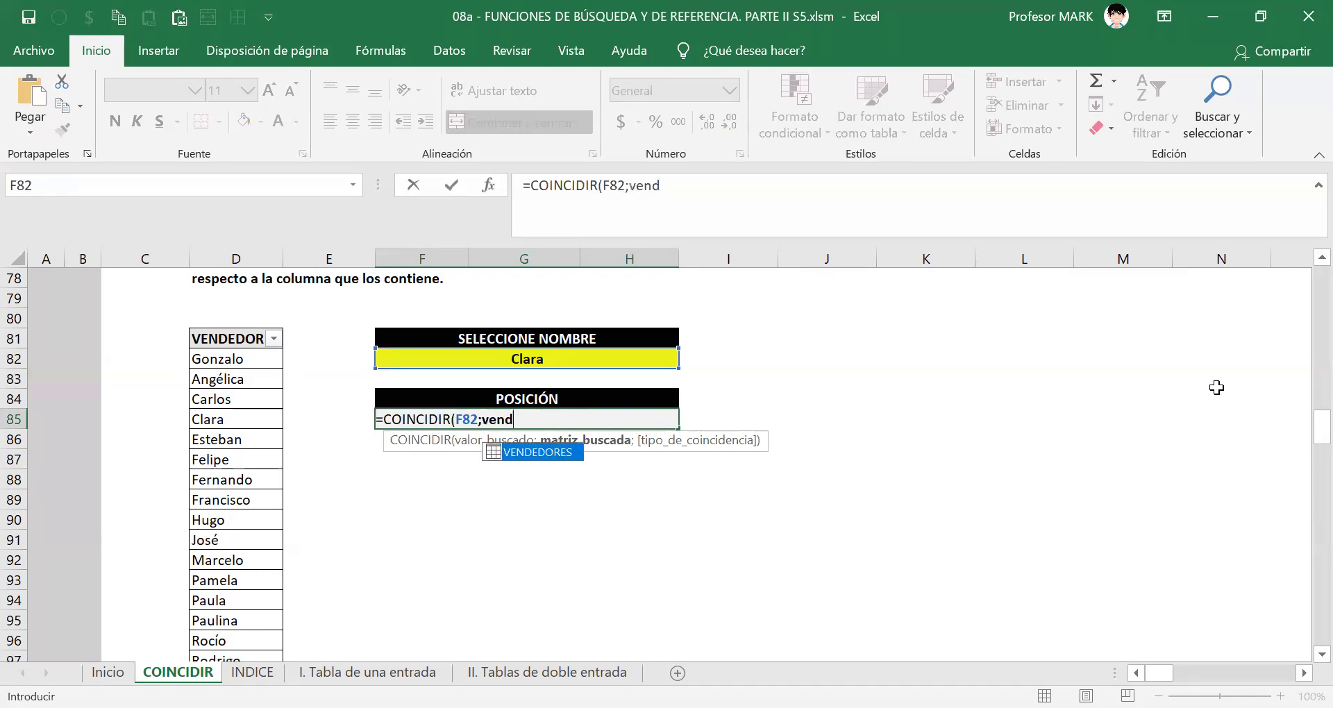
{"action": "key", "text": "Tab"}
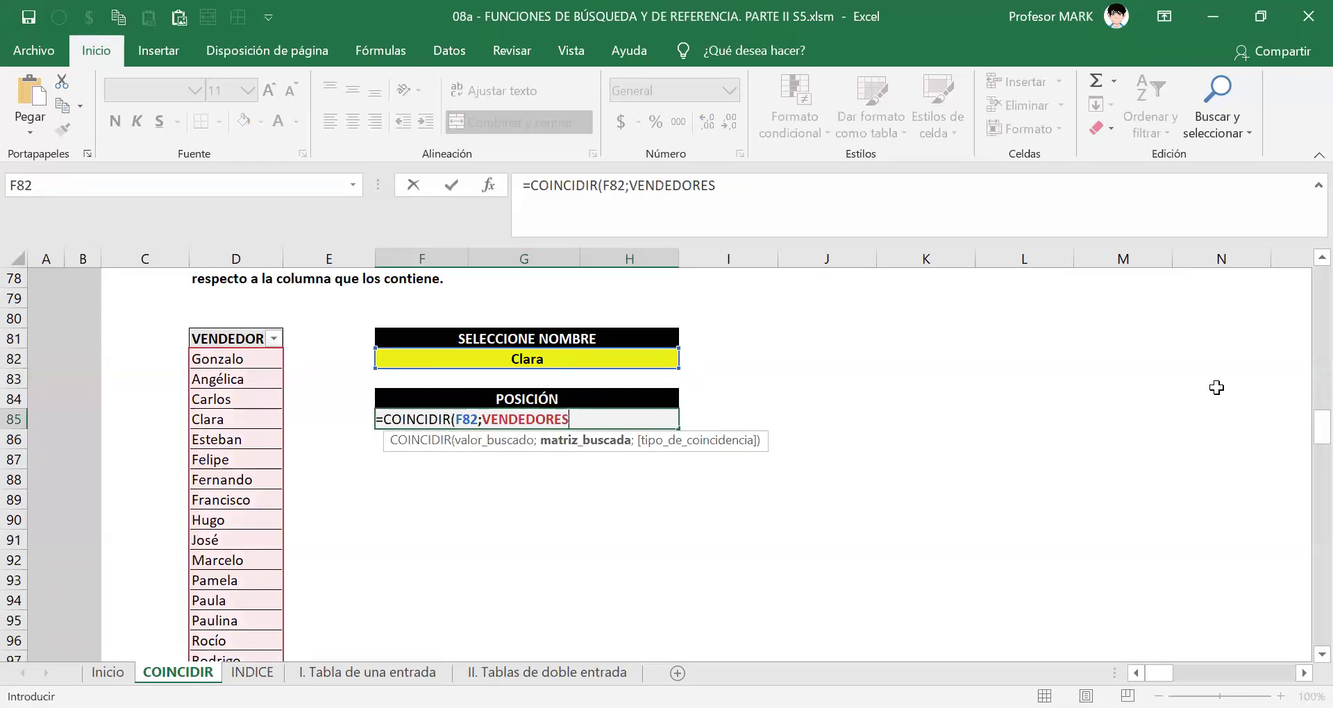
{"action": "type", "text": "["}
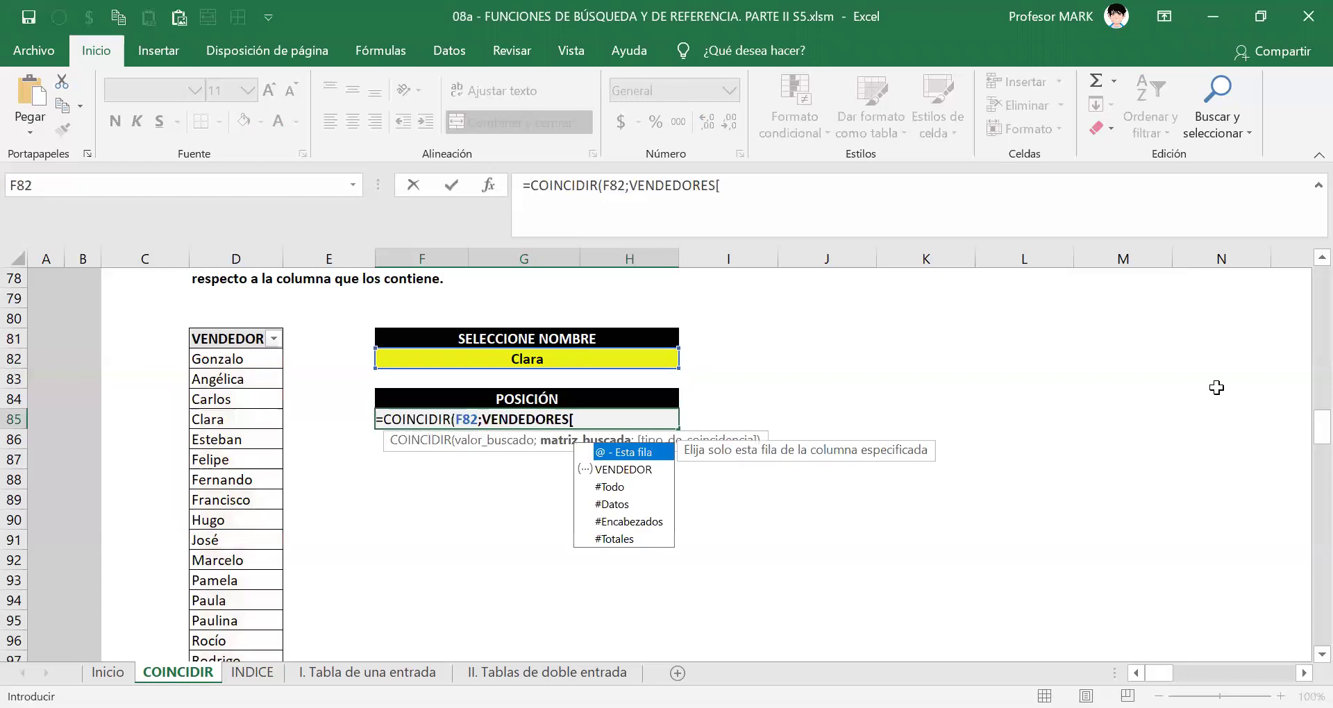
{"action": "key", "text": "Down"}
{"action": "key", "text": "Tab"}
{"action": "type", "text": "]"}
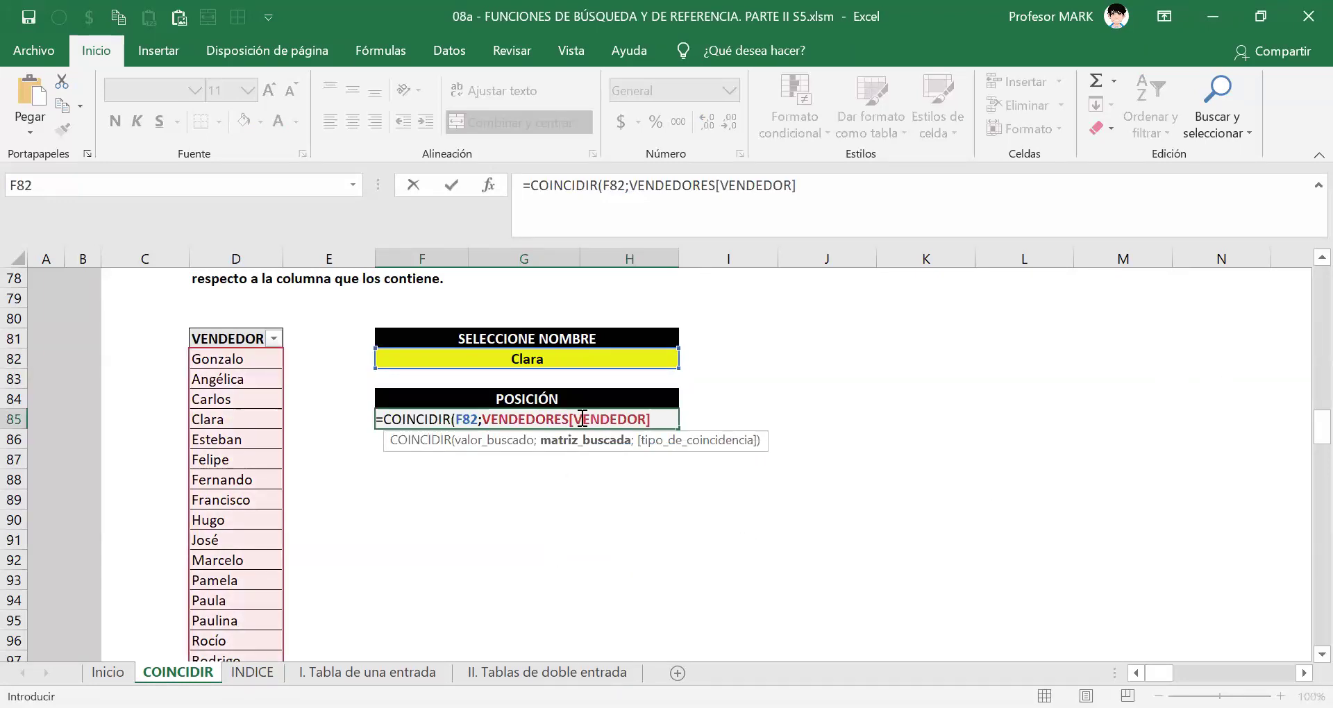
{"action": "left_click_drag", "start_coordinate": [482, 420], "coordinate": [570, 427]}
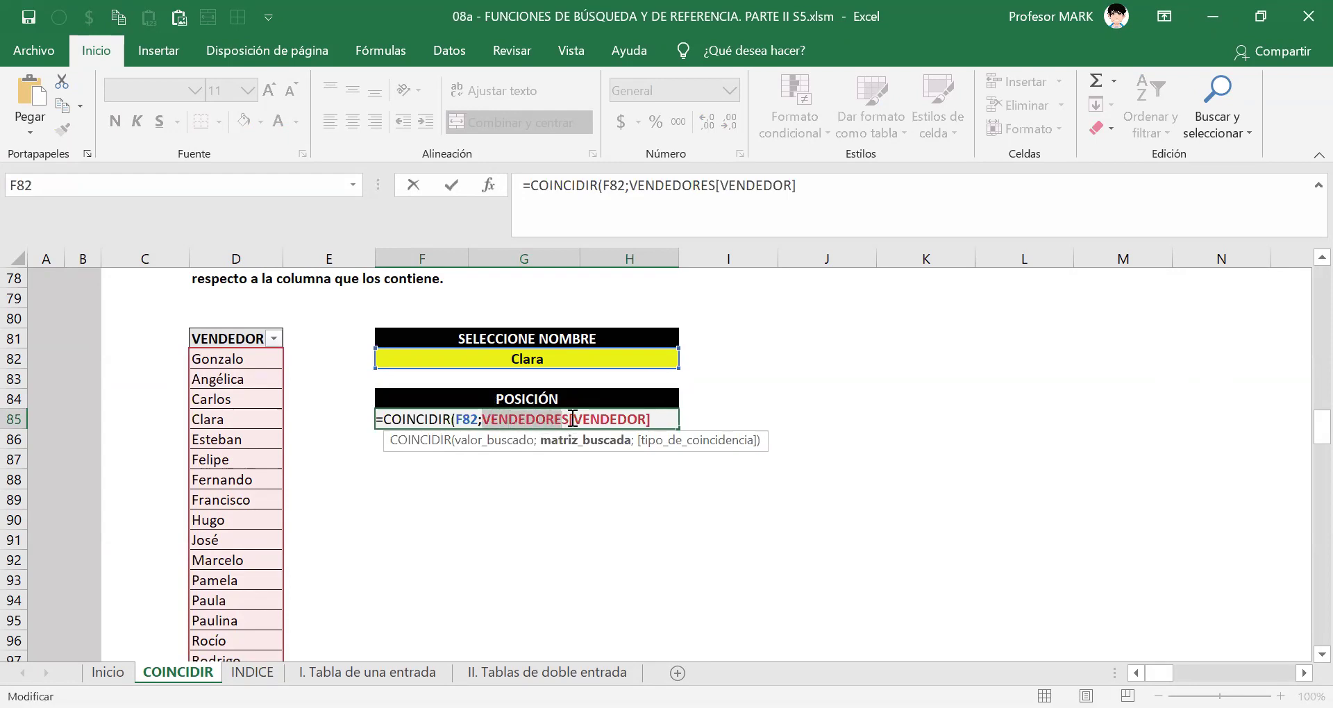
{"action": "left_click", "coordinate": [654, 419]}
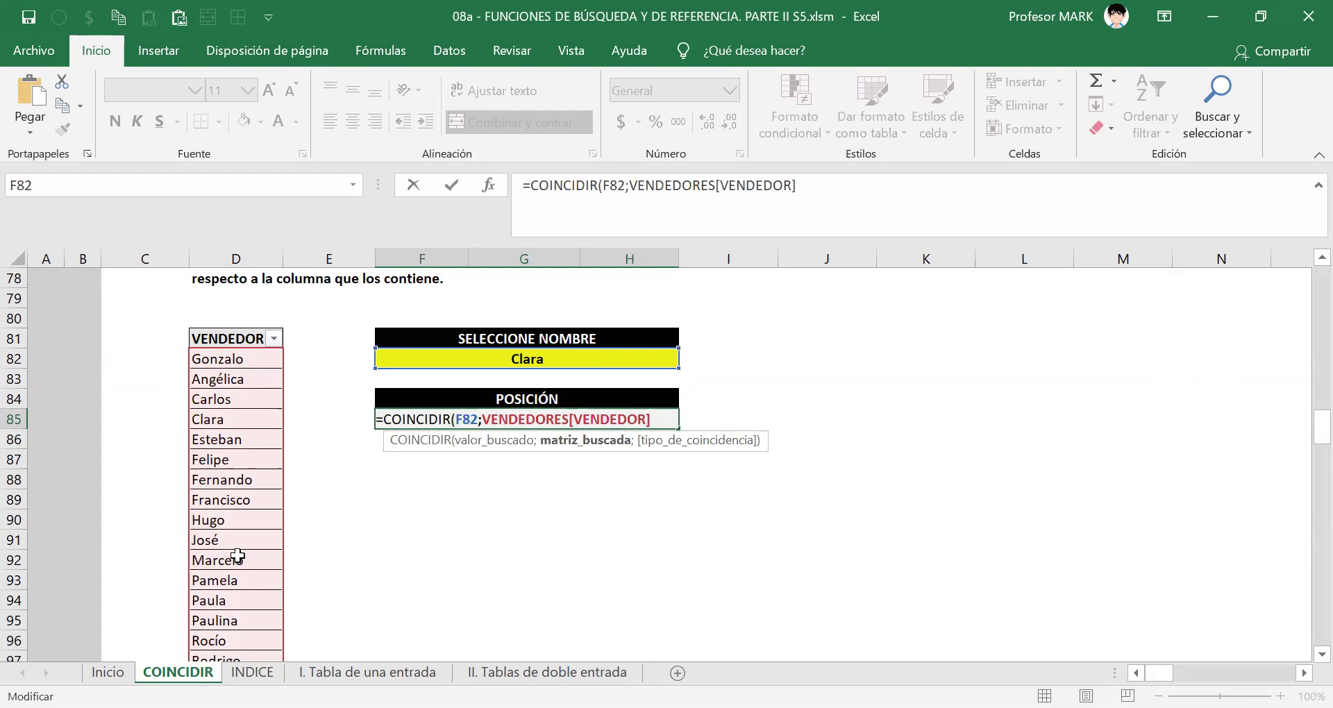
- Set the COINCIDIR match type to 0 for an exact match, then close and enter the formula
{"action": "scroll", "coordinate": [249, 359], "scroll_direction": "down", "scroll_amount": 2}
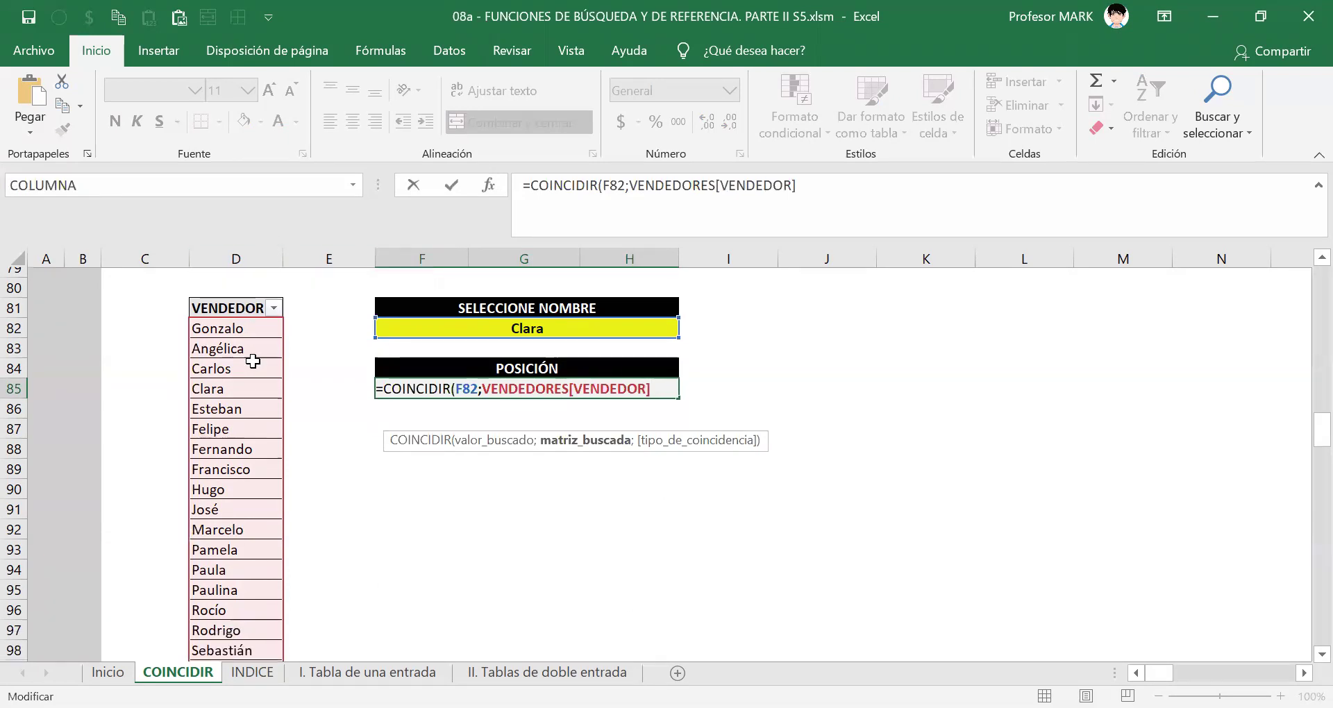
{"action": "scroll", "coordinate": [248, 359], "scroll_direction": "up", "scroll_amount": 3}
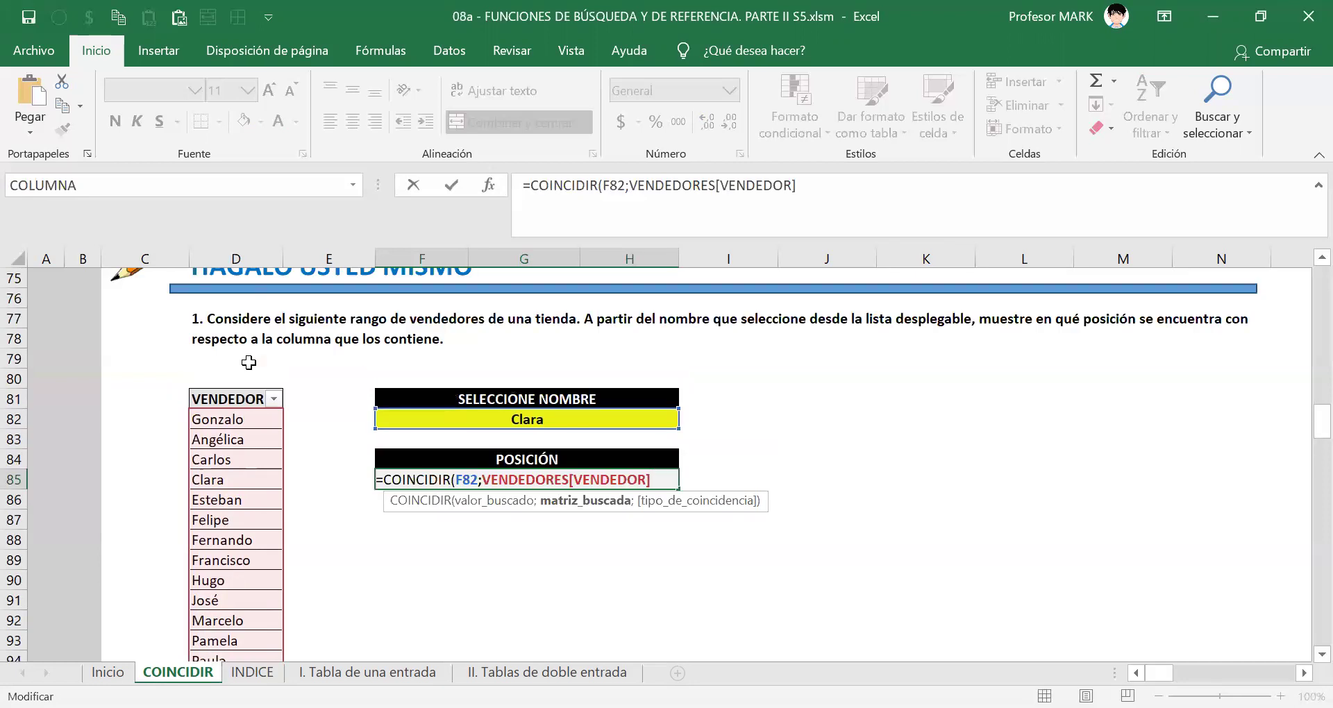
{"action": "type", "text": ";"}
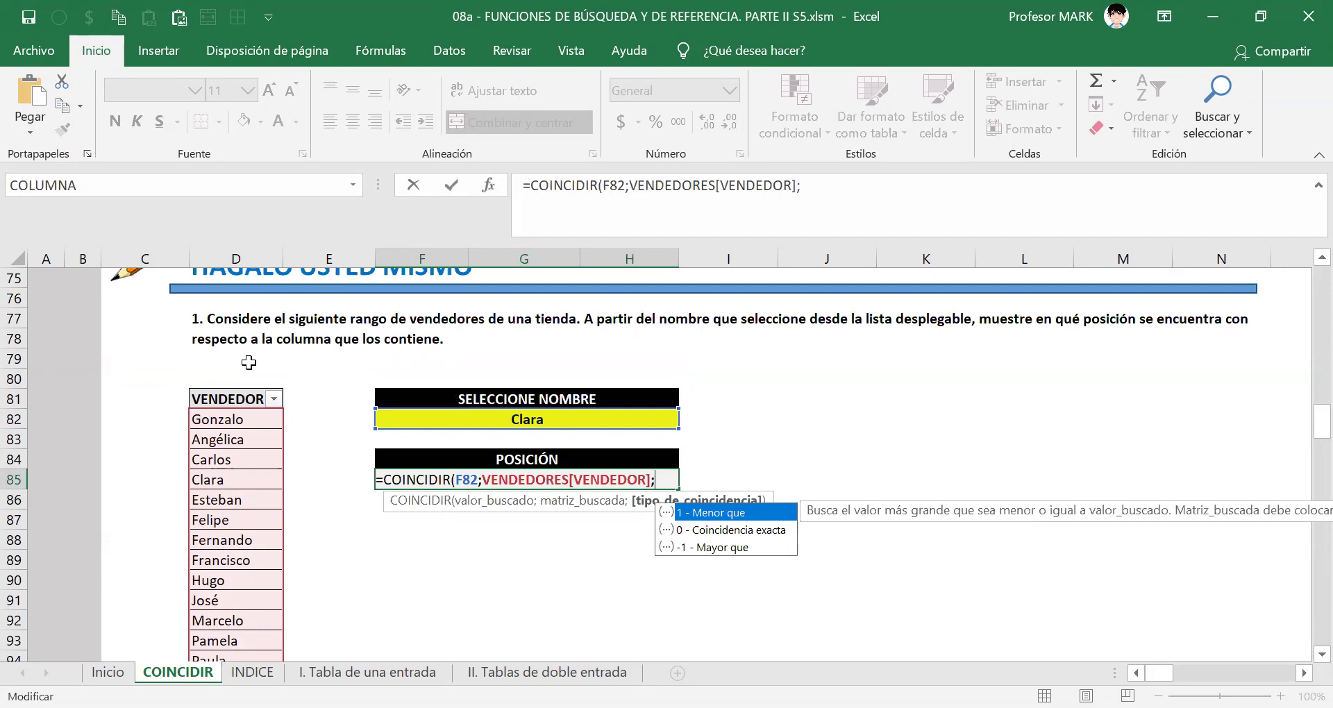
{"action": "key", "text": "Down"}
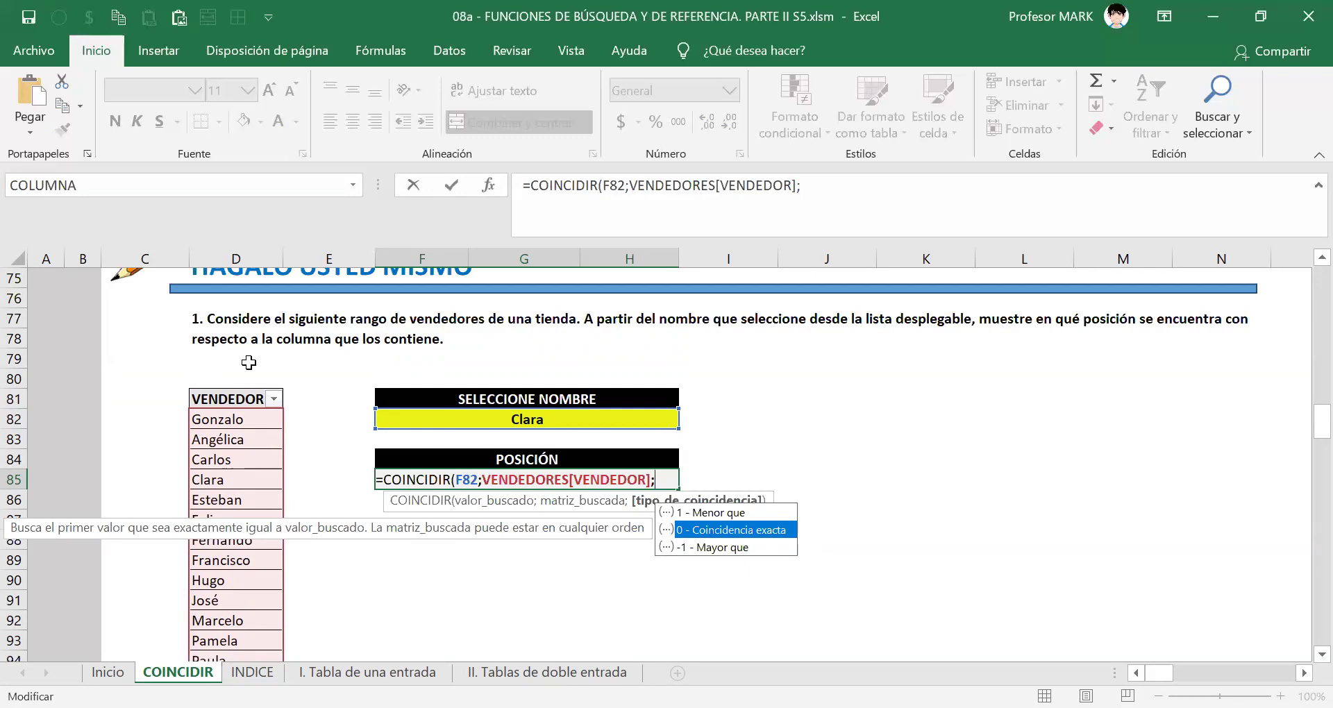
{"action": "key", "text": "Up"}
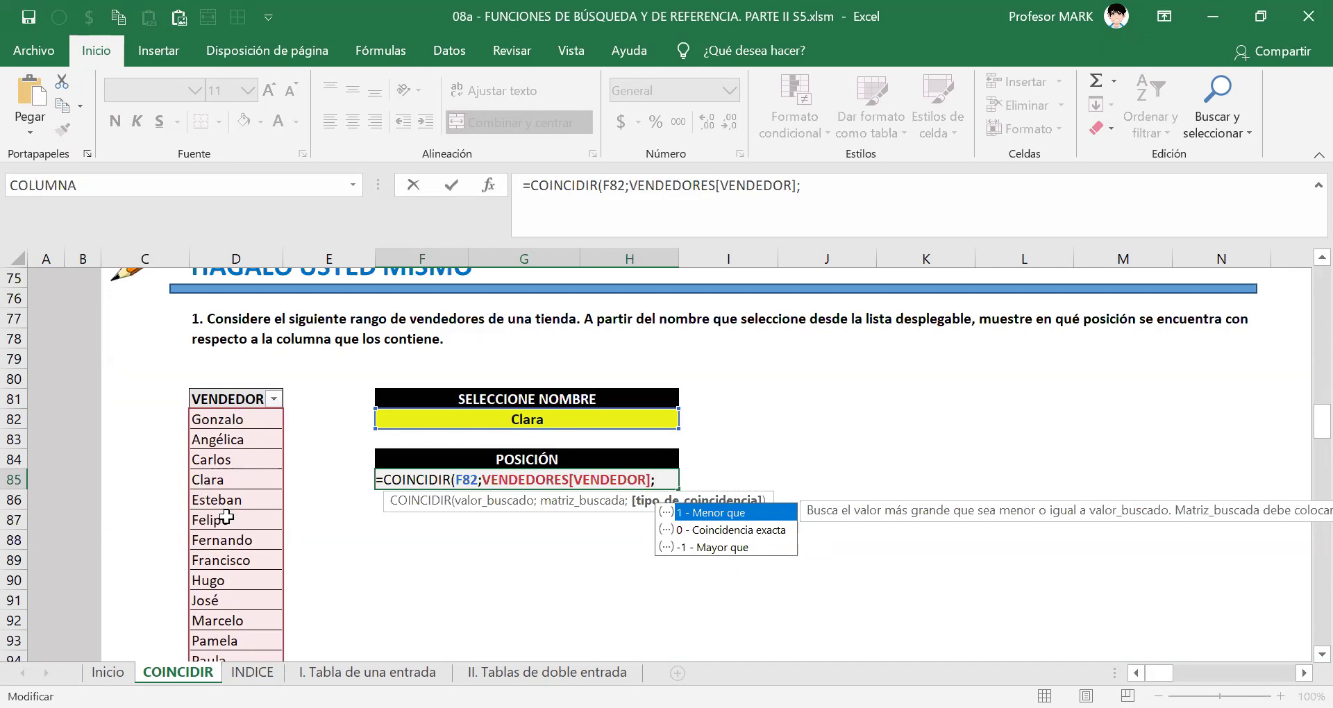
{"action": "type", "text": "0)"}
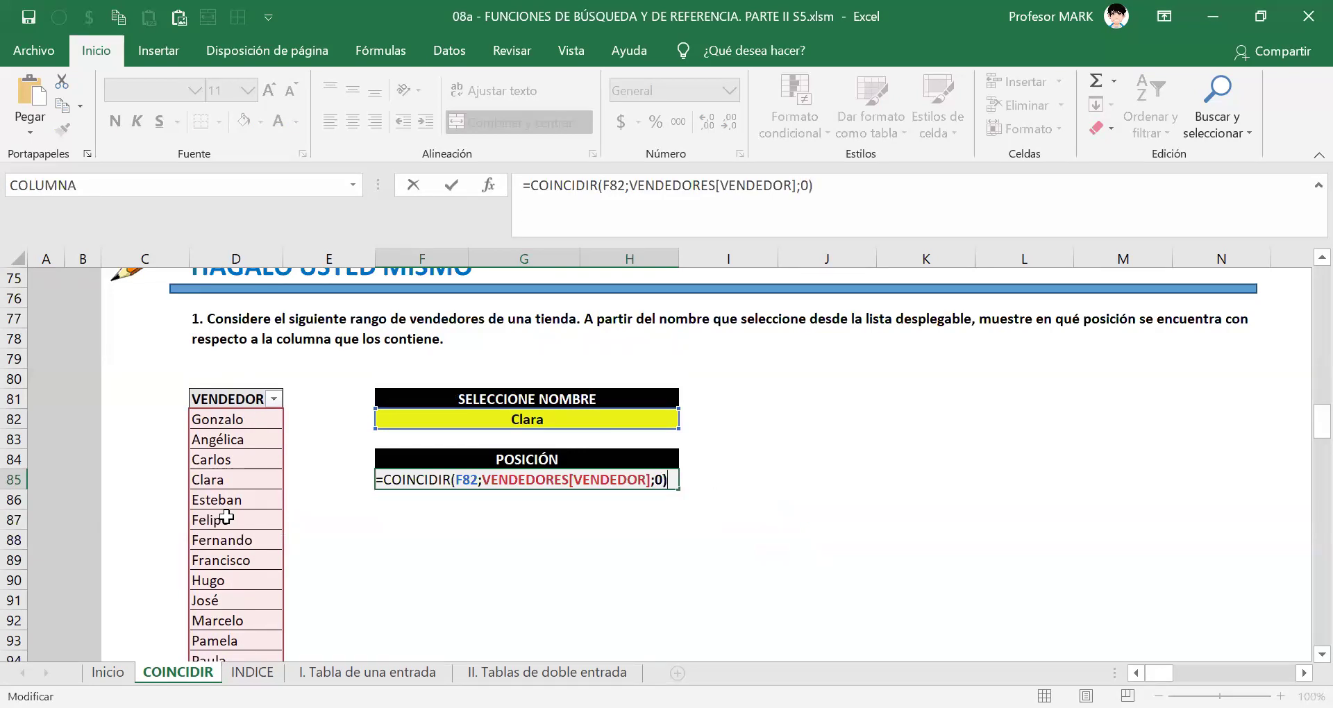
{"action": "key", "text": "Return"}
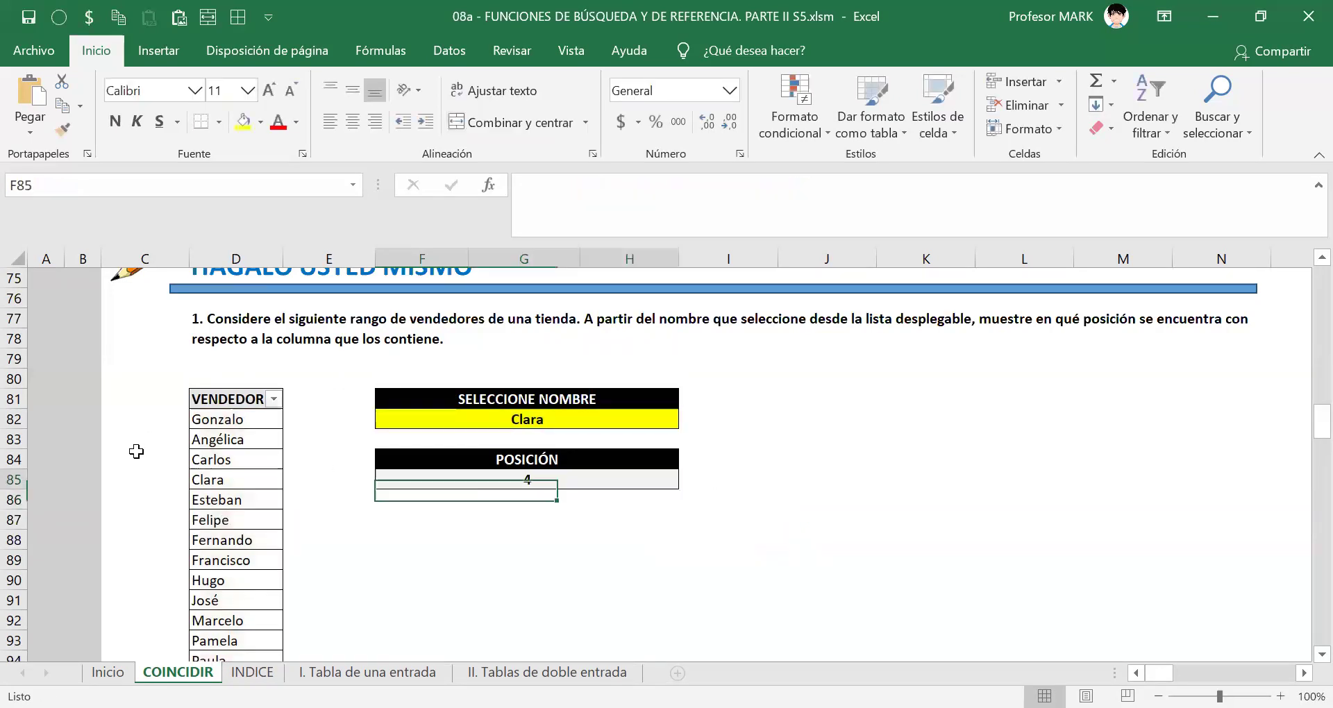
- Reopen the POSICIÓN formula in F85 and highlight its whole text to copy it
{"action": "key", "text": "Up"}
{"action": "key", "text": "F2"}
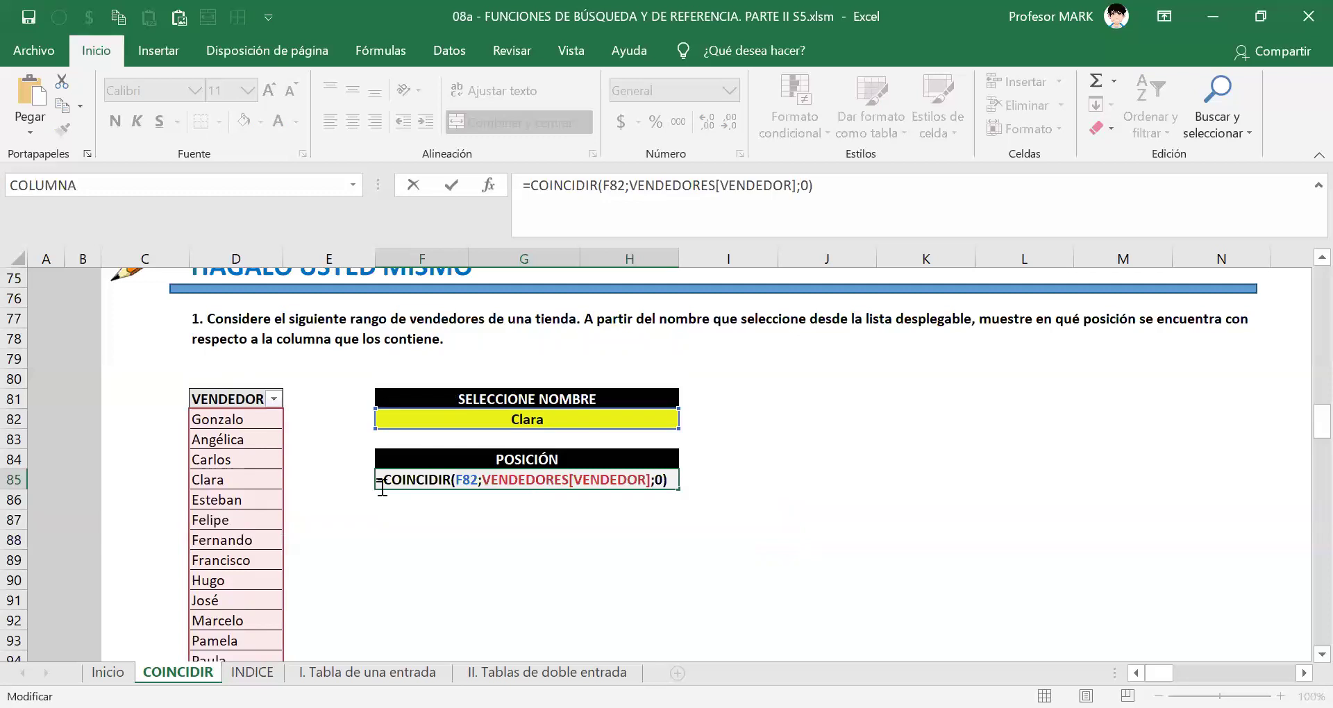
{"action": "left_click_drag", "start_coordinate": [378, 481], "coordinate": [686, 493]}
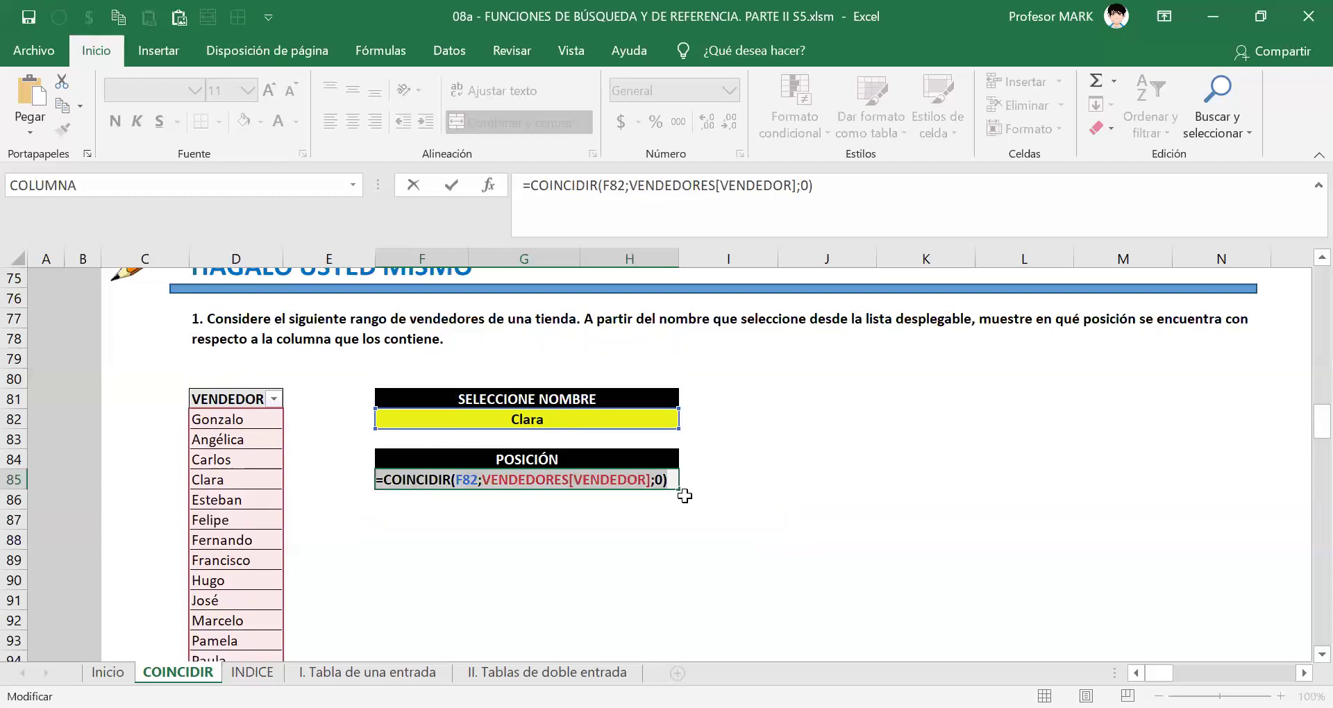
{"action": "left_click", "coordinate": [684, 495]}
{"action": "key", "text": "Return"}
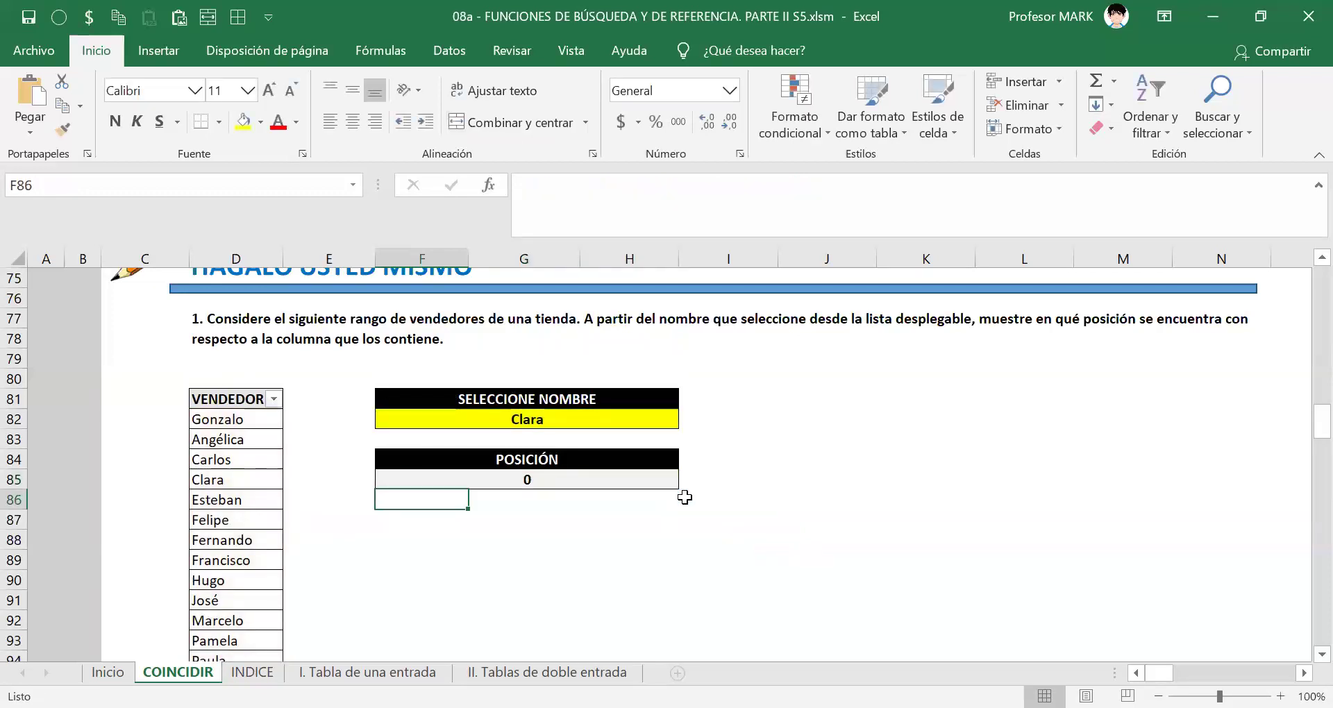
- Replace the mistaken cell reference in F85 with the copied formula =COINCIDIR(F82;VENDEDORES[VENDEDOR];0), removing the duplicate equals sign
{"action": "key", "text": "Up"}
{"action": "key", "text": "F2"}
{"action": "key", "text": "BackSpace"}
{"action": "key", "text": "BackSpace"}
{"action": "key", "text": "BackSpace"}
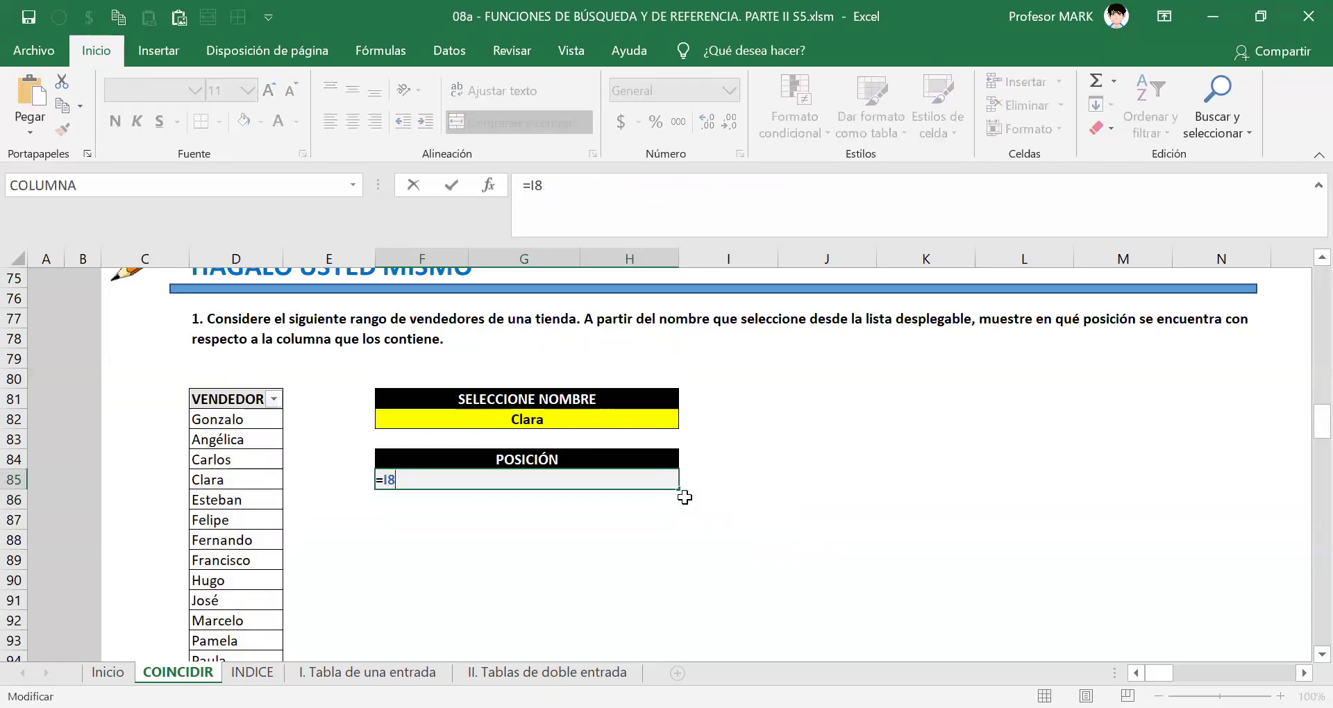
{"action": "key", "text": "ctrl+v"}
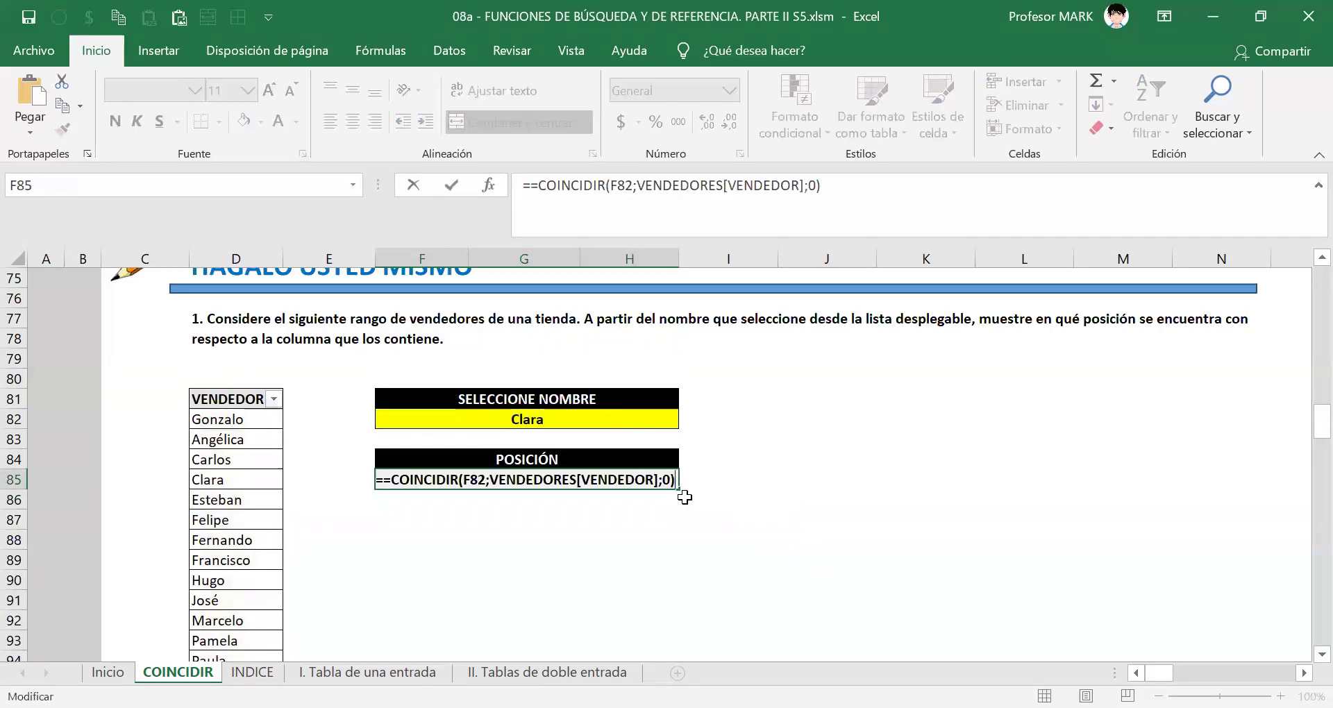
{"action": "key", "text": "Home"}
{"action": "key", "text": "Delete"}
{"action": "key", "text": "Return"}
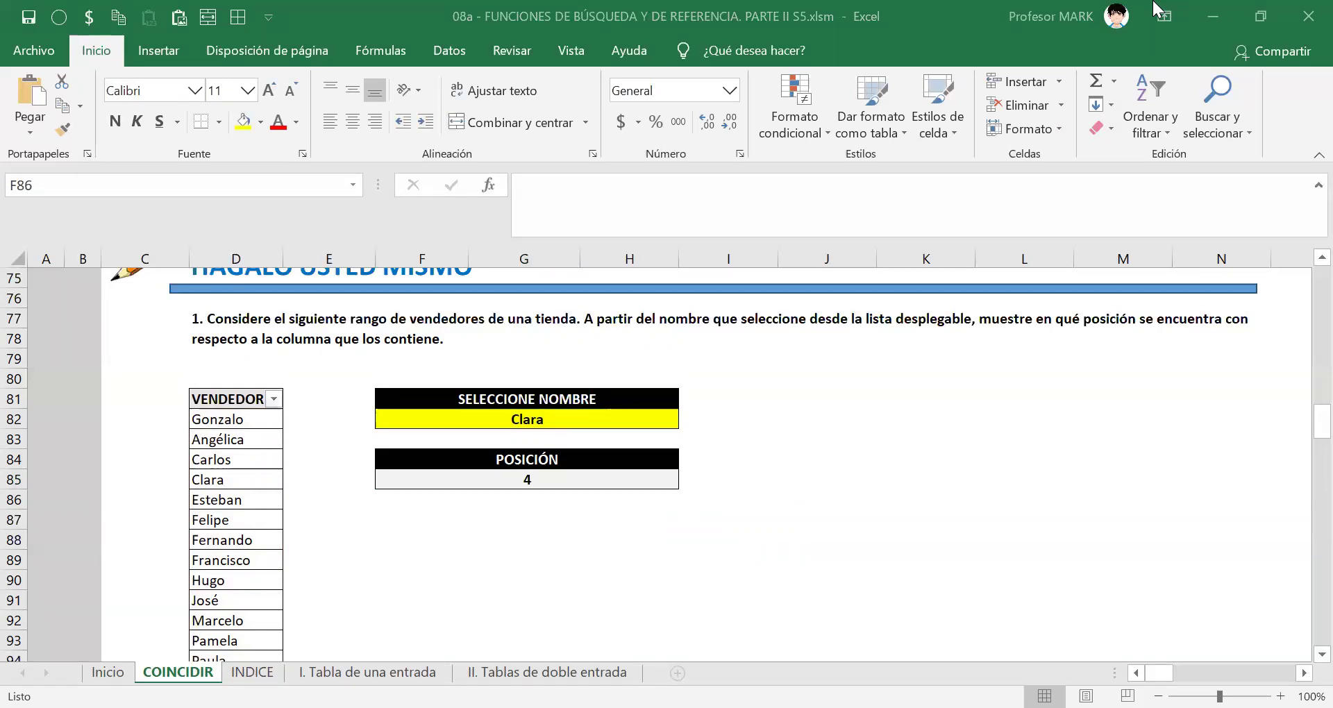
- Review the formula in F85 and choose the eighth seller from the SELECCIONE NOMBRE list in F82
{"action": "left_click", "coordinate": [484, 485]}
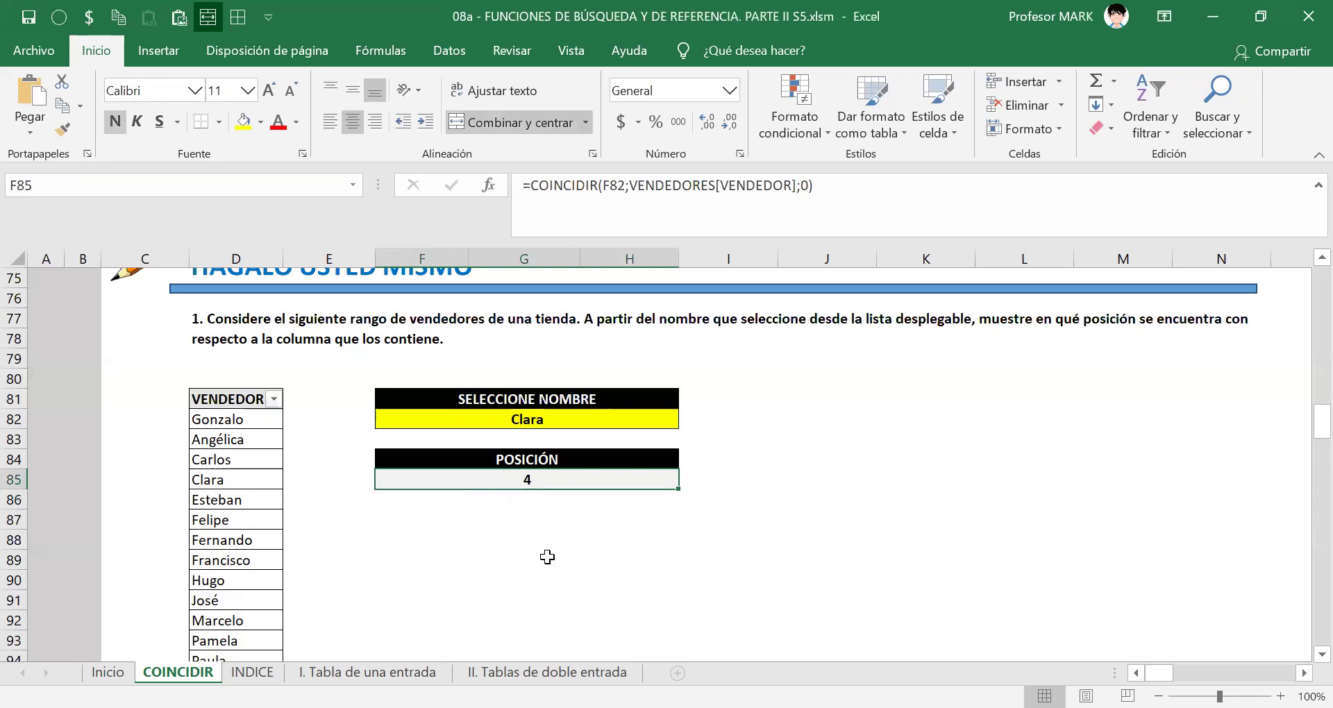
{"action": "scroll", "coordinate": [547, 557], "scroll_direction": "down", "scroll_amount": 2}
{"action": "scroll", "coordinate": [548, 553], "scroll_direction": "up", "scroll_amount": 1}
{"action": "left_click", "coordinate": [621, 359]}
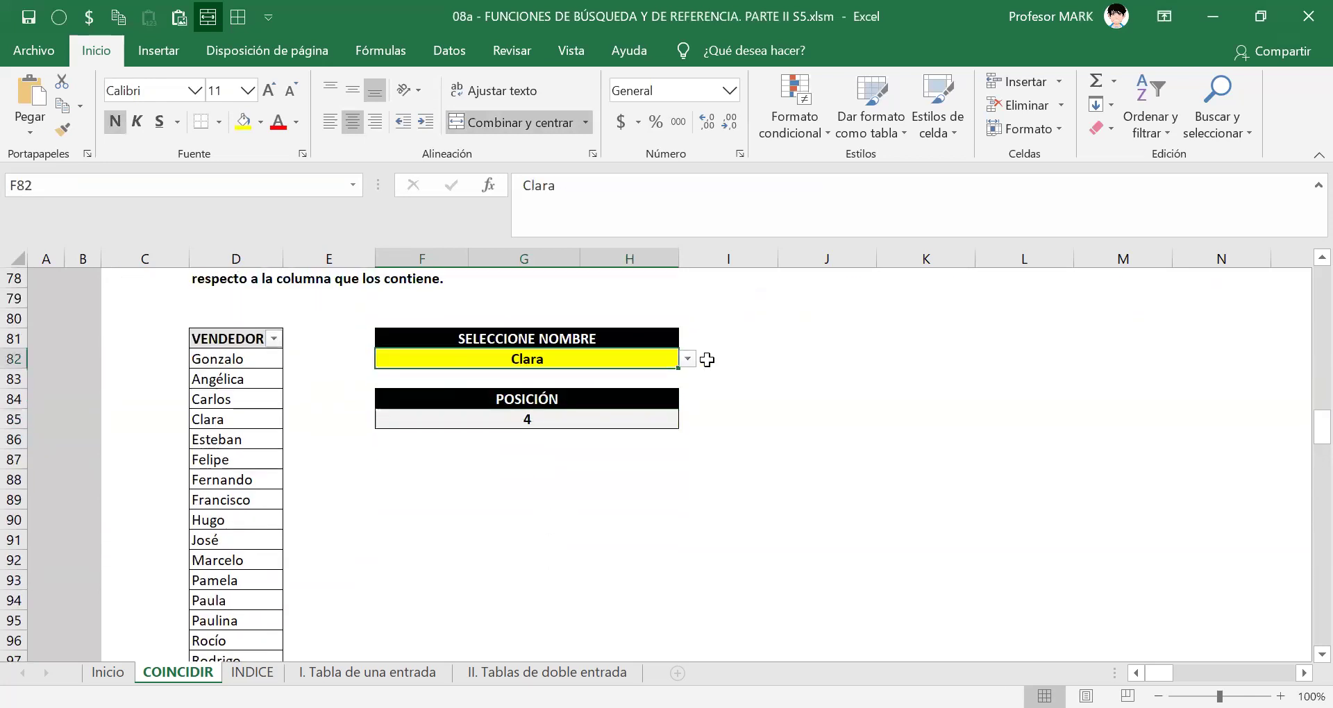
{"action": "left_click", "coordinate": [687, 359]}
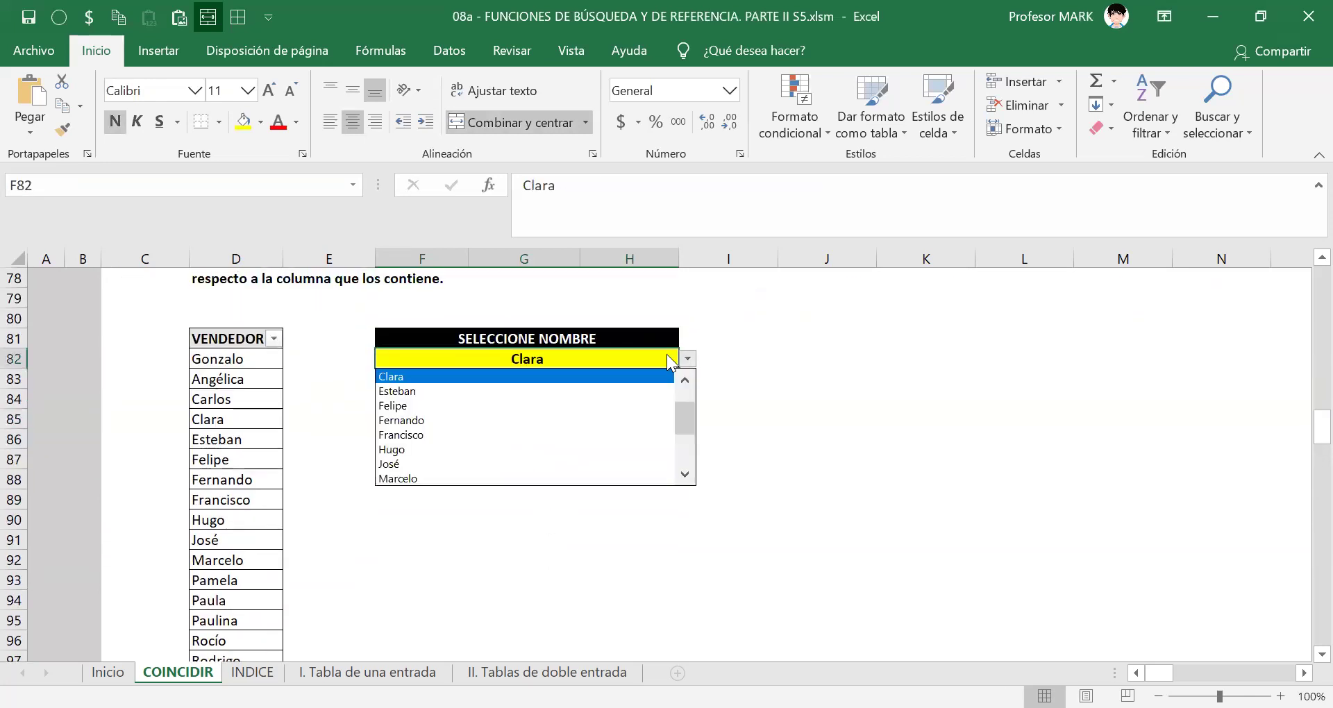
{"action": "left_click", "coordinate": [585, 439]}
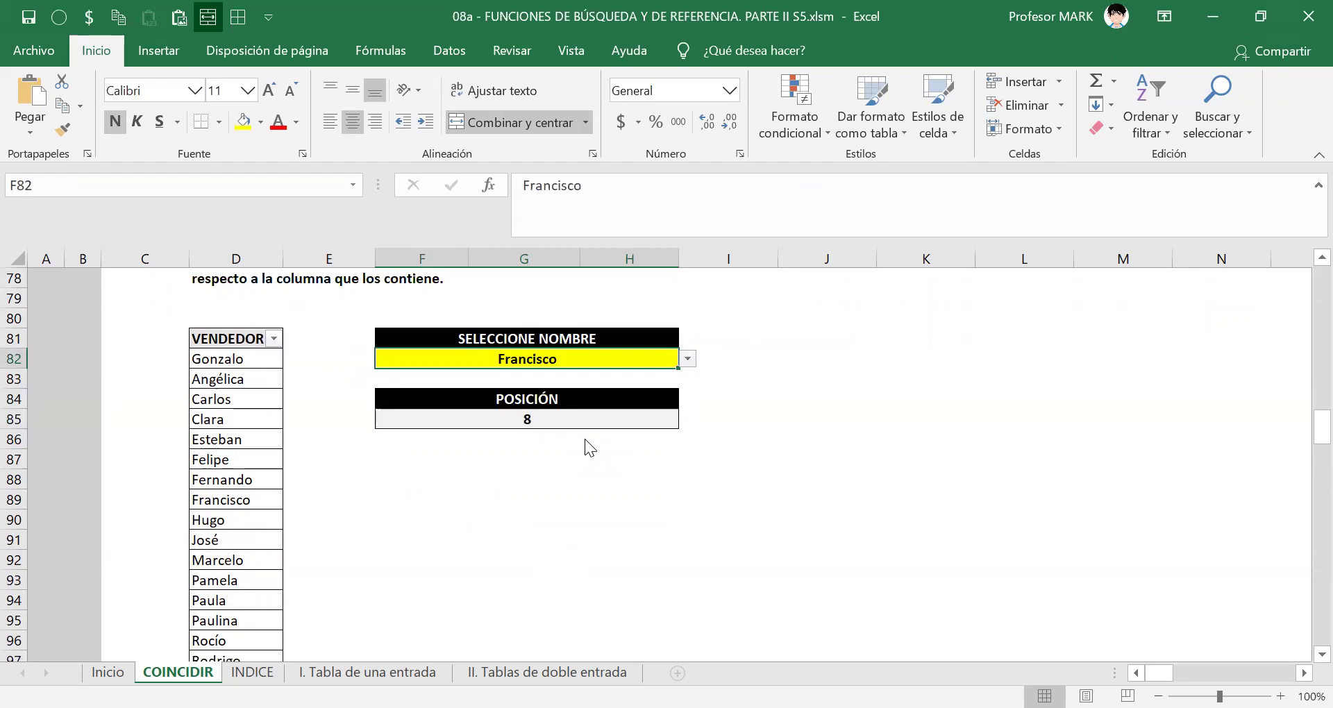
- Select the first eight sellers, D82:D89, to check the returned position by counting them
{"action": "left_click", "coordinate": [243, 359]}
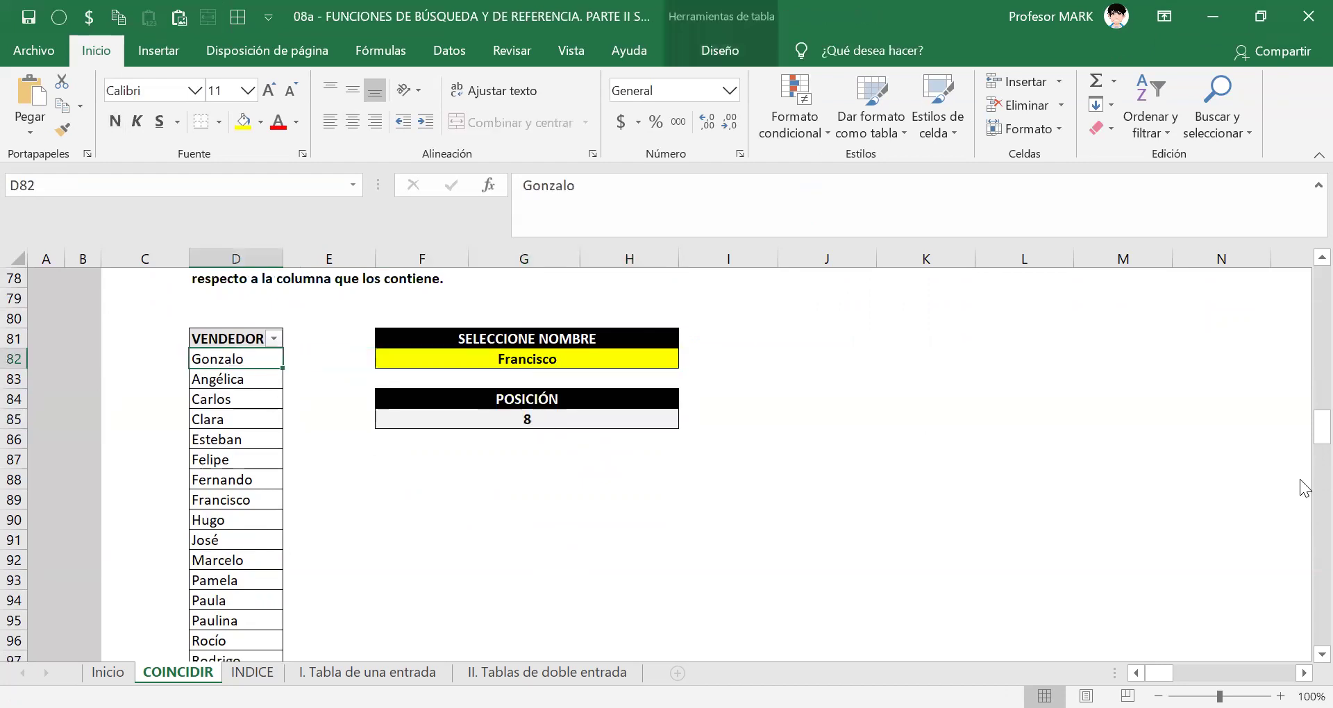
{"action": "key", "text": "shift+Down"}
{"action": "key", "text": "shift+Down"}
{"action": "key", "text": "shift+Down"}
{"action": "key", "text": "shift+Down"}
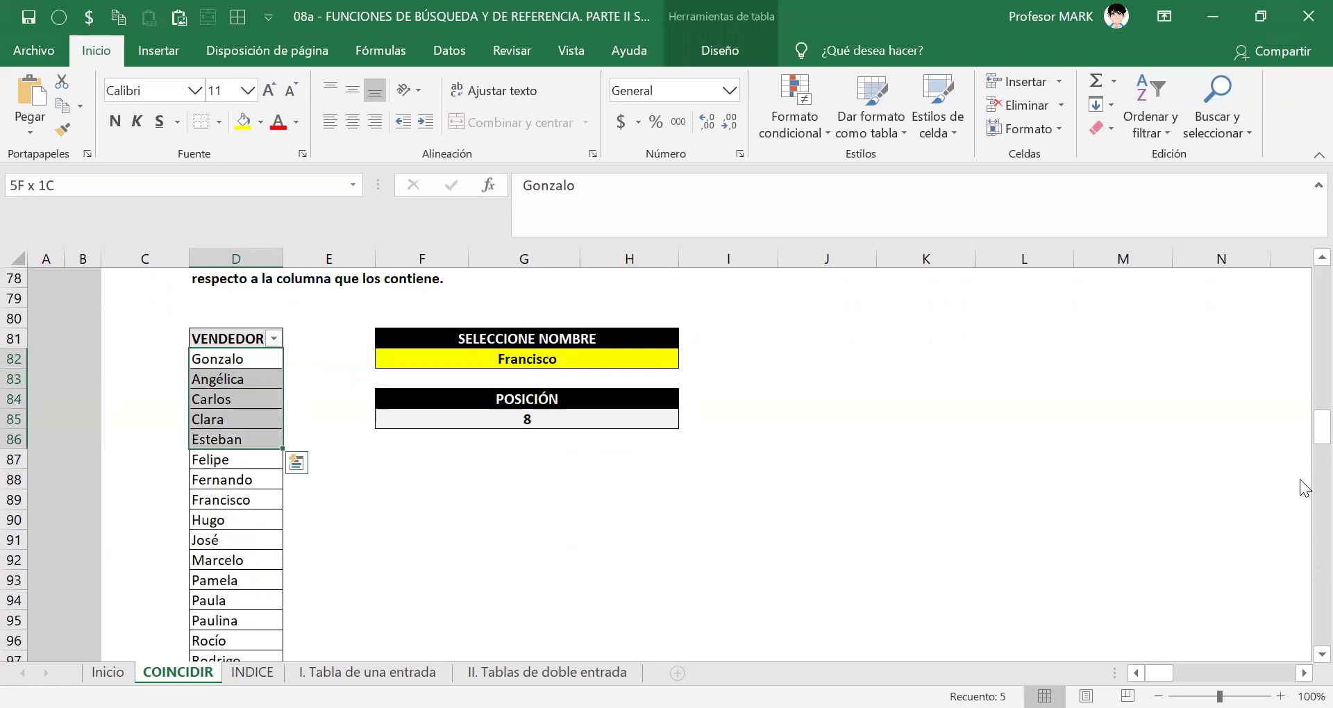
{"action": "key", "text": "shift+Down"}
{"action": "key", "text": "shift+Down"}
{"action": "key", "text": "shift+Down"}
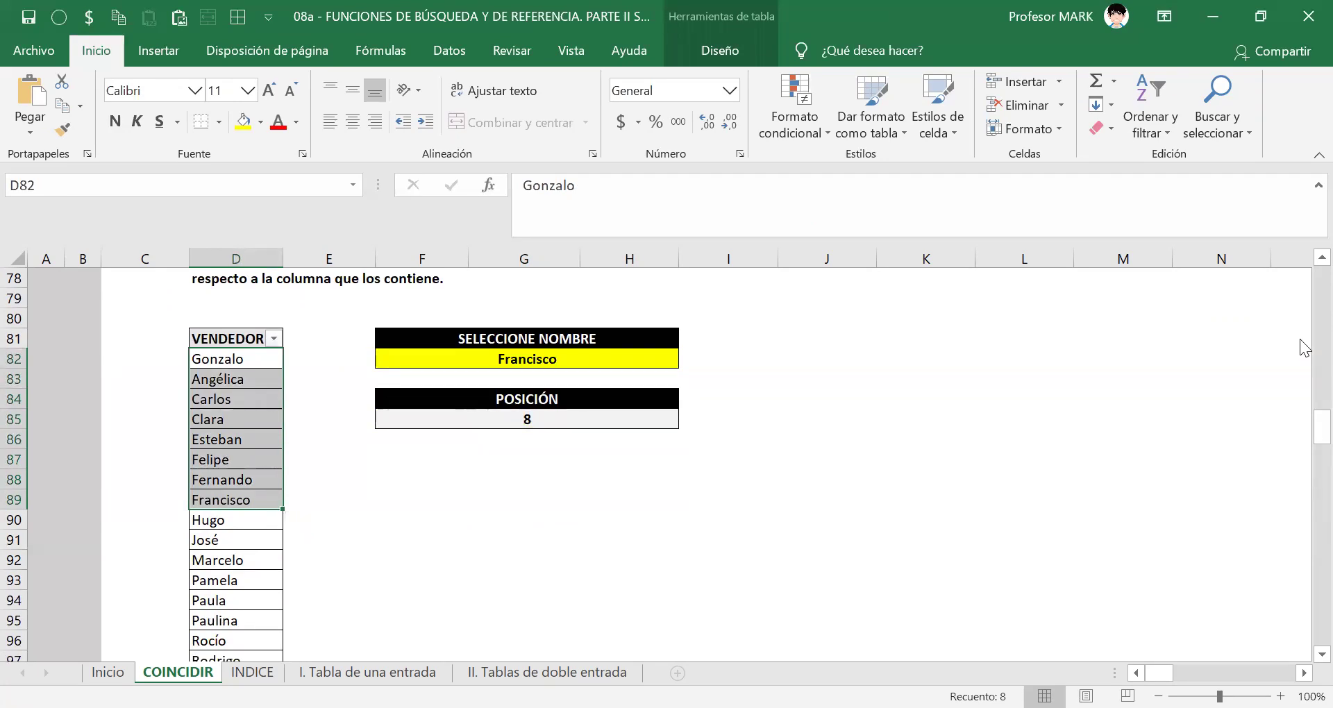
- Review the POSICIÓN formula in F85 and clear the seller's name from F82 to test the blank case
{"action": "left_click", "coordinate": [528, 421]}
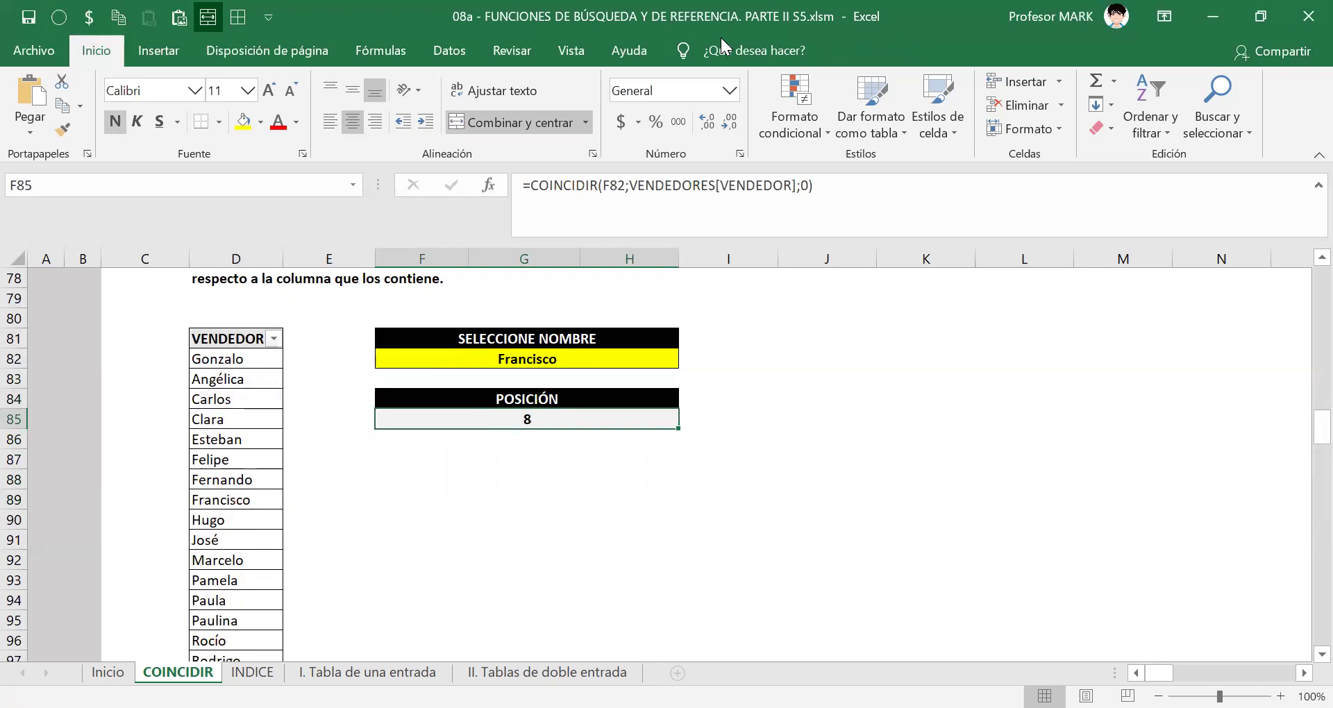
{"action": "left_click", "coordinate": [517, 360]}
{"action": "left_click", "coordinate": [511, 361]}
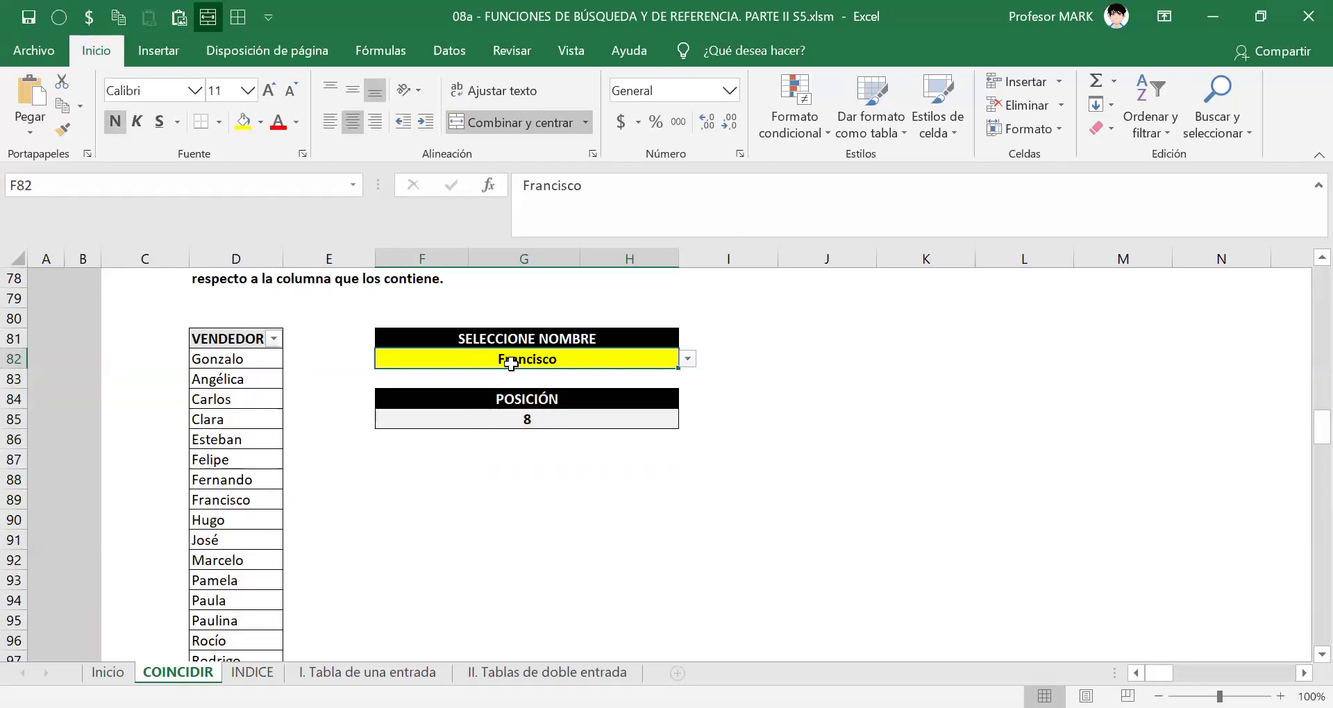
{"action": "key", "text": "Delete"}
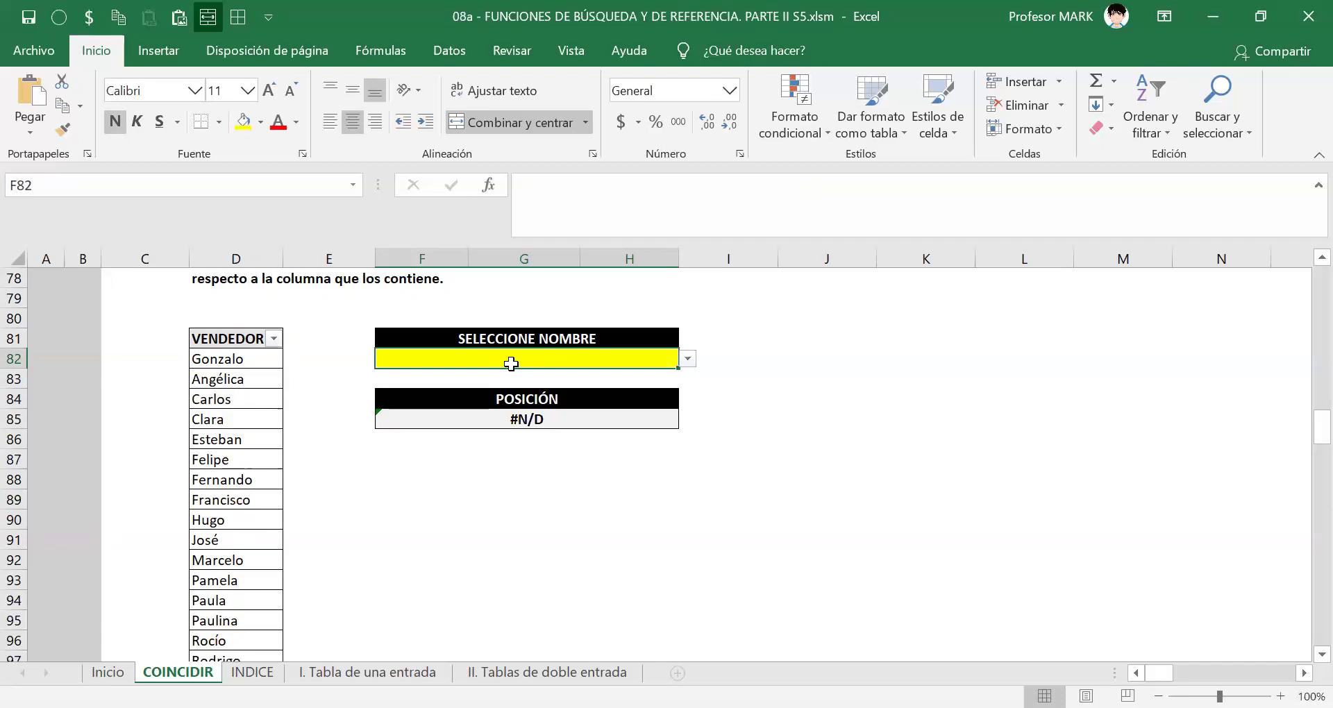
- Wrap the F85 formula in an error check that returns blank: =SI.ERROR(COINCIDIR(F82;VENDEDORES[VENDEDOR];0);"")
{"action": "left_click", "coordinate": [524, 424]}
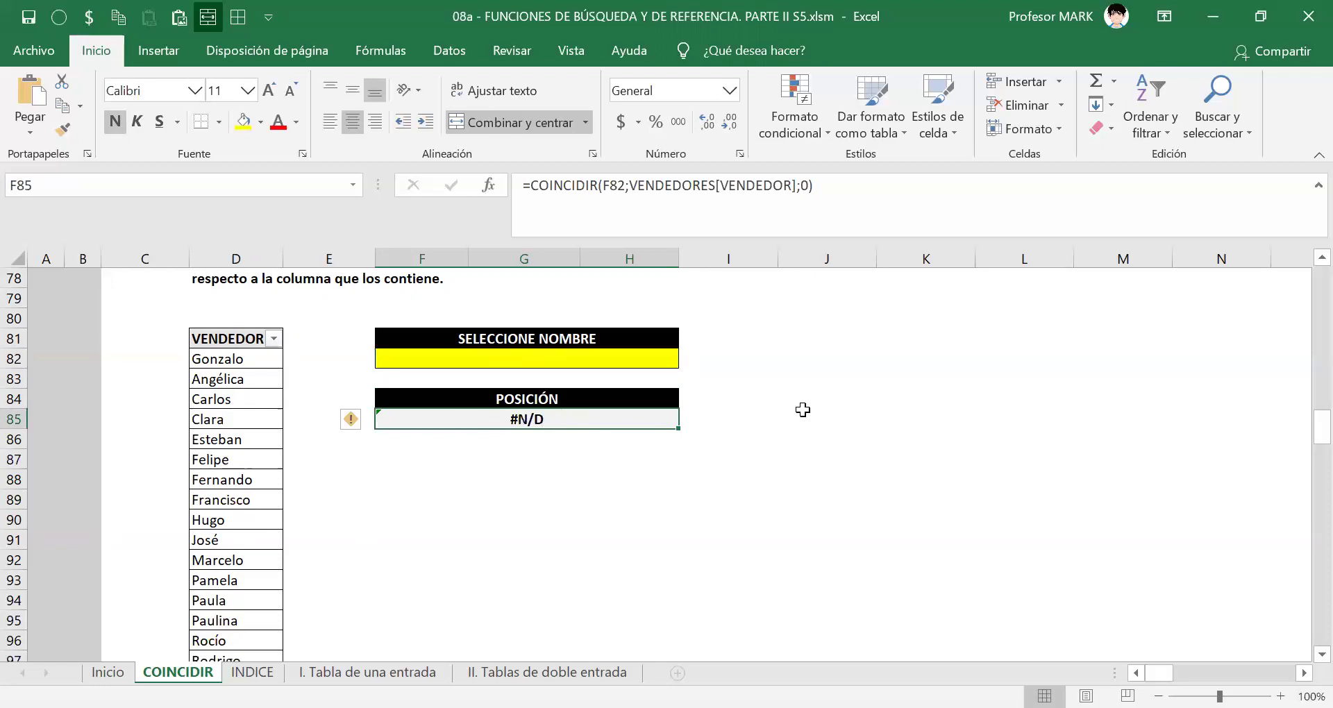
{"action": "key", "text": "F2"}
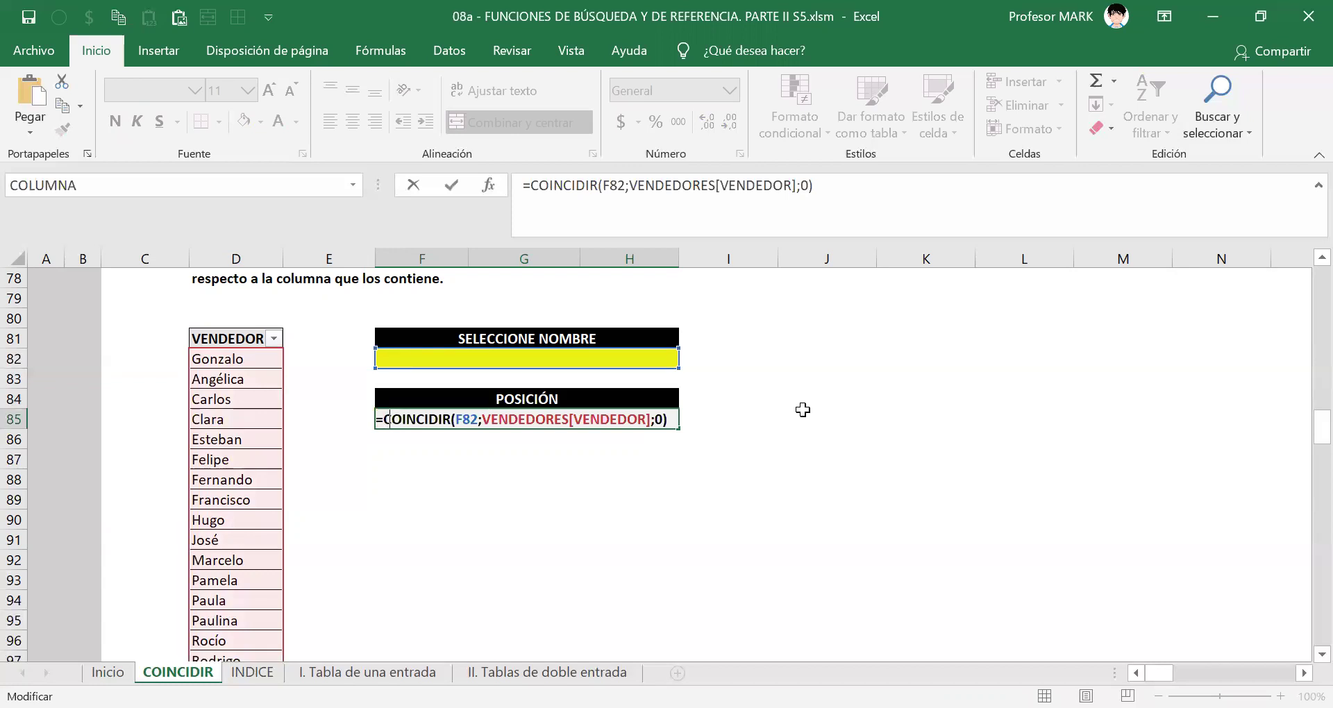
{"action": "type", "text": "SI.ERROR("}
{"action": "key", "text": "Right"}
{"action": "key", "text": "Right"}
{"action": "key", "text": "Right"}
{"action": "key", "text": "Right"}
{"action": "key", "text": "Right"}
{"action": "key", "text": "Right"}
{"action": "key", "text": "Right"}
{"action": "key", "text": "Right"}
{"action": "key", "text": "Right"}
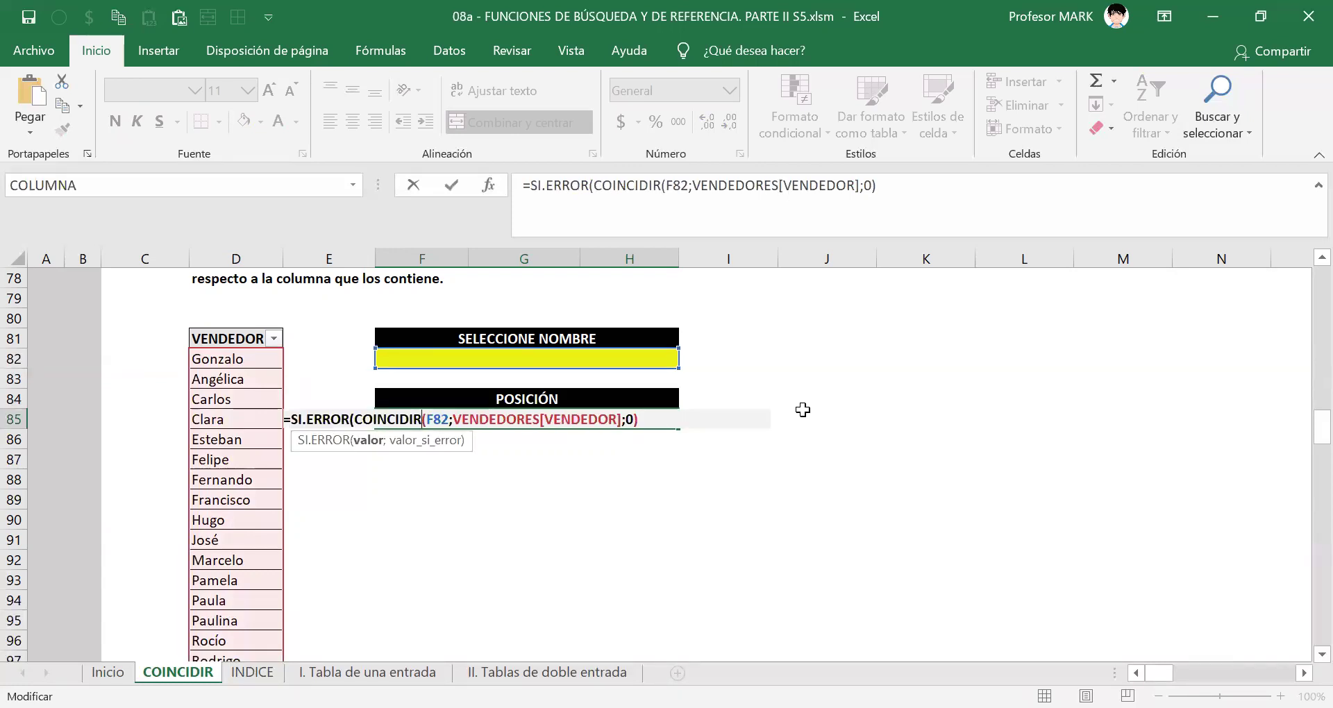
{"action": "type", "text": ";"}
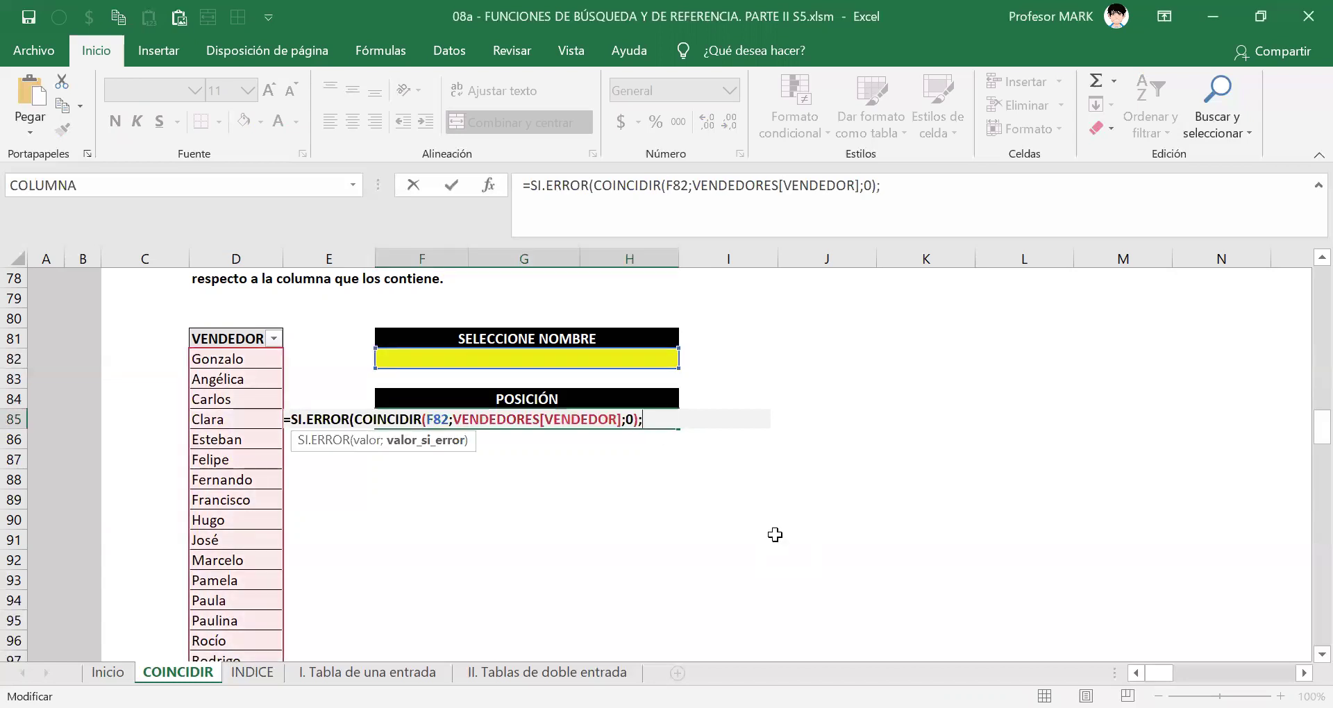
{"action": "type", "text": "\"\")"}
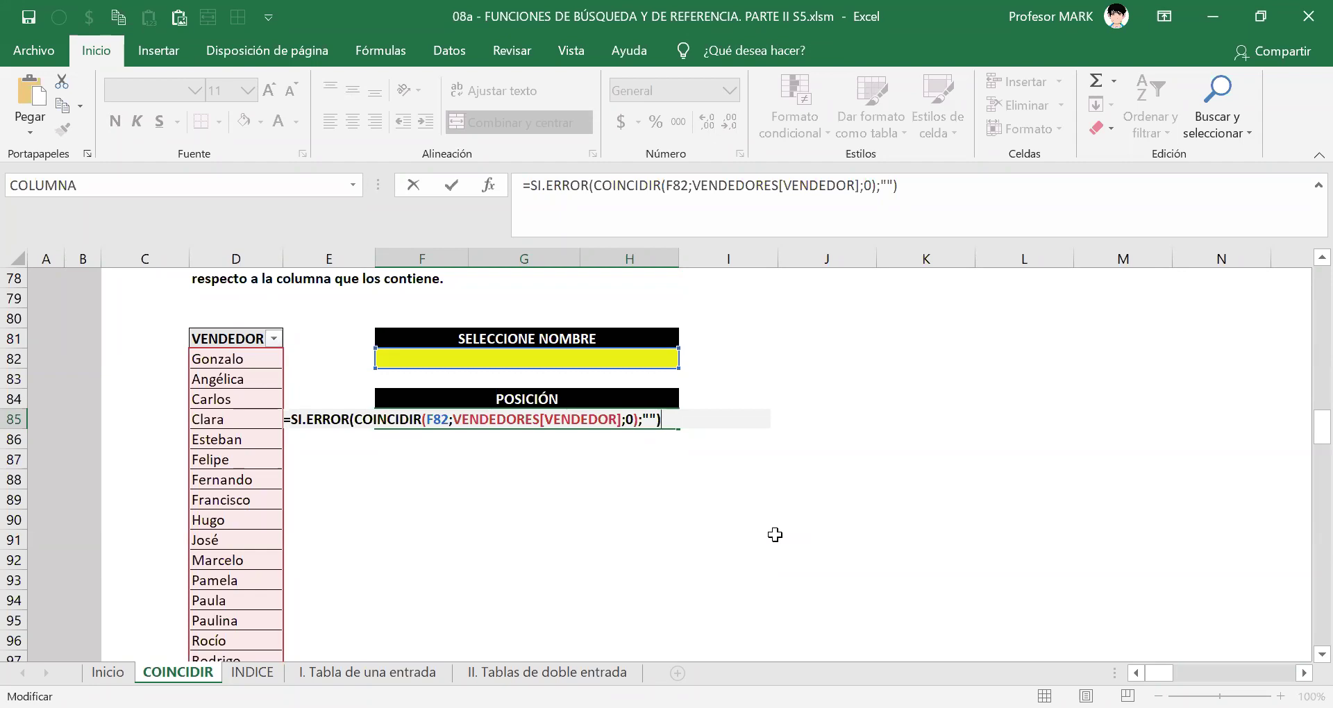
{"action": "key", "text": "Return"}
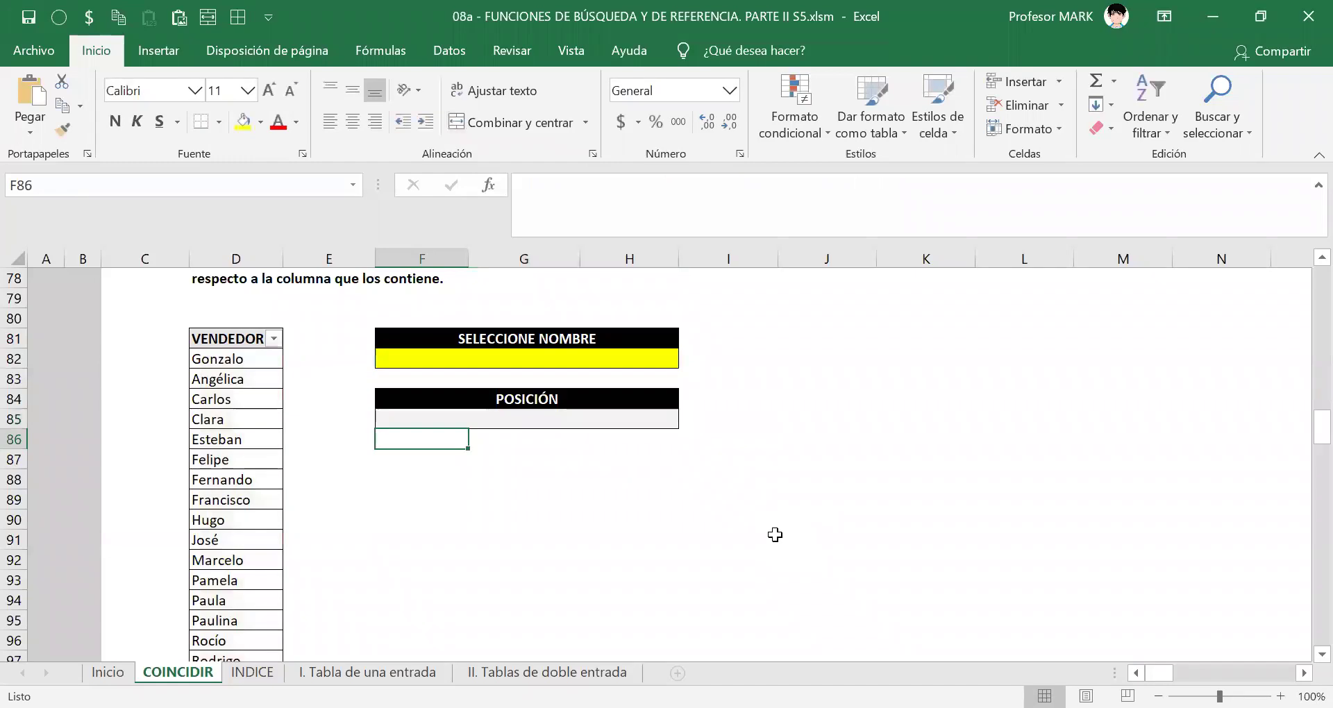
- Test the F85 formula by choosing the seventh and then the fourth seller from the SELECCIONE NOMBRE list in F82
{"action": "left_click", "coordinate": [632, 357]}
{"action": "left_click", "coordinate": [686, 359]}
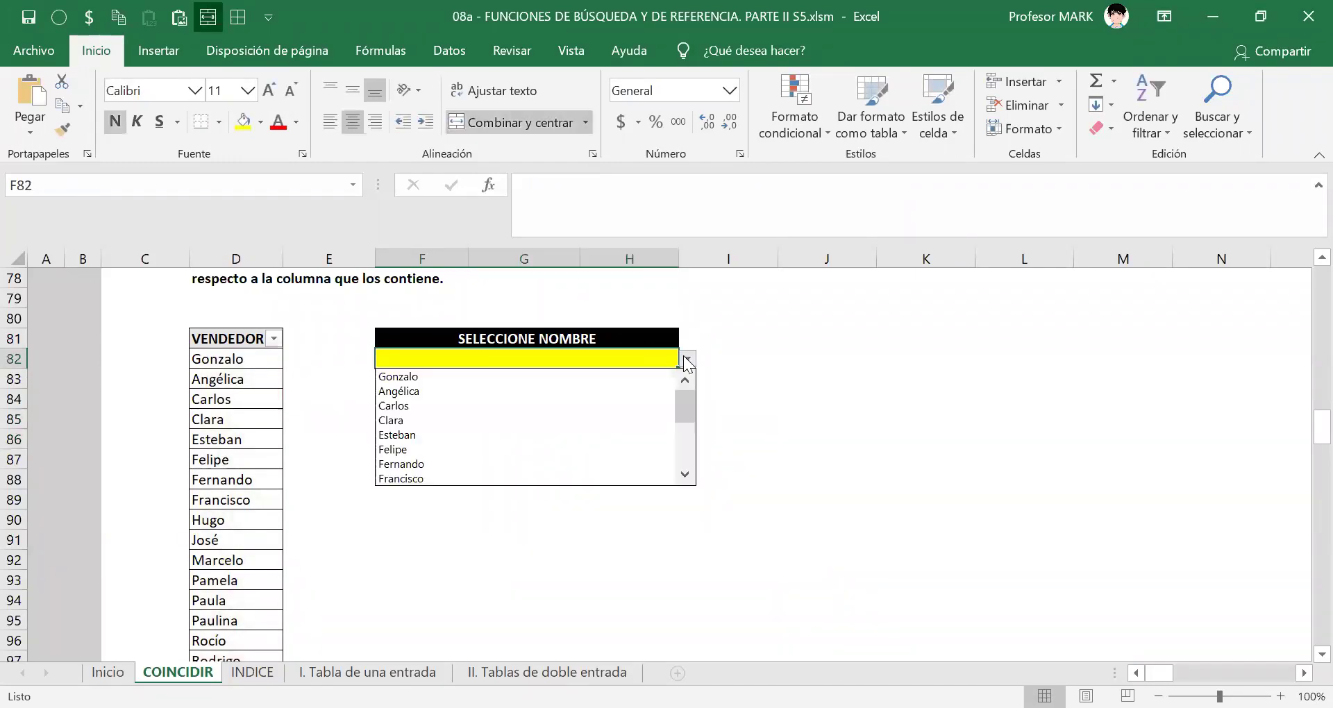
{"action": "left_click", "coordinate": [659, 464]}
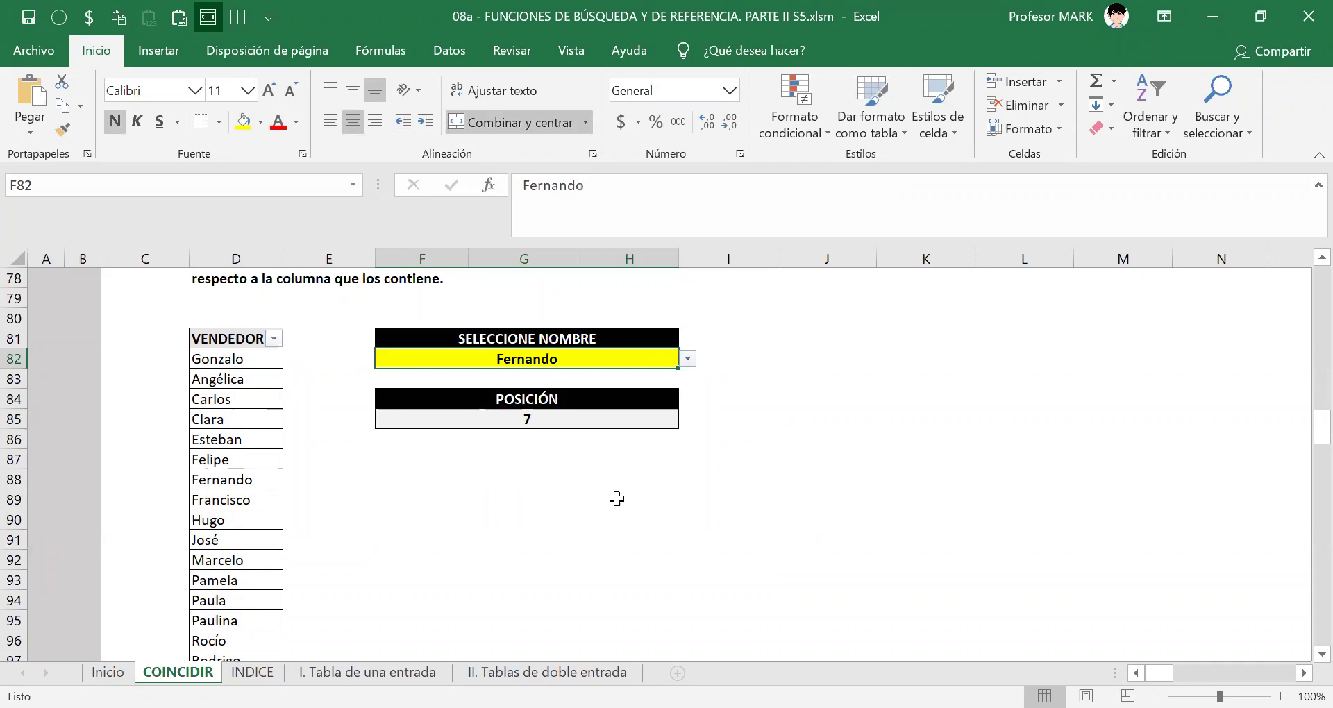
{"action": "left_click", "coordinate": [686, 359]}
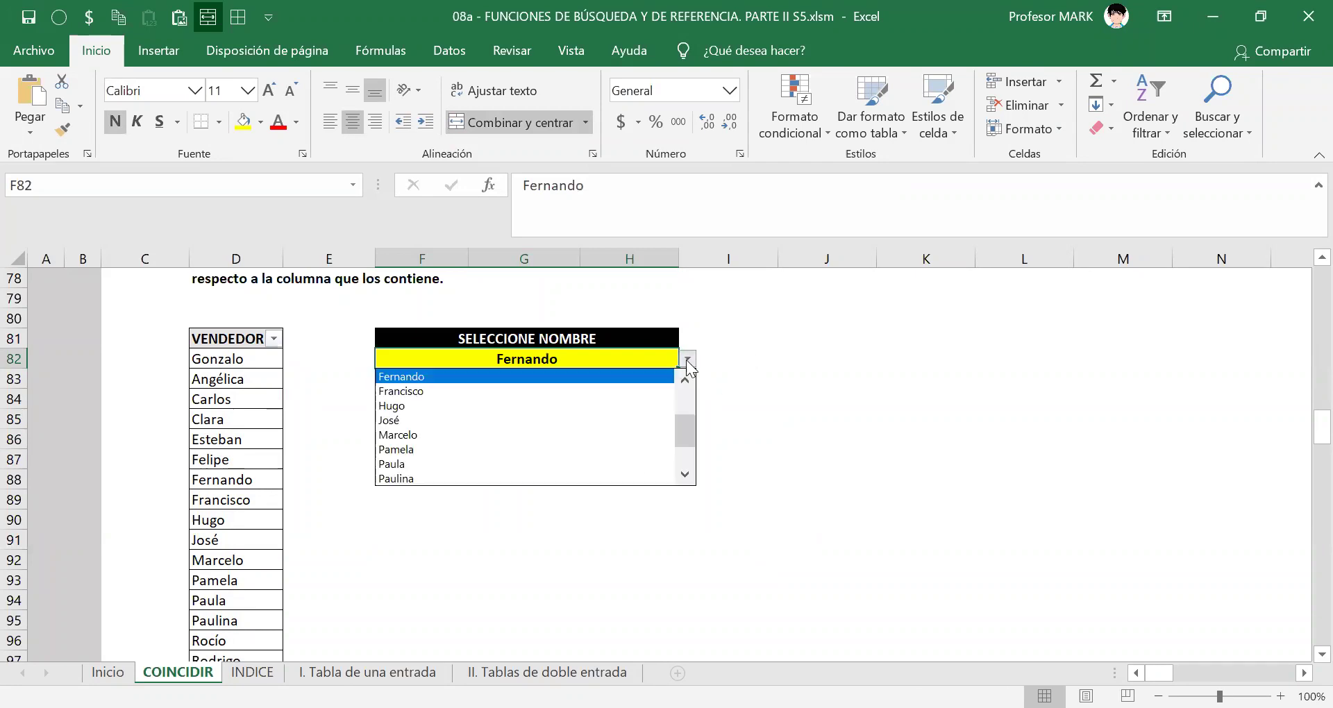
{"action": "scroll", "coordinate": [655, 389], "scroll_direction": "up", "scroll_amount": 2}
{"action": "left_click", "coordinate": [620, 420]}
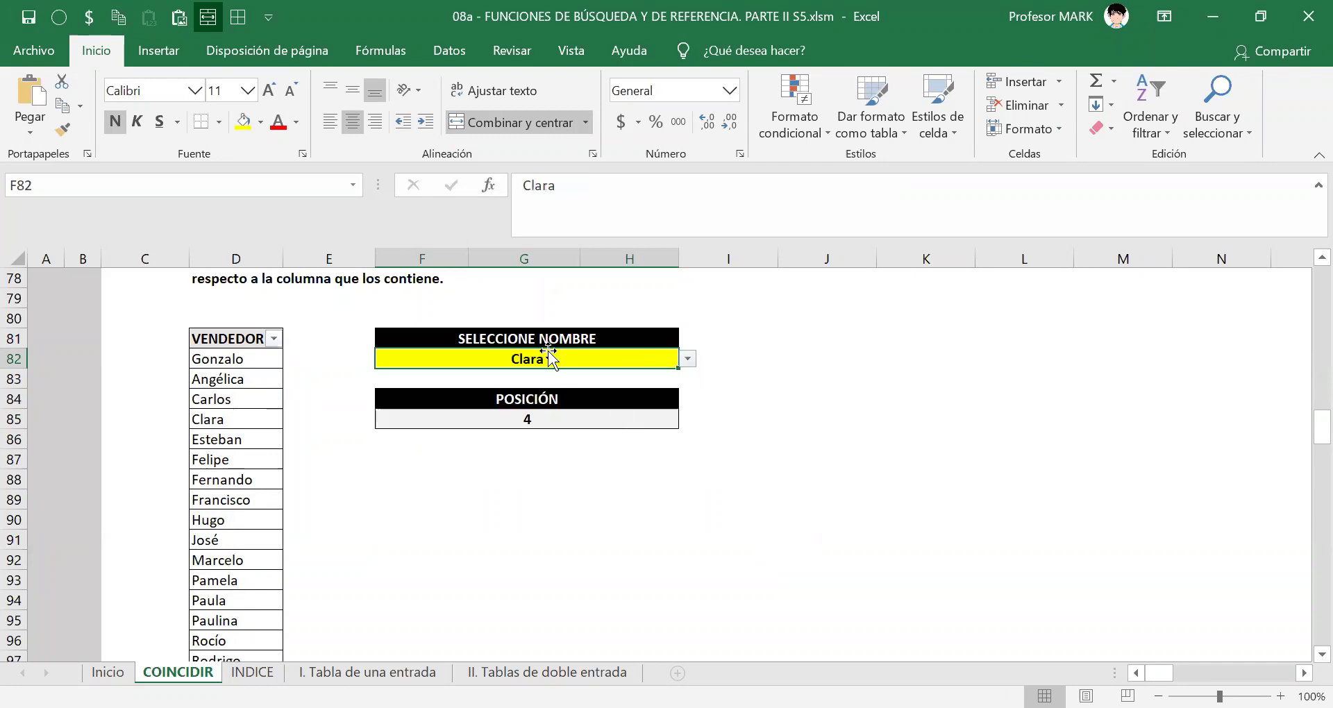
{"action": "left_click", "coordinate": [251, 367]}
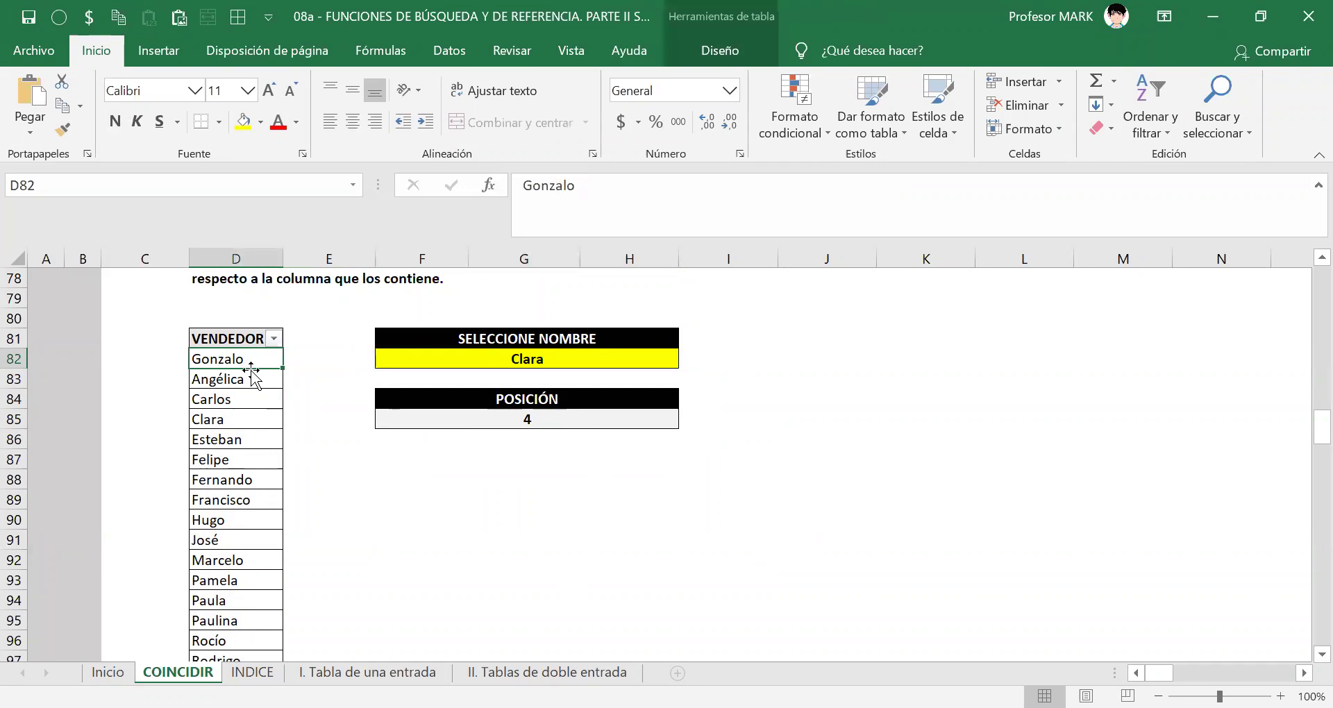
- Read the statement of exercise 2 in D101 and look over the car dealer's sales listing below it
{"action": "scroll", "coordinate": [271, 418], "scroll_direction": "down", "scroll_amount": 4}
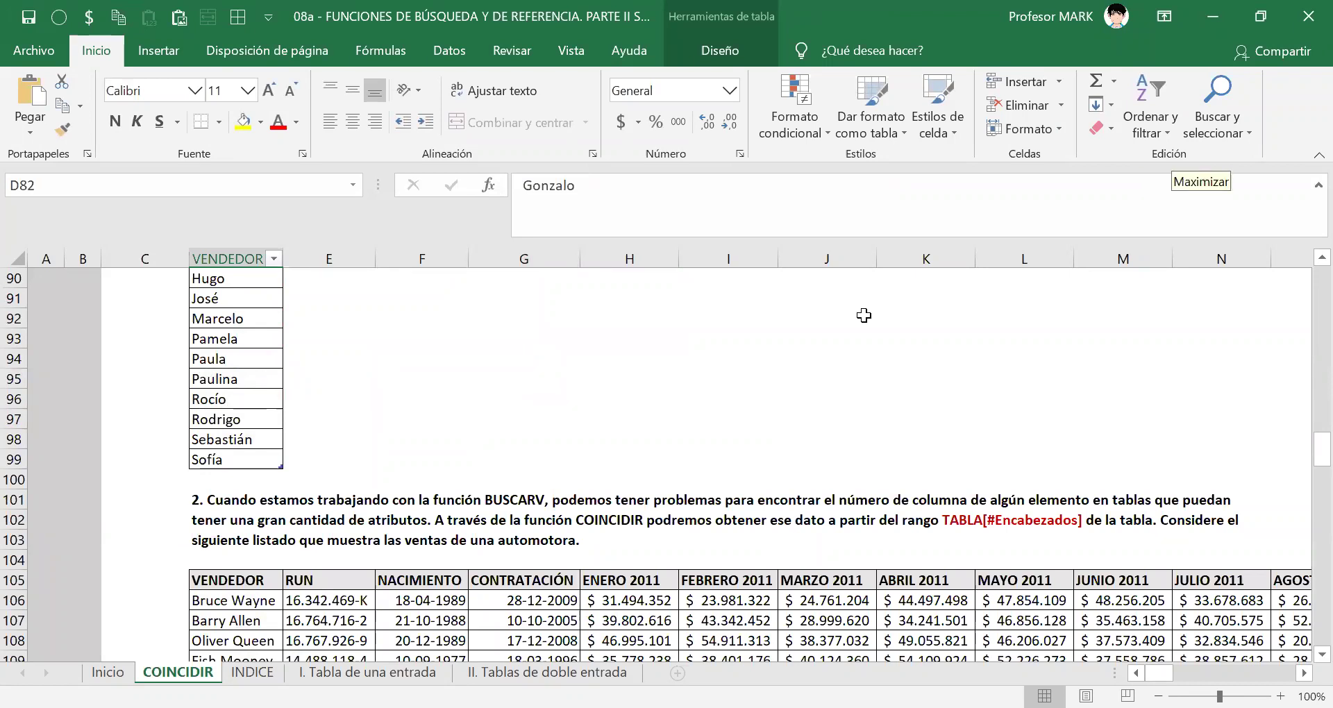
{"action": "scroll", "coordinate": [864, 315], "scroll_direction": "down", "scroll_amount": 1}
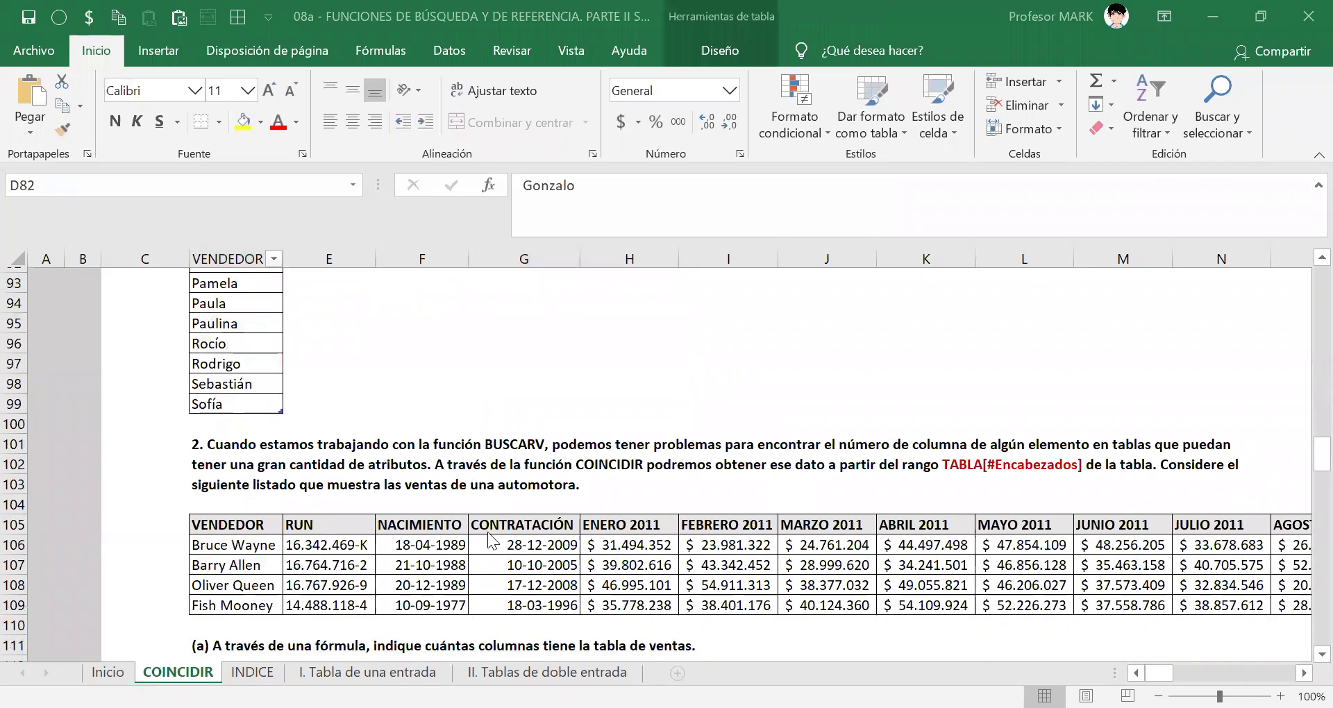
{"action": "scroll", "coordinate": [351, 500], "scroll_direction": "up", "scroll_amount": 6}
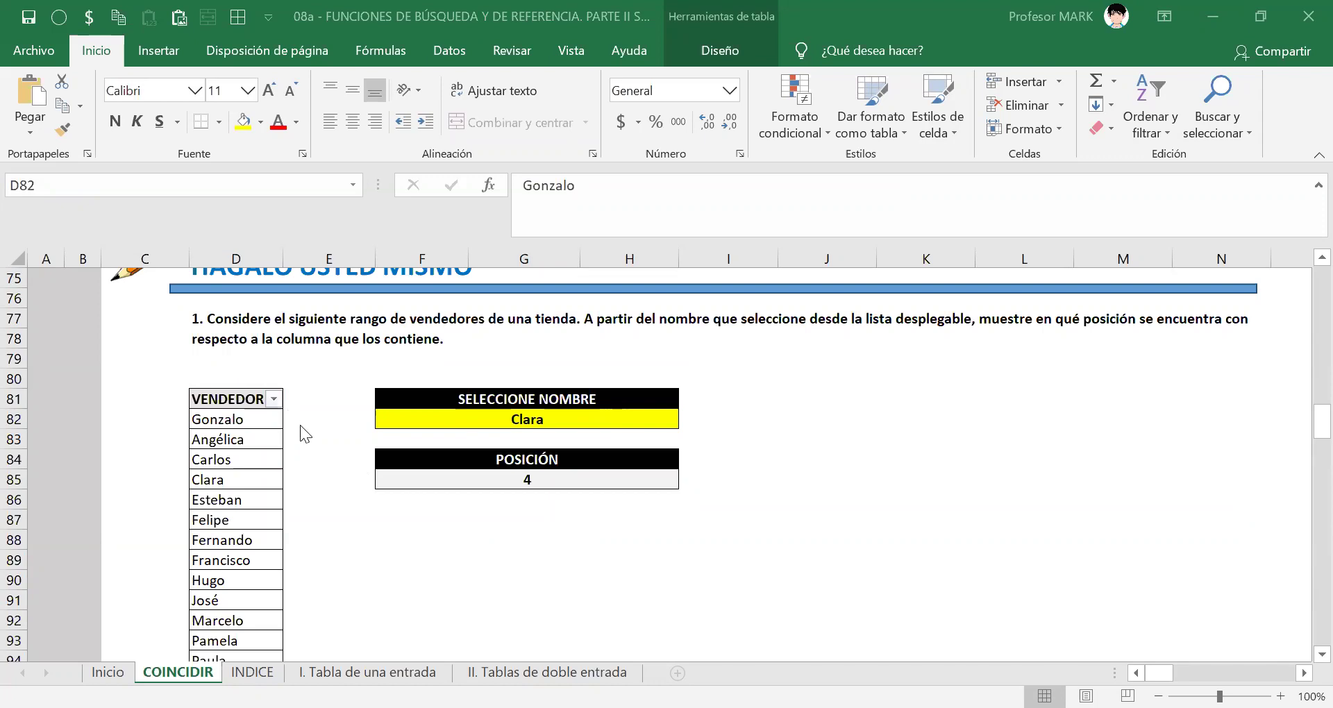
{"action": "scroll", "coordinate": [349, 458], "scroll_direction": "down", "scroll_amount": 6}
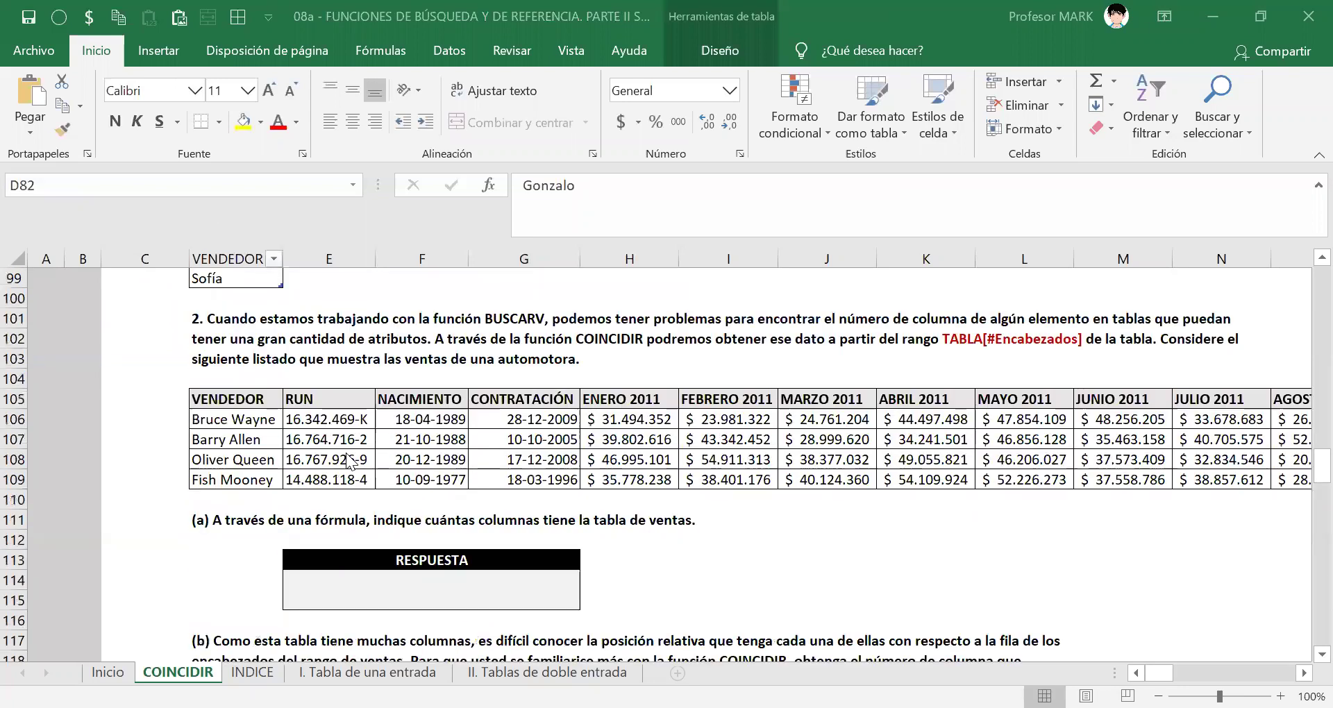
{"action": "left_click", "coordinate": [392, 470]}
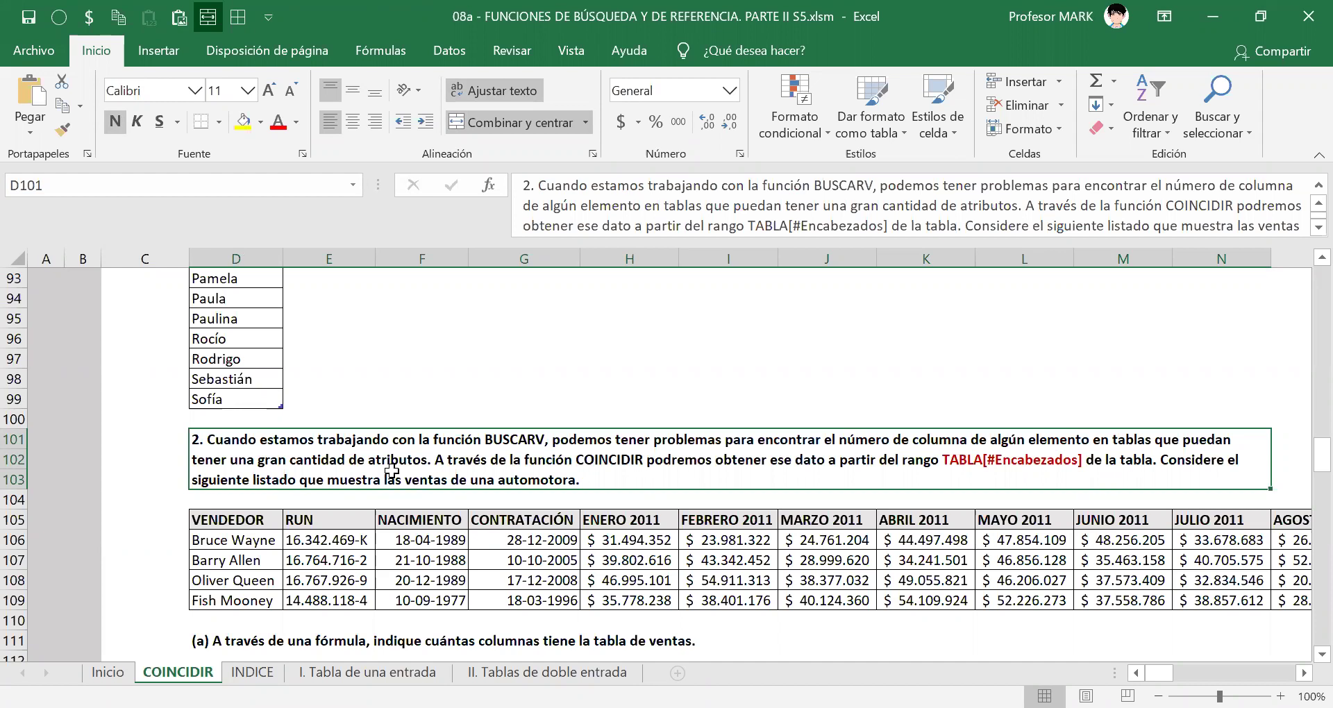
{"action": "scroll", "coordinate": [665, 481], "scroll_direction": "down", "scroll_amount": 1}
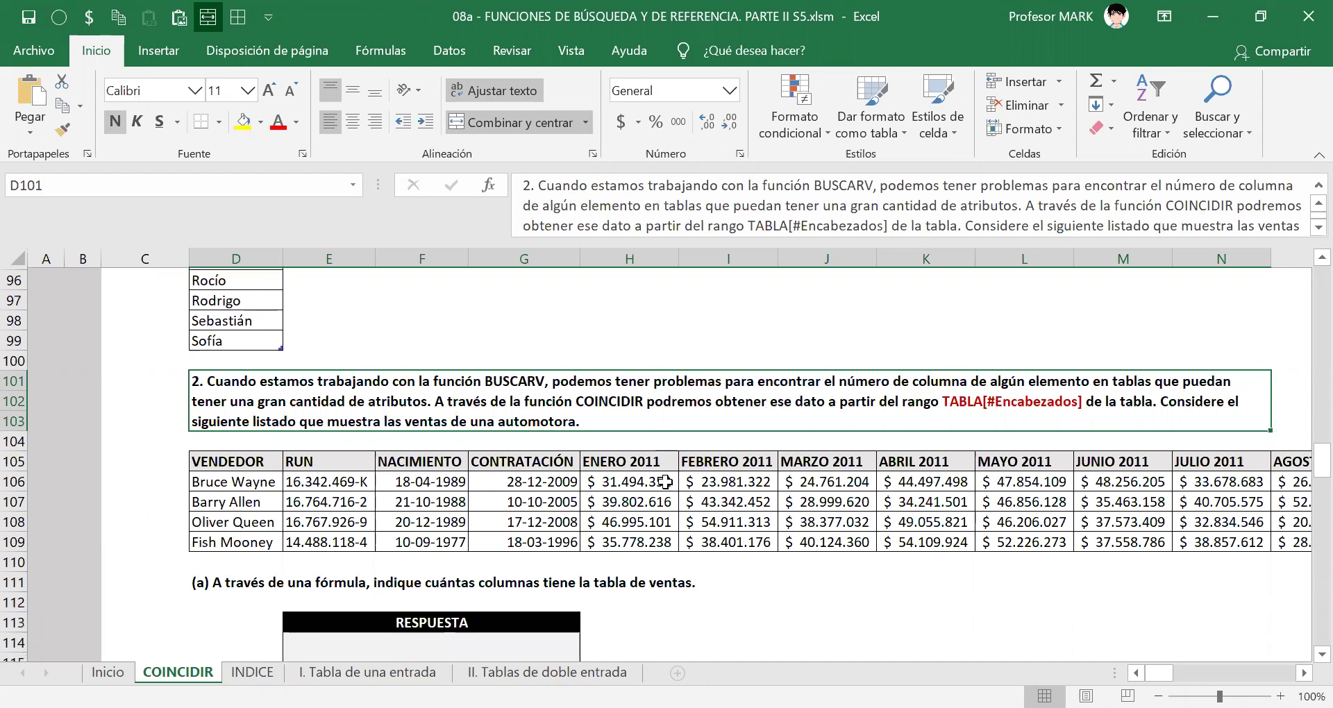
- Select the sales listing's header row from D105 to BO105 and examine how far its columns extend
{"action": "left_click", "coordinate": [237, 457]}
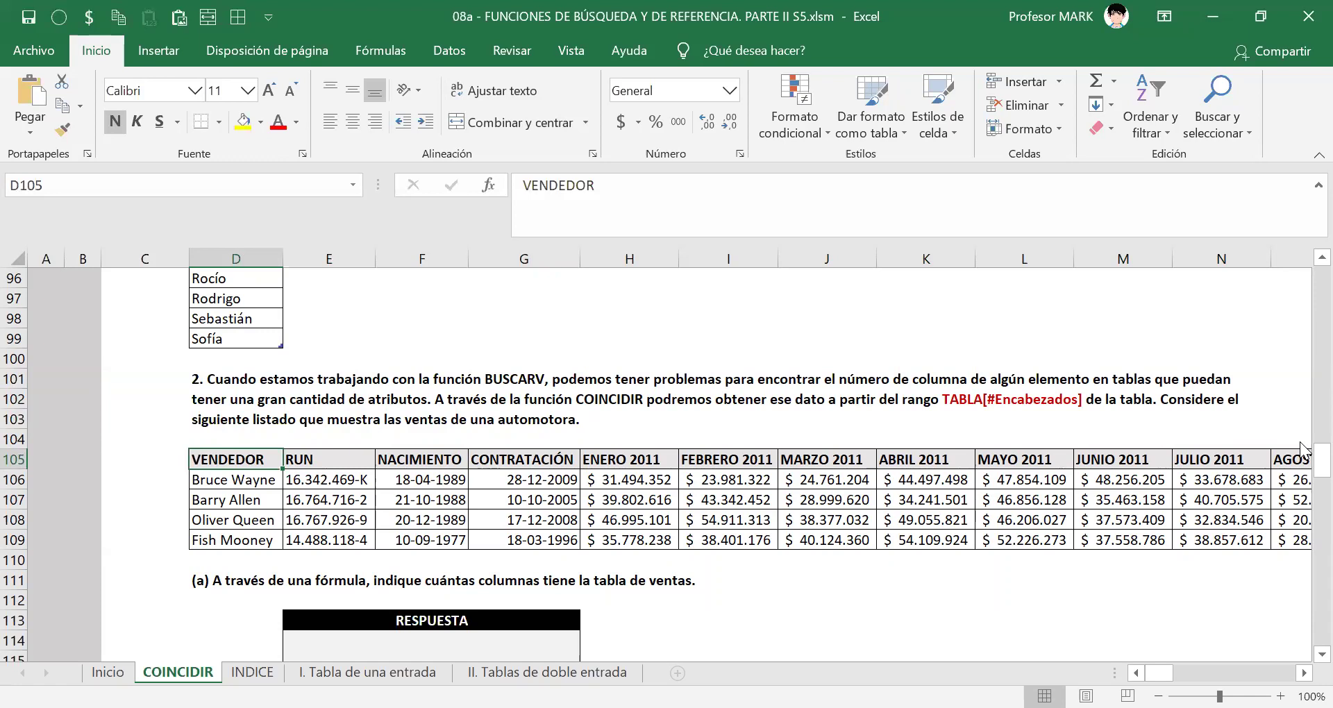
{"action": "key", "text": "ctrl+shift+Right"}
{"action": "key", "text": "Left"}
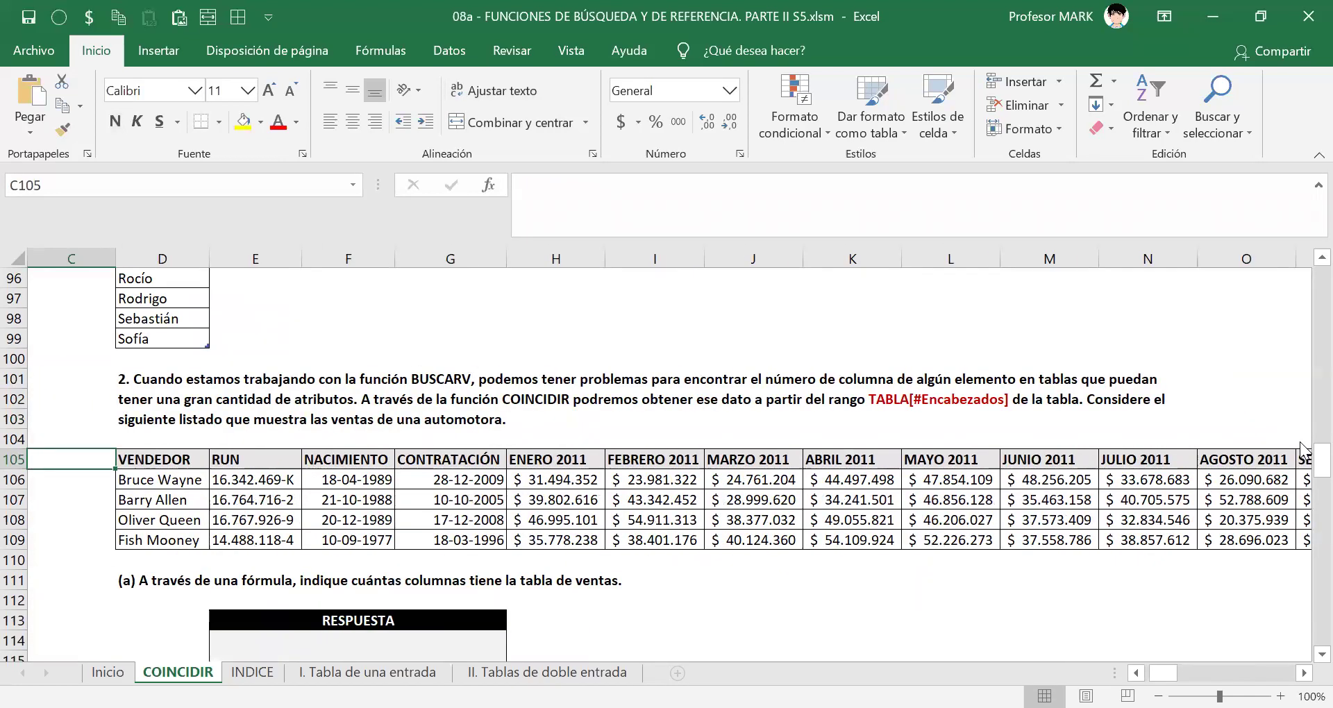
{"action": "key", "text": "Right"}
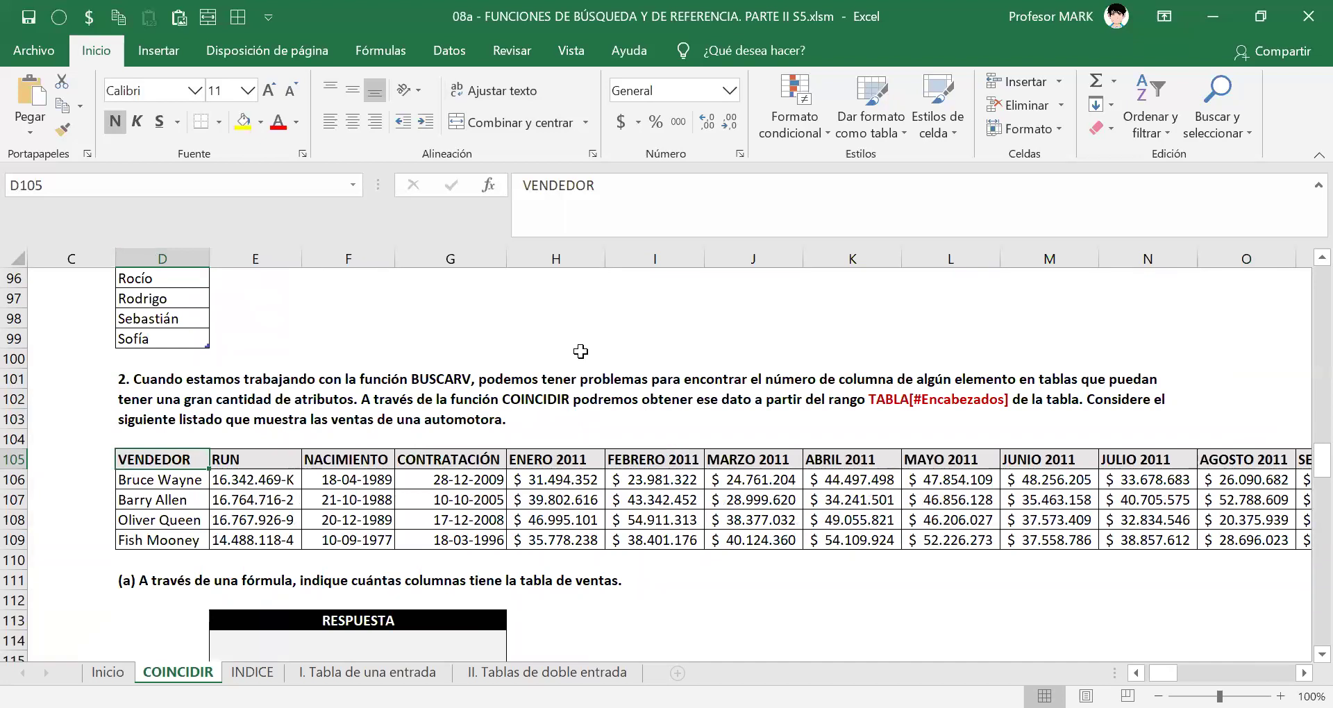
{"action": "key", "text": "ctrl+shift+Right"}
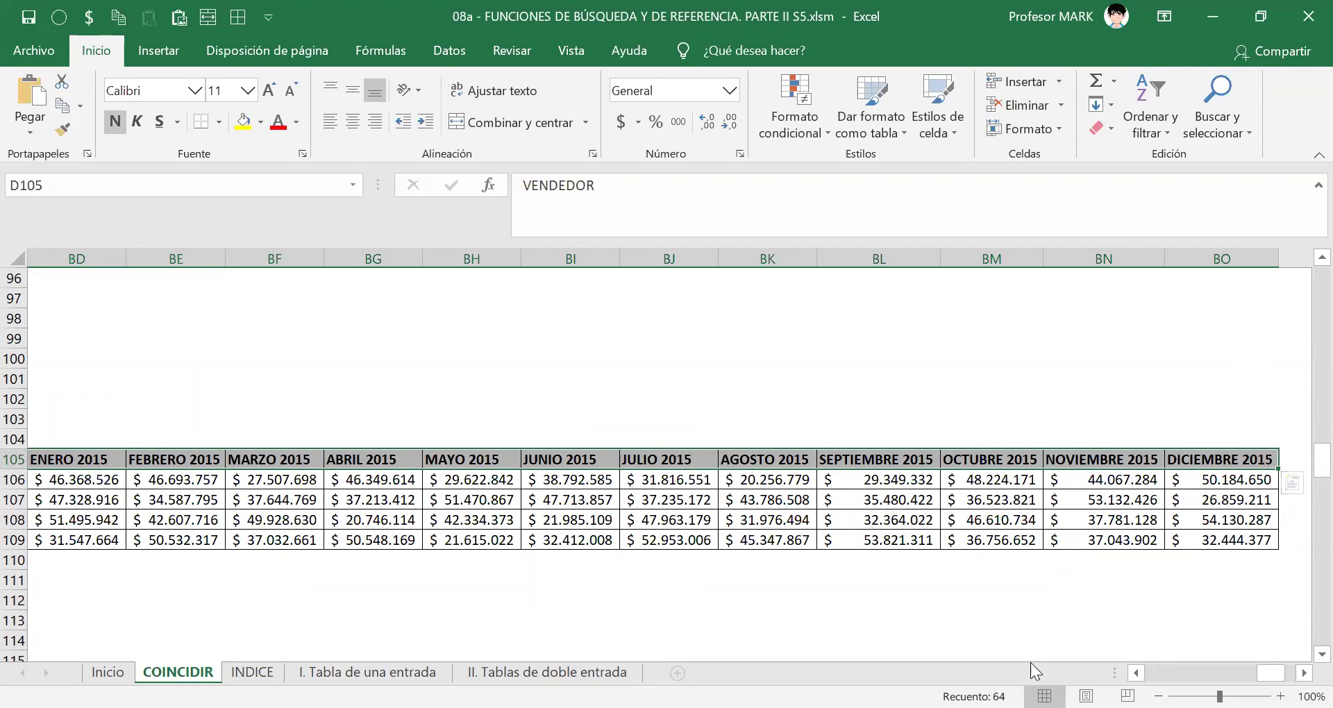
{"action": "left_click", "coordinate": [1136, 672]}
{"action": "left_click_drag", "start_coordinate": [1136, 672], "coordinate": [1136, 672]}
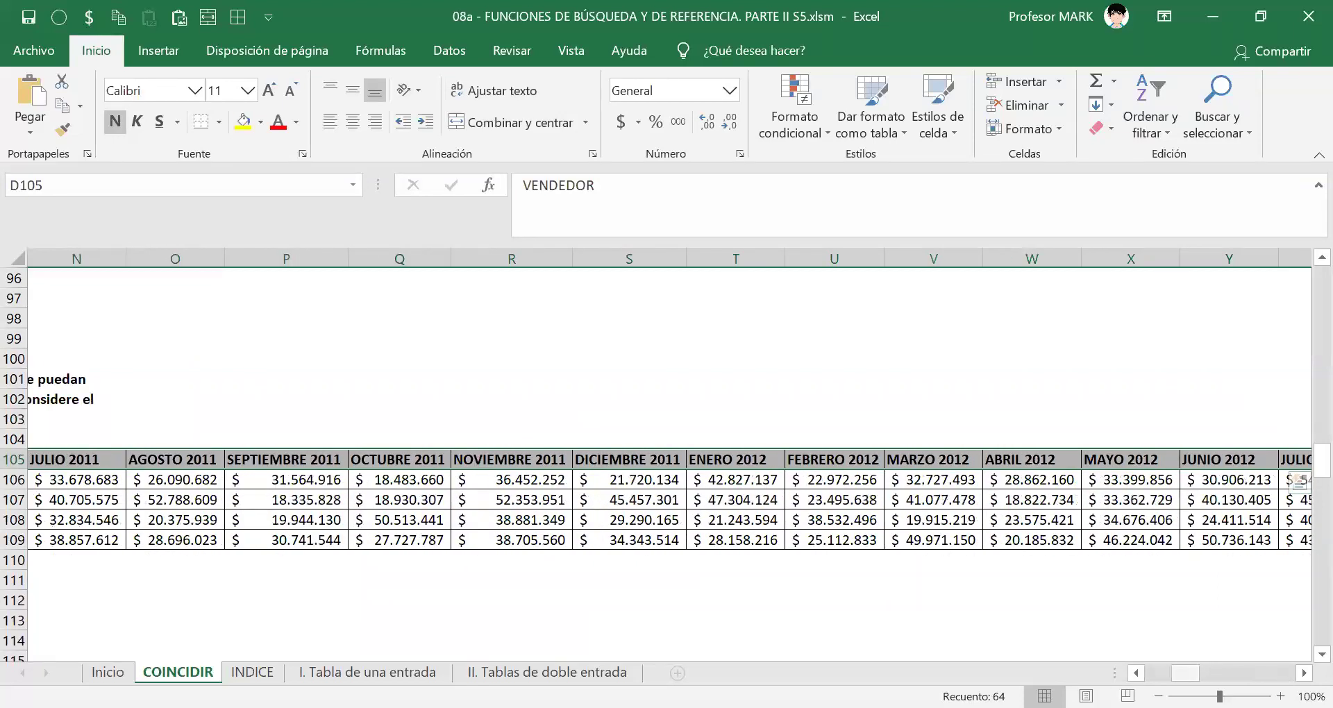
{"action": "left_click", "coordinate": [1155, 672]}
{"action": "left_click", "coordinate": [223, 456]}
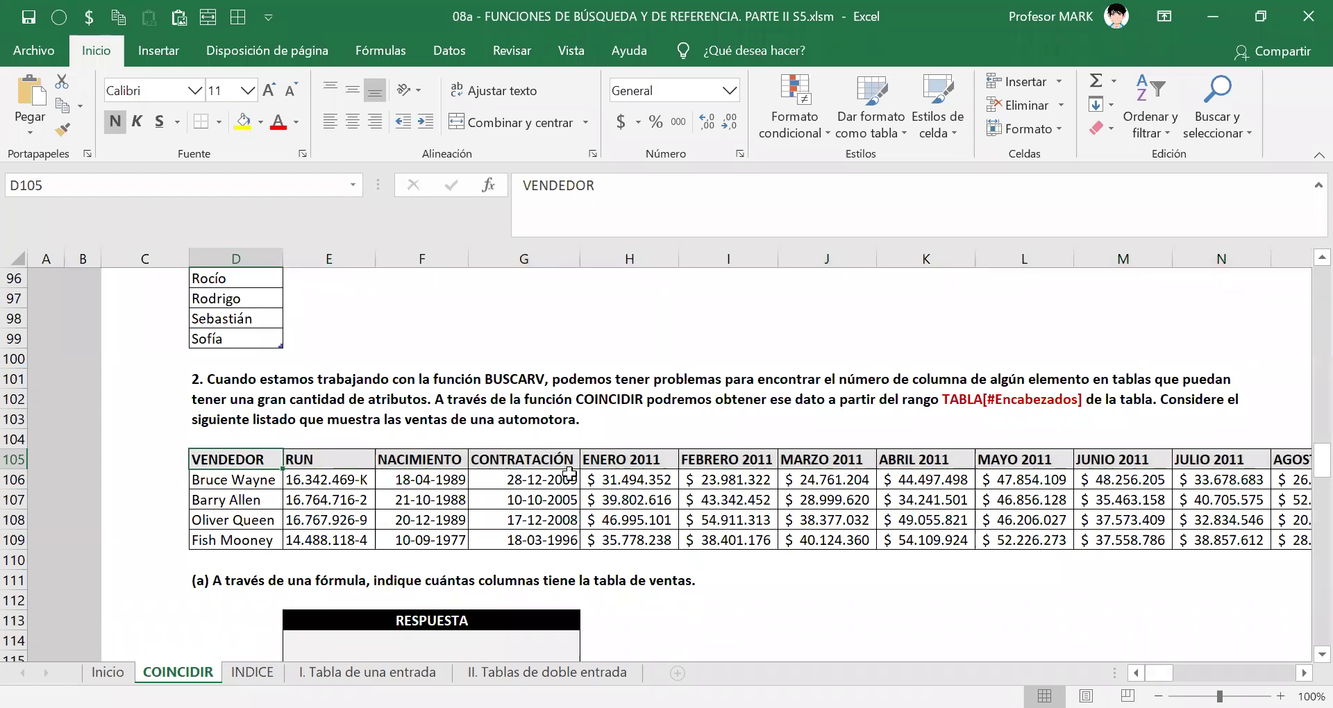
{"action": "key", "text": "ctrl+shift+Right"}
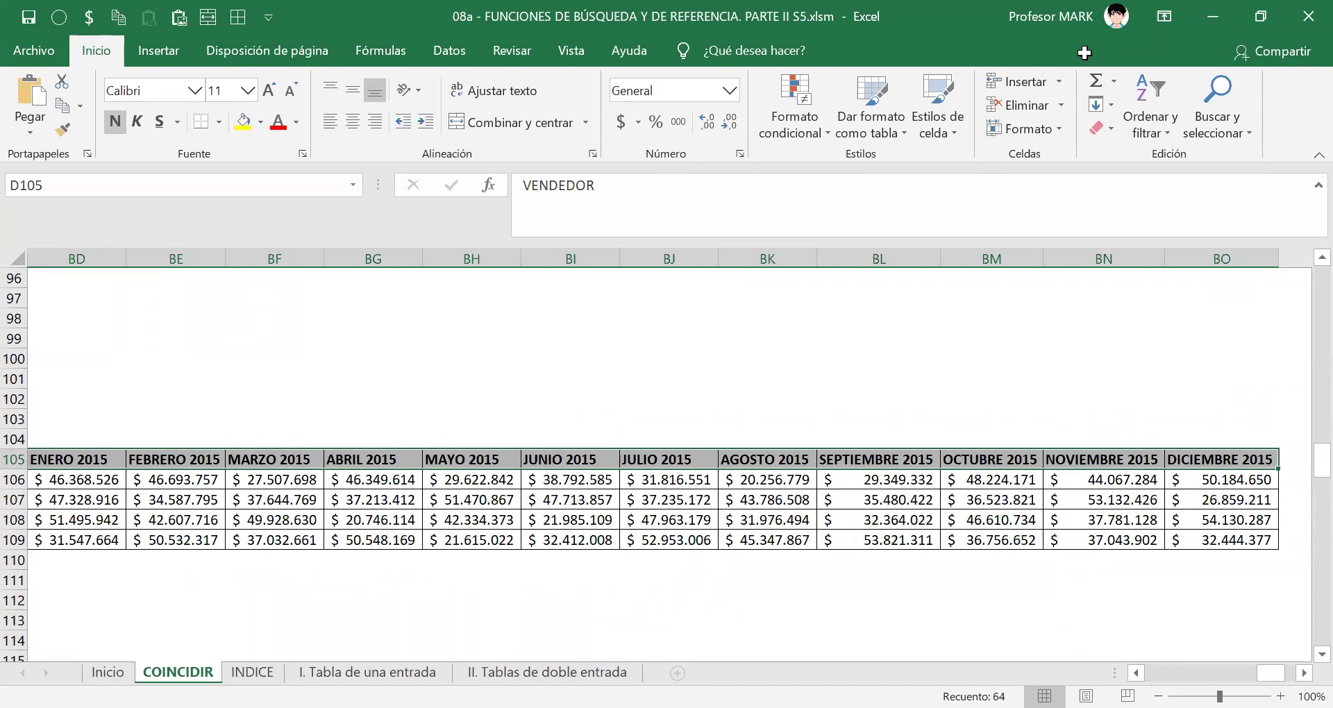
{"action": "key", "text": "ctrl+BackSpace"}
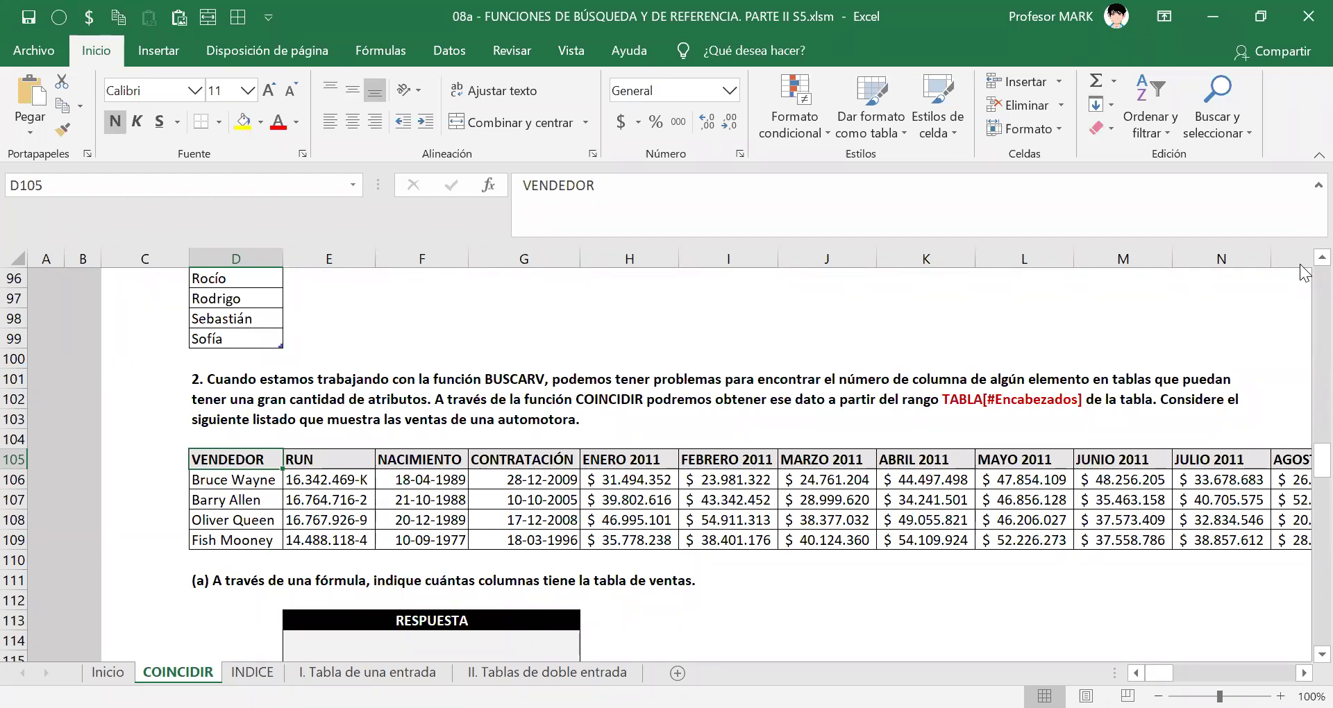
- Convert the sales listing D105:BO109 into a table with headers
{"action": "key", "text": "ctrl+shift+Right"}
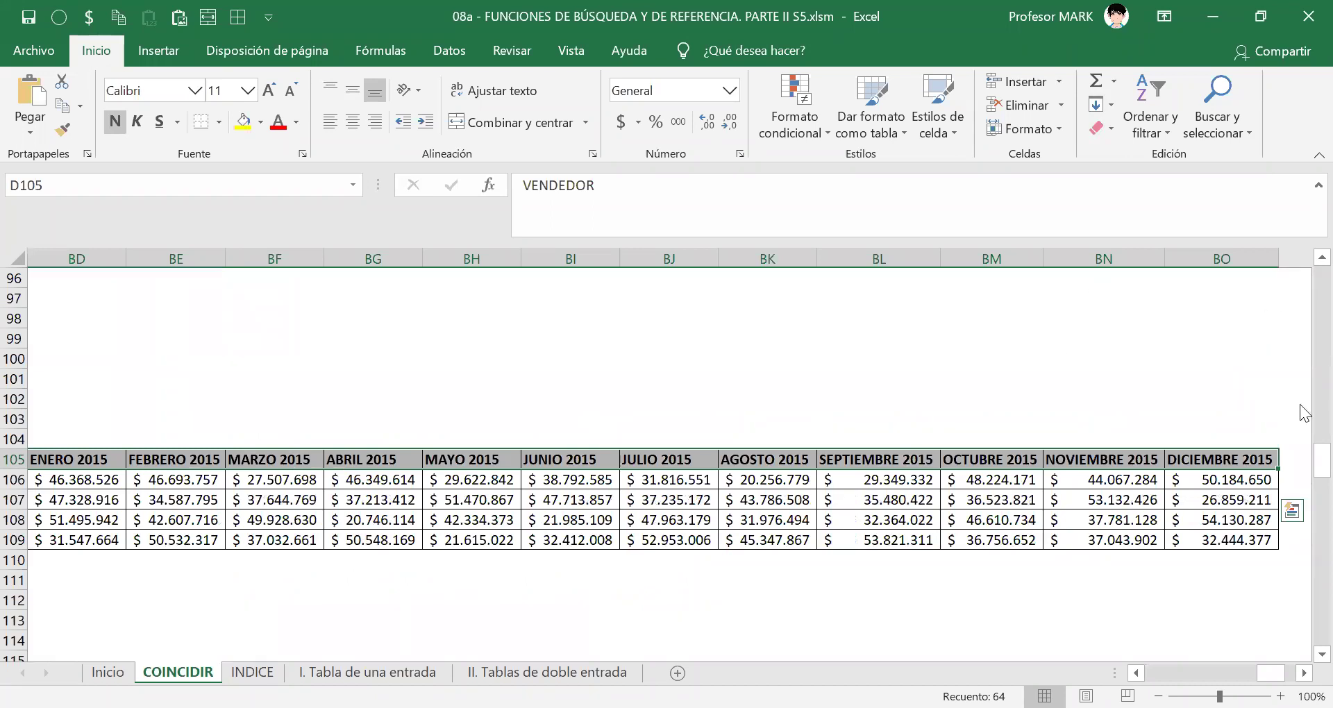
{"action": "key", "text": "ctrl+shift+Down"}
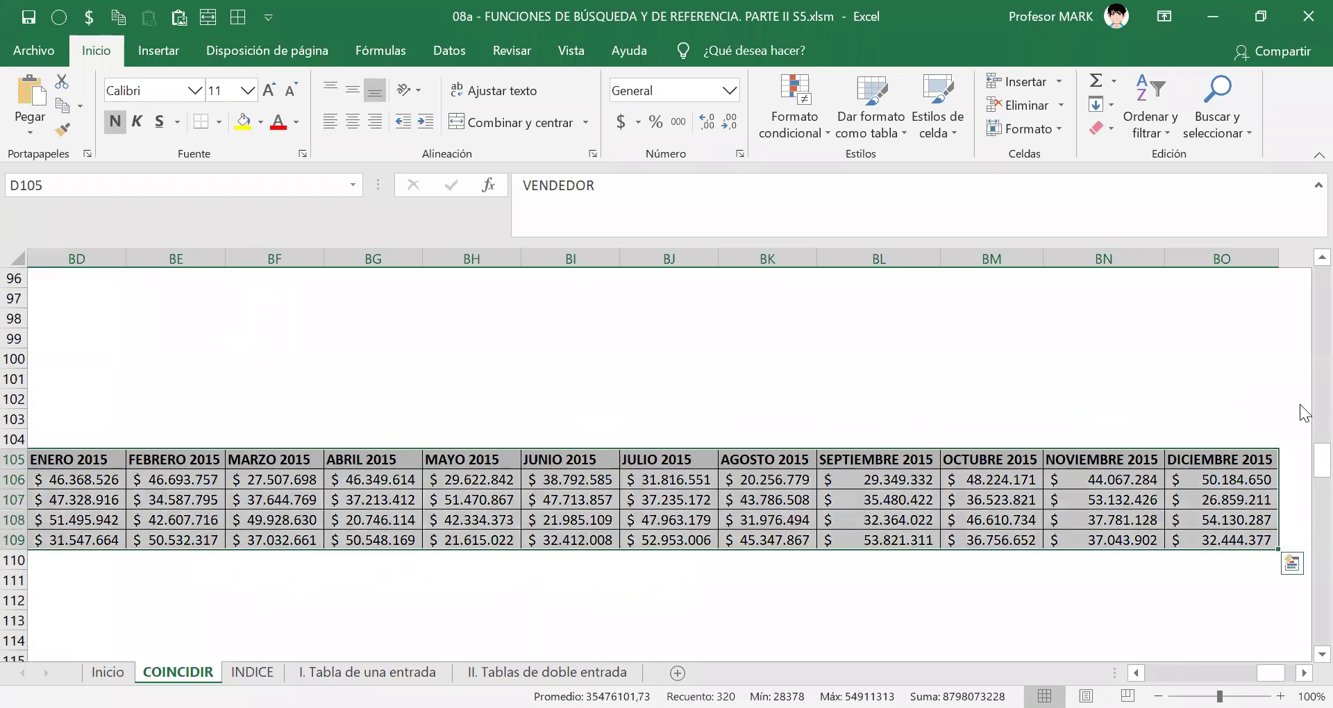
{"action": "key", "text": "ctrl+t"}
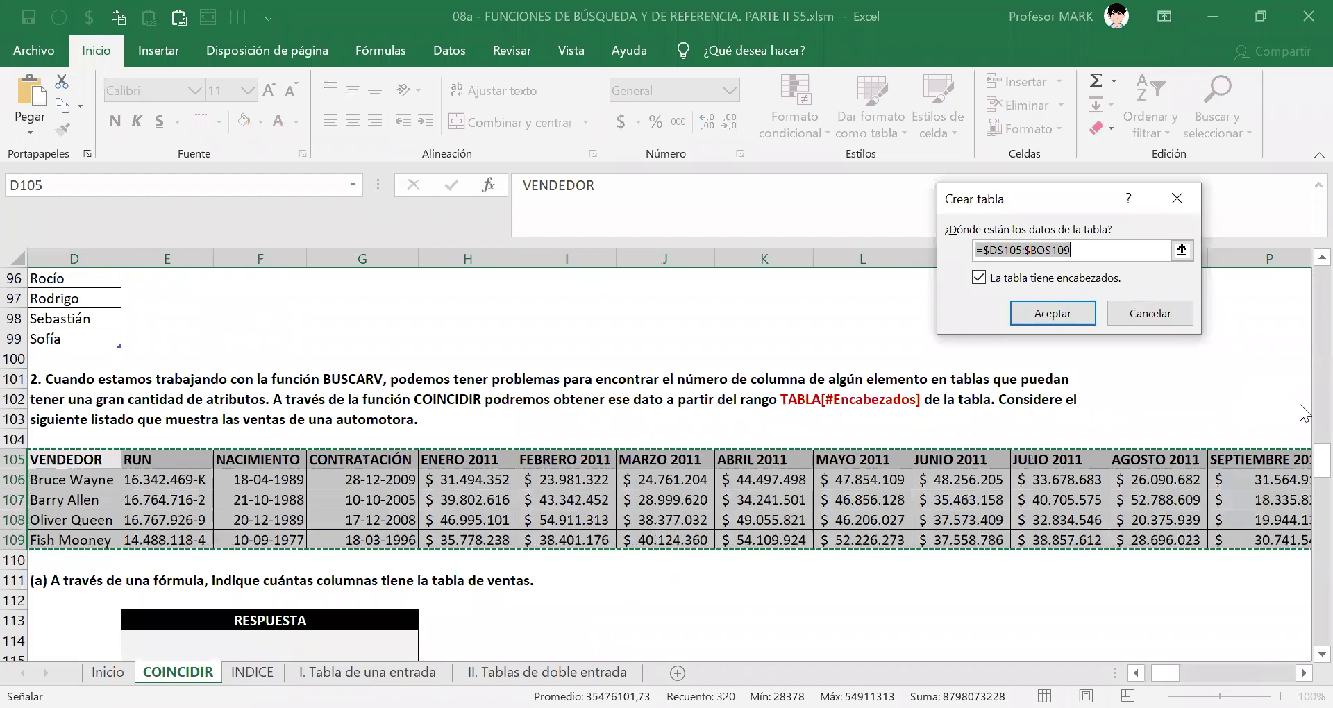
{"action": "key", "text": "Return"}
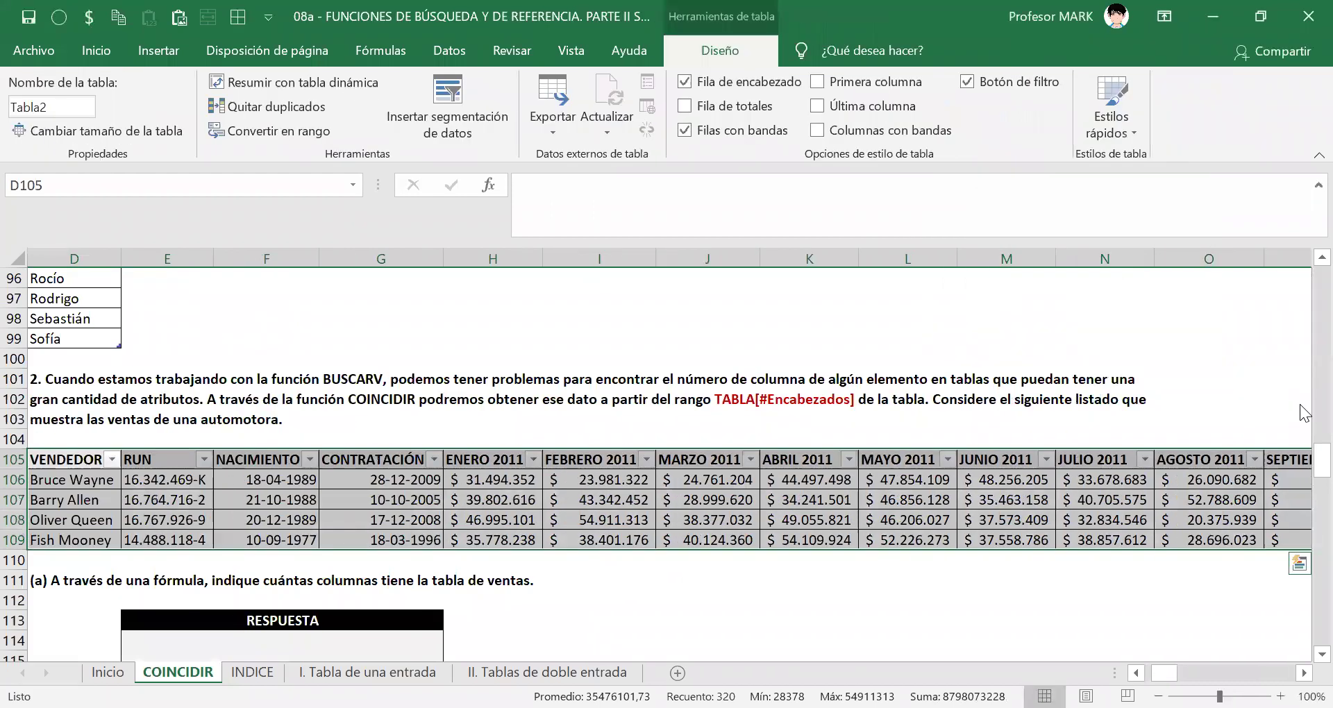
- Rename the sales listing's table as VENTAS
{"action": "key", "text": "alt+j"}
{"action": "key", "text": "t"}
{"action": "key", "text": "a"}
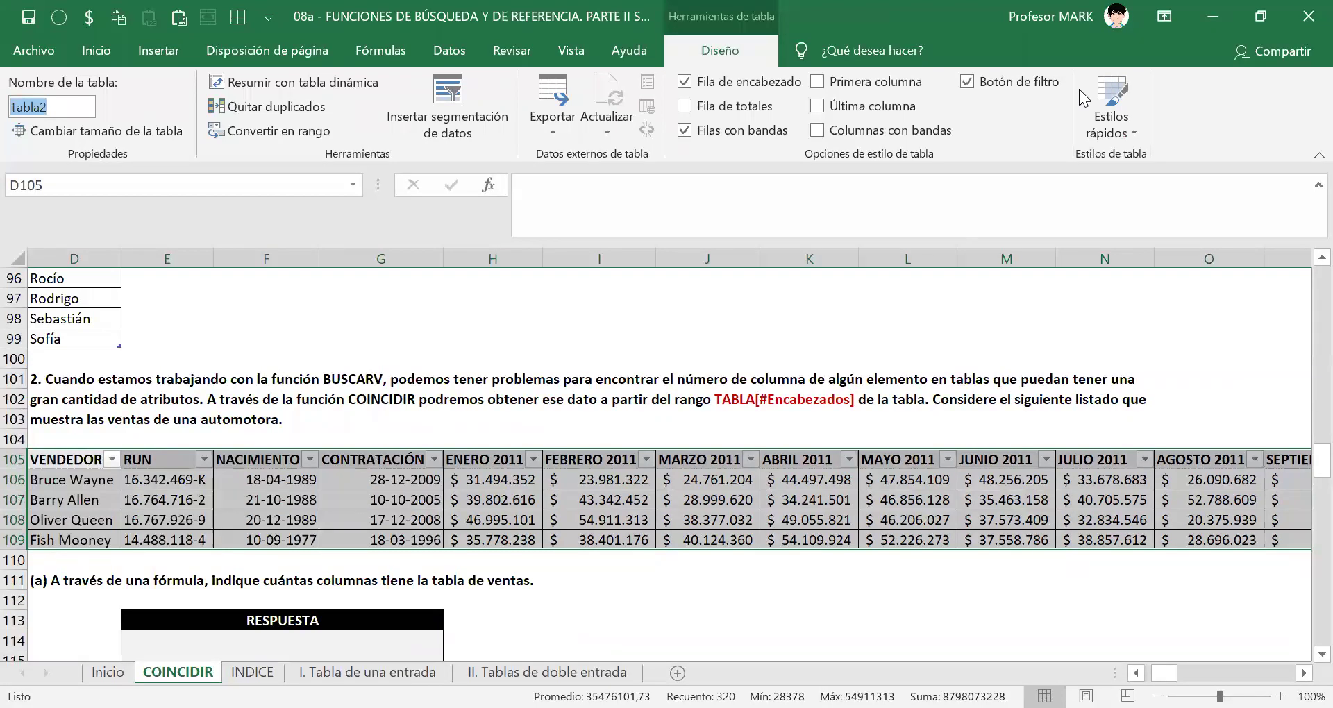
{"action": "key", "text": "Return"}
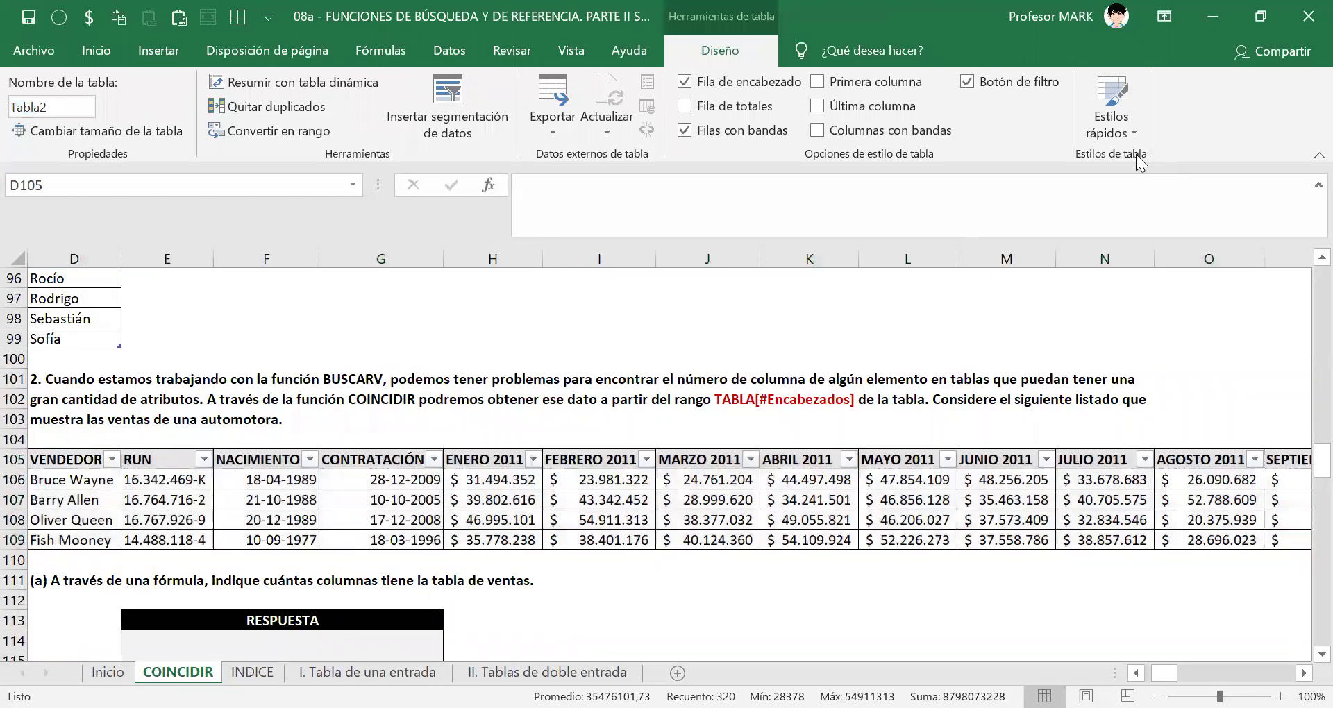
{"action": "left_click", "coordinate": [70, 107]}
{"action": "type", "text": "VENTAS"}
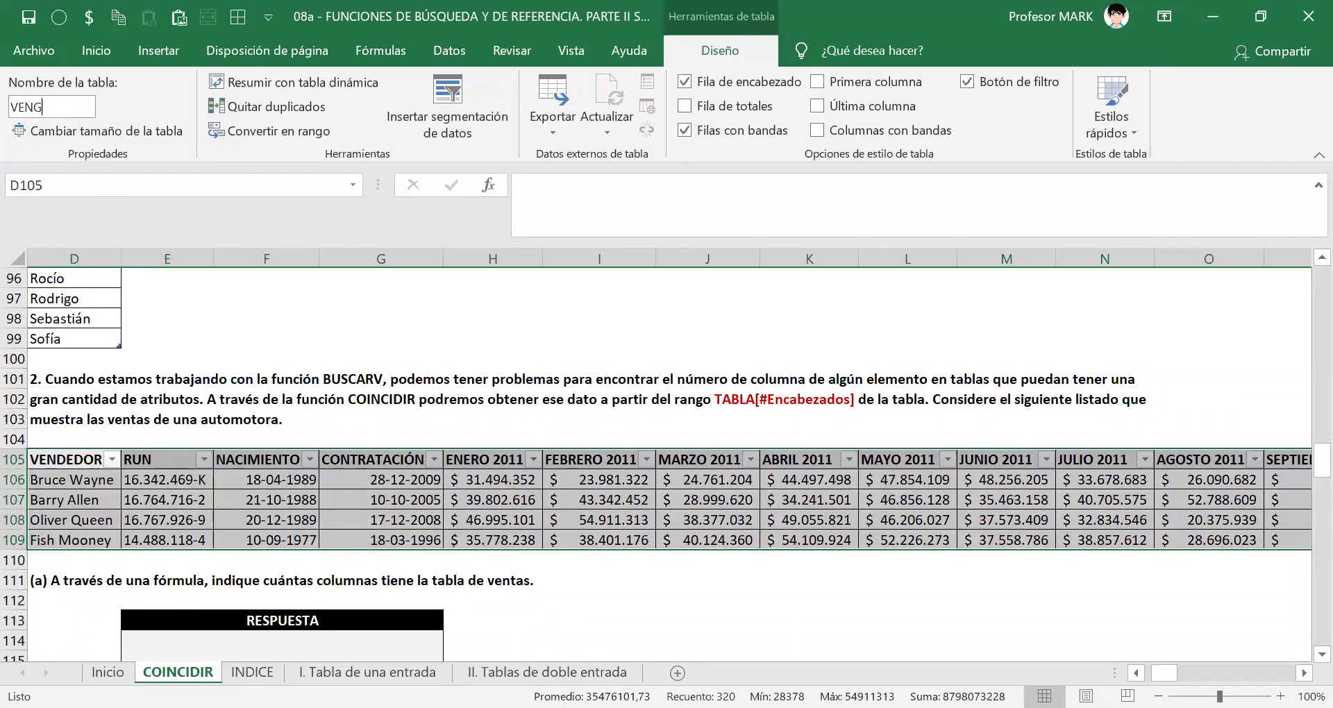
{"action": "key", "text": "BackSpace"}
{"action": "key", "text": "BackSpace"}
{"action": "type", "text": "AS"}
{"action": "key", "text": "Return"}
- Examine the VENDEDOR, RUN and NACIMIENTO columns of the VENTAS table across rows 106 to 109
{"action": "key", "text": "Right"}
{"action": "key", "text": "Right"}
{"action": "key", "text": "Down"}
{"action": "key", "text": "Down"}
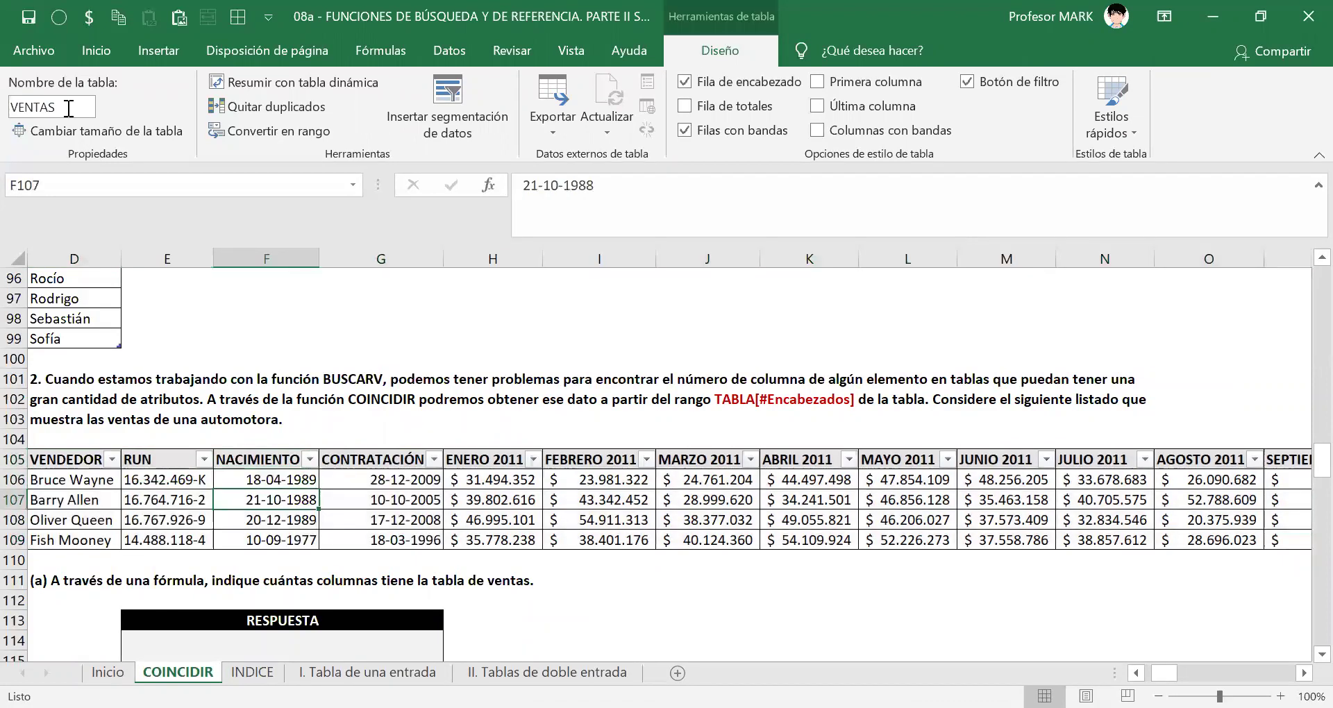
{"action": "key", "text": "Home"}
{"action": "key", "text": "Right"}
{"action": "key", "text": "Right"}
{"action": "key", "text": "Right"}
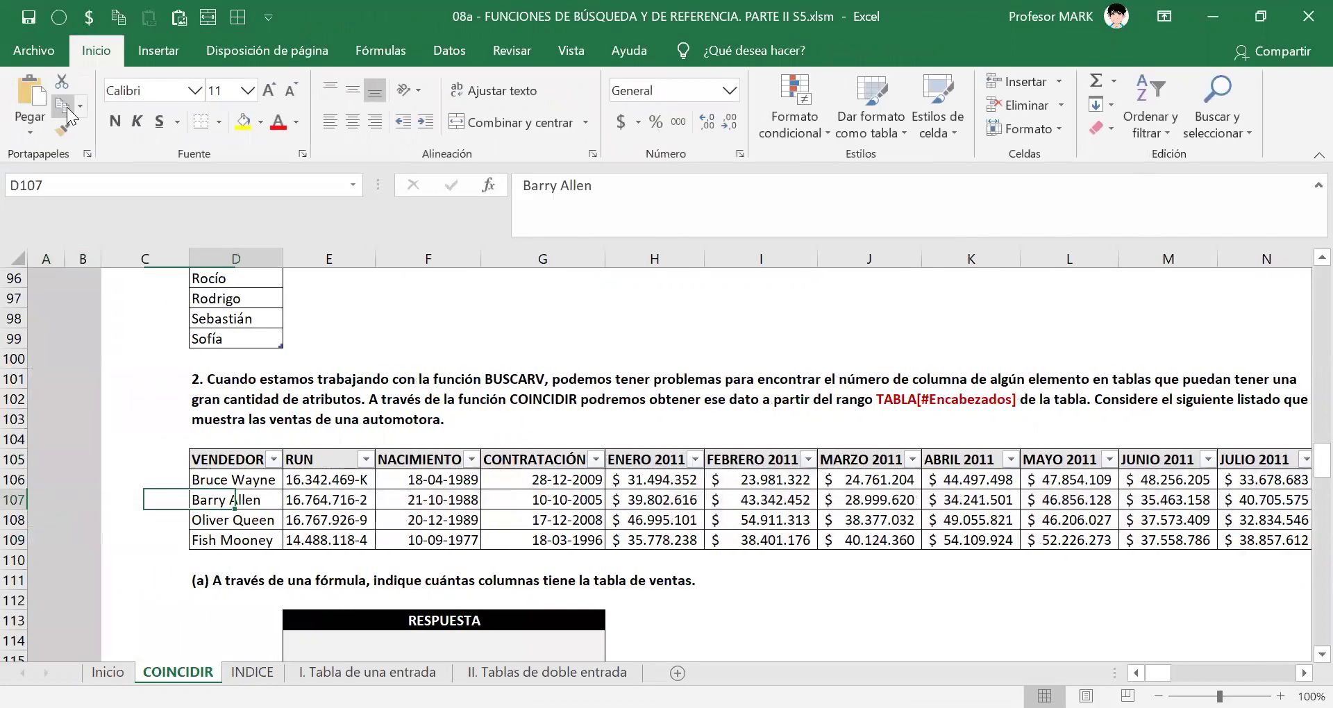
{"action": "key", "text": "Up"}
{"action": "key", "text": "shift+Down"}
{"action": "key", "text": "shift+Down"}
{"action": "key", "text": "shift+Down"}
{"action": "key", "text": "Right"}
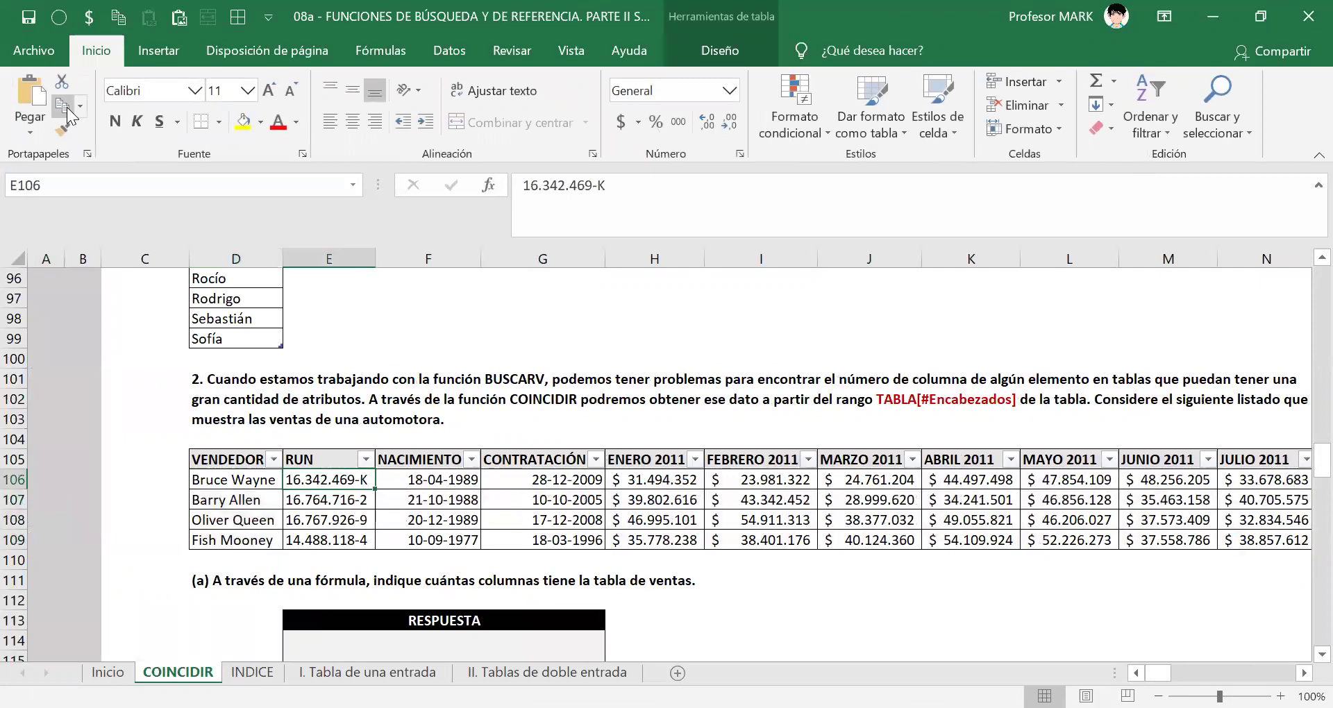
{"action": "key", "text": "shift+Down"}
{"action": "key", "text": "shift+Down"}
{"action": "key", "text": "shift+Down"}
{"action": "key", "text": "Right"}
{"action": "key", "text": "shift+Down"}
{"action": "key", "text": "shift+Down"}
{"action": "key", "text": "shift+Down"}
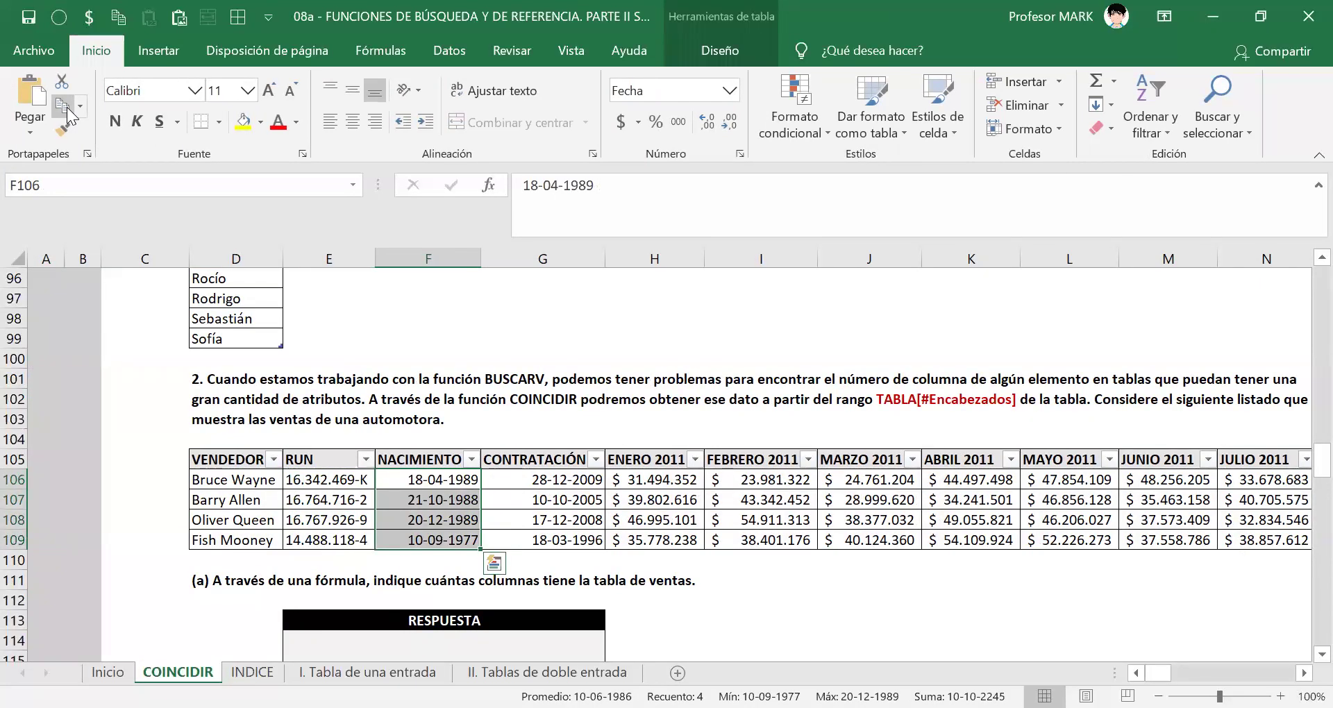
- Look along row 106 of the VENTAS table from CONTRATACIÓN through the monthly sales up to 2015, and return to ENERO 2011
{"action": "key", "text": "Right"}
{"action": "key", "text": "Down"}
{"action": "key", "text": "Up"}
{"action": "key", "text": "Up"}
{"action": "key", "text": "Down"}
{"action": "key", "text": "Right"}
{"action": "key", "text": "Right"}
{"action": "key", "text": "Right"}
{"action": "key", "text": "Right"}
{"action": "key", "text": "Right"}
{"action": "key", "text": "Right"}
{"action": "key", "text": "Right"}
{"action": "key", "text": "Right"}
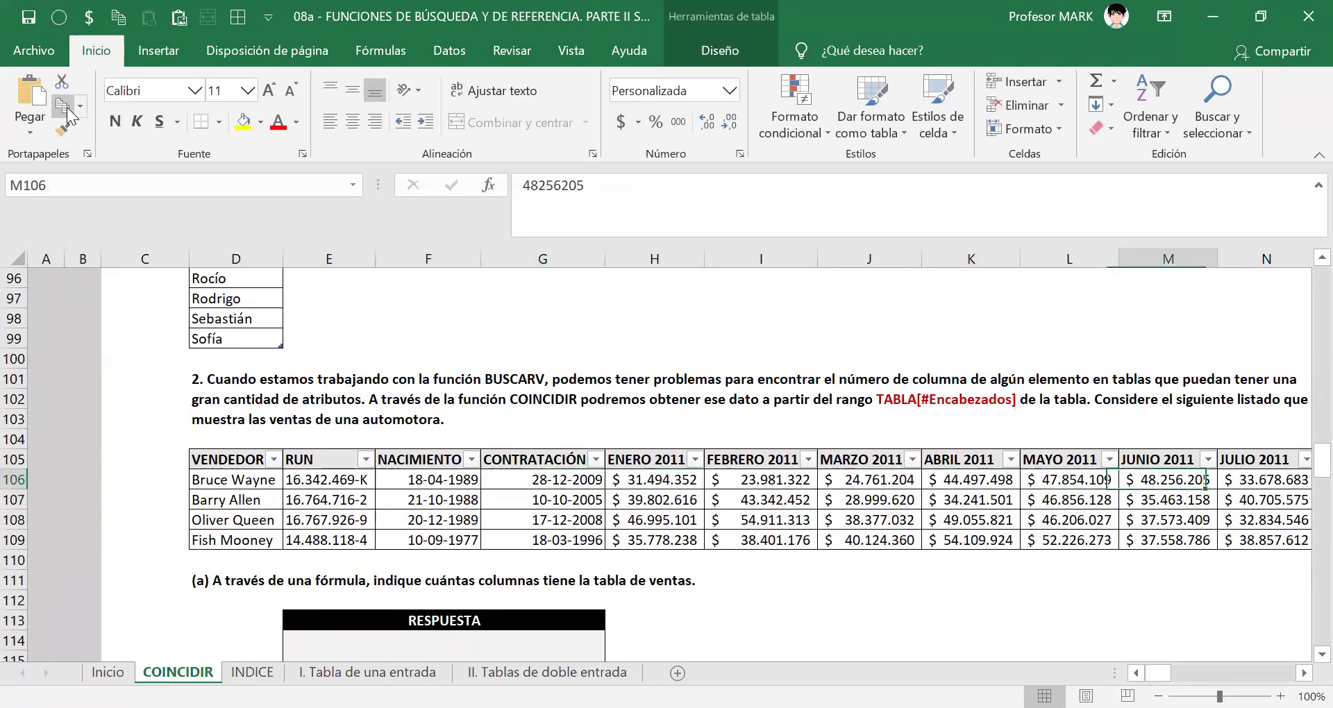
{"action": "key", "text": "Right"}
{"action": "key", "text": "Right"}
{"action": "key", "text": "Right"}
{"action": "key", "text": "Right"}
{"action": "key", "text": "Right"}
{"action": "key", "text": "Right"}
{"action": "key", "text": "Right"}
{"action": "key", "text": "Right"}
{"action": "key", "text": "Right"}
{"action": "key", "text": "Right"}
{"action": "key", "text": "Right"}
{"action": "key", "text": "Right"}
{"action": "key", "text": "Right"}
{"action": "key", "text": "Right"}
{"action": "key", "text": "Right"}
{"action": "key", "text": "Right"}
{"action": "key", "text": "Right"}
{"action": "key", "text": "Right"}
{"action": "key", "text": "Right"}
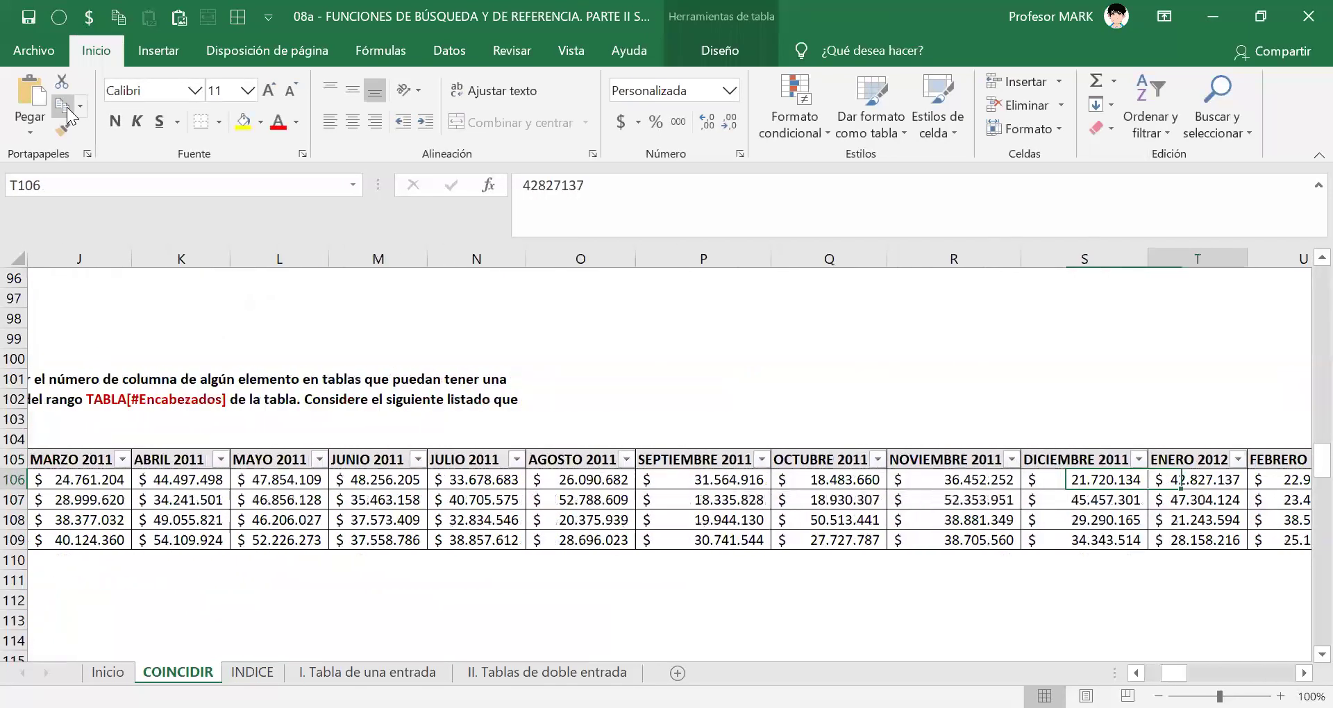
{"action": "key", "text": "Right"}
{"action": "key", "text": "Right"}
{"action": "key", "text": "Right"}
{"action": "key", "text": "Right"}
{"action": "key", "text": "Right"}
{"action": "key", "text": "Right"}
{"action": "key", "text": "Right"}
{"action": "key", "text": "Right"}
{"action": "key", "text": "Right"}
{"action": "key", "text": "Right"}
{"action": "key", "text": "Right"}
{"action": "key", "text": "Right"}
{"action": "key", "text": "Right"}
{"action": "key", "text": "Right"}
{"action": "key", "text": "Right"}
{"action": "key", "text": "Right"}
{"action": "key", "text": "Right"}
{"action": "key", "text": "Right"}
{"action": "key", "text": "Right"}
{"action": "key", "text": "Right"}
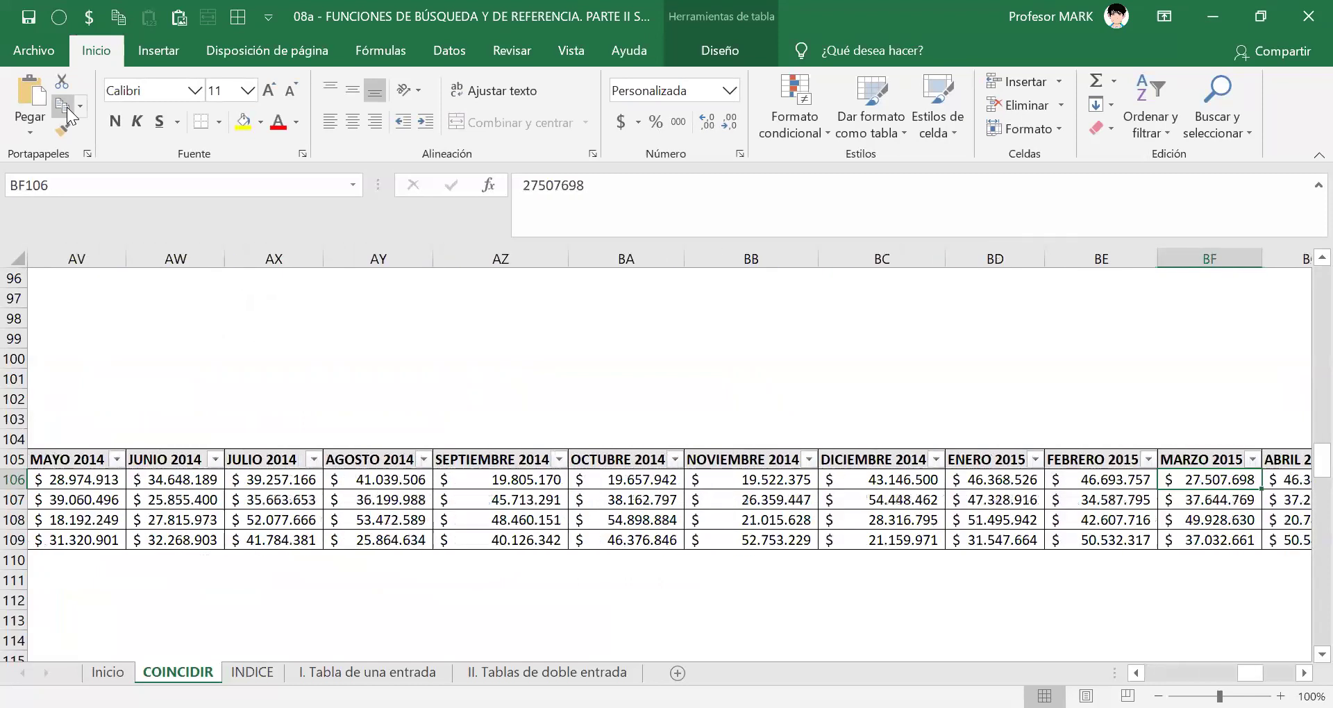
{"action": "key", "text": "Left"}
{"action": "key", "text": "Left"}
{"action": "key", "text": "Left"}
{"action": "key", "text": "Left"}
{"action": "key", "text": "Left"}
{"action": "key", "text": "Left"}
{"action": "key", "text": "Left"}
{"action": "key", "text": "Left"}
{"action": "key", "text": "Left"}
{"action": "key", "text": "Left"}
{"action": "key", "text": "Left"}
{"action": "key", "text": "Left"}
{"action": "key", "text": "Left"}
{"action": "key", "text": "Left"}
{"action": "key", "text": "Left"}
{"action": "key", "text": "Left"}
{"action": "key", "text": "Left"}
{"action": "key", "text": "Left"}
{"action": "key", "text": "Left"}
{"action": "key", "text": "Left"}
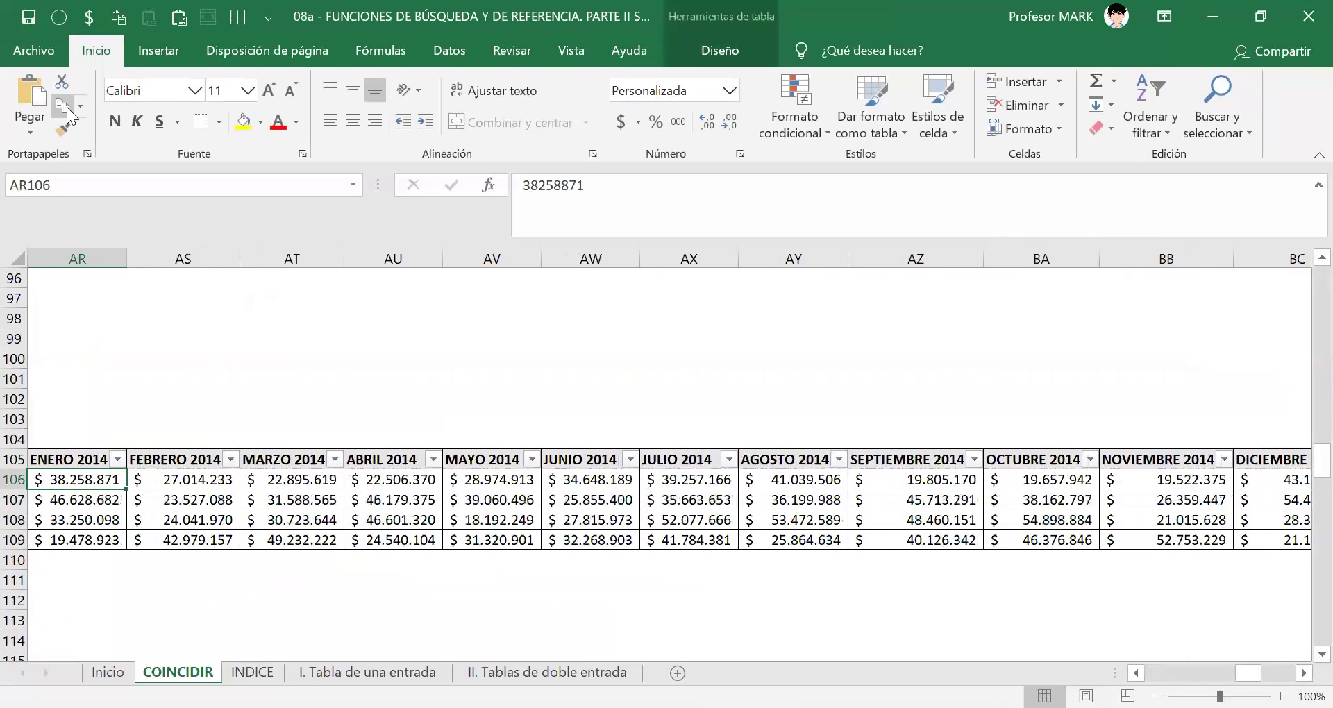
{"action": "key", "text": "Left"}
{"action": "key", "text": "Left"}
{"action": "key", "text": "Left"}
{"action": "key", "text": "Left"}
{"action": "key", "text": "Left"}
{"action": "key", "text": "Left"}
{"action": "key", "text": "Left"}
{"action": "key", "text": "Left"}
{"action": "key", "text": "Left"}
{"action": "key", "text": "Left"}
{"action": "key", "text": "Left"}
{"action": "key", "text": "Left"}
{"action": "key", "text": "Left"}
{"action": "key", "text": "Right"}
{"action": "key", "text": "Right"}
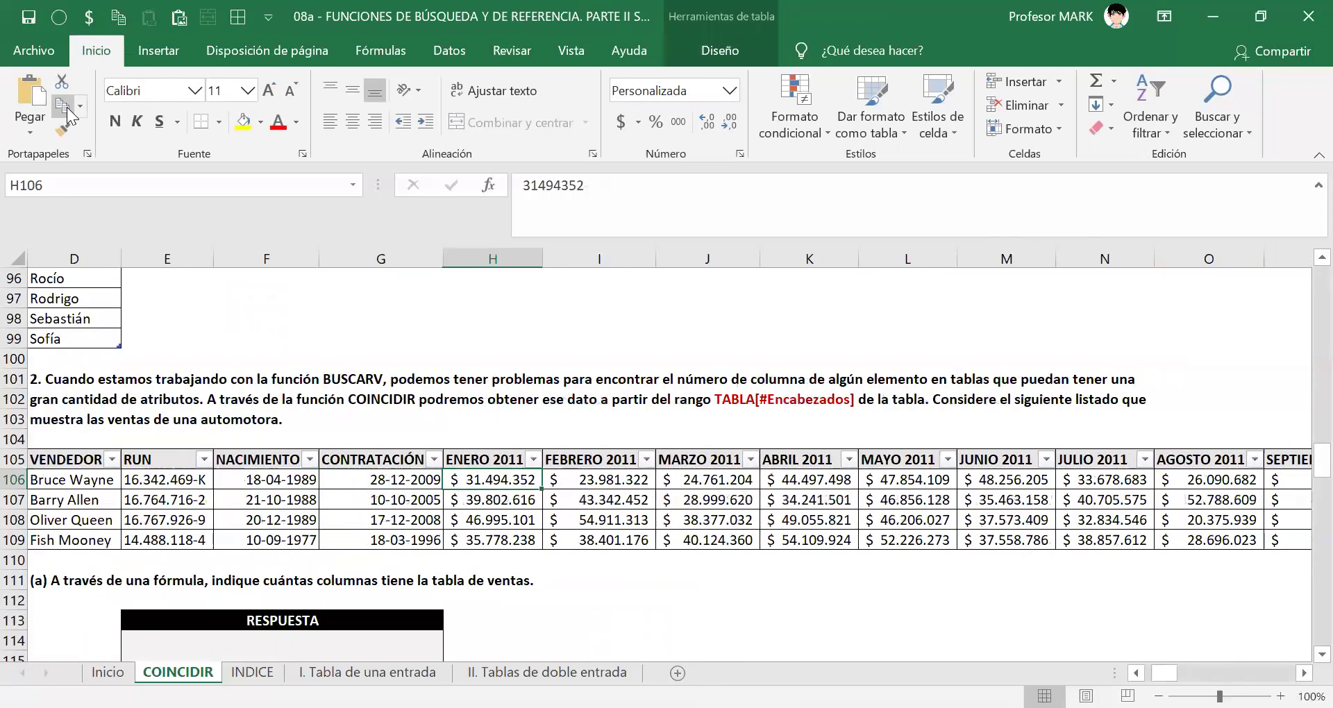
- Check the last header of the VENTAS table in BO105 and return to the first header in D105
{"action": "key", "text": "Up"}
{"action": "key", "text": "ctrl+Right"}
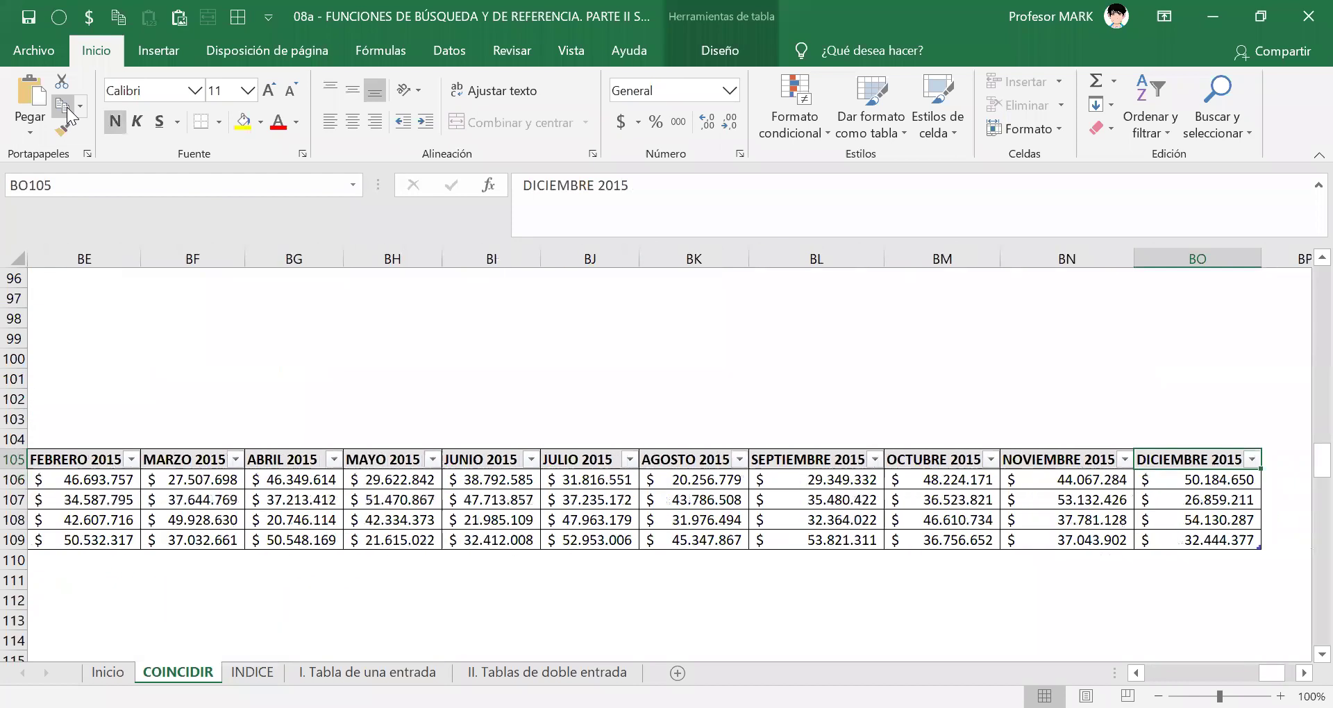
{"action": "key", "text": "ctrl+Left"}
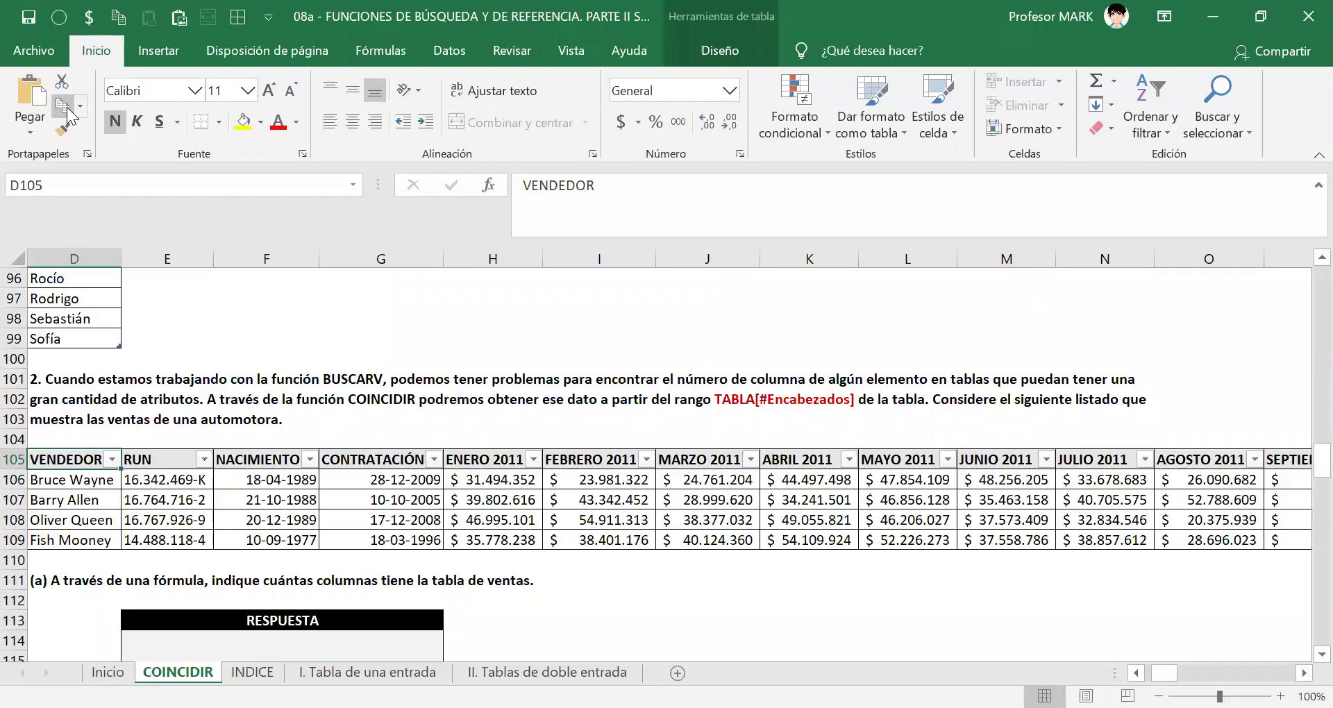
- Look over the sellers listed under VENDEDOR in D106:D109
{"action": "key", "text": "Down"}
{"action": "key", "text": "Down"}
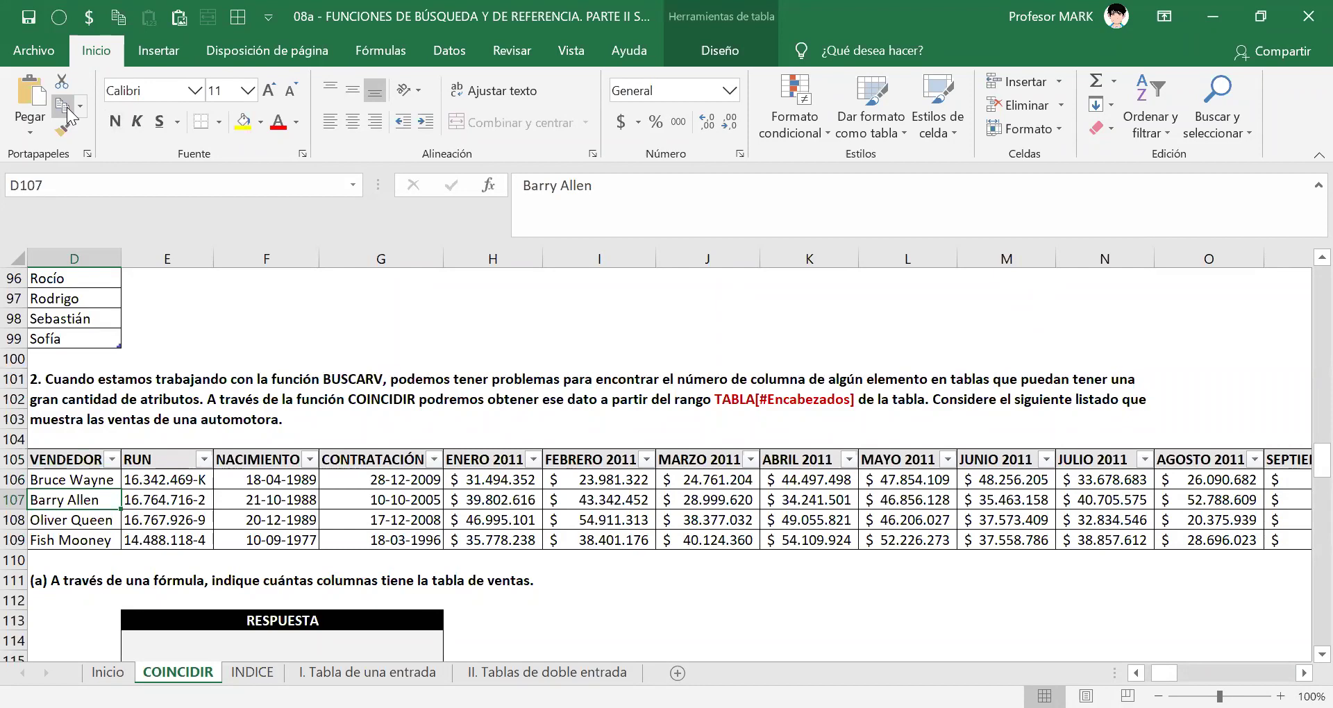
{"action": "key", "text": "ctrl+Up"}
{"action": "key", "text": "Down"}
{"action": "key", "text": "ctrl+shift+Down"}
{"action": "key", "text": "Up"}
{"action": "key", "text": "shift+Down"}
- Look along the monthly headers in row 105 of the VENTAS table from ENERO 2011 to DICIEMBRE 2013
{"action": "key", "text": "Right"}
{"action": "key", "text": "Right"}
{"action": "key", "text": "Right"}
{"action": "key", "text": "Right"}
{"action": "key", "text": "Right"}
{"action": "key", "text": "Right"}
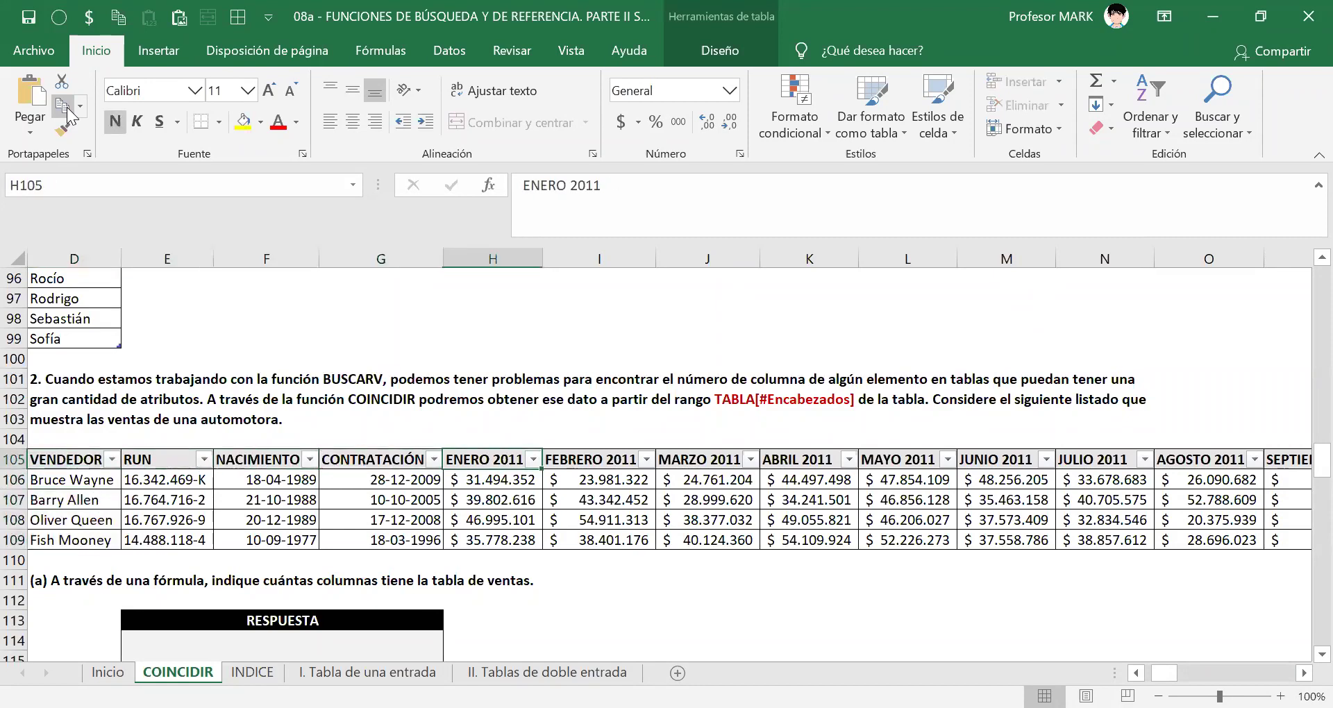
{"action": "key", "text": "Right"}
{"action": "key", "text": "Right"}
{"action": "key", "text": "Right"}
{"action": "key", "text": "Right"}
{"action": "key", "text": "Right"}
{"action": "key", "text": "Right"}
{"action": "key", "text": "Right"}
{"action": "key", "text": "Right"}
{"action": "key", "text": "Right"}
{"action": "key", "text": "Right"}
{"action": "key", "text": "Right"}
{"action": "key", "text": "Right"}
{"action": "key", "text": "Right"}
{"action": "key", "text": "Right"}
{"action": "key", "text": "Right"}
{"action": "key", "text": "Right"}
{"action": "key", "text": "Right"}
{"action": "key", "text": "Right"}
{"action": "key", "text": "Right"}
{"action": "key", "text": "Right"}
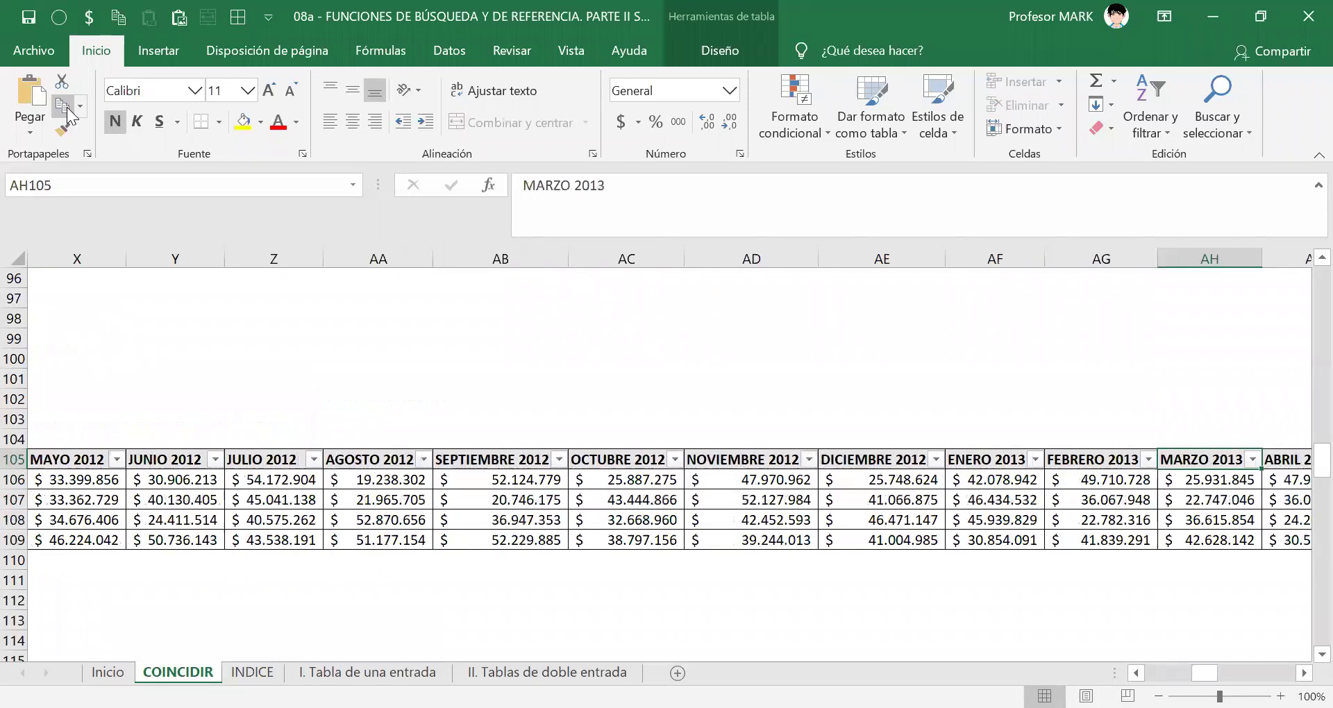
{"action": "key", "text": "Right"}
{"action": "key", "text": "Right"}
{"action": "key", "text": "Right"}
{"action": "key", "text": "Right"}
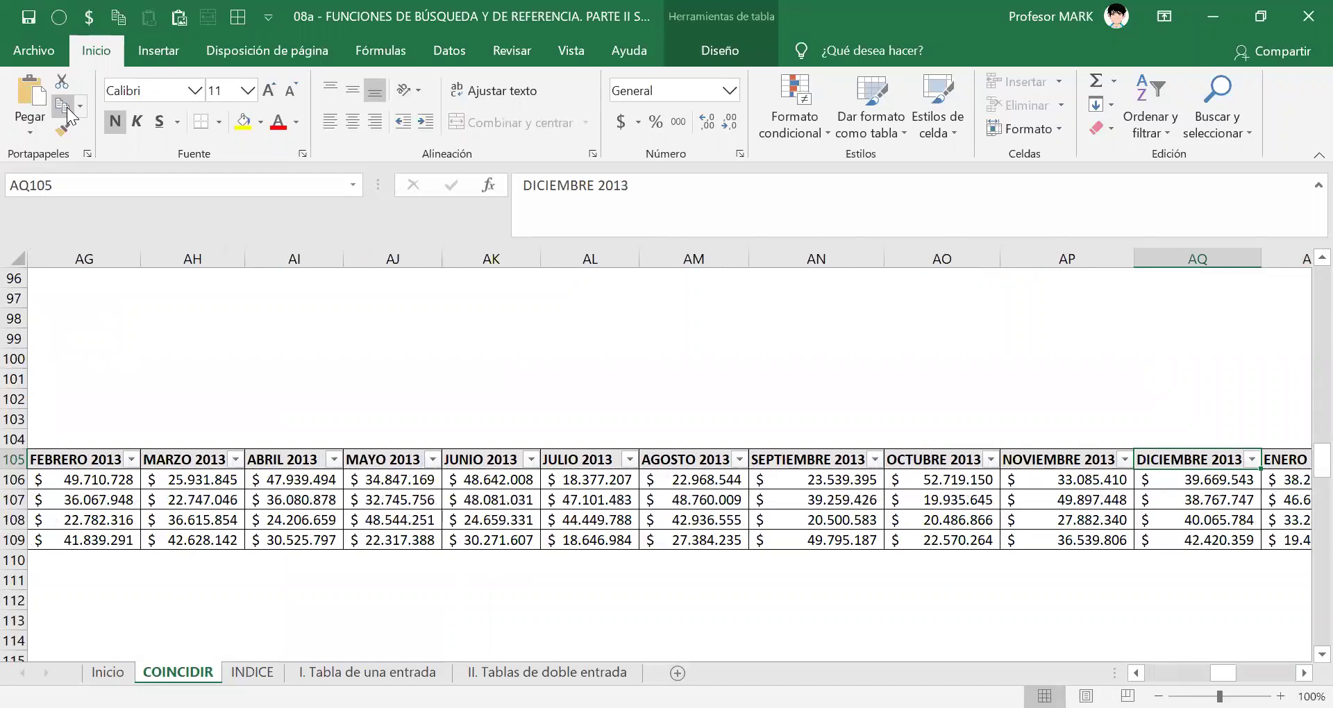
- Look back along row 105 from DICIEMBRE 2013 to MAYO 2013 and select the headers from MAYO 2013 back to VENDEDOR
{"action": "key", "text": "Left"}
{"action": "key", "text": "Left"}
{"action": "key", "text": "Left"}
{"action": "key", "text": "Left"}
{"action": "key", "text": "Left"}
{"action": "key", "text": "Left"}
{"action": "key", "text": "Left"}
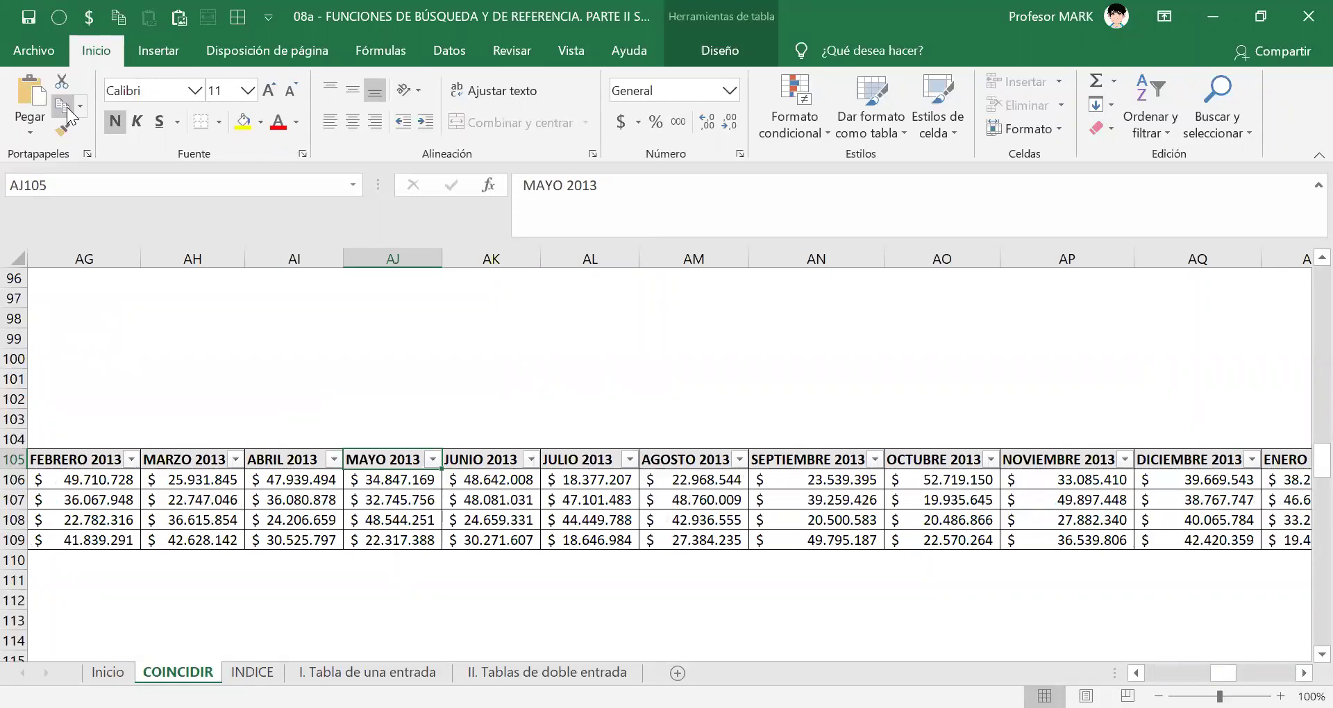
{"action": "key", "text": "ctrl+shift+Left"}
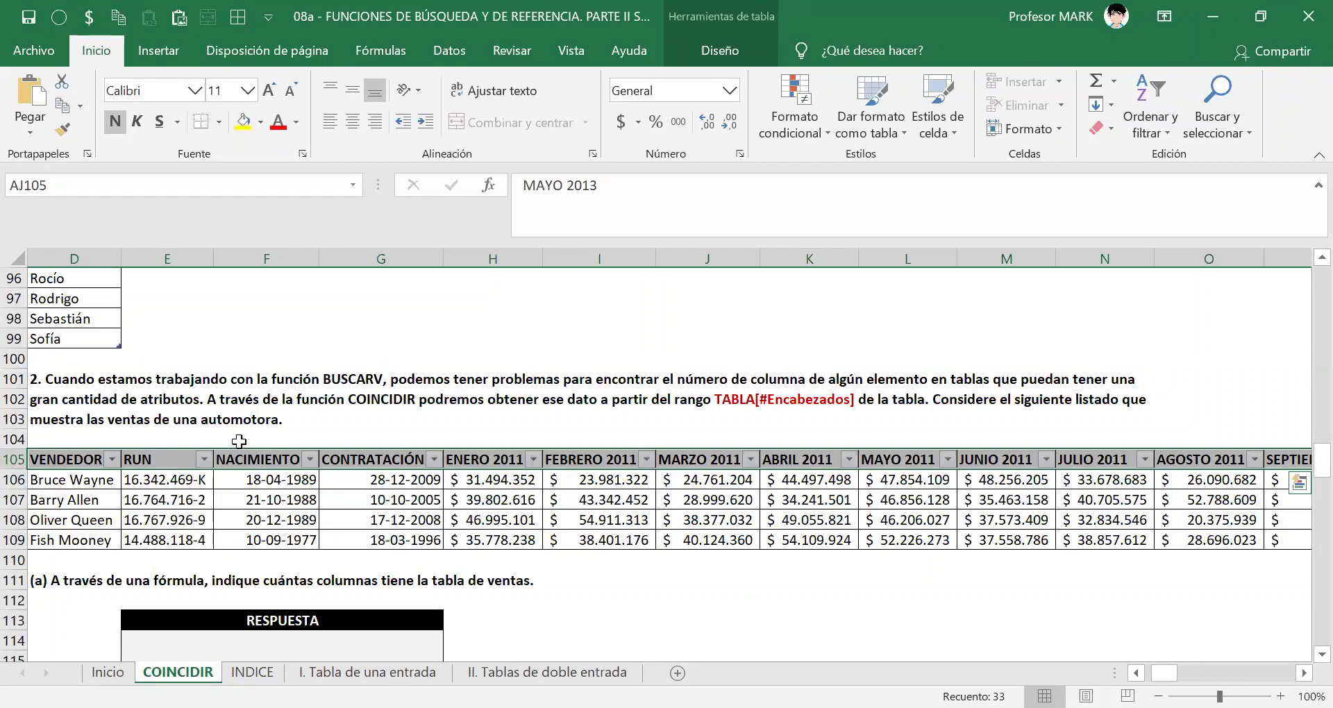
{"action": "left_click", "coordinate": [228, 495]}
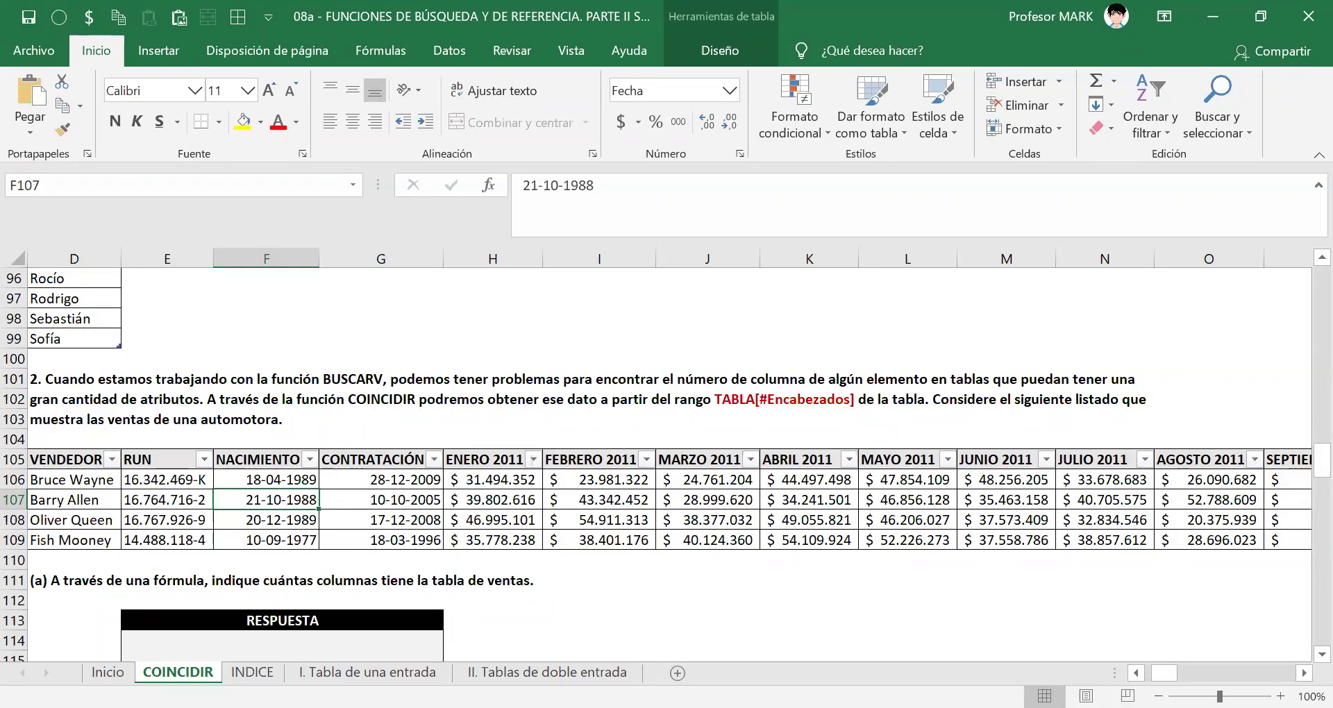
- Enter =COLUMNAS(VENTAS) in the RESPUESTA cell E114 of question (a) to count the sales table's columns
{"action": "scroll", "coordinate": [690, 569], "scroll_direction": "left", "scroll_amount": 3}
{"action": "scroll", "coordinate": [690, 569], "scroll_direction": "down", "scroll_amount": 4}
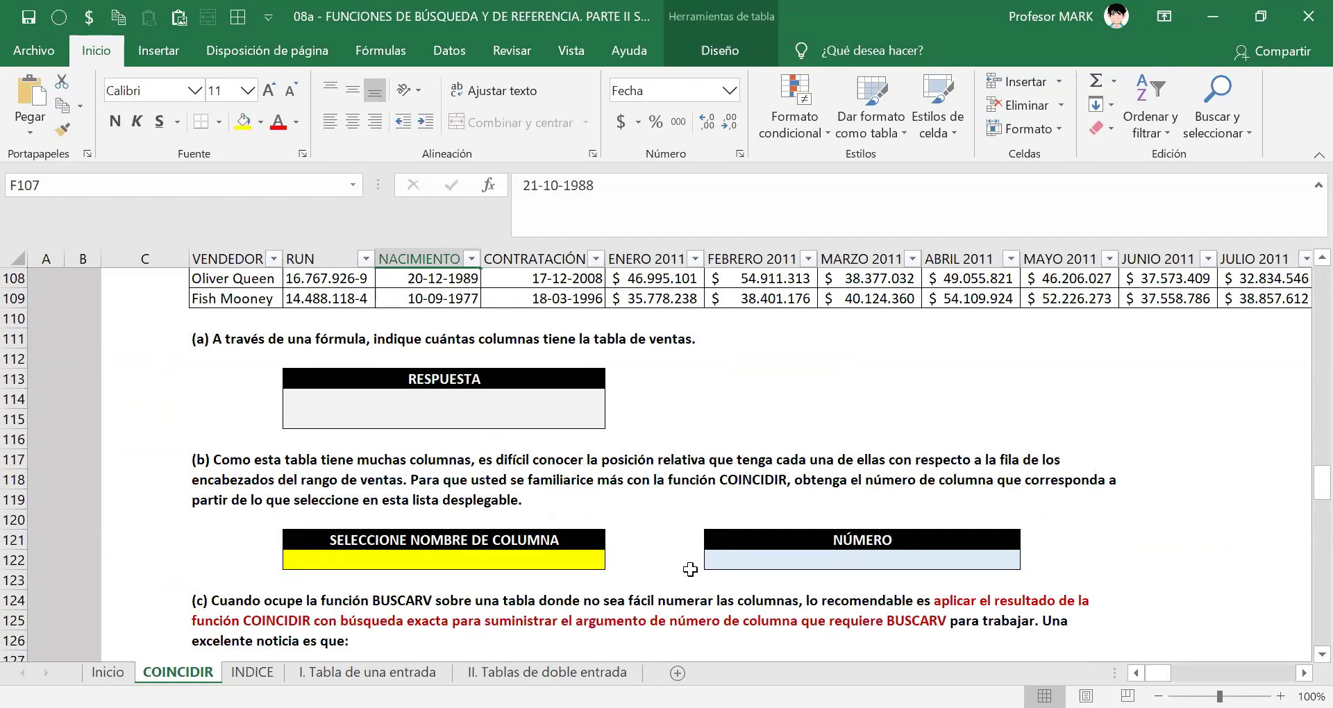
{"action": "left_click", "coordinate": [386, 342]}
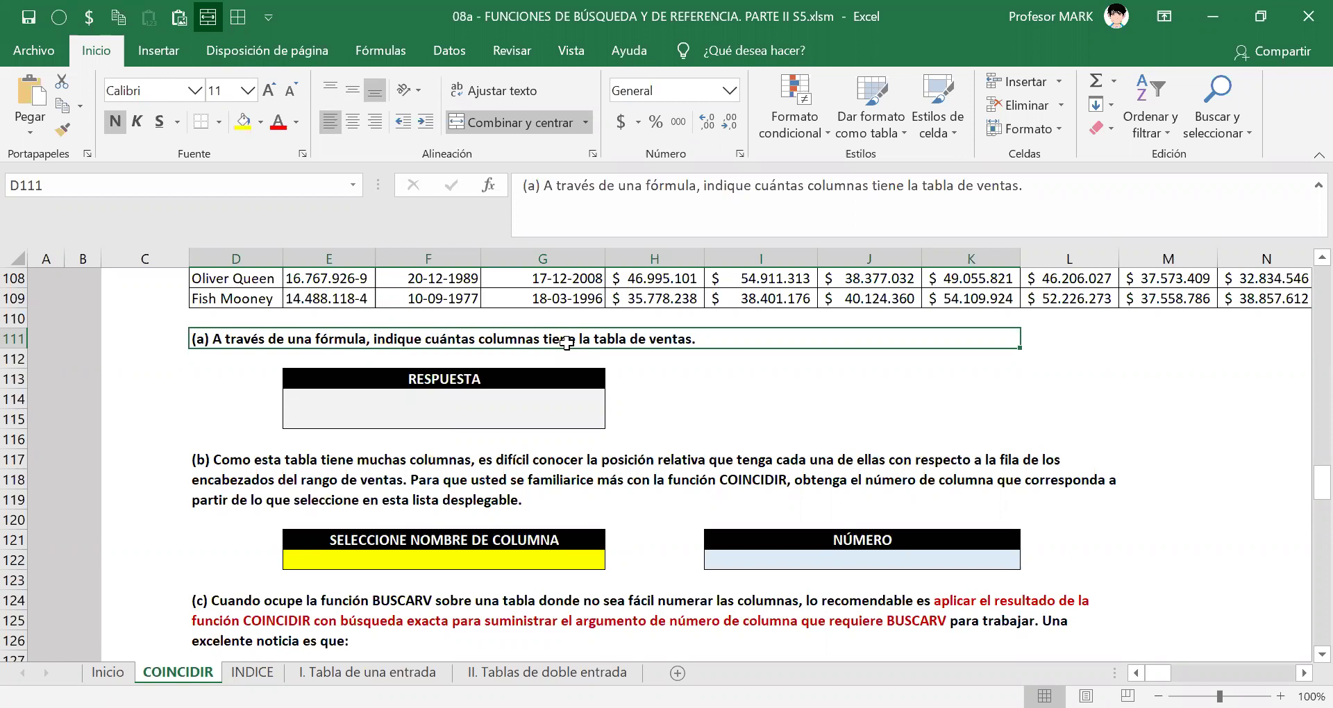
{"action": "key", "text": "F2"}
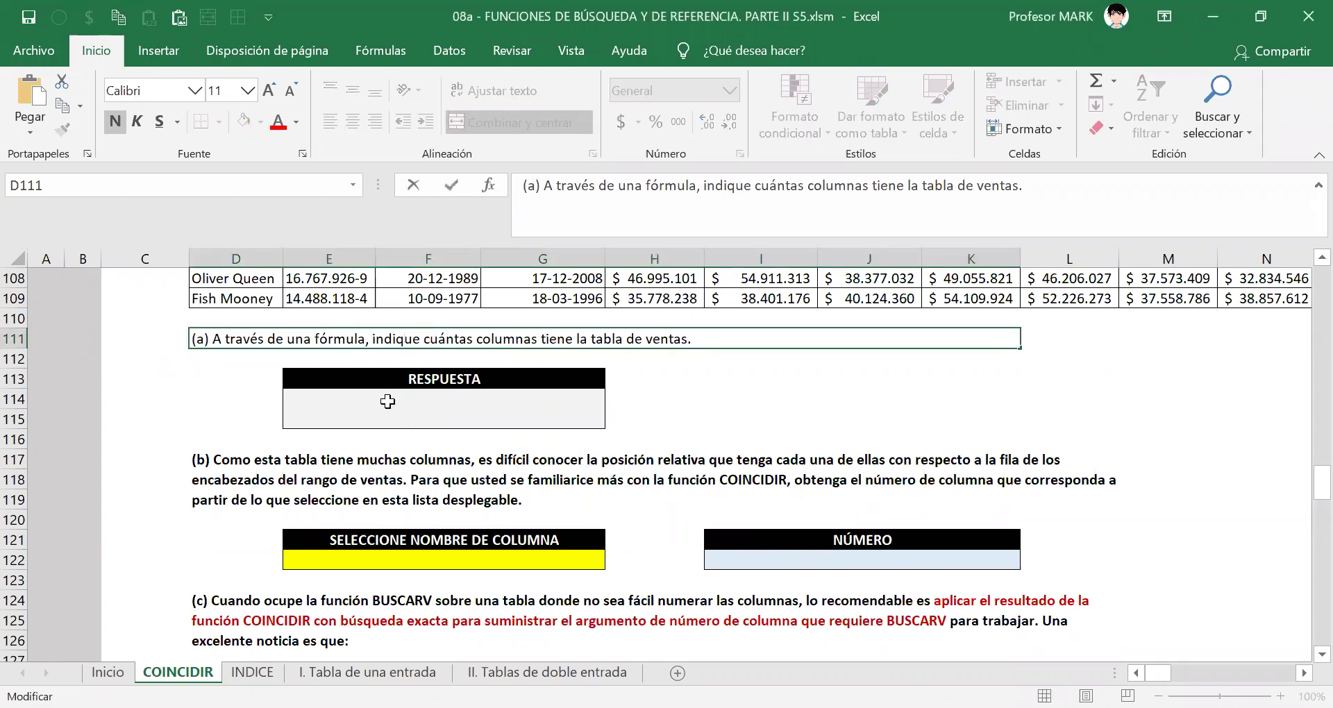
{"action": "left_click", "coordinate": [387, 404]}
{"action": "type", "text": "="}
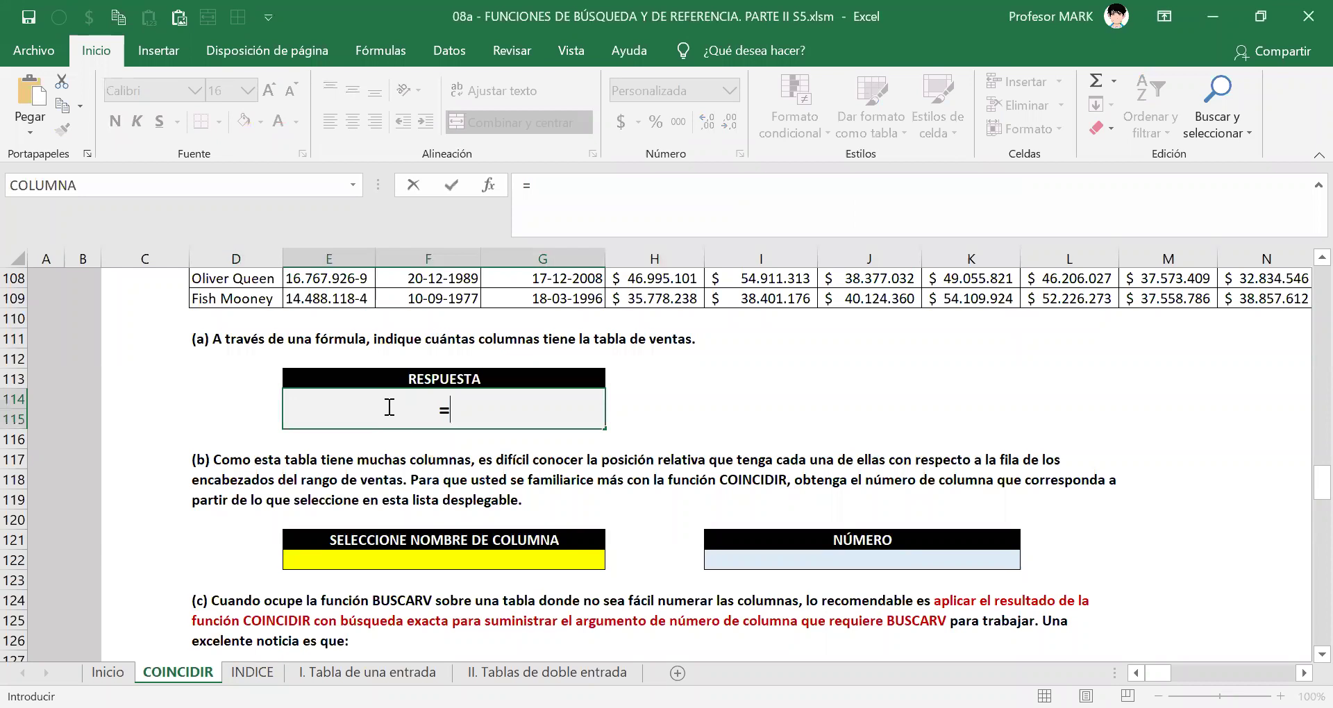
{"action": "type", "text": "COLUMN"}
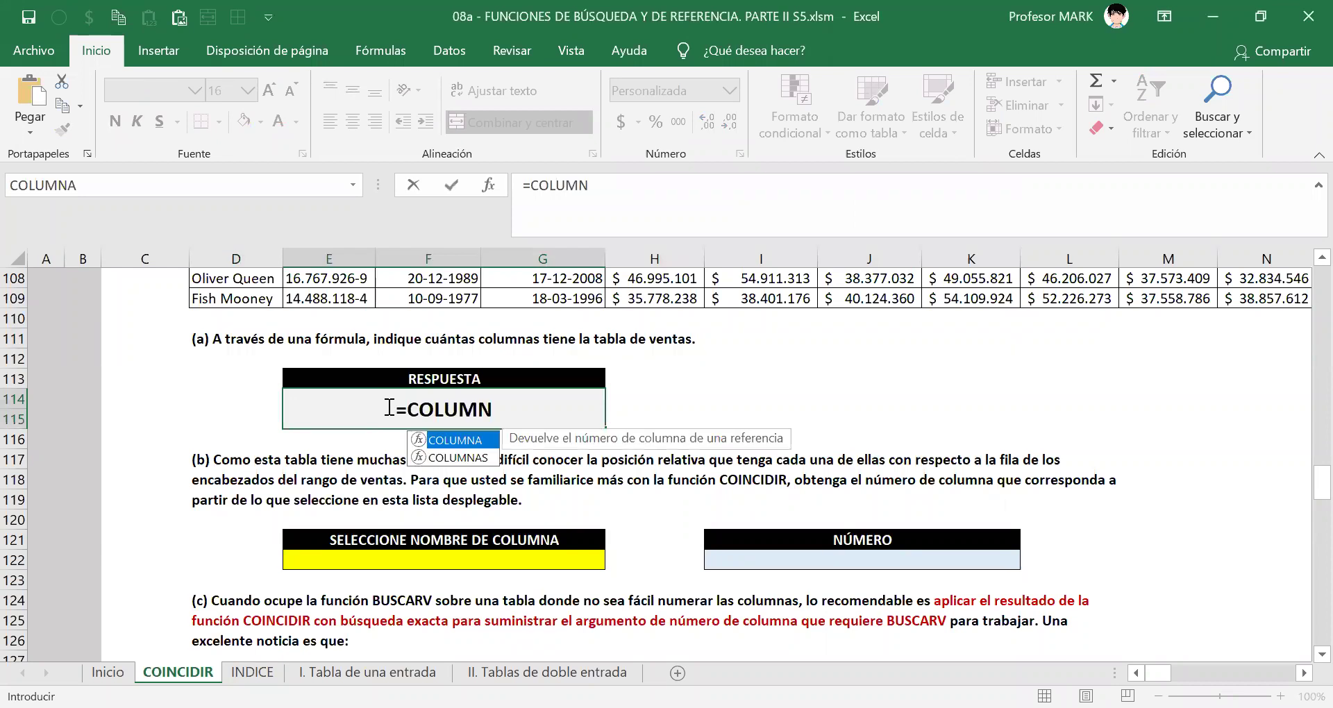
{"action": "key", "text": "Down"}
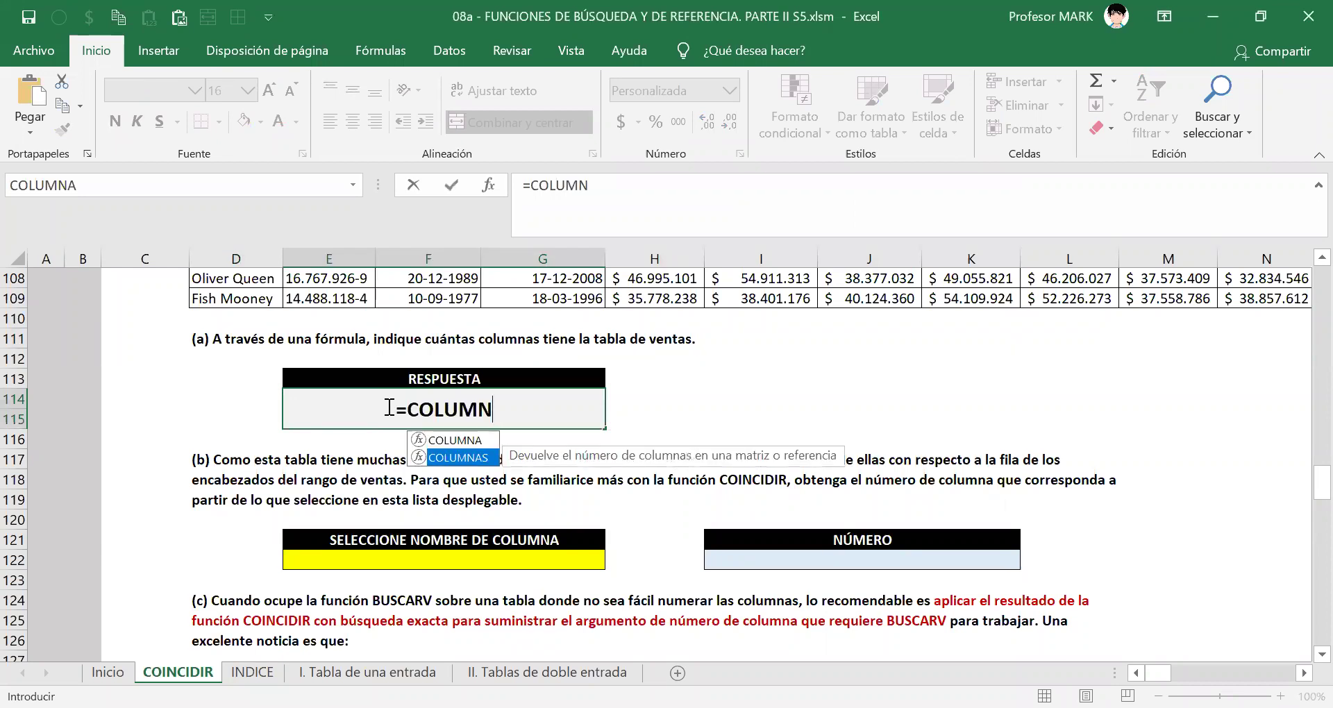
{"action": "key", "text": "Tab"}
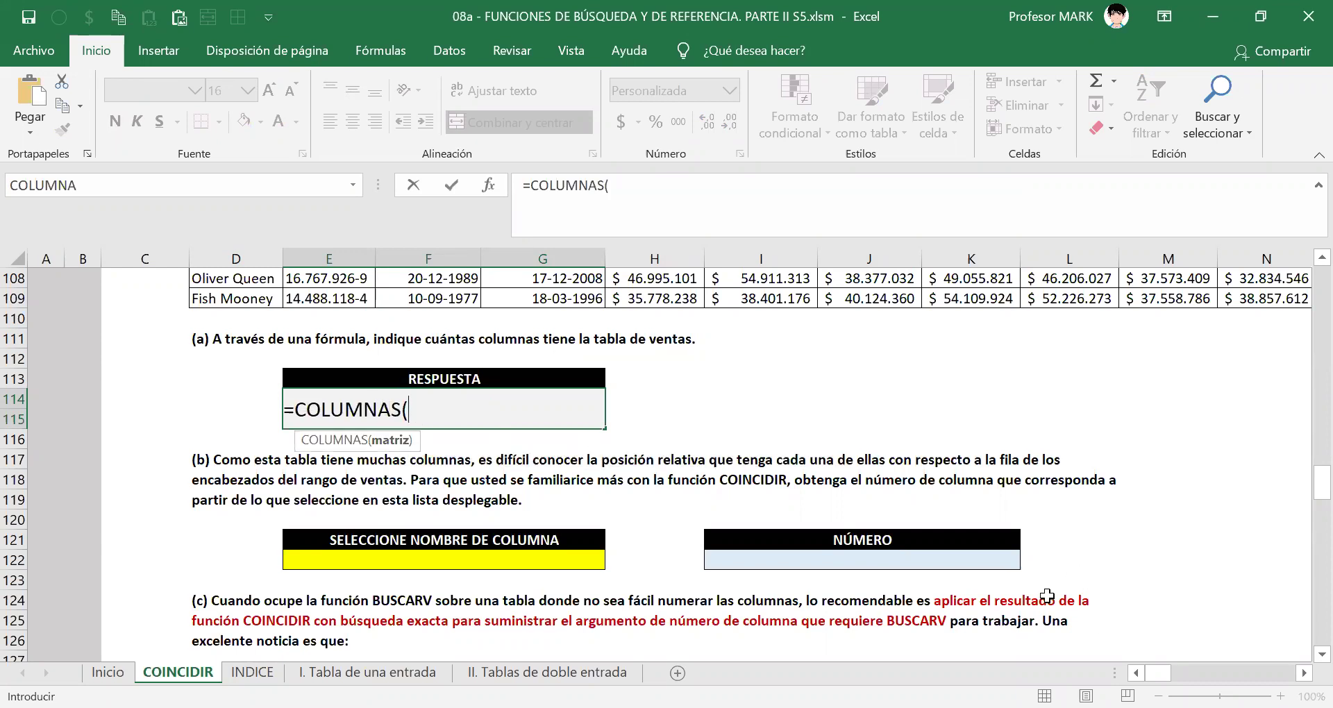
{"action": "type", "text": "VENTAS)"}
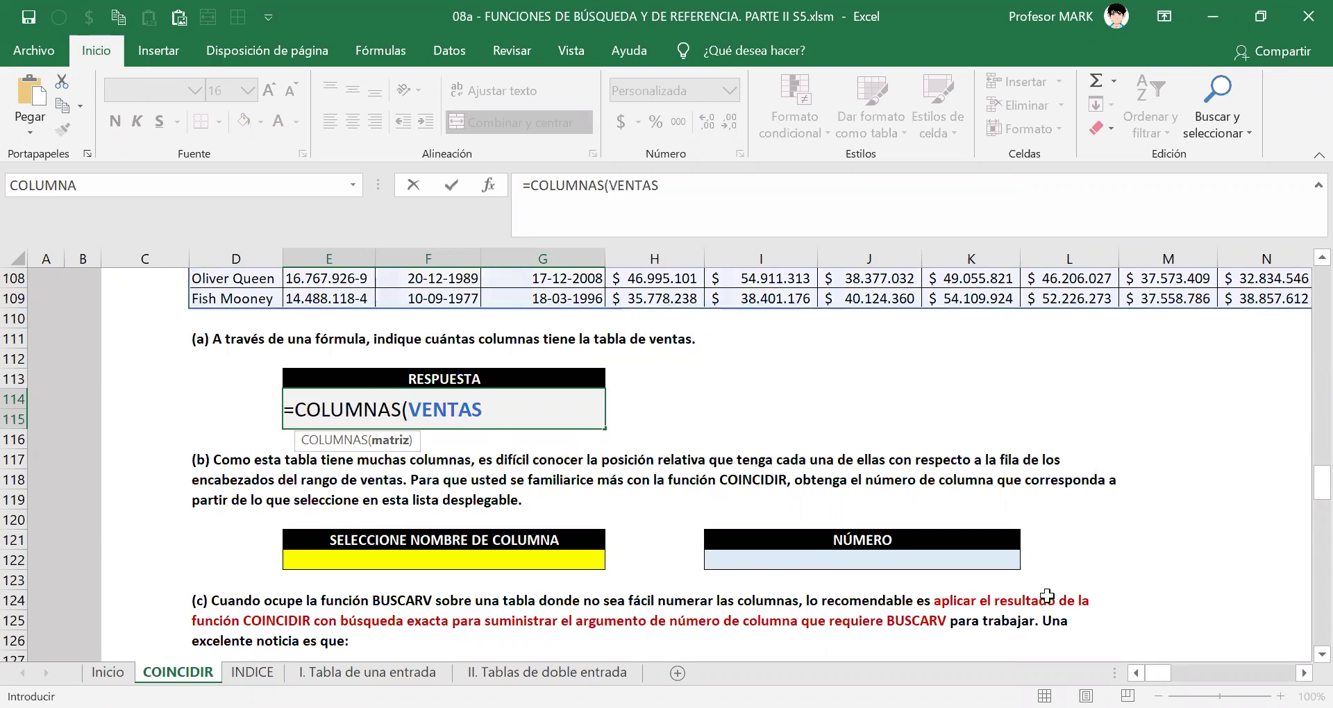
{"action": "left_click_drag", "start_coordinate": [505, 416], "coordinate": [260, 429]}
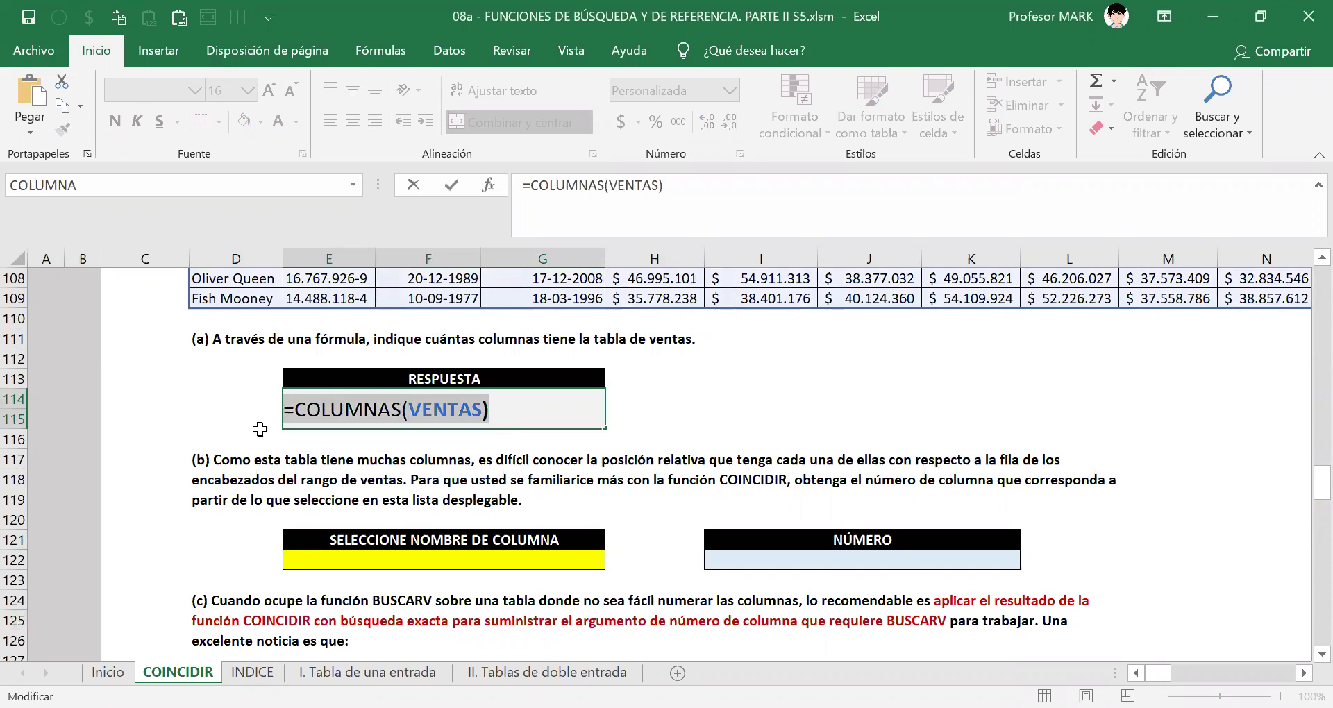
{"action": "key", "text": "Return"}
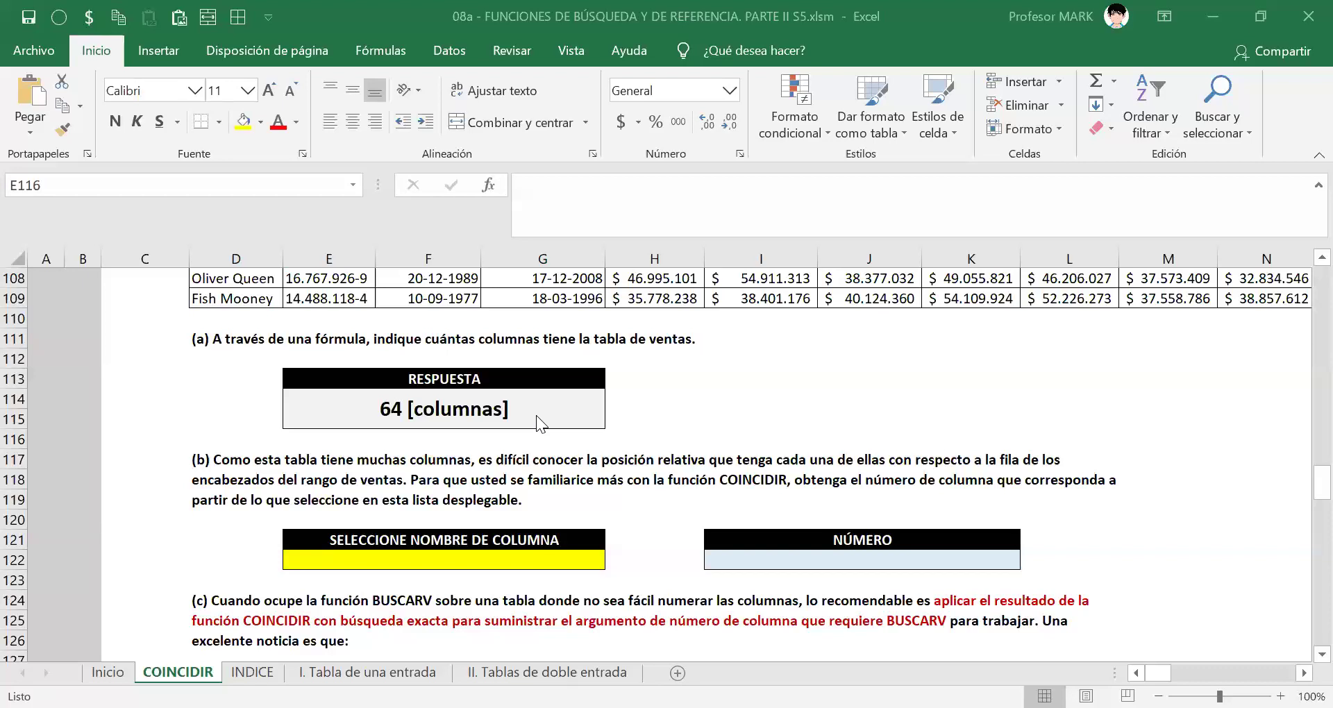
{"action": "left_click", "coordinate": [416, 410]}
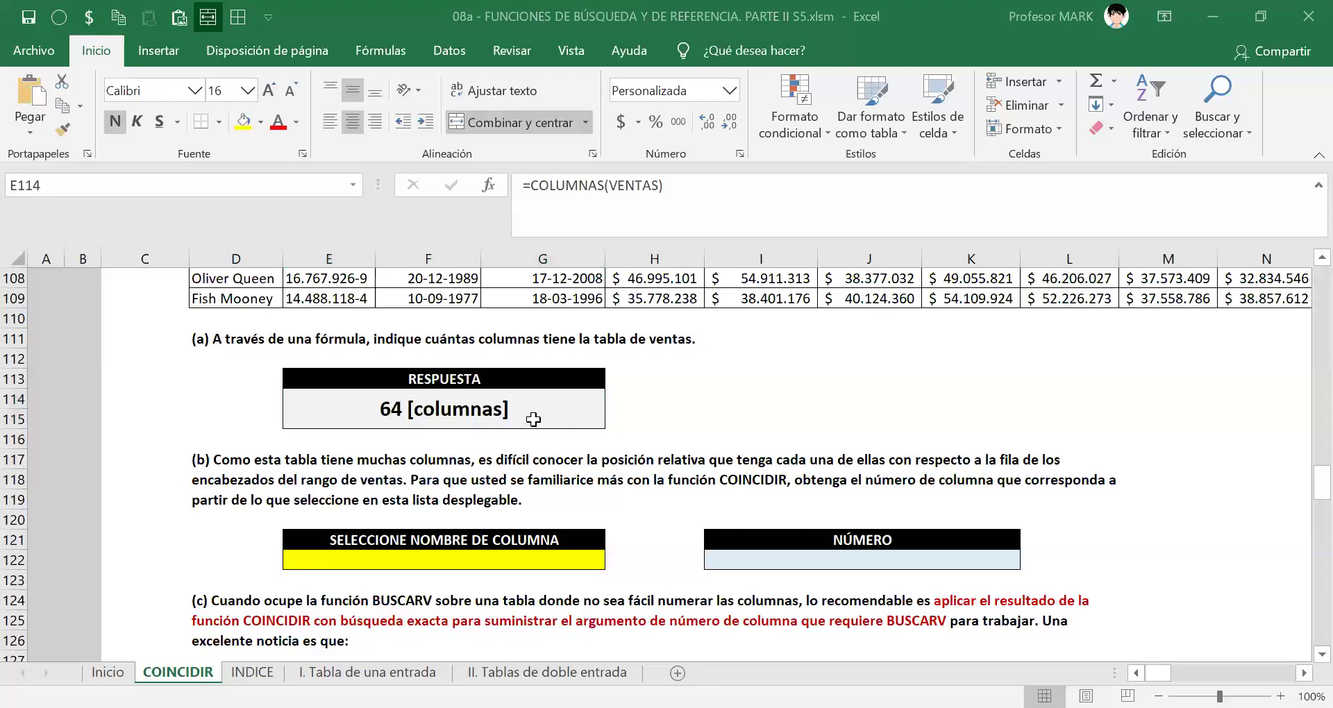
- Check question (b) and look along the VENTAS headers from VENDEDOR to FEBRERO 2011 and back to VENDEDOR
{"action": "left_click", "coordinate": [240, 464]}
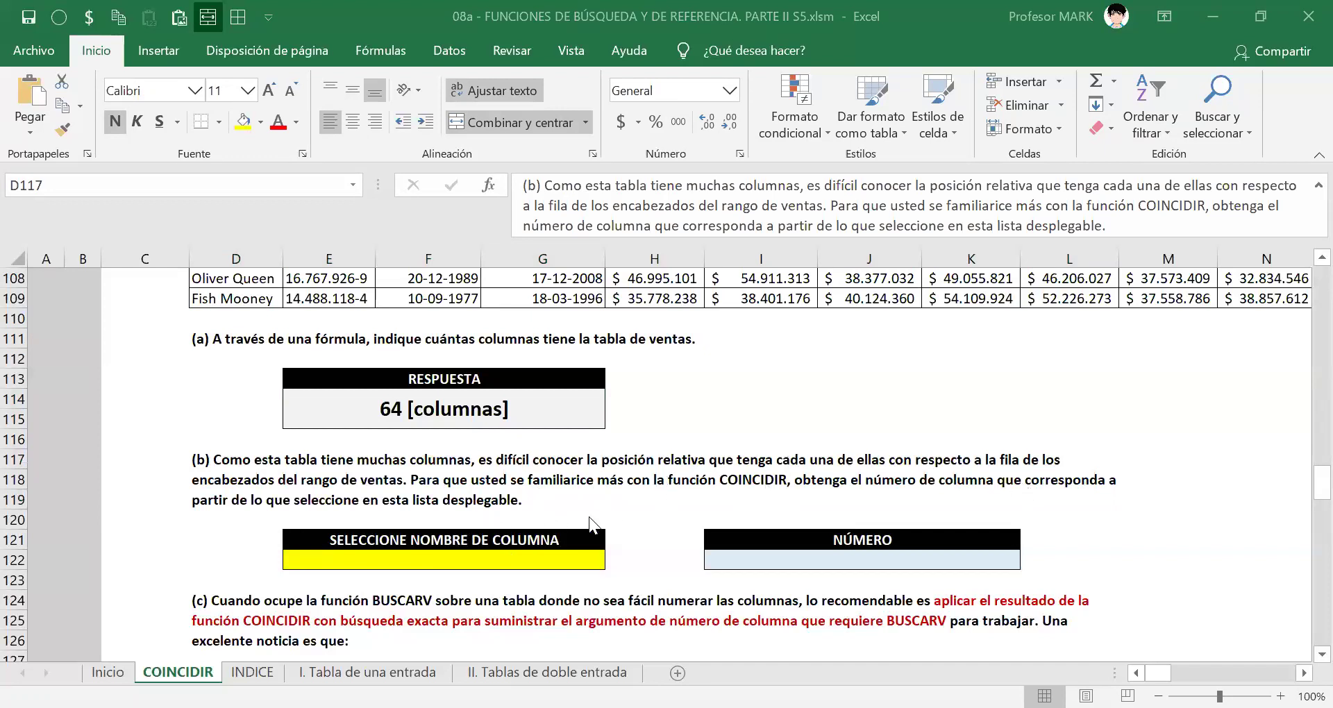
{"action": "scroll", "coordinate": [592, 524], "scroll_direction": "up", "scroll_amount": 4}
{"action": "scroll", "coordinate": [592, 524], "scroll_direction": "up", "scroll_amount": 1}
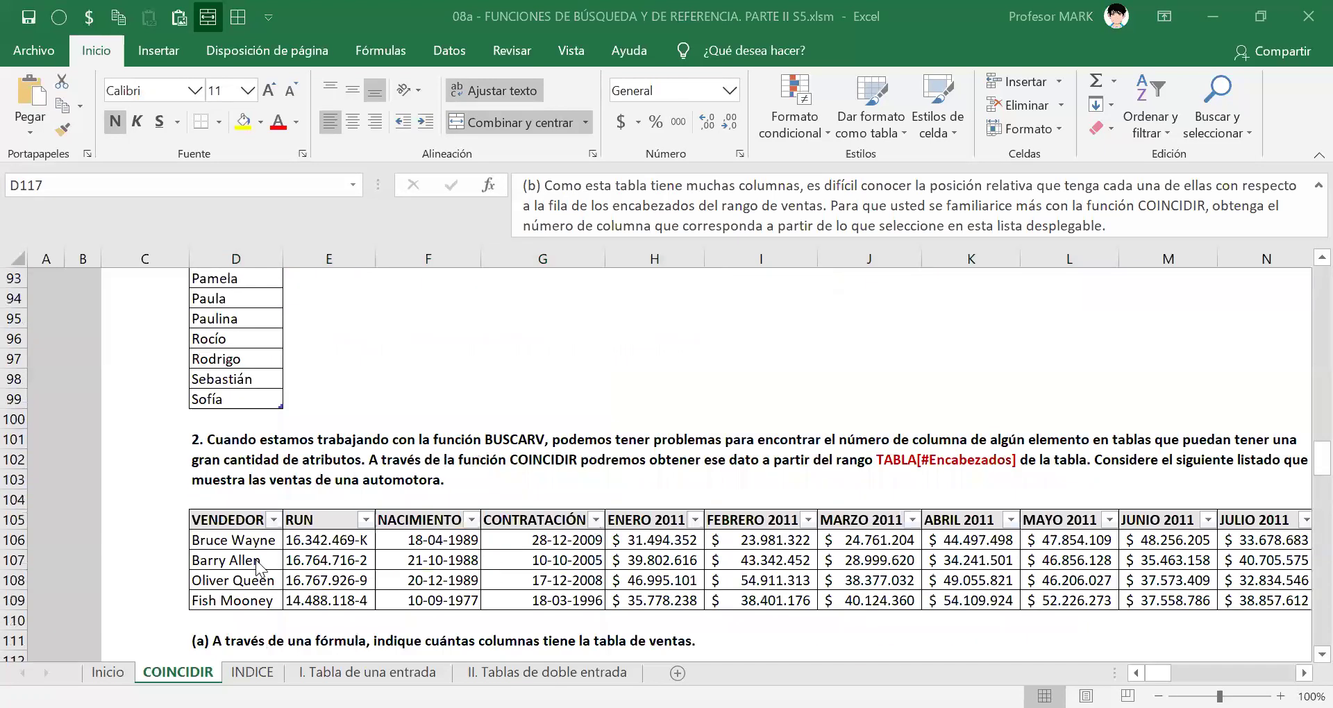
{"action": "left_click", "coordinate": [234, 519]}
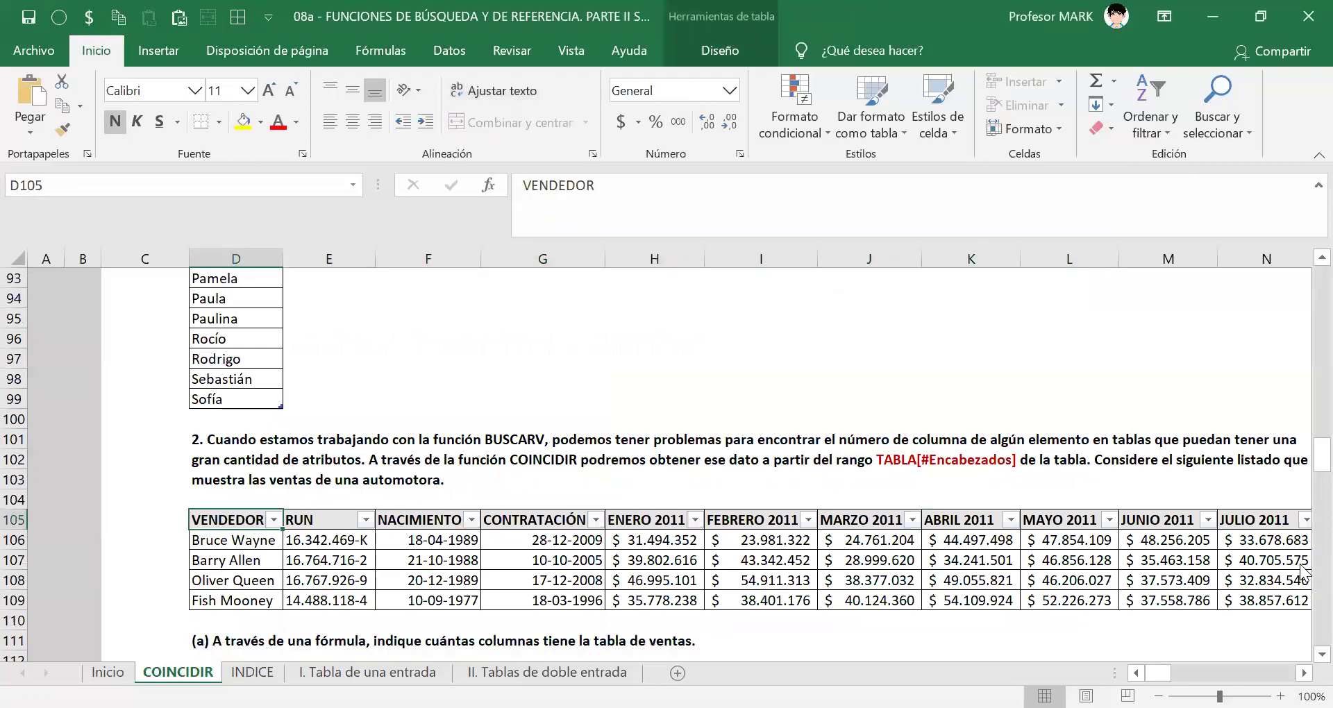
{"action": "key", "text": "Right"}
{"action": "key", "text": "Right"}
{"action": "key", "text": "Right"}
{"action": "key", "text": "Right"}
{"action": "key", "text": "Right"}
{"action": "key", "text": "Right"}
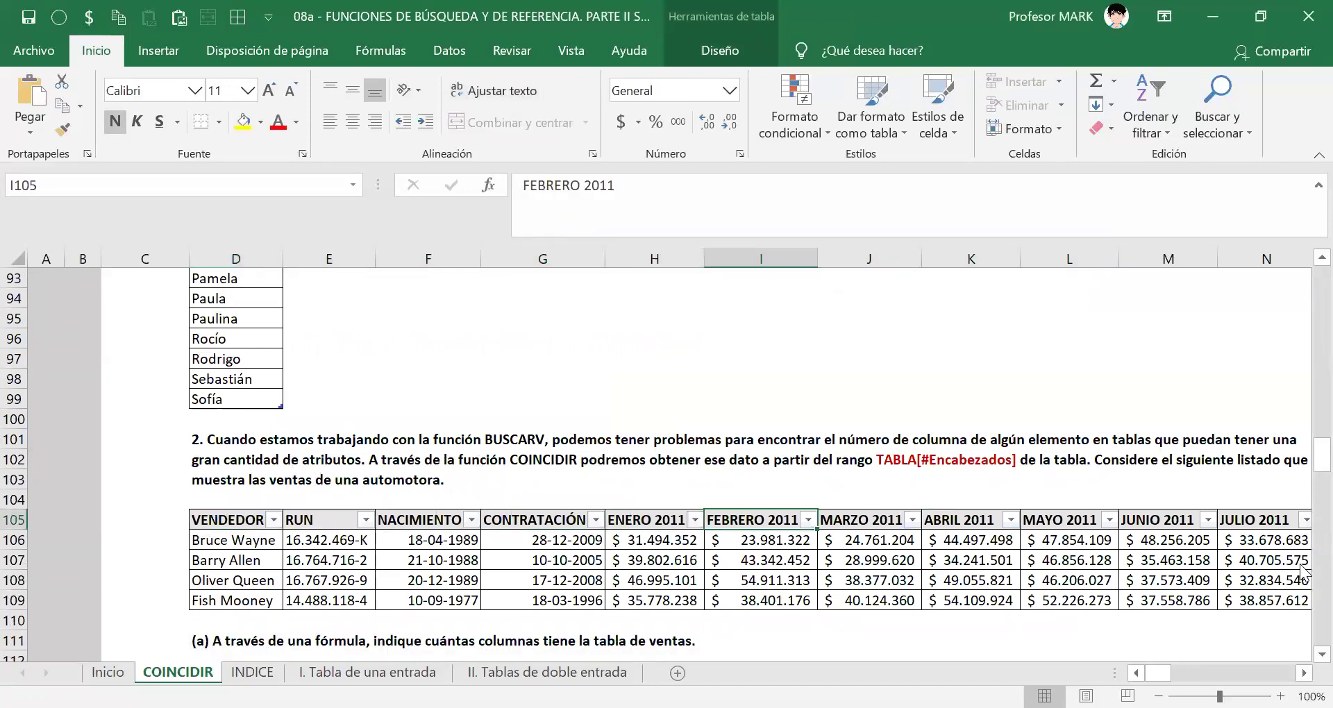
{"action": "key", "text": "Left"}
{"action": "key", "text": "Left"}
{"action": "key", "text": "Left"}
{"action": "key", "text": "Left"}
{"action": "key", "text": "Left"}
{"action": "key", "text": "Left"}
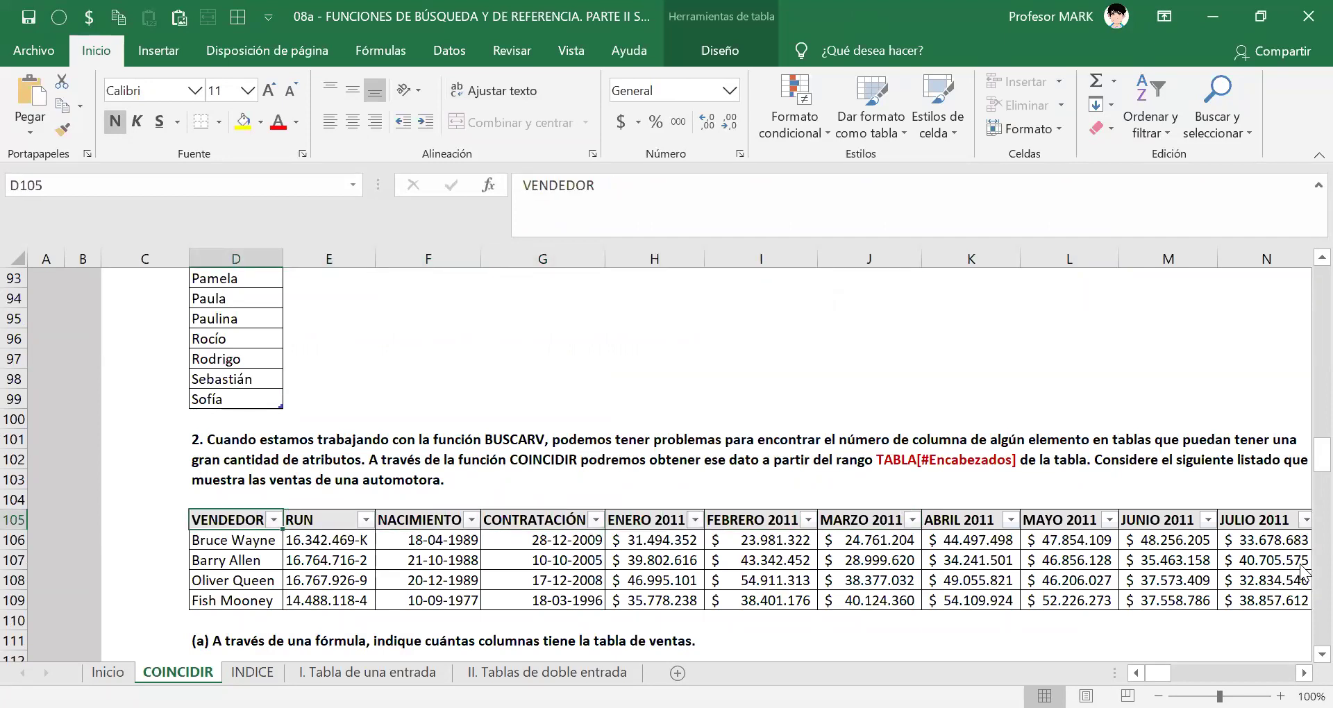
- Select the whole header row of the VENTAS table from D105 to BO105 twice to examine its extent
{"action": "key", "text": "ctrl+shift+Right"}
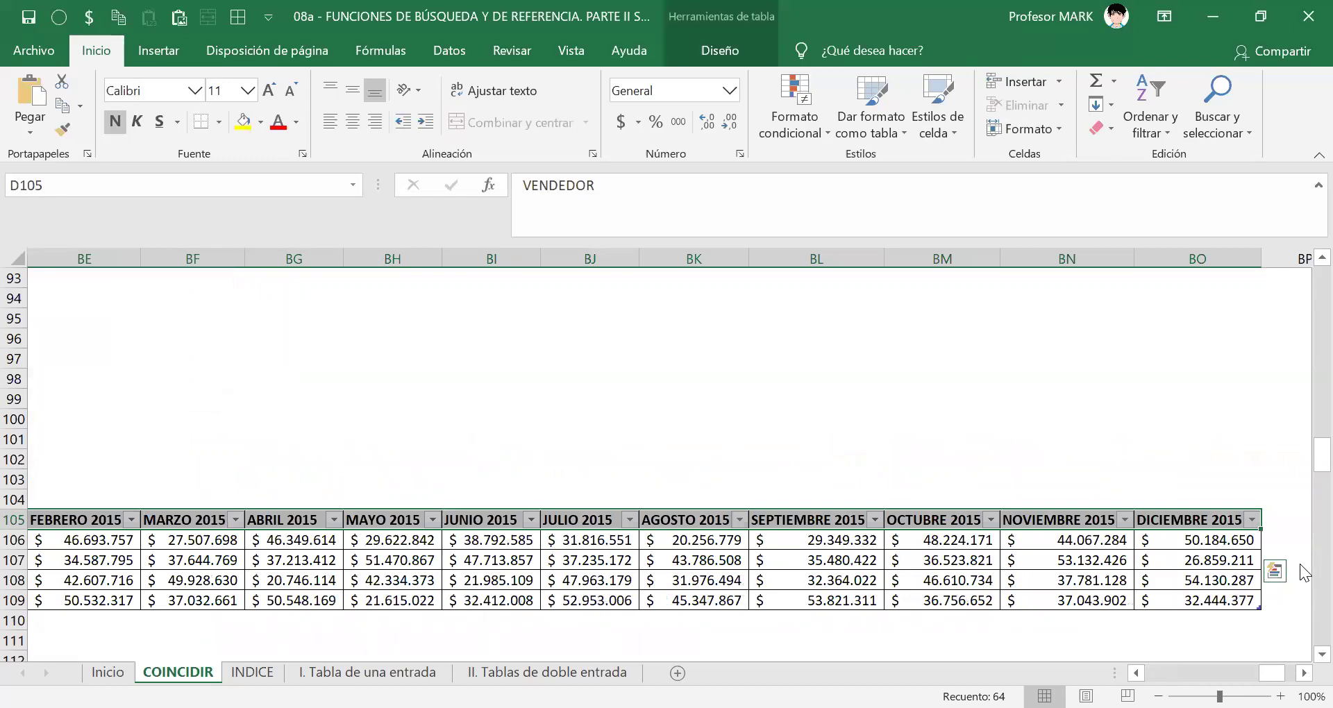
{"action": "key", "text": "Left"}
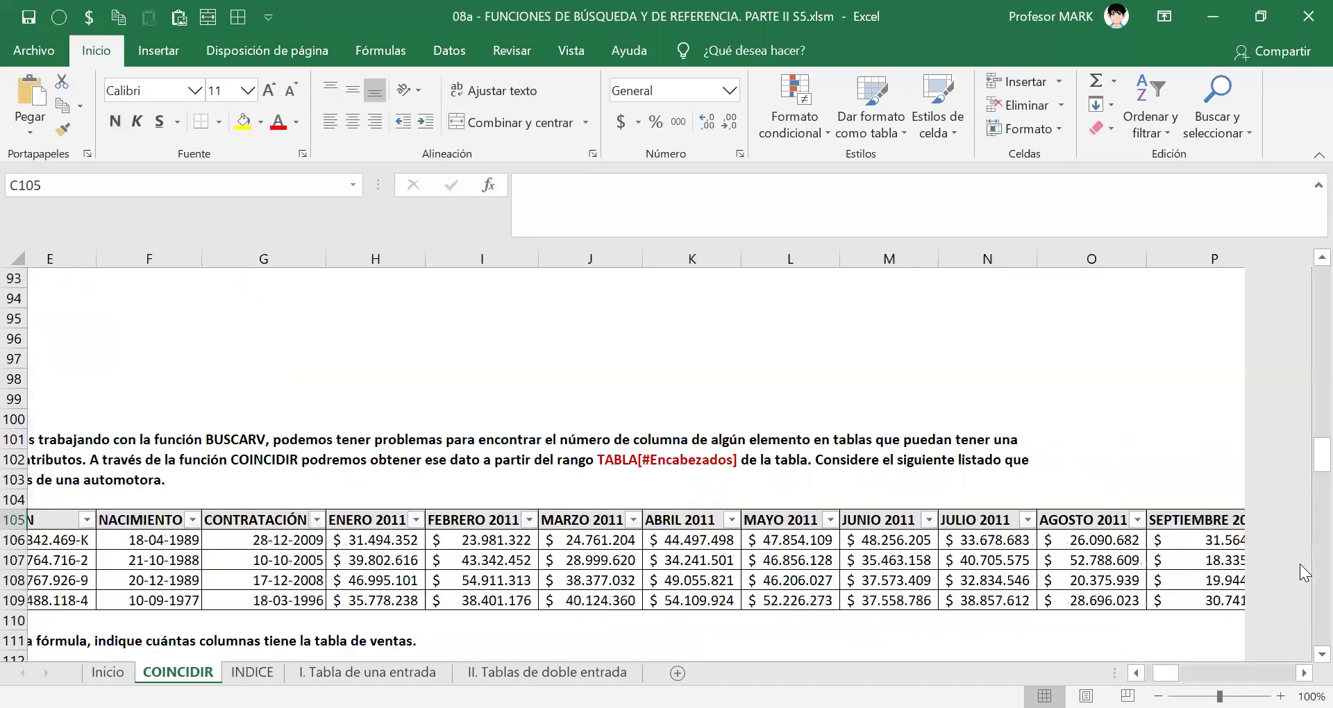
{"action": "key", "text": "Right"}
{"action": "key", "text": "ctrl+shift+Right"}
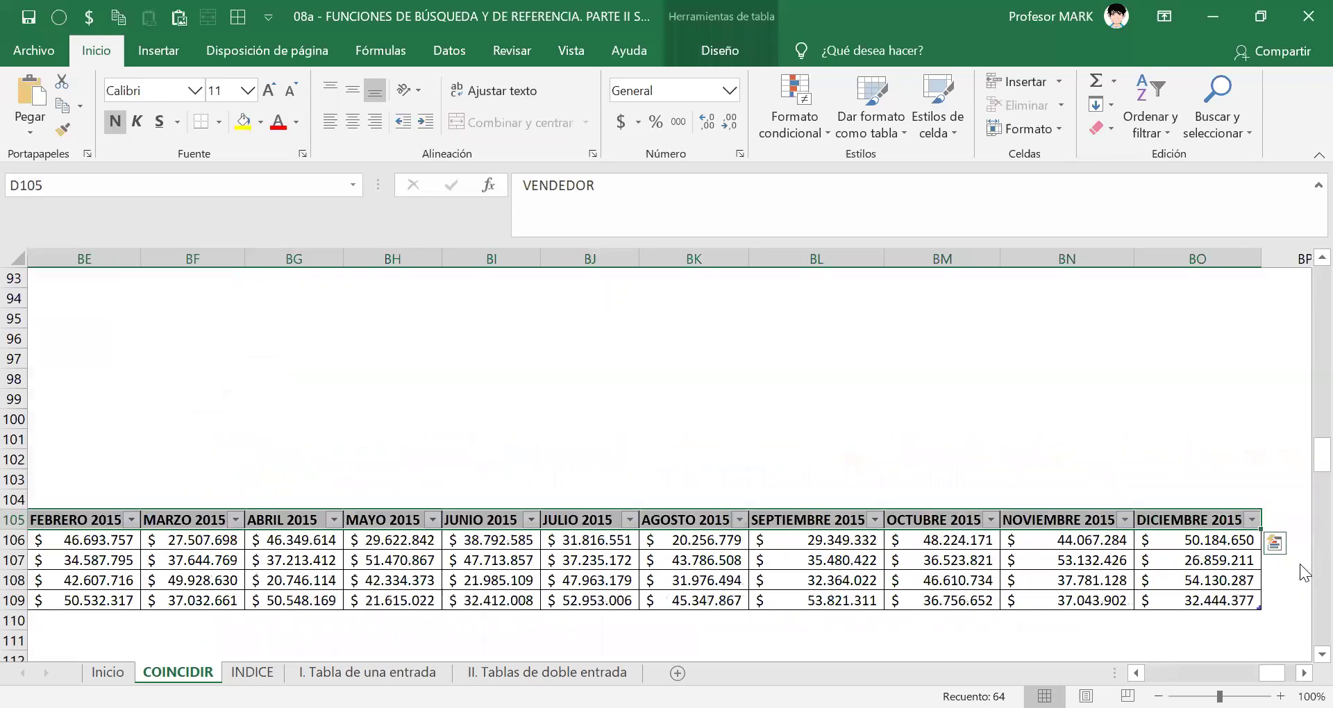
{"action": "key", "text": "Left"}
- Choose MARZO 2011 as the column name in cell E122 of question (b)
{"action": "scroll", "coordinate": [971, 597], "scroll_direction": "down", "scroll_amount": 3}
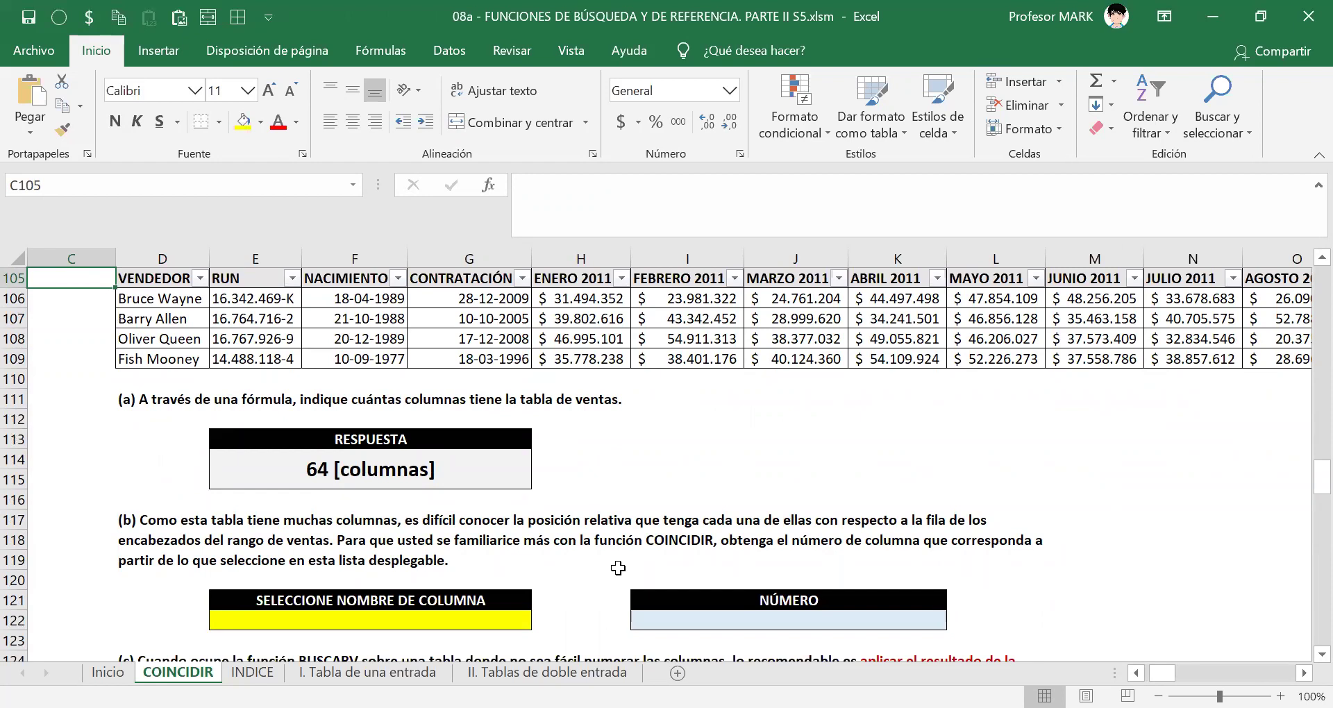
{"action": "scroll", "coordinate": [618, 568], "scroll_direction": "down", "scroll_amount": 2}
{"action": "left_click", "coordinate": [490, 499]}
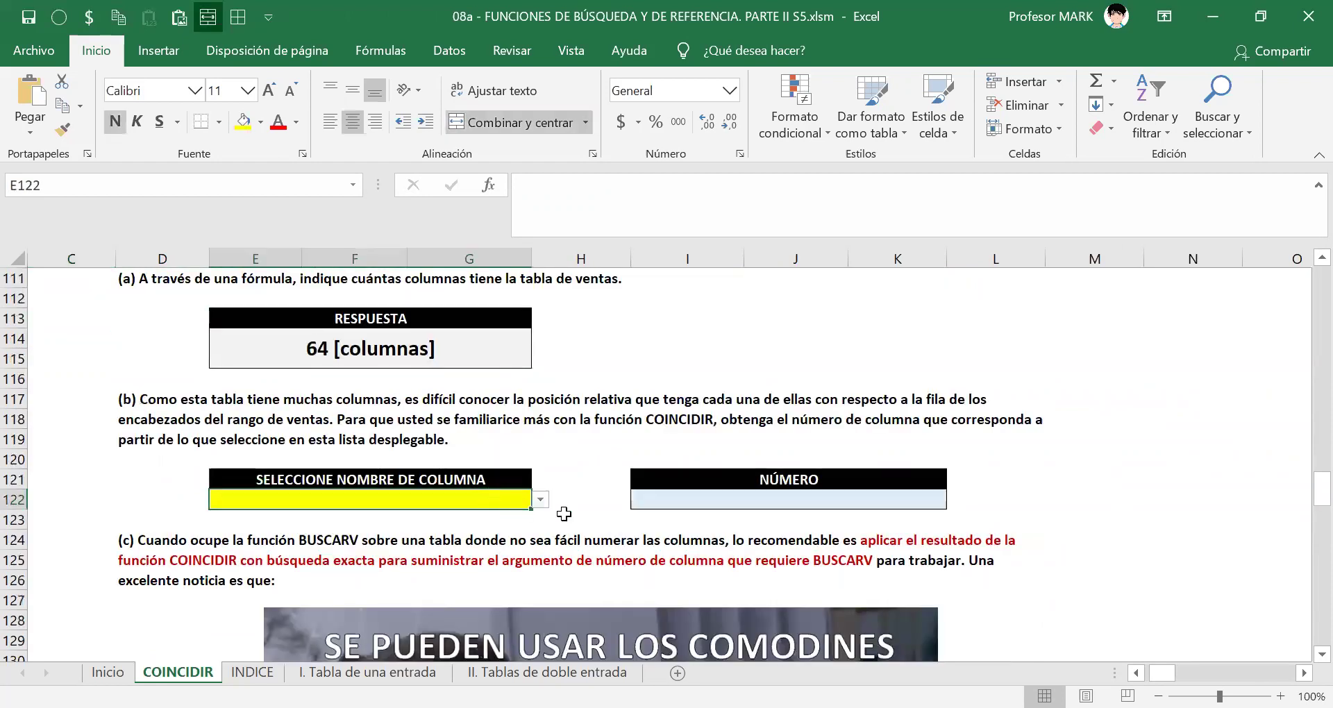
{"action": "left_click", "coordinate": [540, 499]}
{"action": "mouse_move", "coordinate": [539, 537]}
{"action": "left_mouse_down"}
{"action": "mouse_move", "coordinate": [540, 617]}
{"action": "mouse_move", "coordinate": [543, 524]}
{"action": "mouse_move", "coordinate": [536, 548]}
{"action": "mouse_move", "coordinate": [537, 536]}
{"action": "left_mouse_up"}
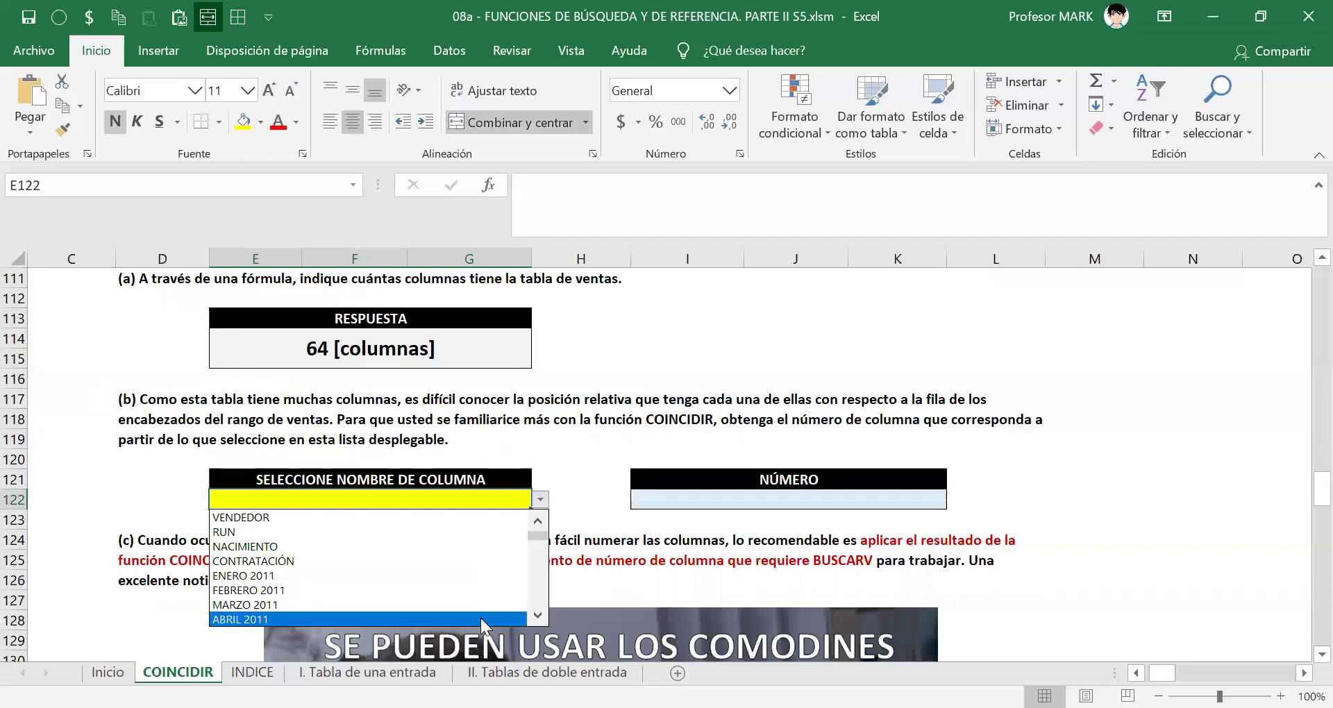
{"action": "left_click", "coordinate": [455, 605]}
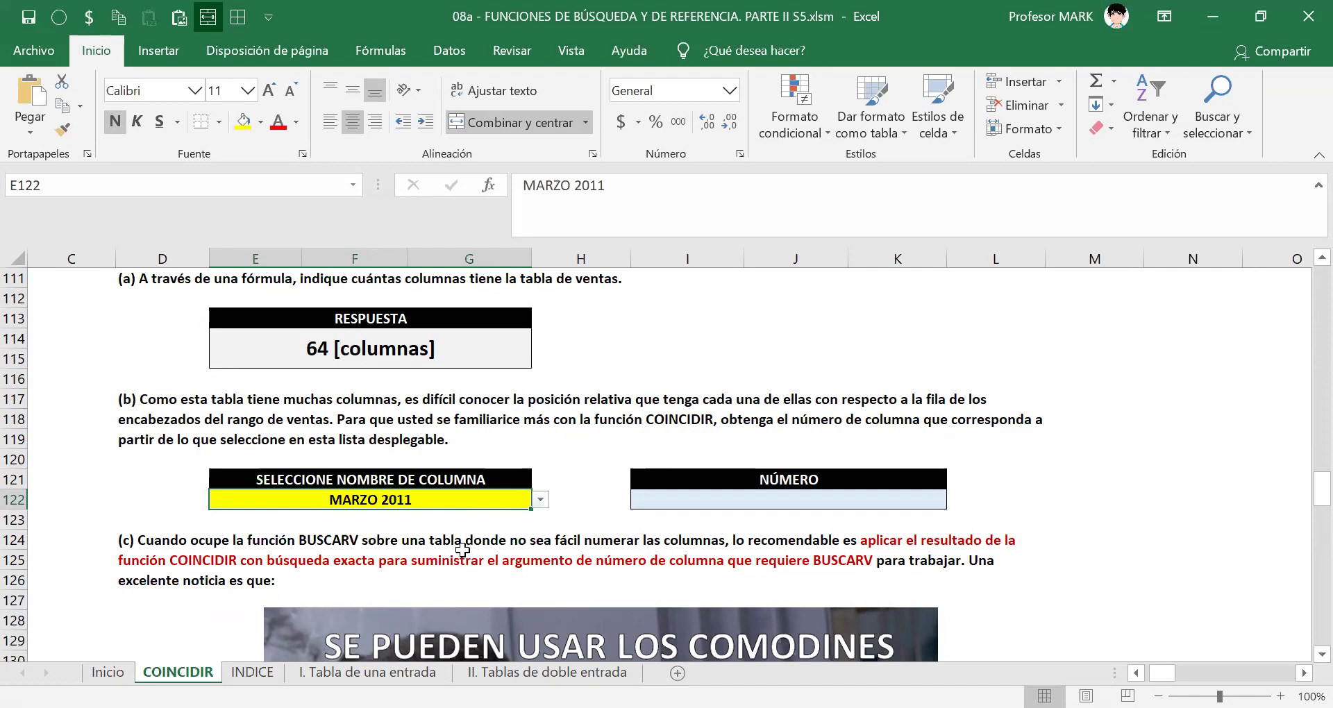
- Enter the fixed formula =3 in the NÚMERO cell I122 as an example
{"action": "left_click", "coordinate": [656, 499]}
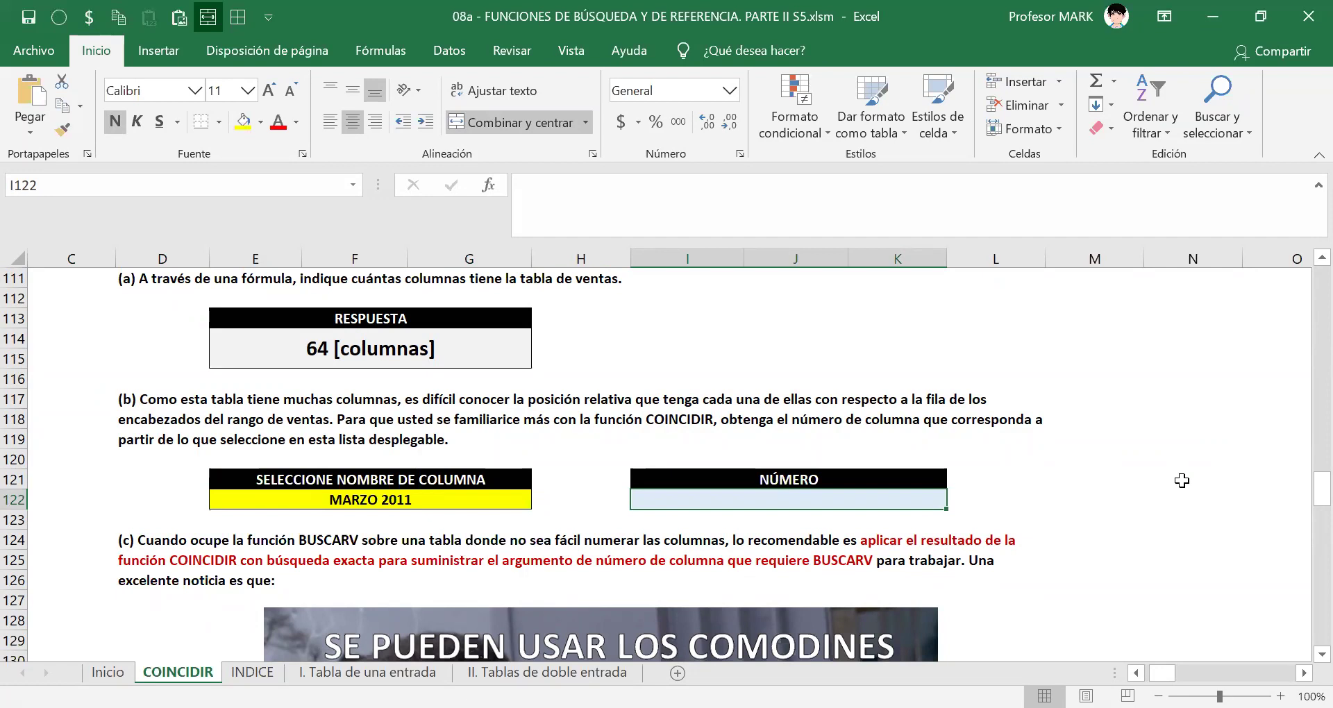
{"action": "type", "text": "="}
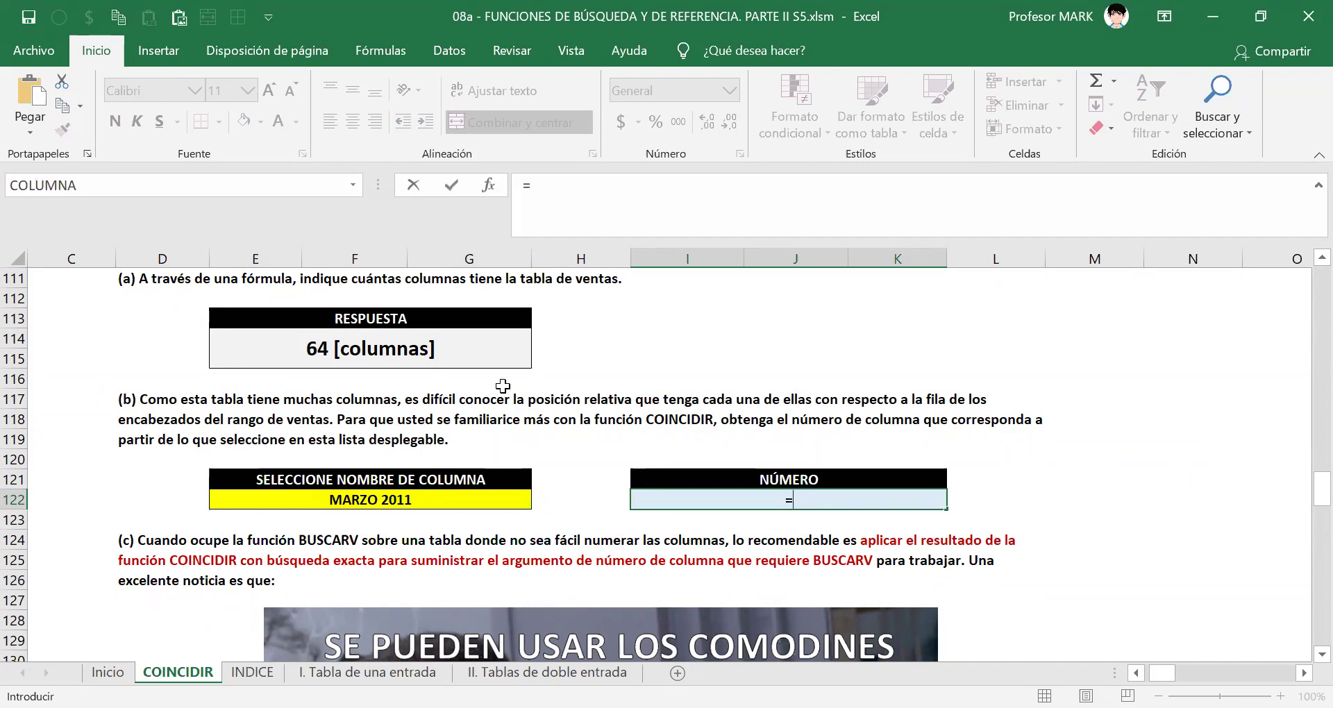
{"action": "type", "text": "3"}
{"action": "key", "text": "ctrl+Return"}
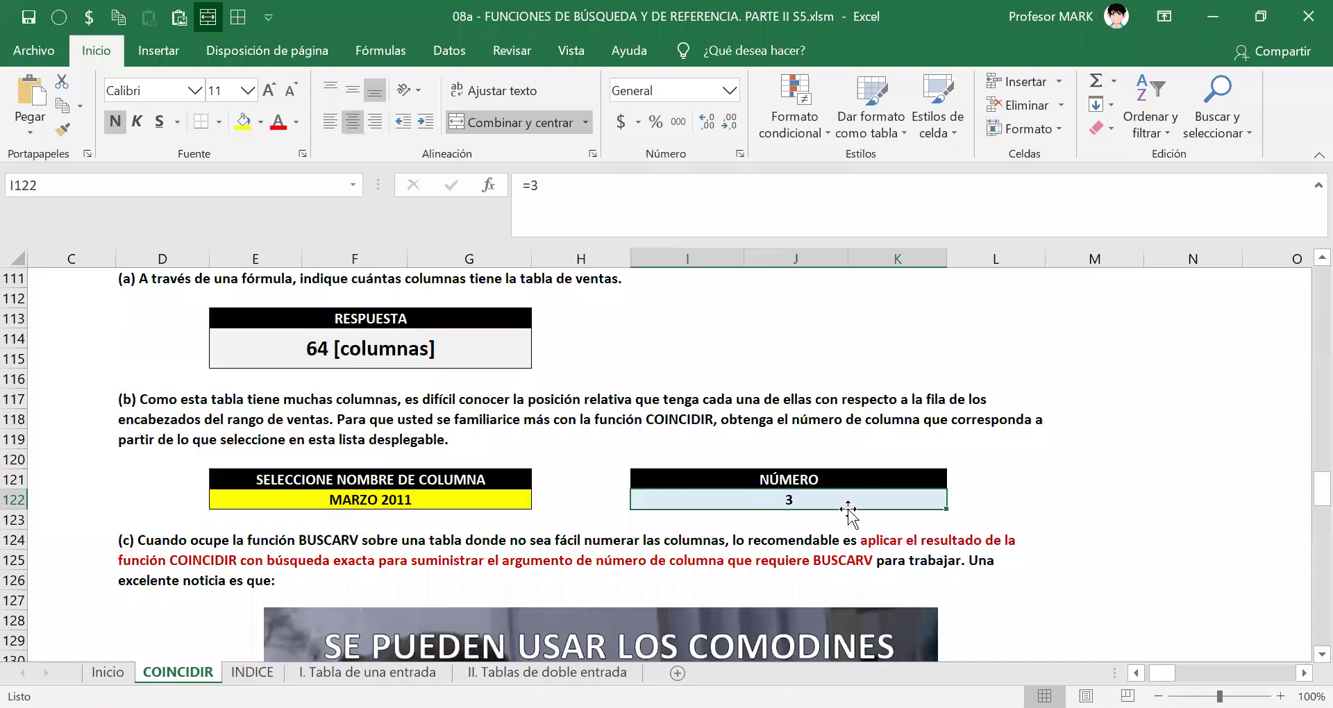
- Start a COINCIDIR formula in the NÚMERO cell I122 with the chosen column name in E122 as the lookup value
{"action": "type", "text": "="}
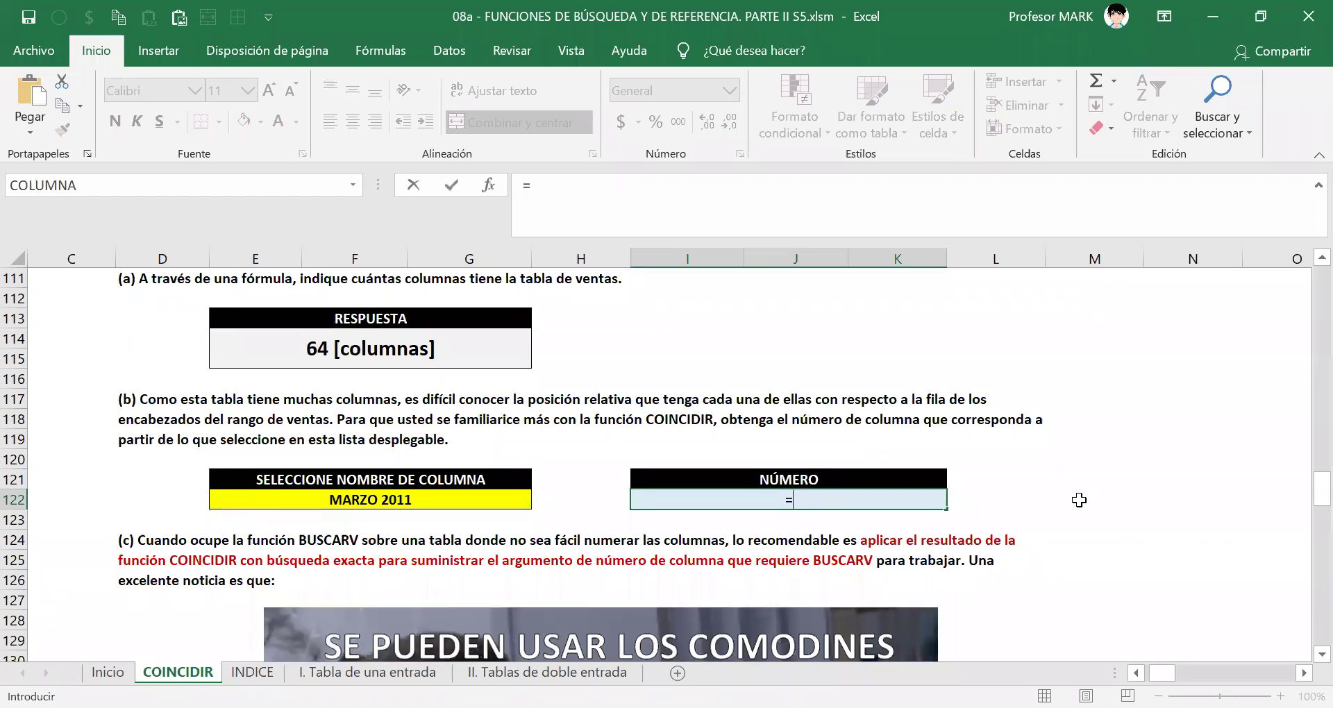
{"action": "type", "text": "COINCIDIR("}
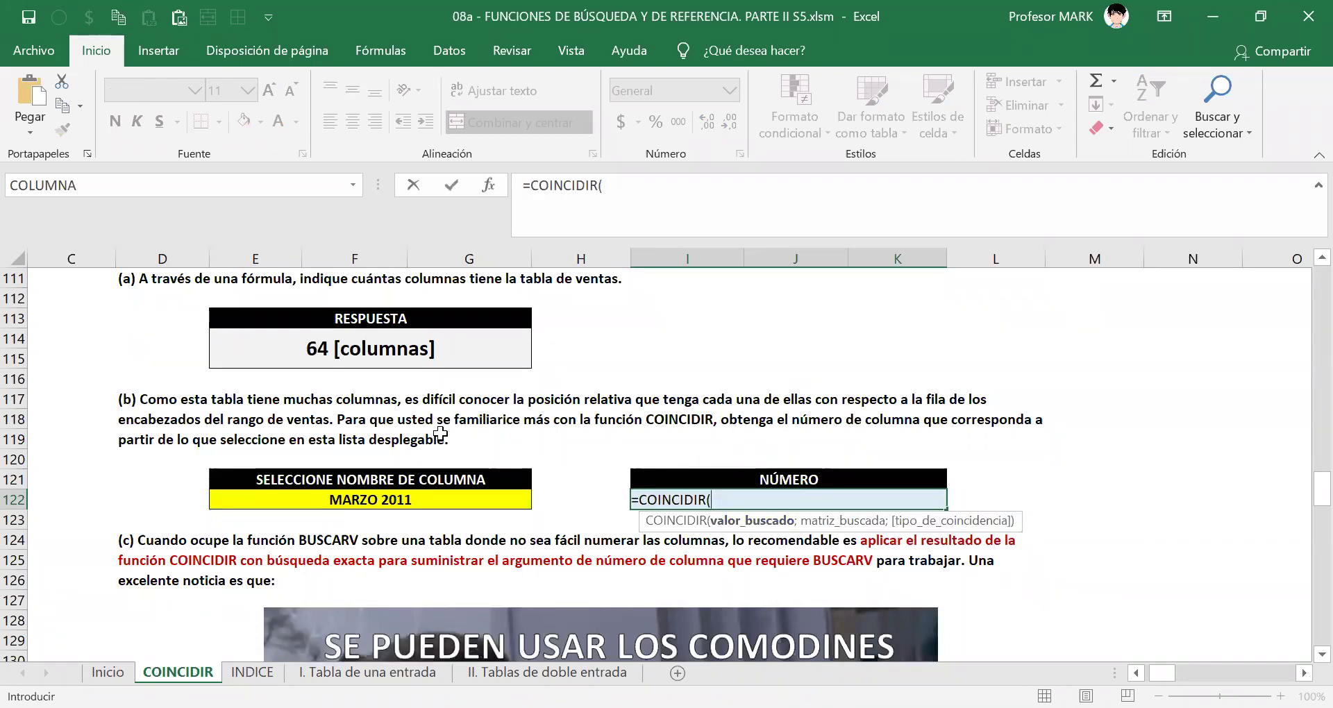
{"action": "scroll", "coordinate": [400, 466], "scroll_direction": "up", "scroll_amount": 7}
{"action": "scroll", "coordinate": [400, 466], "scroll_direction": "down", "scroll_amount": 1}
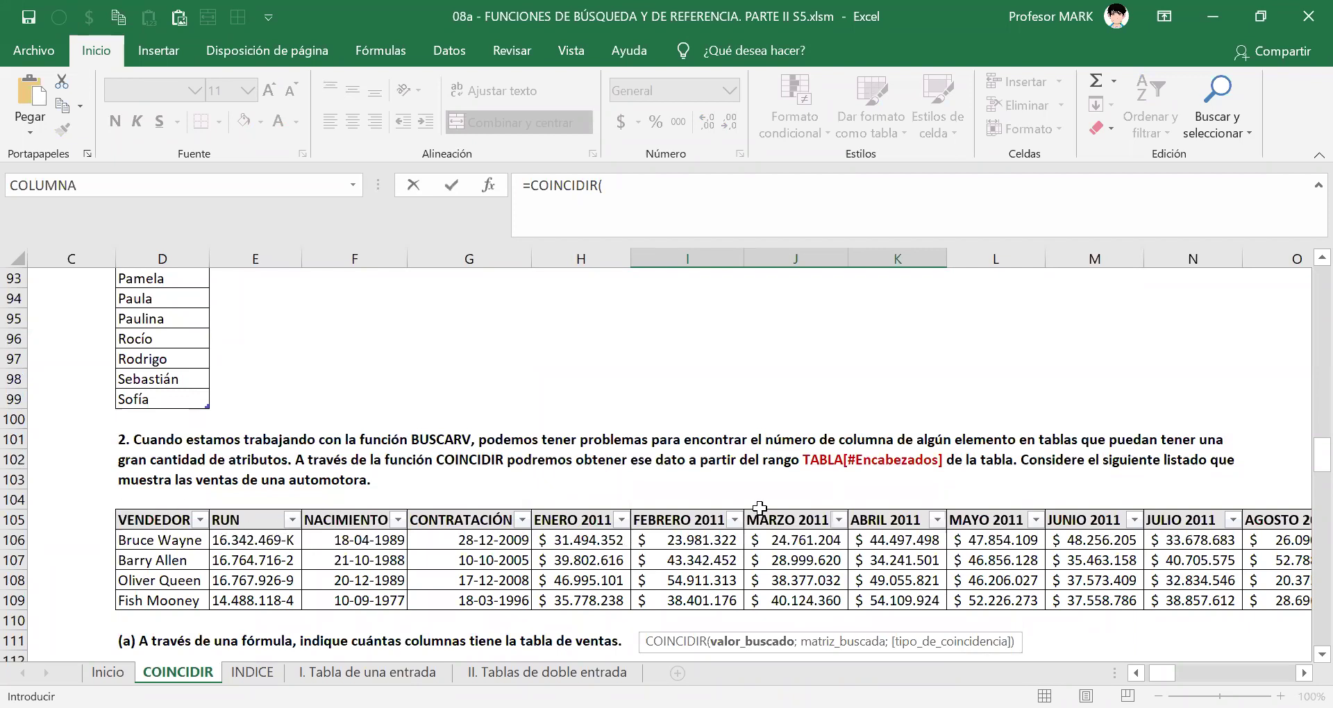
{"action": "scroll", "coordinate": [760, 507], "scroll_direction": "down", "scroll_amount": 7}
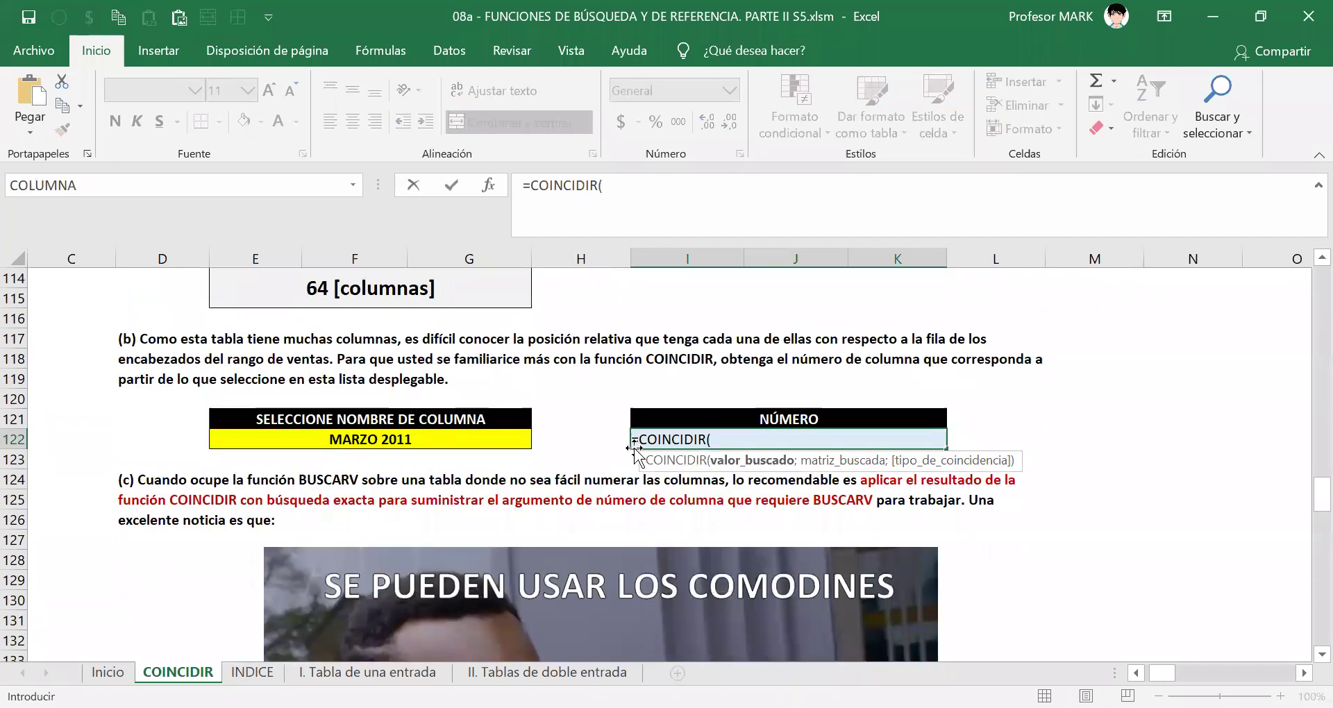
{"action": "left_click", "coordinate": [362, 443]}
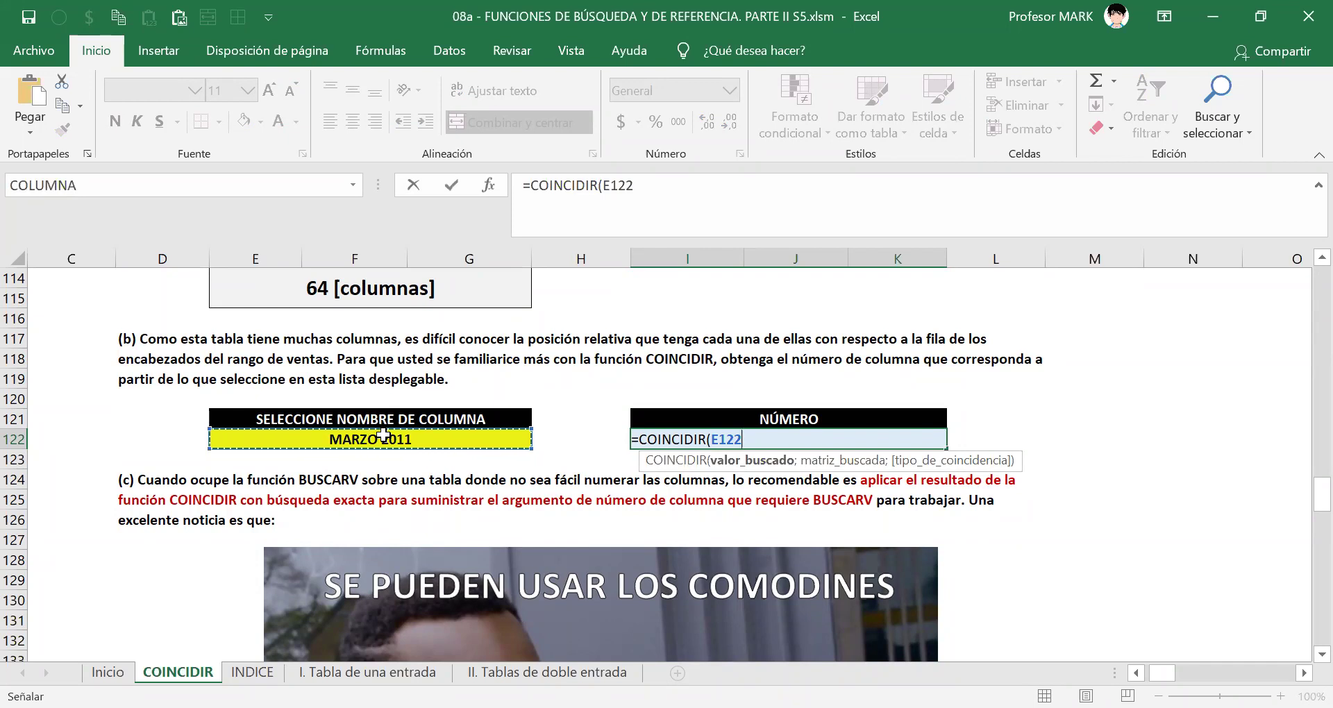
{"action": "type", "text": ";"}
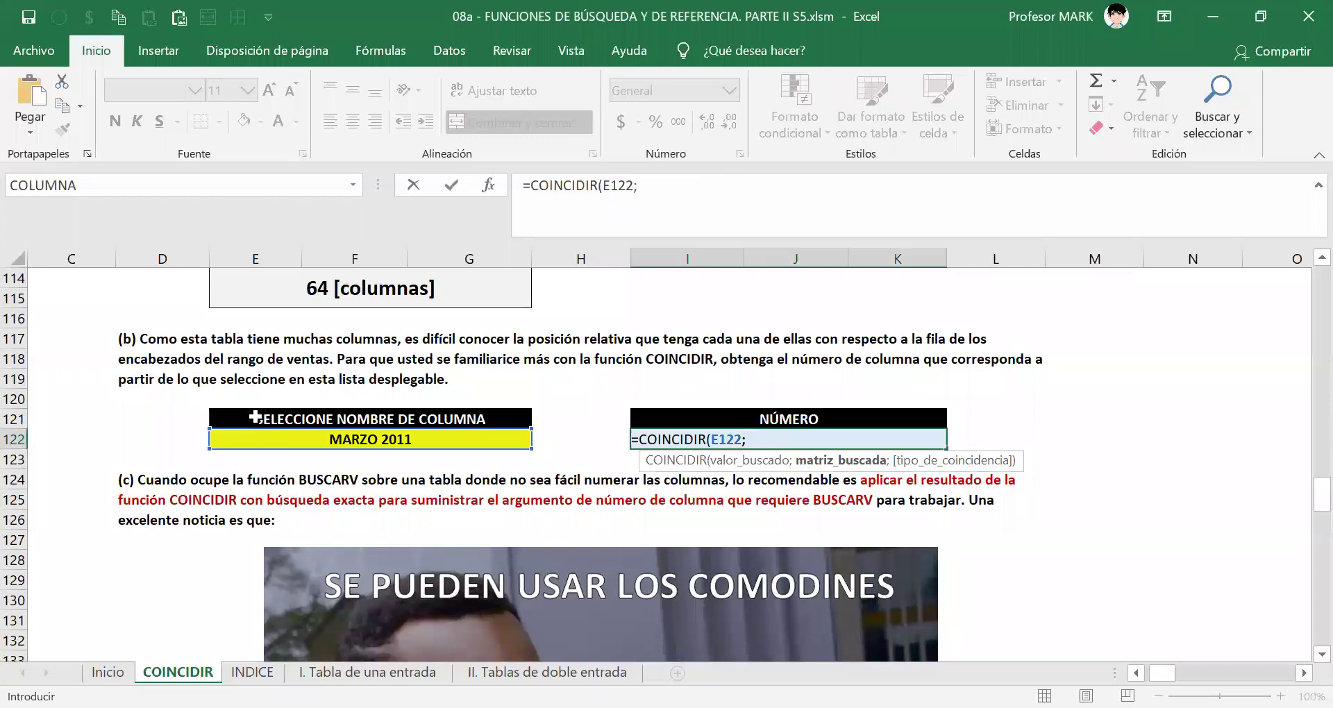
- Add the full header row of the VENTAS table, VENTAS[#Encabezados], as the lookup array of the COINCIDIR formula
{"action": "scroll", "coordinate": [256, 417], "scroll_direction": "up", "scroll_amount": 2}
{"action": "scroll", "coordinate": [256, 417], "scroll_direction": "up", "scroll_amount": 2}
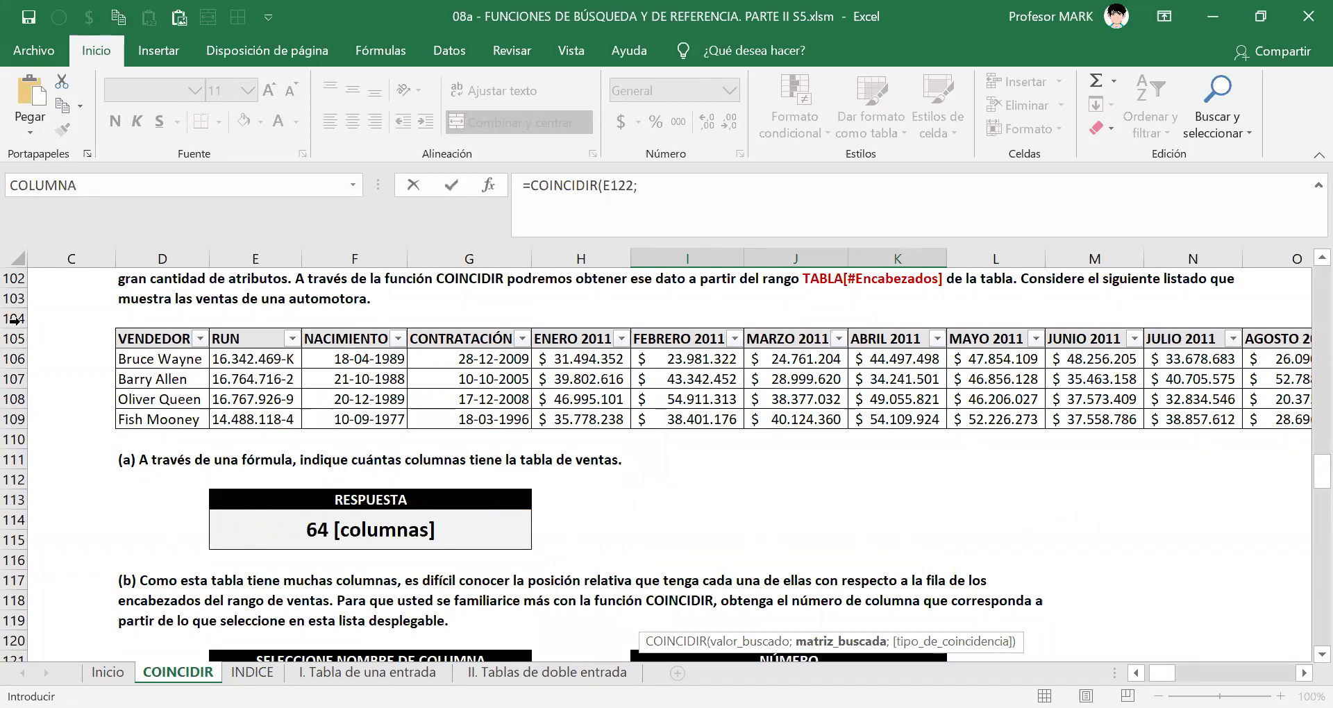
{"action": "left_click", "coordinate": [151, 340]}
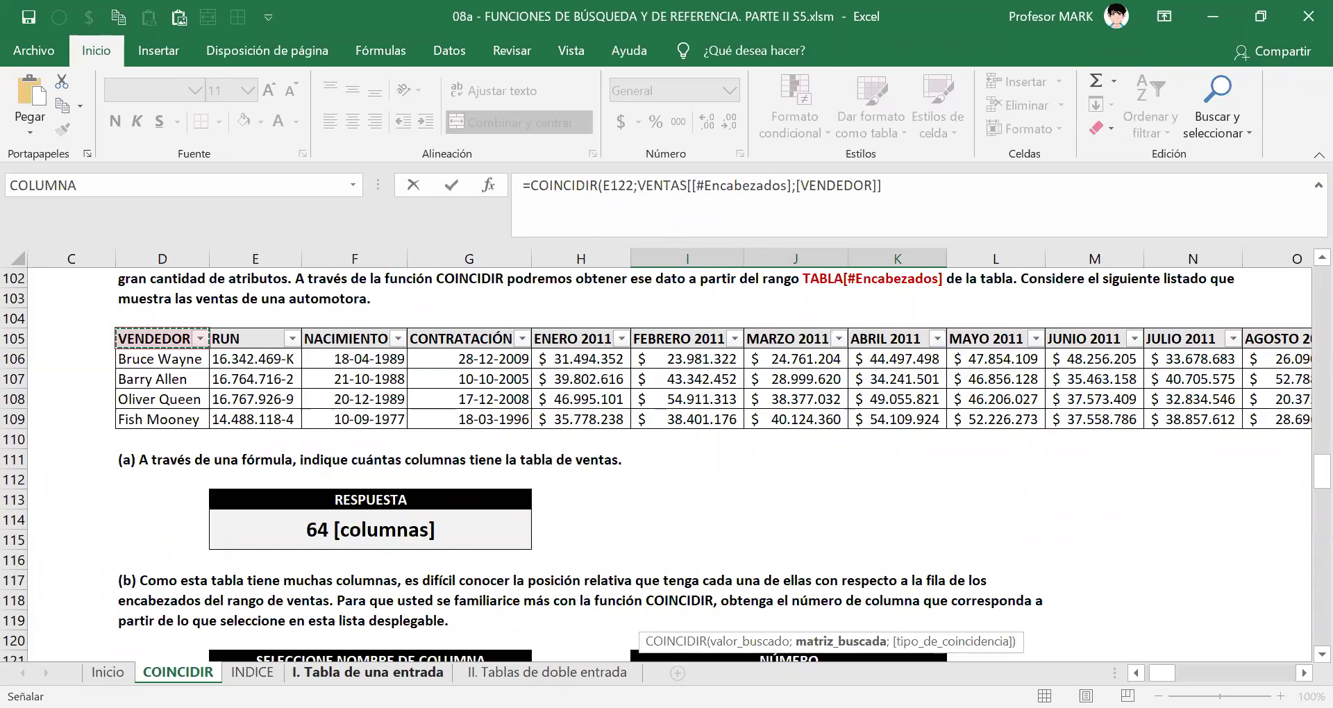
{"action": "key", "text": "ctrl+shift+Right"}
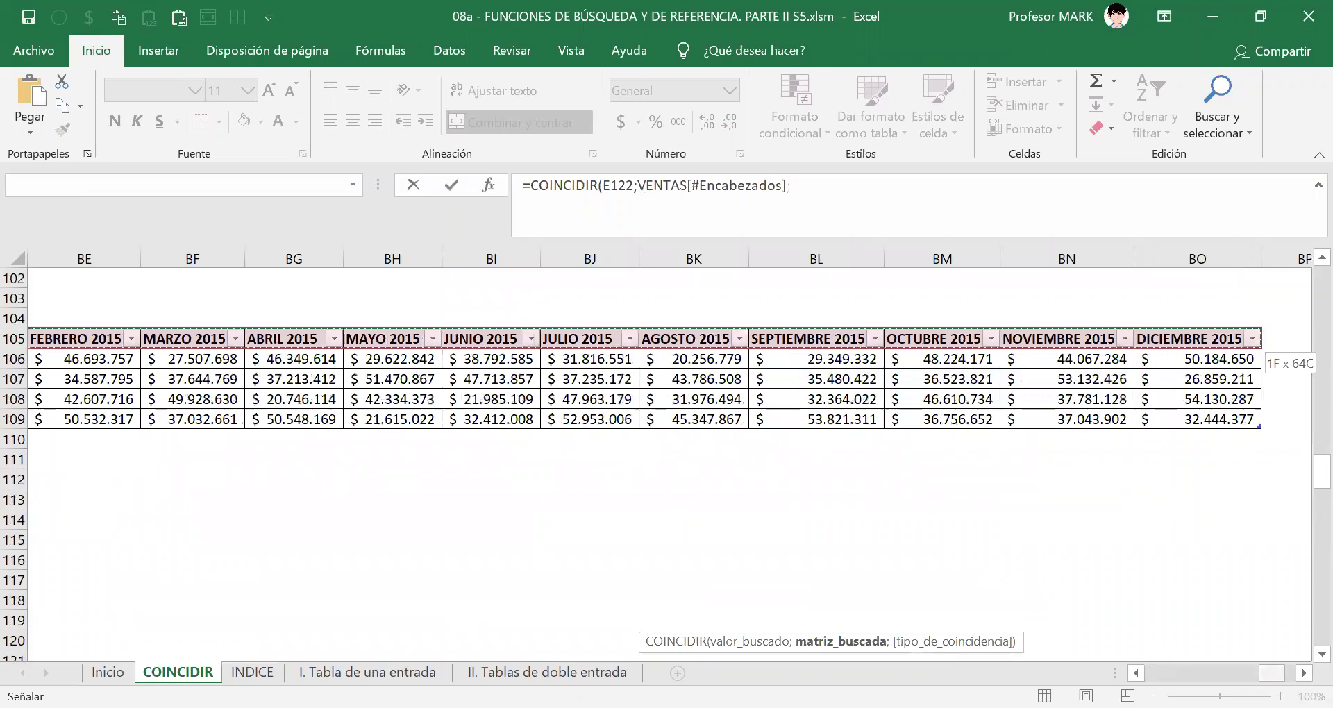
{"action": "key", "text": "ctrl+BackSpace"}
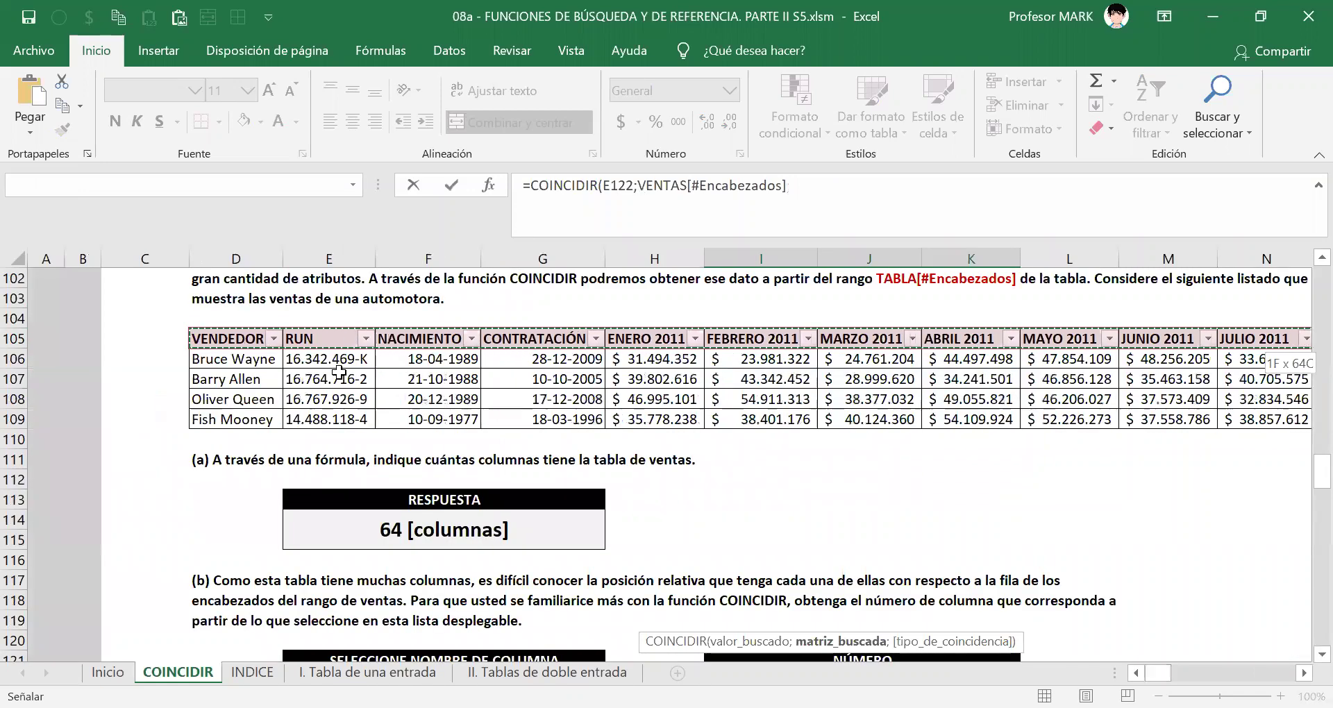
{"action": "mouse_move", "coordinate": [1157, 673]}
{"action": "left_mouse_down"}
{"action": "mouse_move", "coordinate": [1276, 673]}
{"action": "mouse_move", "coordinate": [1157, 672]}
{"action": "left_mouse_up"}
{"action": "scroll", "coordinate": [755, 503], "scroll_direction": "down", "scroll_amount": 2}
{"action": "scroll", "coordinate": [897, 496], "scroll_direction": "down", "scroll_amount": 2}
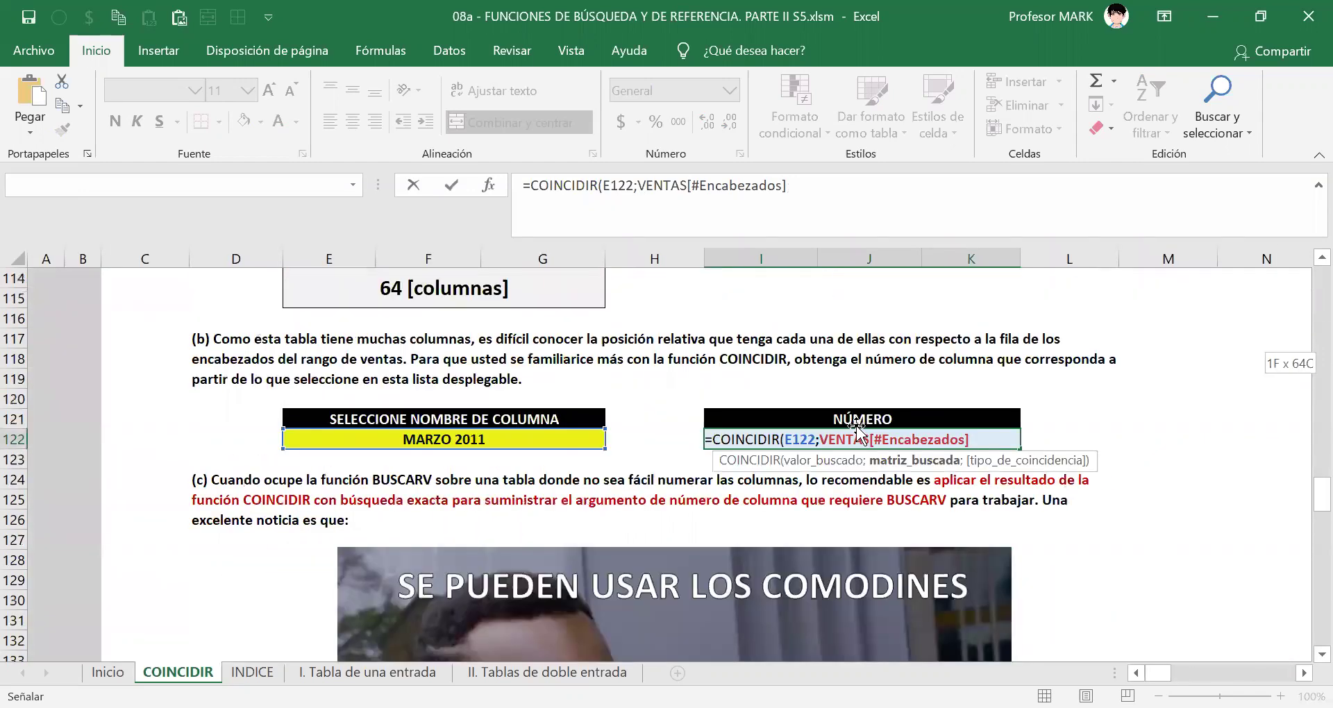
- Complete the formula with match type 0 for an exact match, giving =COINCIDIR(E122;VENTAS[#Encabezados];0), and enter it
{"action": "double_click", "coordinate": [853, 439]}
{"action": "left_click", "coordinate": [870, 438]}
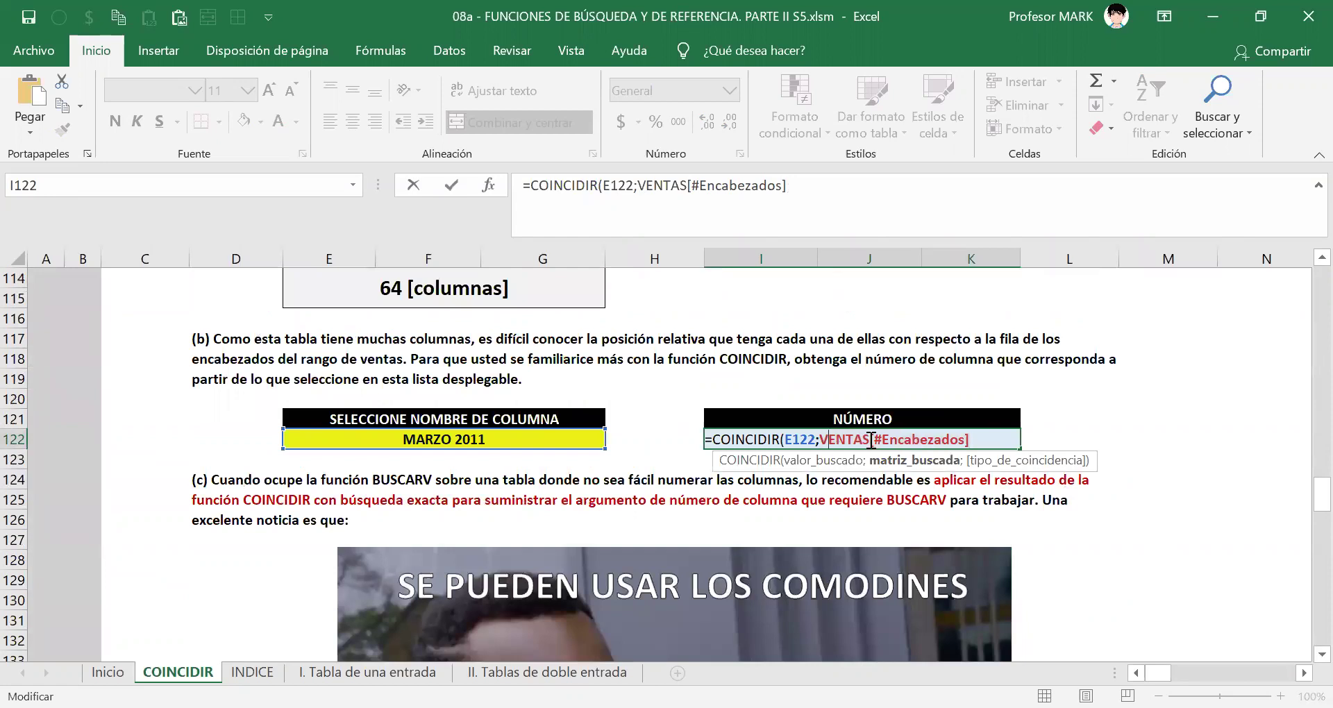
{"action": "left_click", "coordinate": [967, 440]}
{"action": "left_click_drag", "start_coordinate": [877, 439], "coordinate": [961, 448]}
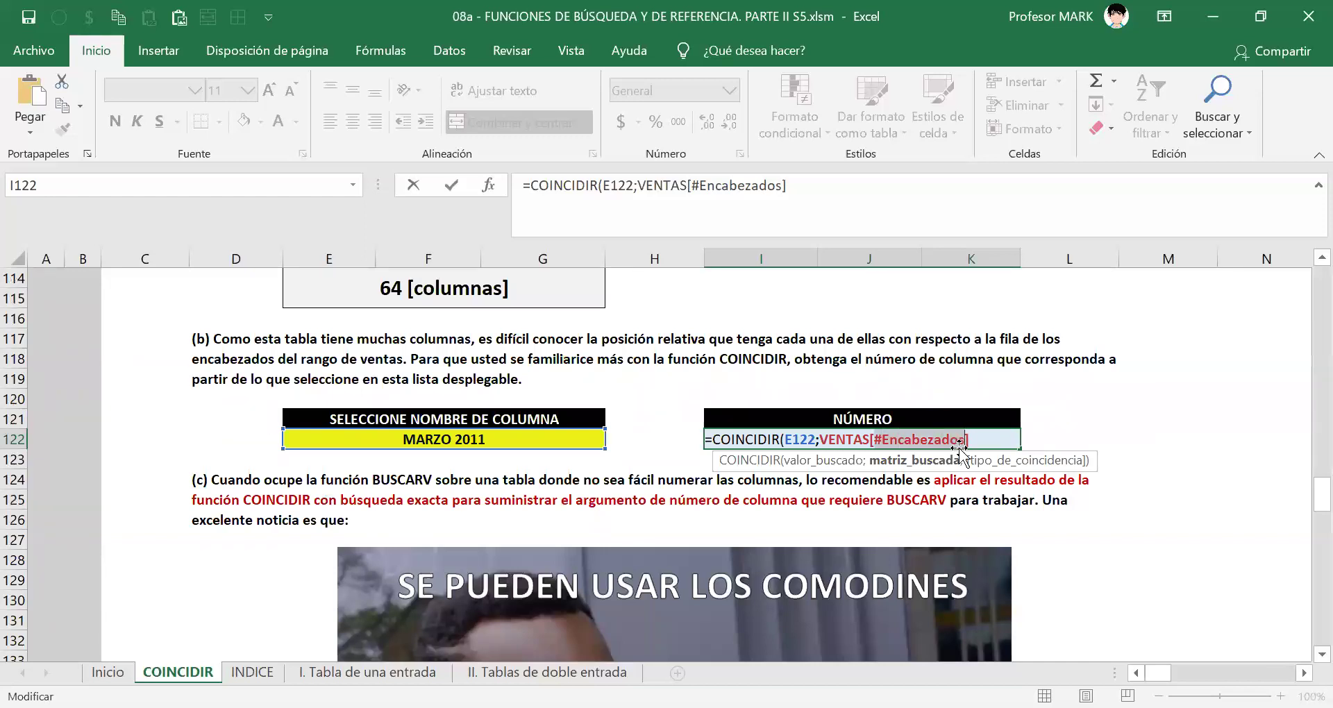
{"action": "left_click", "coordinate": [980, 442]}
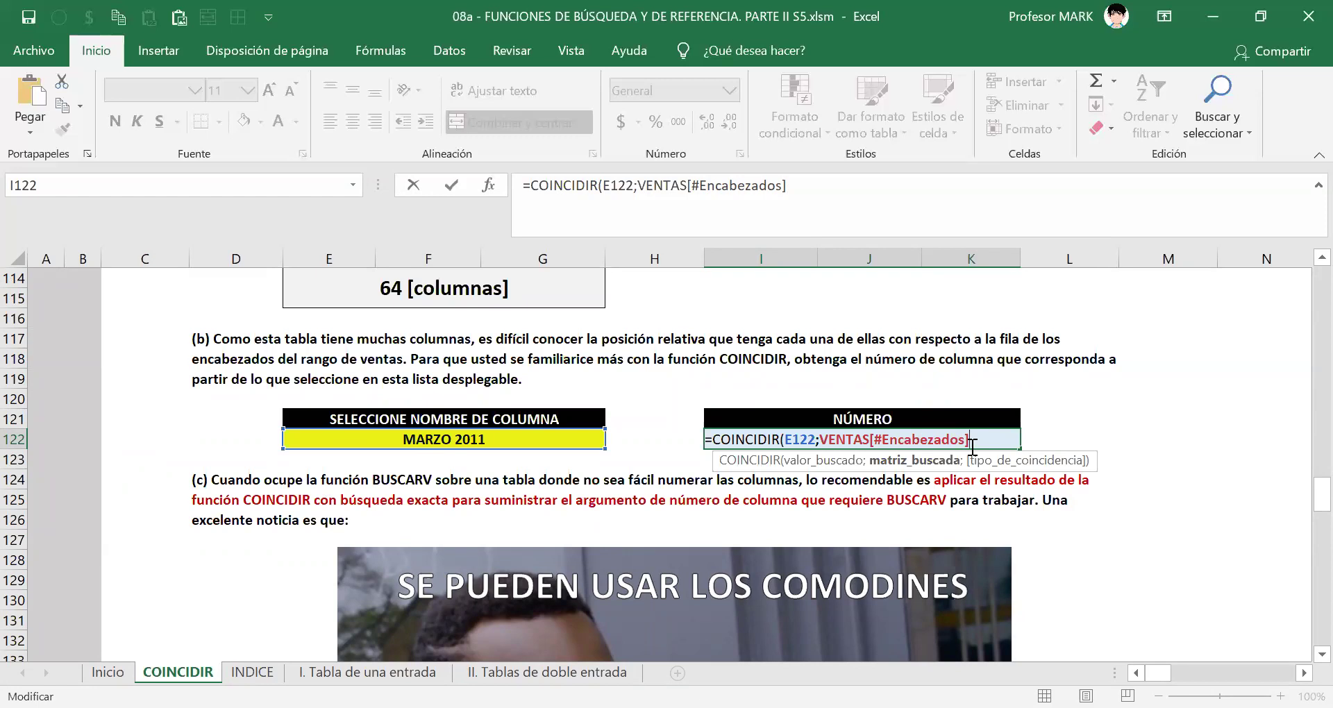
{"action": "type", "text": ";"}
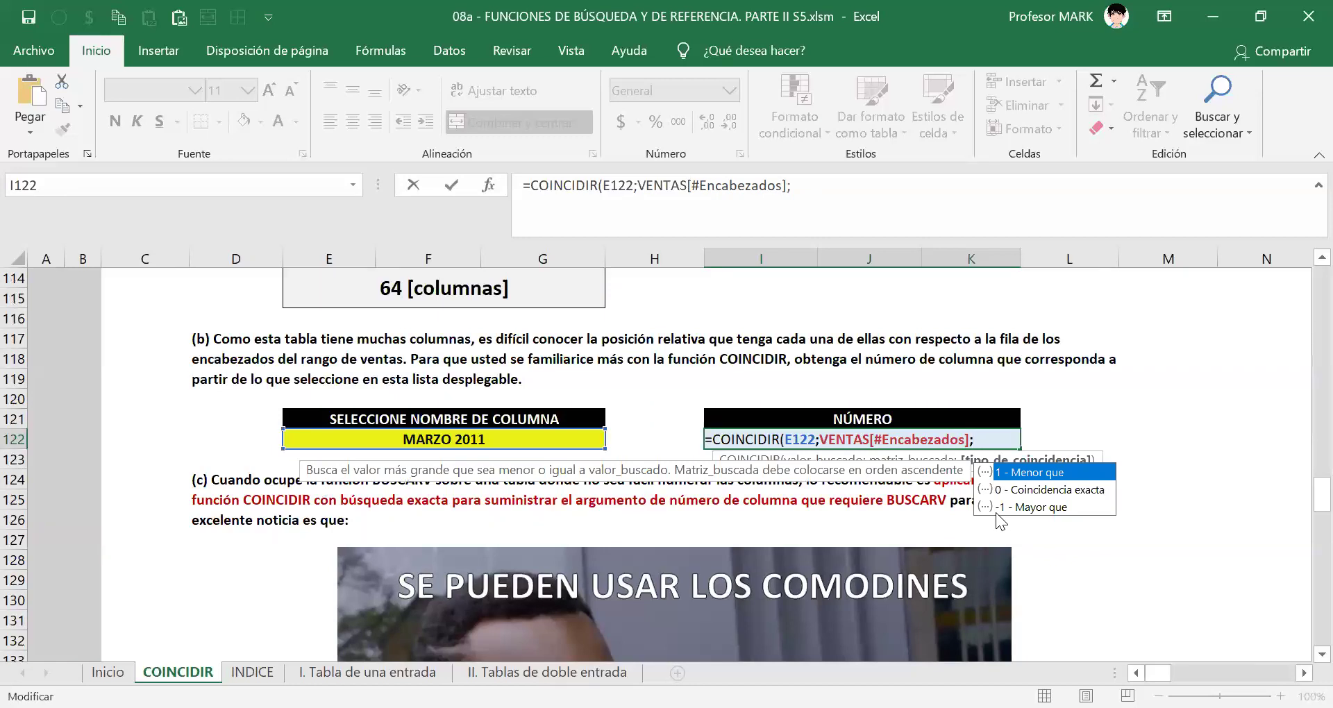
{"action": "key", "text": "Escape"}
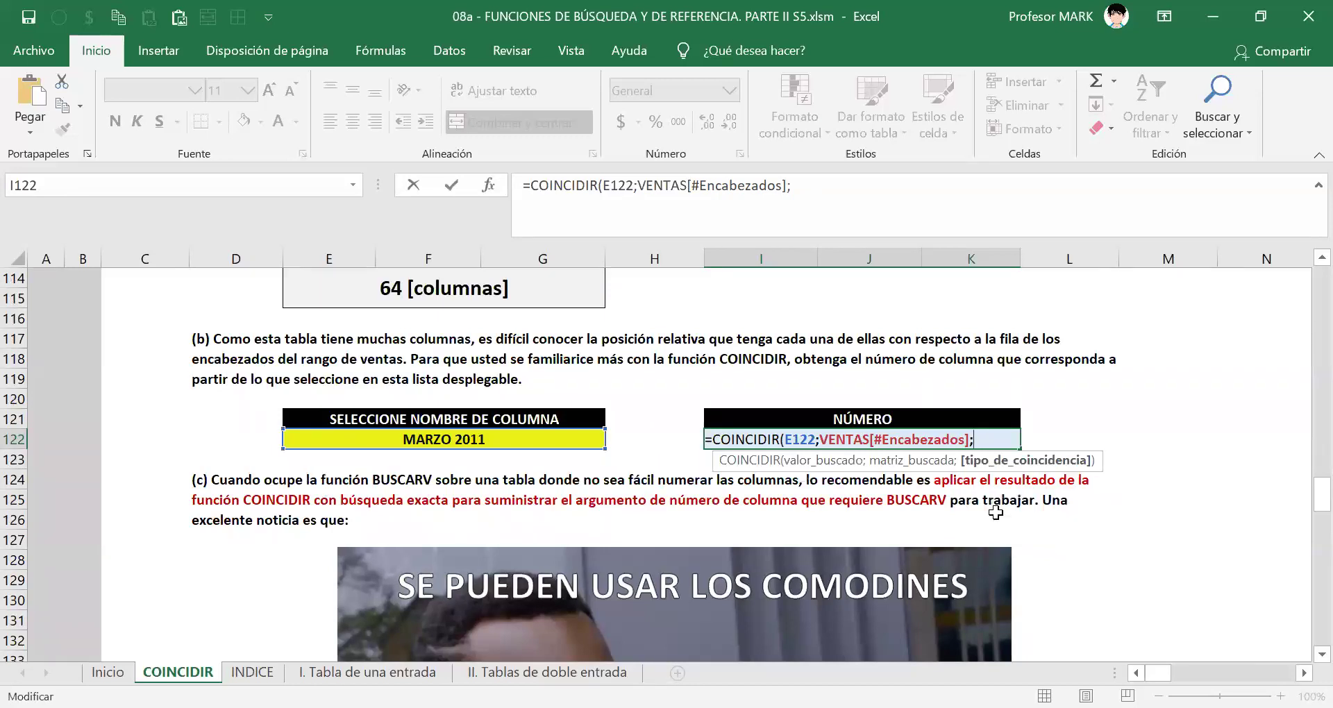
{"action": "type", "text": "0"}
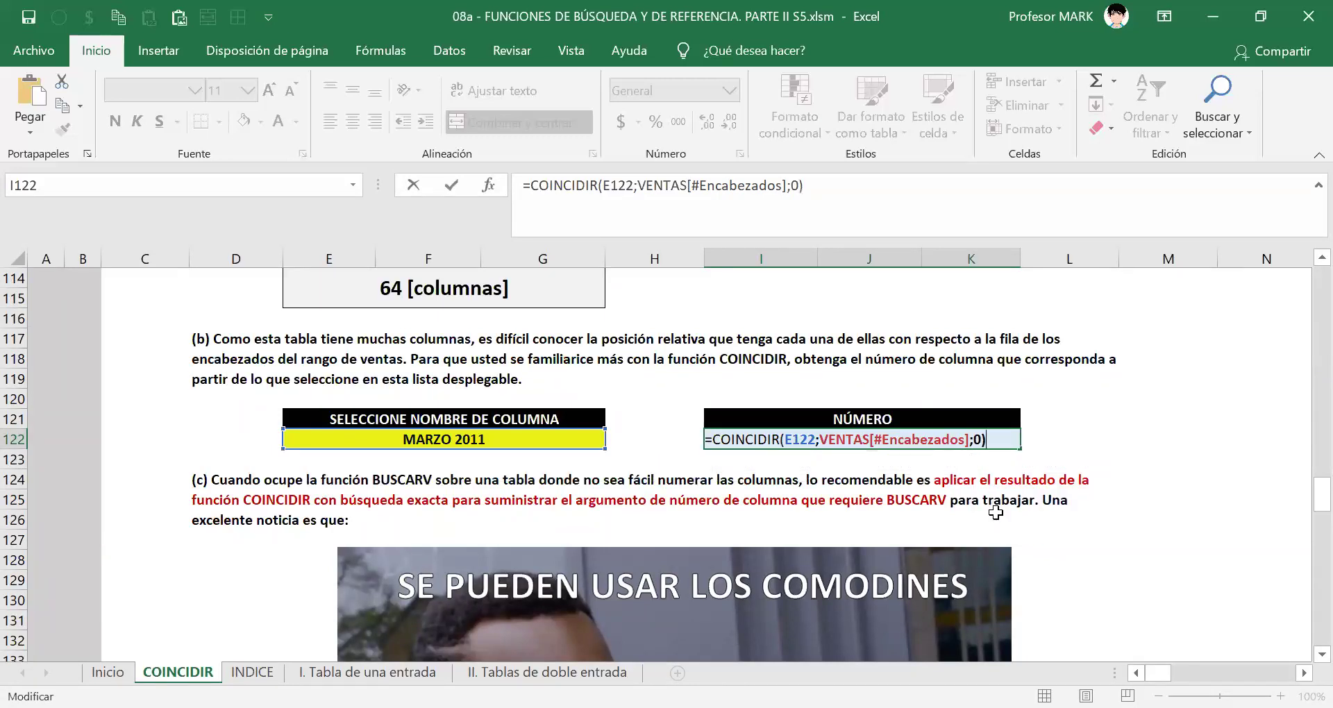
{"action": "key", "text": "Return"}
- Review the COINCIDIR formula in I122 and the arguments it uses
{"action": "double_click", "coordinate": [870, 438]}
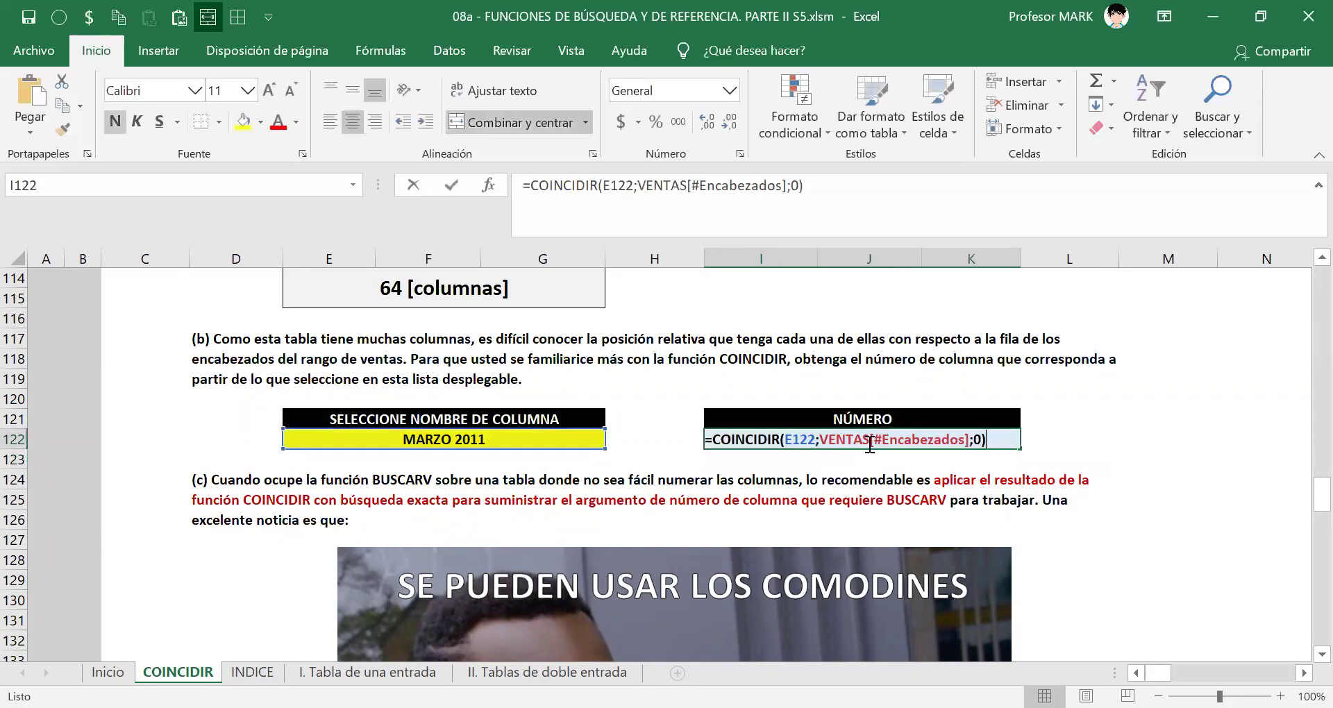
{"action": "left_click_drag", "start_coordinate": [705, 438], "coordinate": [1040, 441]}
{"action": "key", "text": "Return"}
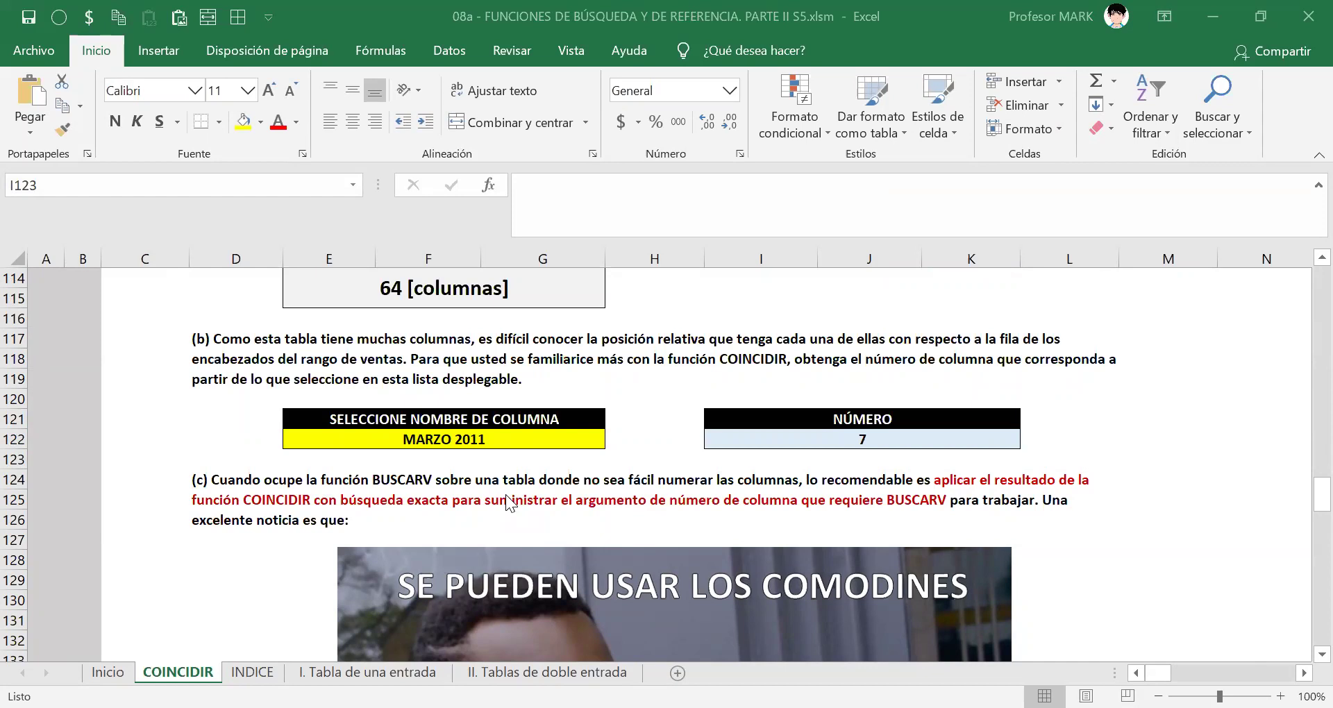
{"action": "left_click", "coordinate": [783, 439]}
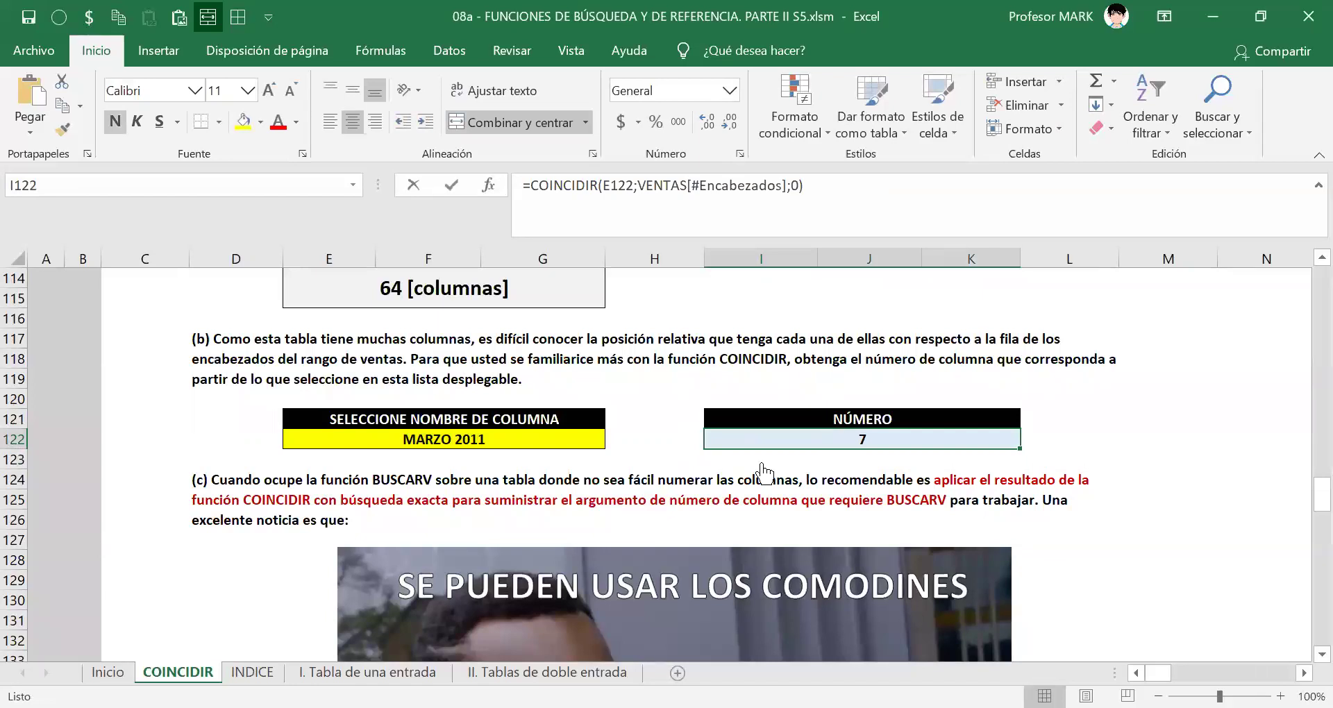
{"action": "key", "text": "F2"}
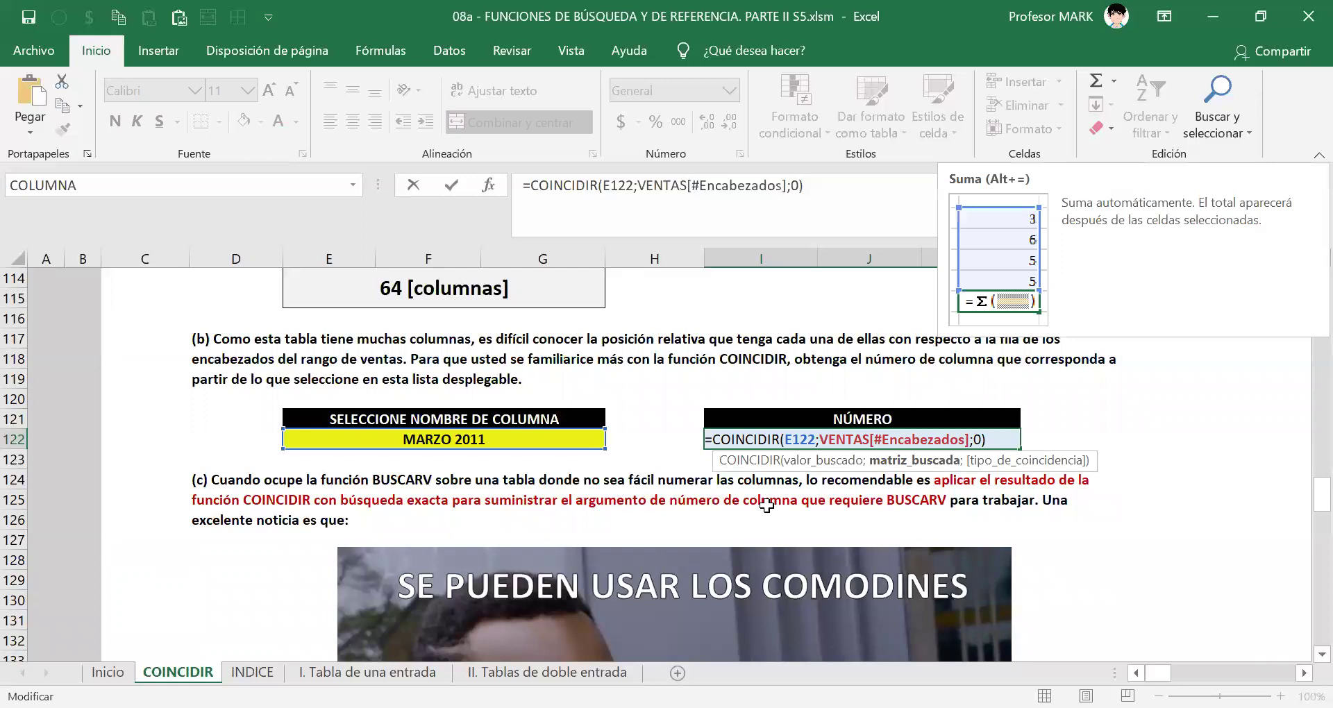
{"action": "left_click", "coordinate": [809, 441]}
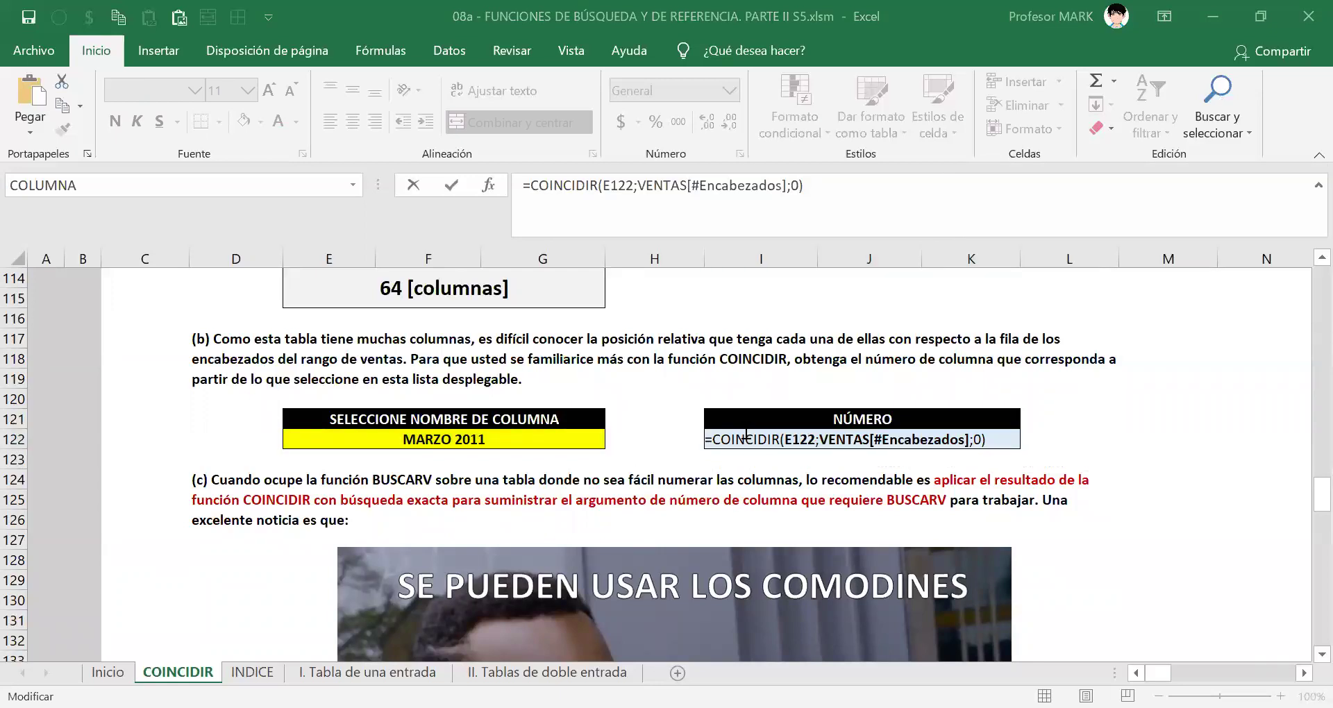
- Test the formula by choosing FEBRERO 2015 as the column name in E122 and check the NÚMERO cell
{"action": "left_click", "coordinate": [526, 435]}
{"action": "left_click", "coordinate": [614, 440]}
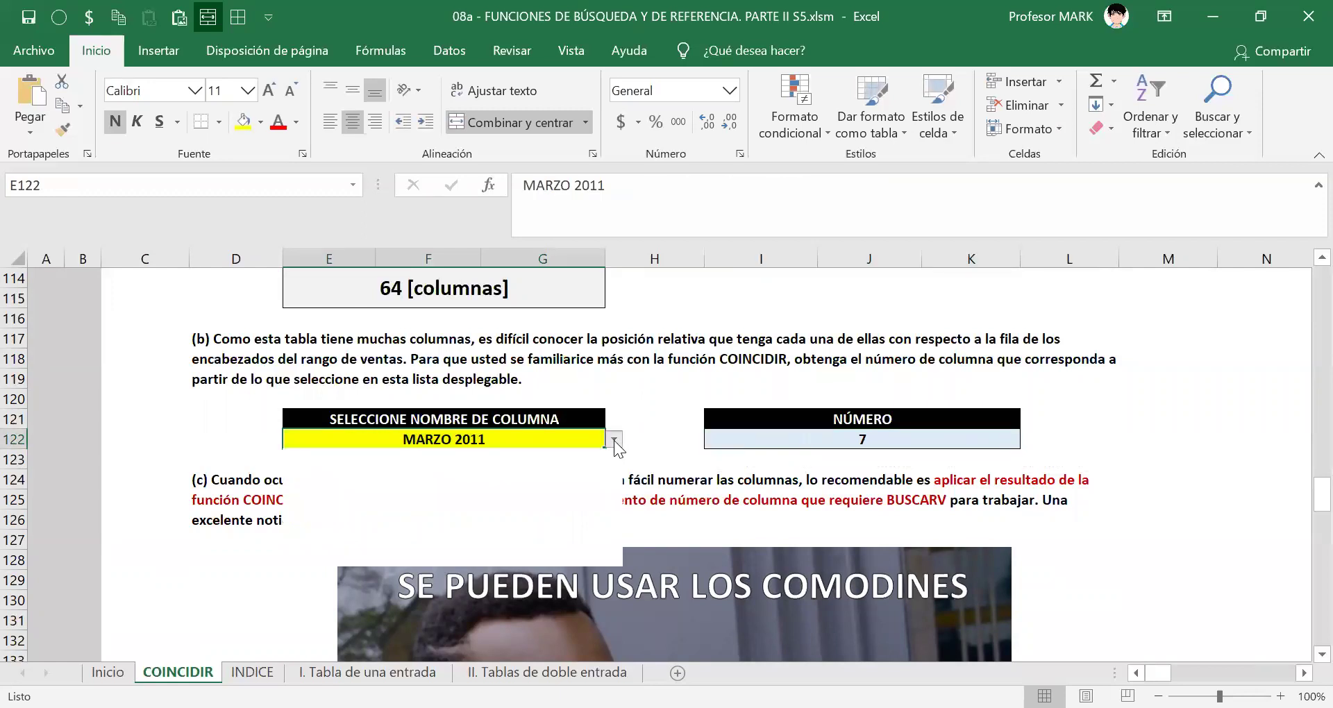
{"action": "left_click_drag", "start_coordinate": [611, 488], "coordinate": [611, 531]}
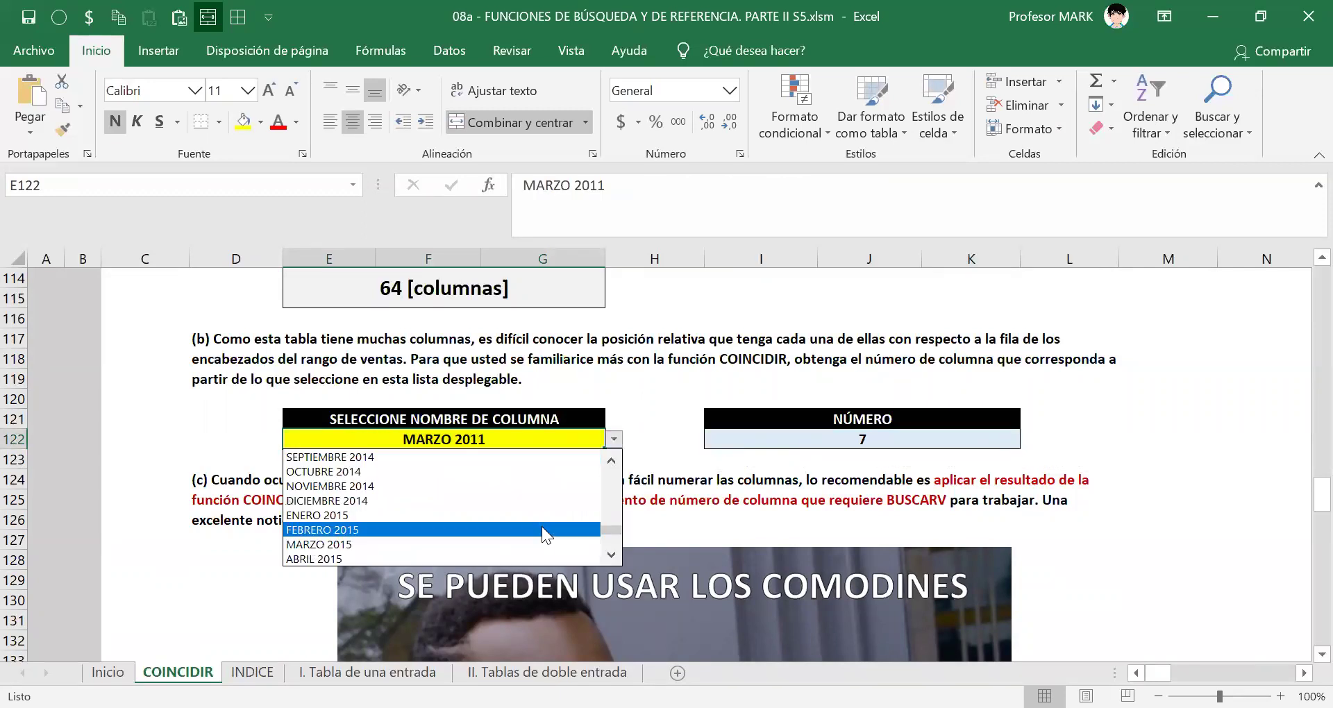
{"action": "left_click", "coordinate": [542, 526]}
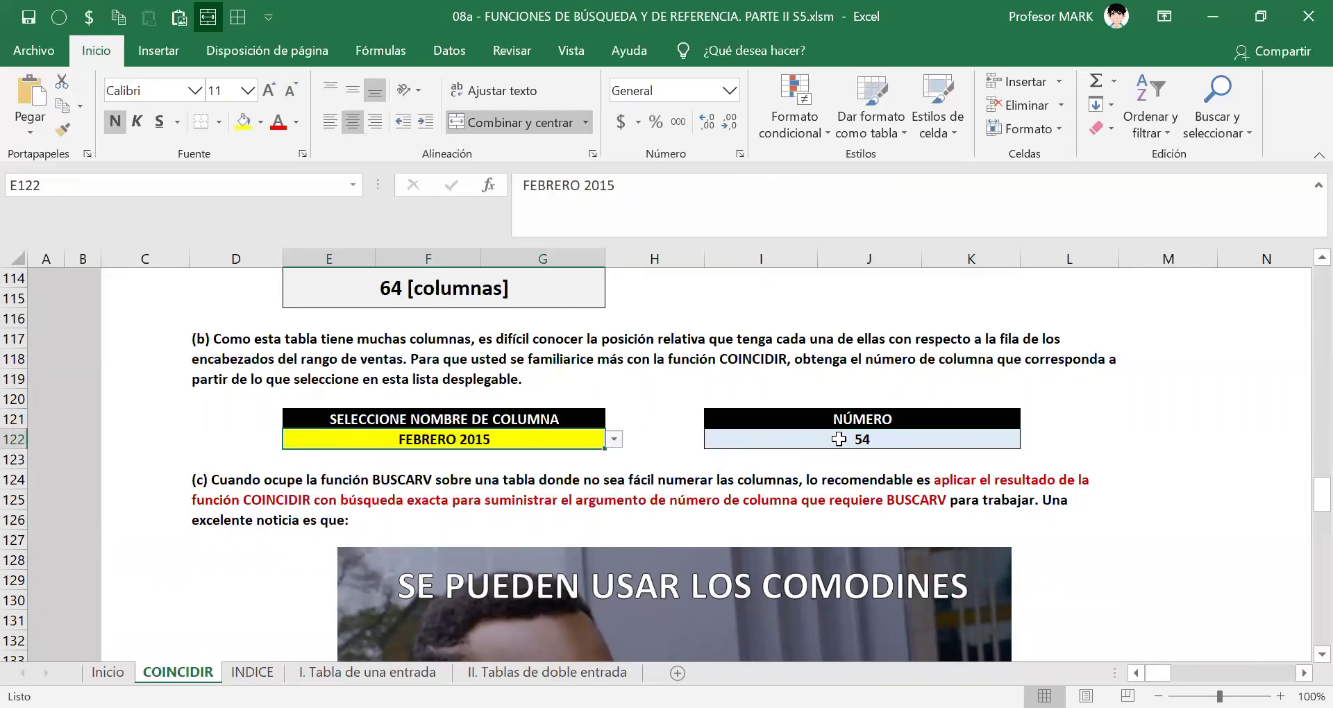
{"action": "left_click", "coordinate": [889, 435]}
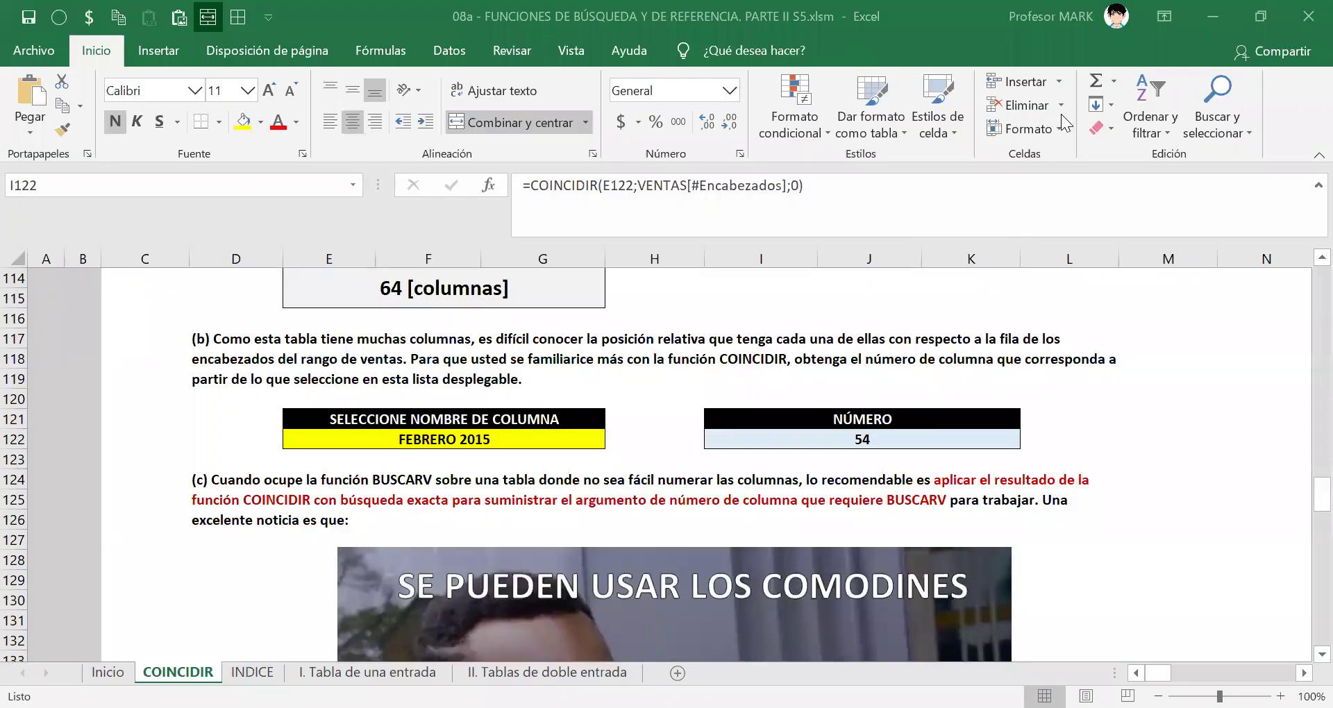
{"action": "left_click", "coordinate": [806, 439]}
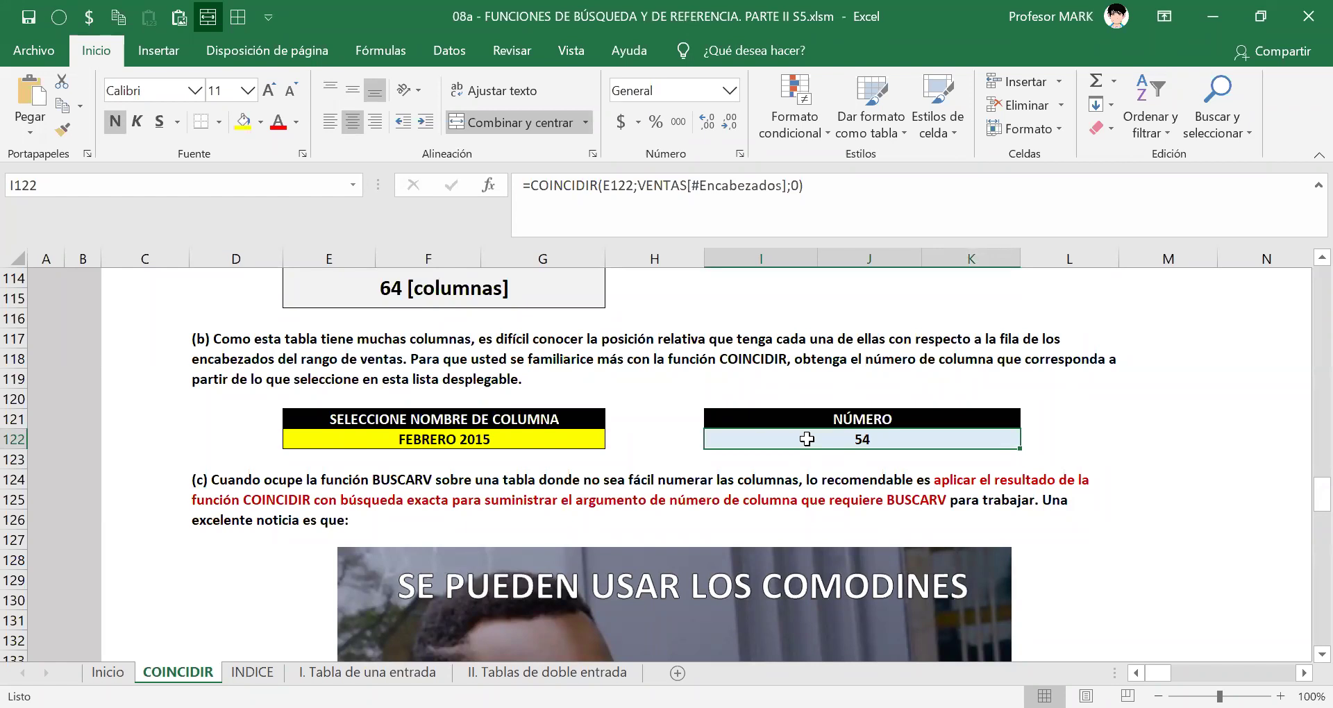
- Clear the column name in E122 and wrap the I122 formula in SI.ERROR with "" as the error value
{"action": "left_click", "coordinate": [480, 440]}
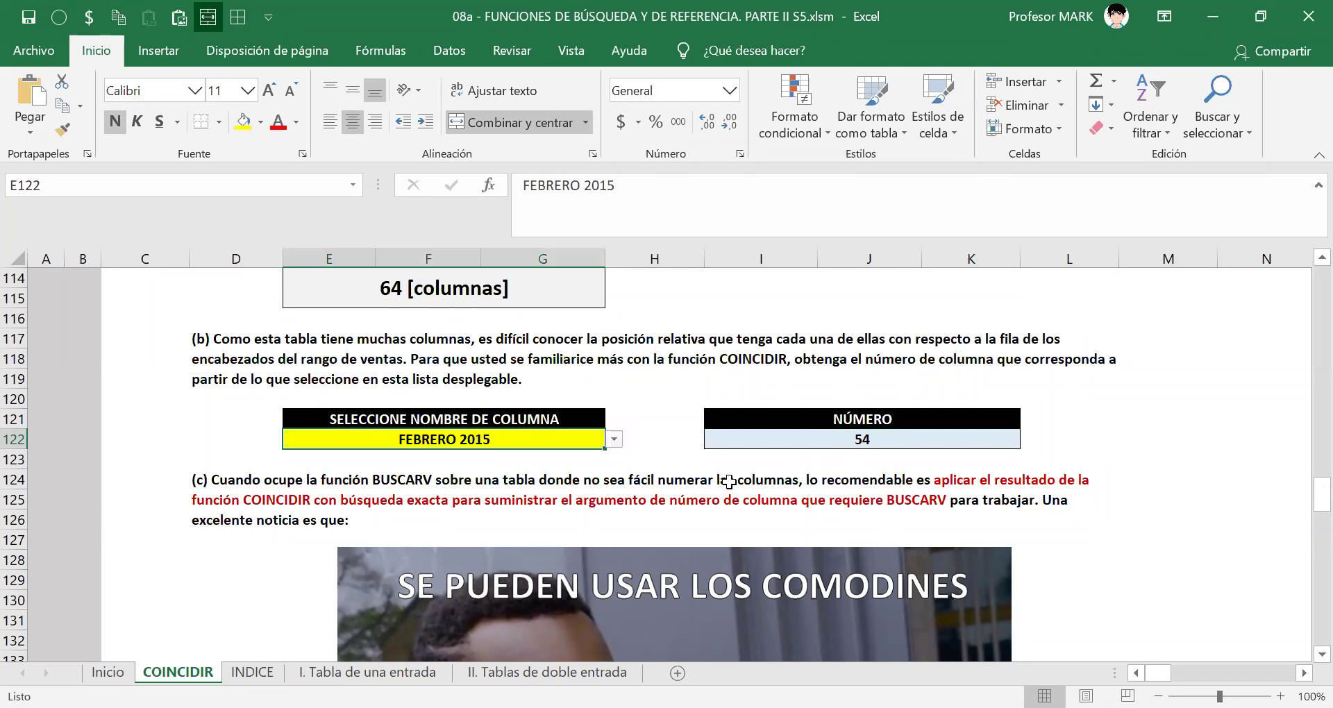
{"action": "key", "text": "Delete"}
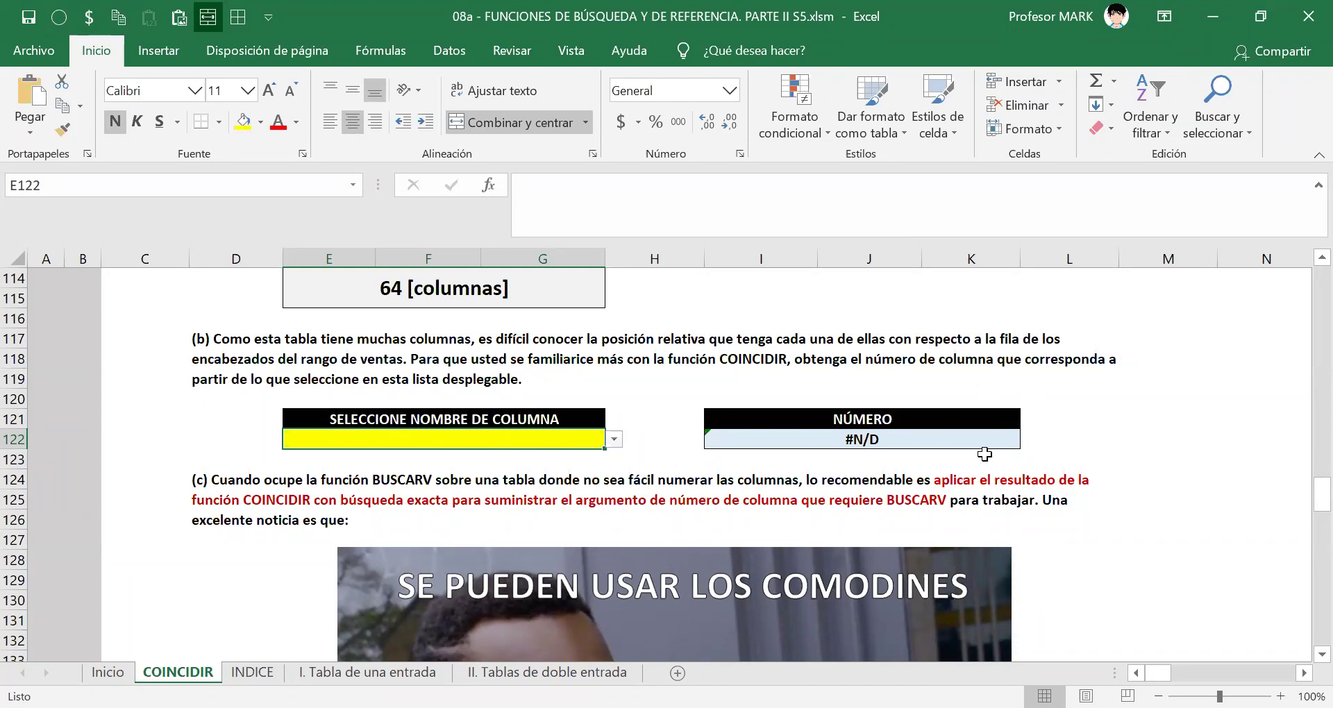
{"action": "double_click", "coordinate": [822, 436]}
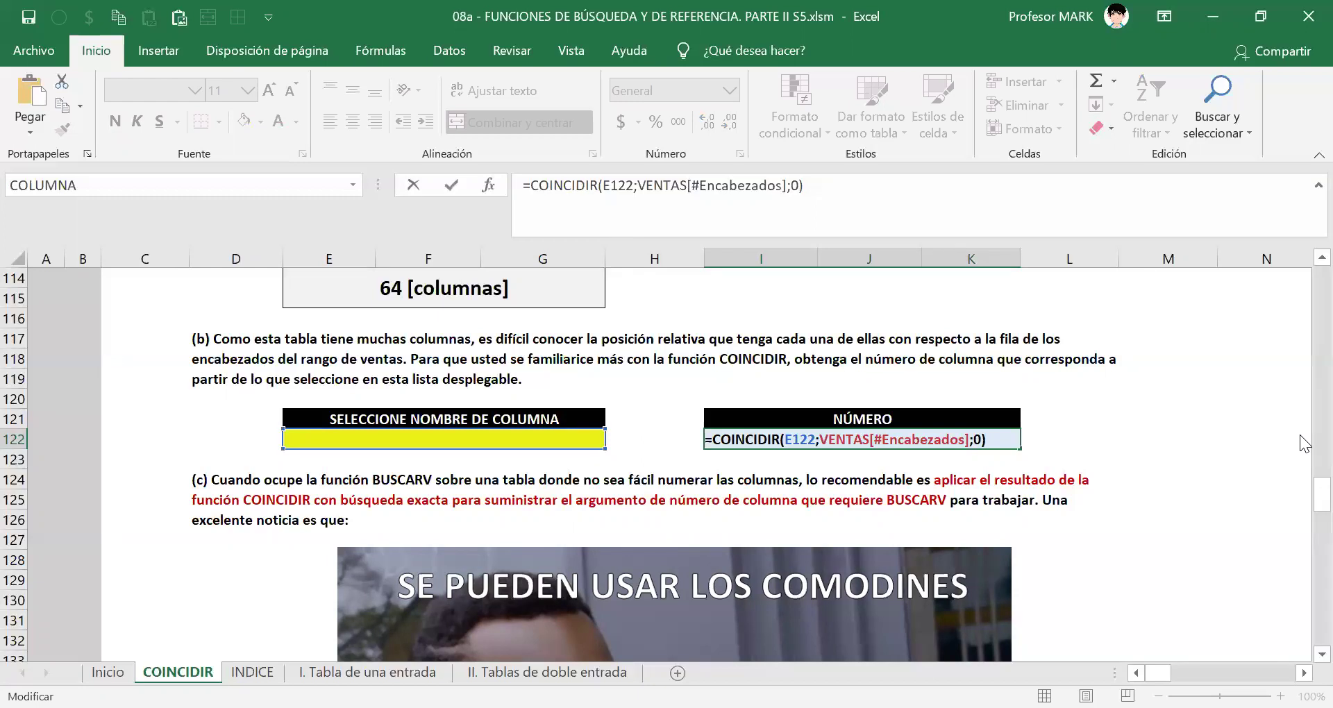
{"action": "type", "text": "si.e"}
{"action": "key", "text": "Tab"}
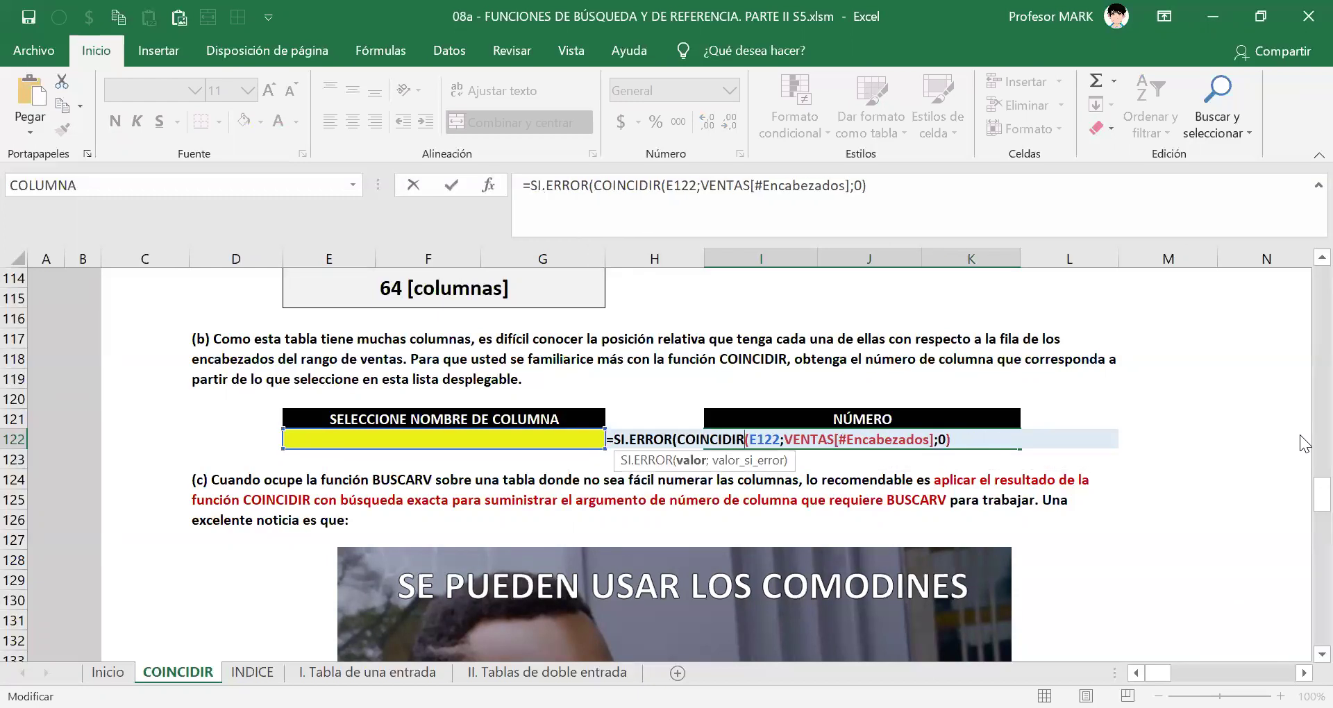
{"action": "type", "text": ";\"\")"}
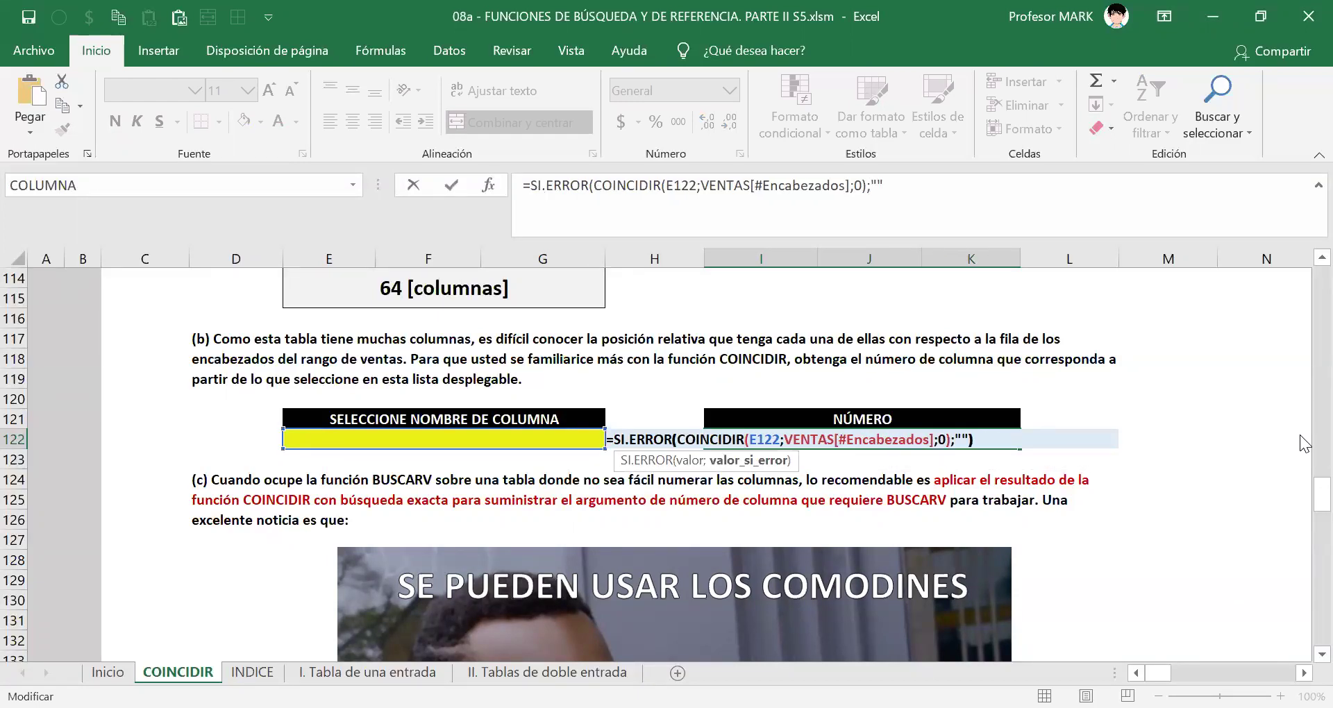
{"action": "key", "text": "Return"}
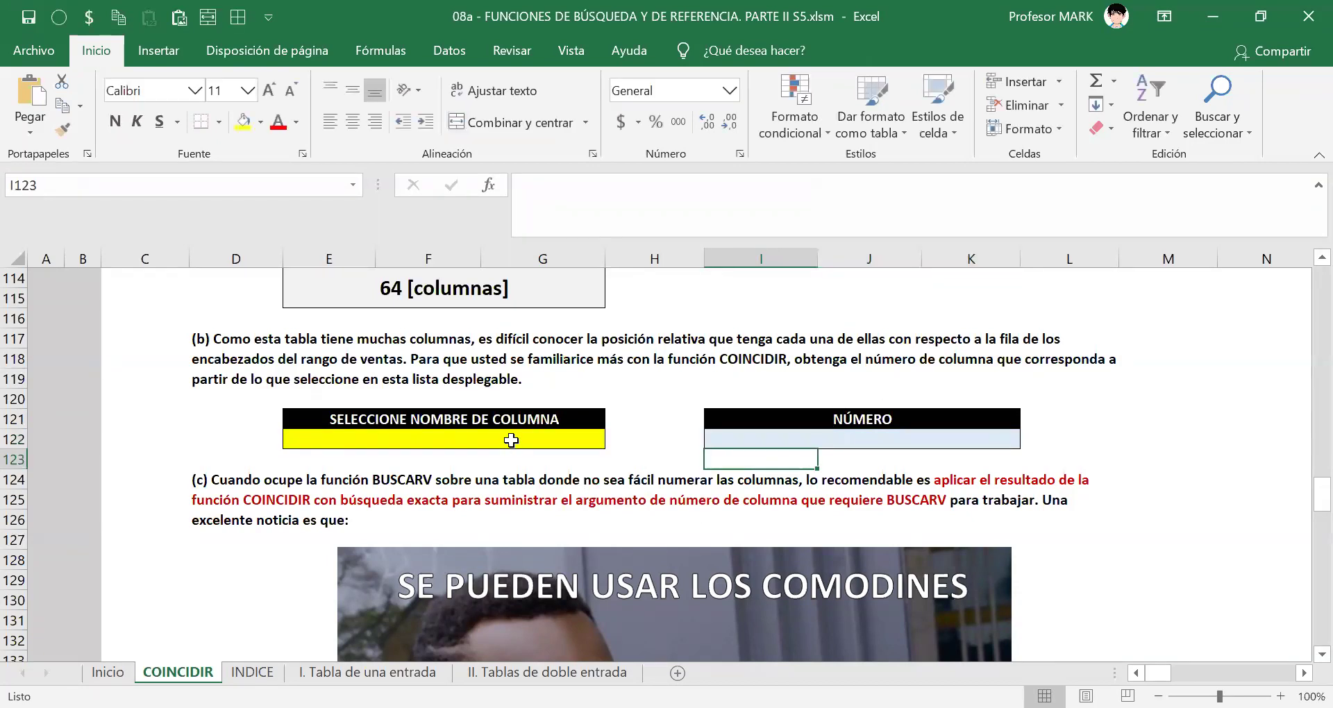
- Choose AGOSTO 2013 as the column name in E122 to test the error-handled formula, and save the workbook
{"action": "left_click", "coordinate": [590, 440]}
{"action": "left_click", "coordinate": [614, 439]}
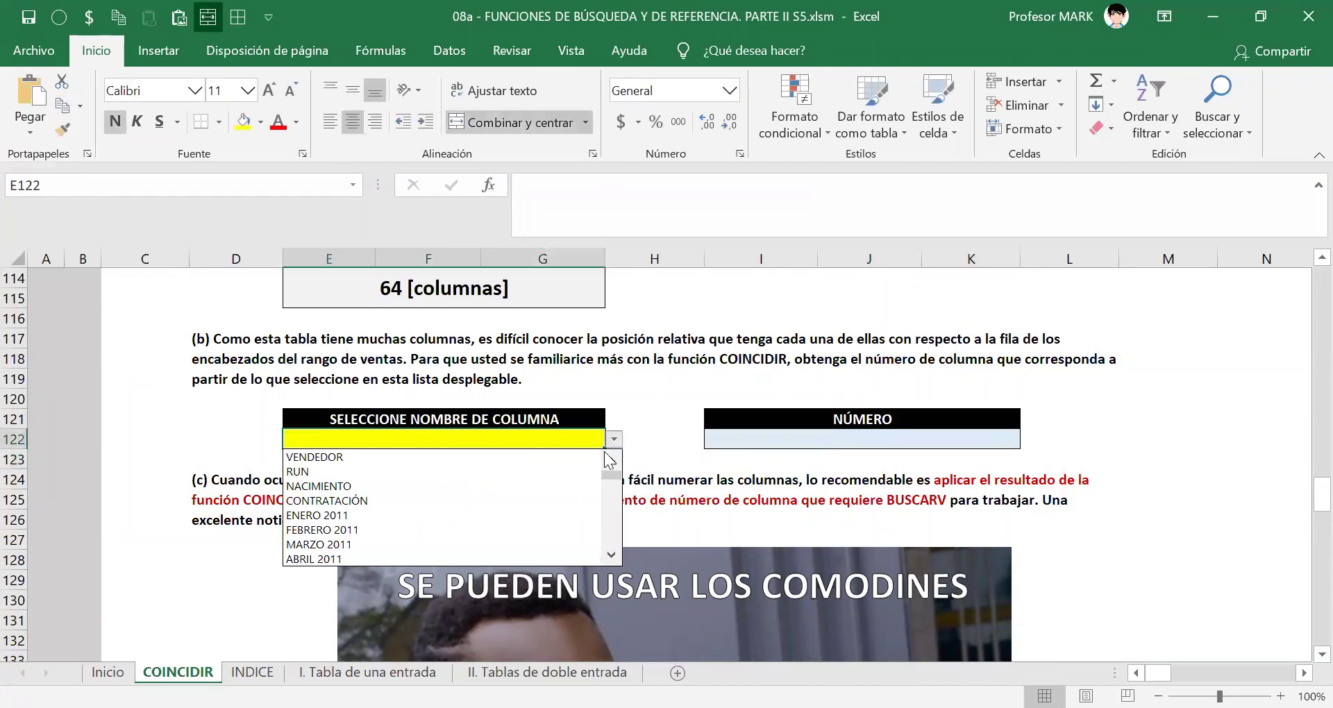
{"action": "left_click_drag", "start_coordinate": [612, 471], "coordinate": [532, 505]}
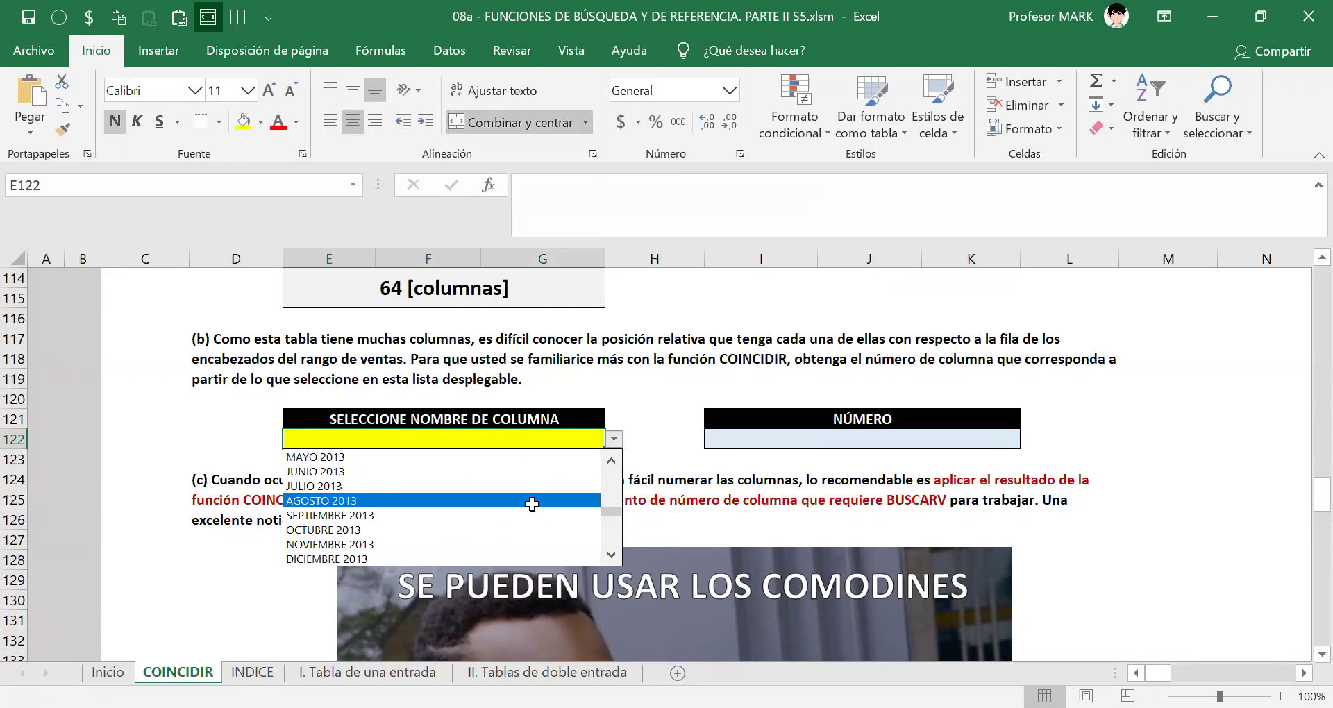
{"action": "left_click", "coordinate": [531, 503]}
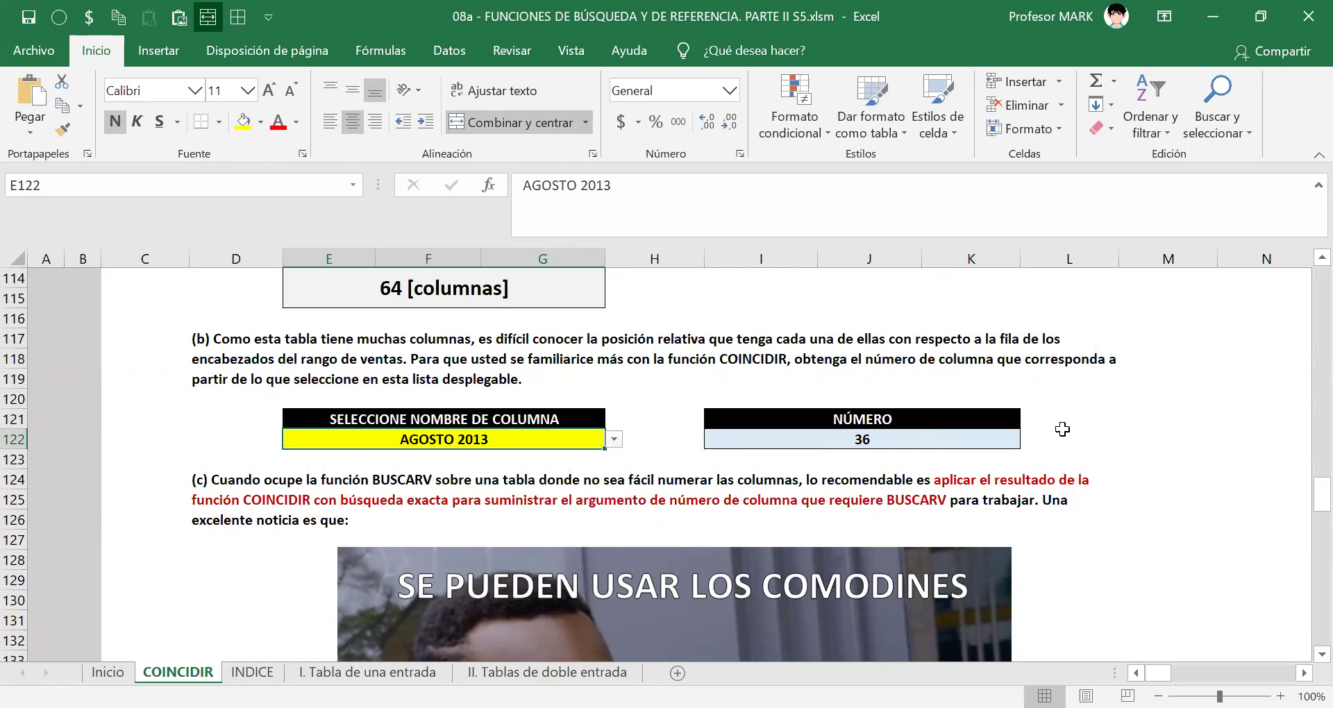
{"action": "left_click", "coordinate": [29, 17]}
{"action": "left_click", "coordinate": [29, 18]}
- Read exercise (c) and its DATO A BUSCAR table on combining BUSCARV with COINCIDIR and wildcards
{"action": "scroll", "coordinate": [1080, 398], "scroll_direction": "down", "scroll_amount": 2}
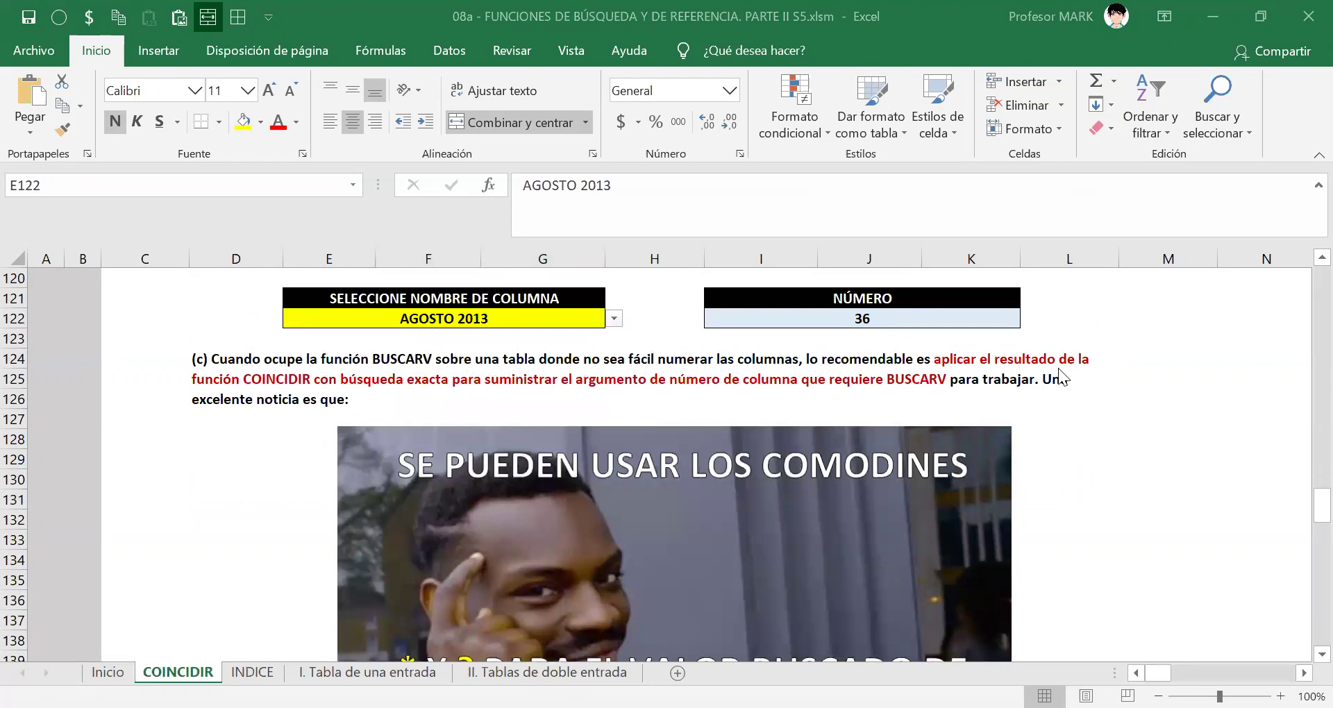
{"action": "scroll", "coordinate": [1058, 367], "scroll_direction": "down", "scroll_amount": 2}
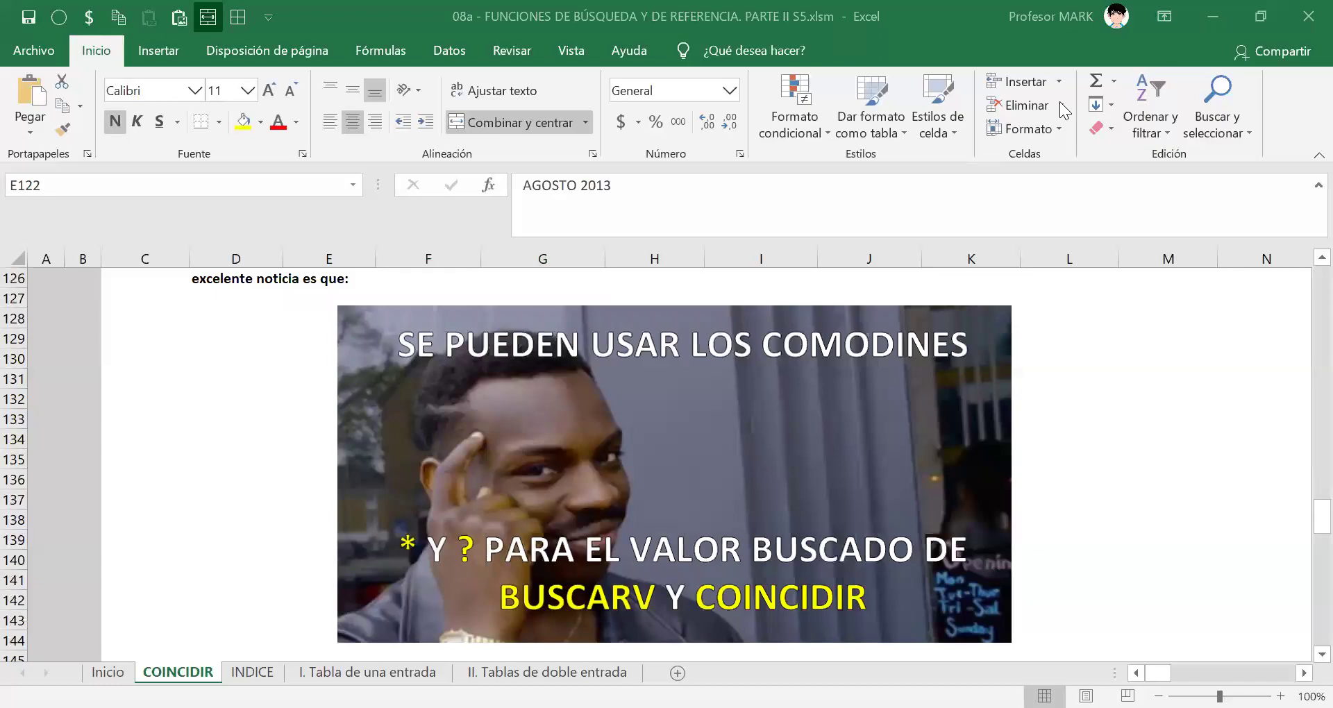
{"action": "scroll", "coordinate": [147, 493], "scroll_direction": "down", "scroll_amount": 1}
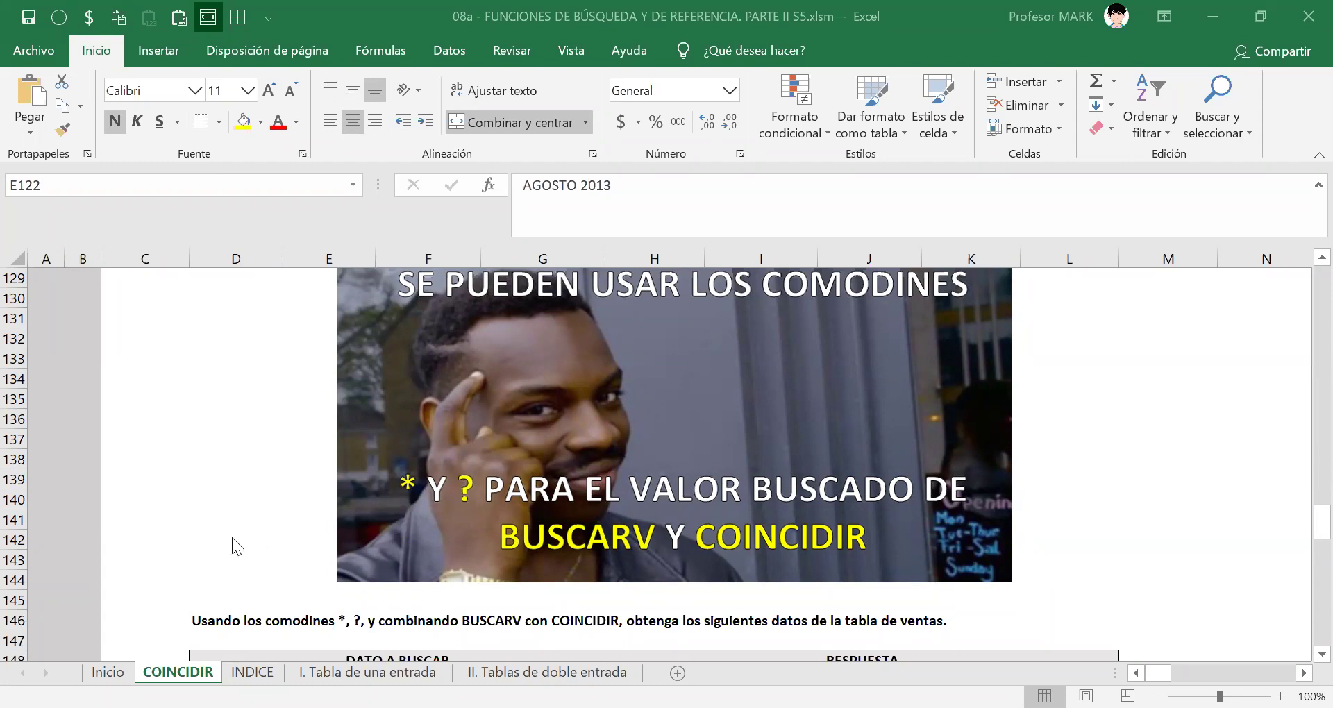
{"action": "scroll", "coordinate": [233, 539], "scroll_direction": "down", "scroll_amount": 3}
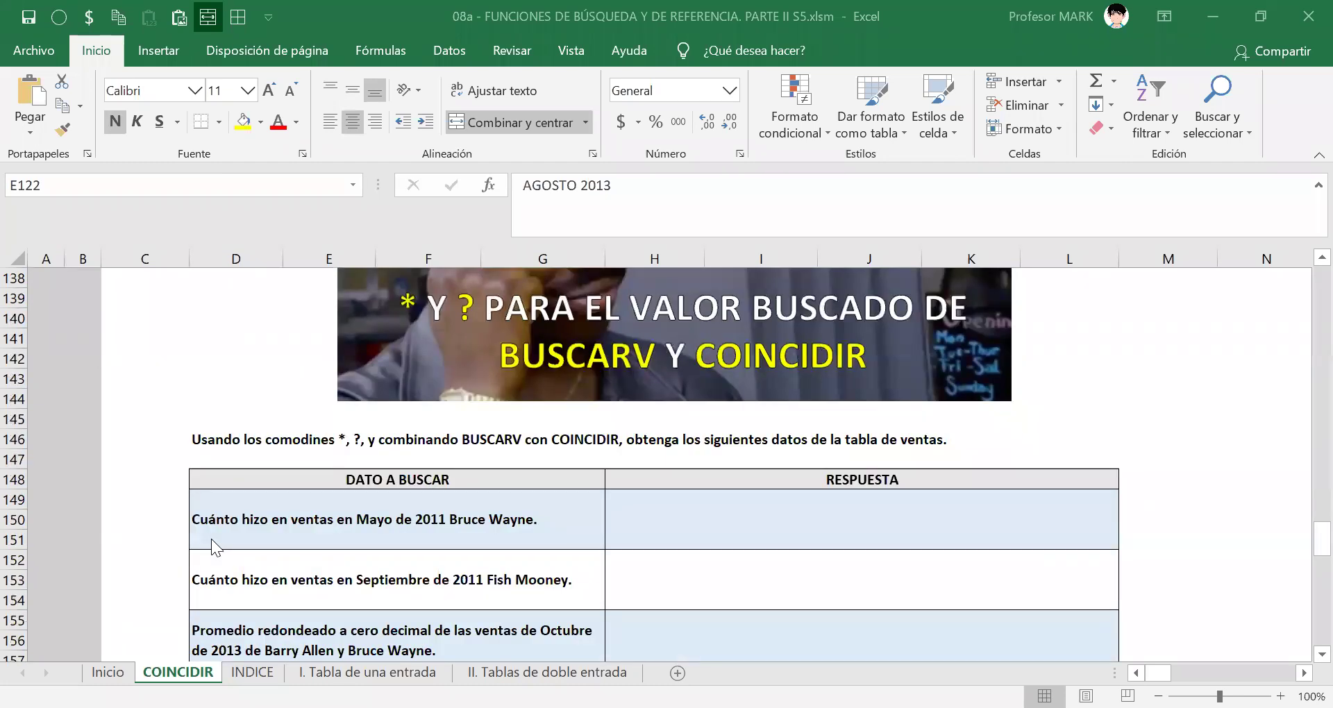
{"action": "scroll", "coordinate": [211, 539], "scroll_direction": "down", "scroll_amount": 1}
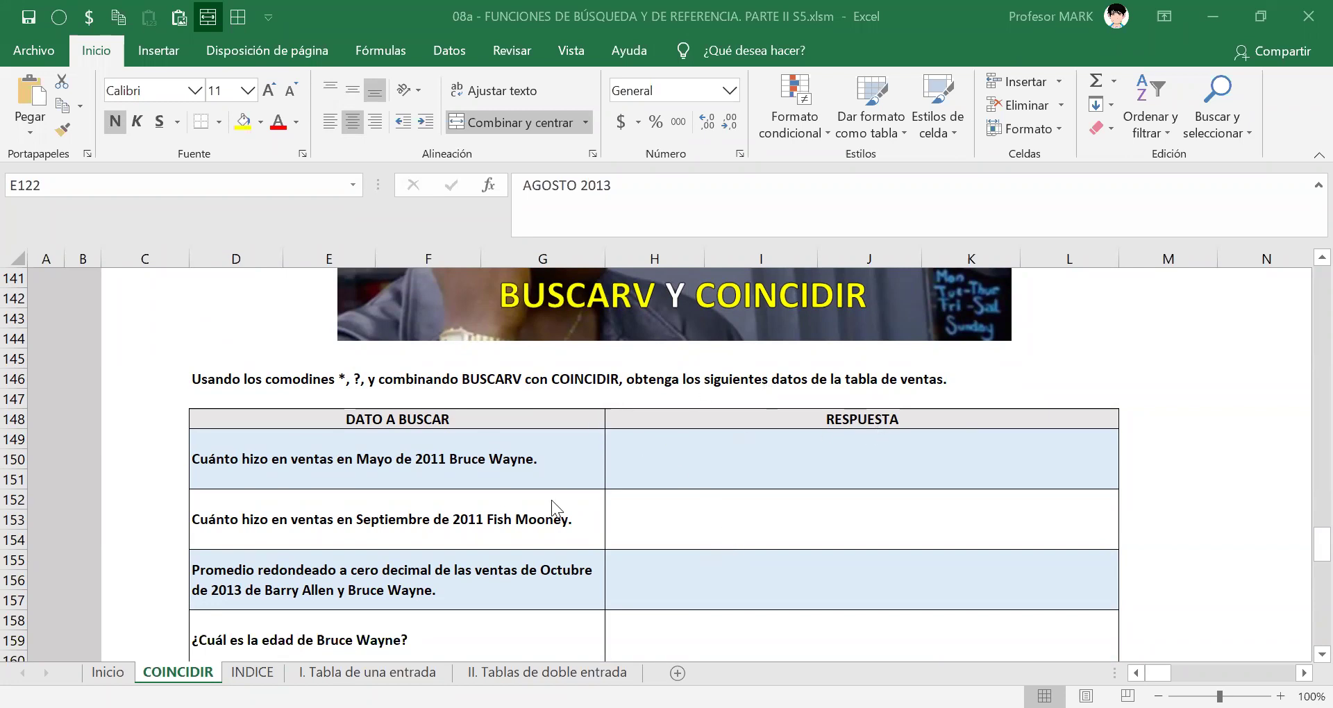
{"action": "scroll", "coordinate": [587, 507], "scroll_direction": "down", "scroll_amount": 3}
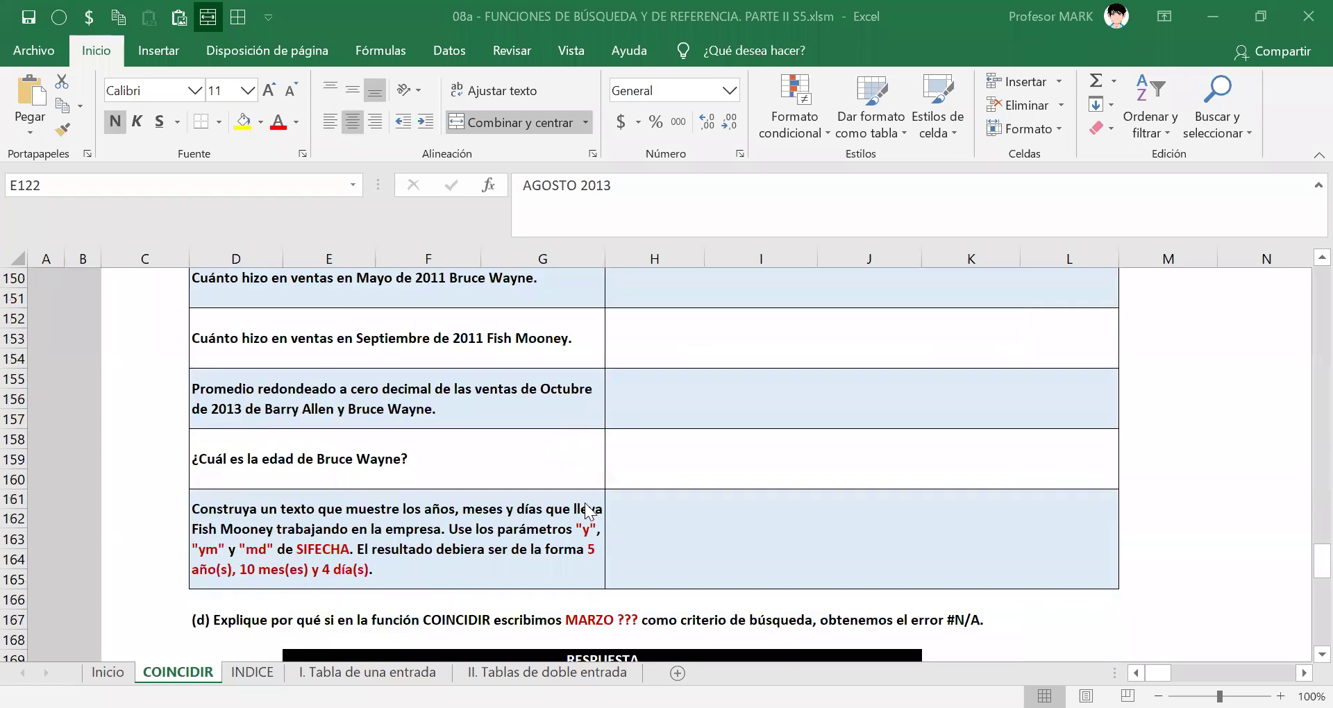
{"action": "scroll", "coordinate": [587, 510], "scroll_direction": "up", "scroll_amount": 2}
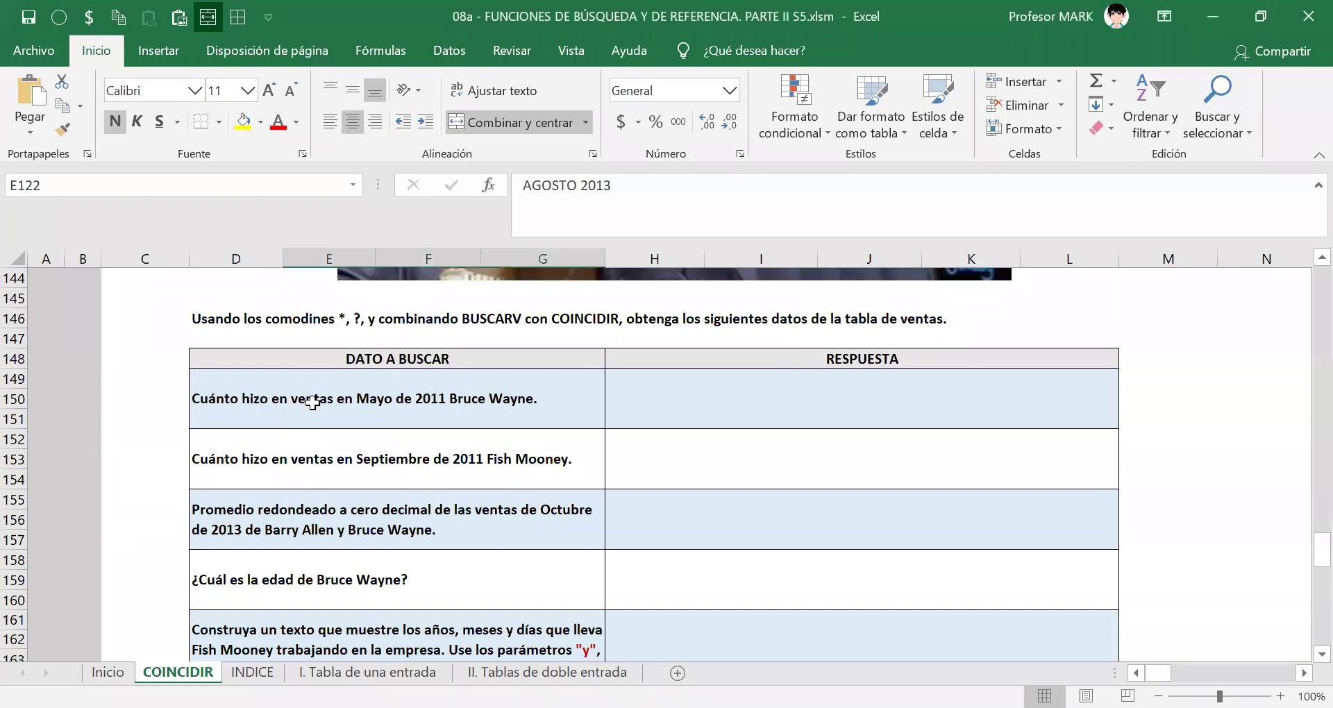
{"action": "left_click", "coordinate": [315, 402]}
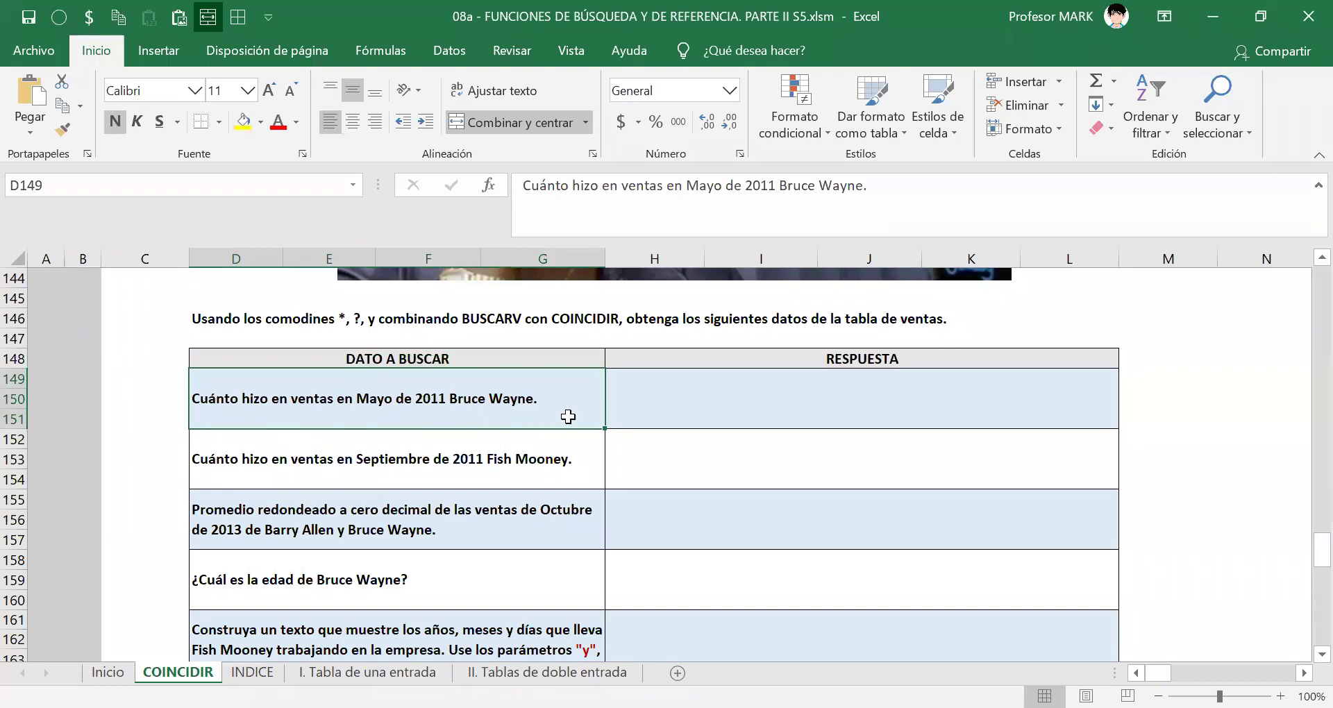
{"action": "left_click", "coordinate": [680, 409]}
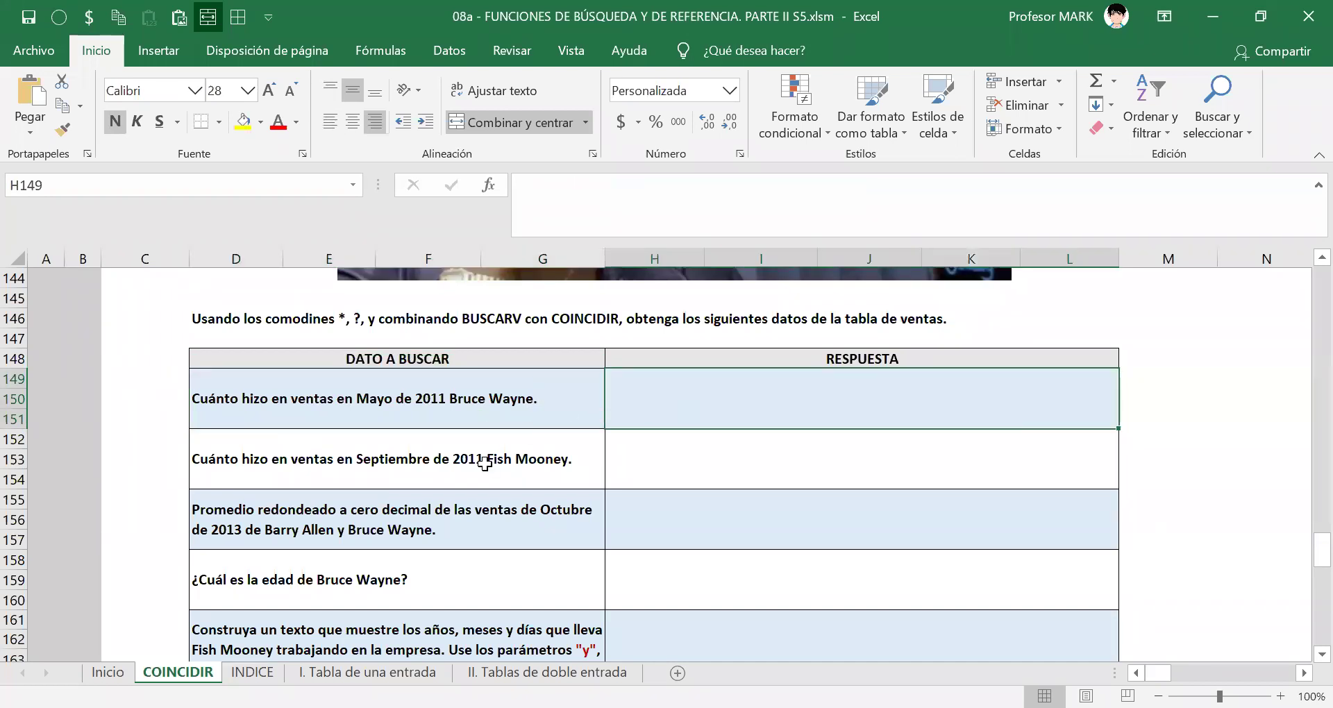
- Locate the MAYO 2011 column in the sales table, following row 106 and the headers starting from VENDEDOR
{"action": "scroll", "coordinate": [482, 465], "scroll_direction": "up", "scroll_amount": 5}
{"action": "scroll", "coordinate": [472, 486], "scroll_direction": "up", "scroll_amount": 10}
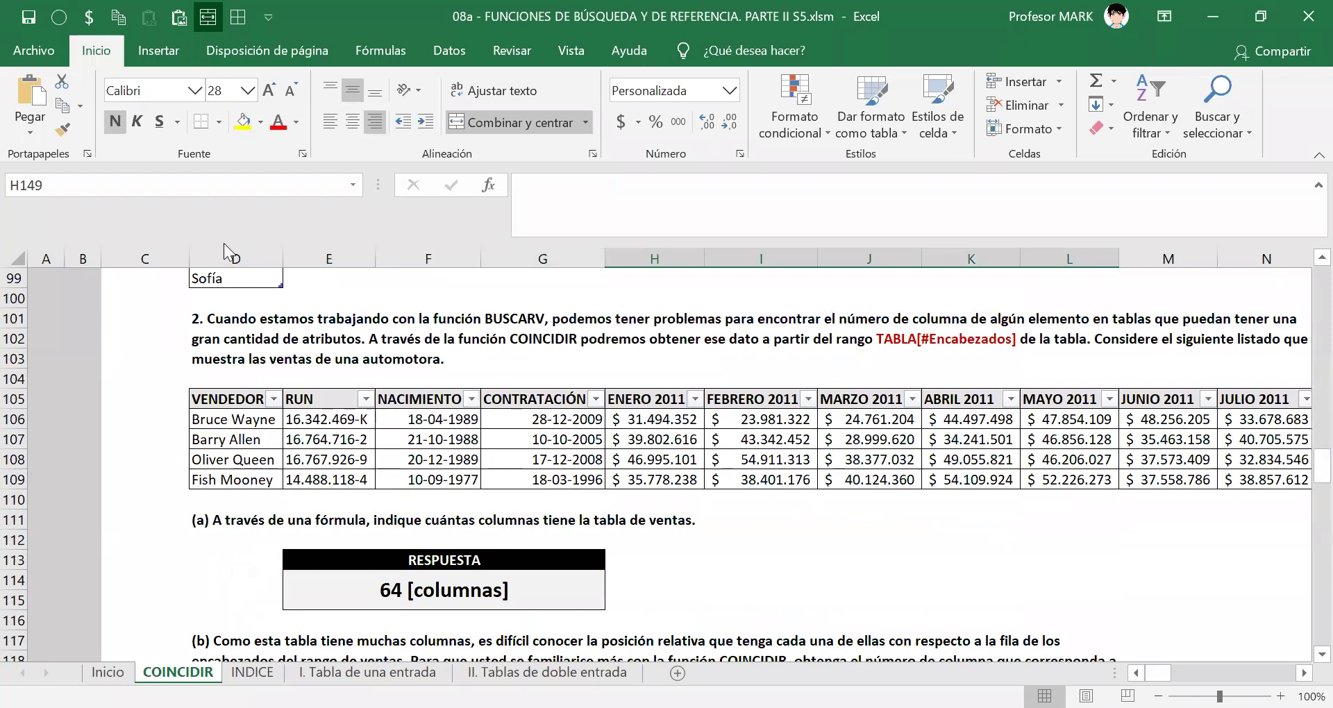
{"action": "left_click", "coordinate": [240, 421]}
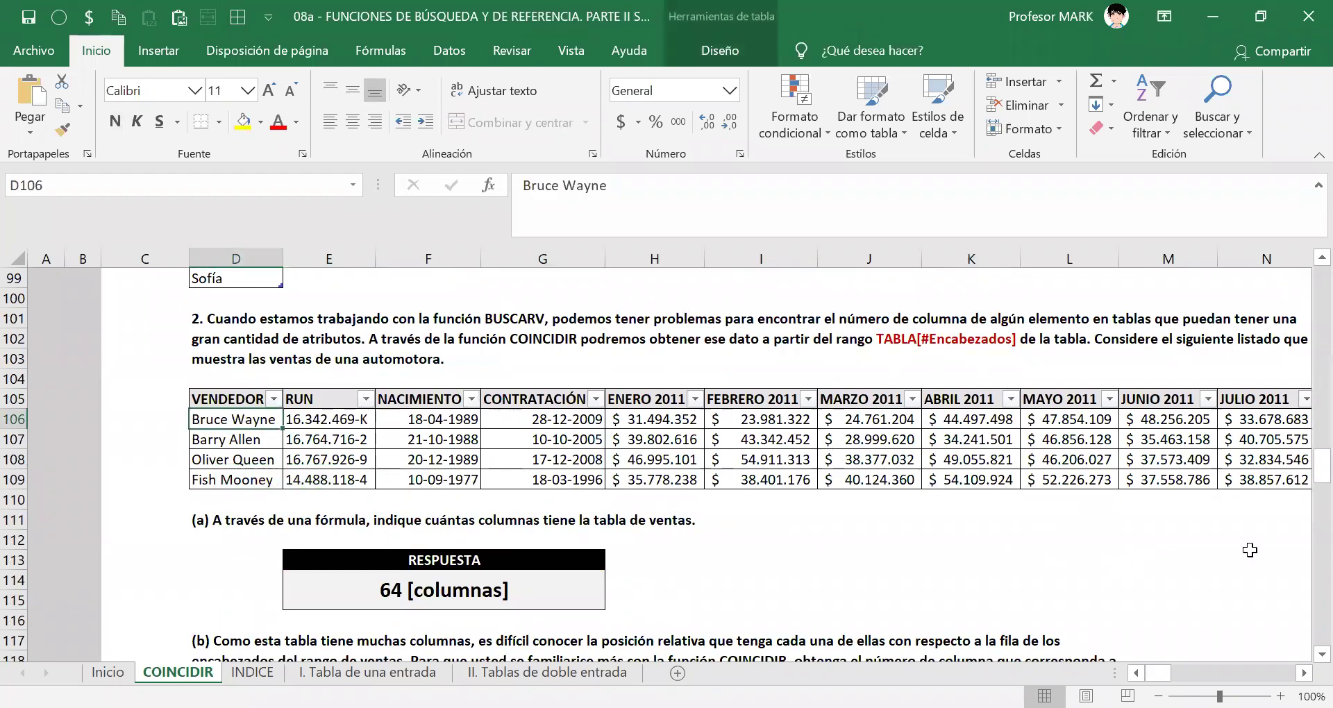
{"action": "key", "text": "Right"}
{"action": "key", "text": "Right"}
{"action": "key", "text": "Right"}
{"action": "key", "text": "Right"}
{"action": "key", "text": "Right"}
{"action": "key", "text": "Right"}
{"action": "key", "text": "Right"}
{"action": "key", "text": "Right"}
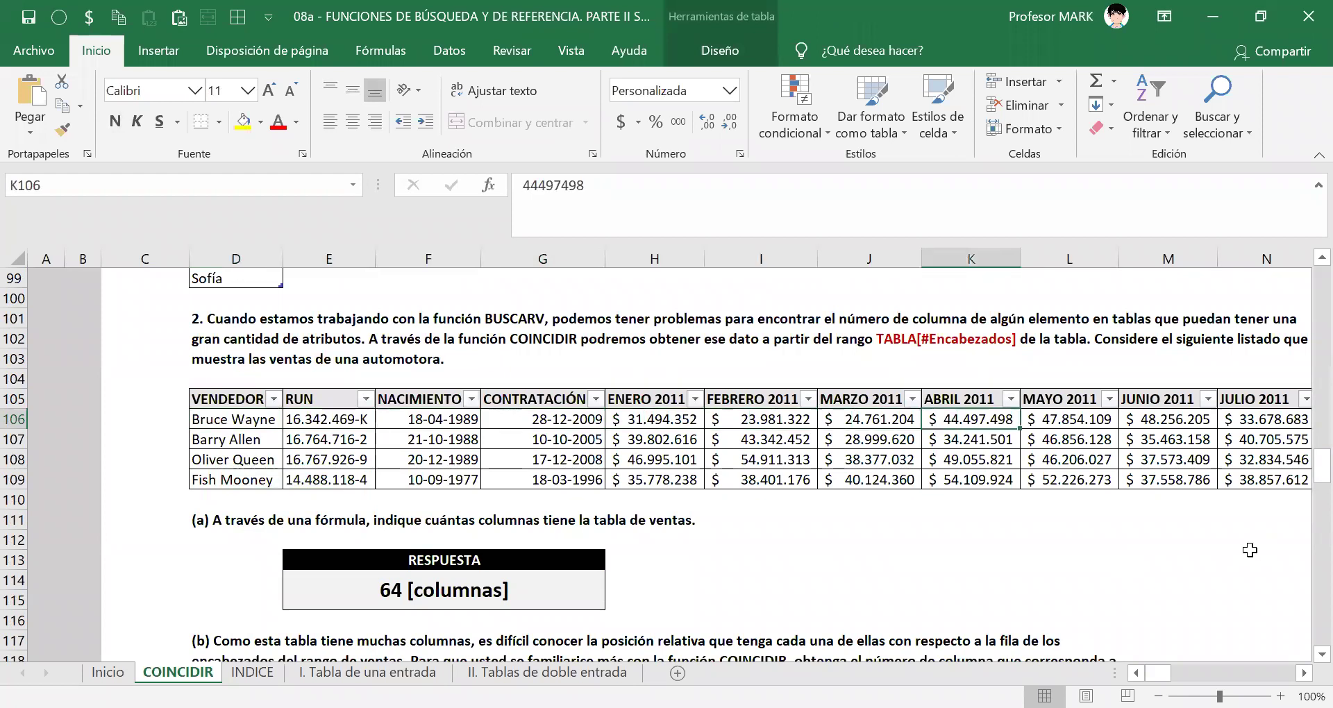
{"action": "left_click", "coordinate": [1062, 401]}
{"action": "left_click_drag", "start_coordinate": [245, 400], "coordinate": [1026, 406]}
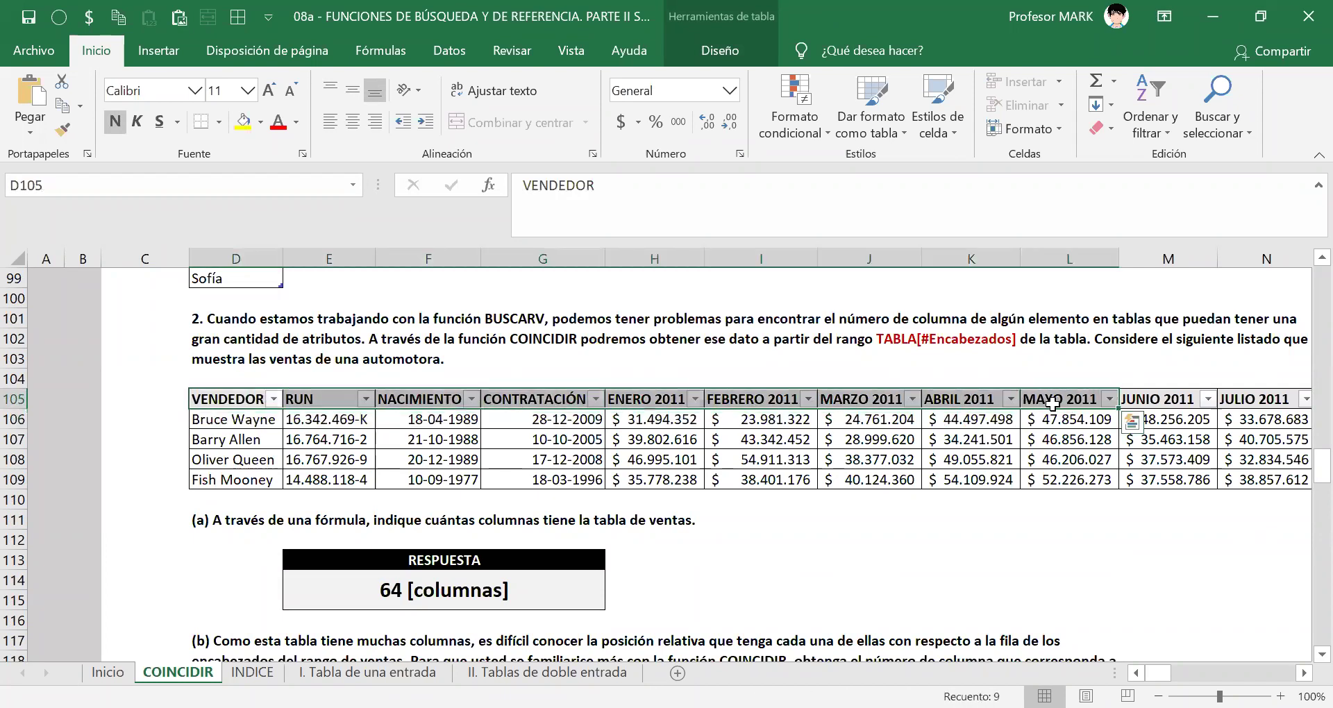
{"action": "left_click", "coordinate": [1055, 404]}
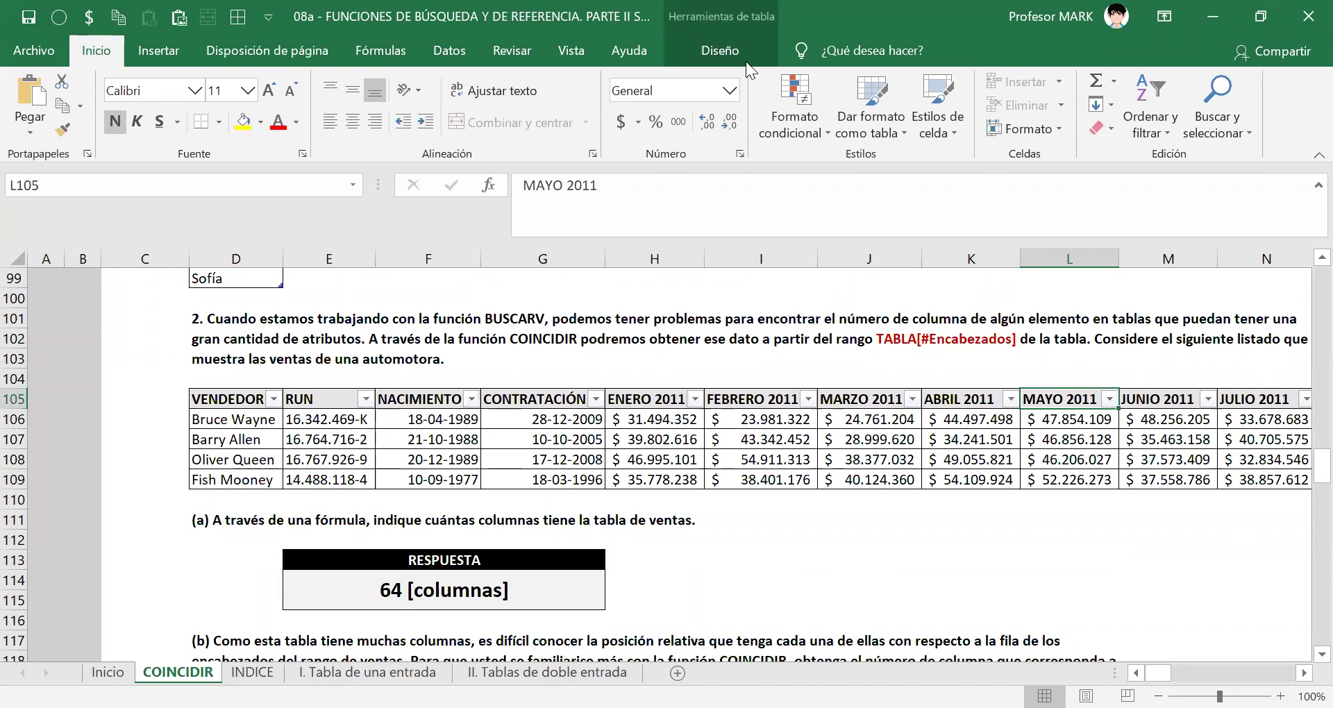
- Number the headers VENDEDOR through MAYO 2011 from 1 to 9 and circle the first seller with temporary pen marks
{"action": "left_click_drag", "start_coordinate": [229, 376], "coordinate": [239, 402]}
{"action": "mouse_move", "coordinate": [226, 401]}
{"action": "left_mouse_down"}
{"action": "mouse_move", "coordinate": [416, 386]}
{"action": "mouse_move", "coordinate": [397, 401]}
{"action": "left_mouse_up"}
{"action": "mouse_move", "coordinate": [512, 352]}
{"action": "left_mouse_down"}
{"action": "mouse_move", "coordinate": [540, 402]}
{"action": "mouse_move", "coordinate": [531, 444]}
{"action": "left_mouse_up"}
{"action": "mouse_move", "coordinate": [642, 360]}
{"action": "left_mouse_down"}
{"action": "mouse_move", "coordinate": [671, 365]}
{"action": "mouse_move", "coordinate": [670, 382]}
{"action": "mouse_move", "coordinate": [633, 420]}
{"action": "left_mouse_up"}
{"action": "left_click_drag", "start_coordinate": [783, 357], "coordinate": [756, 410]}
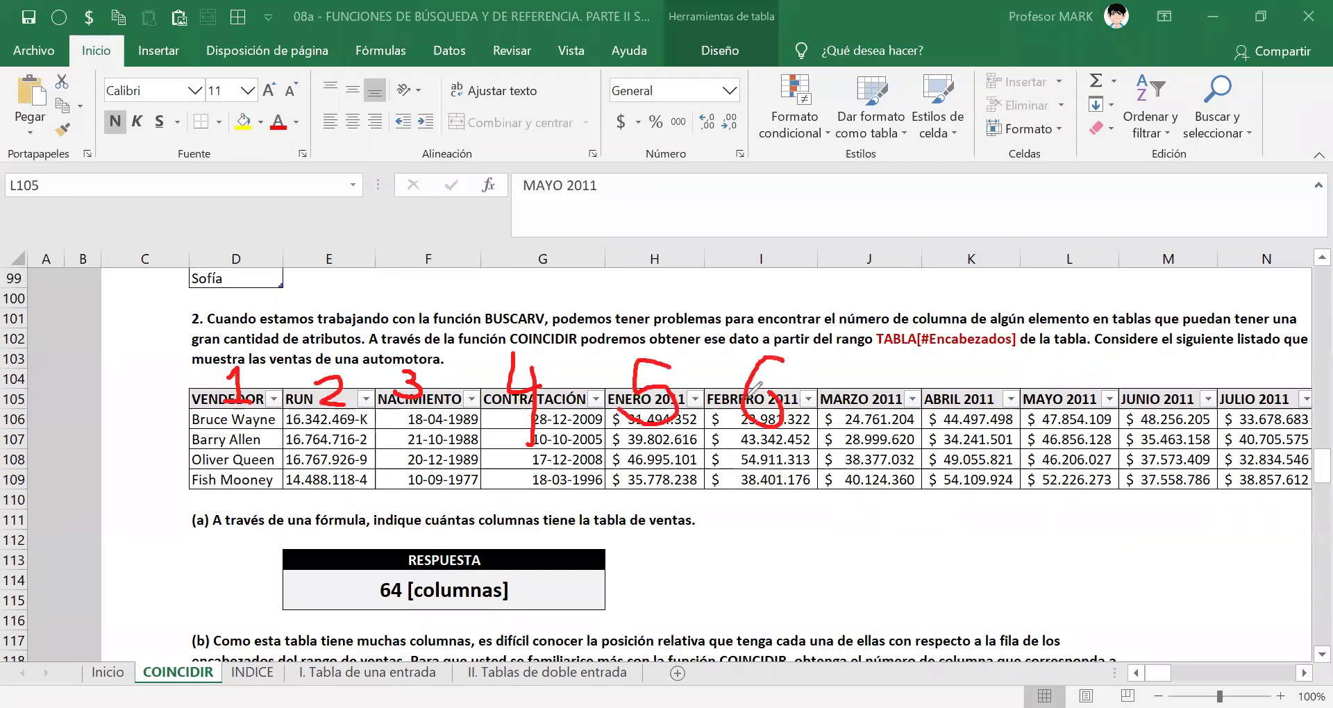
{"action": "mouse_move", "coordinate": [836, 358]}
{"action": "left_mouse_down"}
{"action": "mouse_move", "coordinate": [880, 356]}
{"action": "mouse_move", "coordinate": [861, 420]}
{"action": "mouse_move", "coordinate": [883, 386]}
{"action": "left_mouse_up"}
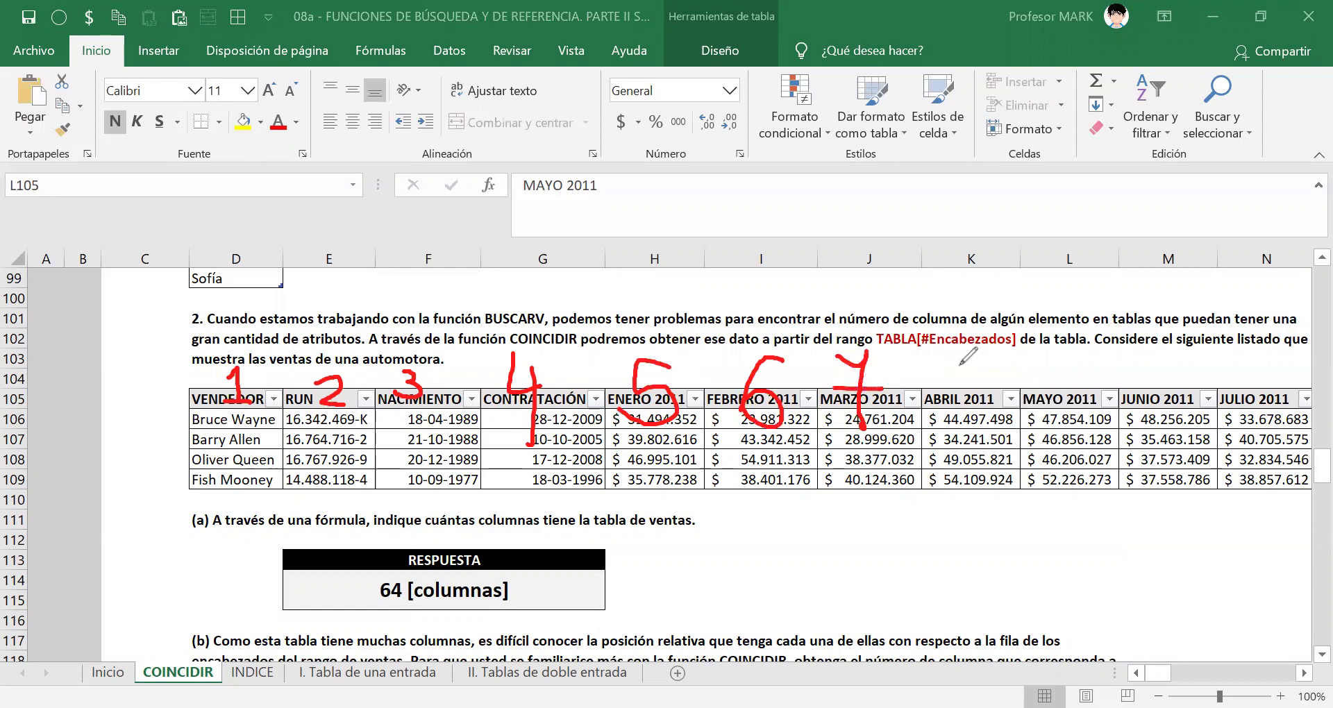
{"action": "mouse_move", "coordinate": [968, 359]}
{"action": "left_mouse_down"}
{"action": "mouse_move", "coordinate": [950, 378]}
{"action": "mouse_move", "coordinate": [957, 420]}
{"action": "mouse_move", "coordinate": [968, 361]}
{"action": "left_mouse_up"}
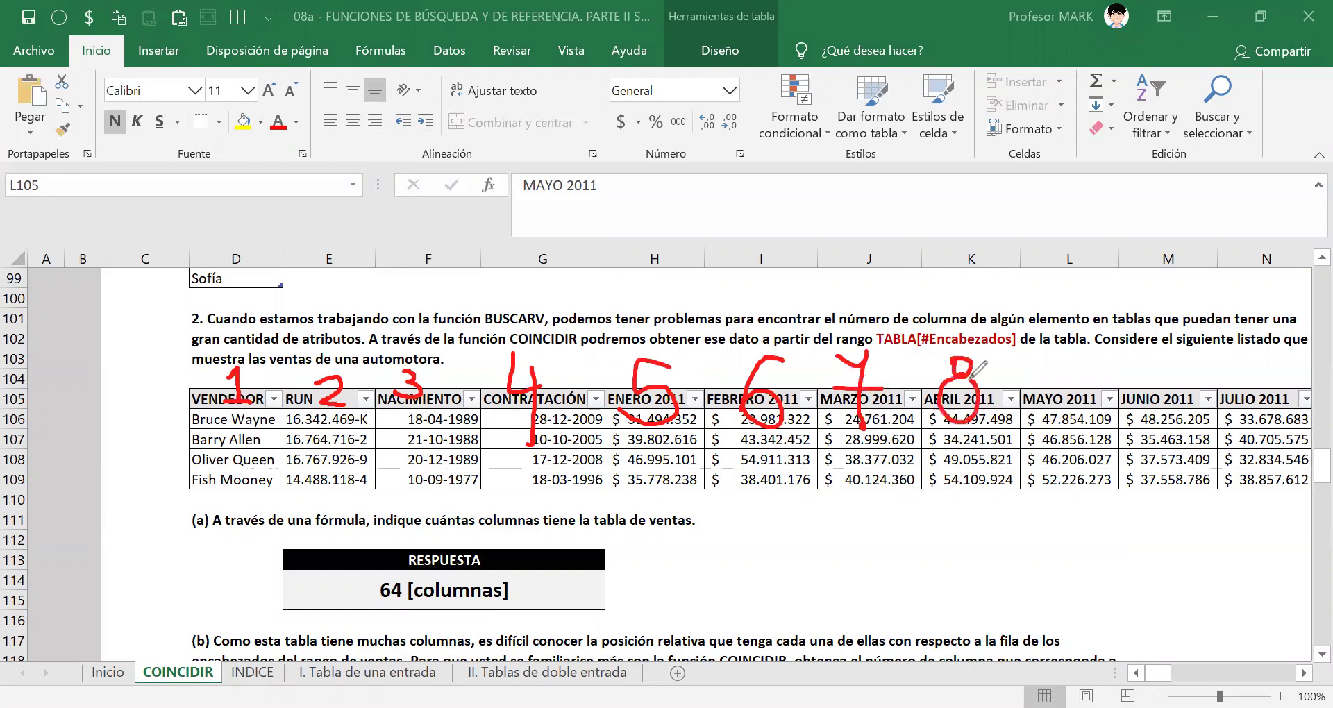
{"action": "mouse_move", "coordinate": [1072, 368]}
{"action": "left_mouse_down"}
{"action": "mouse_move", "coordinate": [1081, 347]}
{"action": "mouse_move", "coordinate": [1064, 445]}
{"action": "mouse_move", "coordinate": [1045, 421]}
{"action": "left_mouse_up"}
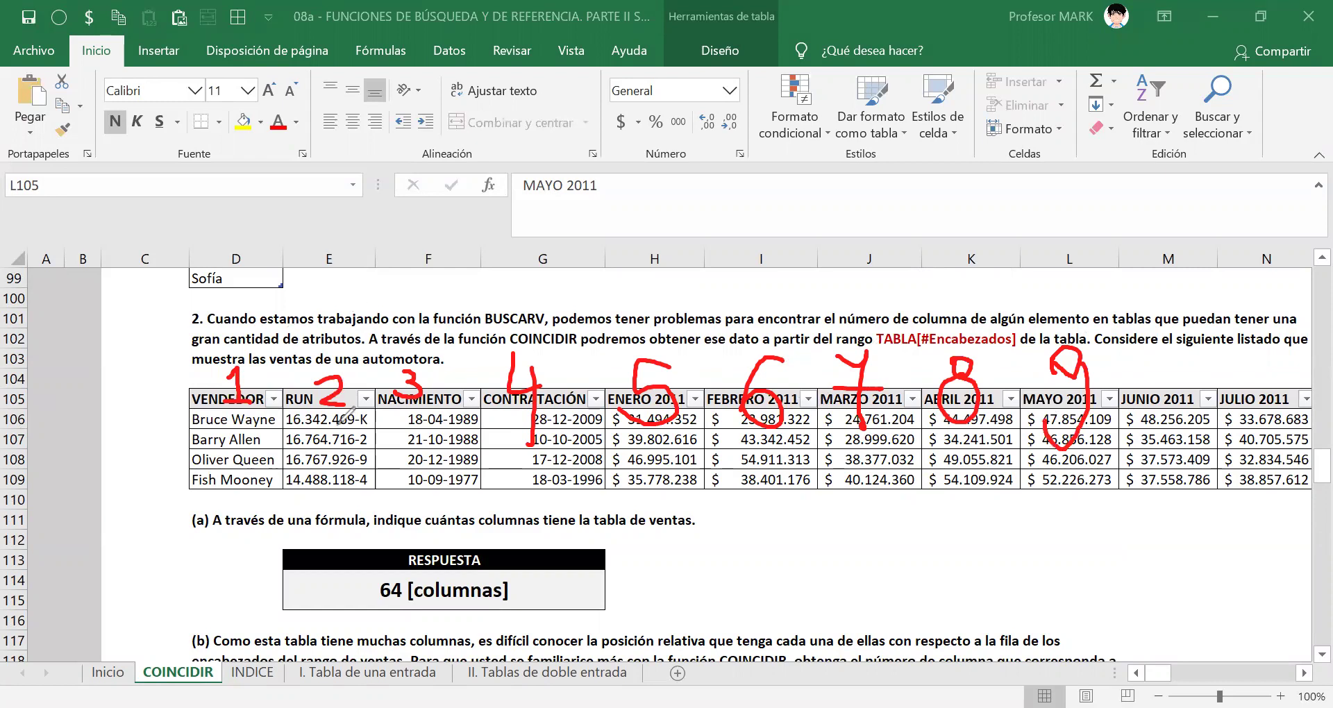
{"action": "mouse_move", "coordinate": [207, 404]}
{"action": "left_mouse_down"}
{"action": "mouse_move", "coordinate": [165, 403]}
{"action": "mouse_move", "coordinate": [254, 430]}
{"action": "mouse_move", "coordinate": [291, 406]}
{"action": "mouse_move", "coordinate": [210, 389]}
{"action": "left_mouse_up"}
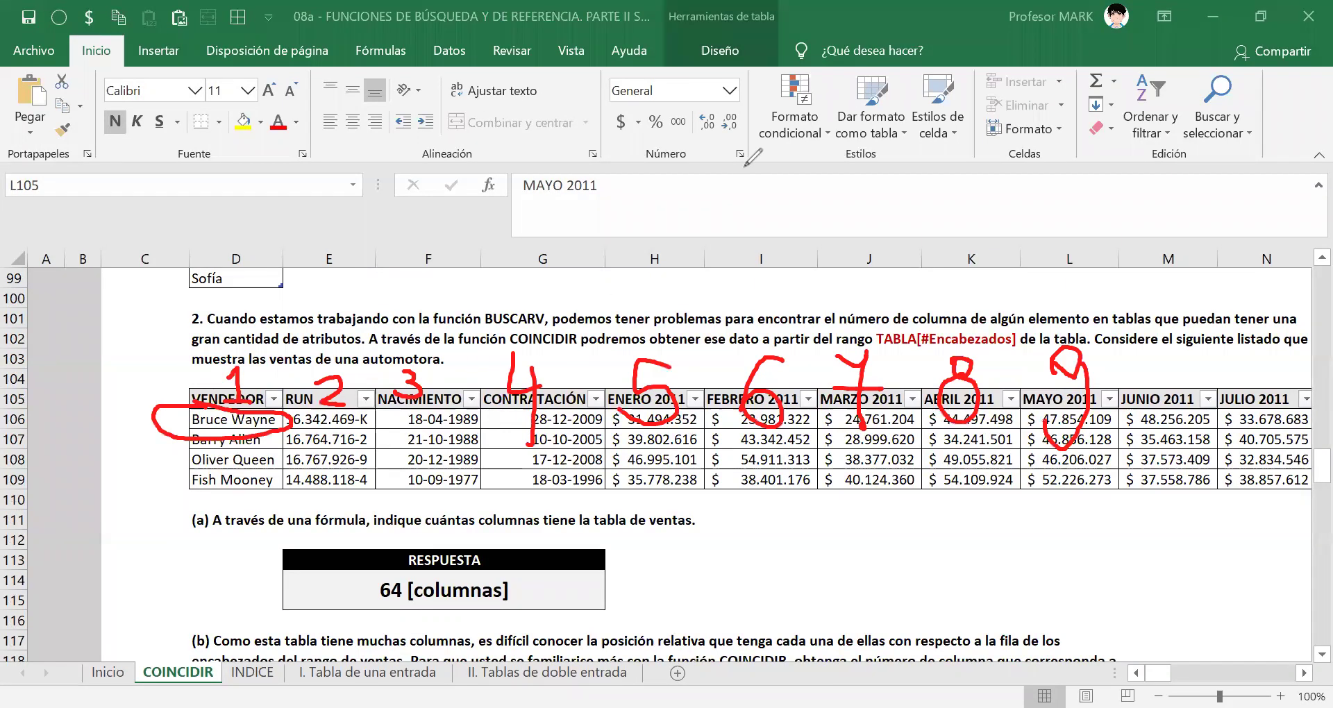
{"action": "key", "text": "e"}
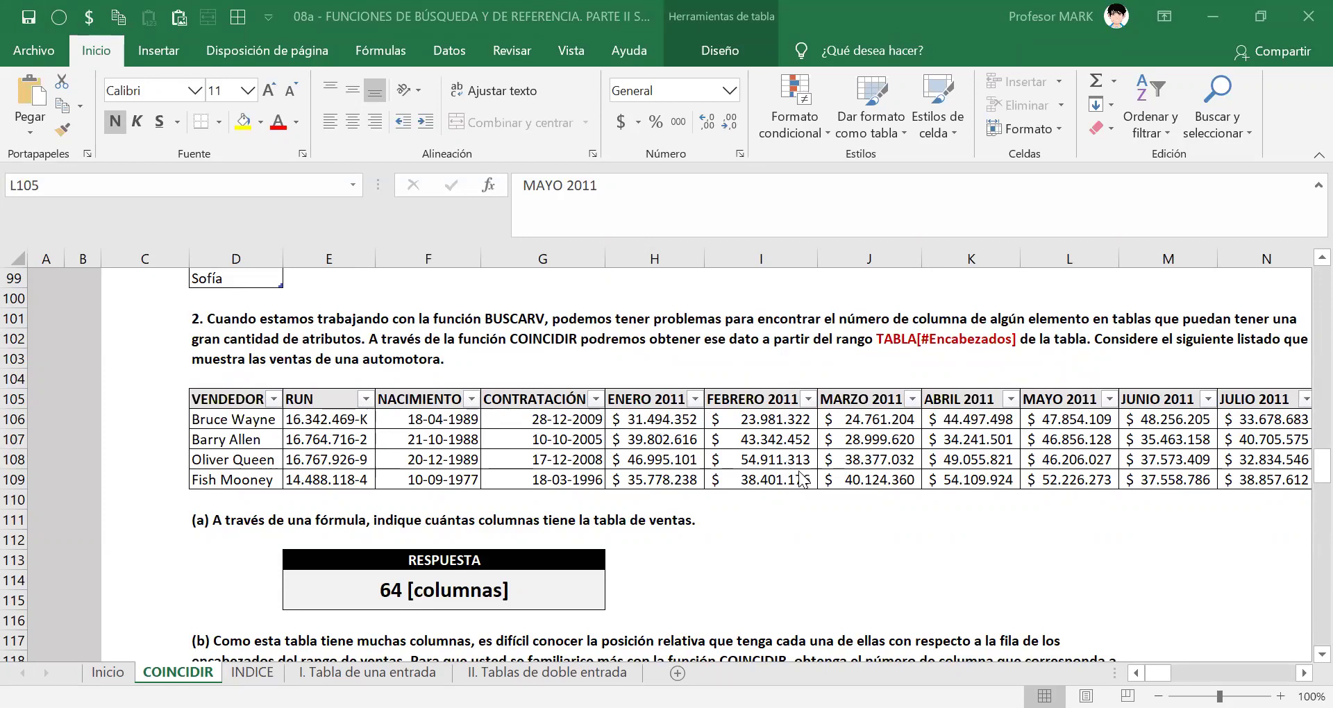
{"action": "scroll", "coordinate": [631, 539], "scroll_direction": "down", "scroll_amount": 14}
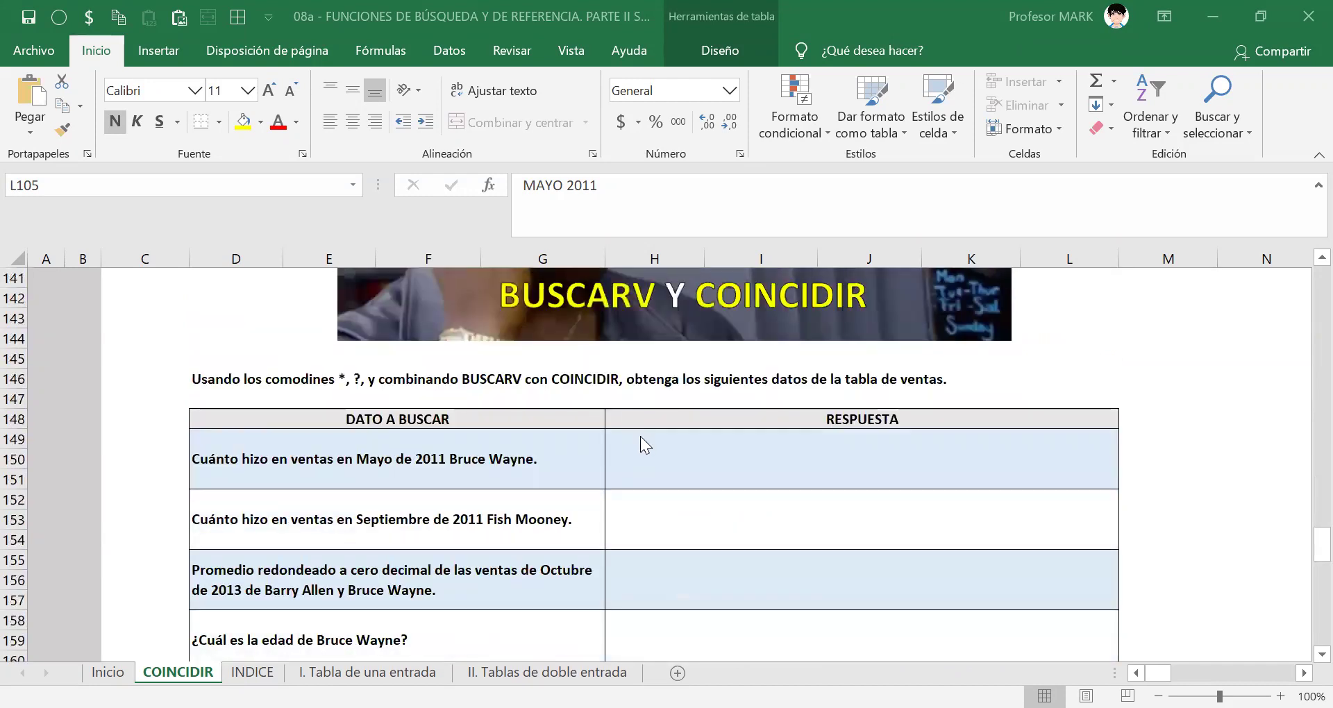
{"action": "left_click", "coordinate": [691, 456]}
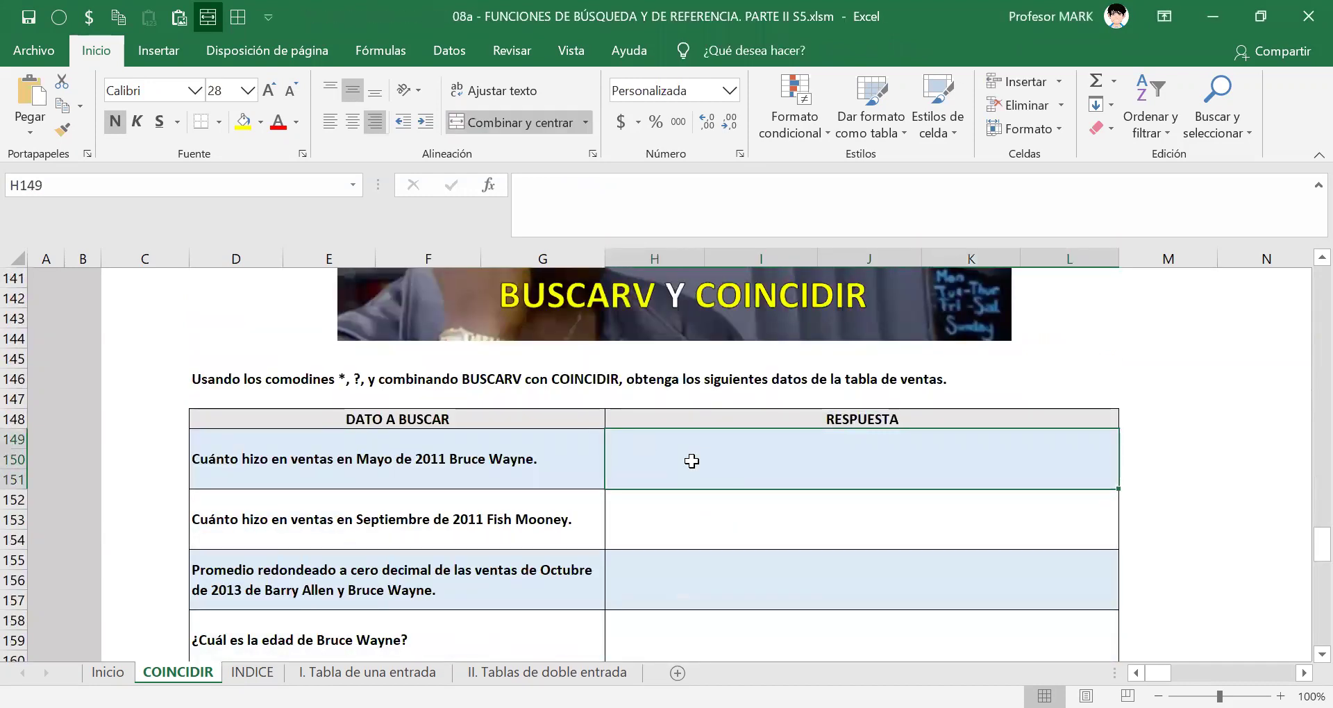
{"action": "type", "text": "="}
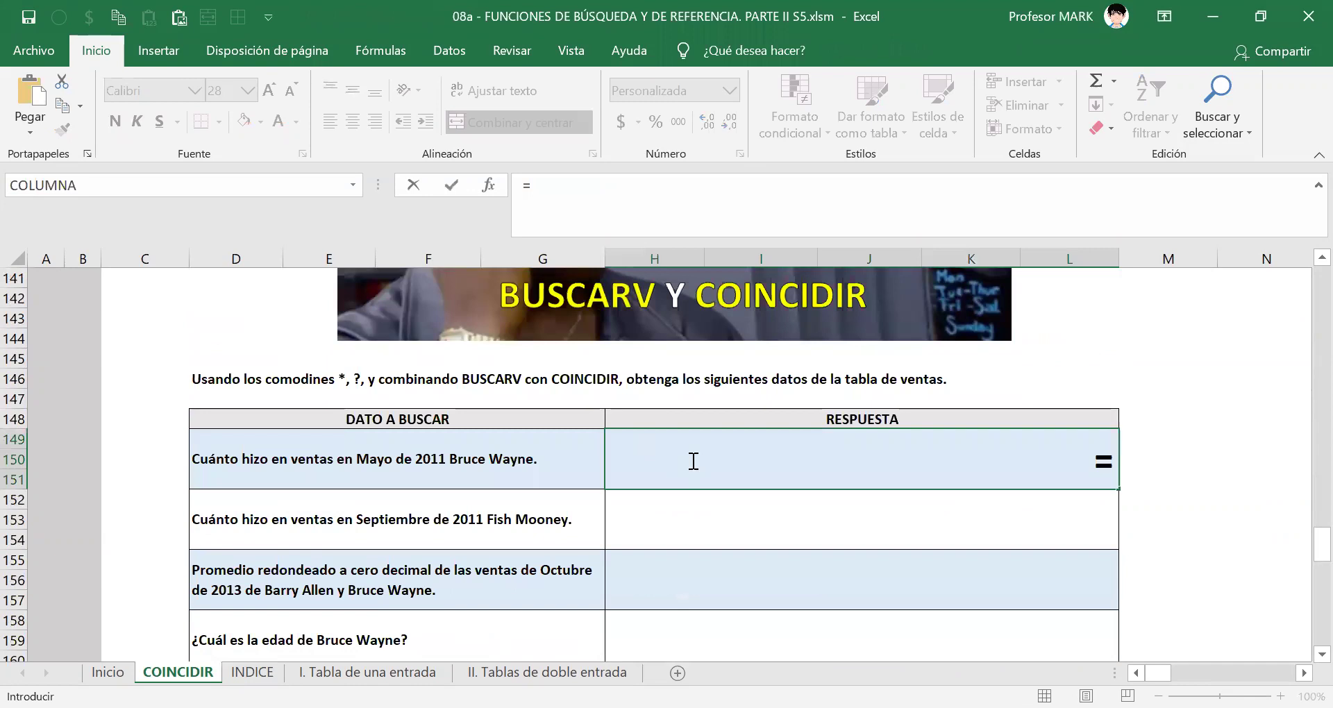
{"action": "type", "text": "BUSCARV("}
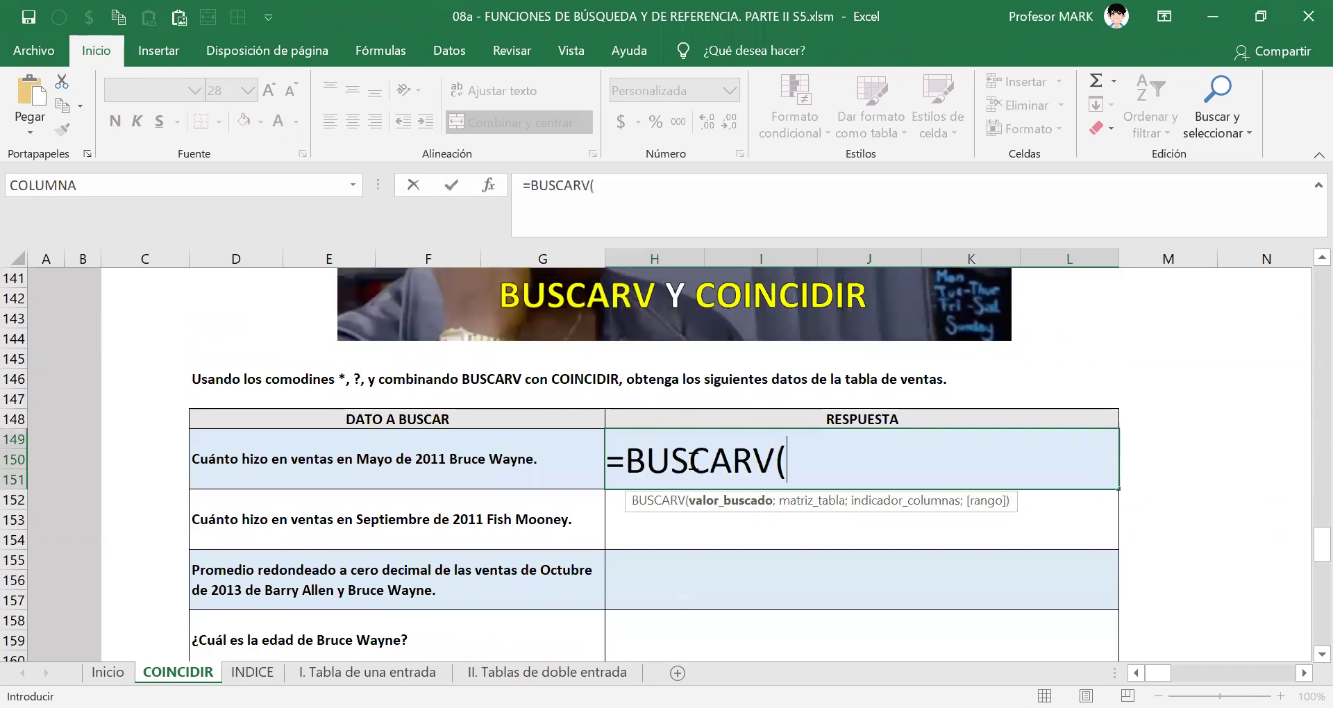
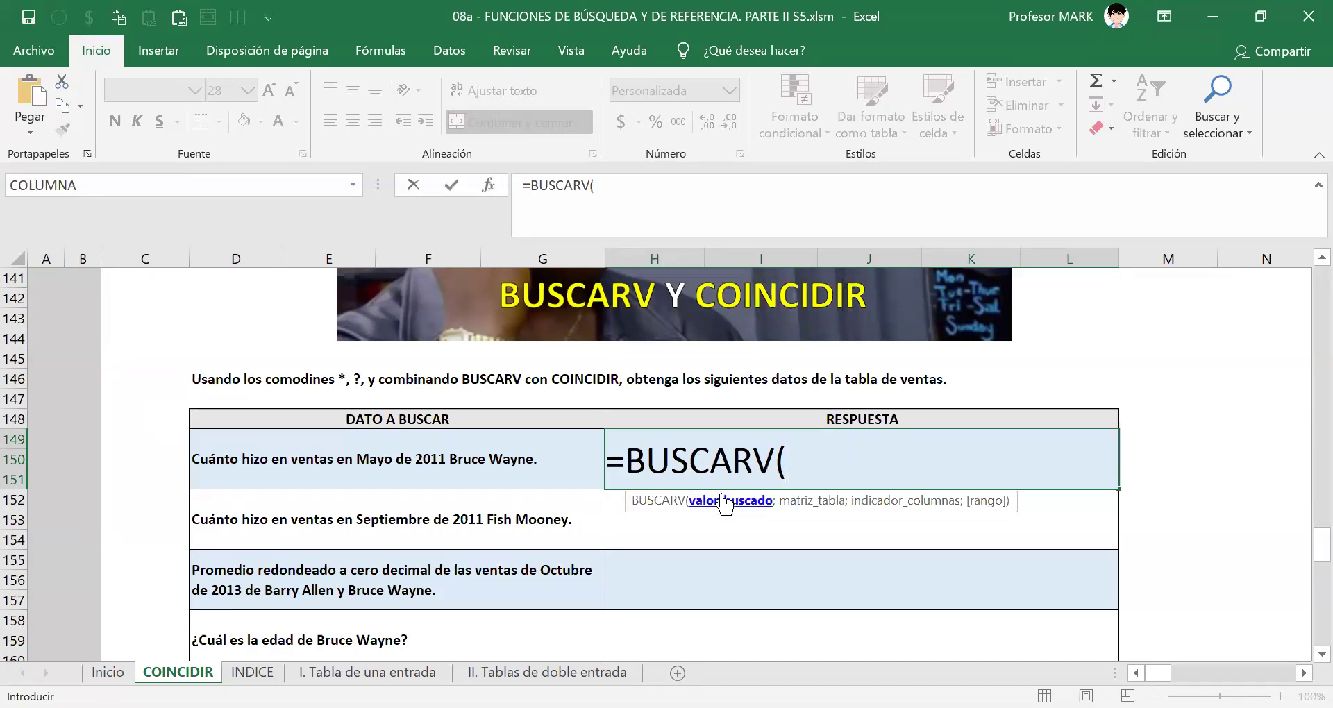
{"action": "scroll", "coordinate": [345, 517], "scroll_direction": "up", "scroll_amount": 2}
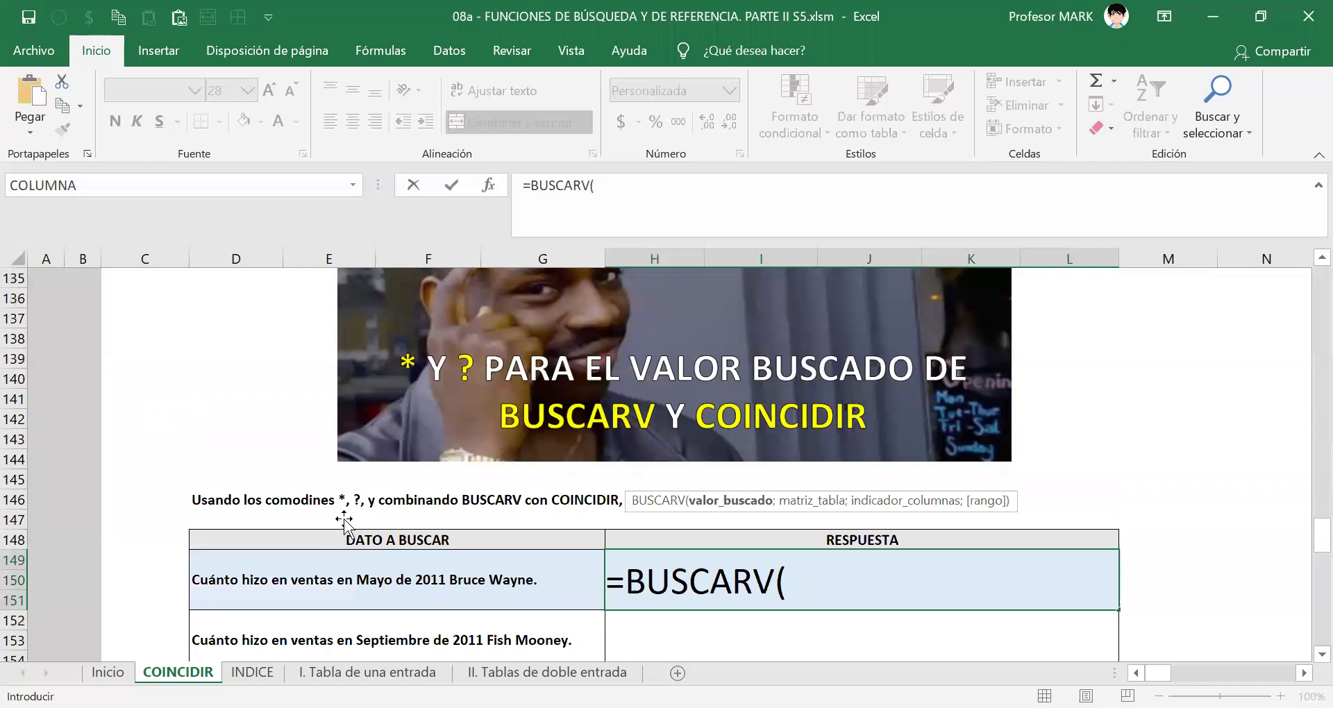
{"action": "scroll", "coordinate": [345, 518], "scroll_direction": "up", "scroll_amount": 8}
{"action": "scroll", "coordinate": [475, 451], "scroll_direction": "up", "scroll_amount": 3}
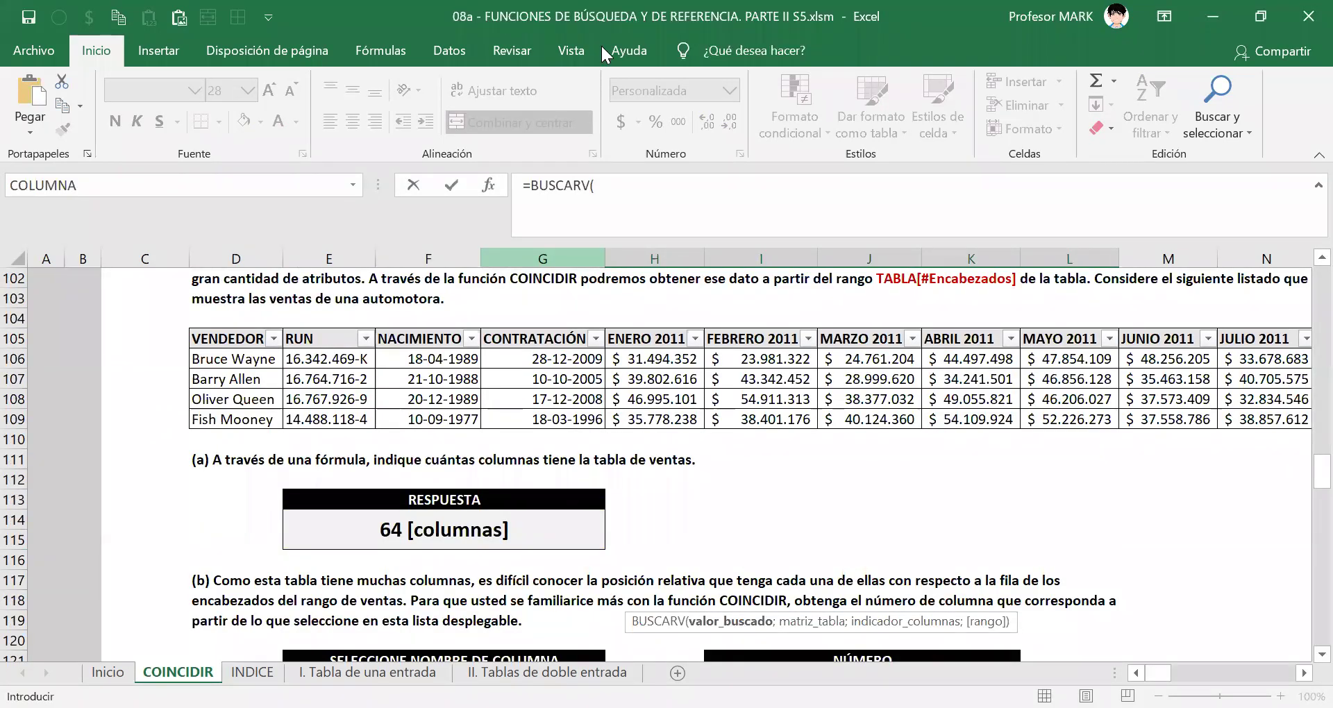
{"action": "mouse_move", "coordinate": [222, 314]}
{"action": "left_mouse_down"}
{"action": "mouse_move", "coordinate": [203, 430]}
{"action": "mouse_move", "coordinate": [299, 421]}
{"action": "mouse_move", "coordinate": [305, 342]}
{"action": "mouse_move", "coordinate": [284, 321]}
{"action": "mouse_move", "coordinate": [223, 313]}
{"action": "left_mouse_up"}
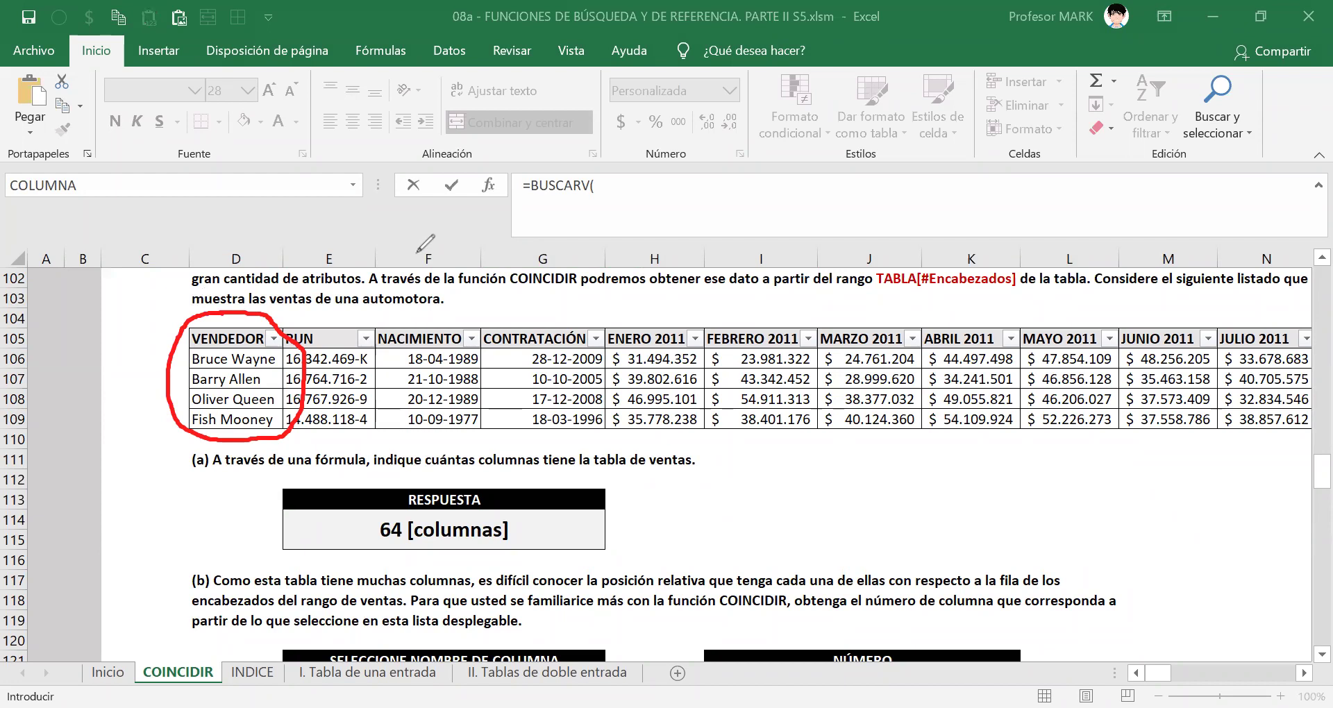
{"action": "mouse_move", "coordinate": [52, 455]}
{"action": "left_mouse_down"}
{"action": "mouse_move", "coordinate": [218, 380]}
{"action": "mouse_move", "coordinate": [203, 415]}
{"action": "left_mouse_up"}
{"action": "left_click_drag", "start_coordinate": [236, 318], "coordinate": [247, 347]}
{"action": "mouse_move", "coordinate": [212, 522]}
{"action": "left_mouse_down"}
{"action": "mouse_move", "coordinate": [234, 479]}
{"action": "mouse_move", "coordinate": [231, 427]}
{"action": "mouse_move", "coordinate": [253, 435]}
{"action": "left_mouse_up"}
{"action": "mouse_move", "coordinate": [527, 358]}
{"action": "left_mouse_down"}
{"action": "mouse_move", "coordinate": [305, 359]}
{"action": "mouse_move", "coordinate": [245, 382]}
{"action": "mouse_move", "coordinate": [309, 398]}
{"action": "left_mouse_up"}
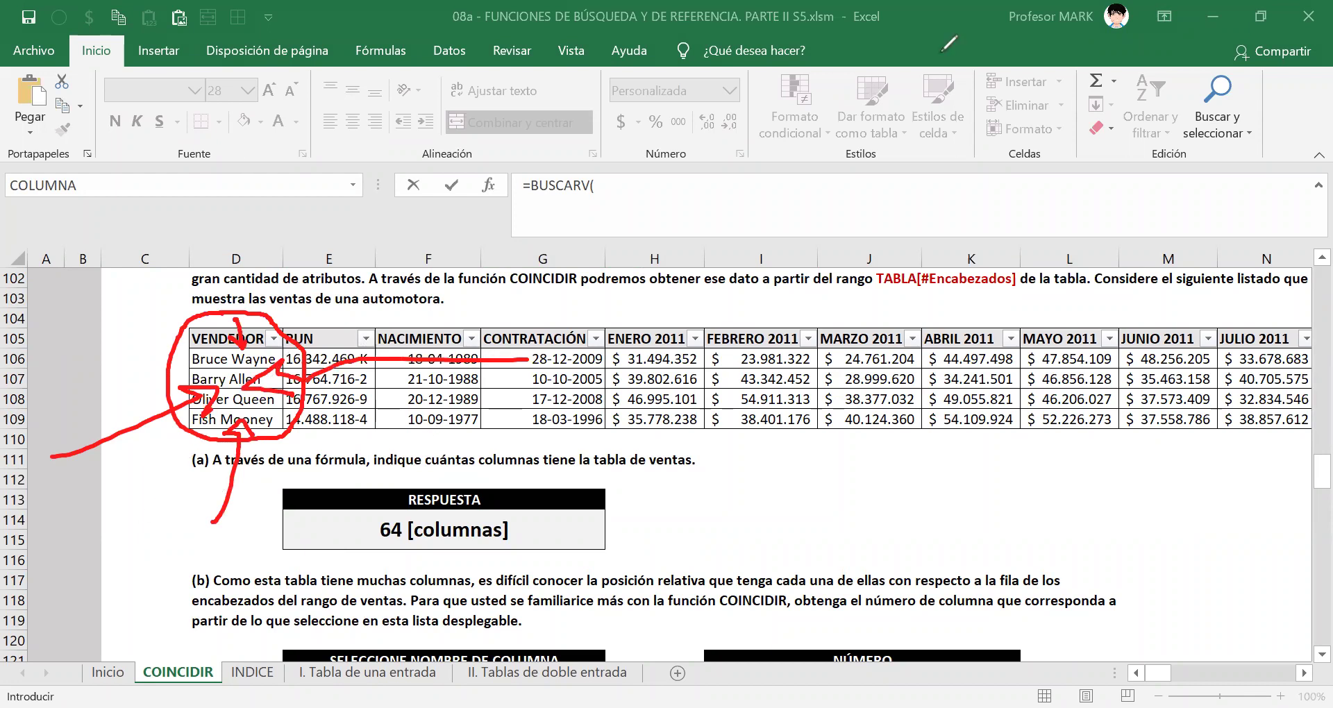
{"action": "key", "text": "e"}
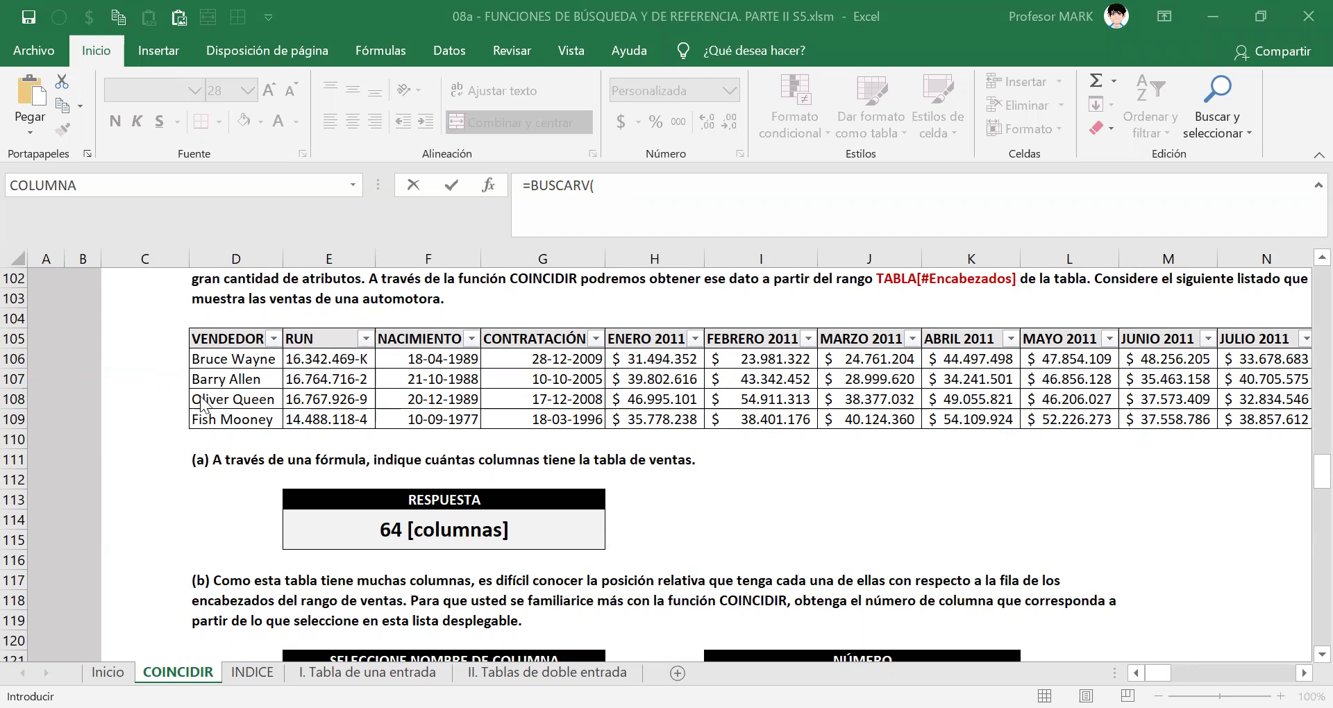
{"action": "left_click", "coordinate": [222, 385]}
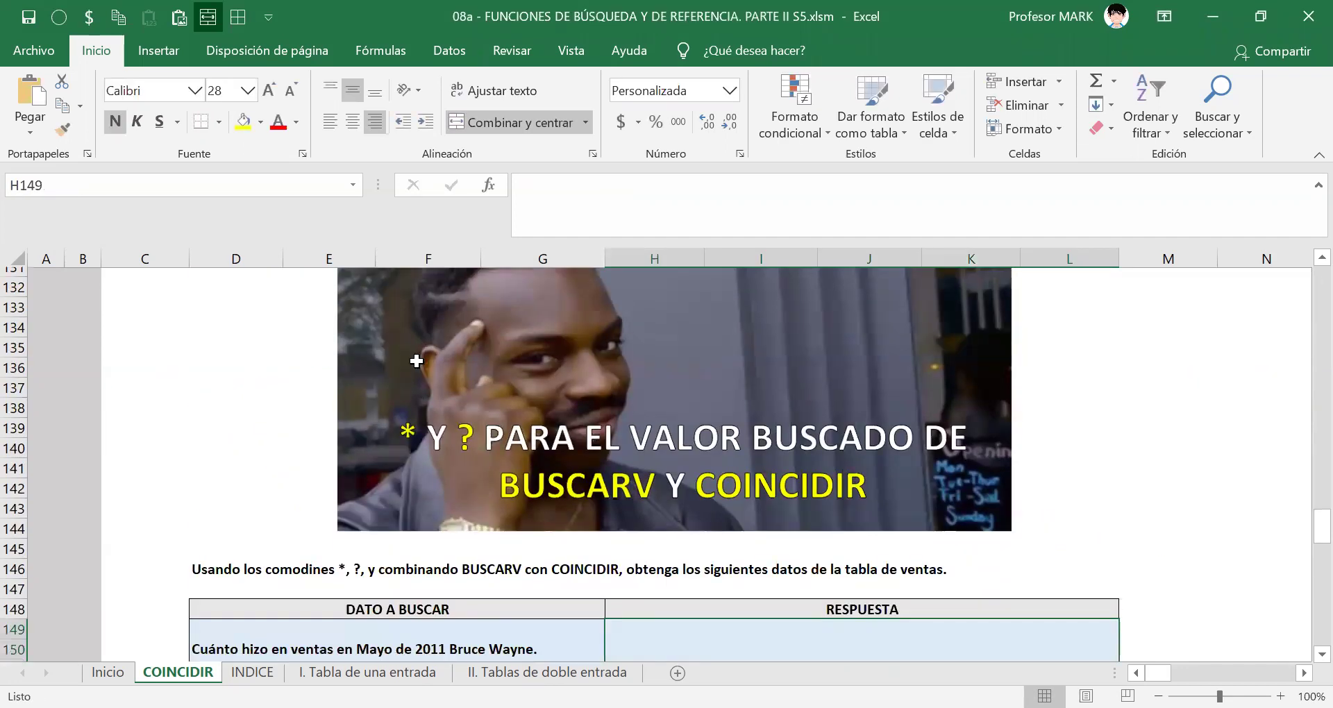
{"action": "scroll", "coordinate": [416, 361], "scroll_direction": "down", "scroll_amount": 4}
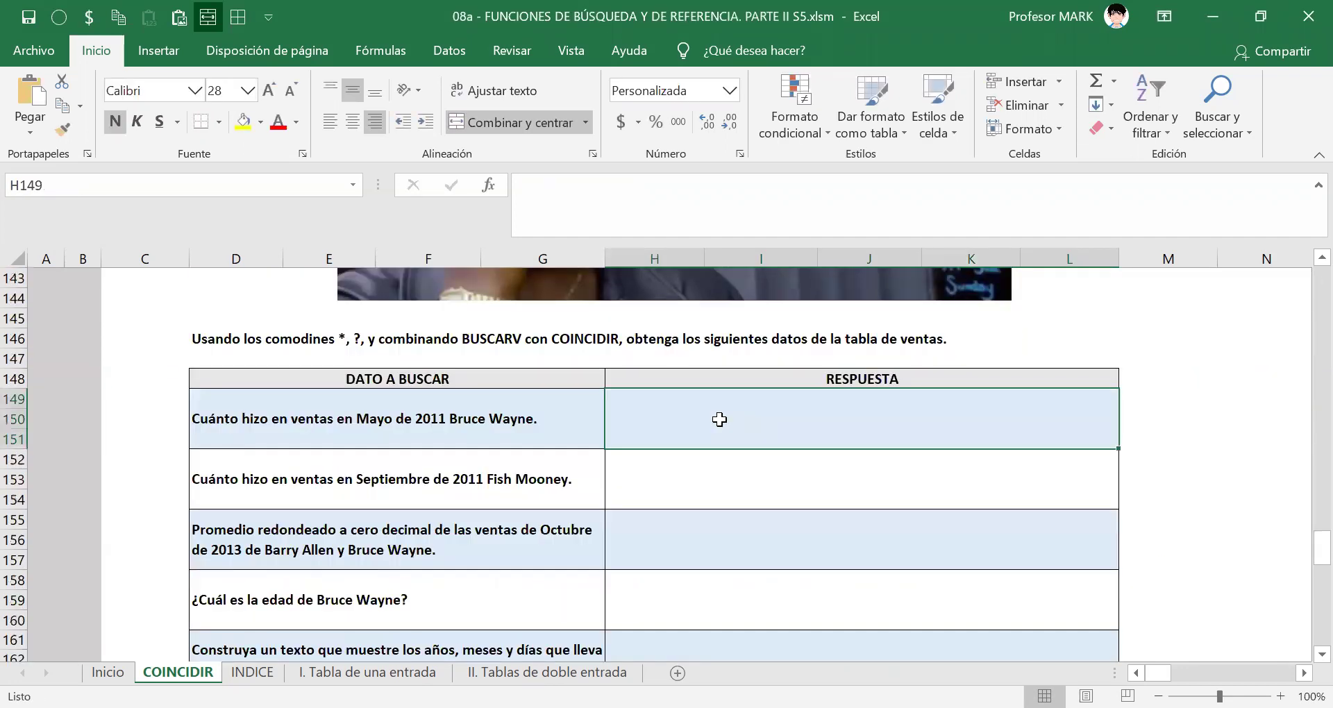
- Start a BUSCARV formula in H149 with the first seller's full name in quotation marks as the lookup value
{"action": "type", "text": "="}
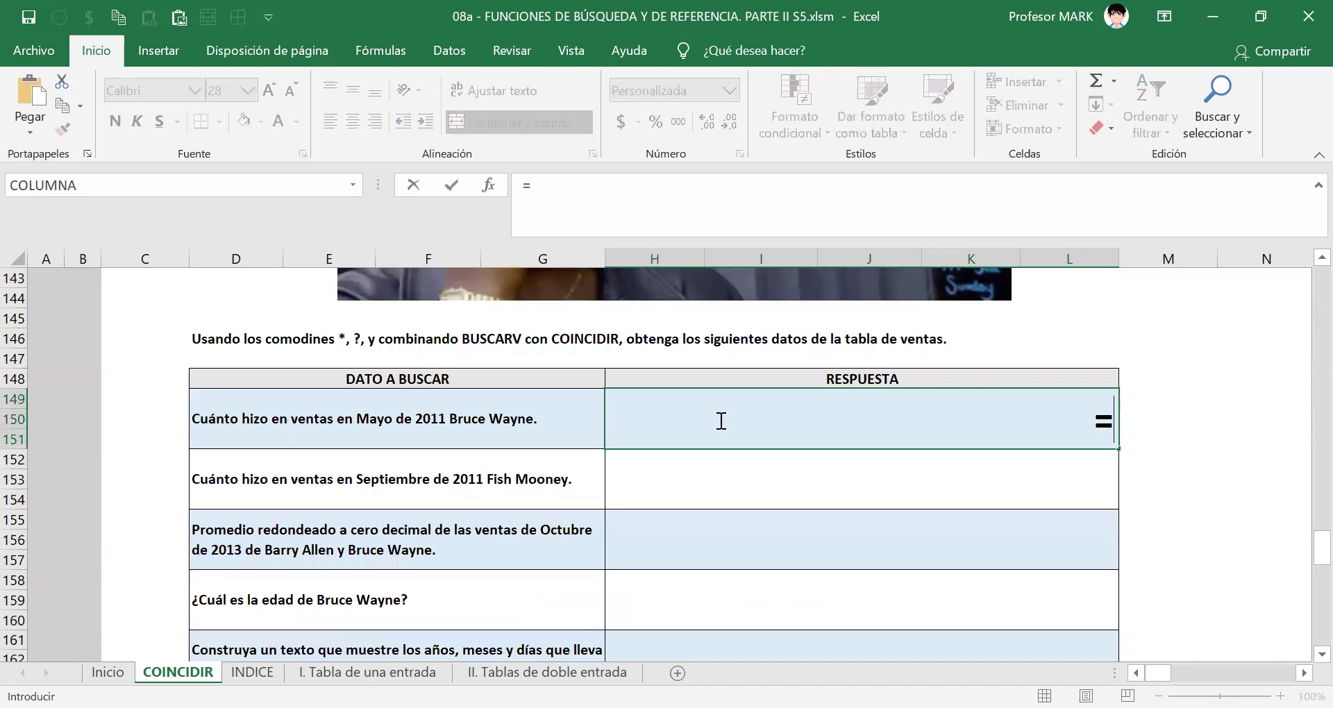
{"action": "type", "text": "BUSCARV("}
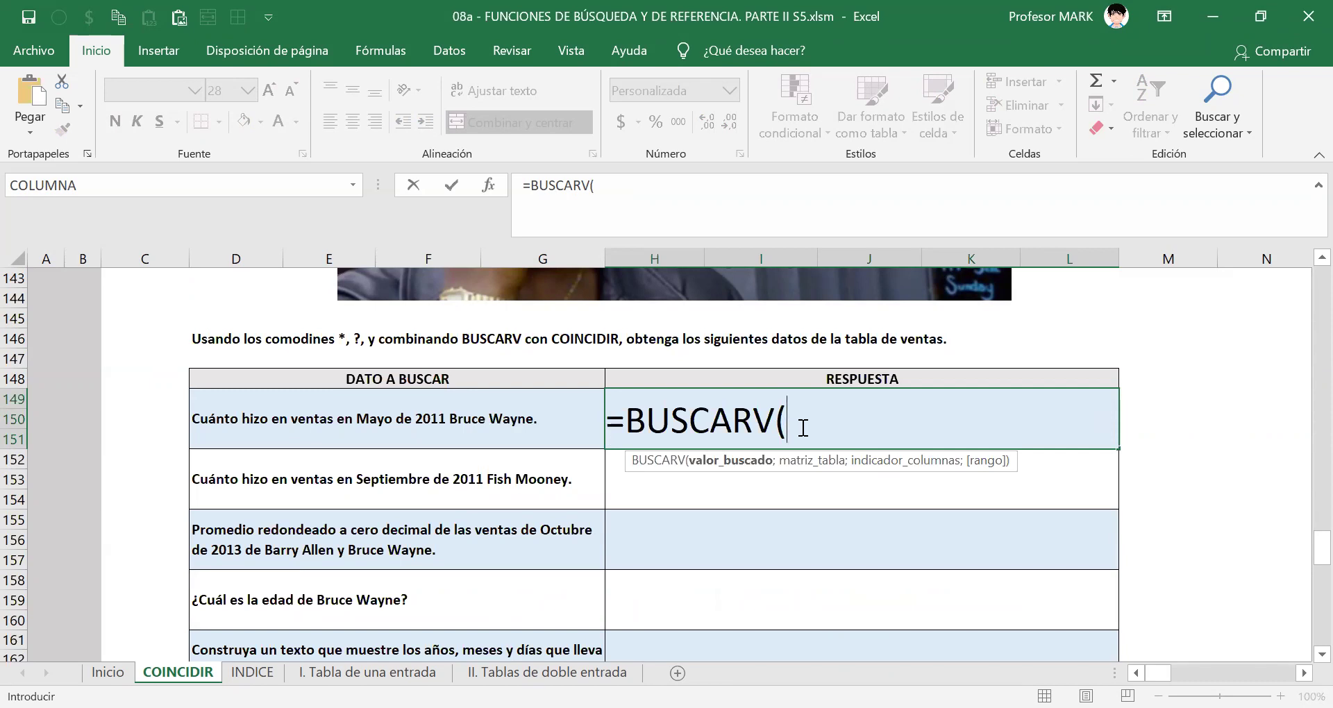
{"action": "type", "text": "\"Bruce "}
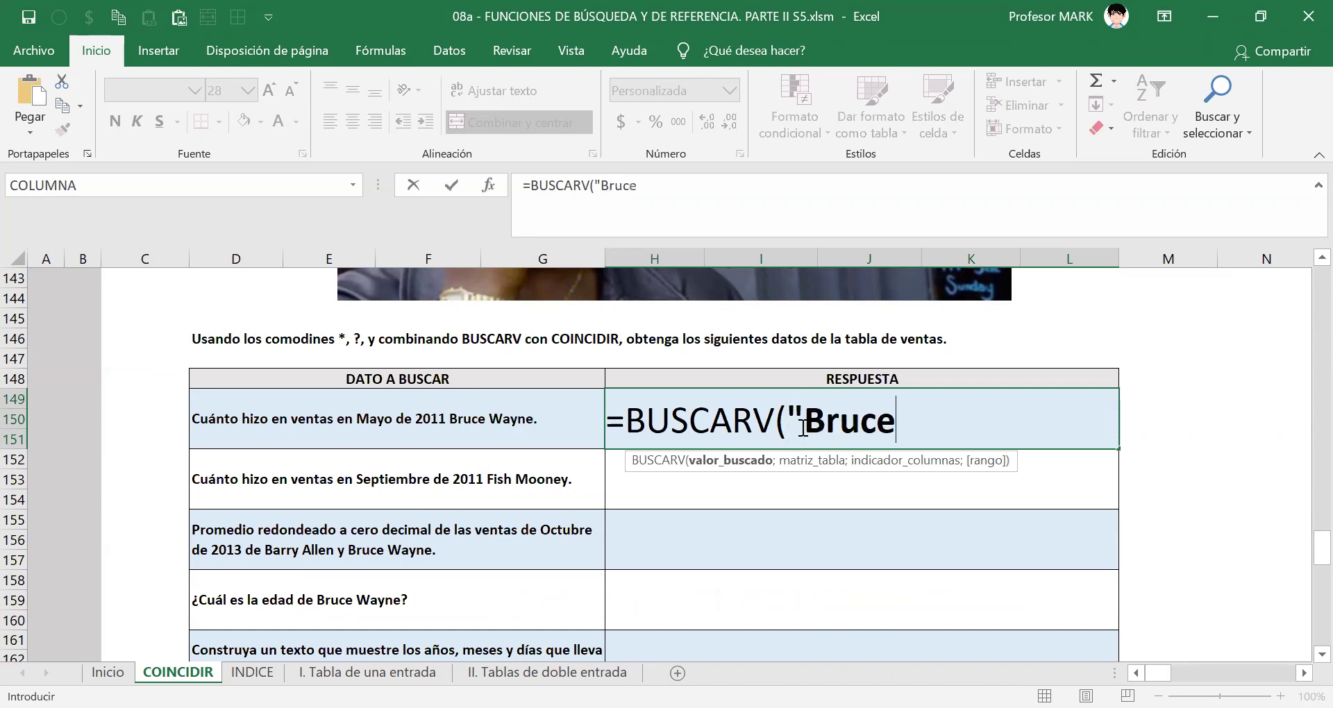
{"action": "type", "text": "Wayne\""}
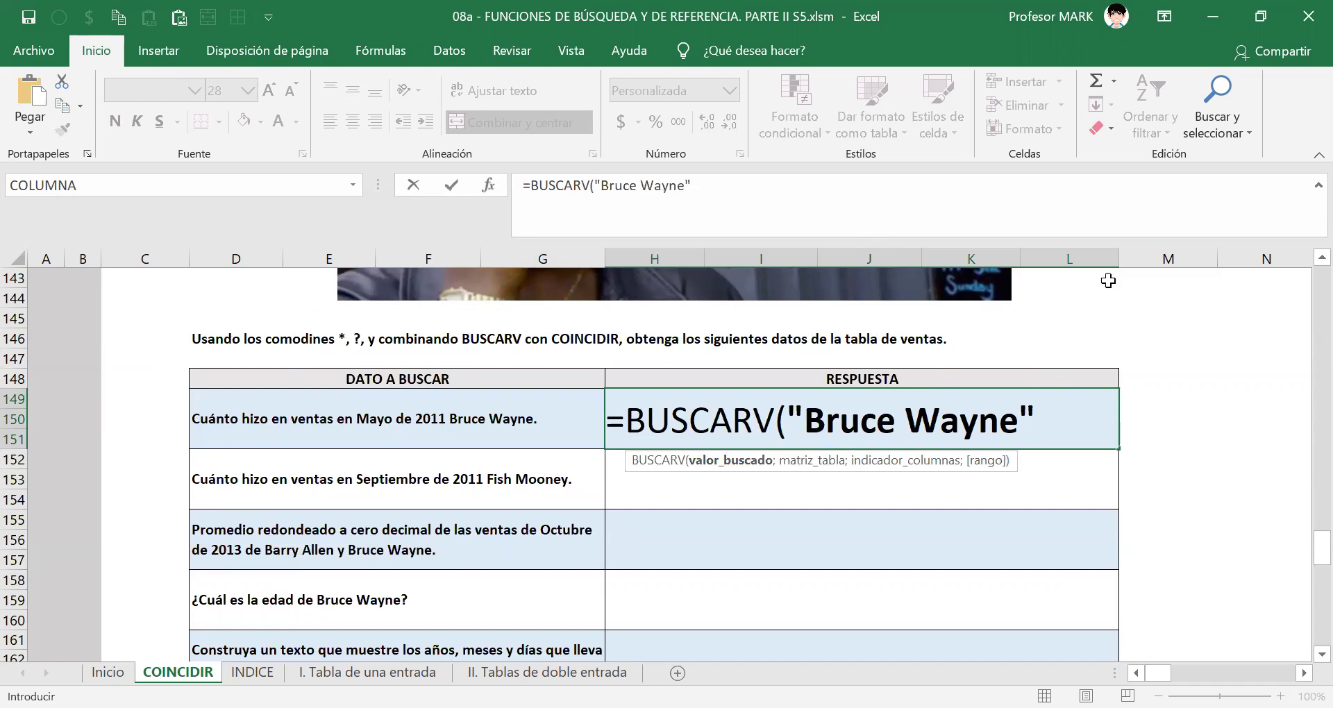
{"action": "type", "text": ";"}
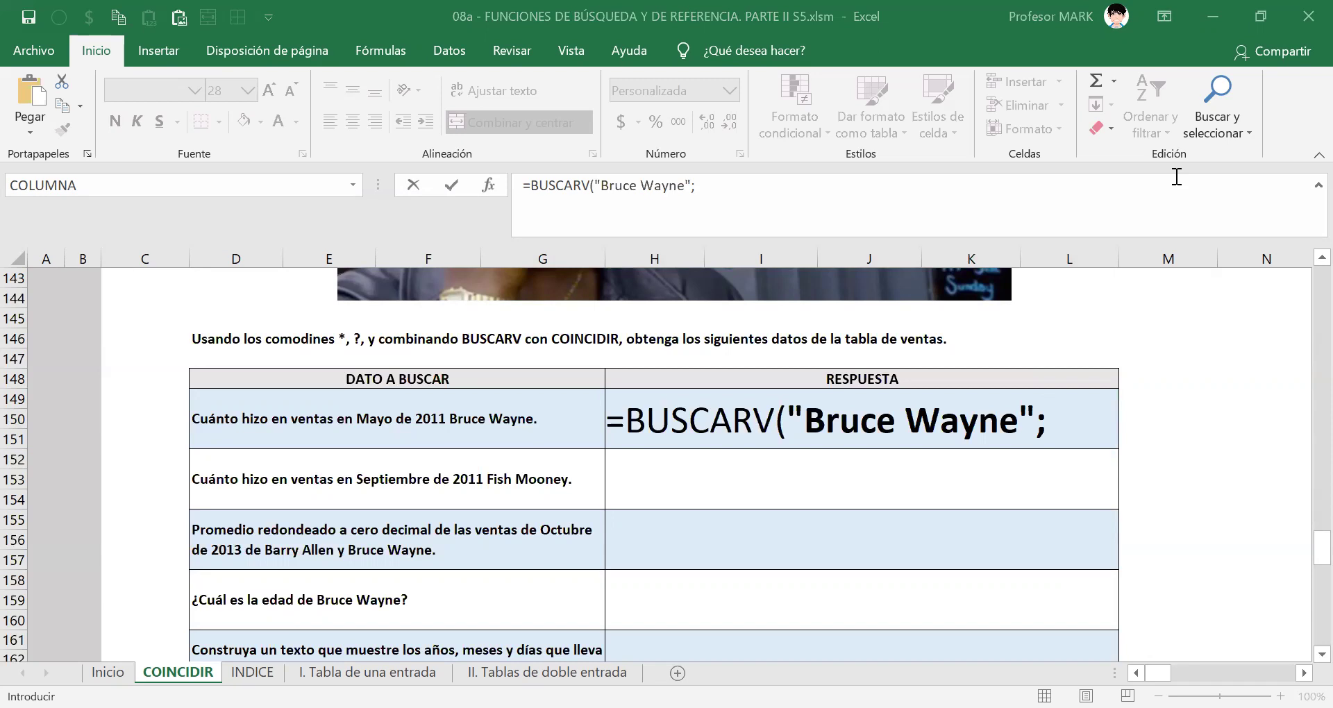
- Set the VENTAS table as BUSCARV's matriz_tabla argument and remove the duplicated semicolon before it
{"action": "left_click", "coordinate": [948, 411]}
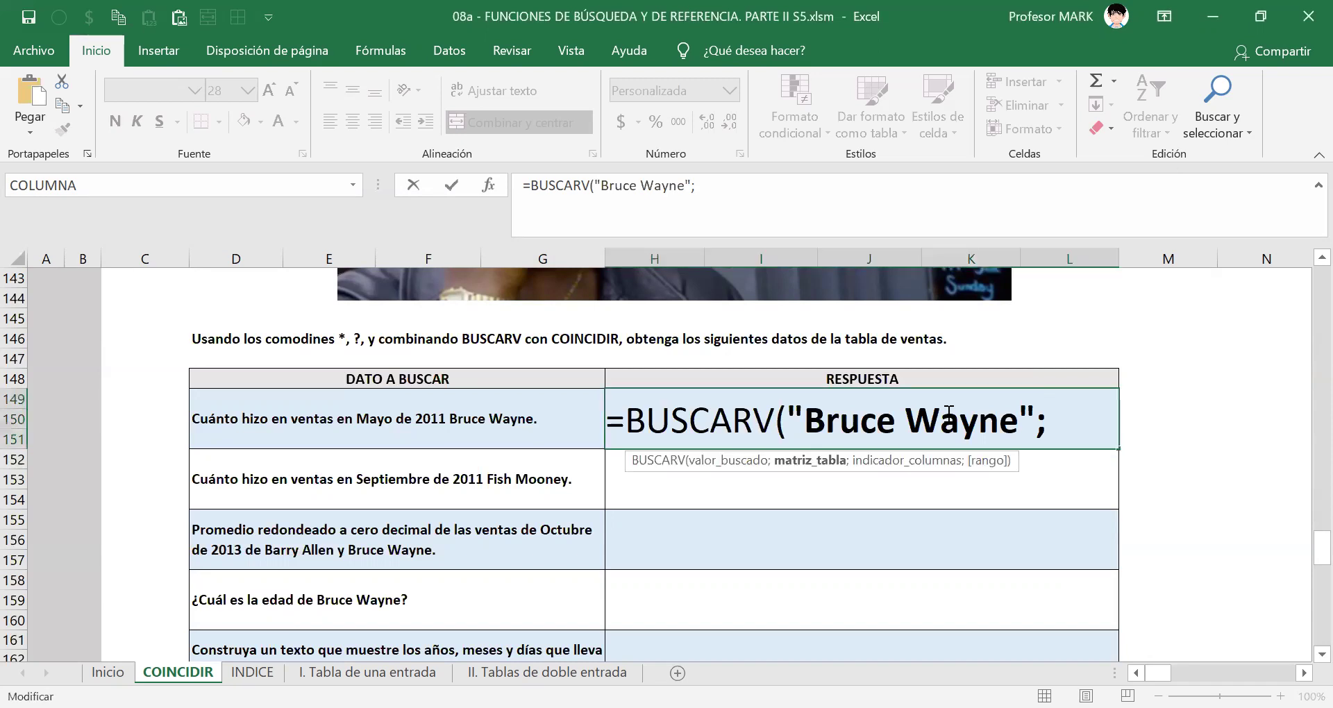
{"action": "type", "text": ";ven"}
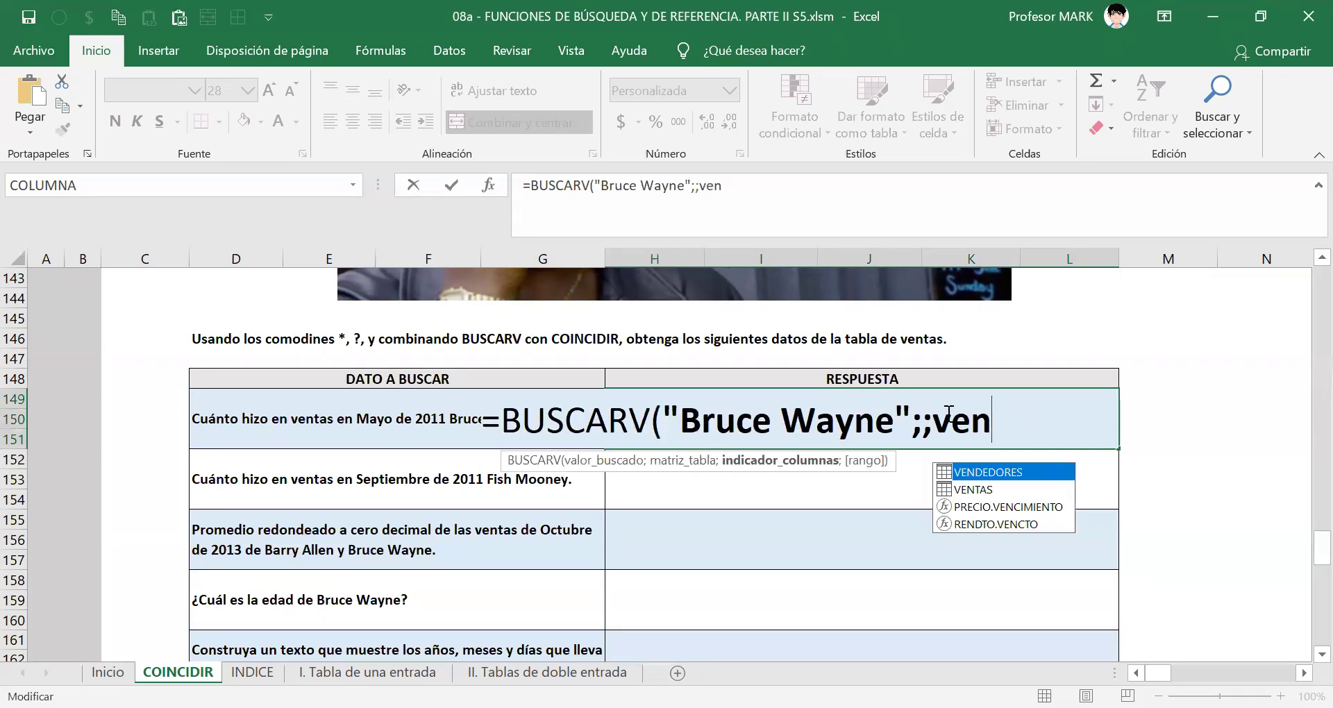
{"action": "key", "text": "Down"}
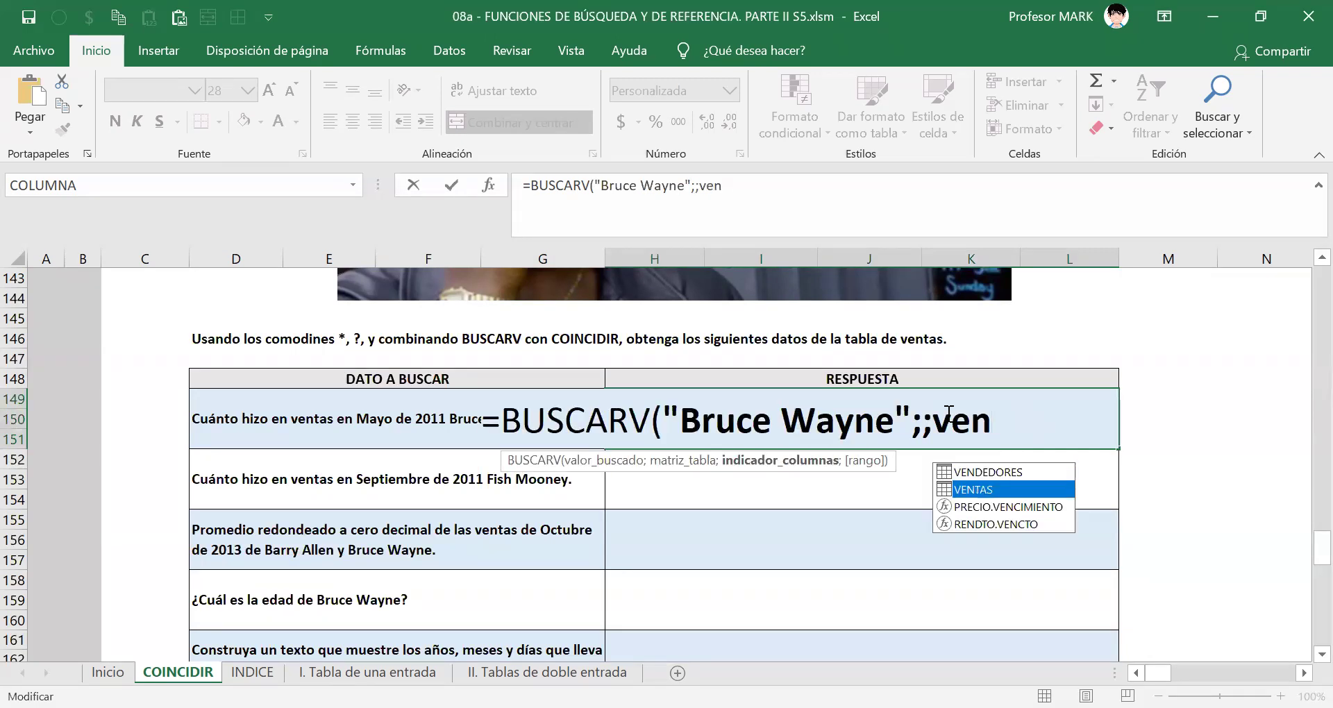
{"action": "key", "text": "Tab"}
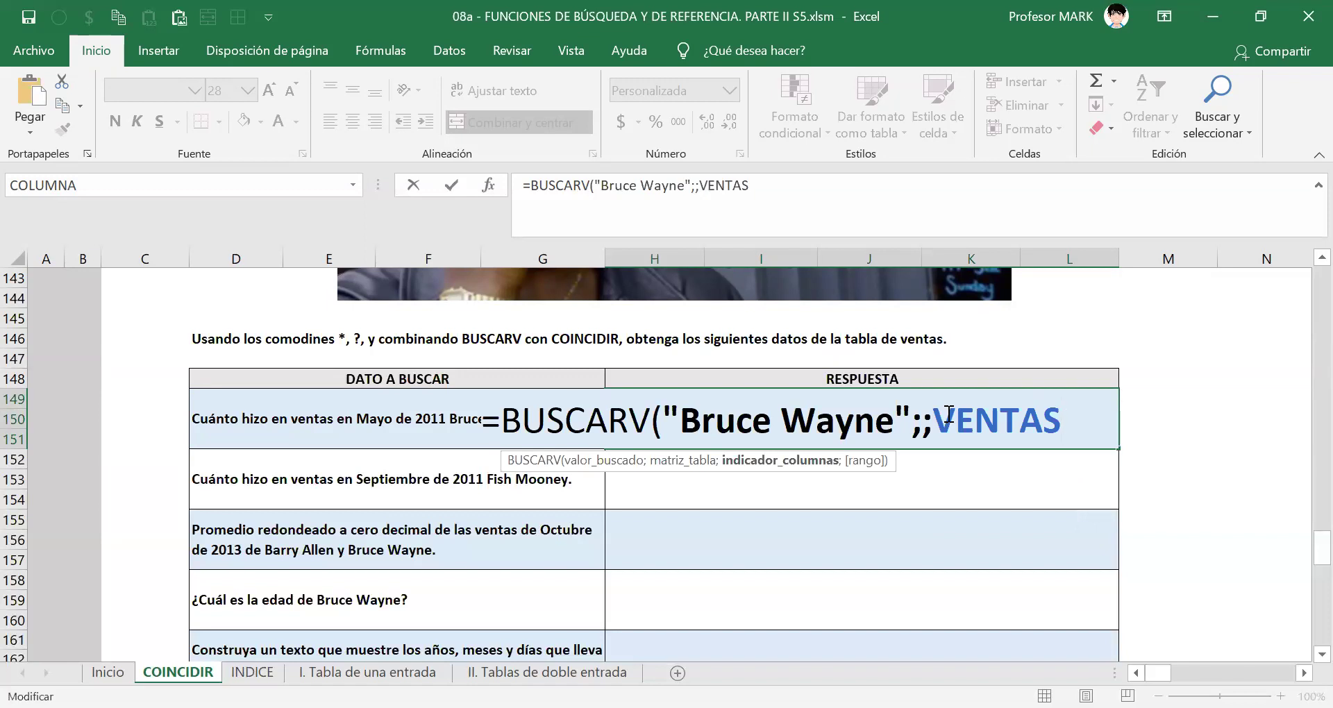
{"action": "left_click", "coordinate": [933, 420]}
{"action": "key", "text": "BackSpace"}
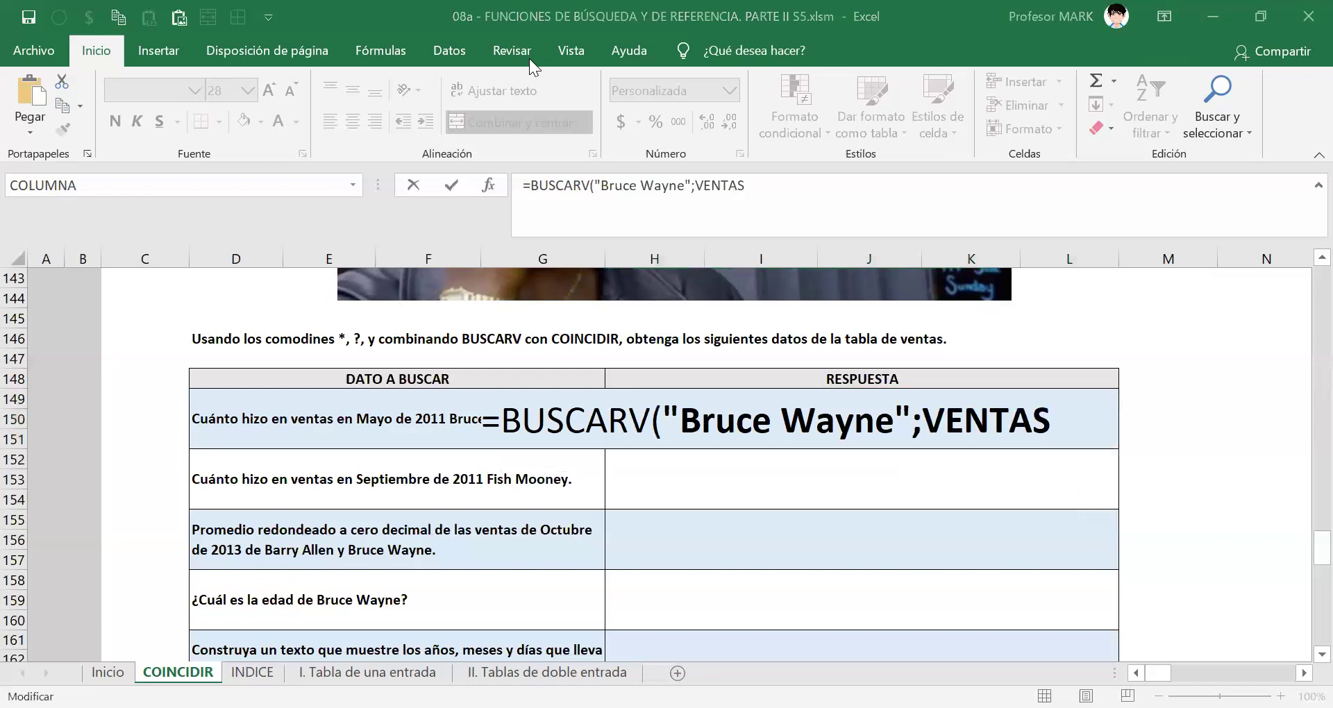
- Review the VENTAS table's range and the seller list of exercise 1, keeping the formula in H149 open
{"action": "scroll", "coordinate": [672, 393], "scroll_direction": "up", "scroll_amount": 1}
{"action": "scroll", "coordinate": [672, 393], "scroll_direction": "up", "scroll_amount": 14}
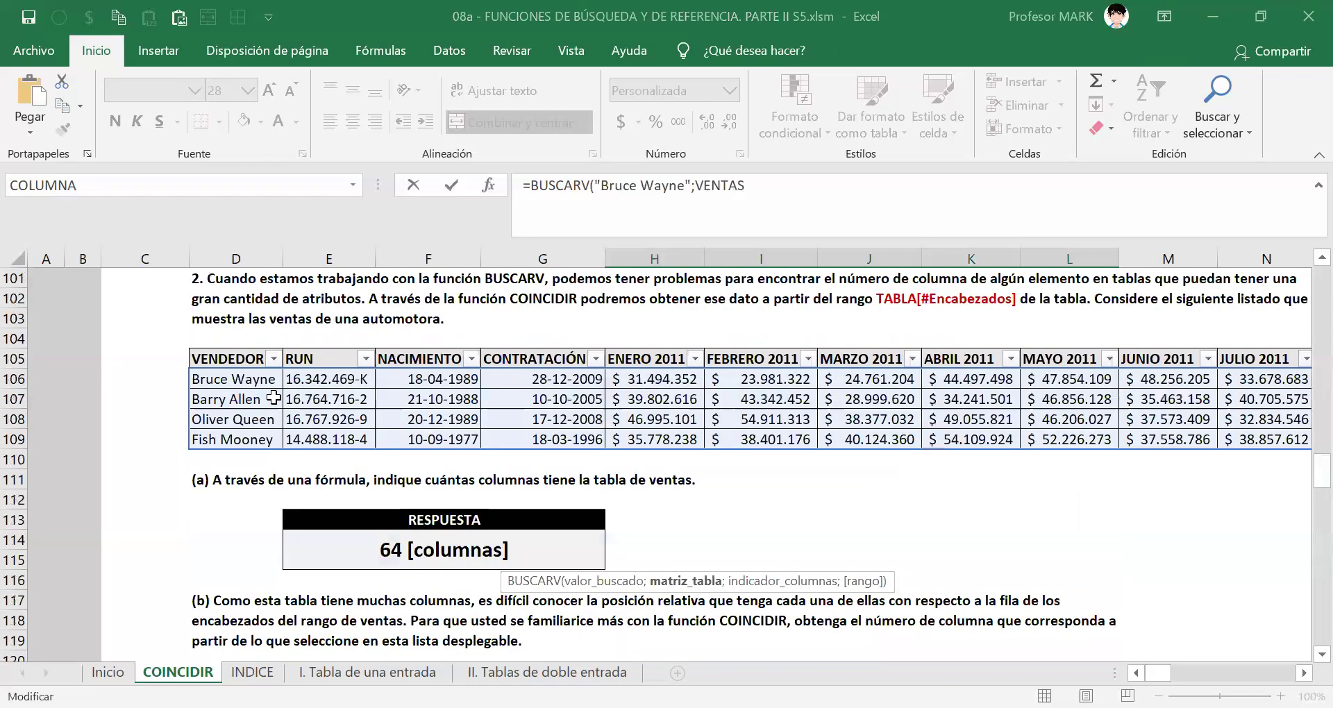
{"action": "scroll", "coordinate": [650, 357], "scroll_direction": "up", "scroll_amount": 4}
{"action": "scroll", "coordinate": [650, 357], "scroll_direction": "up", "scroll_amount": 7}
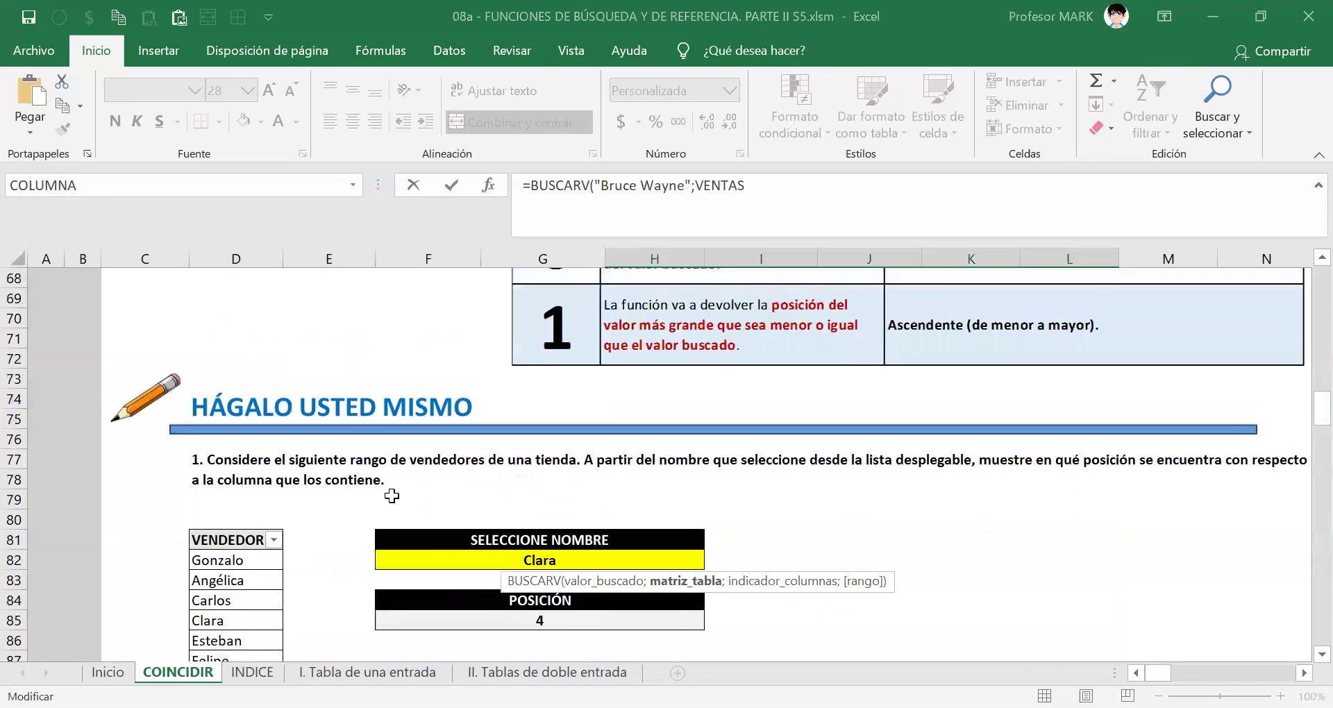
{"action": "scroll", "coordinate": [386, 493], "scroll_direction": "down", "scroll_amount": 2}
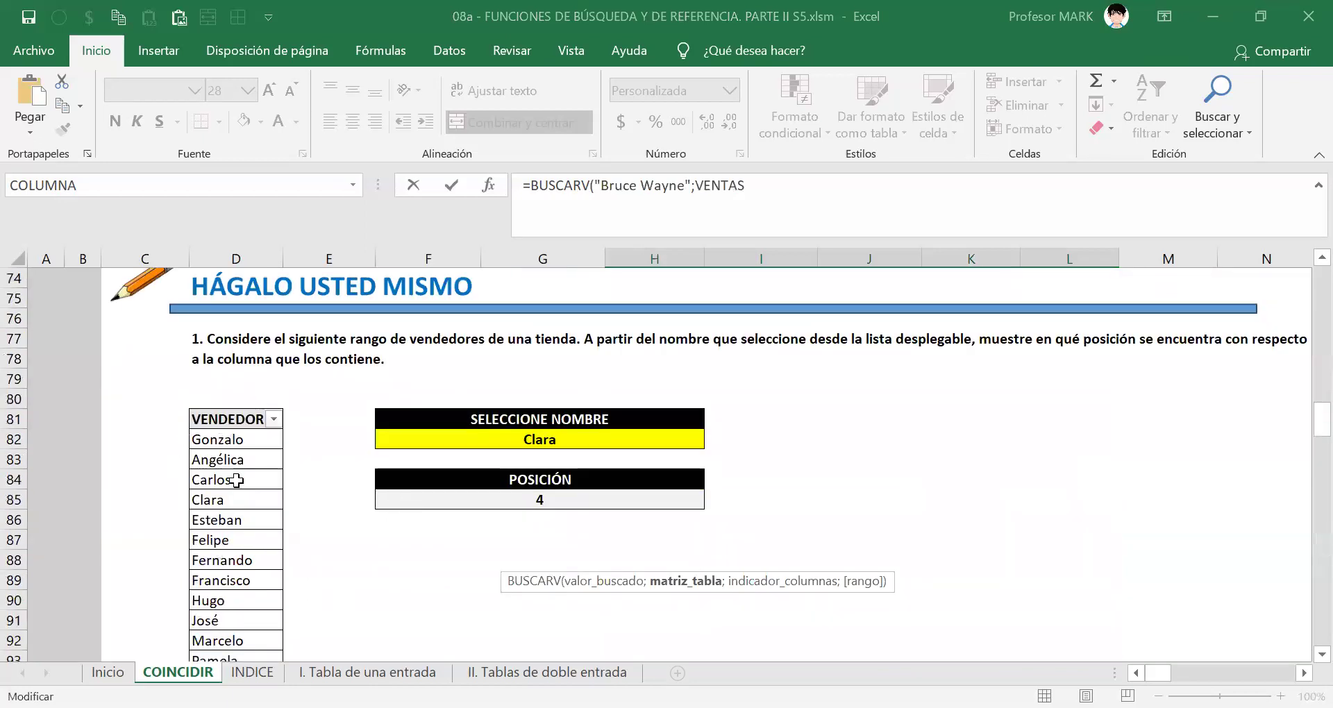
{"action": "scroll", "coordinate": [281, 507], "scroll_direction": "down", "scroll_amount": 5}
{"action": "scroll", "coordinate": [285, 500], "scroll_direction": "down", "scroll_amount": 10}
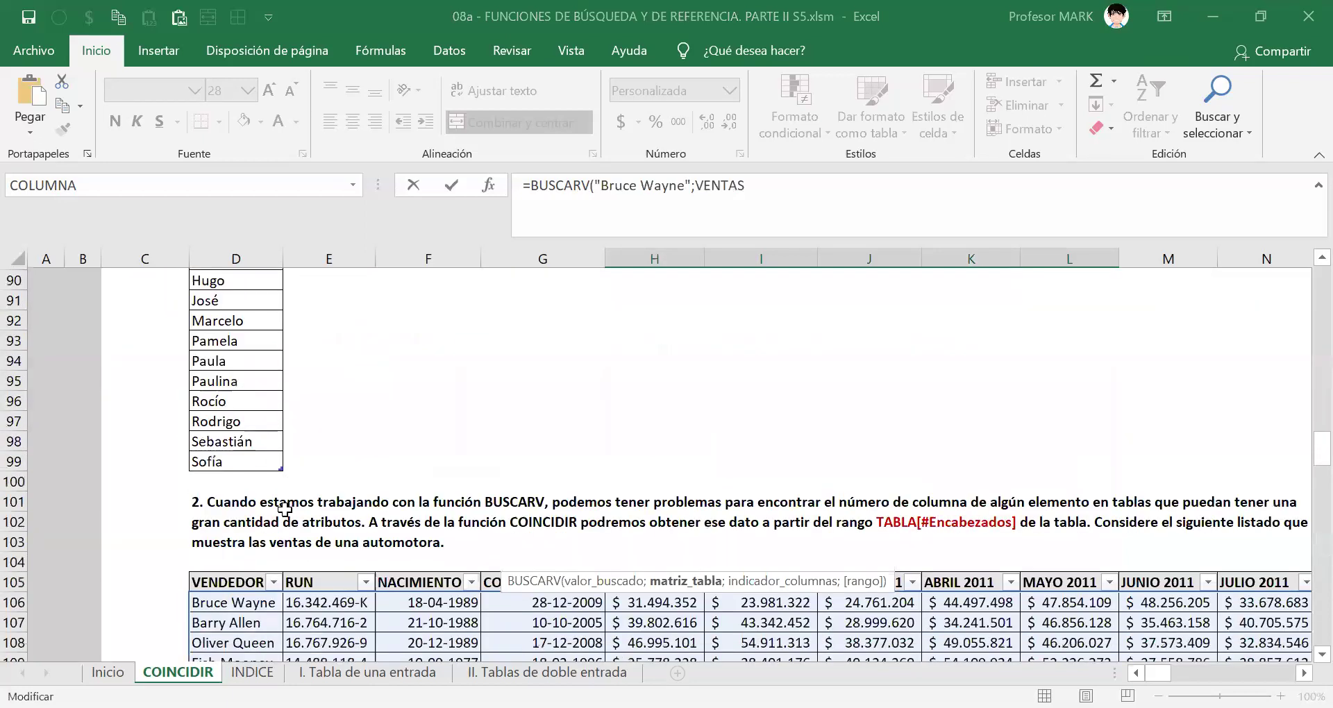
{"action": "scroll", "coordinate": [401, 481], "scroll_direction": "down", "scroll_amount": 6}
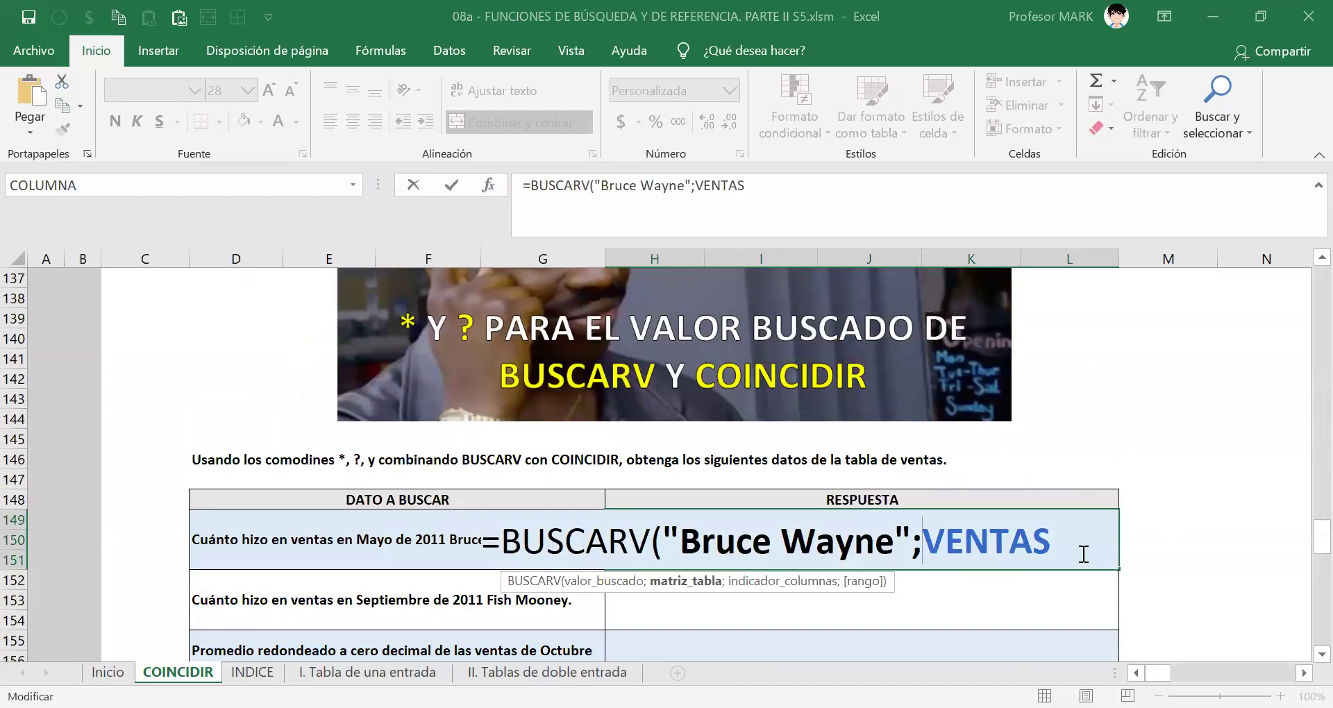
- Try 9 and 14 as BUSCARV's indicador_columnas, and replace them with a nested COINCIDIR function
{"action": "type", "text": ";"}
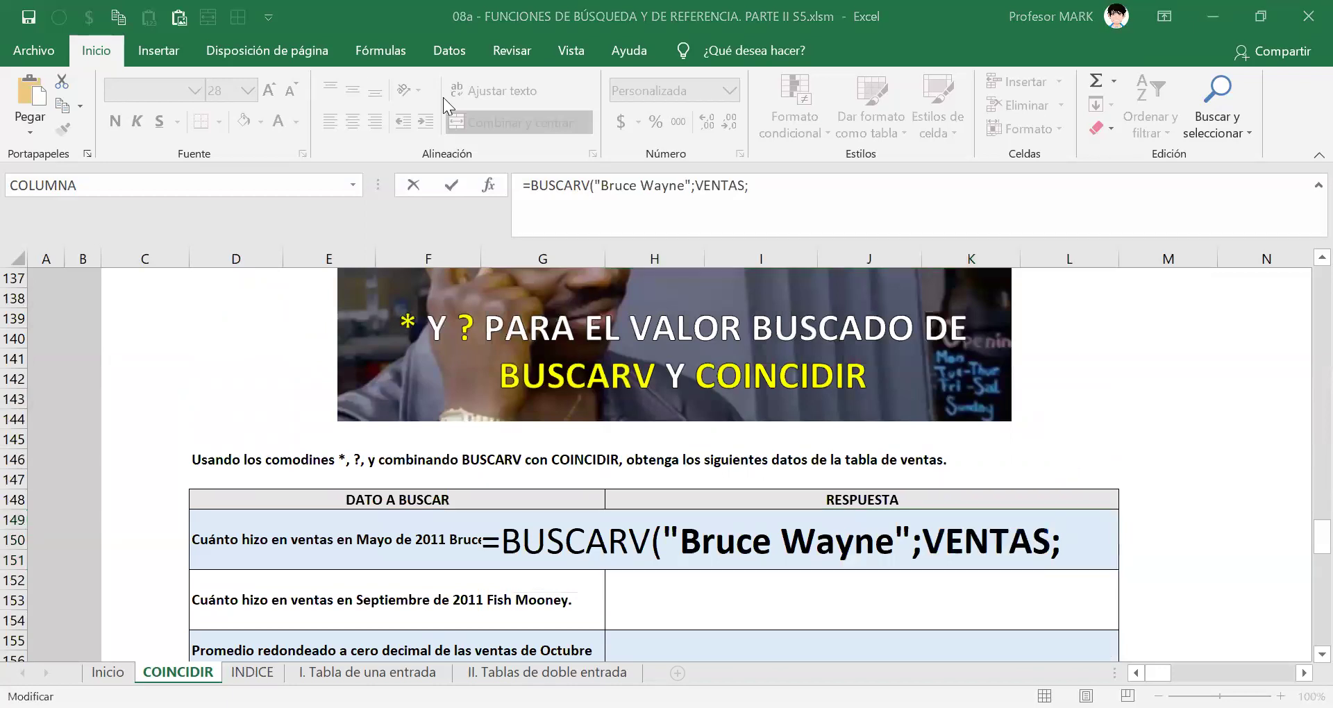
{"action": "left_click", "coordinate": [1073, 542]}
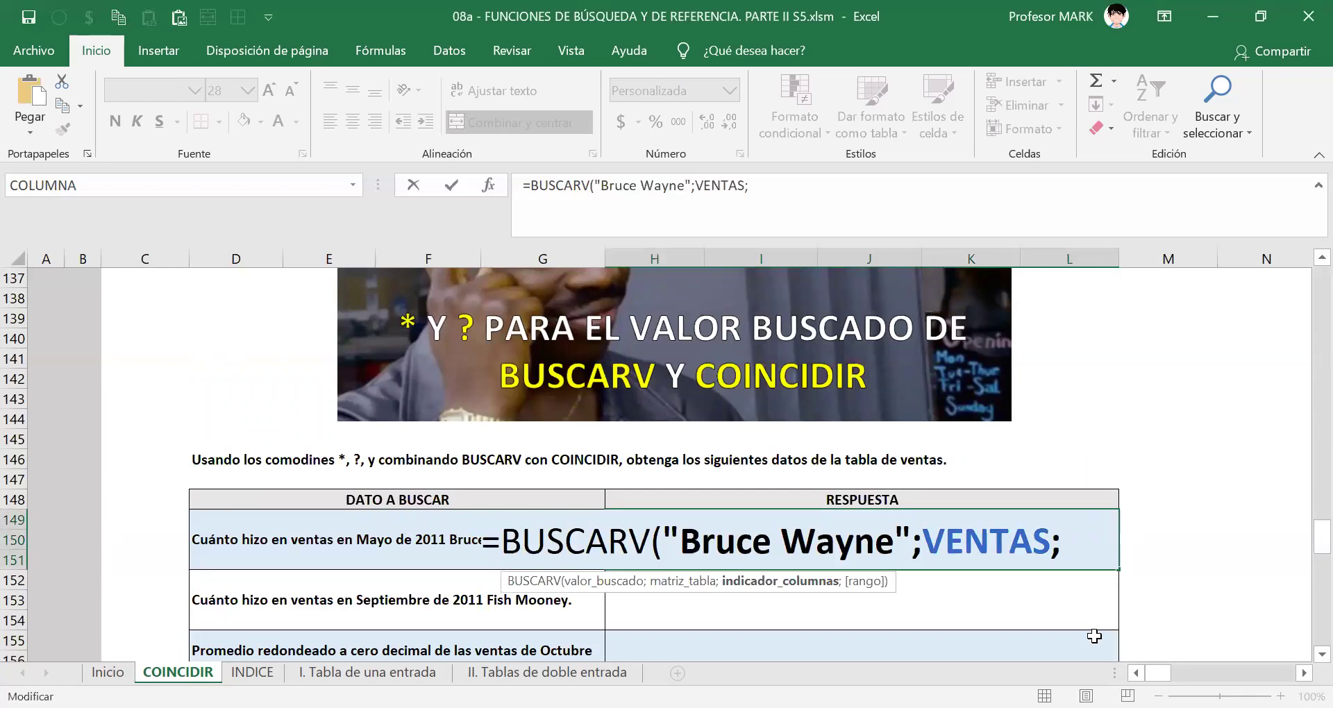
{"action": "type", "text": "9"}
{"action": "key", "text": "BackSpace"}
{"action": "type", "text": "14"}
{"action": "key", "text": "BackSpace"}
{"action": "key", "text": "BackSpace"}
{"action": "type", "text": "coin"}
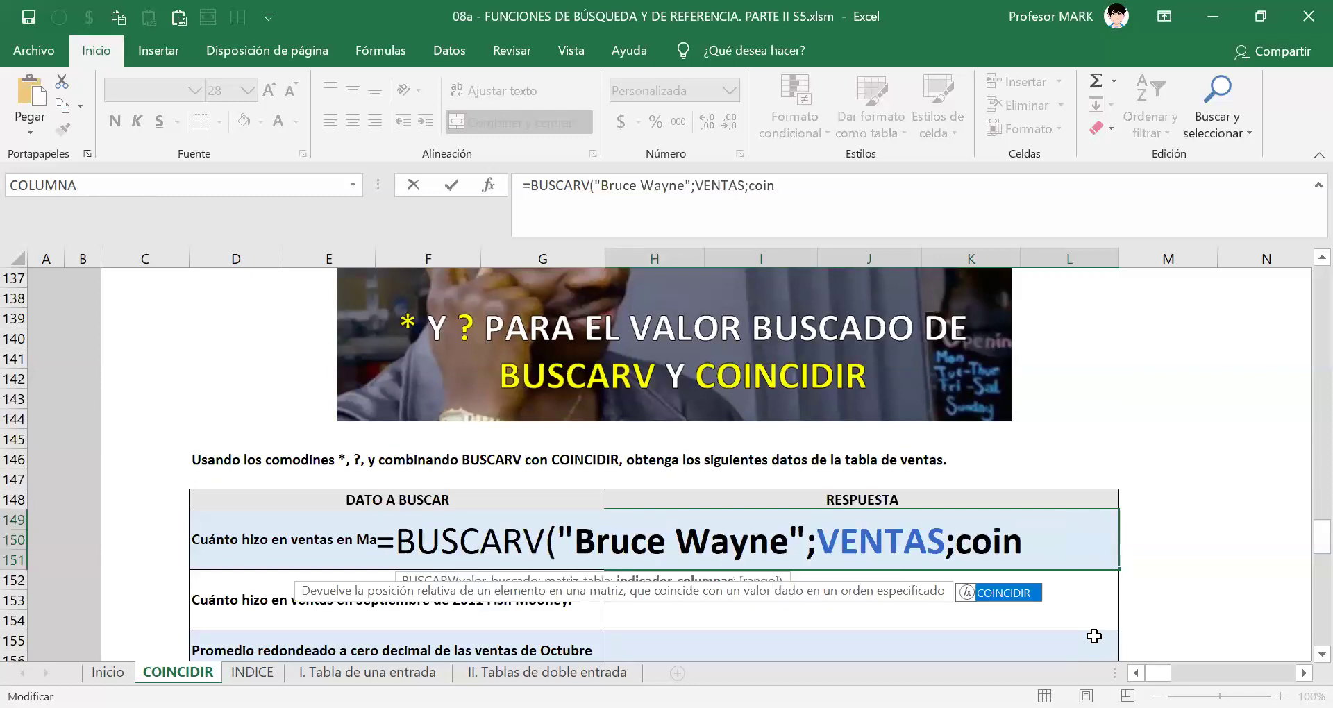
{"action": "key", "text": "Tab"}
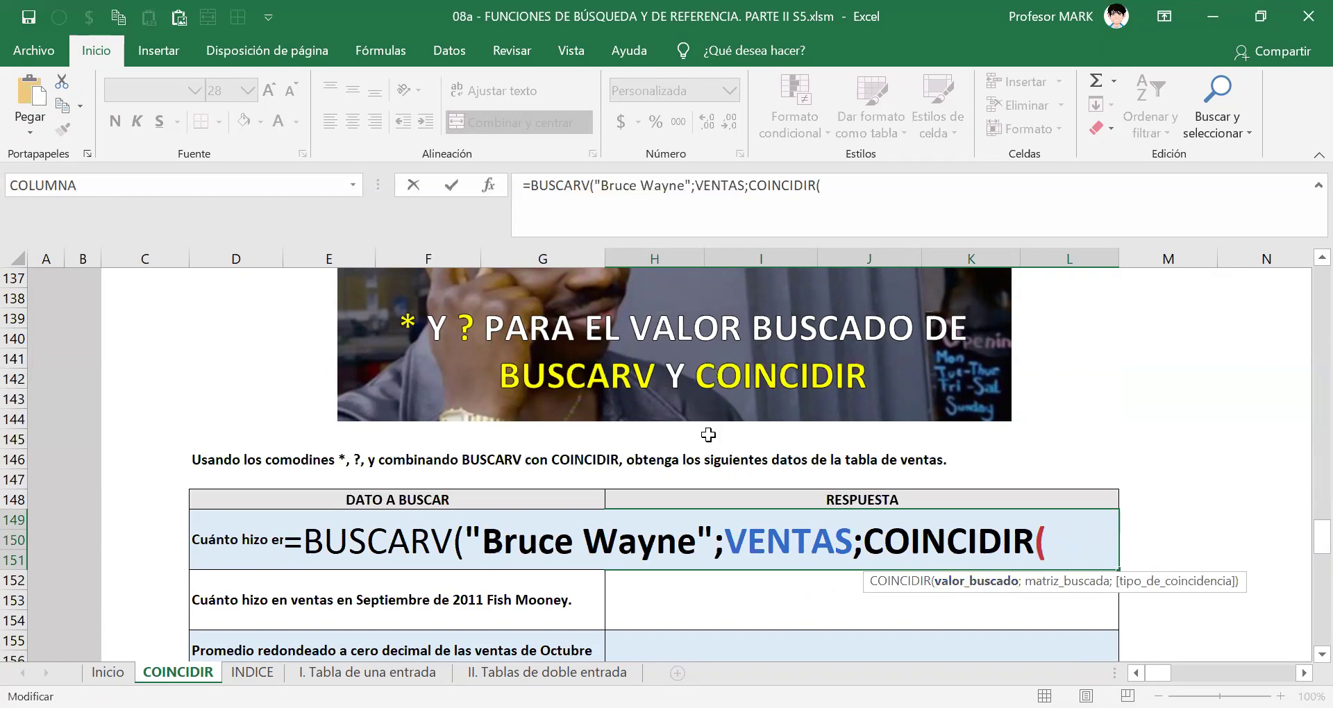
- Circle the MAYO 2011 header, draw question marks near it with temporary pen marks, and clear the drawing
{"action": "scroll", "coordinate": [708, 435], "scroll_direction": "up", "scroll_amount": 12}
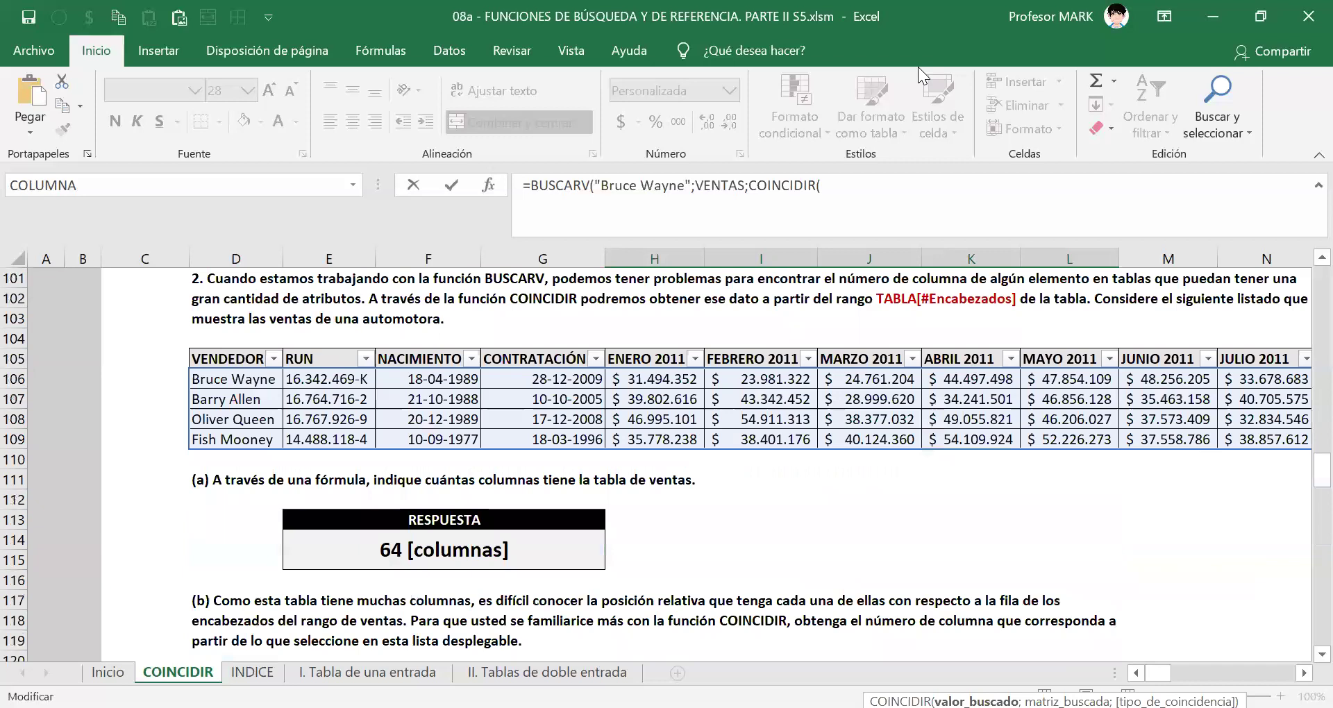
{"action": "key", "text": "ctrl+2"}
{"action": "mouse_move", "coordinate": [1073, 335]}
{"action": "left_mouse_down"}
{"action": "mouse_move", "coordinate": [1023, 350]}
{"action": "mouse_move", "coordinate": [1069, 378]}
{"action": "mouse_move", "coordinate": [1107, 350]}
{"action": "mouse_move", "coordinate": [1062, 332]}
{"action": "mouse_move", "coordinate": [1089, 297]}
{"action": "mouse_move", "coordinate": [1100, 320]}
{"action": "left_mouse_up"}
{"action": "left_click", "coordinate": [1099, 328]}
{"action": "left_click_drag", "start_coordinate": [982, 314], "coordinate": [992, 329]}
{"action": "left_click", "coordinate": [981, 356]}
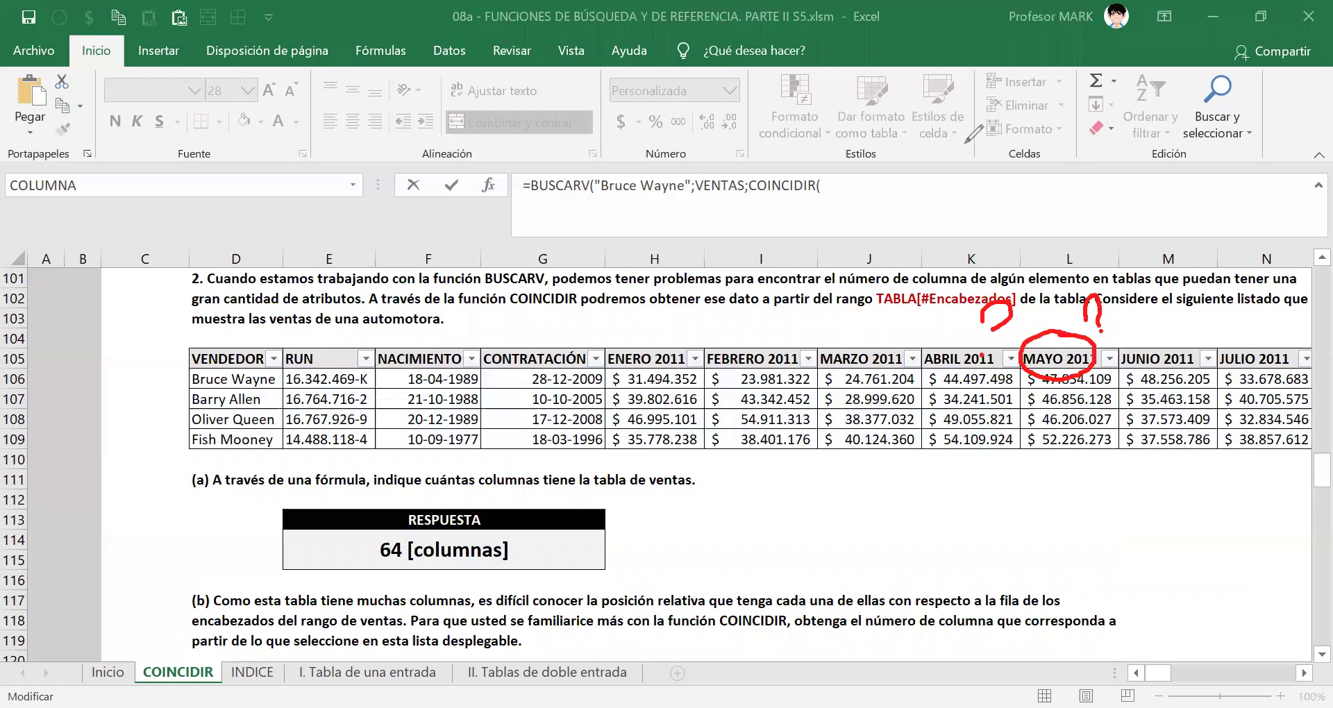
{"action": "key", "text": "e"}
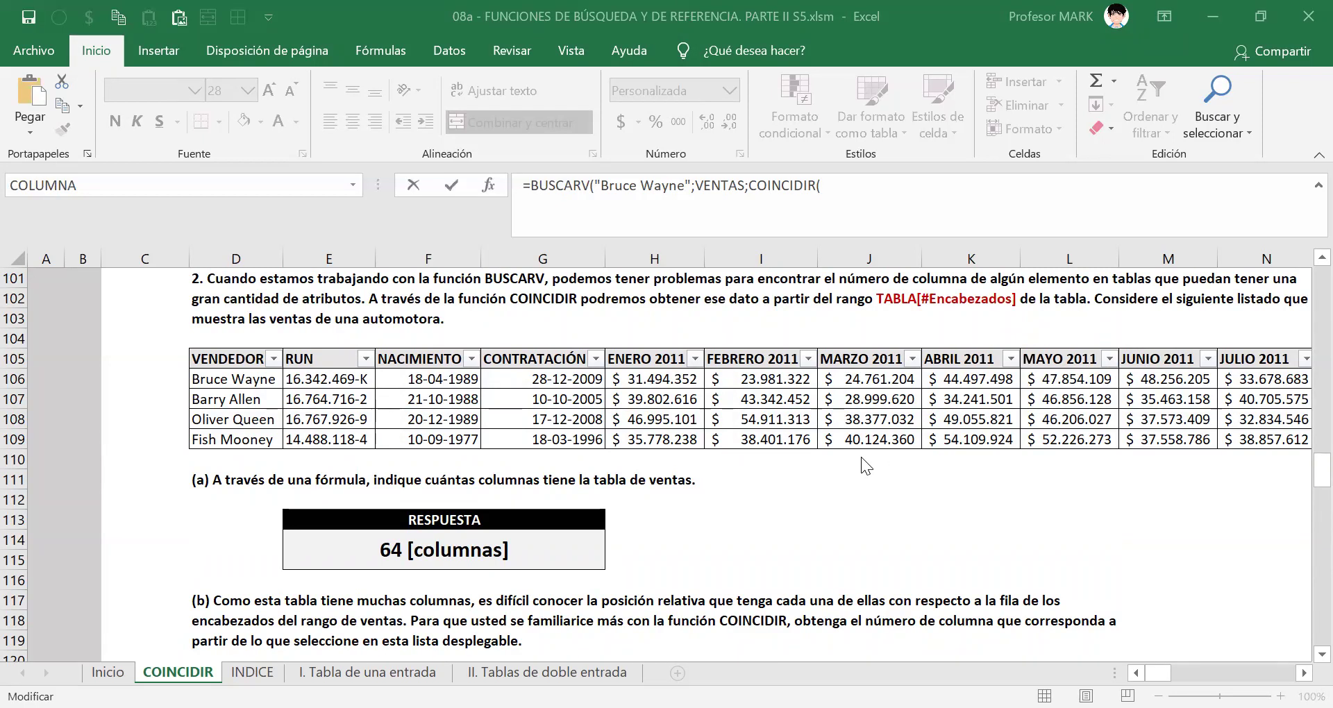
- Enter "MAYO 2011" as COINCIDIR's valor_buscado in the H149 formula
{"action": "scroll", "coordinate": [860, 457], "scroll_direction": "down", "scroll_amount": 14}
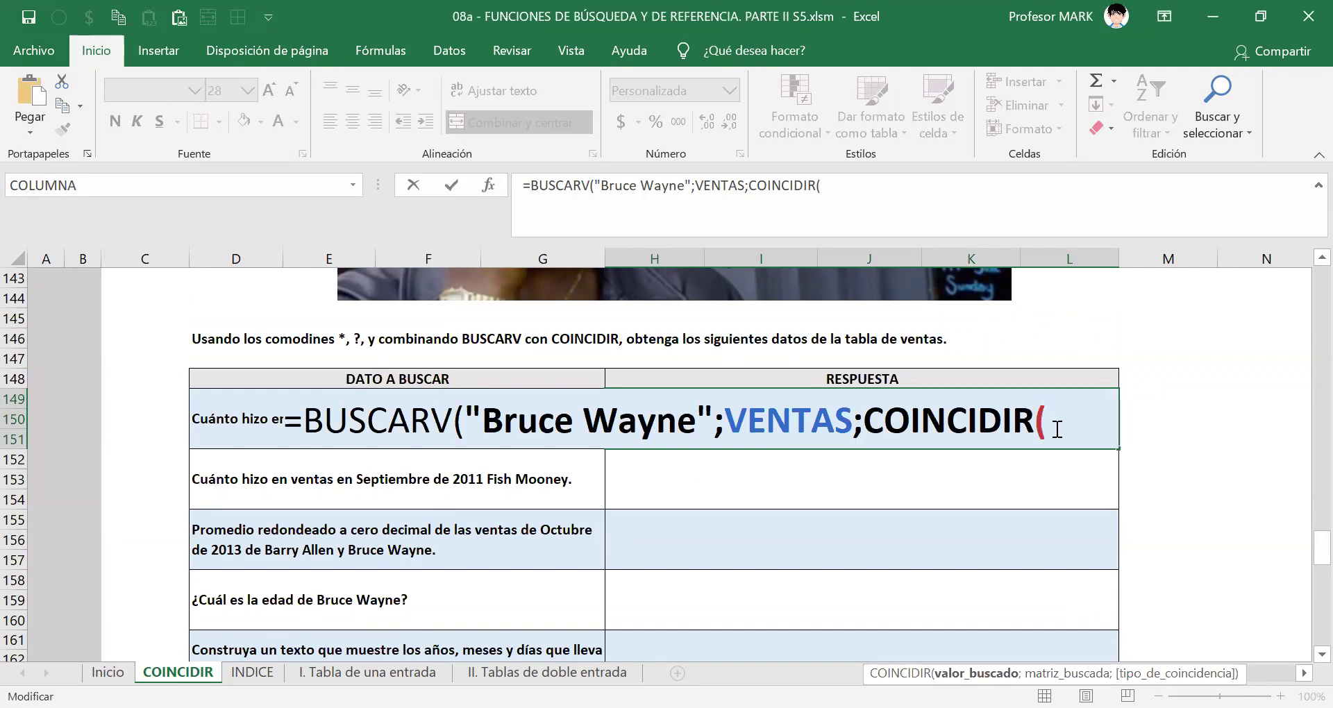
{"action": "type", "text": "\""}
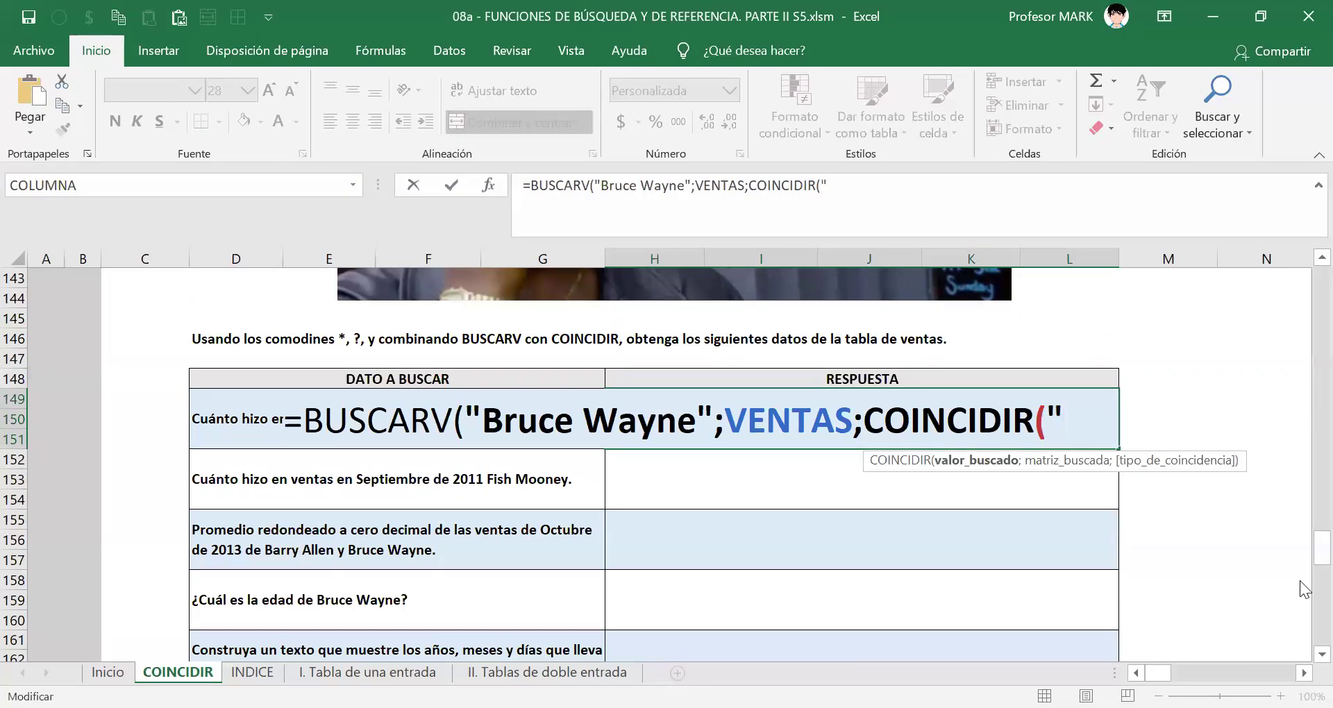
{"action": "type", "text": "MAYO 20"}
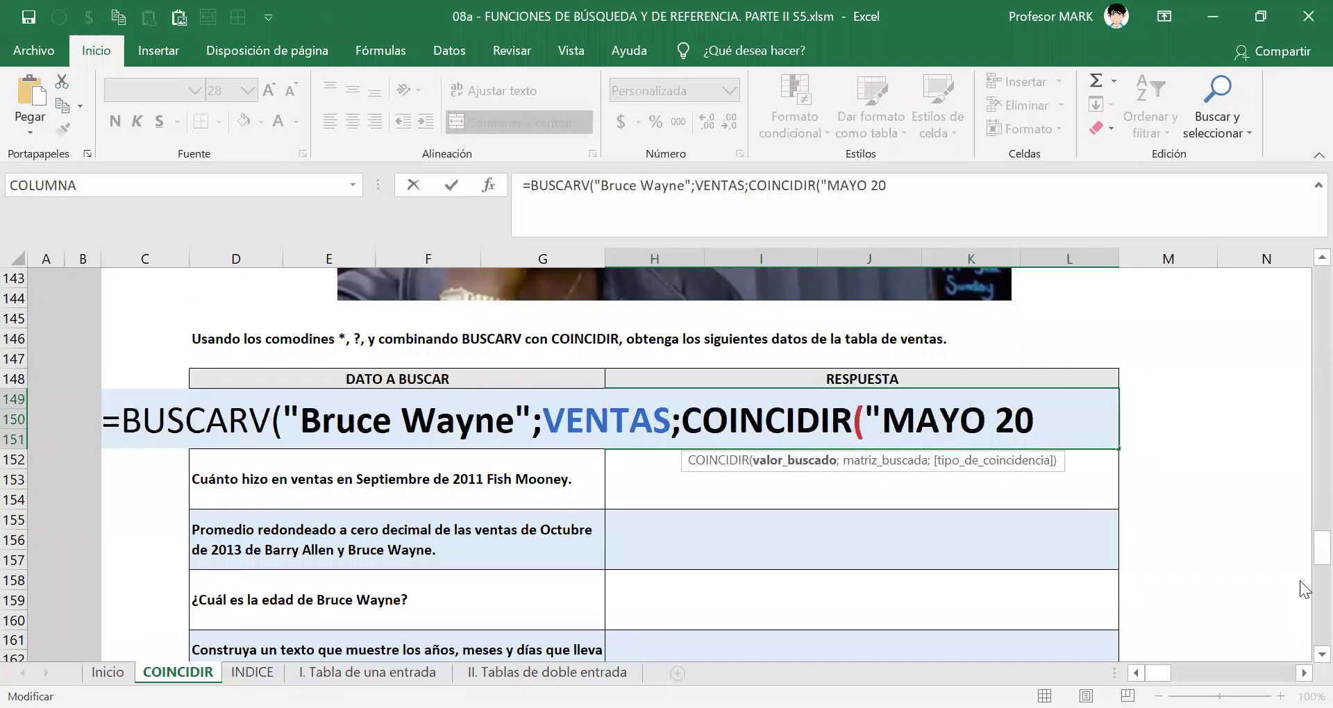
{"action": "type", "text": "11\";"}
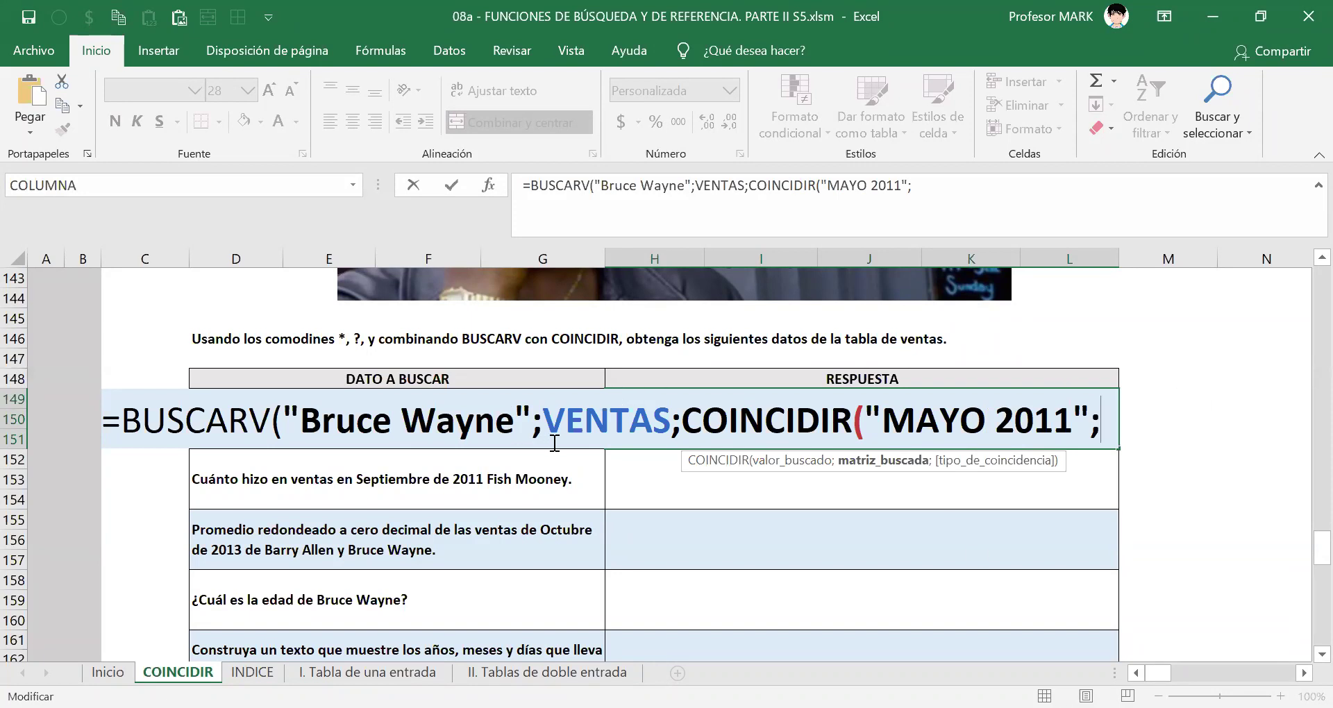
- Set COINCIDIR's matriz_buscada to the whole header row, VENTAS[#Encabezados], and return to the formula in H149
{"action": "scroll", "coordinate": [553, 444], "scroll_direction": "up", "scroll_amount": 3}
{"action": "scroll", "coordinate": [553, 444], "scroll_direction": "up", "scroll_amount": 10}
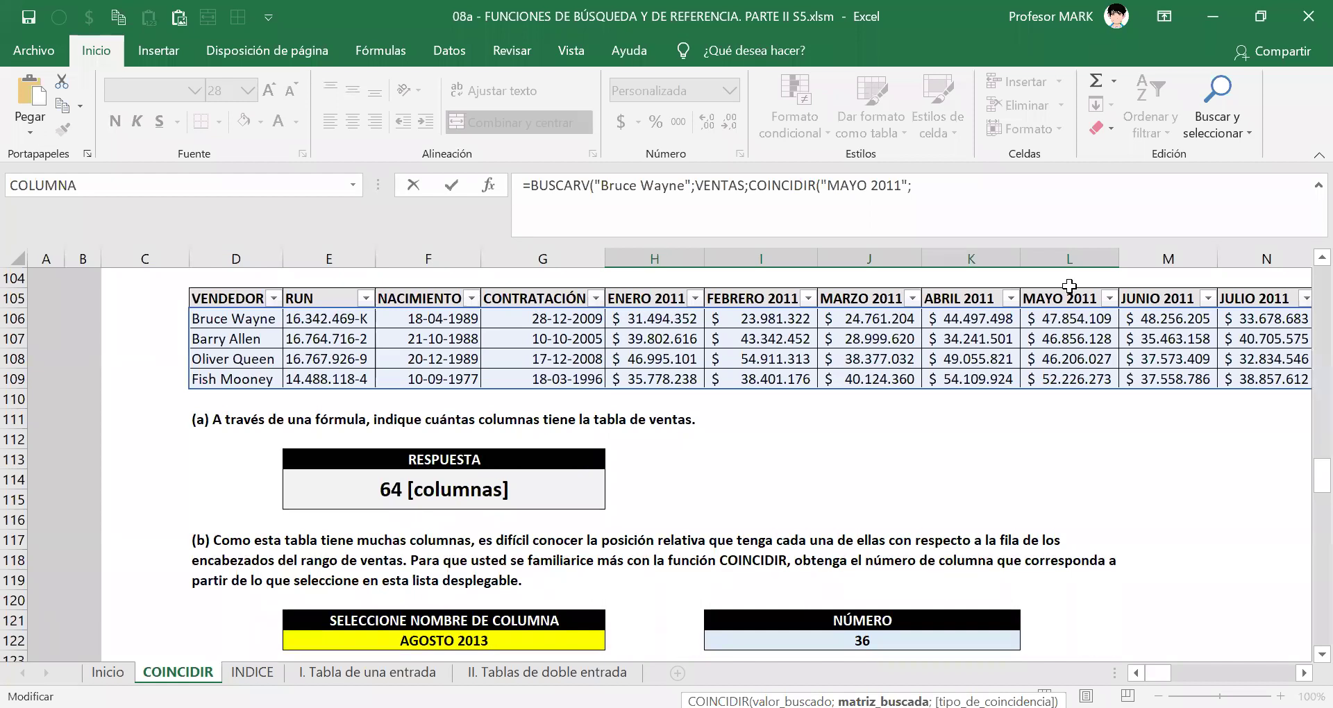
{"action": "left_click", "coordinate": [236, 298]}
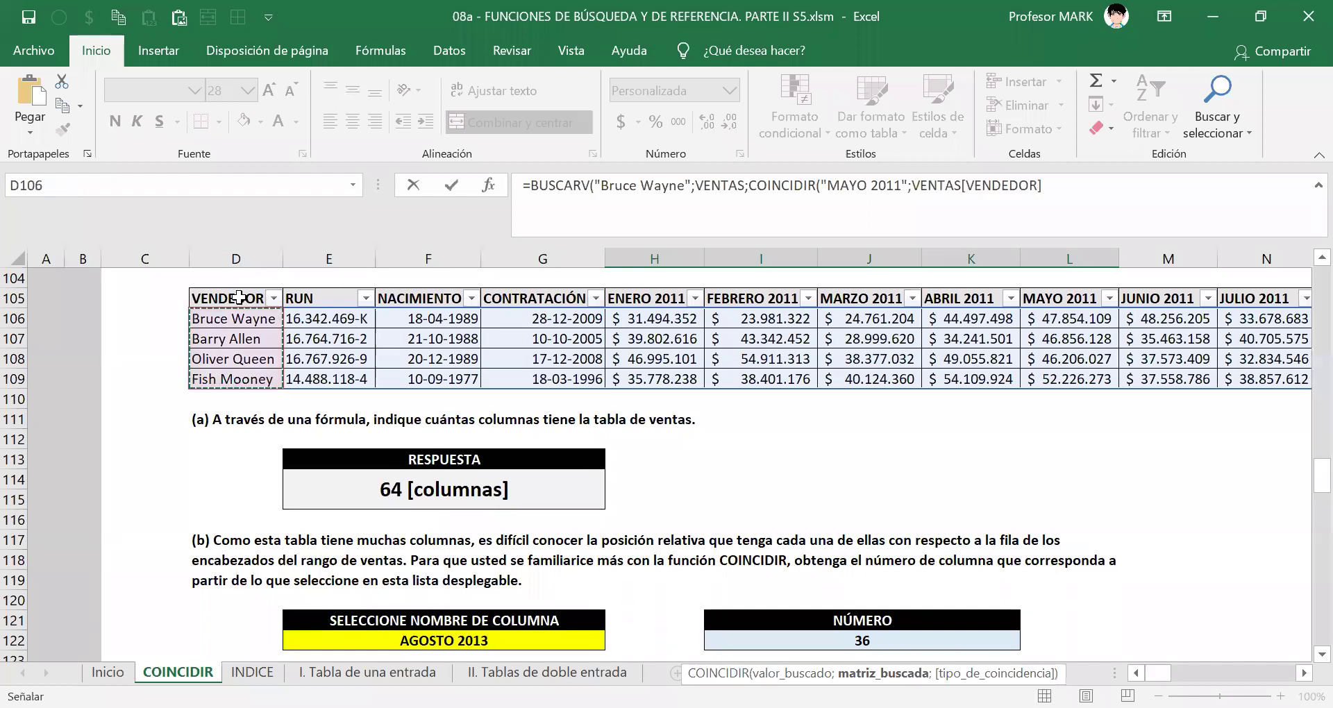
{"action": "left_click", "coordinate": [239, 297]}
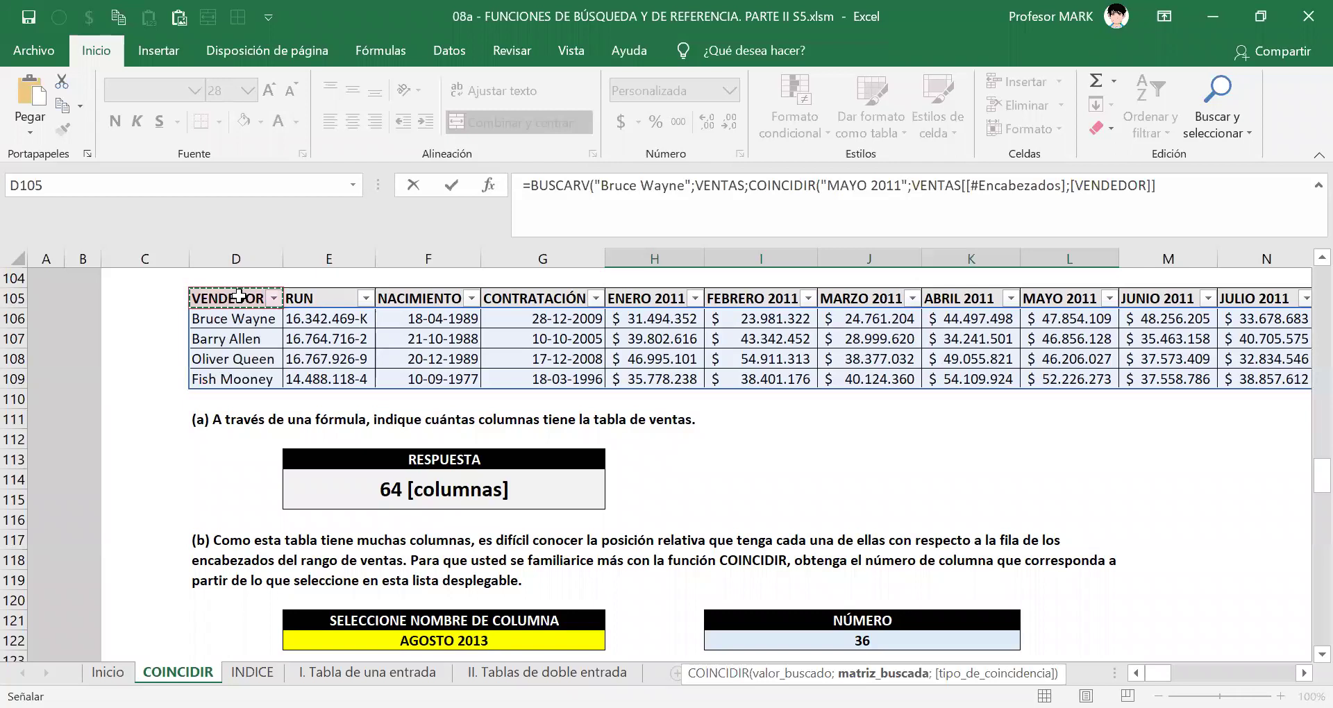
{"action": "key", "text": "ctrl+shift+Right"}
{"action": "left_click_drag", "start_coordinate": [917, 185], "coordinate": [1065, 184]}
{"action": "scroll", "coordinate": [435, 550], "scroll_direction": "down", "scroll_amount": 9}
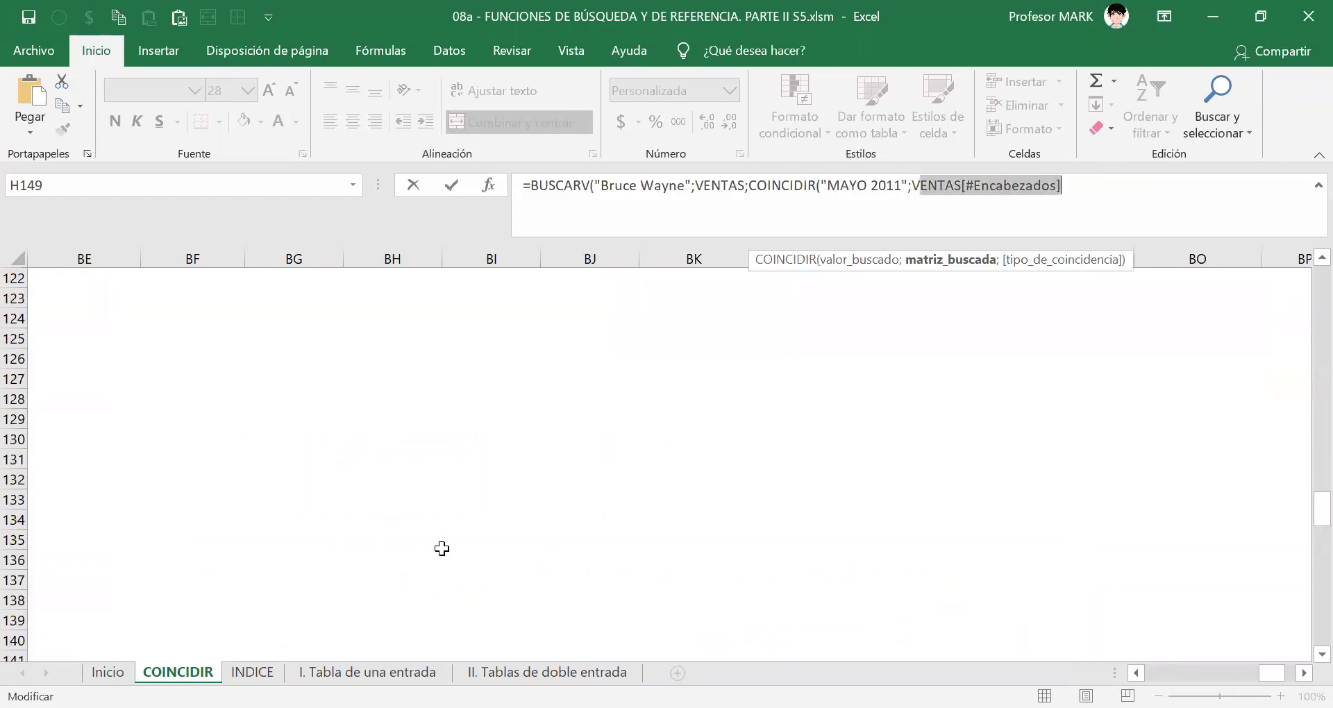
{"action": "scroll", "coordinate": [1089, 645], "scroll_direction": "left", "scroll_amount": 9}
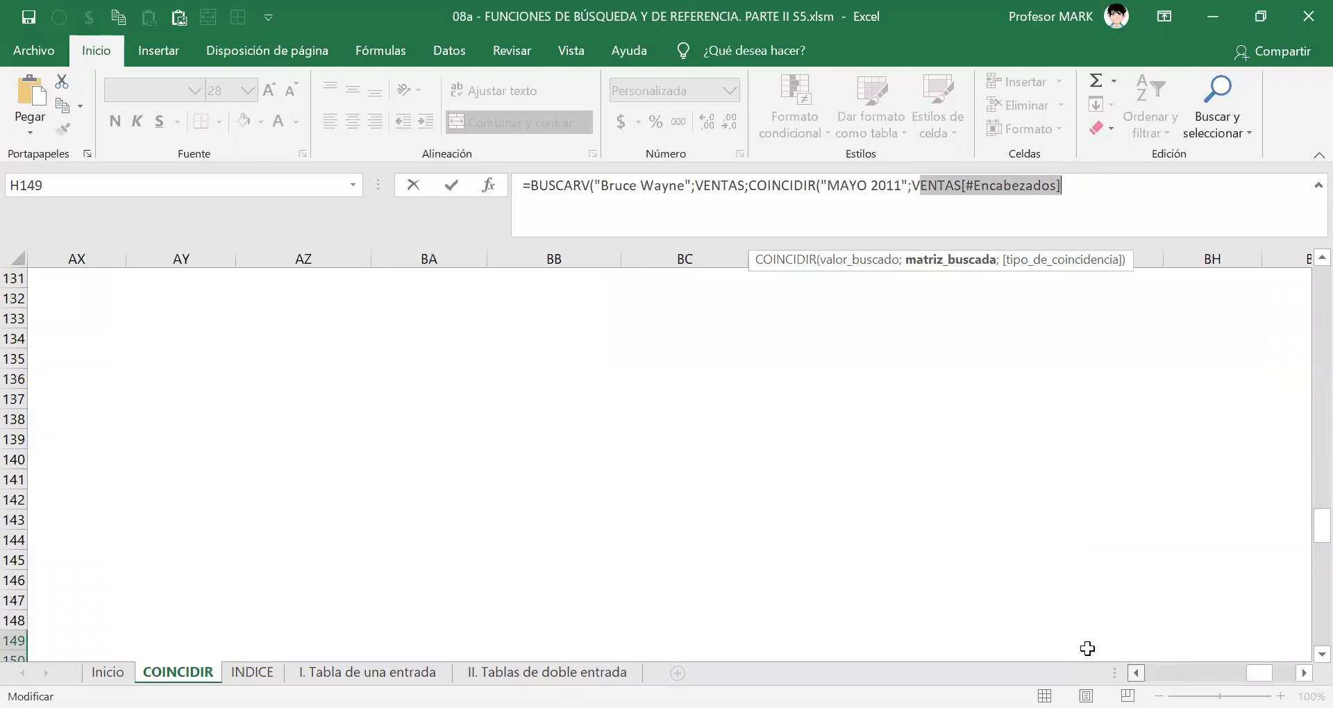
{"action": "key", "text": "ctrl+BackSpace"}
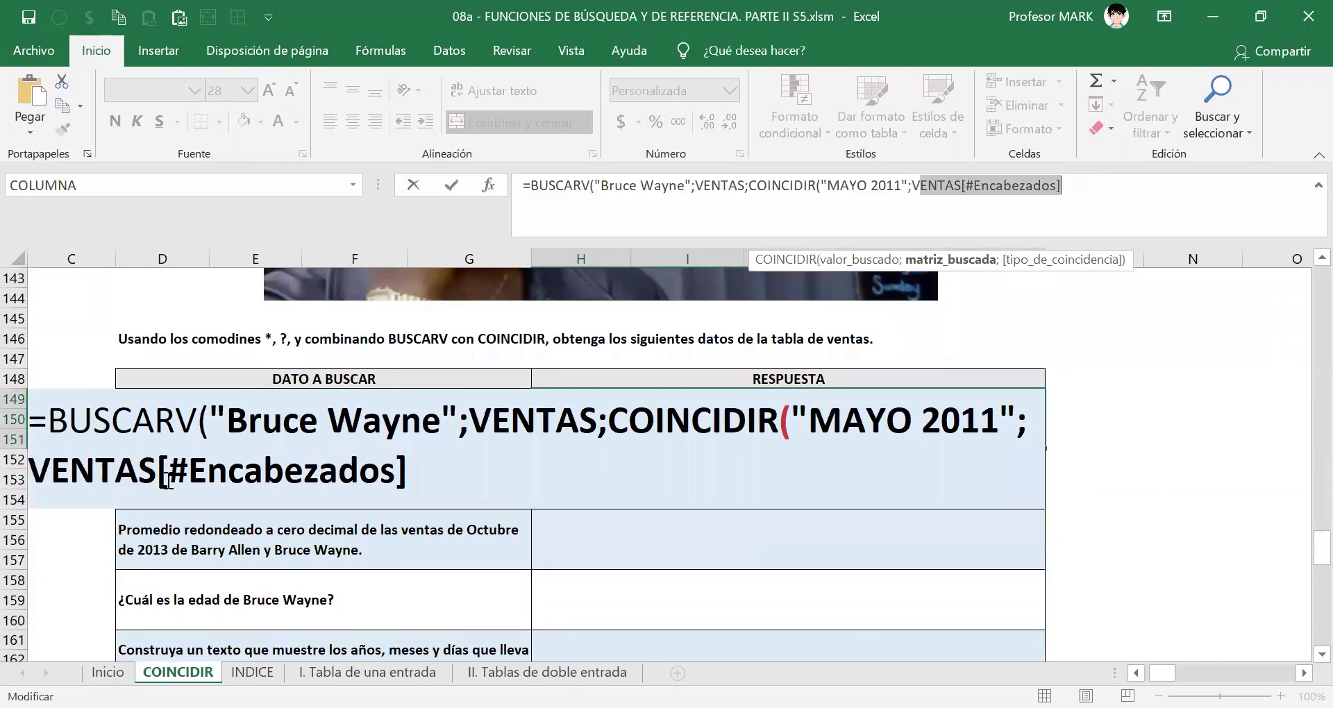
- Re-enter VENTAS[#Encabezados] as the lookup array of COINCIDIR in the H149 formula and close the function with match type 0
{"action": "left_click", "coordinate": [1136, 673]}
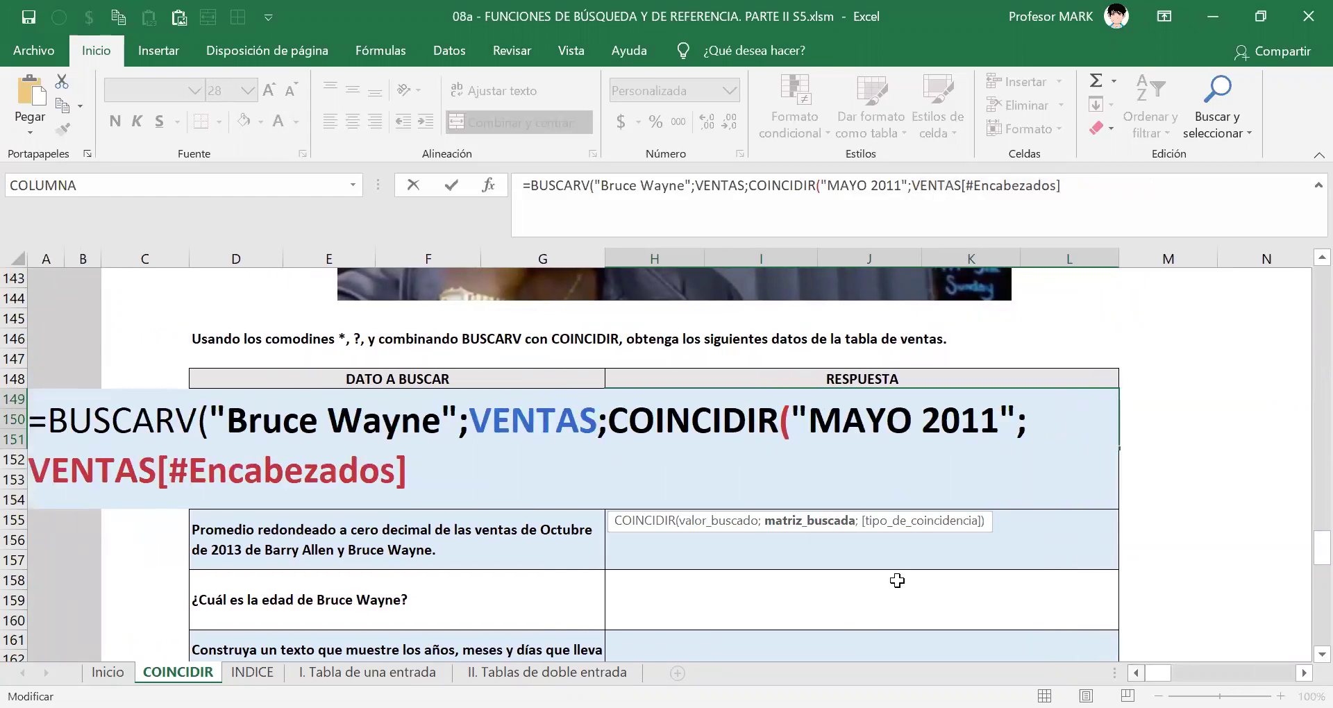
{"action": "left_click_drag", "start_coordinate": [36, 475], "coordinate": [413, 474]}
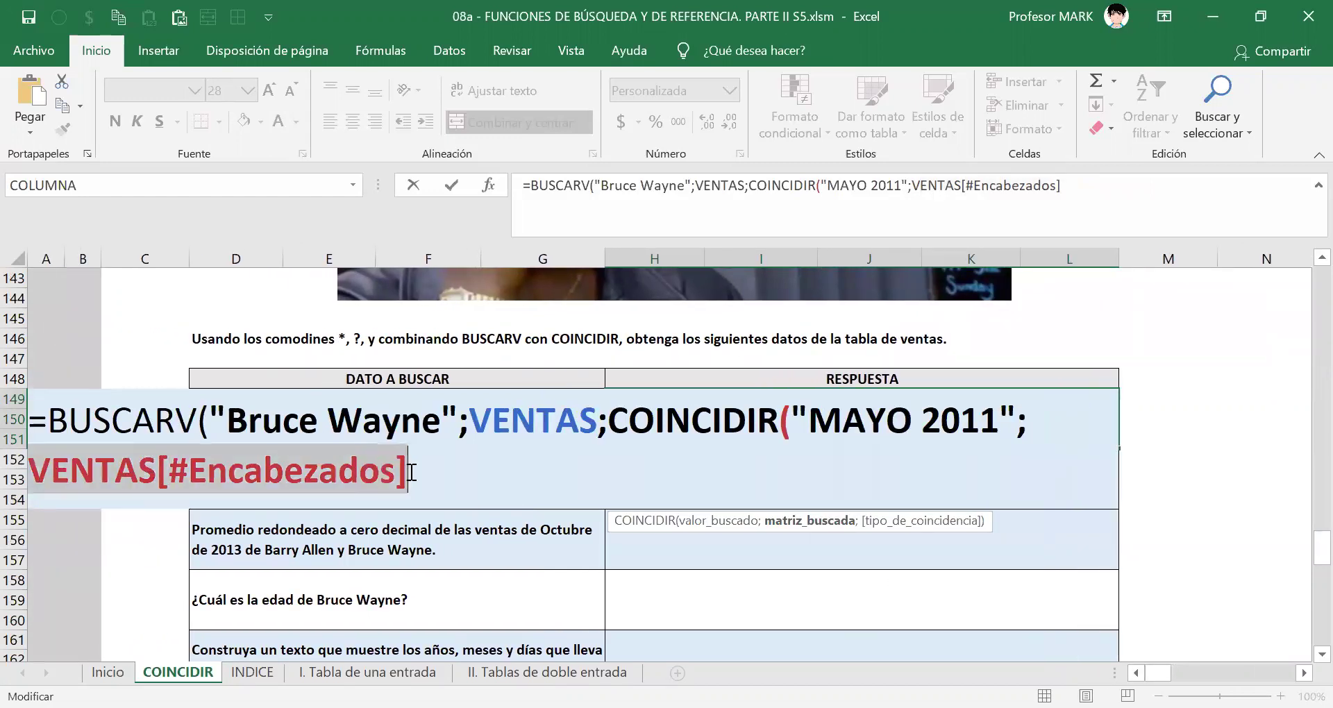
{"action": "key", "text": "BackSpace"}
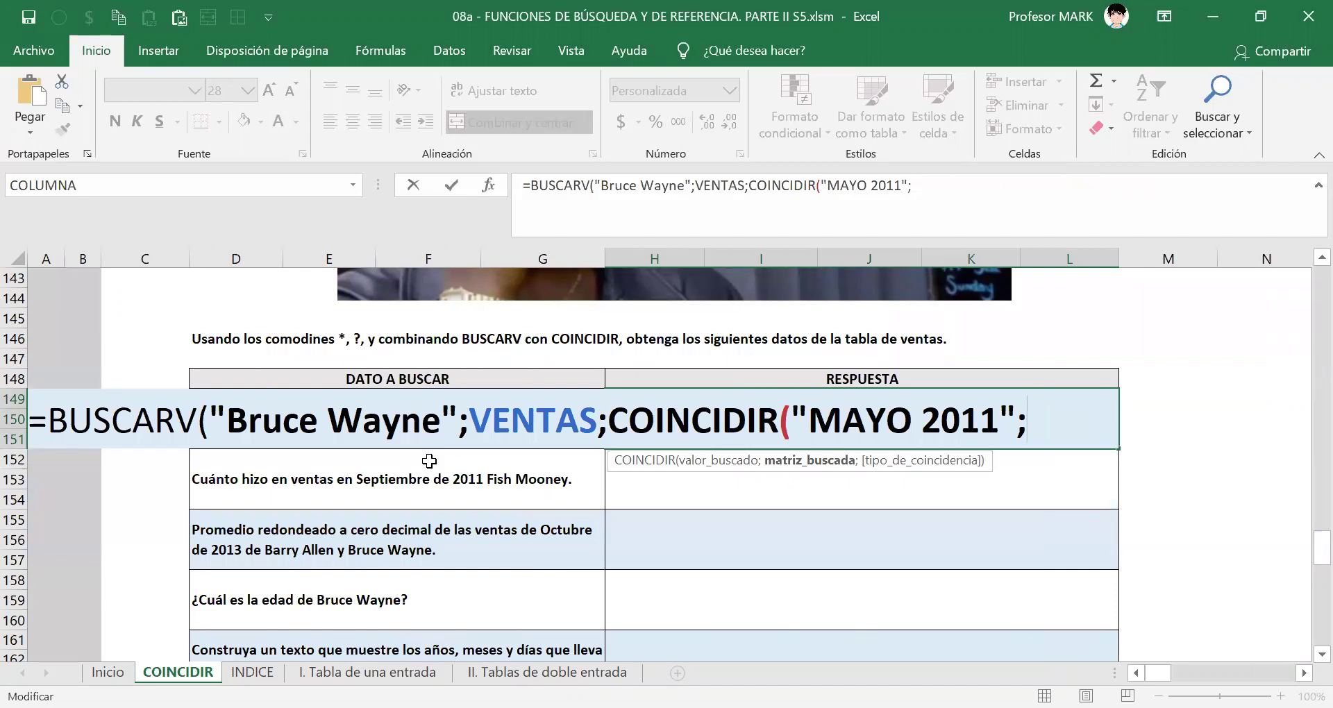
{"action": "type", "text": "ven"}
{"action": "key", "text": "Tab"}
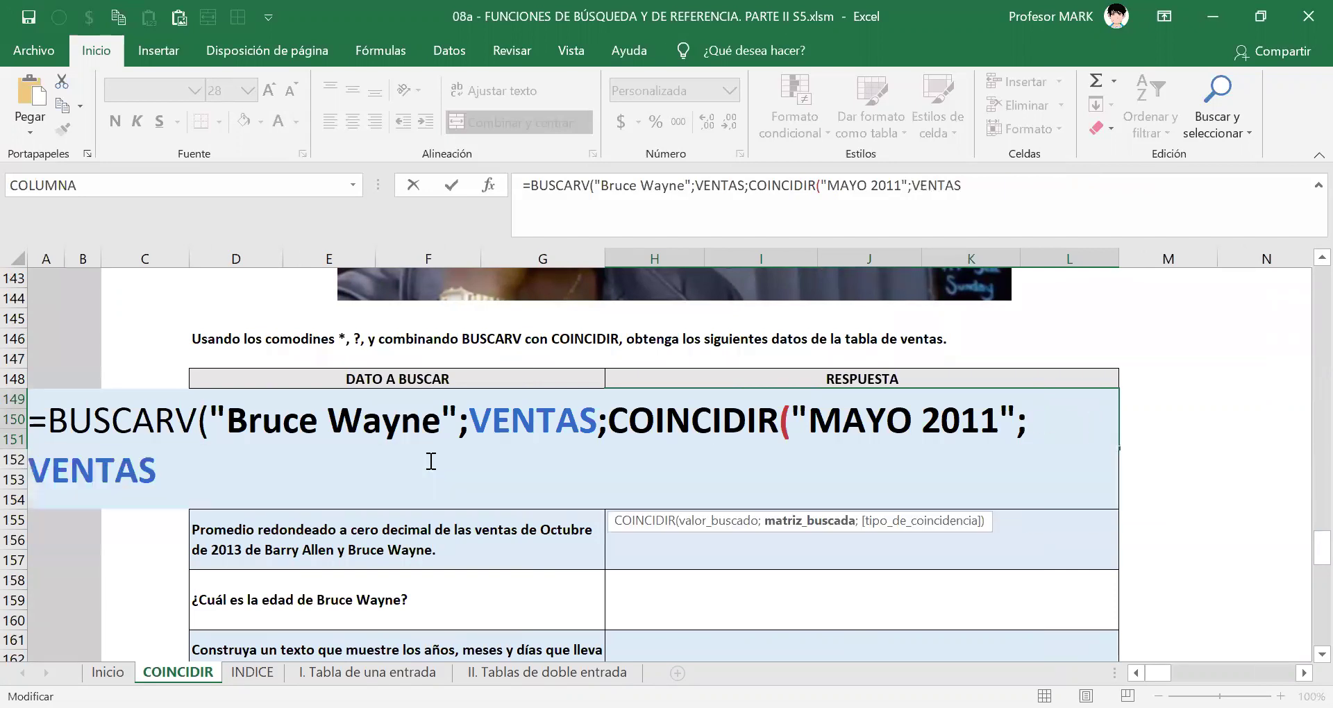
{"action": "type", "text": "["}
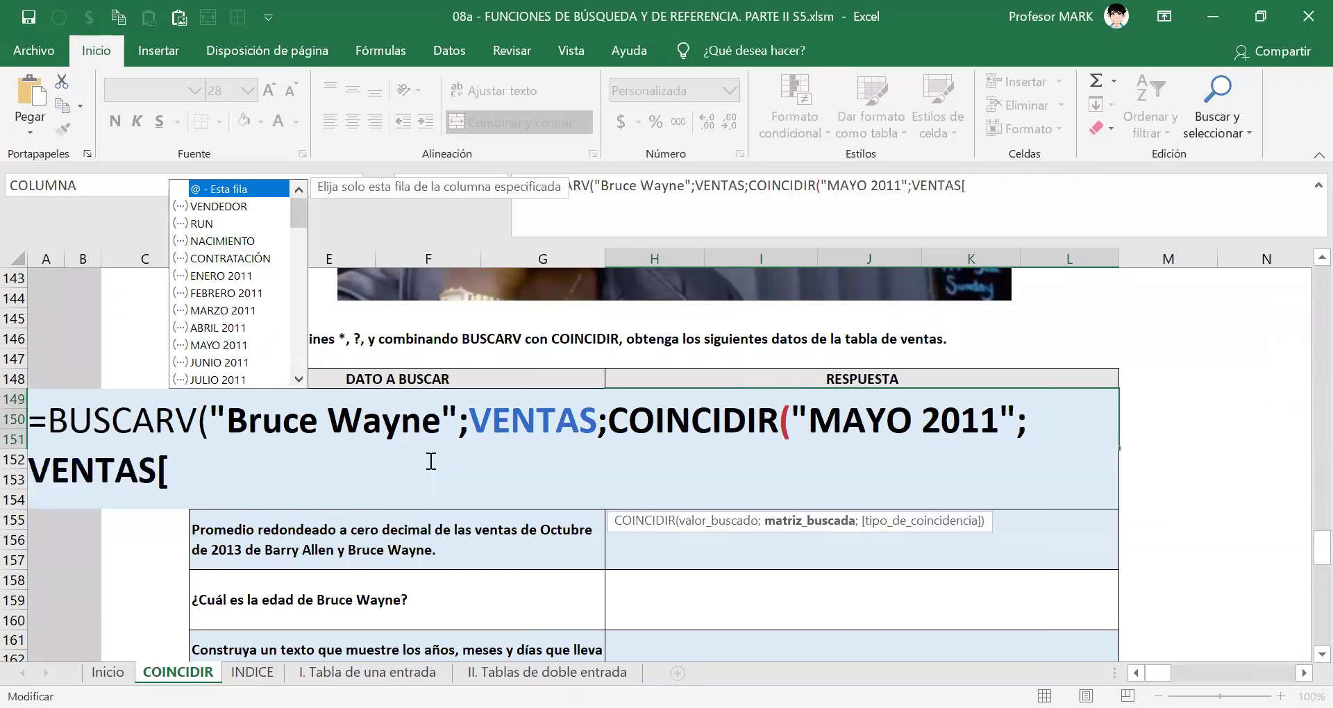
{"action": "type", "text": "#"}
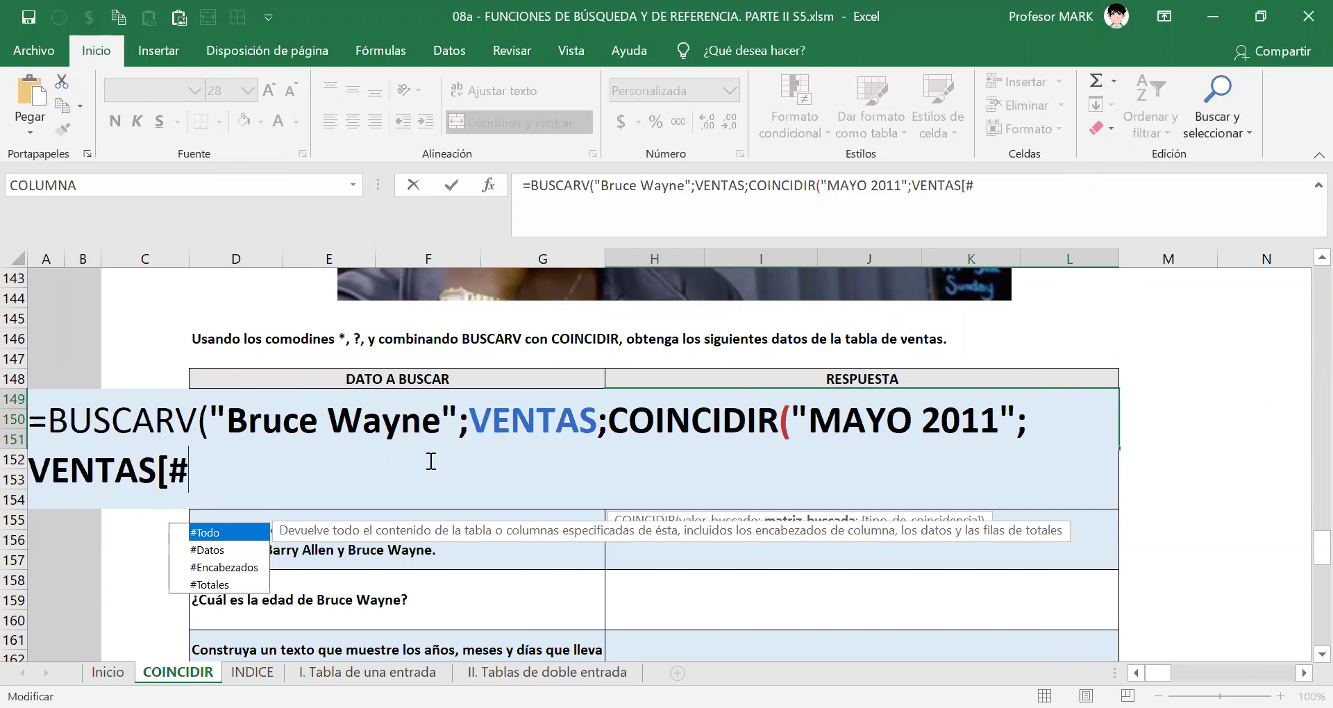
{"action": "key", "text": "Down"}
{"action": "key", "text": "Down"}
{"action": "key", "text": "Tab"}
{"action": "type", "text": "]"}
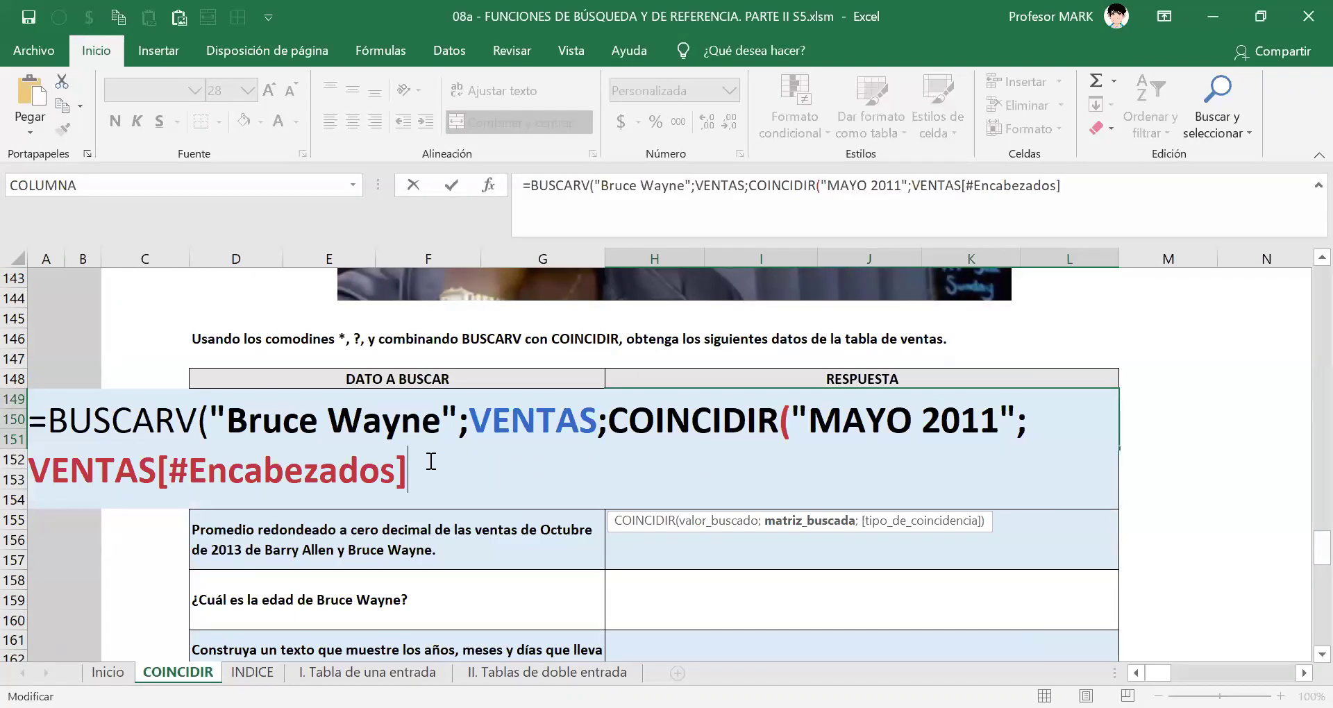
{"action": "type", "text": ";"}
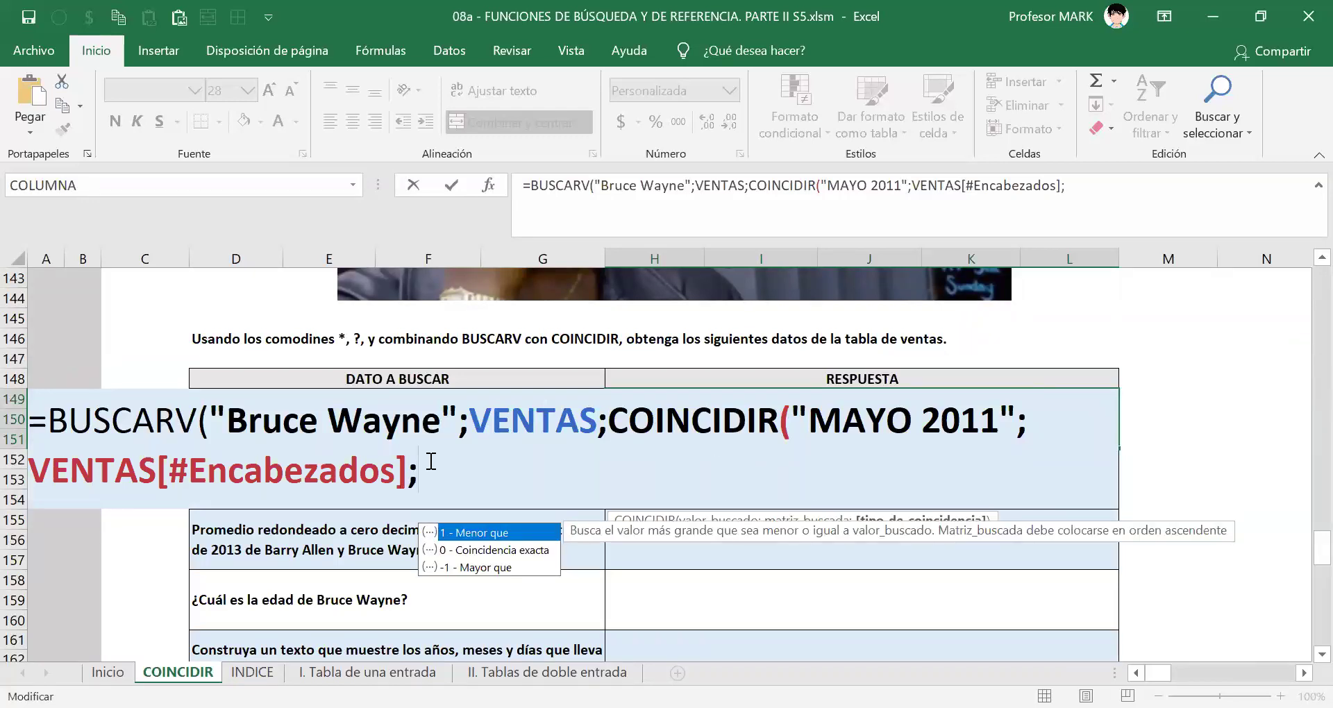
{"action": "type", "text": "0)"}
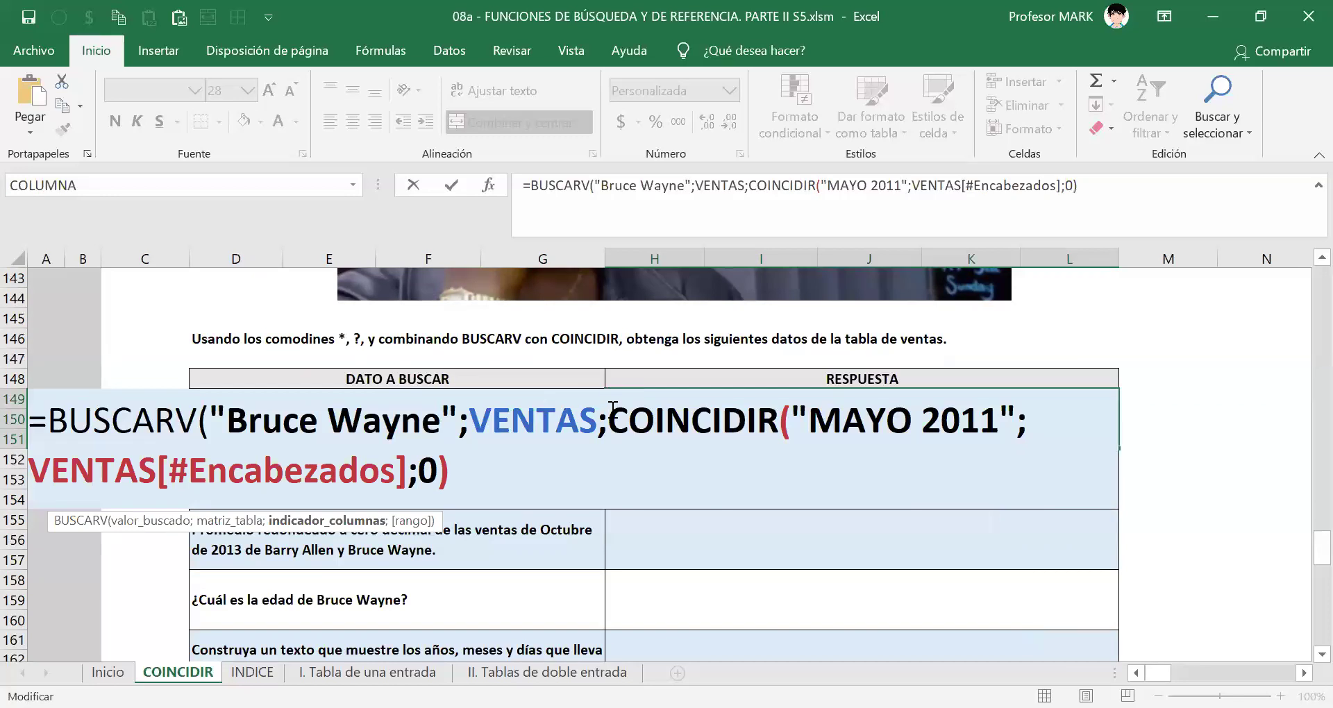
- Evaluate the COINCIDIR portion of the formula in place, then restore its original expression
{"action": "left_click_drag", "start_coordinate": [617, 432], "coordinate": [619, 469]}
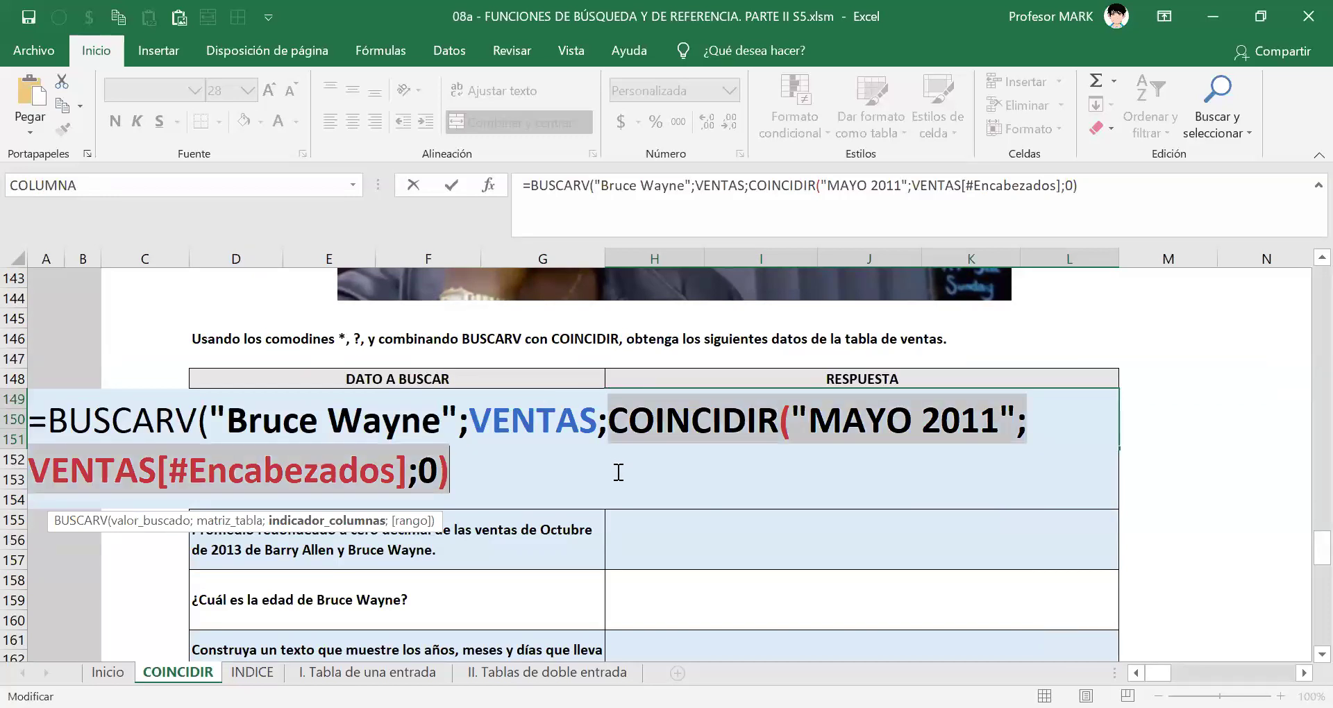
{"action": "key", "text": "F9"}
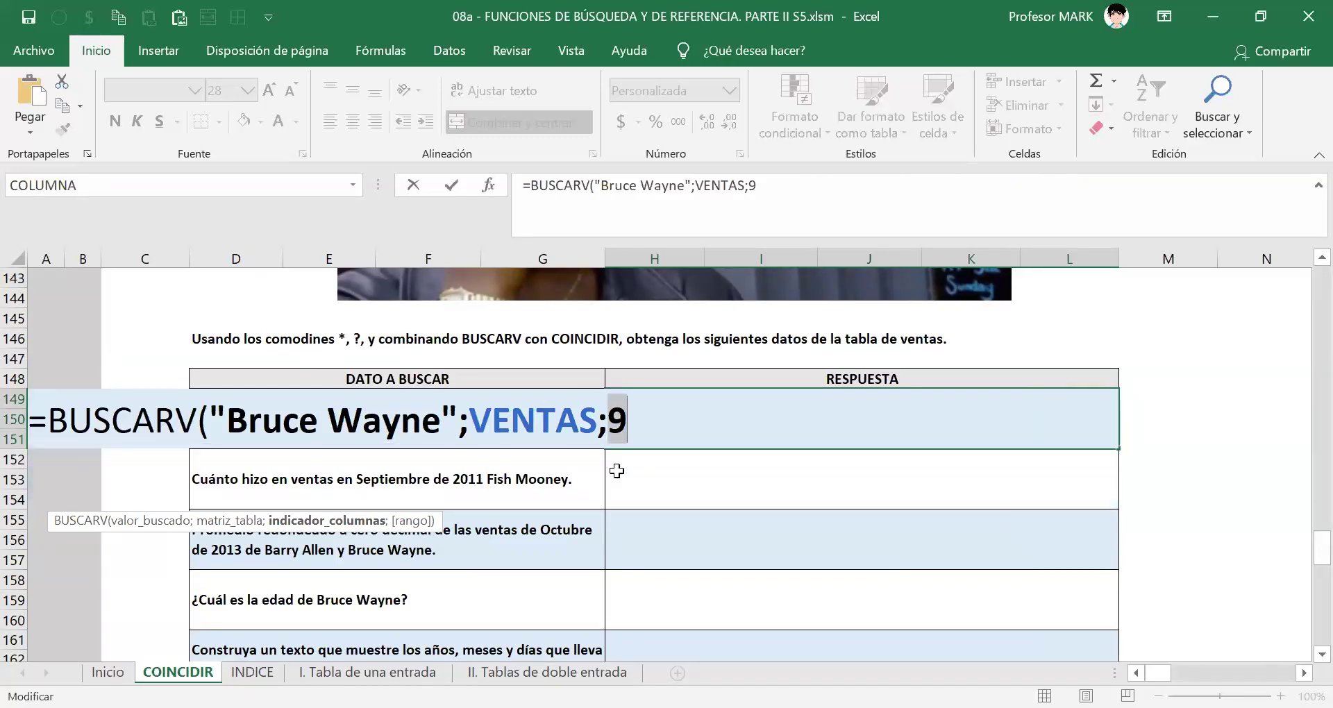
{"action": "key", "text": "ctrl+z"}
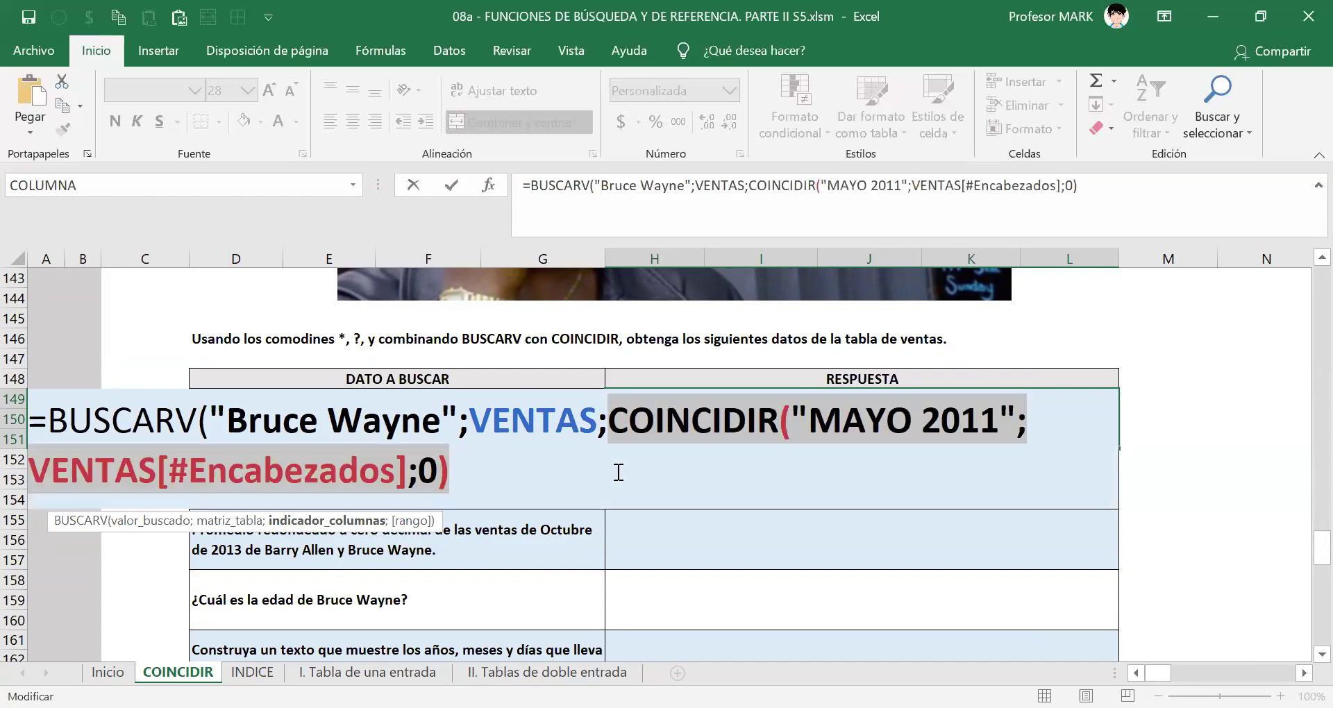
{"action": "left_click", "coordinate": [618, 472]}
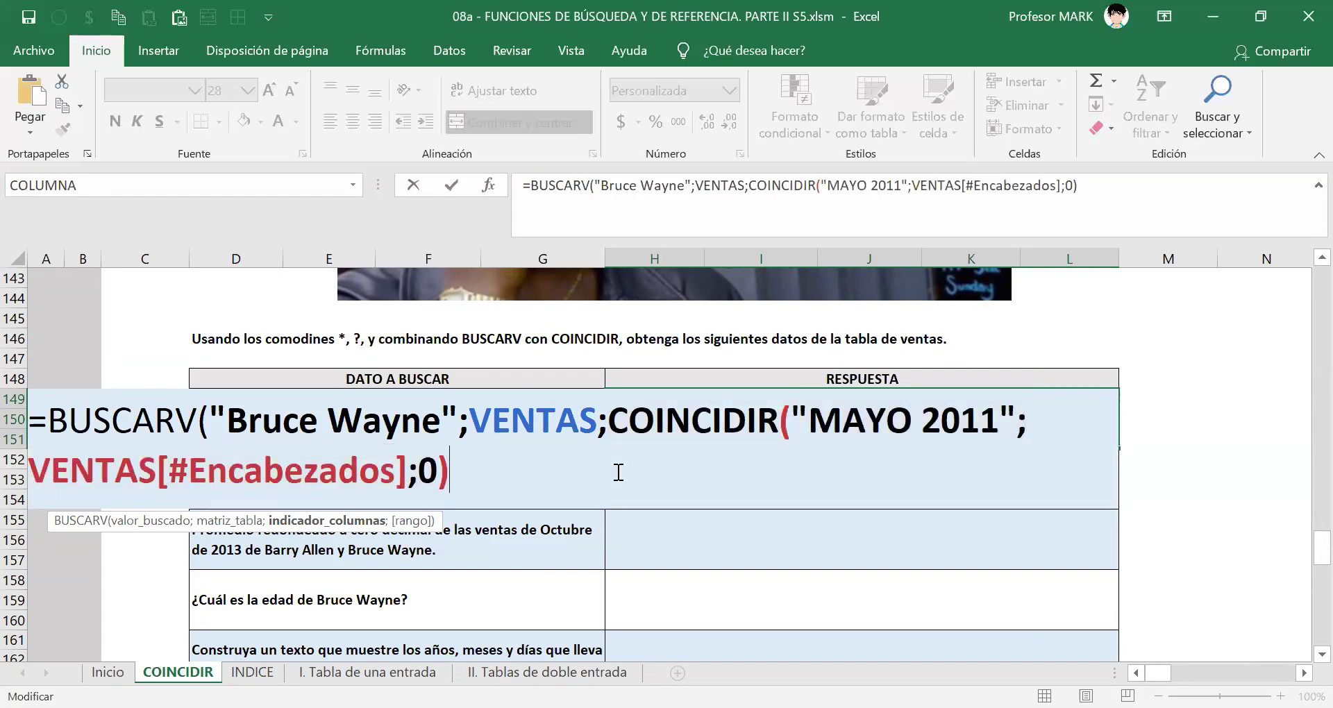
- Finish the BUSCARV formula with FALSO for an exact match and enter it in H149
{"action": "type", "text": ";"}
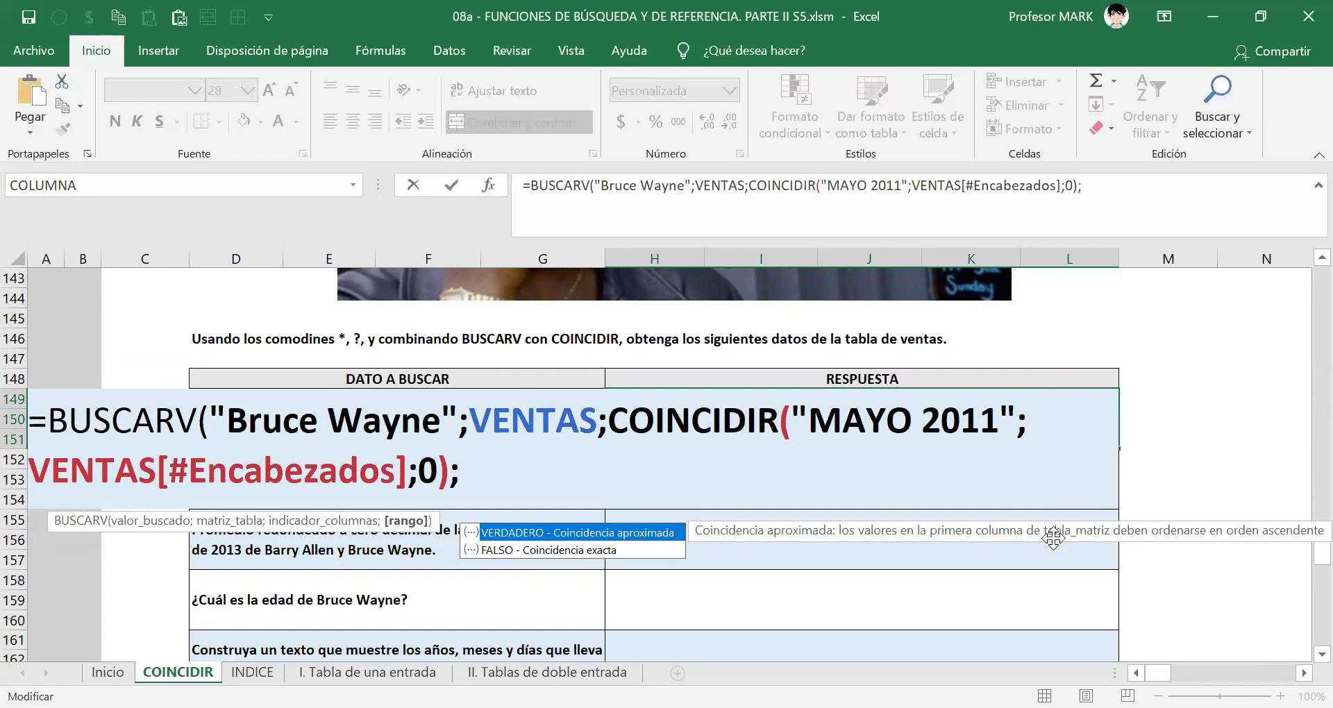
{"action": "key", "text": "Down"}
{"action": "key", "text": "Tab"}
{"action": "type", "text": ")"}
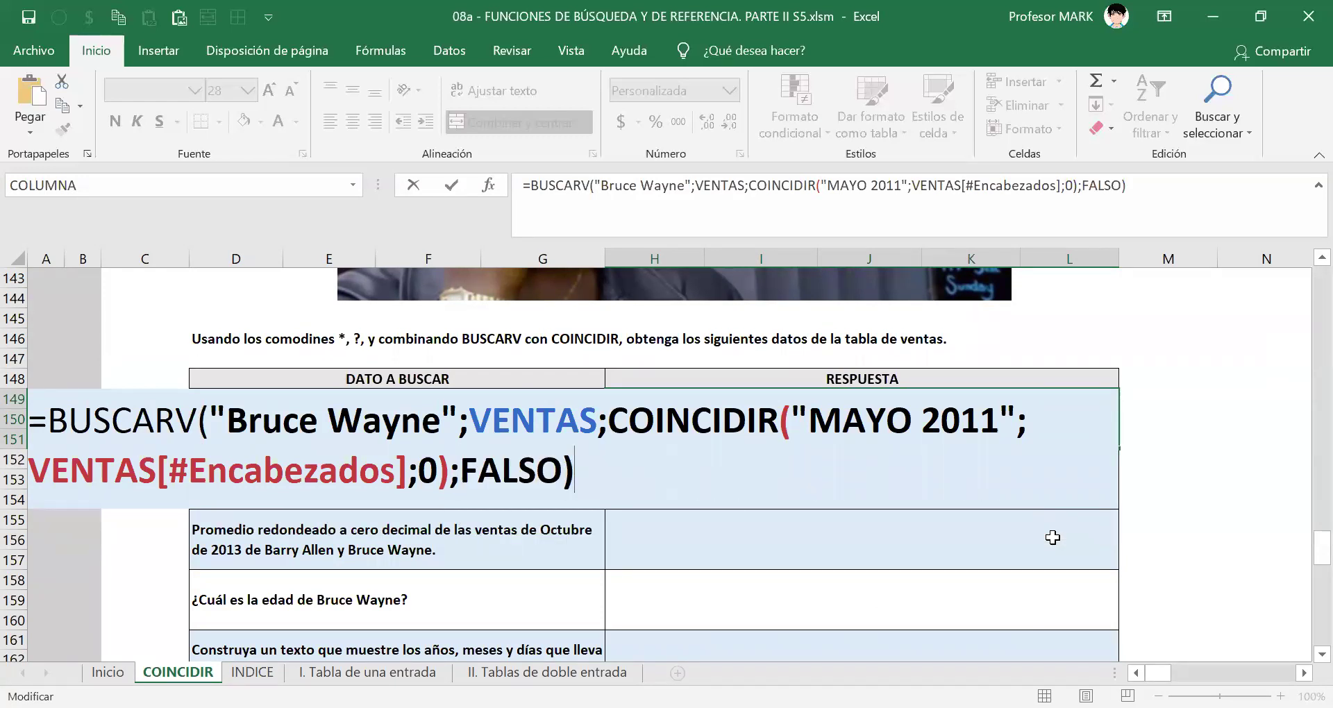
{"action": "key", "text": "Return"}
{"action": "key", "text": "Up"}
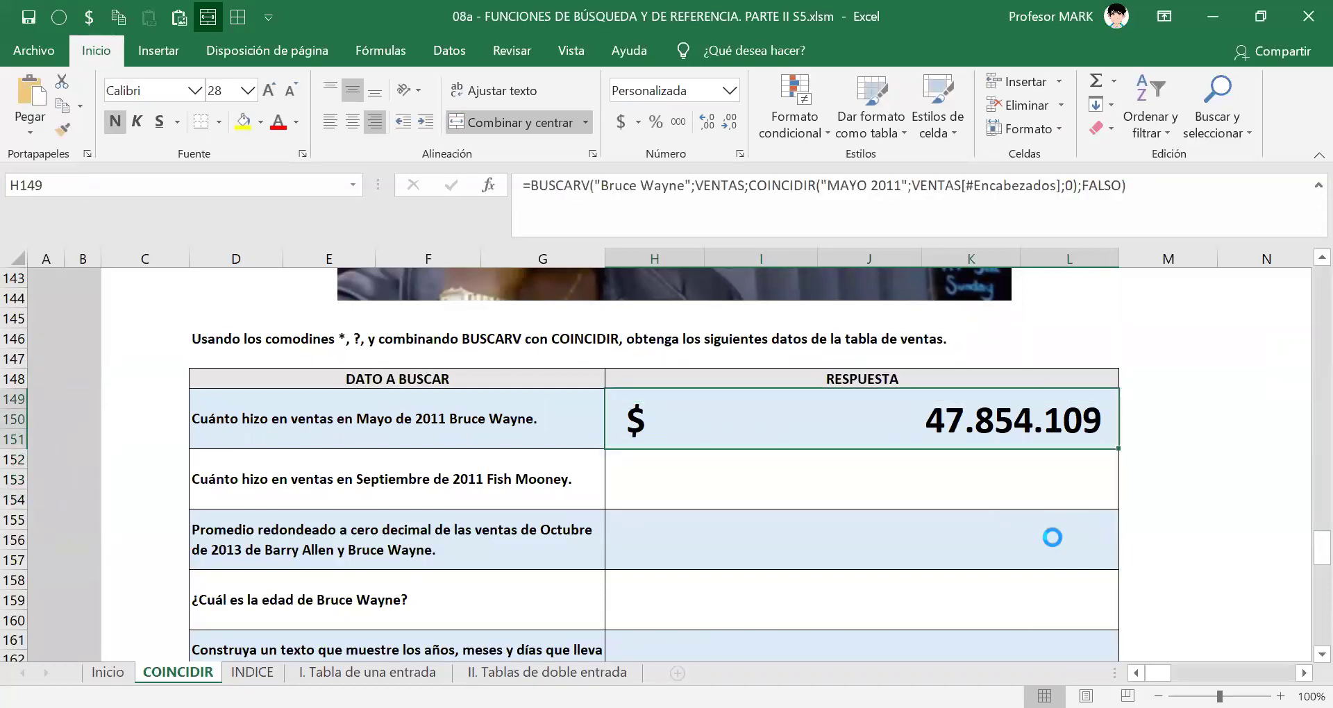
- Compare the H149 answer with Bruce Wayne's MAYO 2011 figure in the sales table
{"action": "scroll", "coordinate": [944, 483], "scroll_direction": "up", "scroll_amount": 5}
{"action": "scroll", "coordinate": [935, 486], "scroll_direction": "up", "scroll_amount": 12}
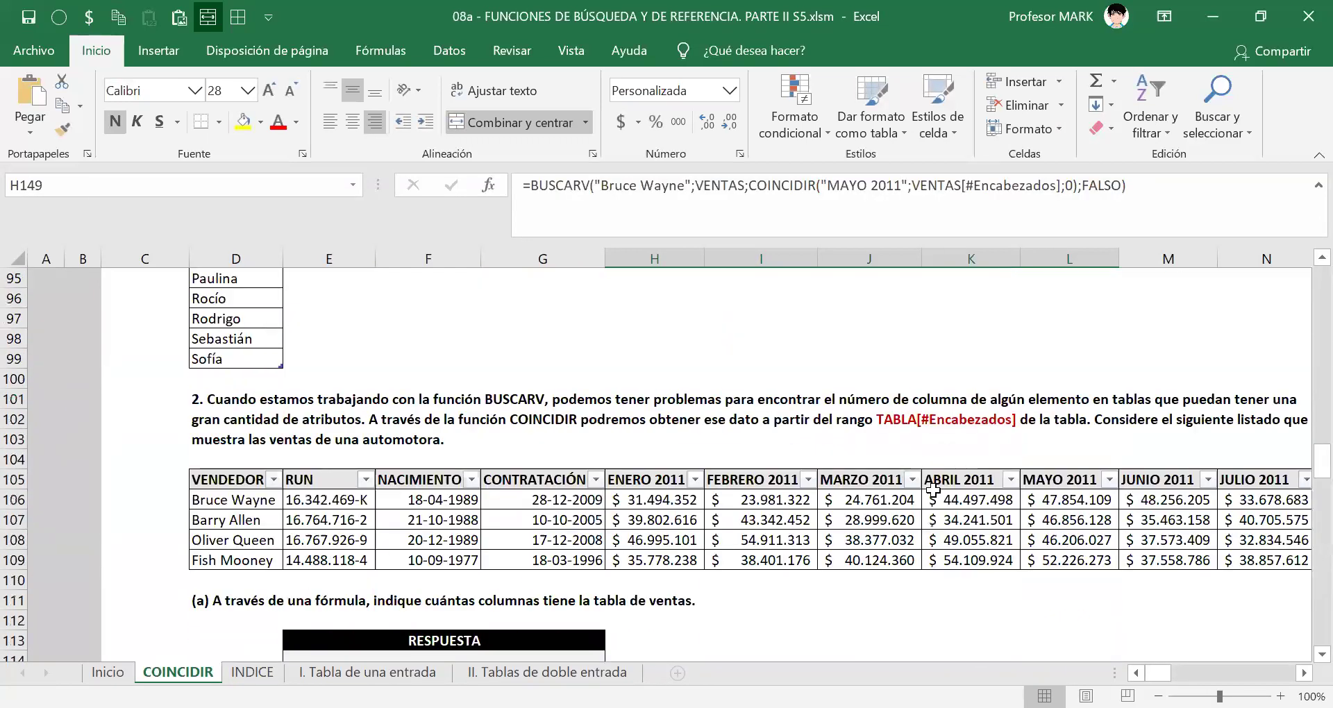
{"action": "scroll", "coordinate": [1122, 343], "scroll_direction": "down", "scroll_amount": 3}
{"action": "left_click", "coordinate": [1068, 380]}
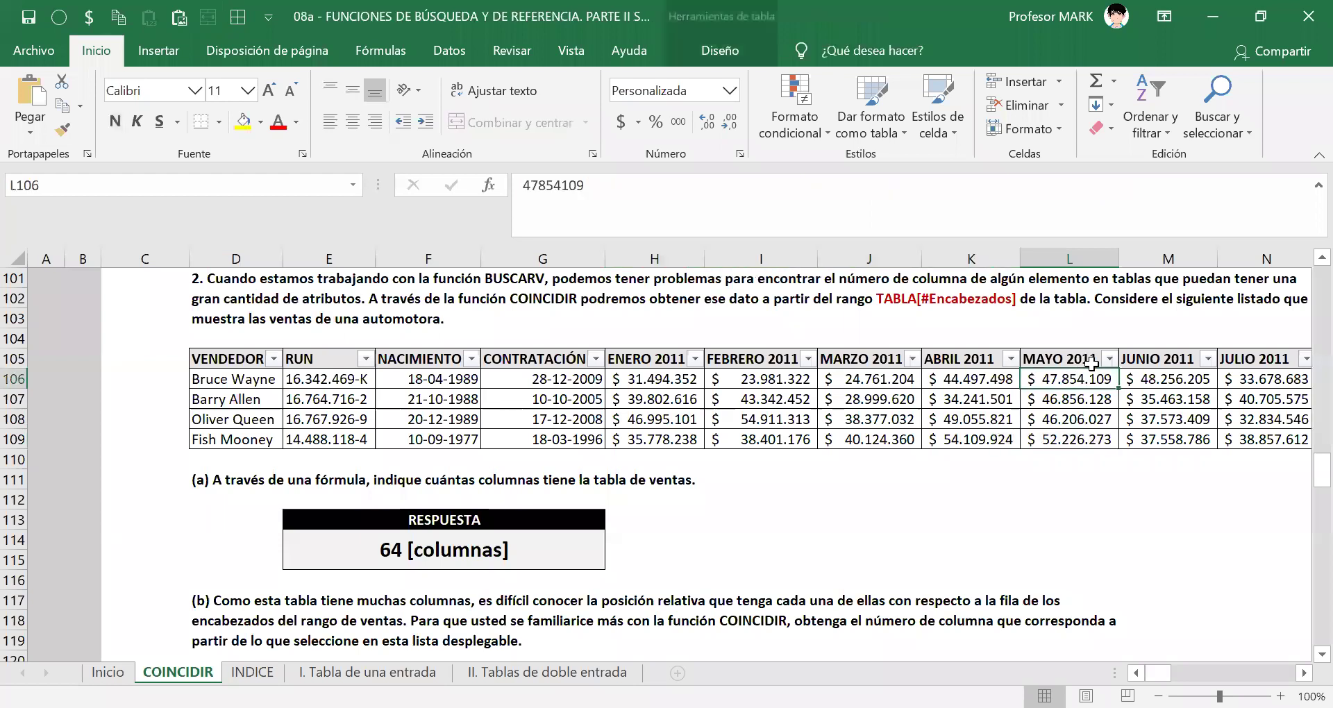
{"action": "scroll", "coordinate": [1068, 480], "scroll_direction": "down", "scroll_amount": 6}
{"action": "scroll", "coordinate": [1068, 480], "scroll_direction": "down", "scroll_amount": 7}
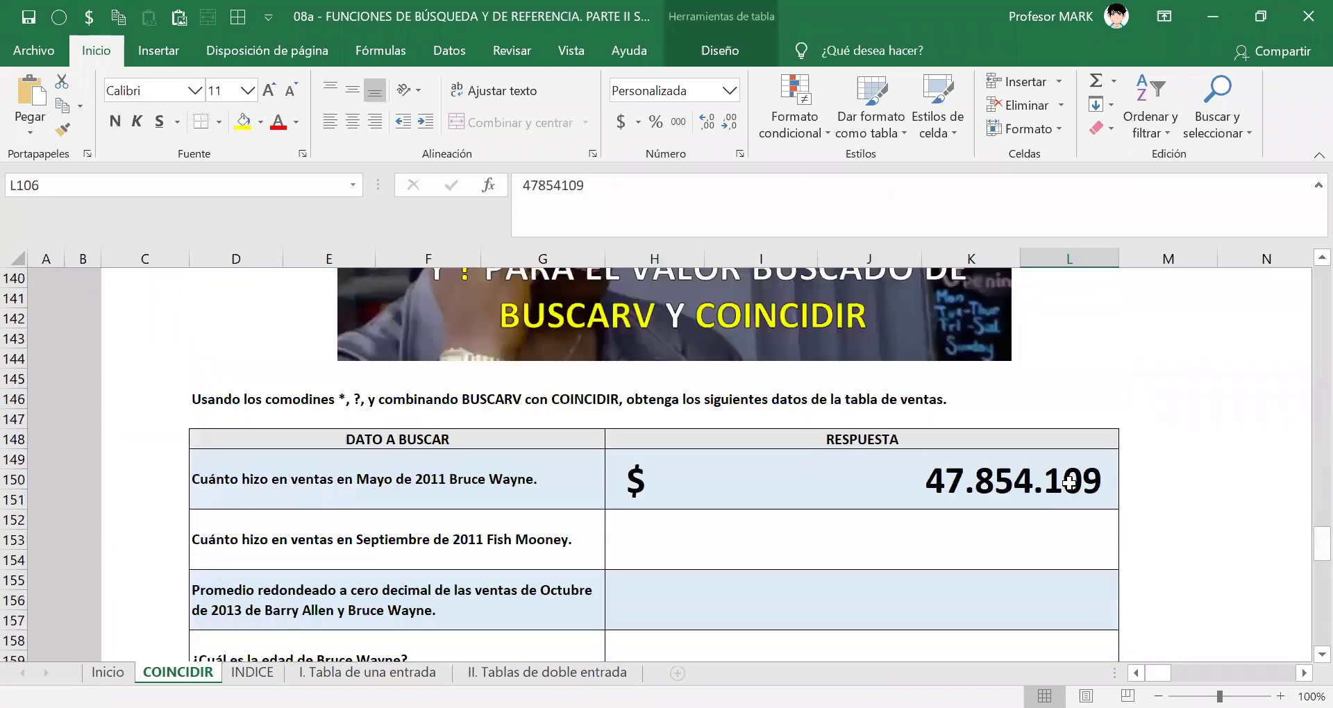
- Review the complete BUSCARV and COINCIDIR formula in H149
{"action": "double_click", "coordinate": [753, 486]}
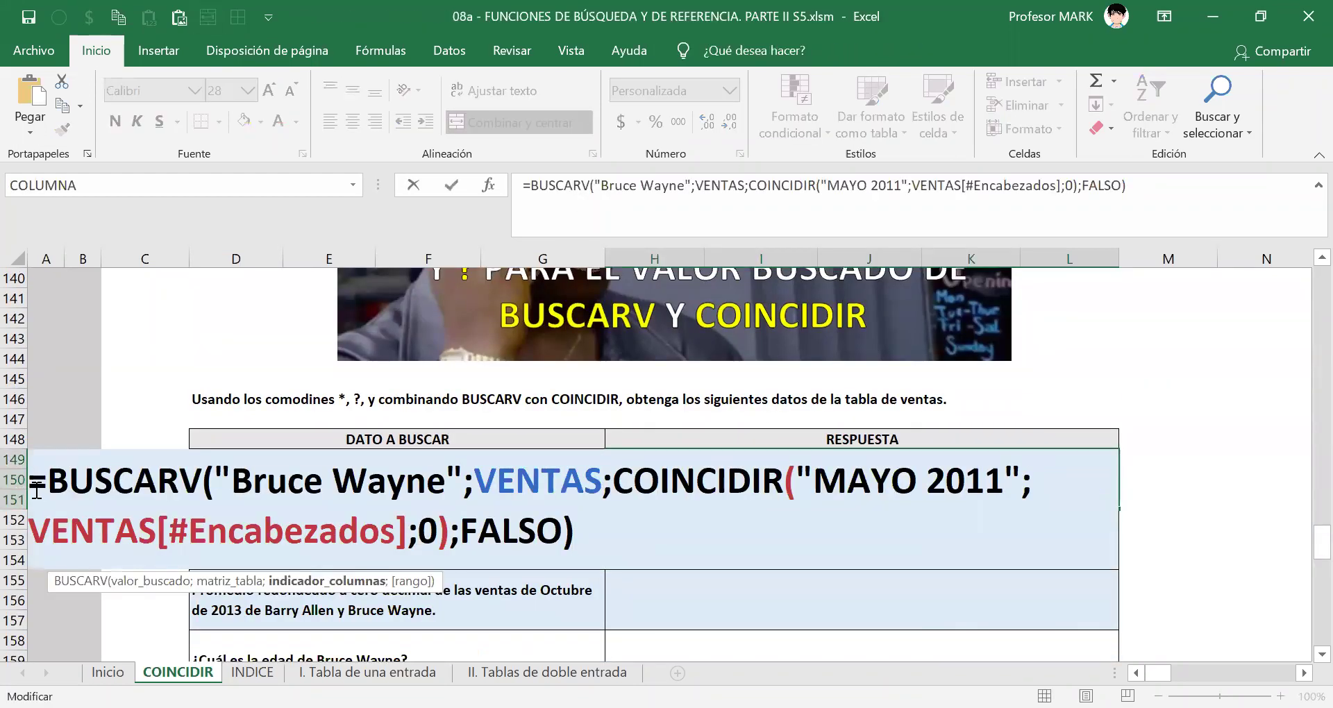
{"action": "triple_click", "coordinate": [676, 522]}
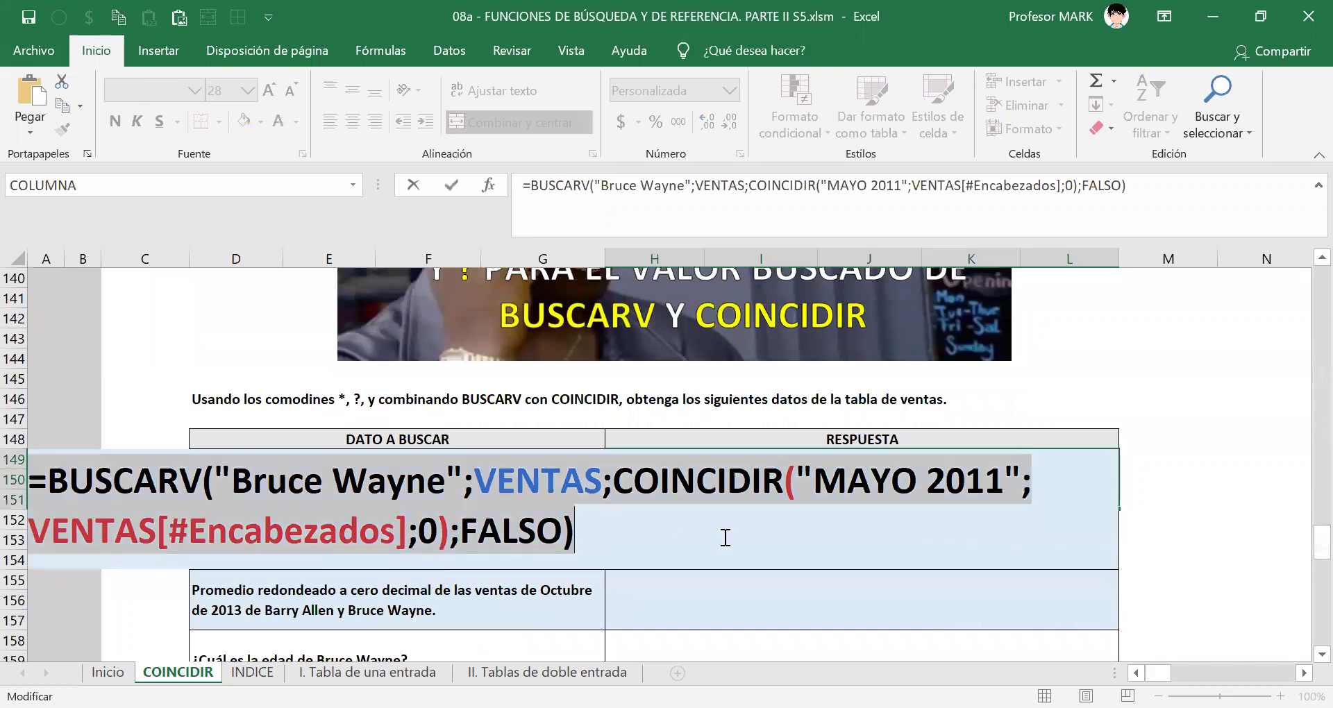
{"action": "key", "text": "Return"}
{"action": "key", "text": "Up"}
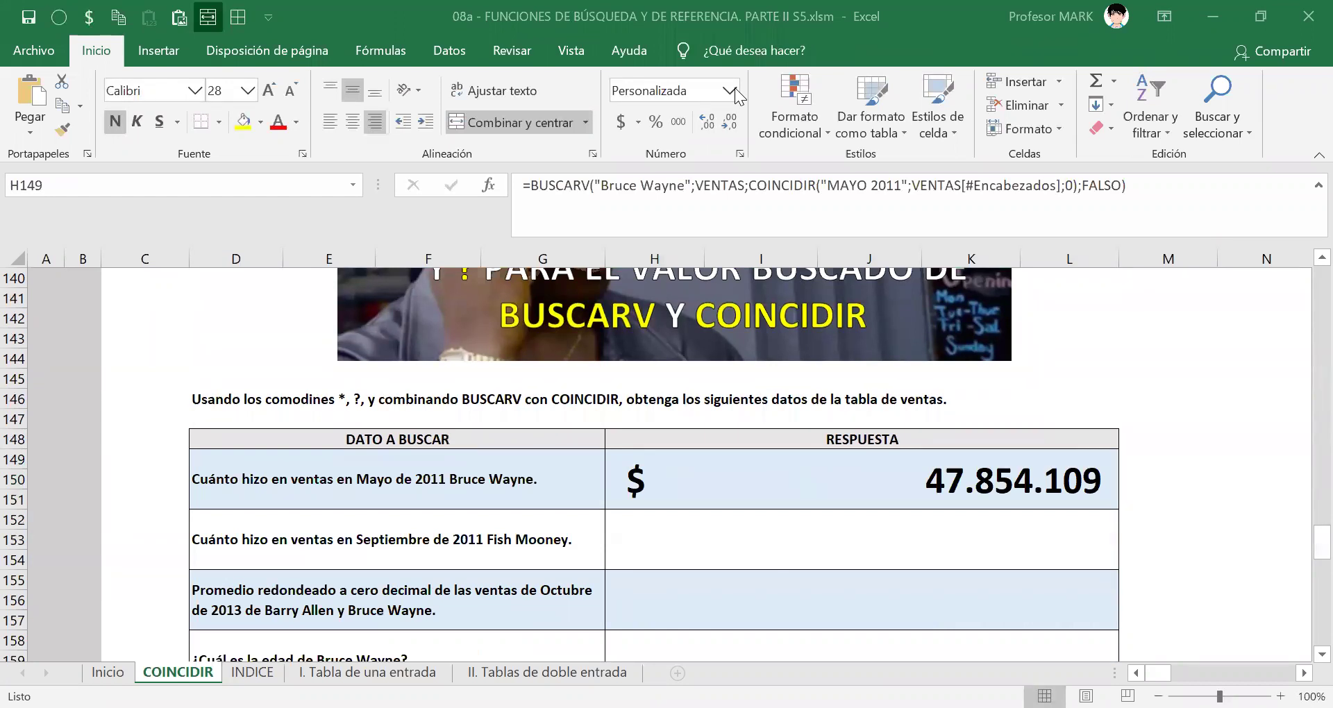
{"action": "left_click", "coordinate": [893, 475]}
{"action": "left_click", "coordinate": [794, 480]}
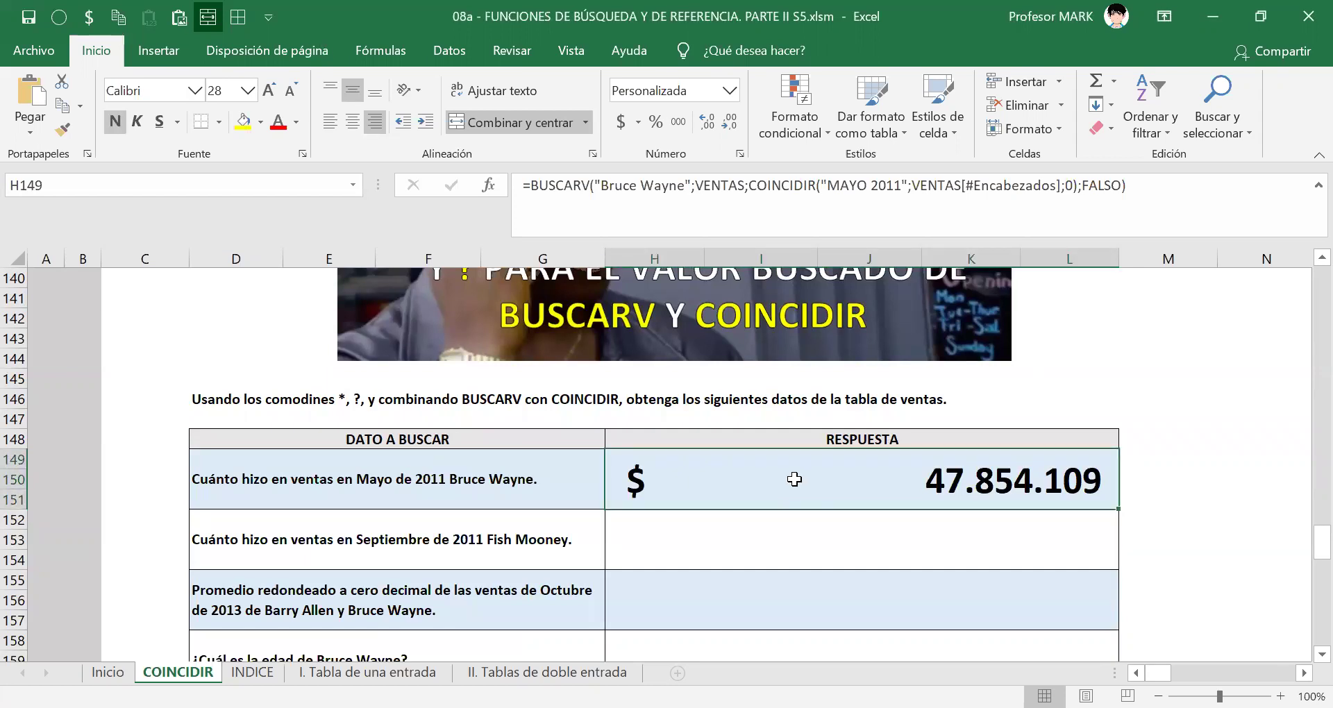
- Examine the "Bruce Wayne" and "MAYO 2011" lookup values in the H149 formula against the sales table's vendors and month headings
{"action": "double_click", "coordinate": [791, 479]}
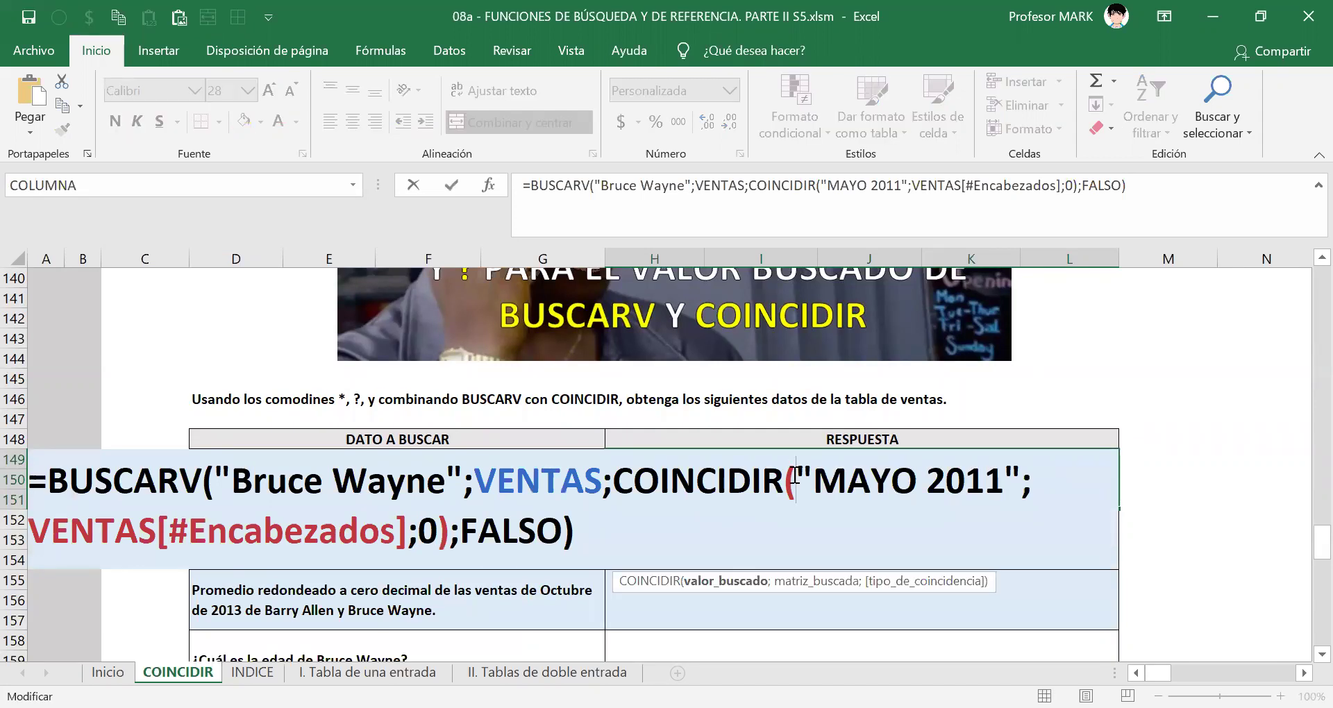
{"action": "left_click_drag", "start_coordinate": [796, 480], "coordinate": [1020, 481]}
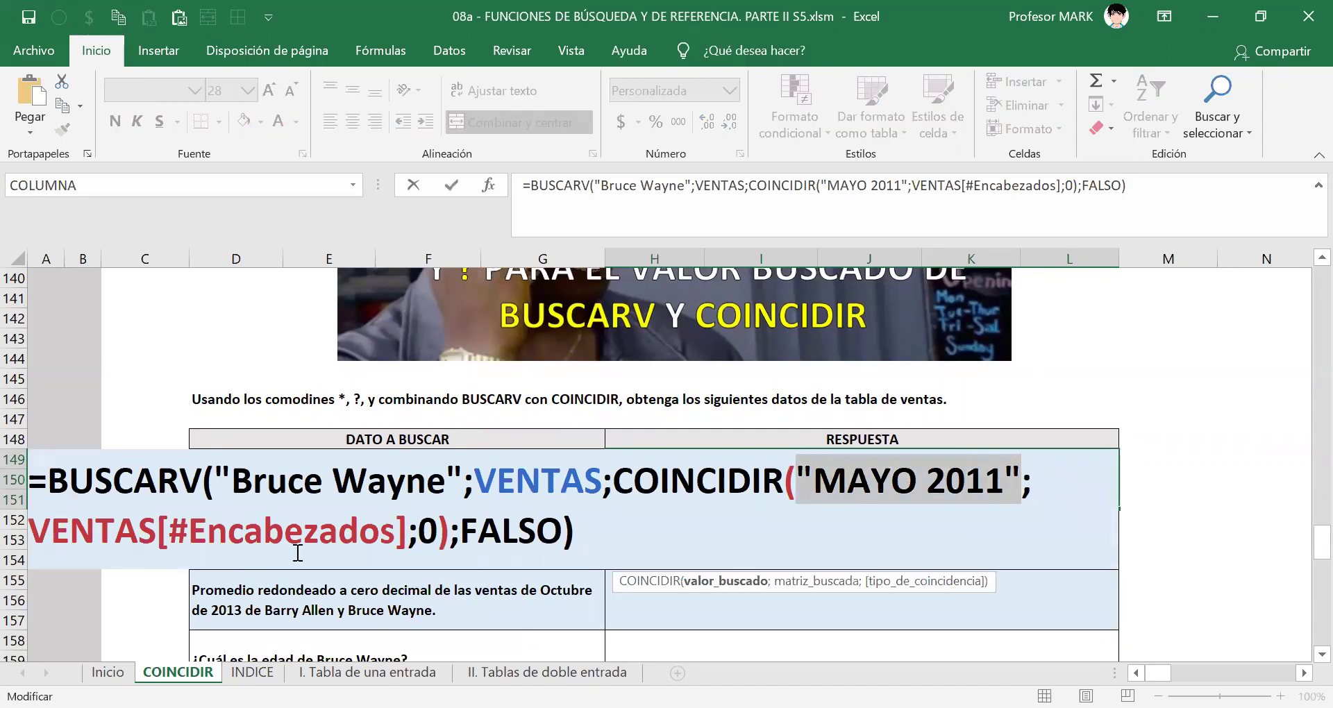
{"action": "left_click_drag", "start_coordinate": [219, 477], "coordinate": [460, 491]}
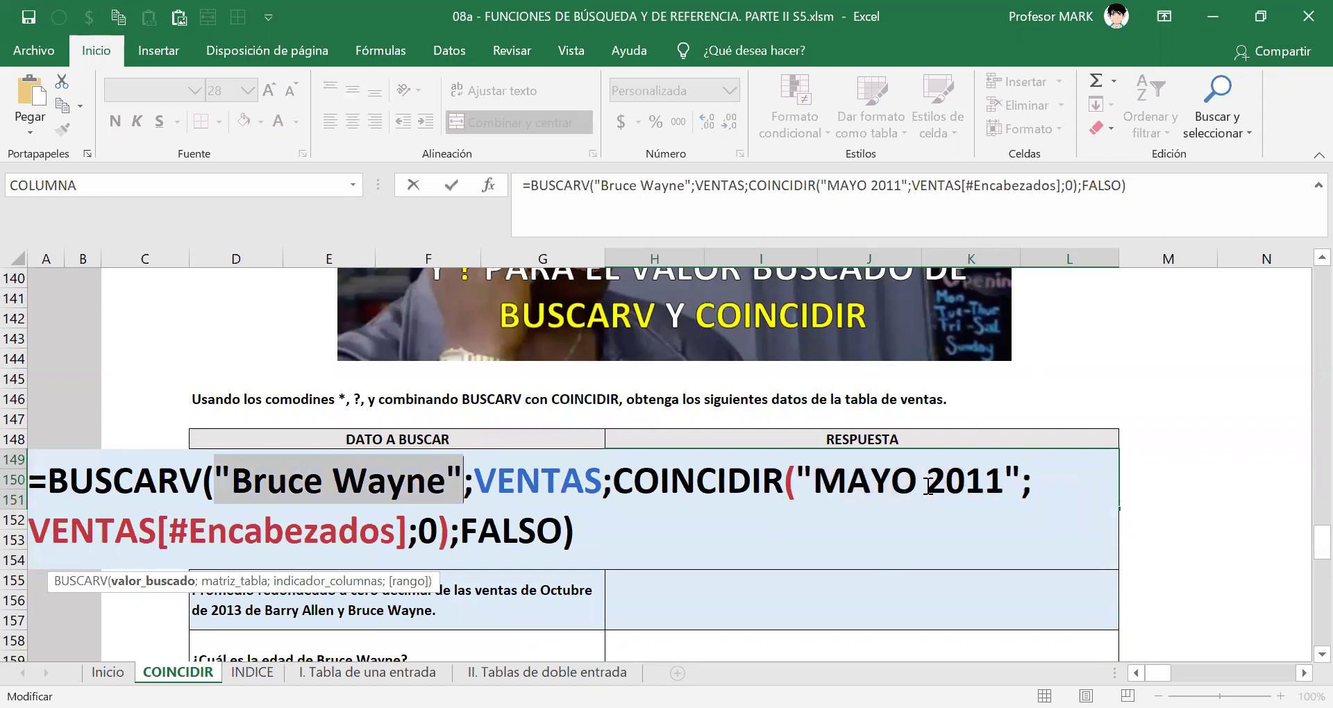
{"action": "left_click_drag", "start_coordinate": [795, 472], "coordinate": [1016, 473]}
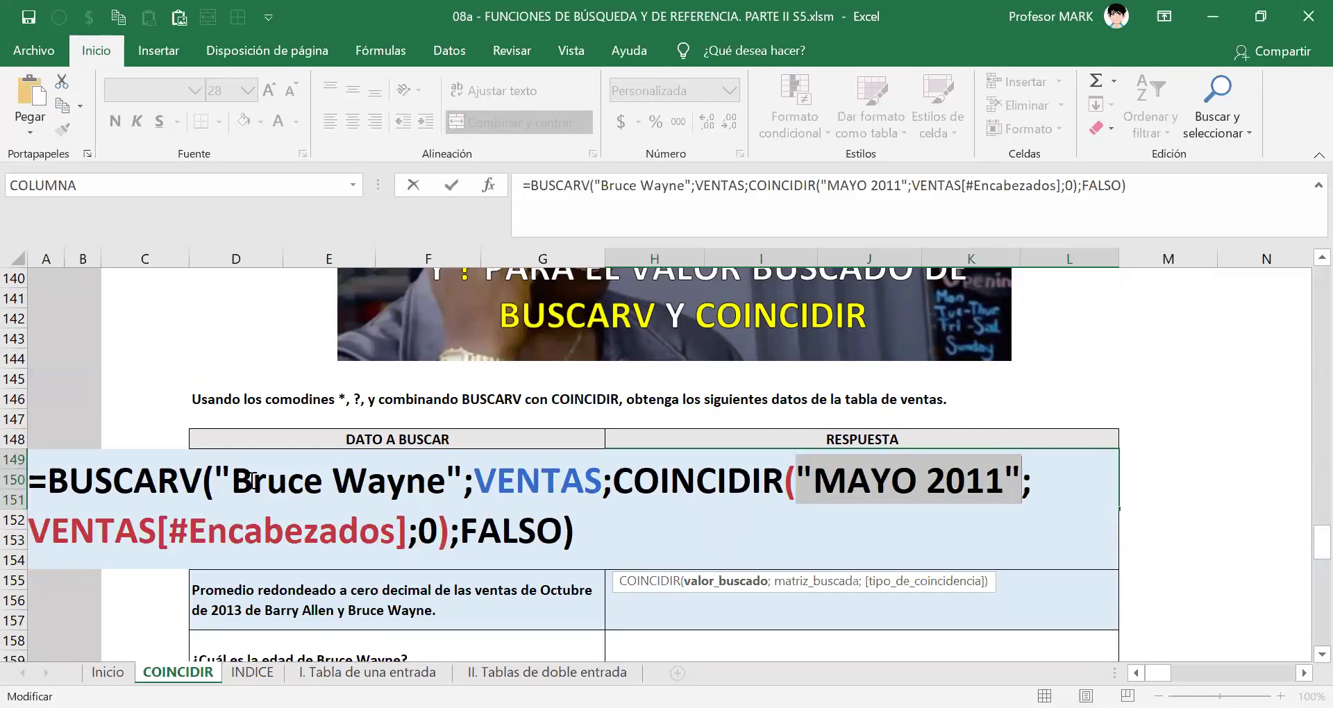
{"action": "key", "text": "ctrl+Return"}
{"action": "scroll", "coordinate": [484, 485], "scroll_direction": "up", "scroll_amount": 15}
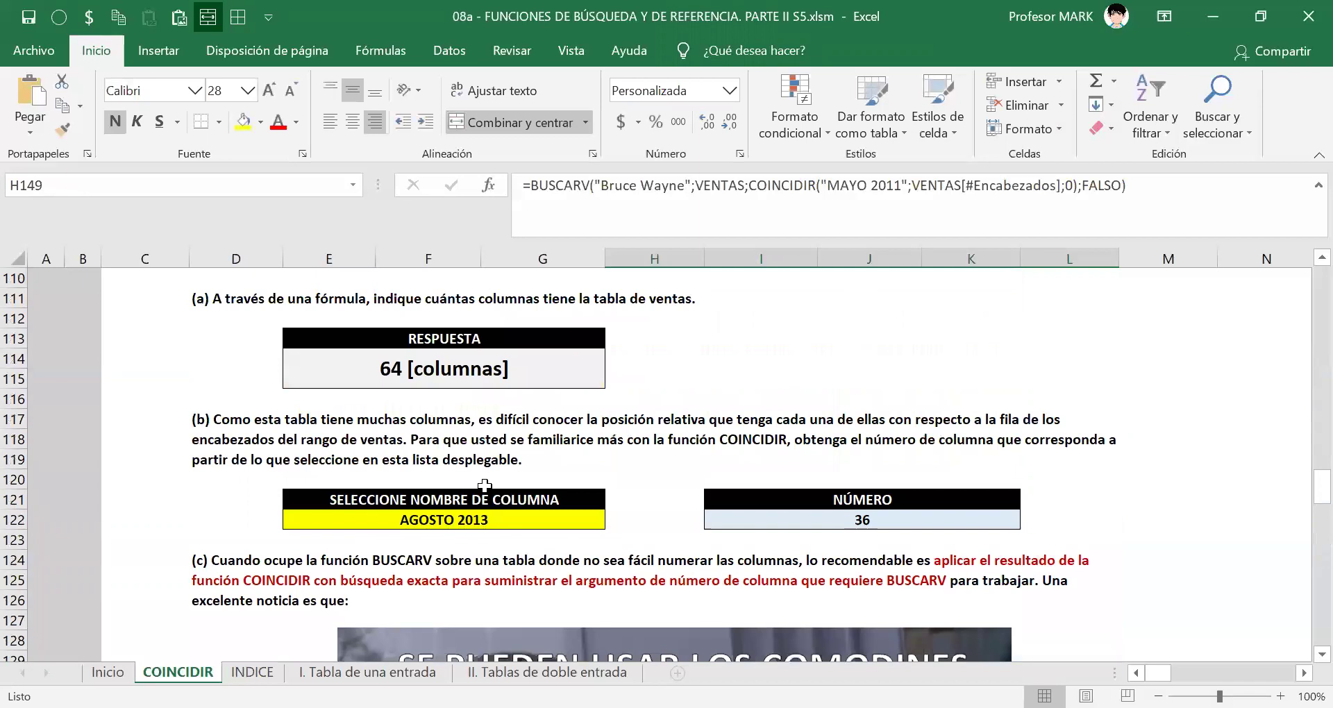
{"action": "scroll", "coordinate": [484, 484], "scroll_direction": "down", "scroll_amount": 2}
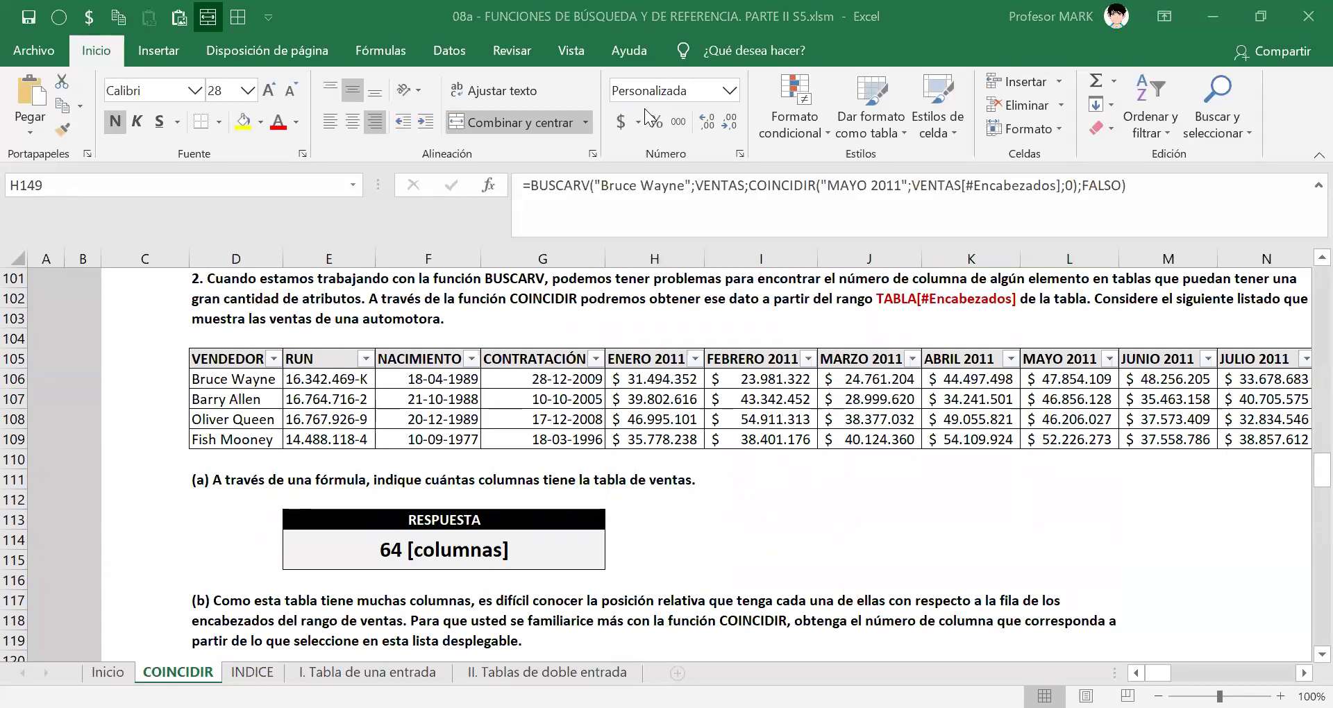
{"action": "scroll", "coordinate": [630, 469], "scroll_direction": "down", "scroll_amount": 1}
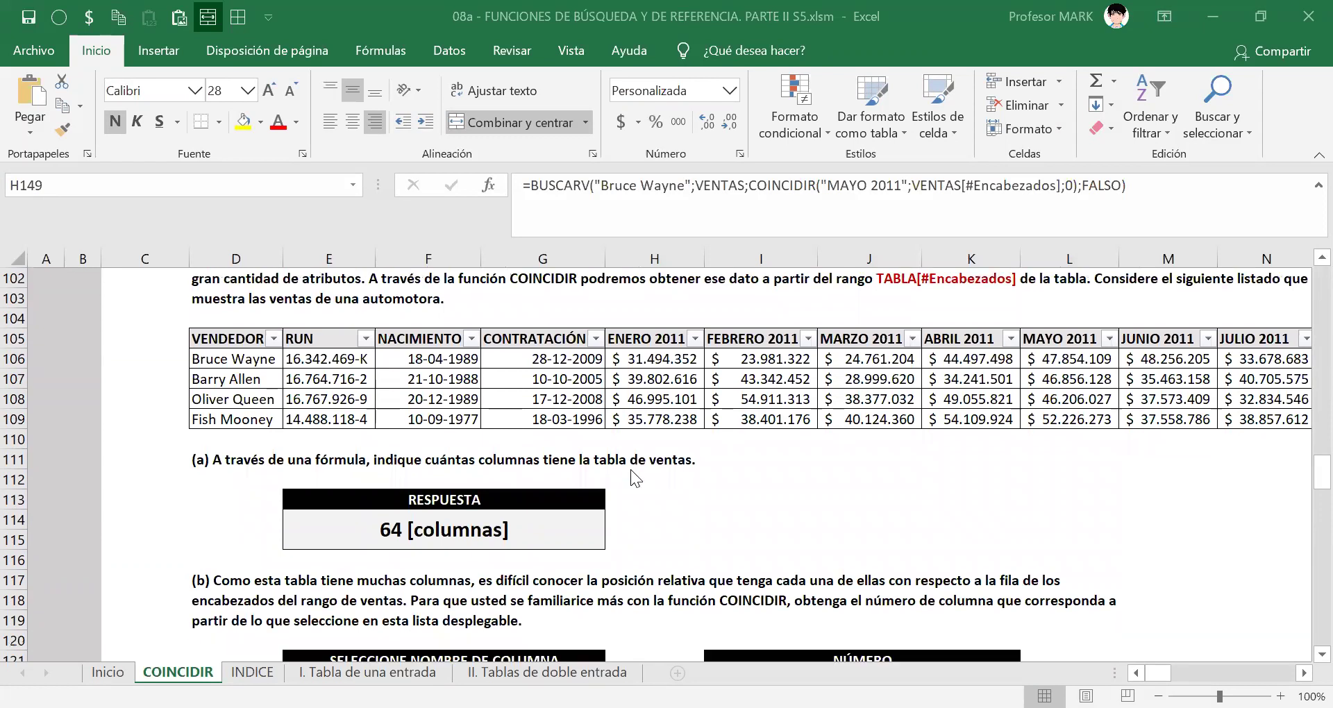
{"action": "scroll", "coordinate": [631, 469], "scroll_direction": "down", "scroll_amount": 14}
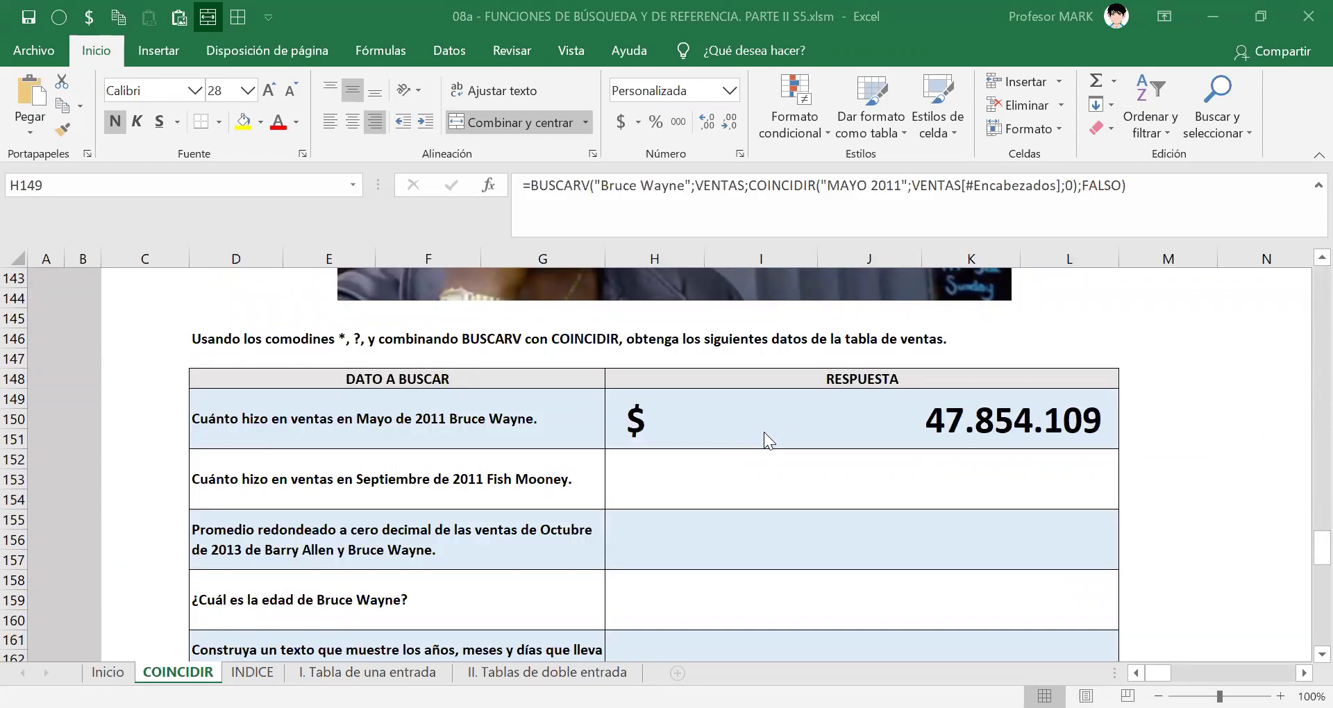
- Try the misspelled surname "Guein" in place of "Wayne" in the lookup value of H149's BUSCARV formula
{"action": "double_click", "coordinate": [764, 431]}
{"action": "left_click_drag", "start_coordinate": [336, 422], "coordinate": [445, 424]}
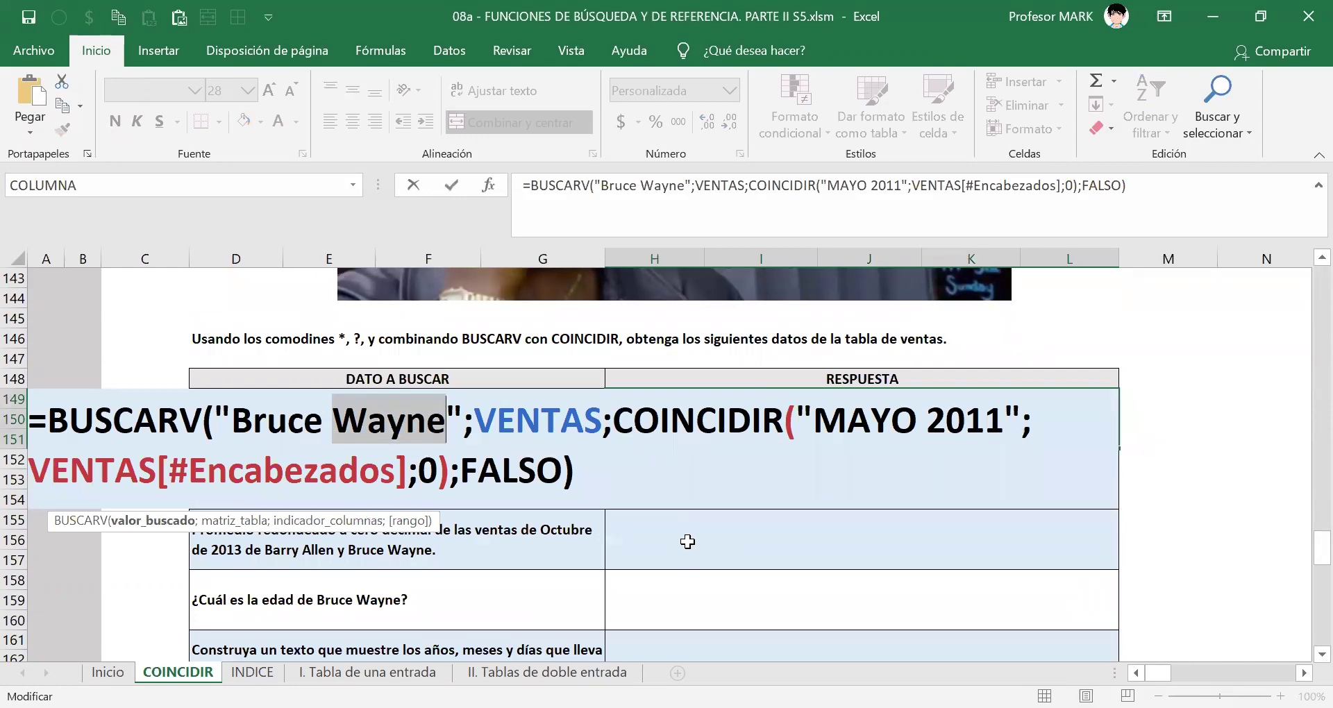
{"action": "type", "text": "Guein"}
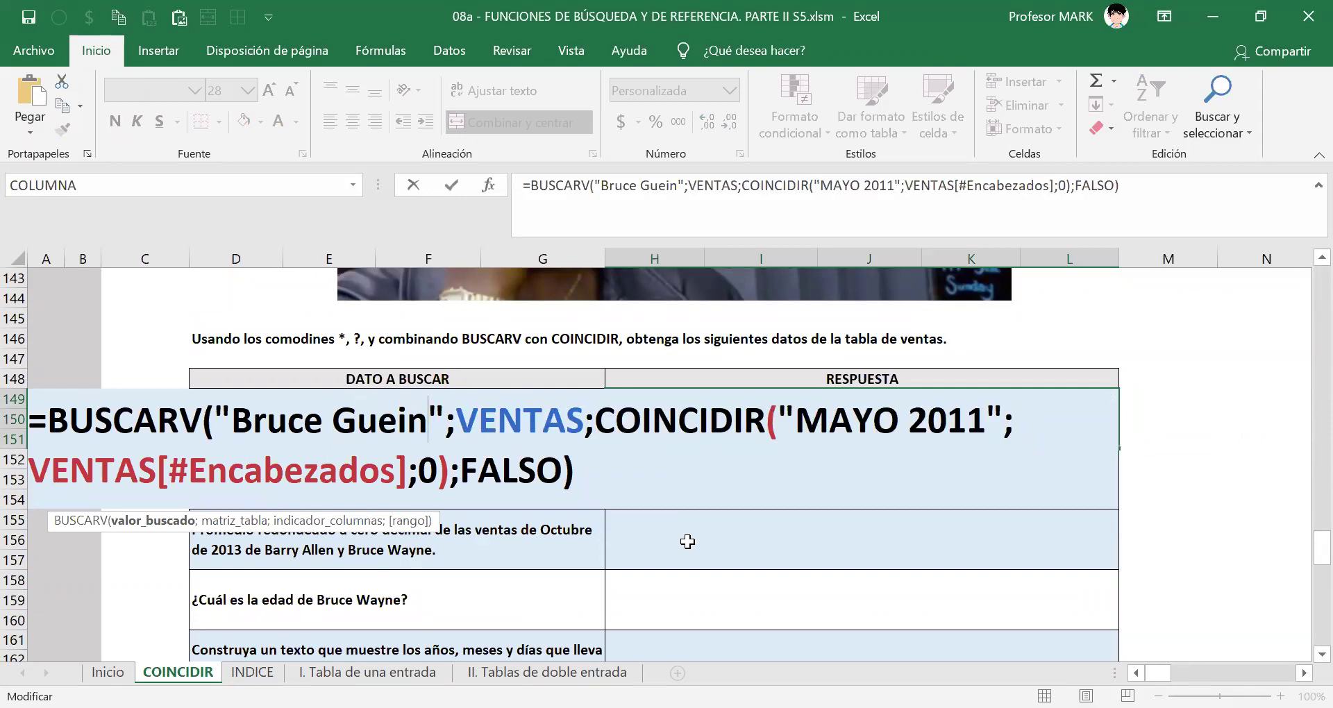
{"action": "key", "text": "BackSpace"}
{"action": "key", "text": "BackSpace"}
{"action": "key", "text": "BackSpace"}
{"action": "key", "text": "BackSpace"}
{"action": "key", "text": "BackSpace"}
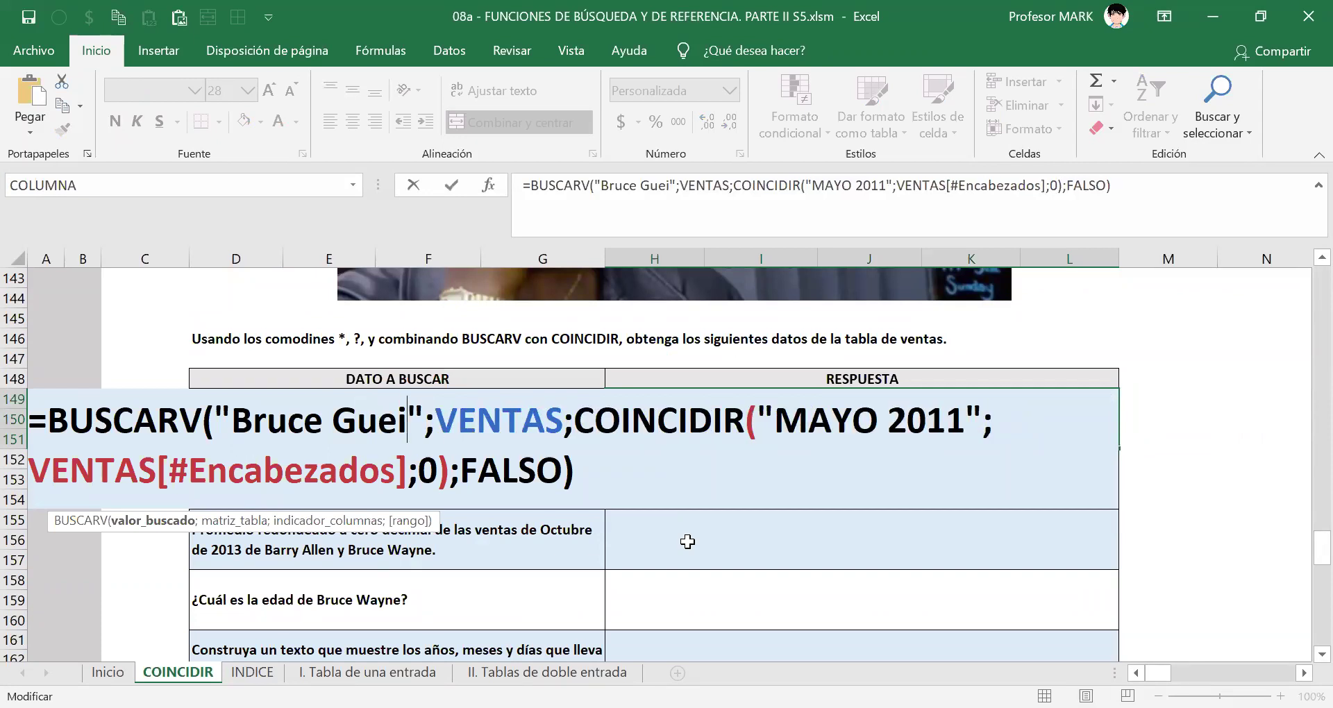
- Try the alternative surname spellings "Wein", "Weyn" and "Guein" in the BUSCARV lookup value of H149
{"action": "type", "text": "Wein"}
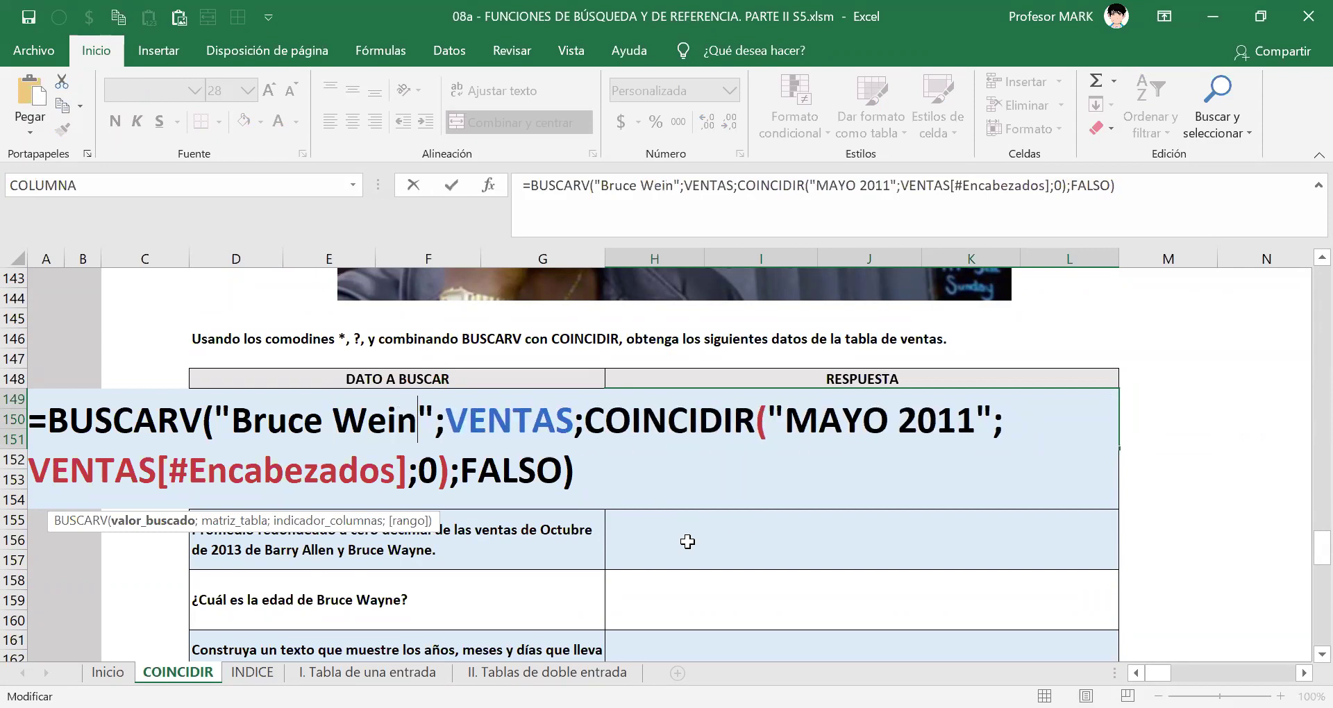
{"action": "key", "text": "BackSpace"}
{"action": "key", "text": "BackSpace"}
{"action": "type", "text": "yn"}
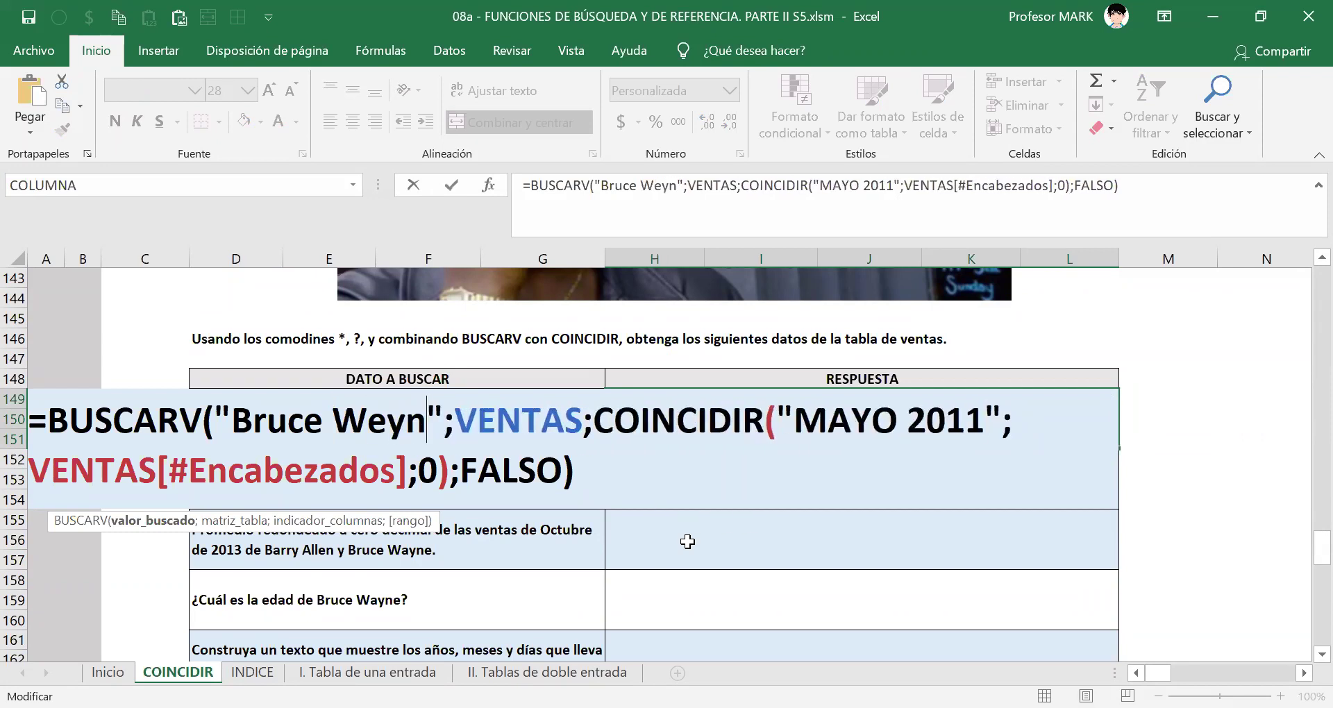
{"action": "key", "text": "BackSpace"}
{"action": "key", "text": "BackSpace"}
{"action": "key", "text": "BackSpace"}
{"action": "key", "text": "BackSpace"}
{"action": "type", "text": "Guein"}
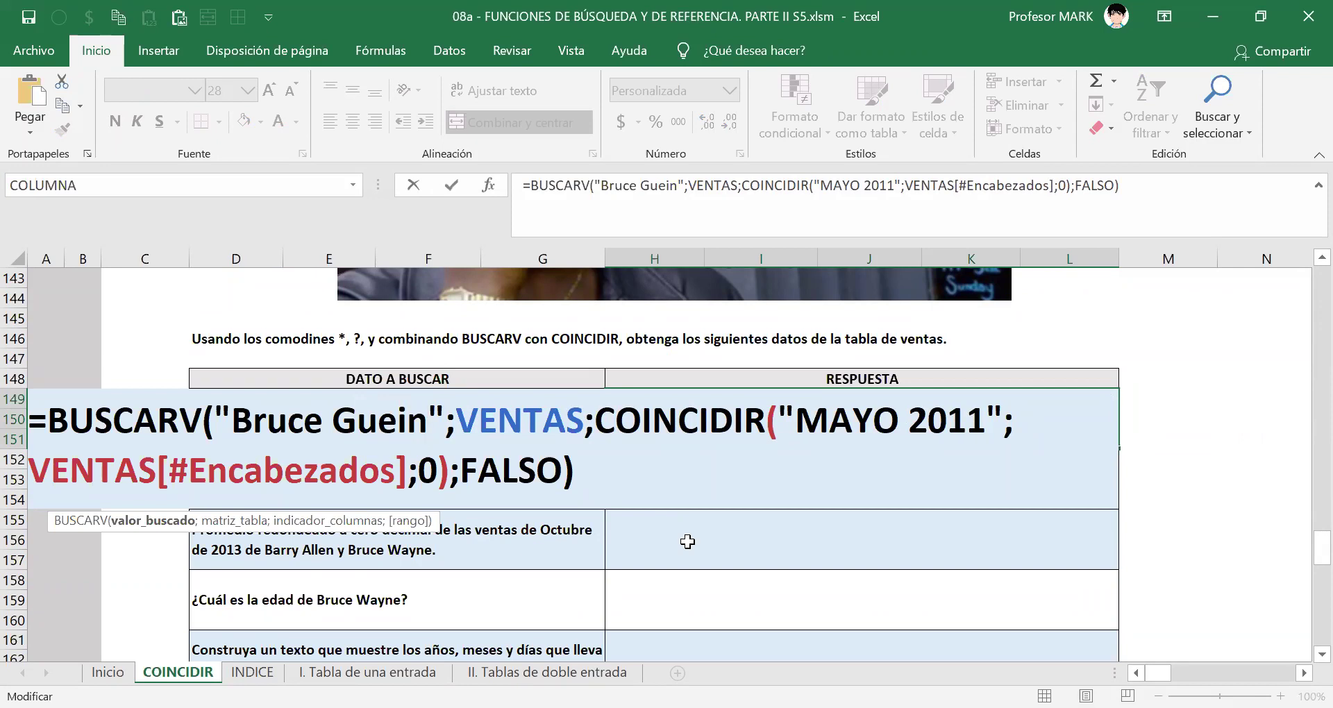
- Replace the surname in BUSCARV's lookup value with a wildcard, making it "Bruce*", and enter the formula in H149
{"action": "key", "text": "BackSpace"}
{"action": "key", "text": "BackSpace"}
{"action": "key", "text": "BackSpace"}
{"action": "key", "text": "BackSpace"}
{"action": "key", "text": "BackSpace"}
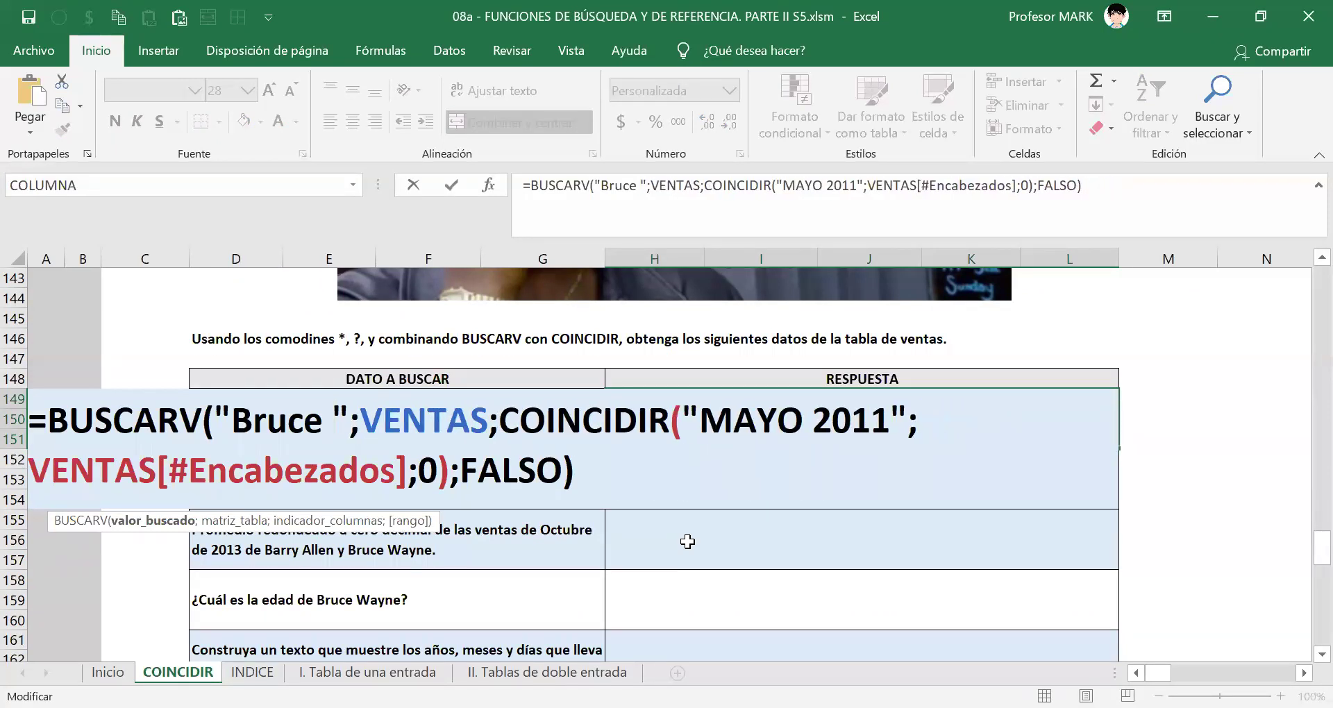
{"action": "key", "text": "BackSpace"}
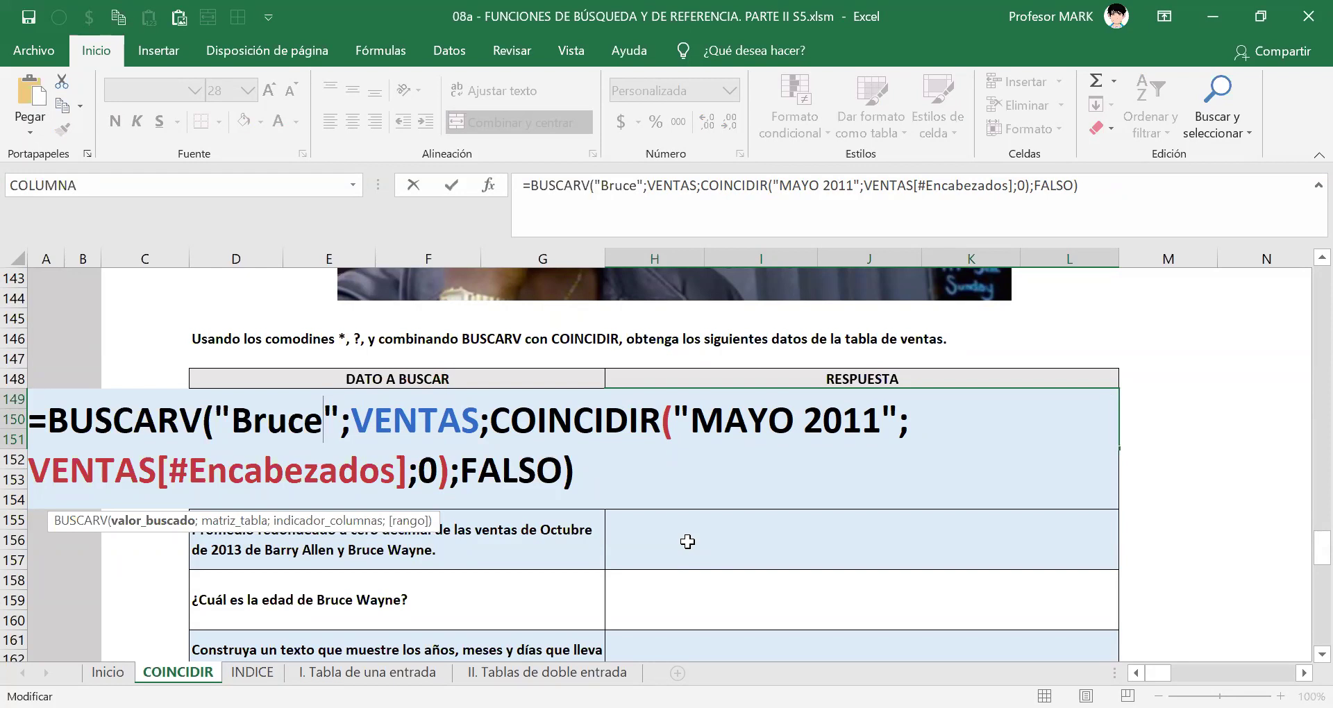
{"action": "type", "text": "*"}
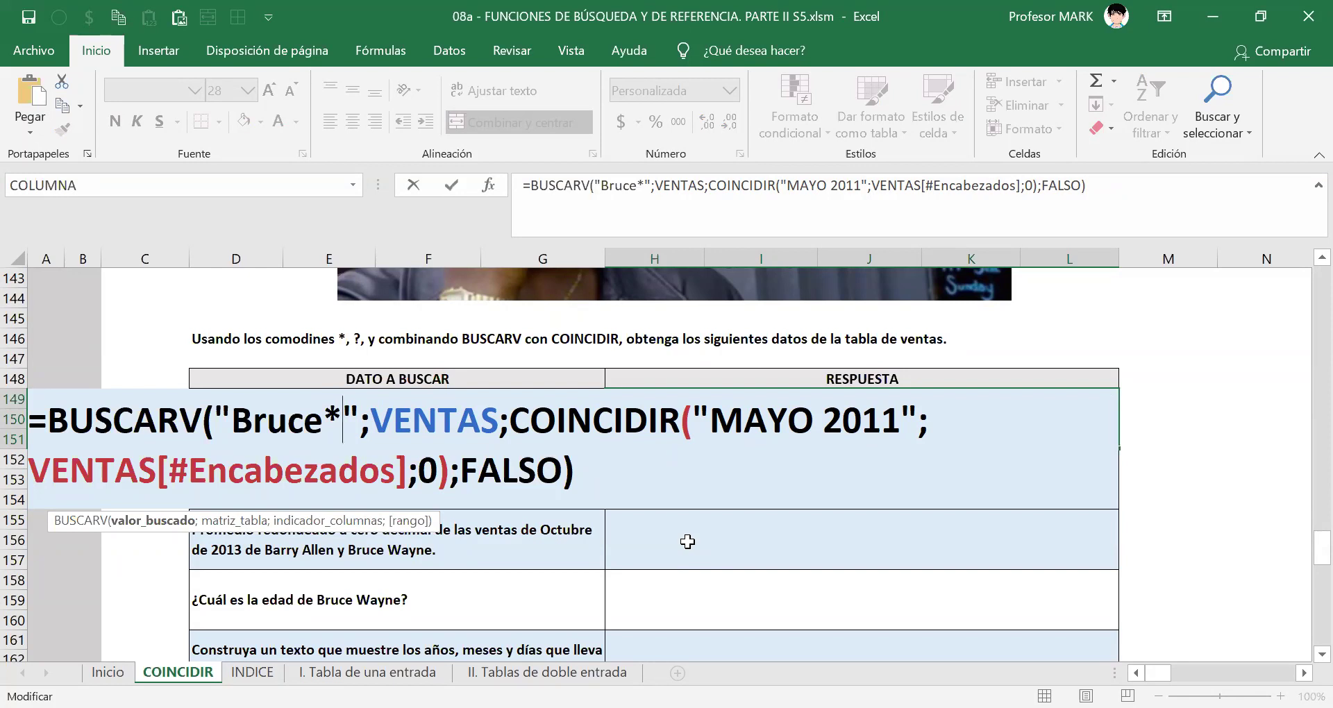
{"action": "key", "text": "Return"}
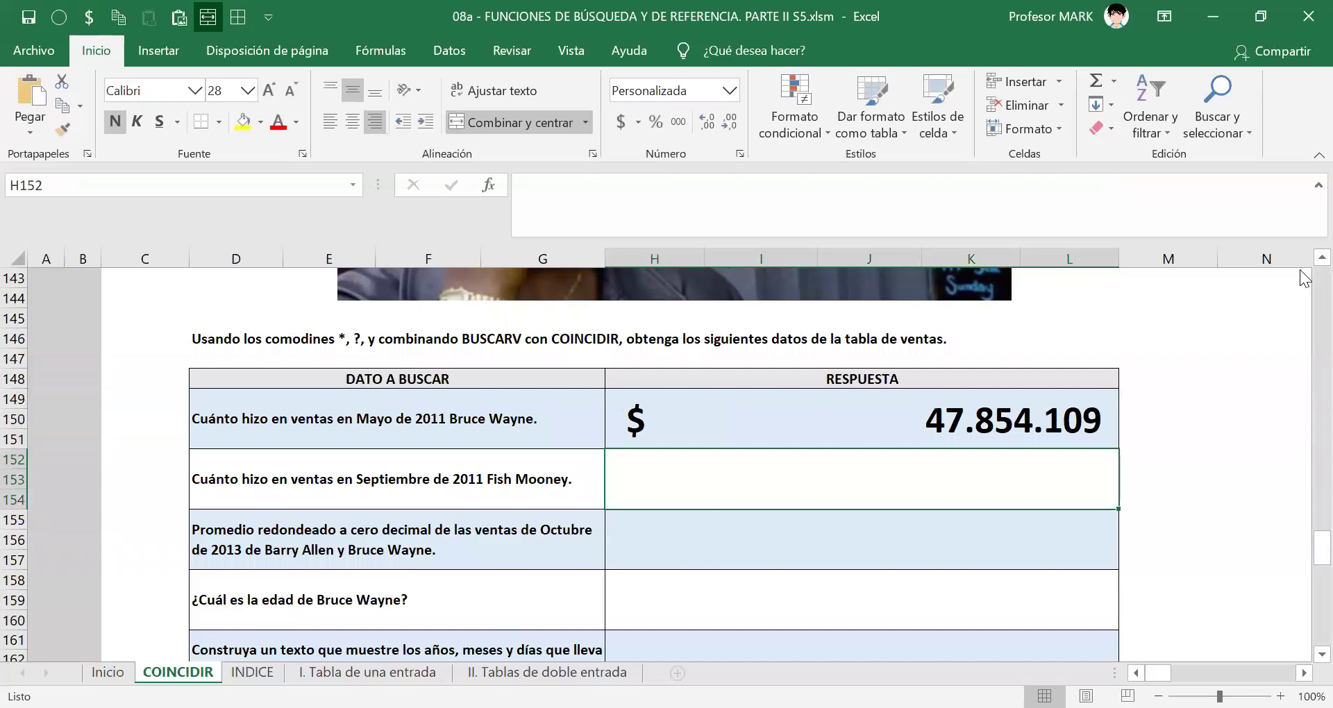
- Compare the asterisk in H149's "Bruce*" lookup value with the surname of Bruce Wayne in the sales table's VENDEDOR column
{"action": "double_click", "coordinate": [783, 418]}
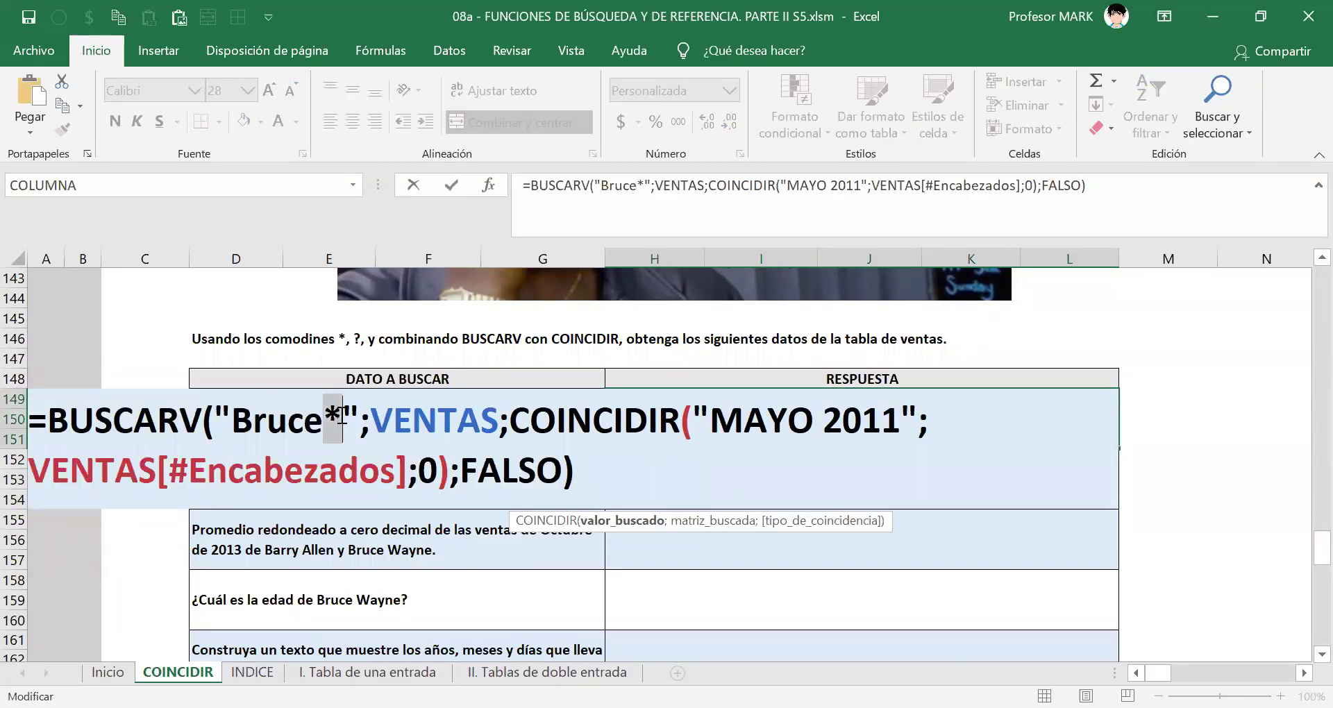
{"action": "left_click", "coordinate": [340, 415]}
{"action": "key", "text": "Return"}
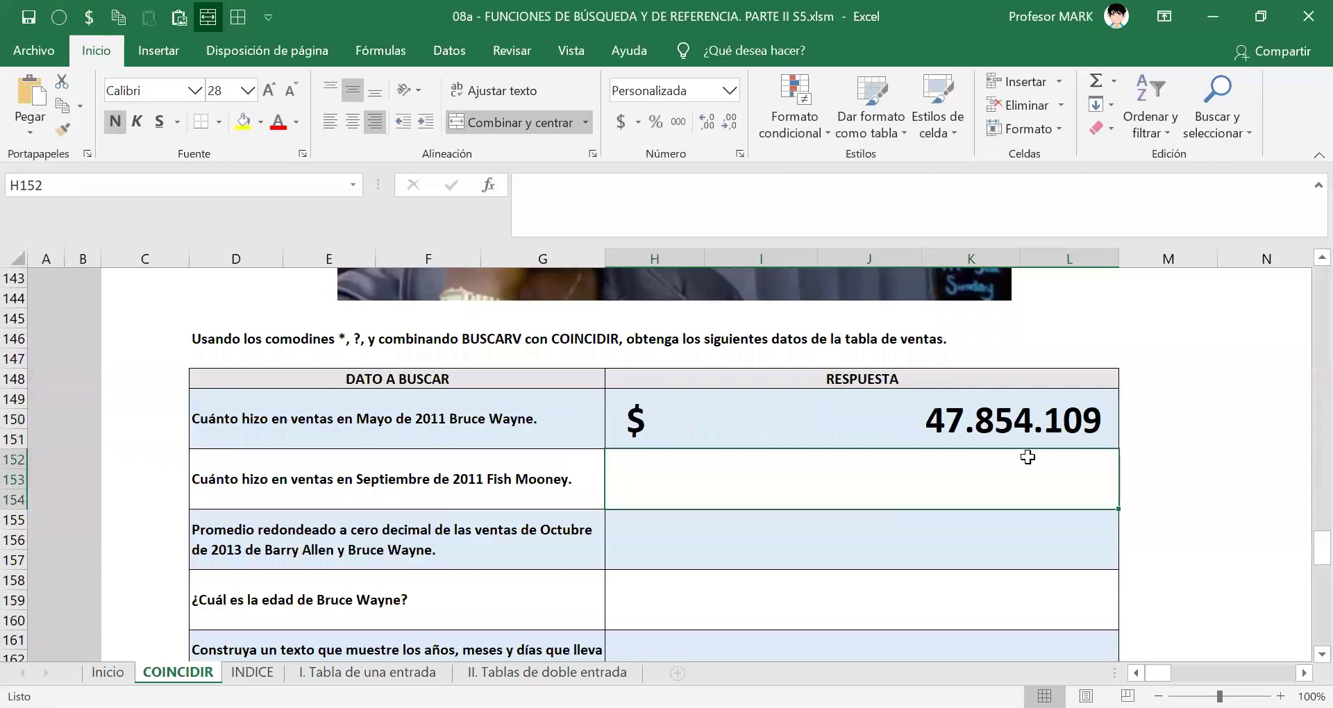
{"action": "left_click", "coordinate": [985, 427]}
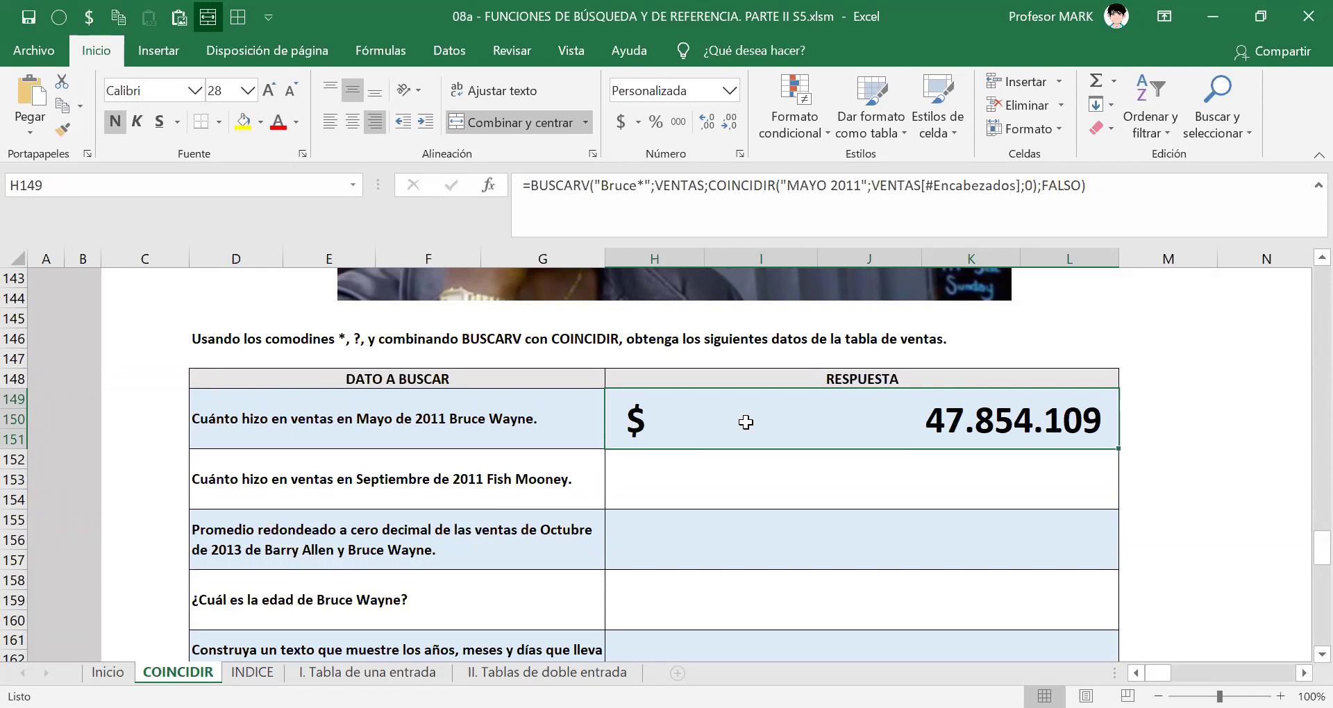
{"action": "scroll", "coordinate": [681, 437], "scroll_direction": "up", "scroll_amount": 12}
{"action": "scroll", "coordinate": [688, 460], "scroll_direction": "up", "scroll_amount": 2}
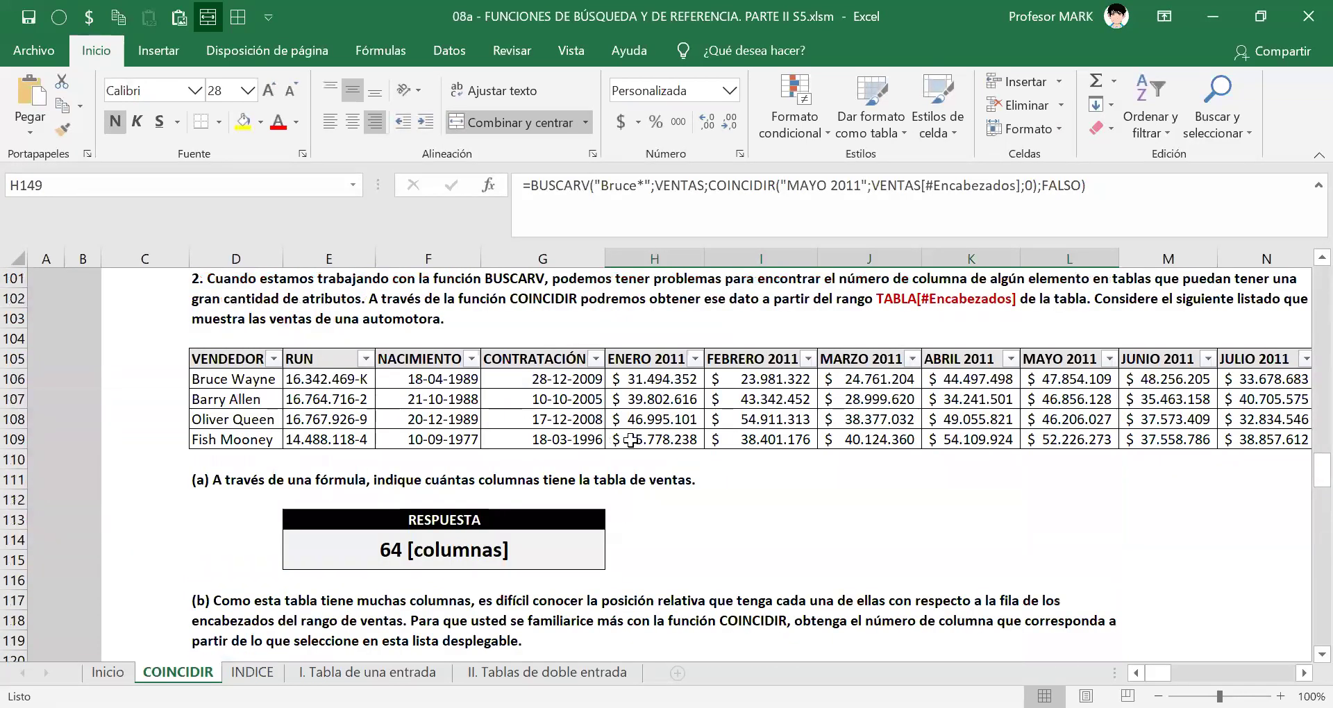
{"action": "double_click", "coordinate": [231, 379]}
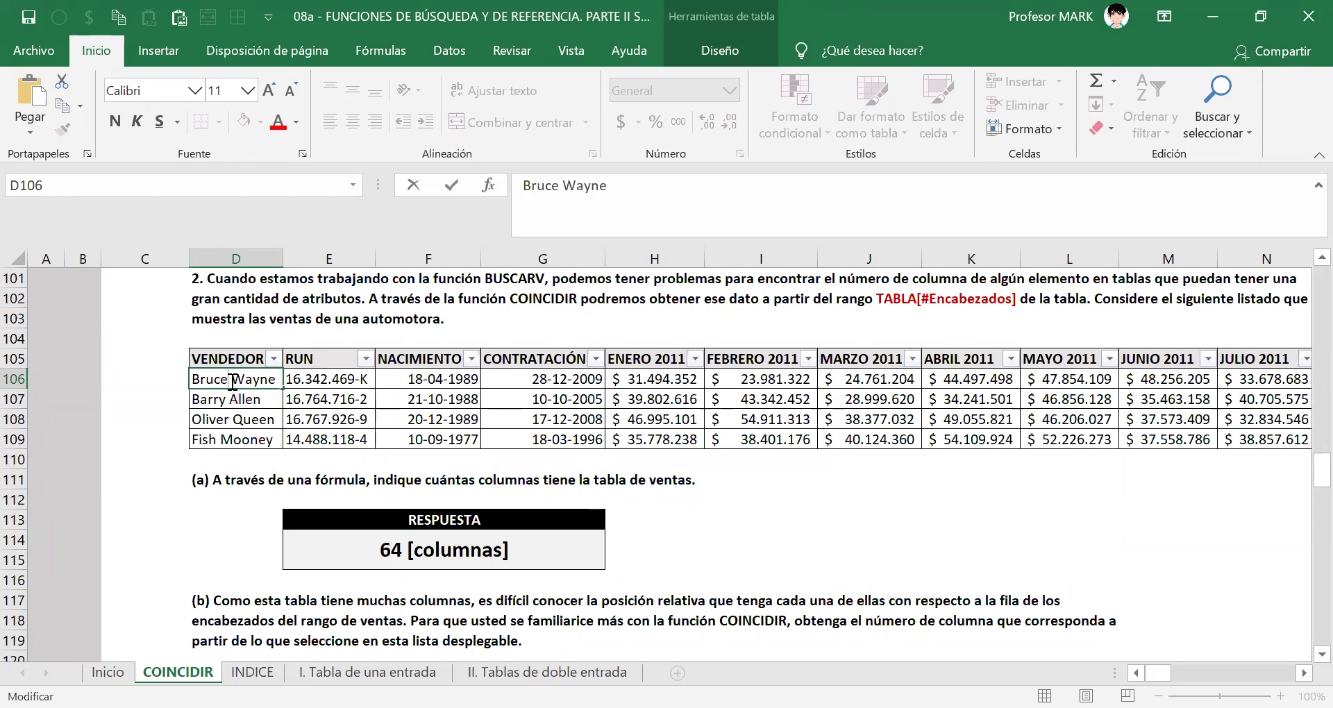
{"action": "left_click_drag", "start_coordinate": [229, 379], "coordinate": [281, 380]}
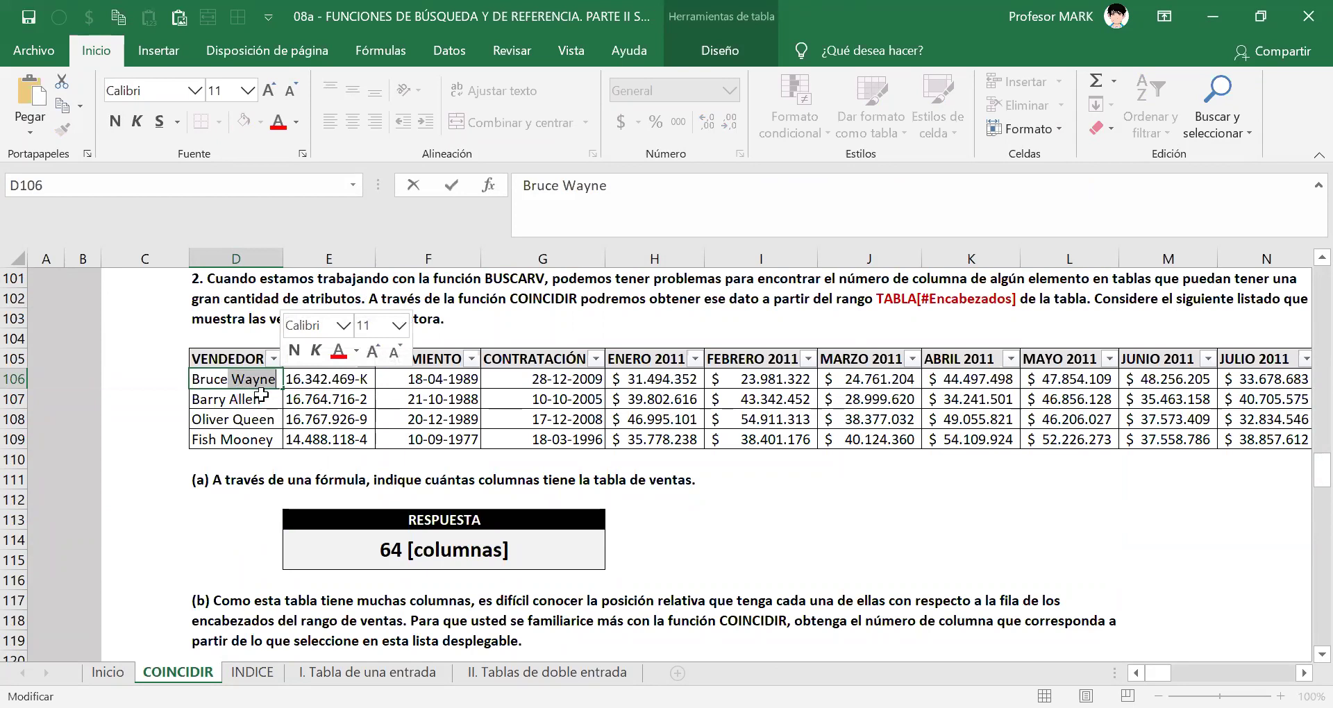
{"action": "key", "text": "Return"}
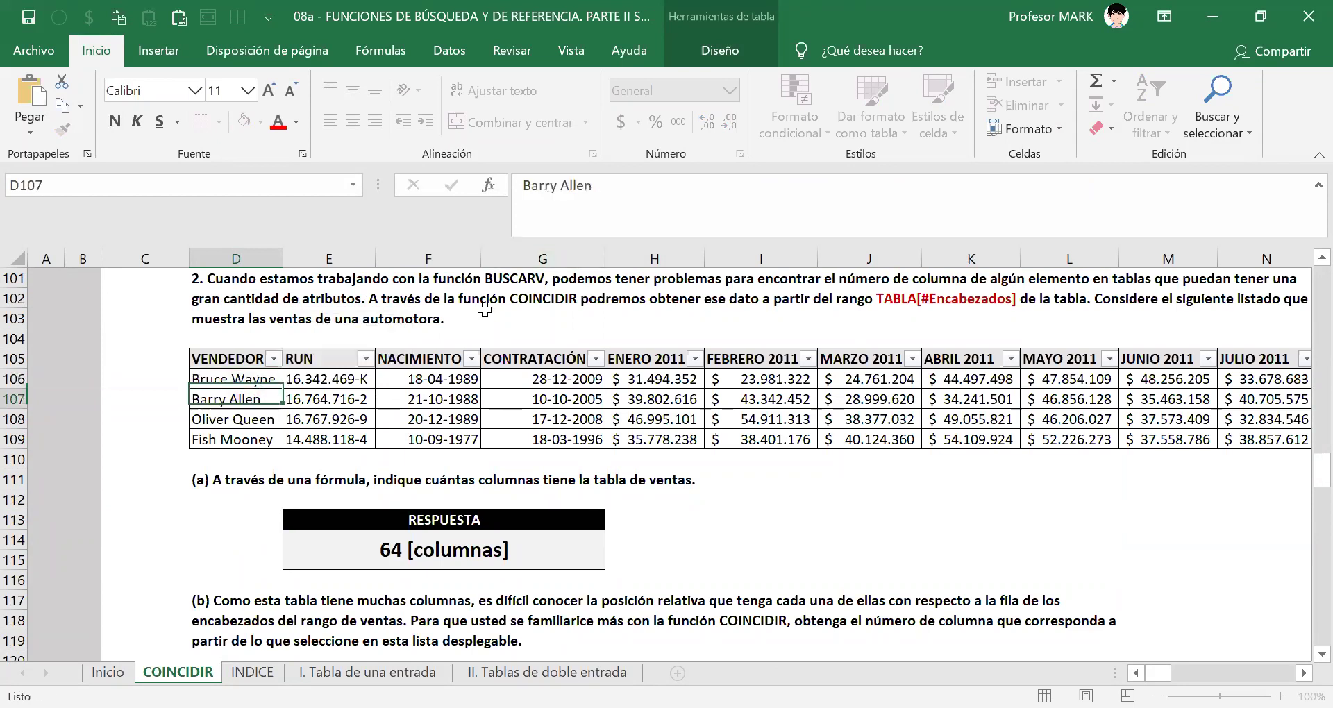
- Annotate the opened H149 formula with the temporary note * = " Wayne" and remove the annotations again
{"action": "scroll", "coordinate": [743, 489], "scroll_direction": "down", "scroll_amount": 13}
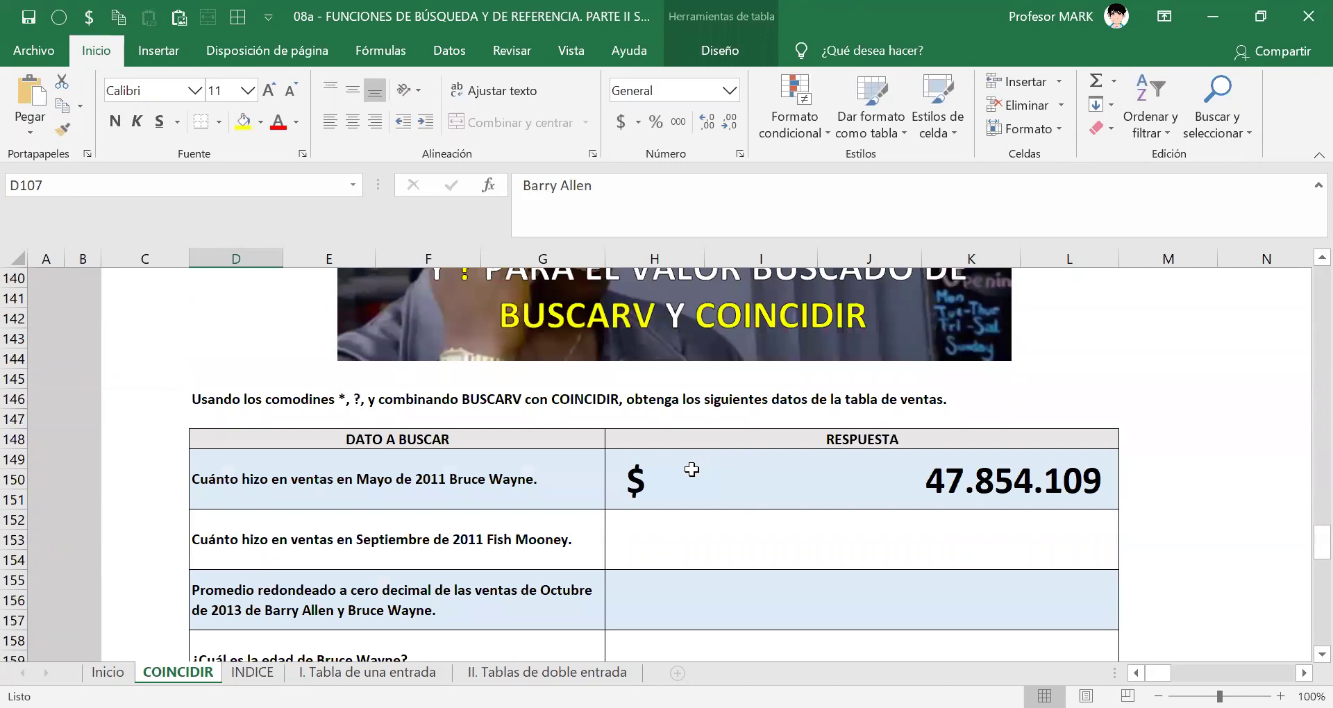
{"action": "left_click", "coordinate": [691, 470]}
{"action": "double_click", "coordinate": [692, 473]}
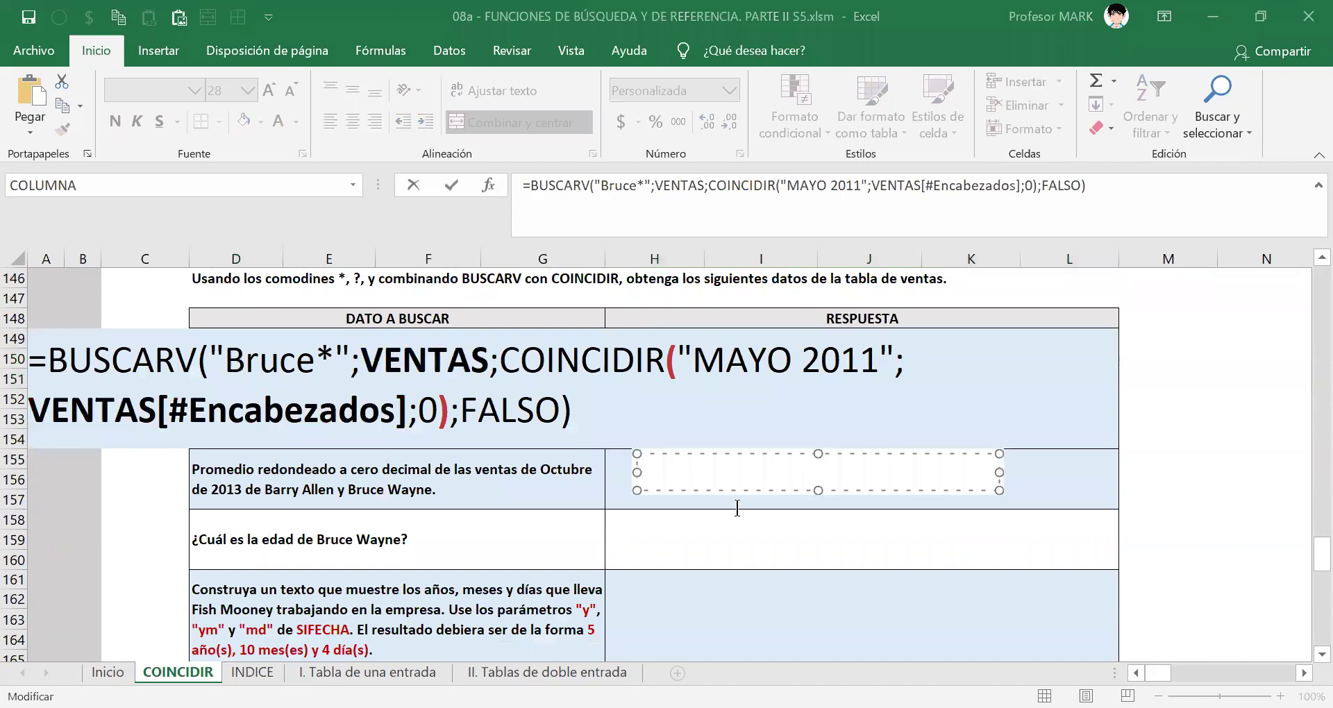
{"action": "type", "text": "* = \" Wayne\""}
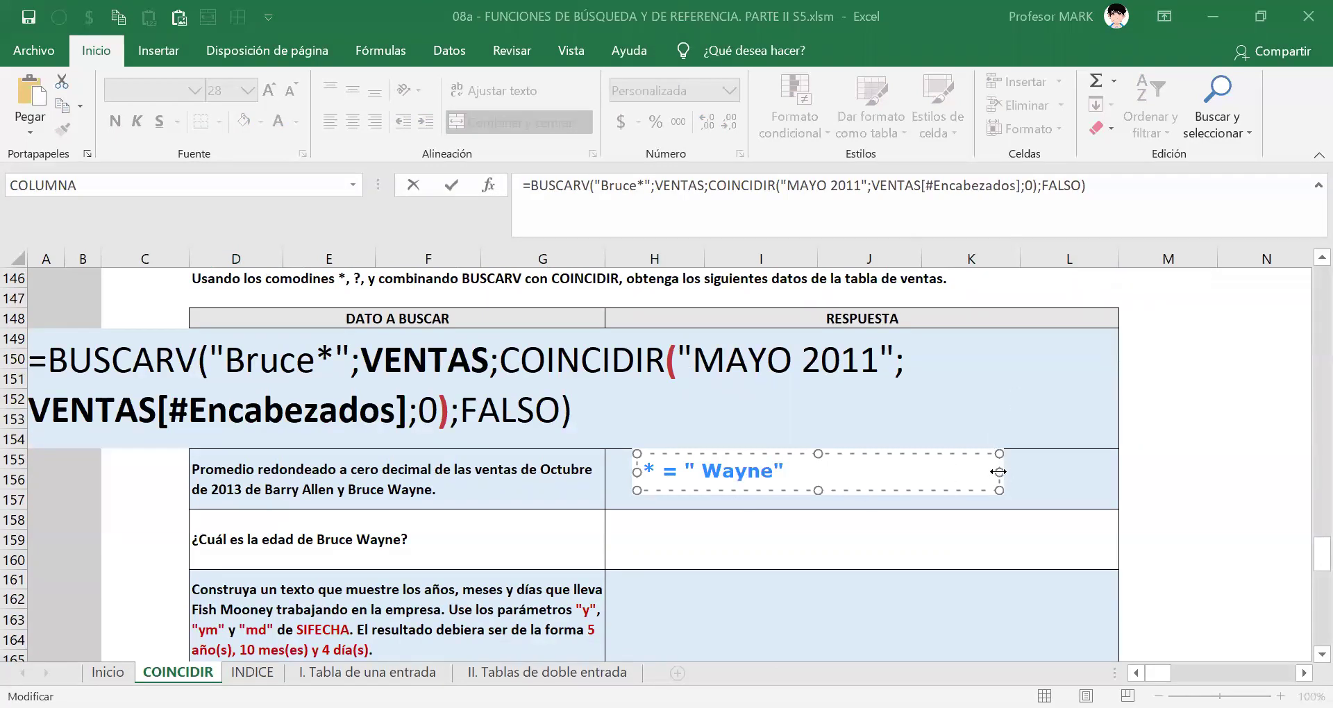
{"action": "left_click_drag", "start_coordinate": [998, 472], "coordinate": [793, 472]}
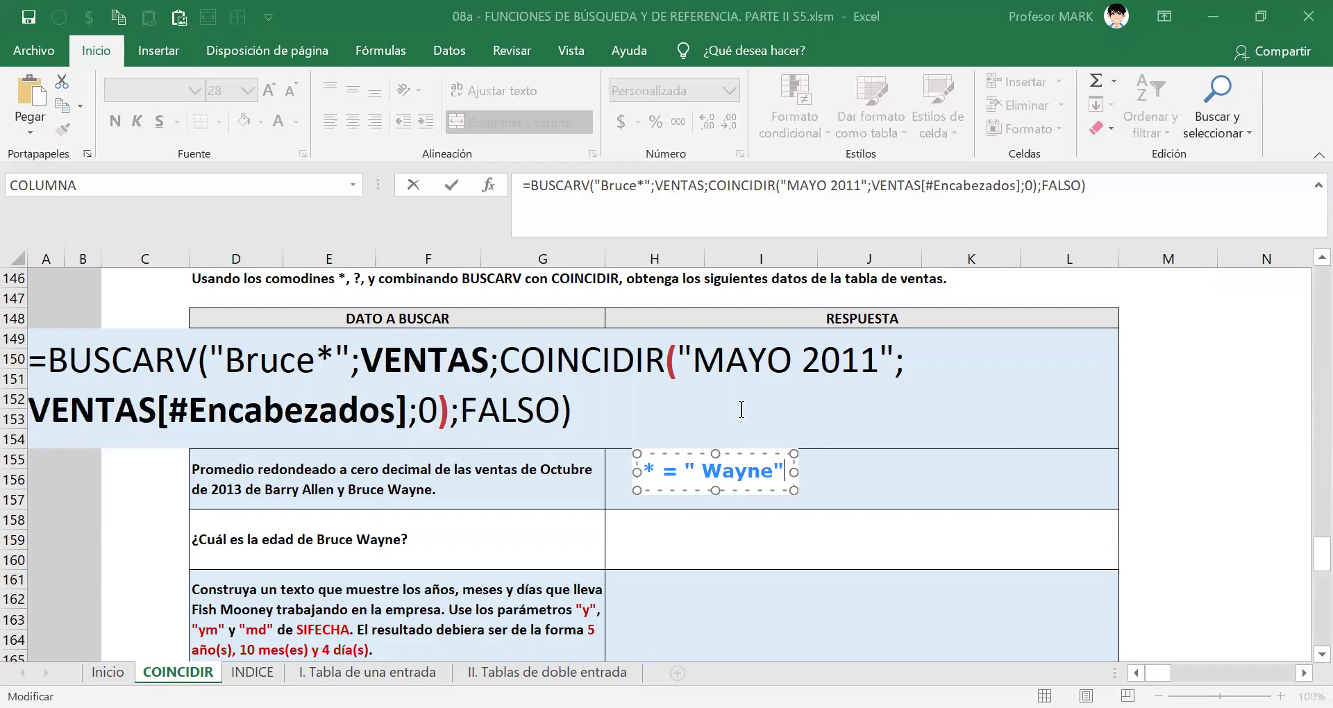
{"action": "key", "text": "Escape"}
{"action": "key", "text": "Delete"}
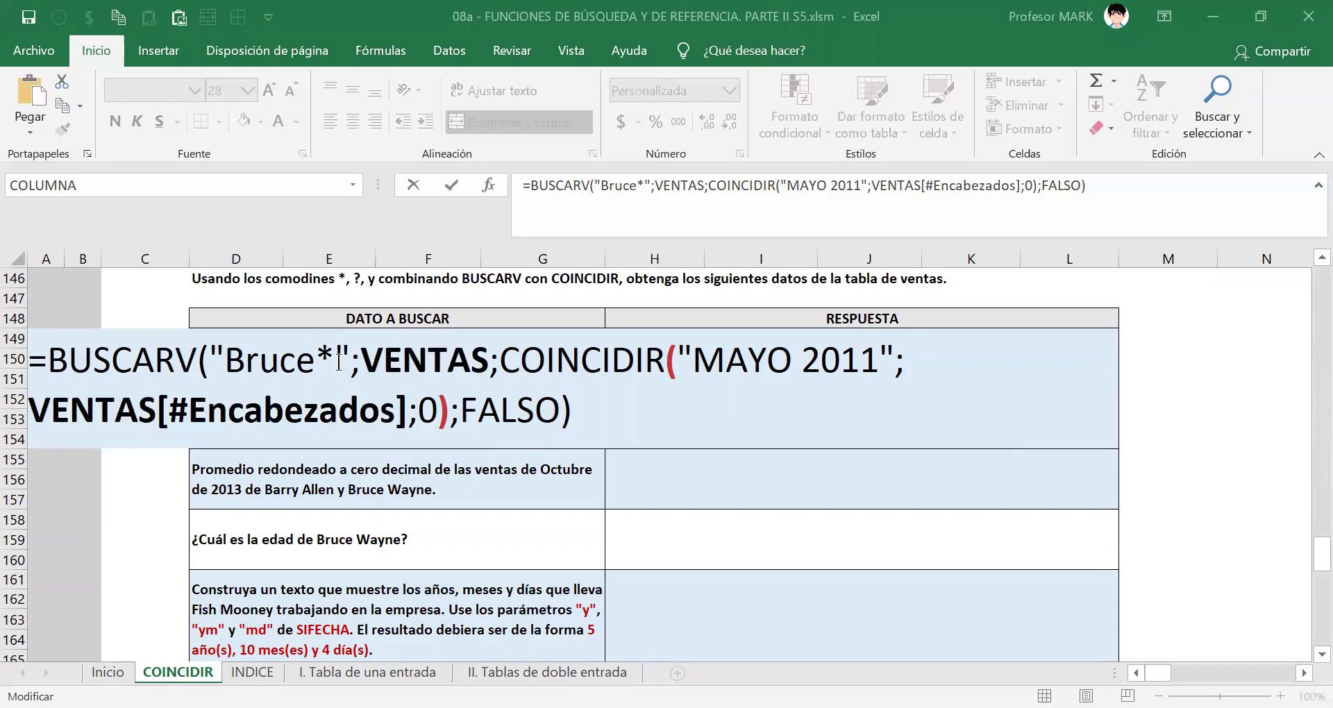
{"action": "left_click_drag", "start_coordinate": [340, 344], "coordinate": [706, 380]}
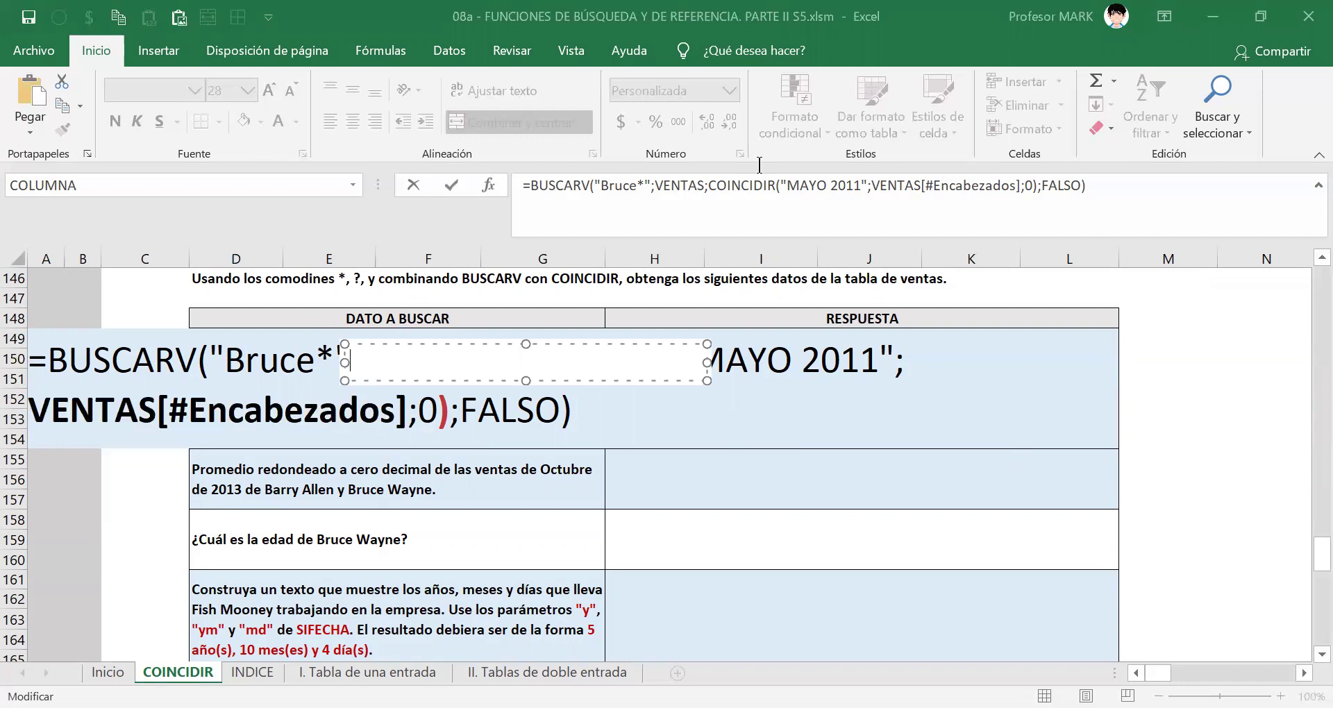
{"action": "key", "text": "Escape"}
{"action": "key", "text": "Delete"}
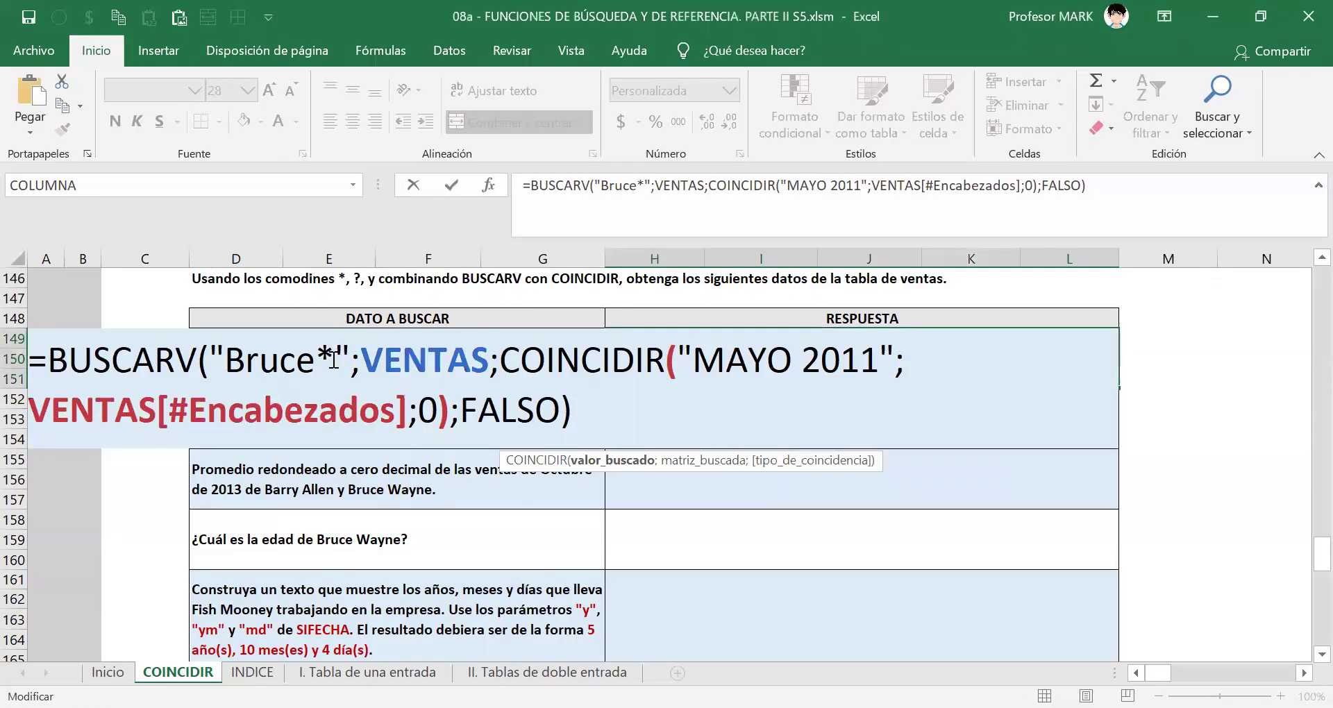
- Try the longer wildcard lookup value "Bruce Wa*" in H149's BUSCARV formula
{"action": "left_click", "coordinate": [334, 359]}
{"action": "key", "text": "BackSpace"}
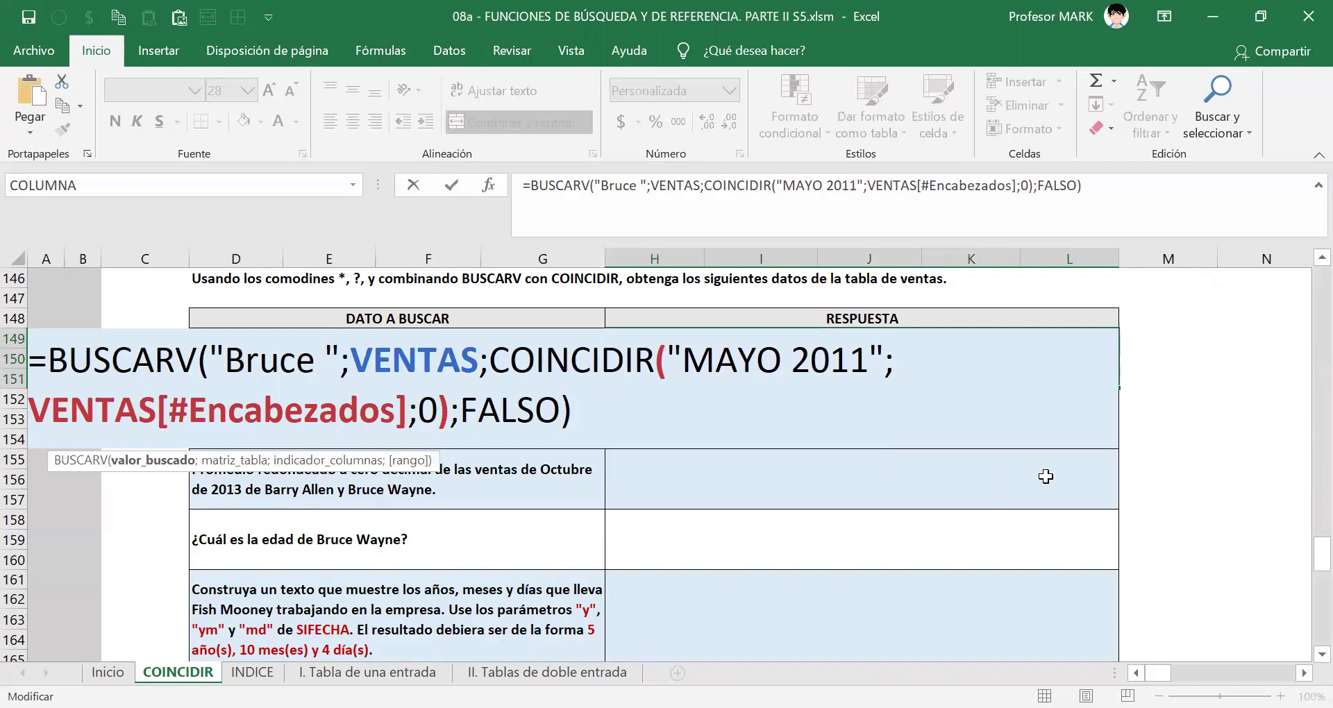
{"action": "type", "text": "W"}
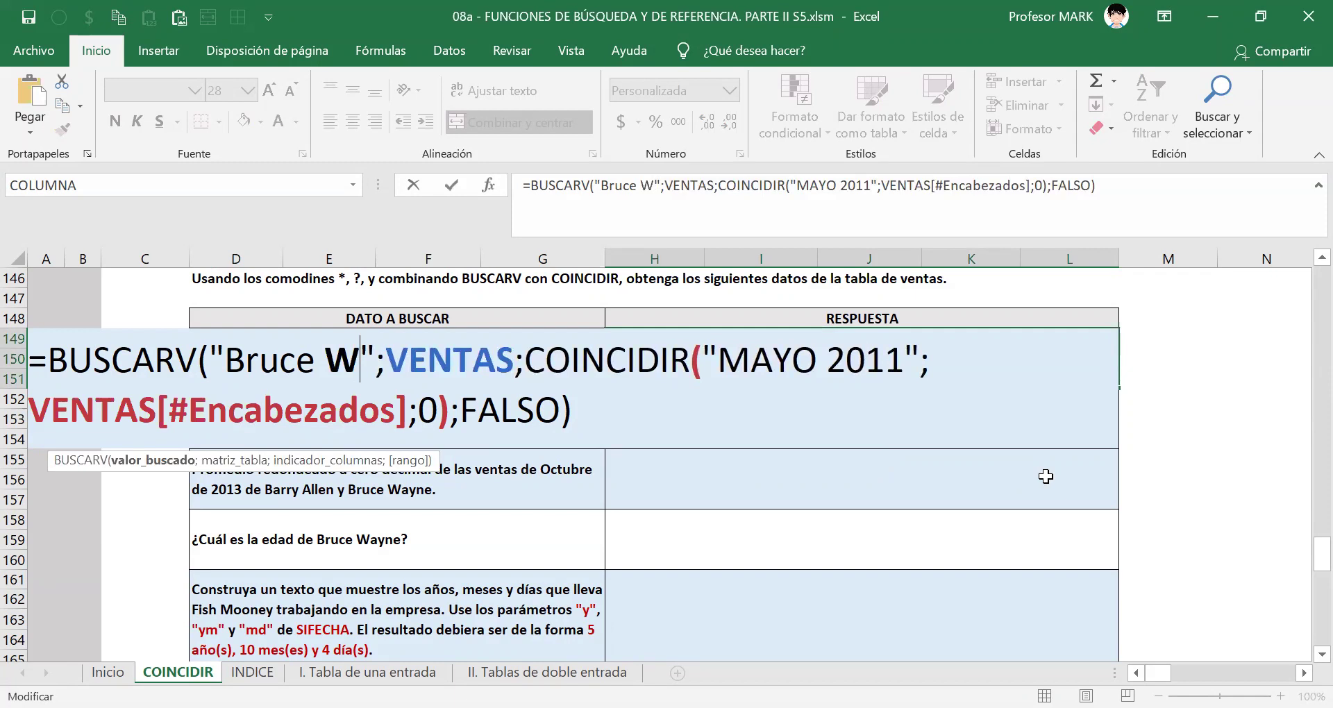
{"action": "type", "text": "a"}
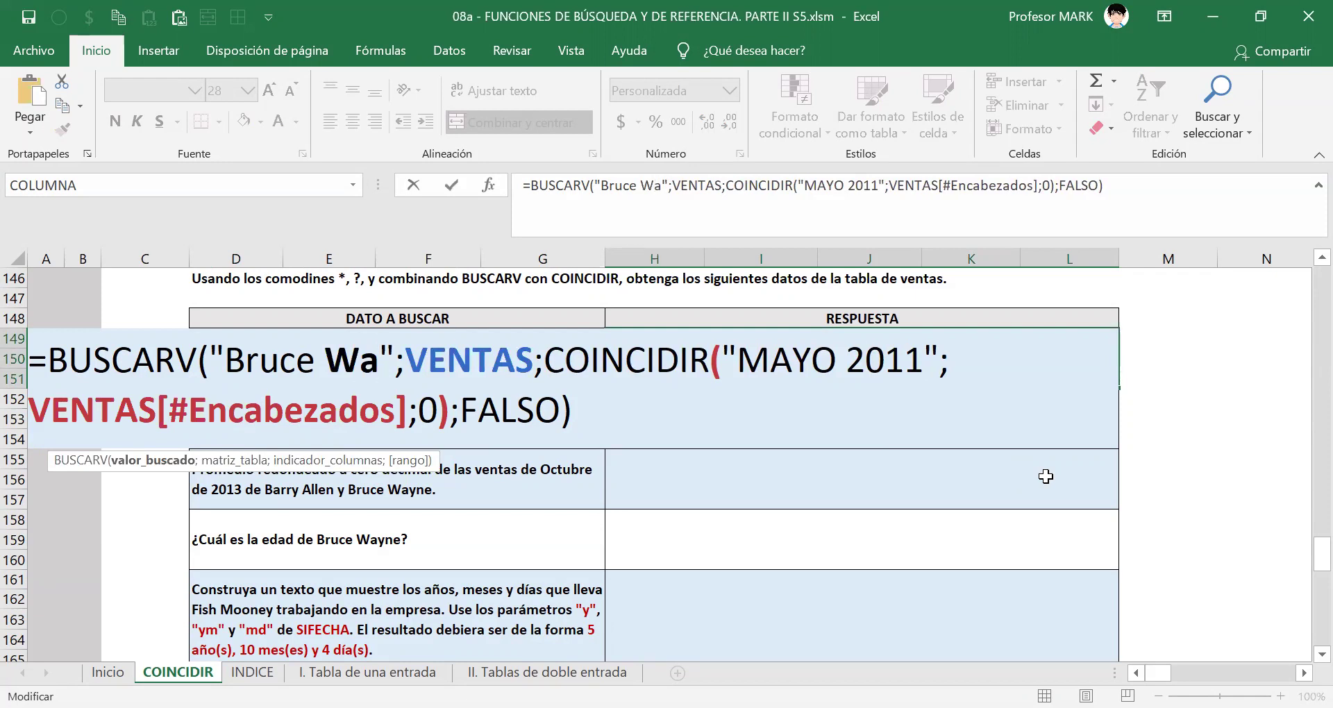
{"action": "type", "text": "*"}
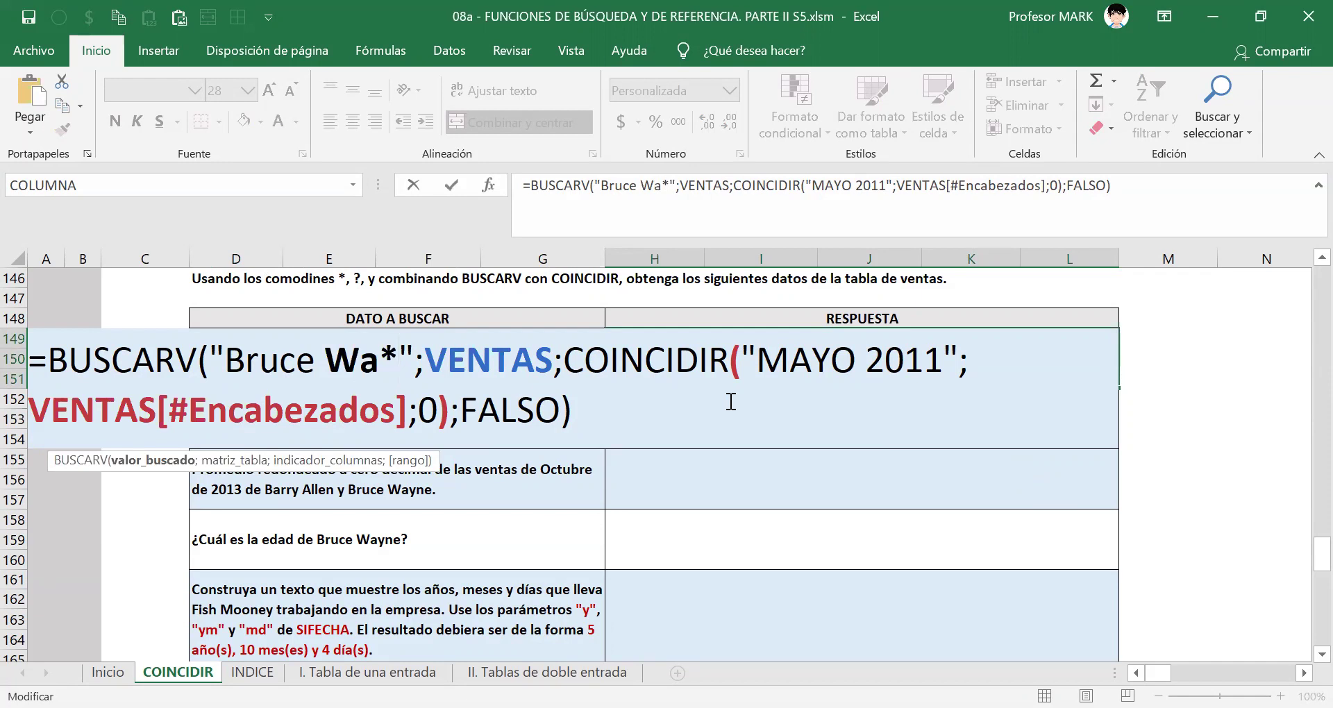
- Restore the BUSCARV lookup value in the H149 formula to "Bruce*"
{"action": "key", "text": "BackSpace"}
{"action": "key", "text": "BackSpace"}
{"action": "key", "text": "BackSpace"}
{"action": "key", "text": "BackSpace"}
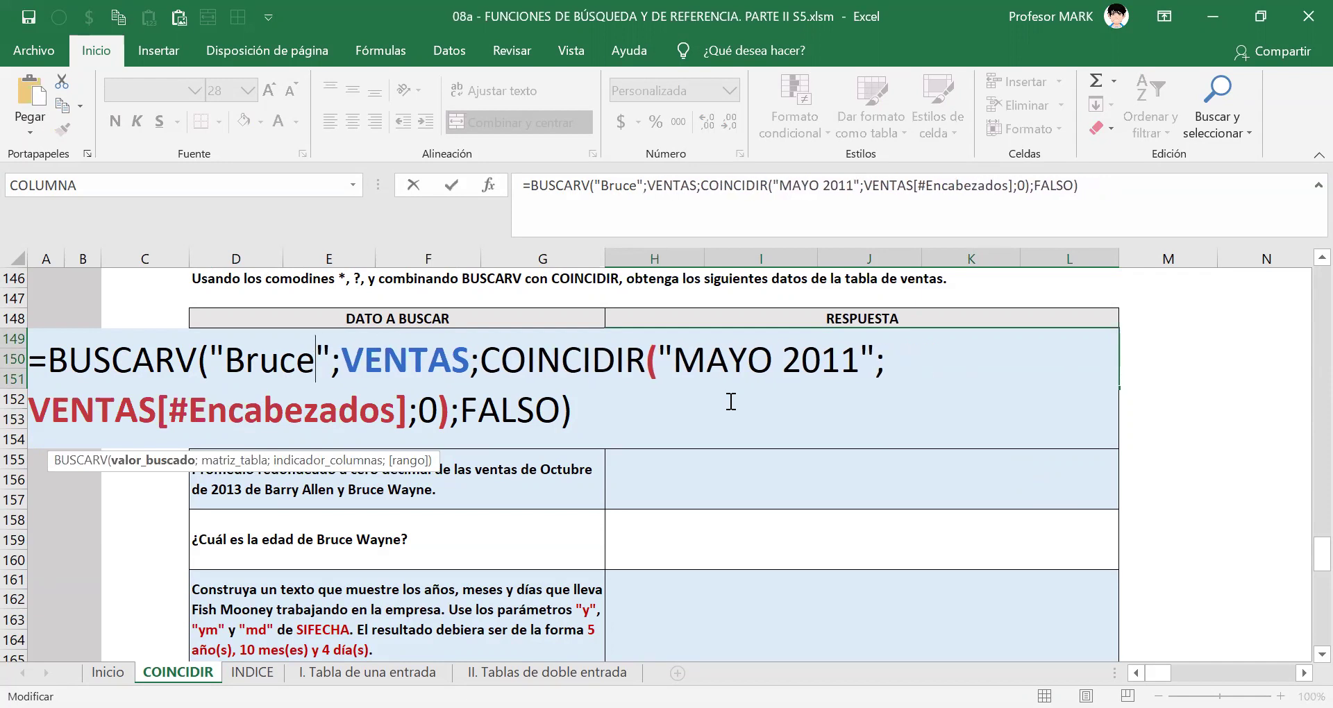
{"action": "type", "text": "*"}
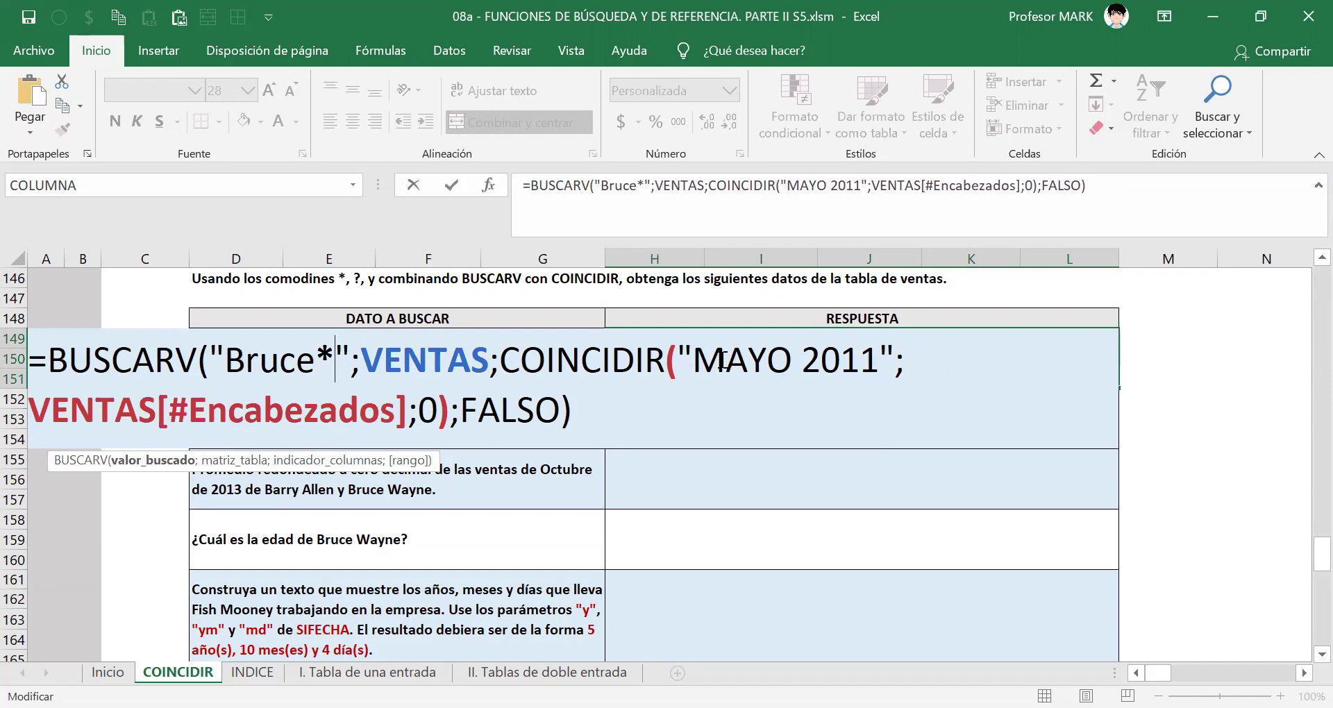
- Shorten the month heading in H149's COINCIDIR lookup value to the wildcard text "M*2011"
{"action": "left_click_drag", "start_coordinate": [726, 359], "coordinate": [802, 359]}
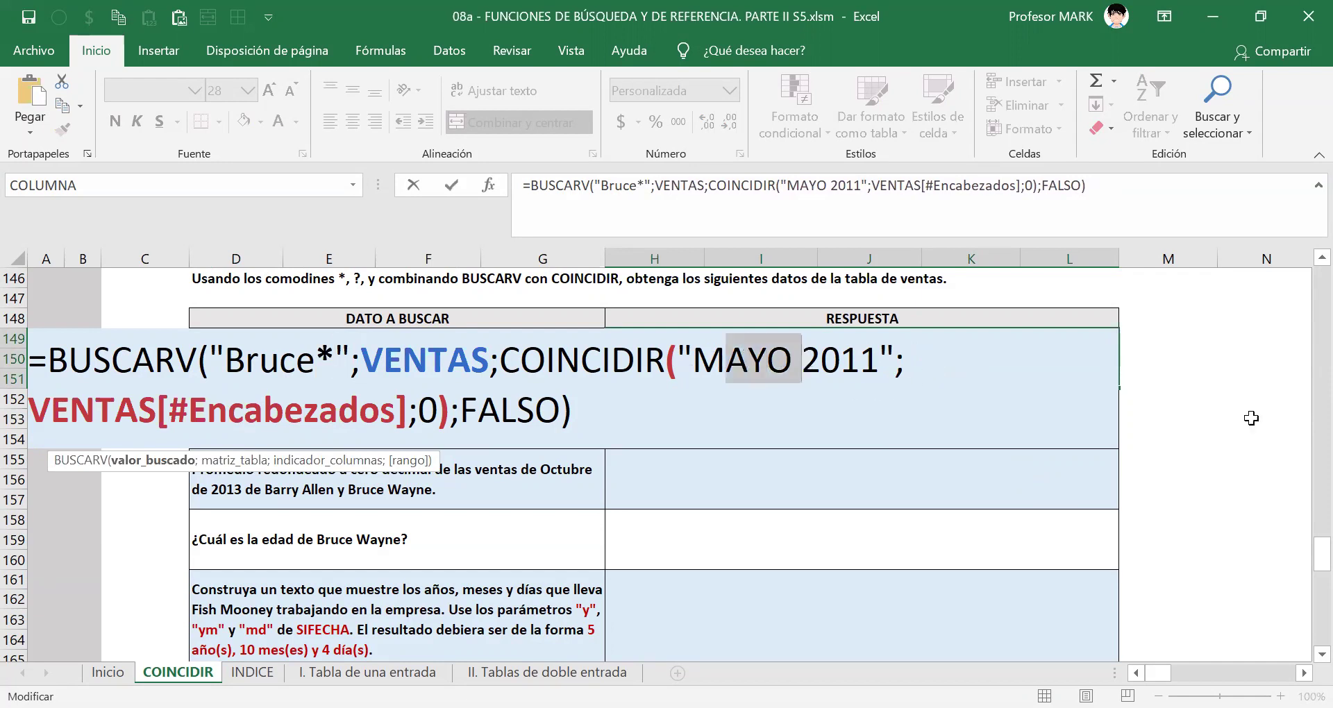
{"action": "type", "text": "*"}
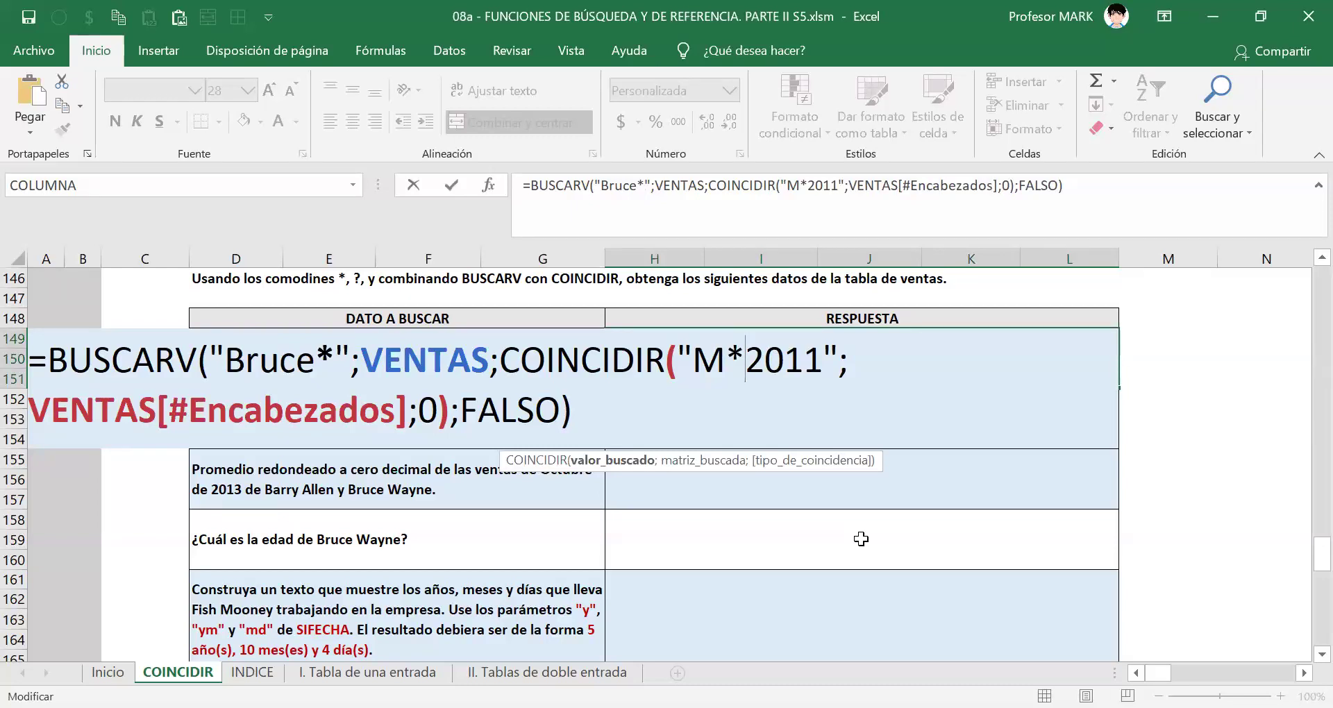
{"action": "left_click_drag", "start_coordinate": [692, 359], "coordinate": [823, 359]}
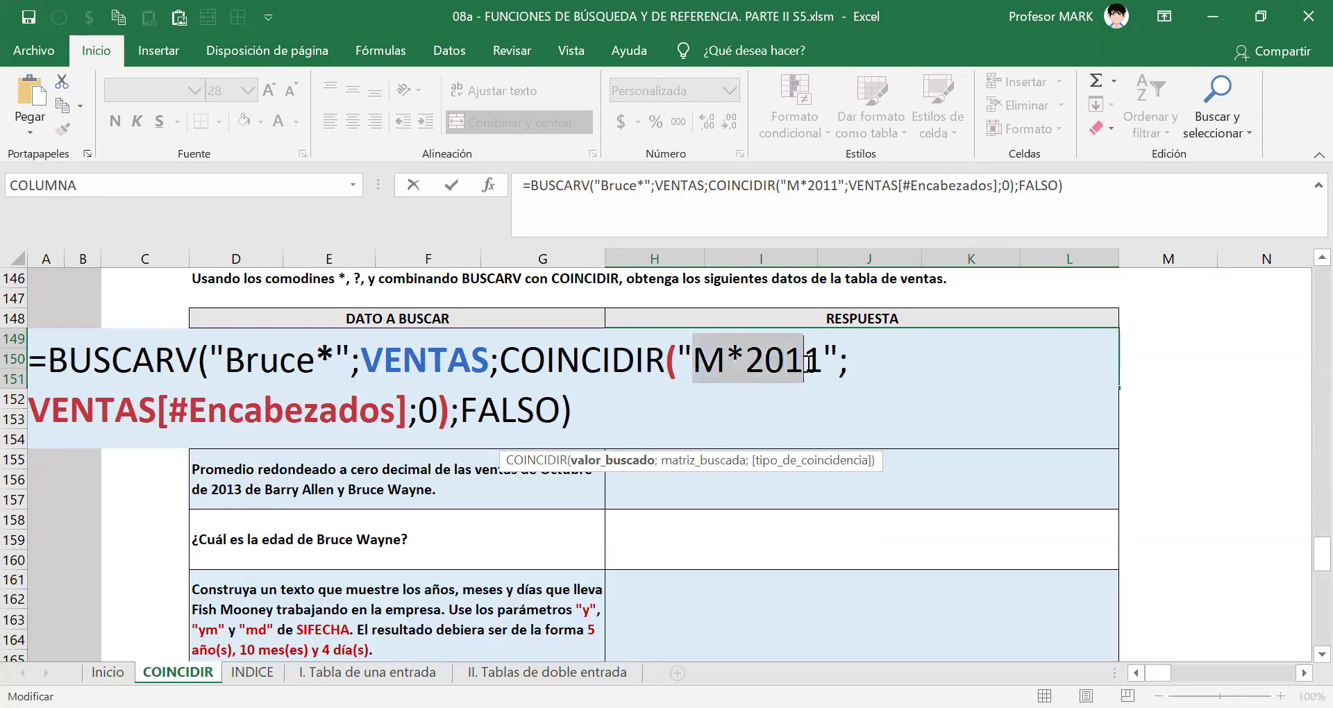
{"action": "left_click", "coordinate": [754, 368]}
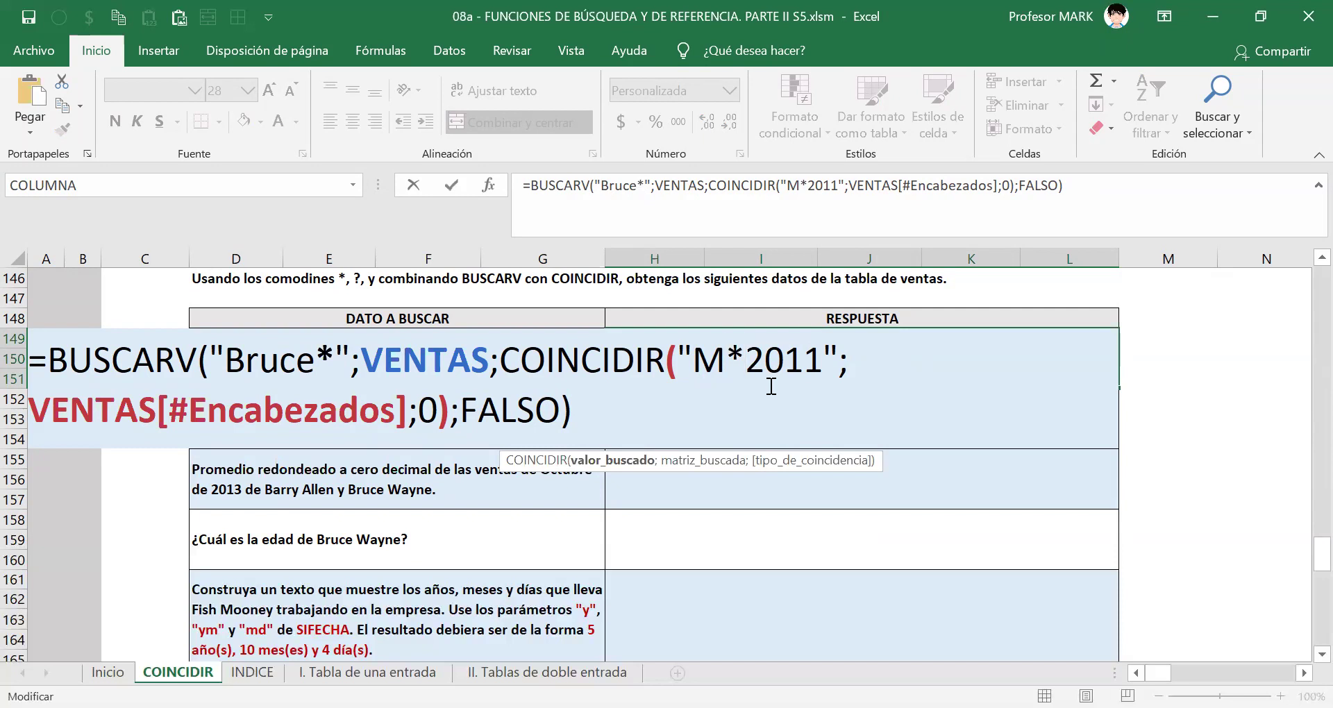
- Extend the COINCIDIR lookup value in the H149 formula to "MAY*2011" with the added letters in capitals
{"action": "key", "text": "Left"}
{"action": "type", "text": "a"}
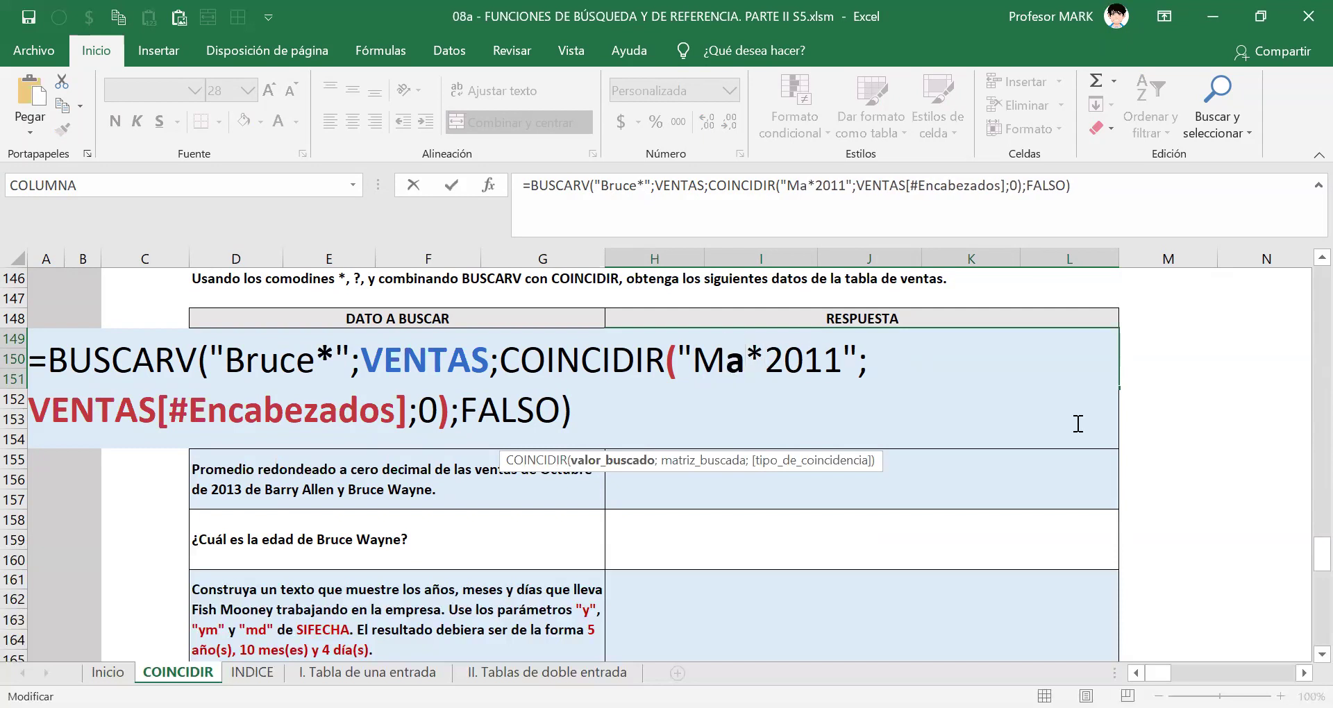
{"action": "key", "text": "BackSpace"}
{"action": "type", "text": "A"}
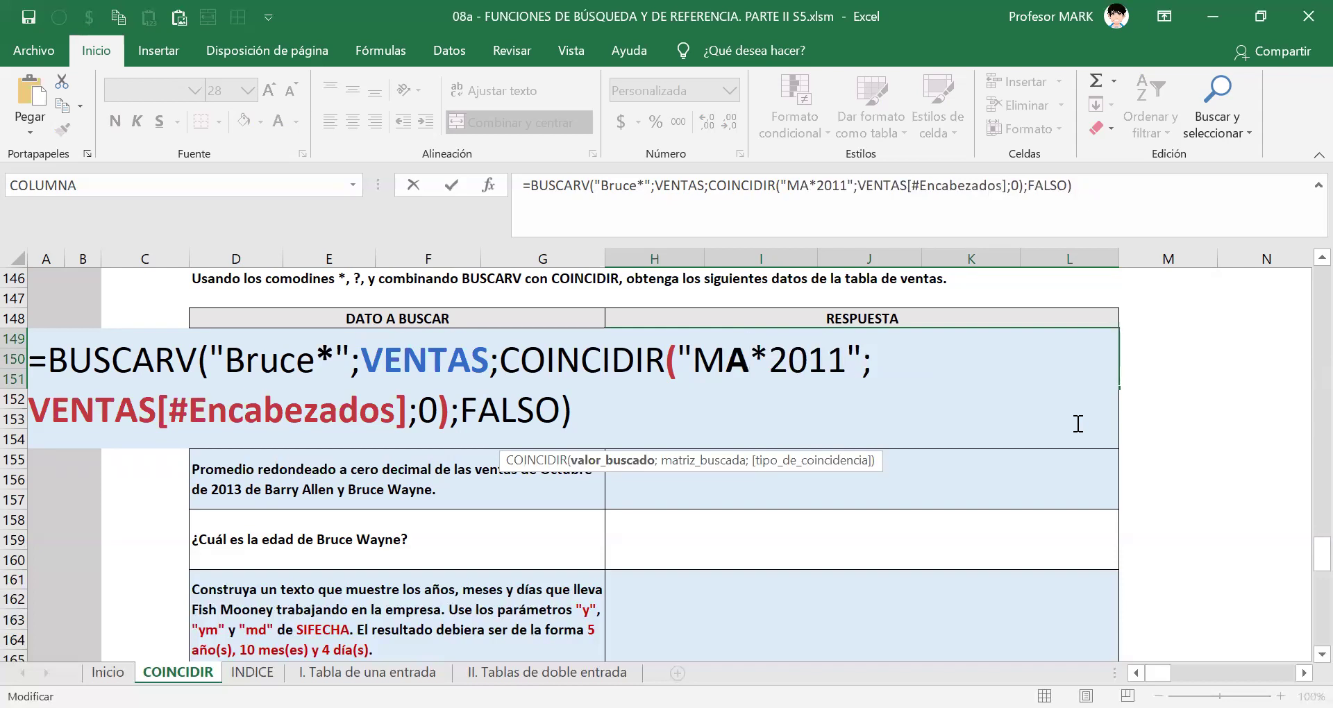
{"action": "type", "text": "y"}
{"action": "key", "text": "BackSpace"}
{"action": "type", "text": "Y"}
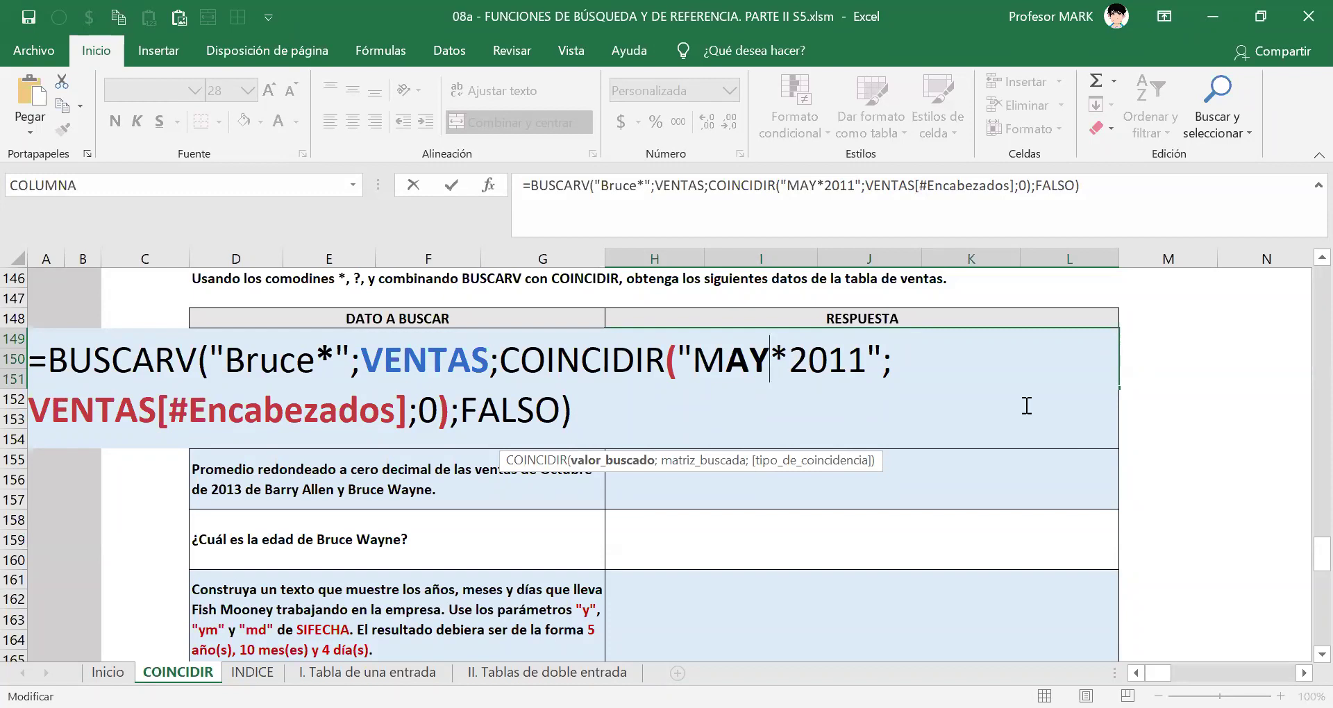
{"action": "left_click_drag", "start_coordinate": [749, 366], "coordinate": [770, 366]}
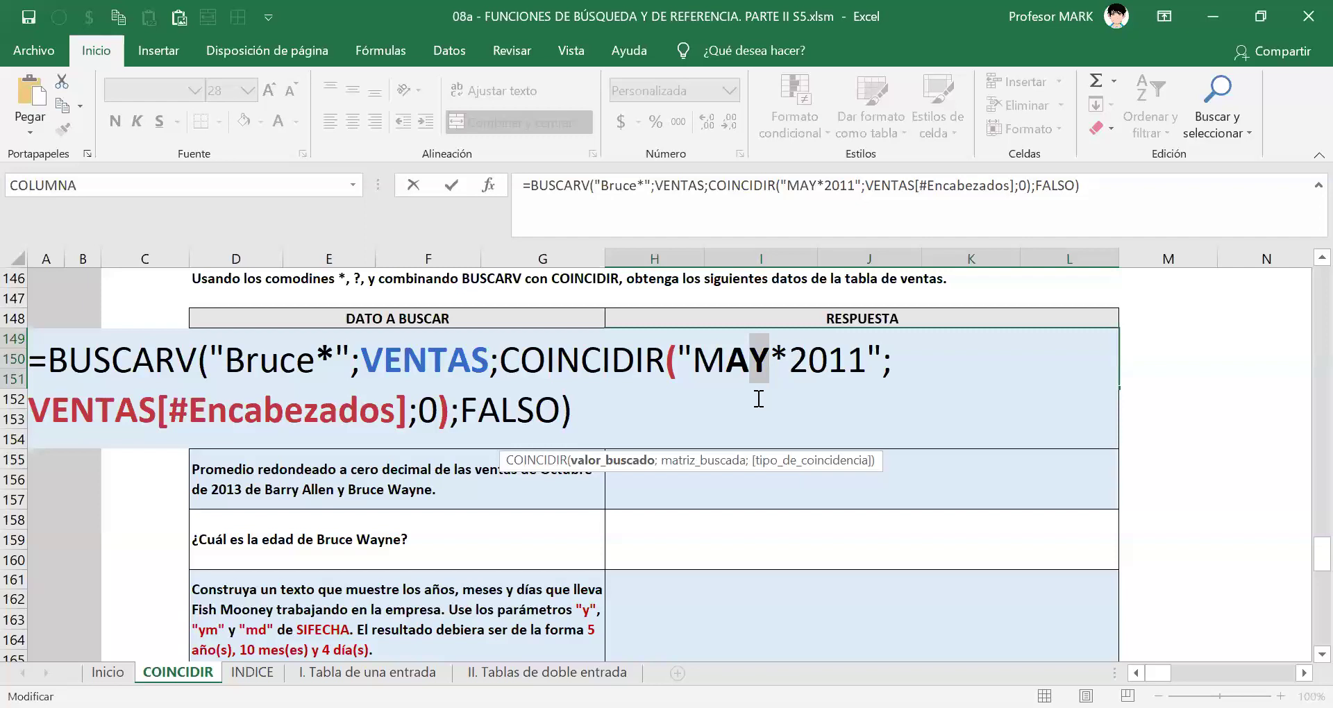
{"action": "left_click_drag", "start_coordinate": [724, 358], "coordinate": [768, 366]}
- Try a second asterisk in place of the year's last digit, making the COINCIDIR lookup value "MAY*201*"
{"action": "left_click", "coordinate": [867, 361]}
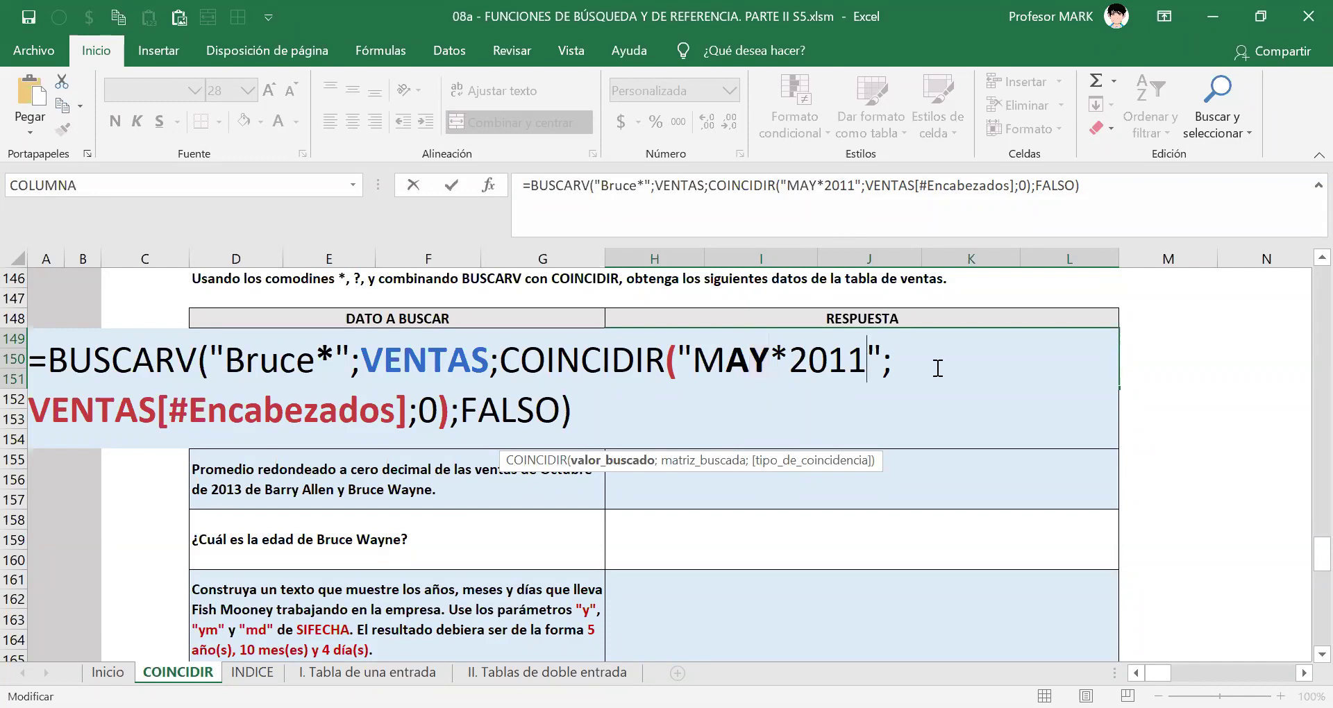
{"action": "key", "text": "BackSpace"}
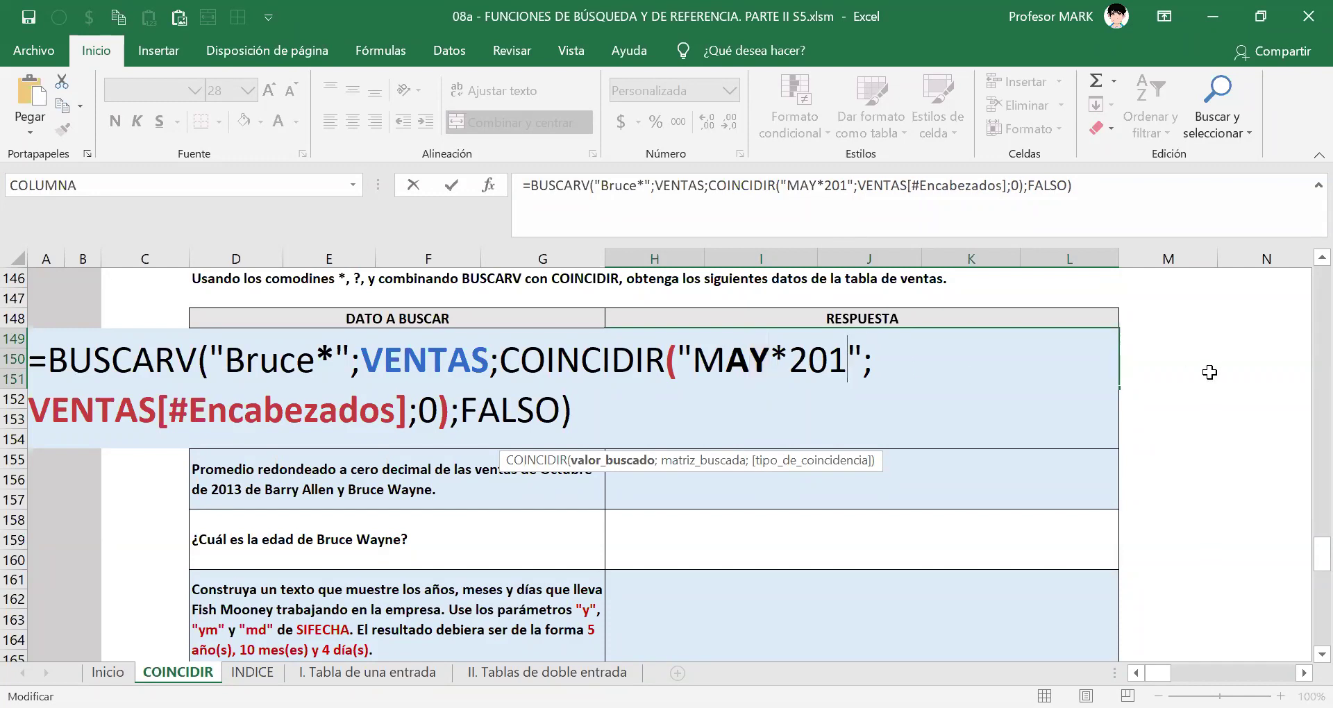
{"action": "type", "text": "*"}
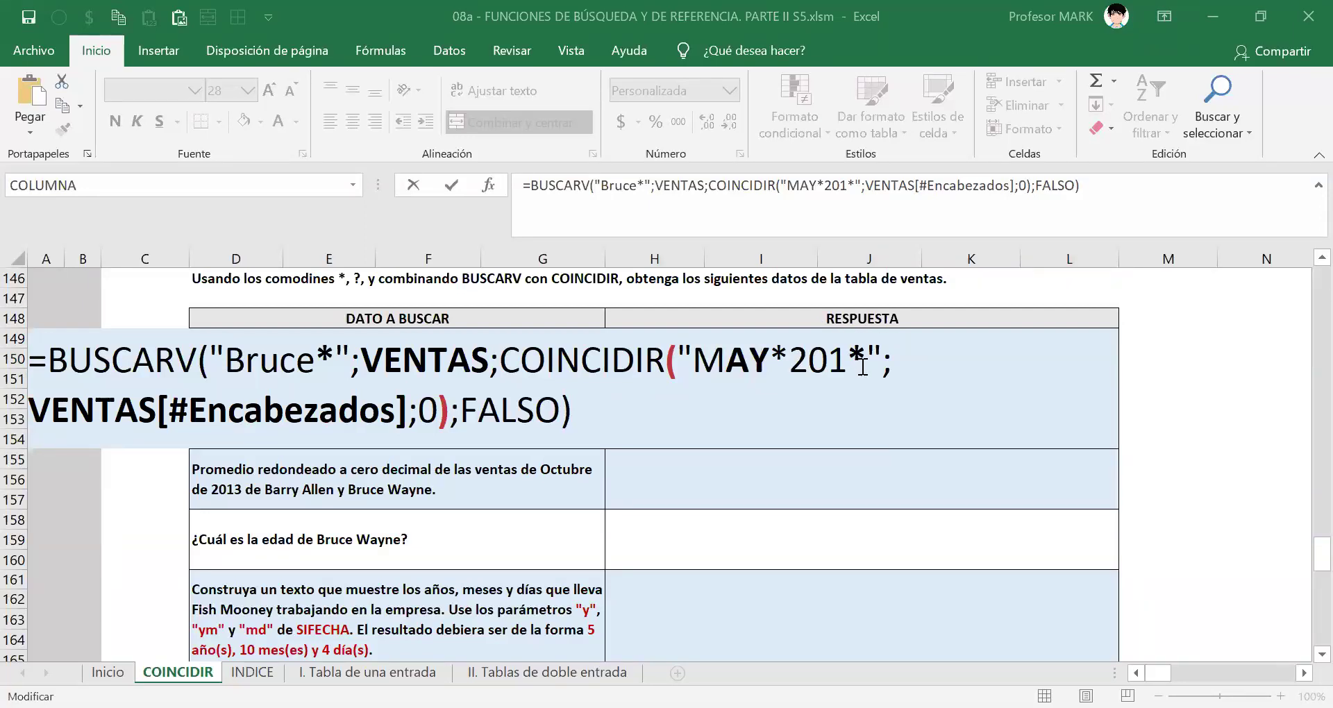
{"action": "left_click", "coordinate": [863, 362]}
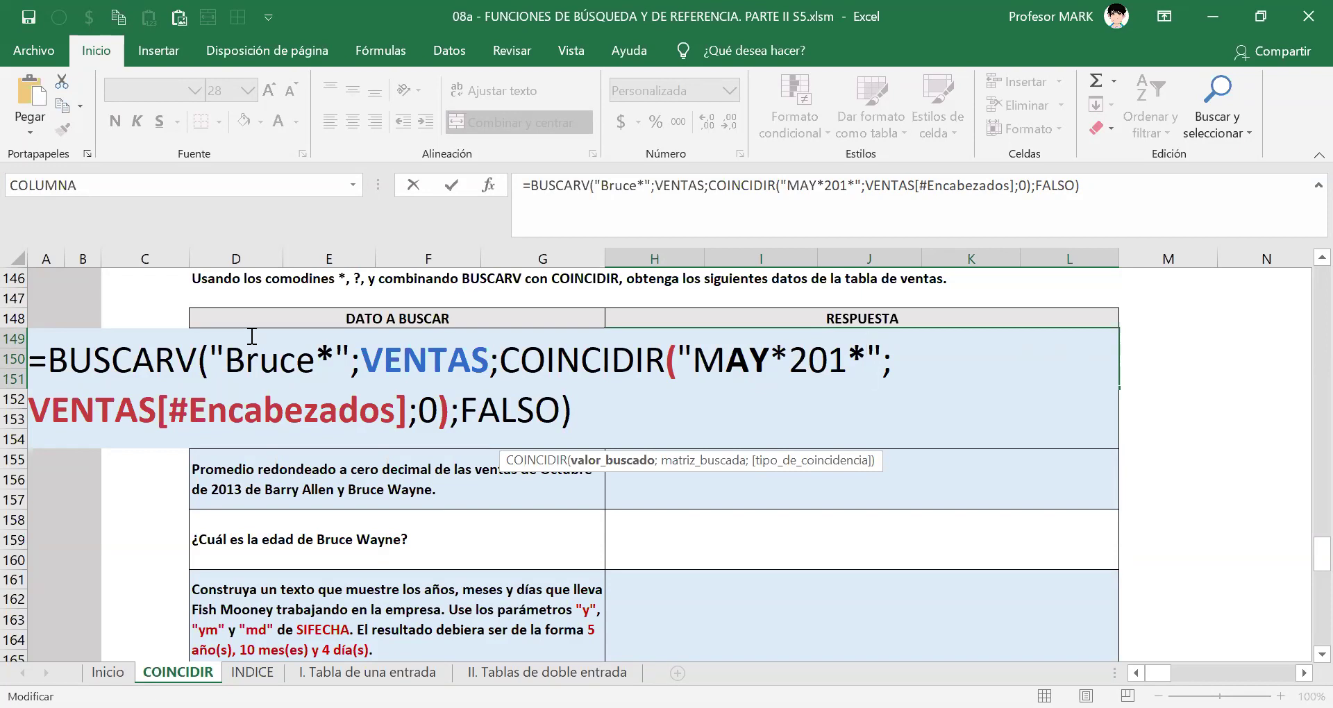
{"action": "double_click", "coordinate": [326, 355]}
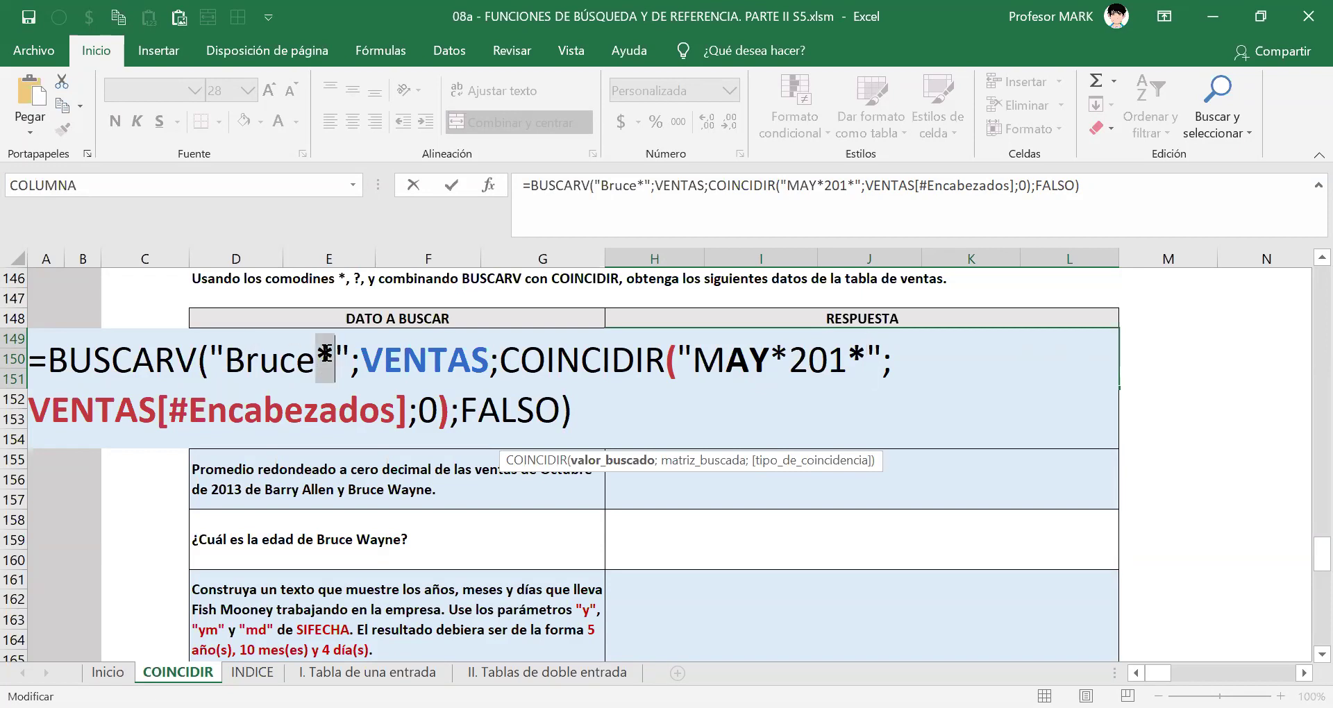
- Restore the COINCIDIR lookup value to "MAY*2011" and enter the H149 formula
{"action": "double_click", "coordinate": [859, 360]}
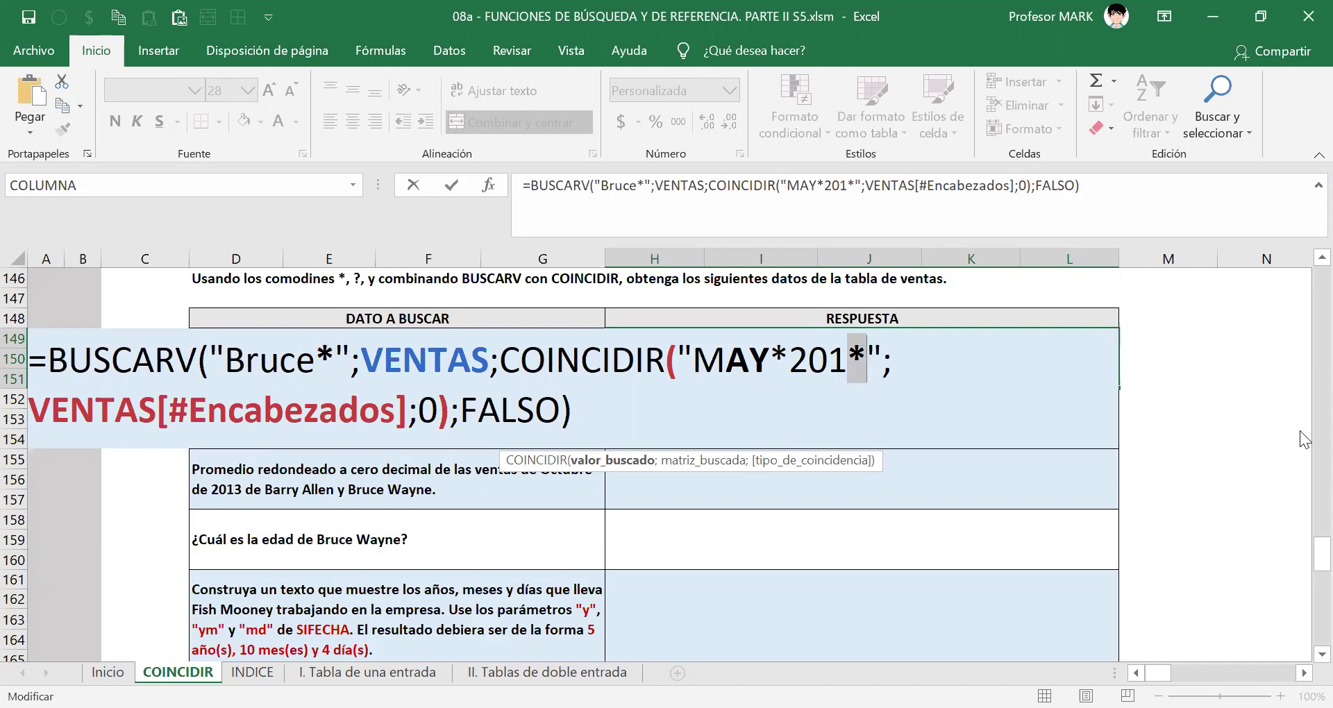
{"action": "type", "text": "1"}
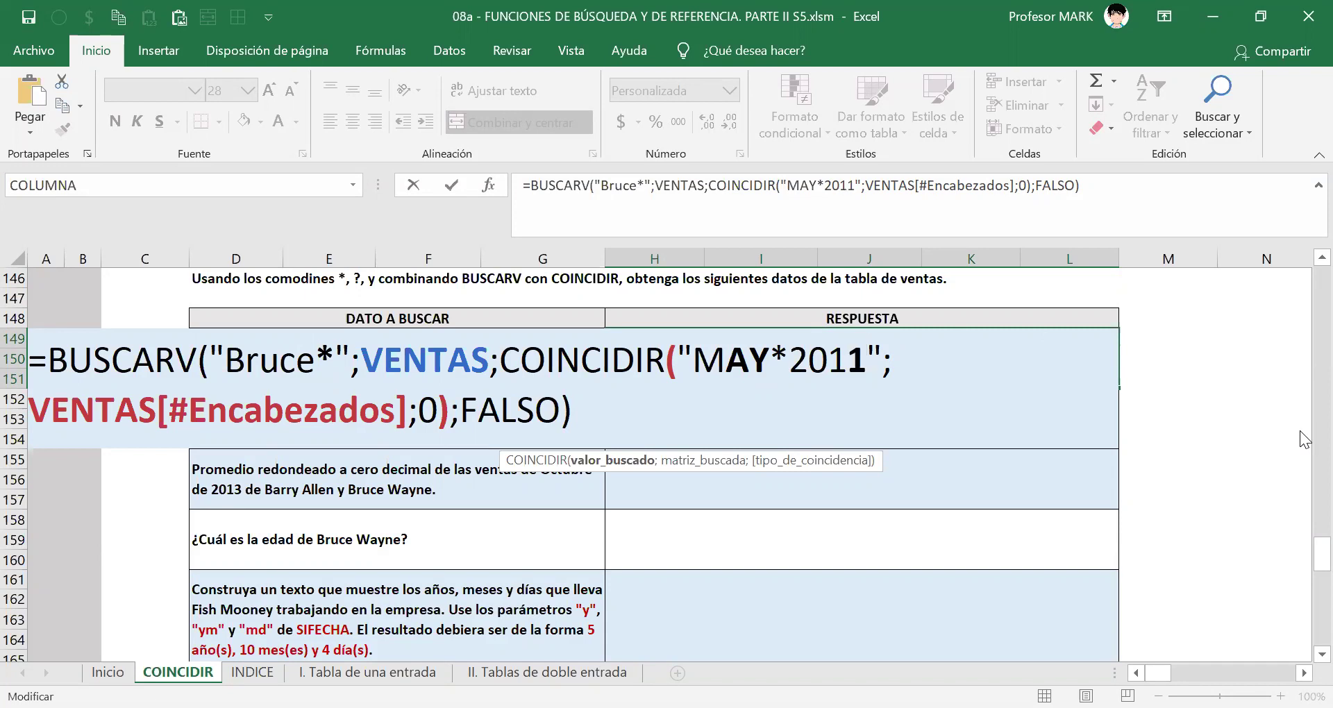
{"action": "key", "text": "Return"}
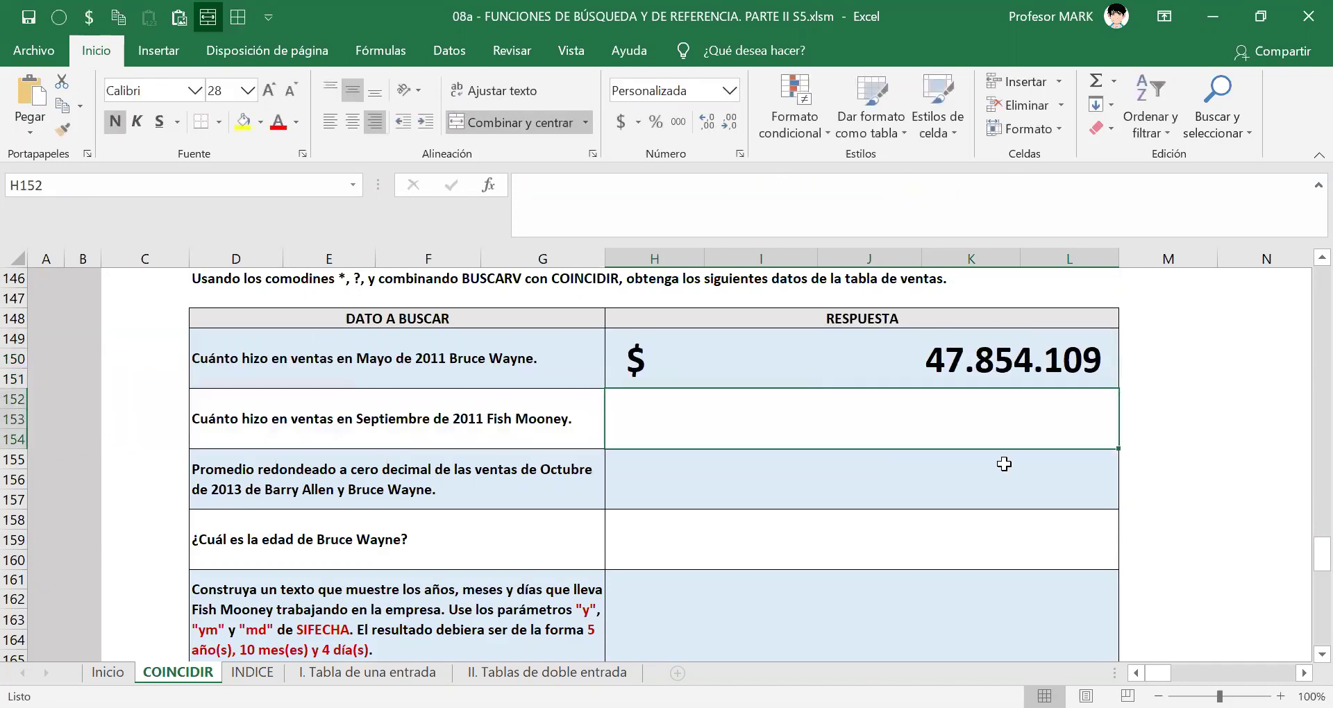
- Recheck the wildcard formula in H149 and save the workbook
{"action": "double_click", "coordinate": [913, 349]}
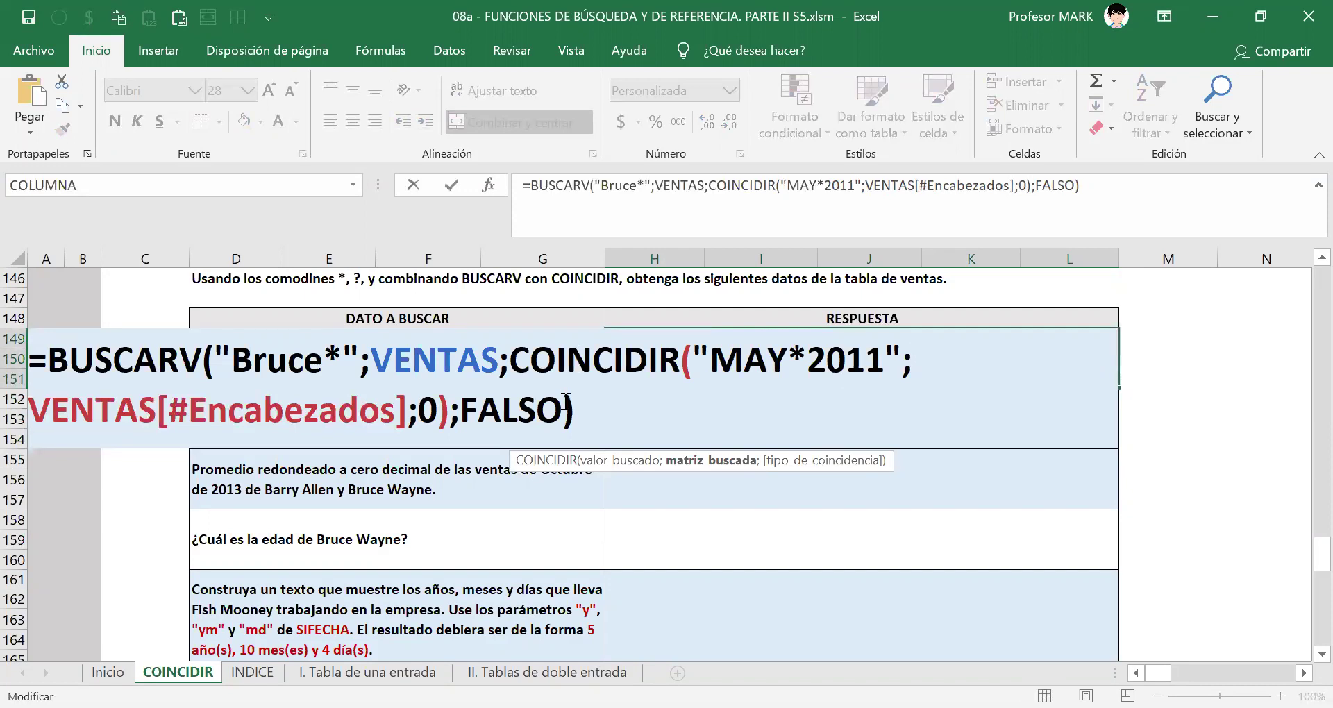
{"action": "key", "text": "Return"}
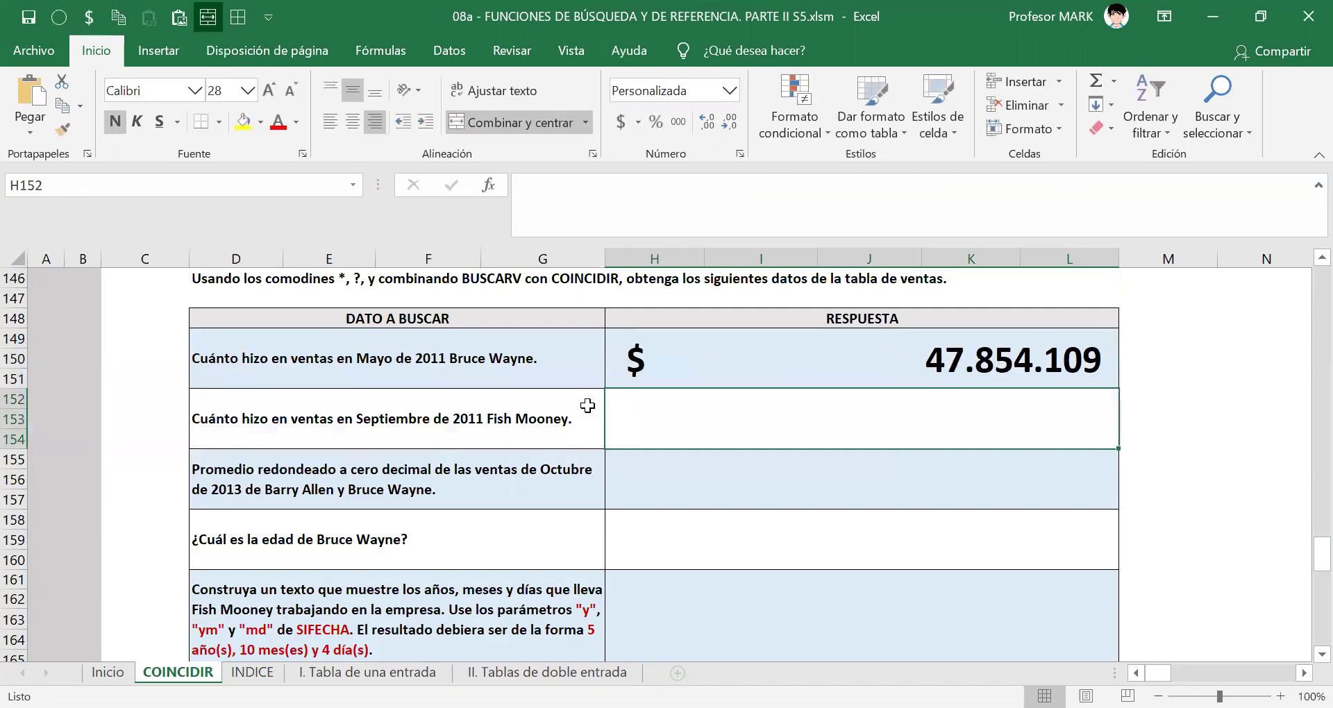
{"action": "left_click", "coordinate": [28, 17]}
- Examine the two wildcard lookup values, "Bruce*" and "MAY*2011", inside the H149 formula
{"action": "left_click", "coordinate": [728, 417]}
{"action": "double_click", "coordinate": [744, 351]}
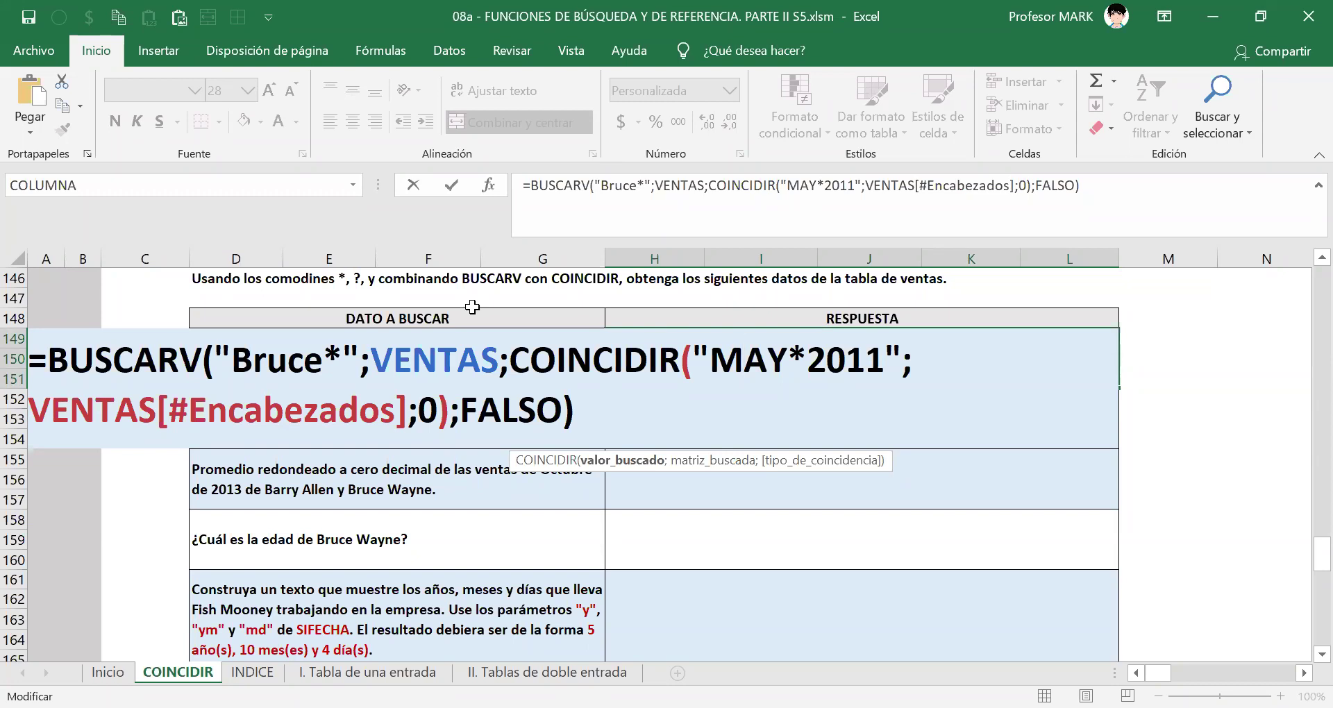
{"action": "left_click_drag", "start_coordinate": [213, 351], "coordinate": [356, 358]}
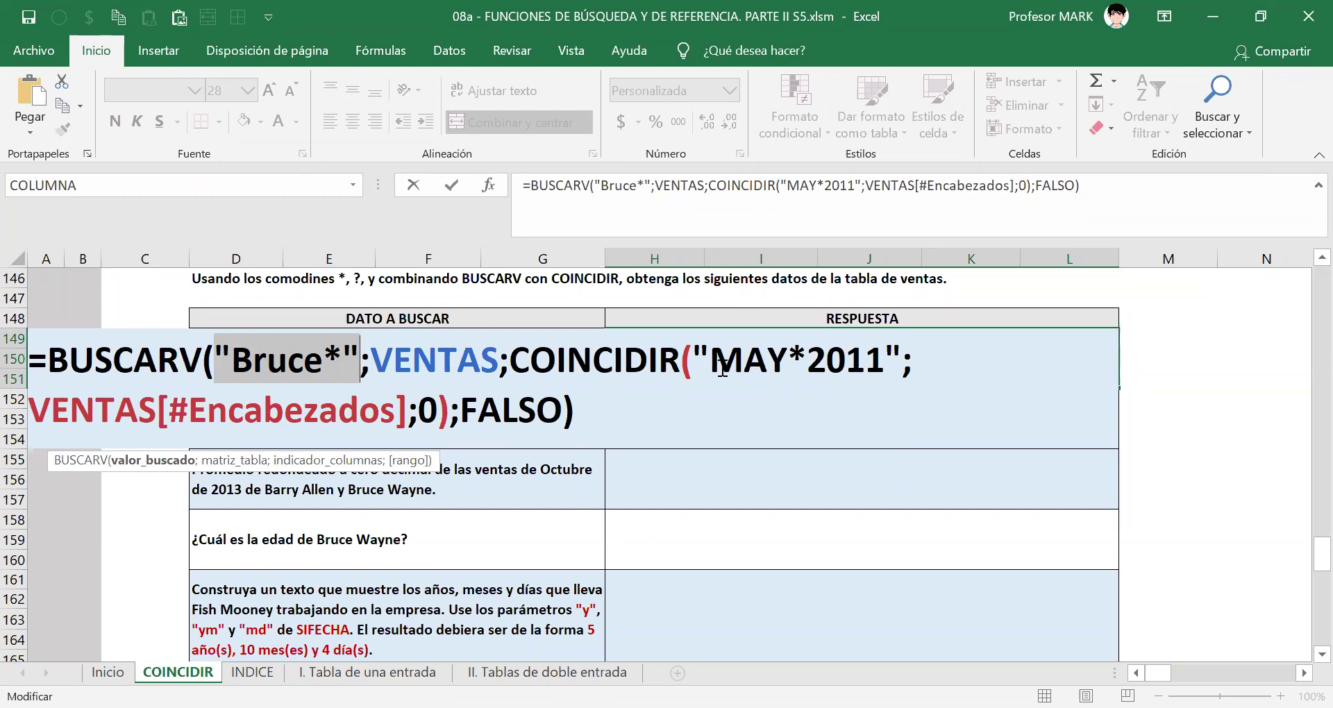
{"action": "left_click_drag", "start_coordinate": [693, 358], "coordinate": [902, 357]}
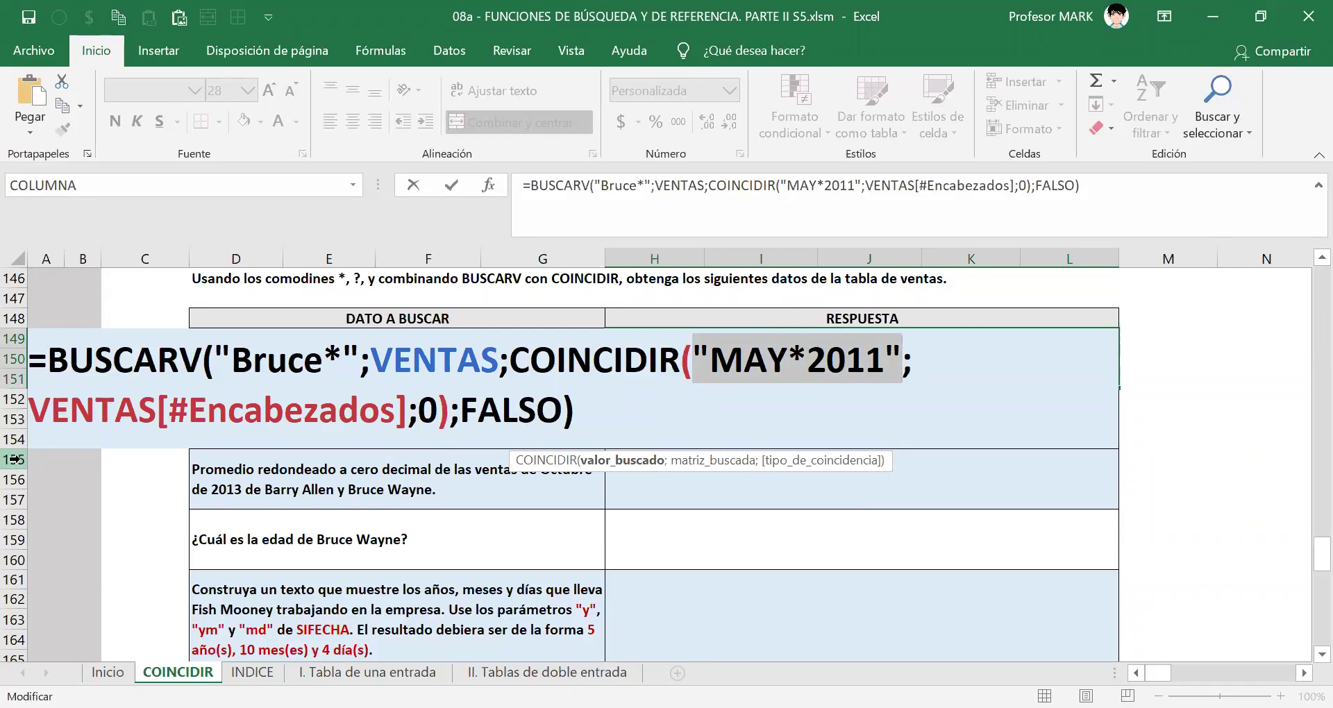
{"action": "key", "text": "Return"}
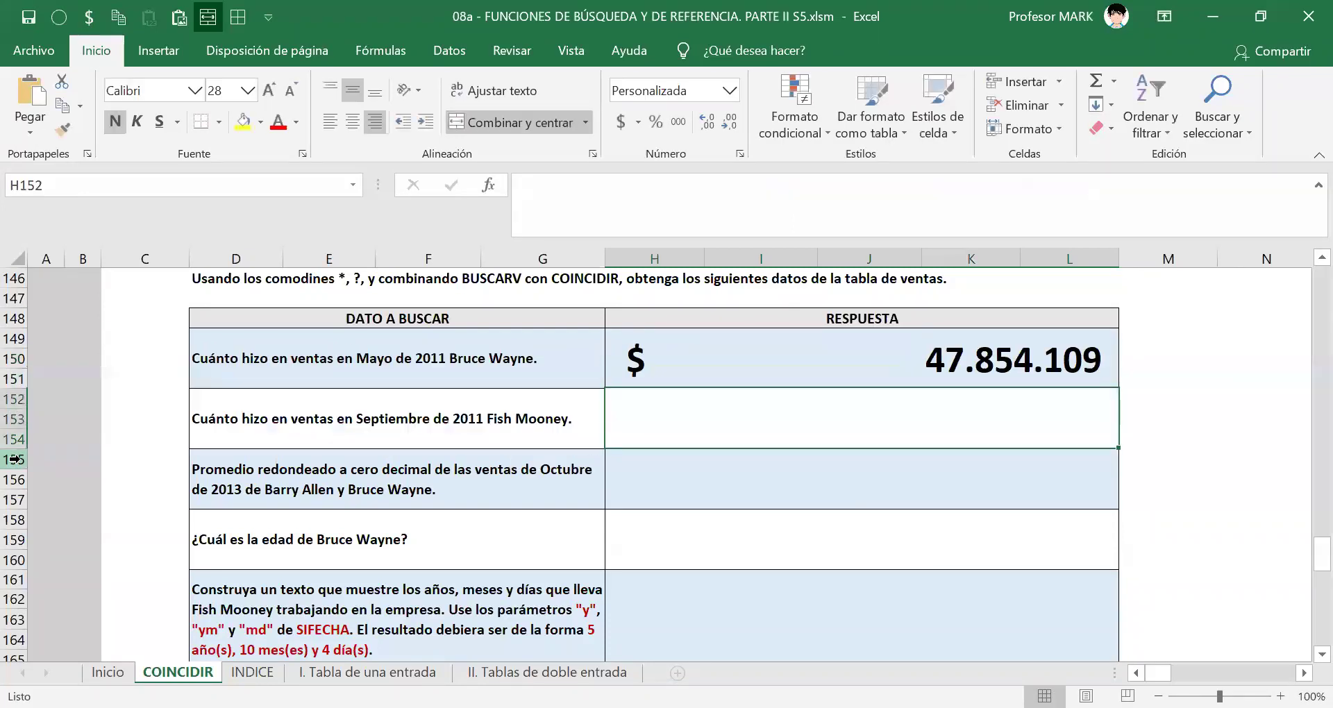
- Wrap the BUSCARV formula in H149 in SI.ERROR with an empty text "" as the error value
{"action": "left_click", "coordinate": [781, 360]}
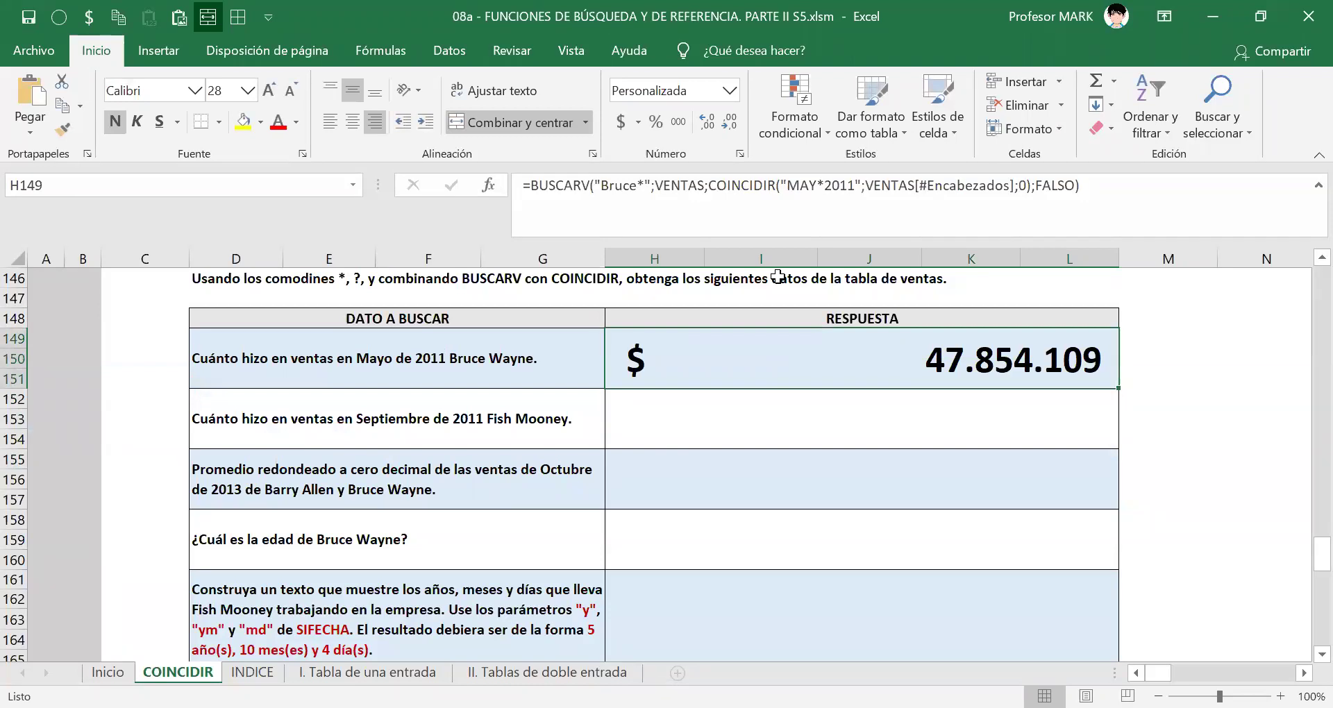
{"action": "double_click", "coordinate": [838, 352]}
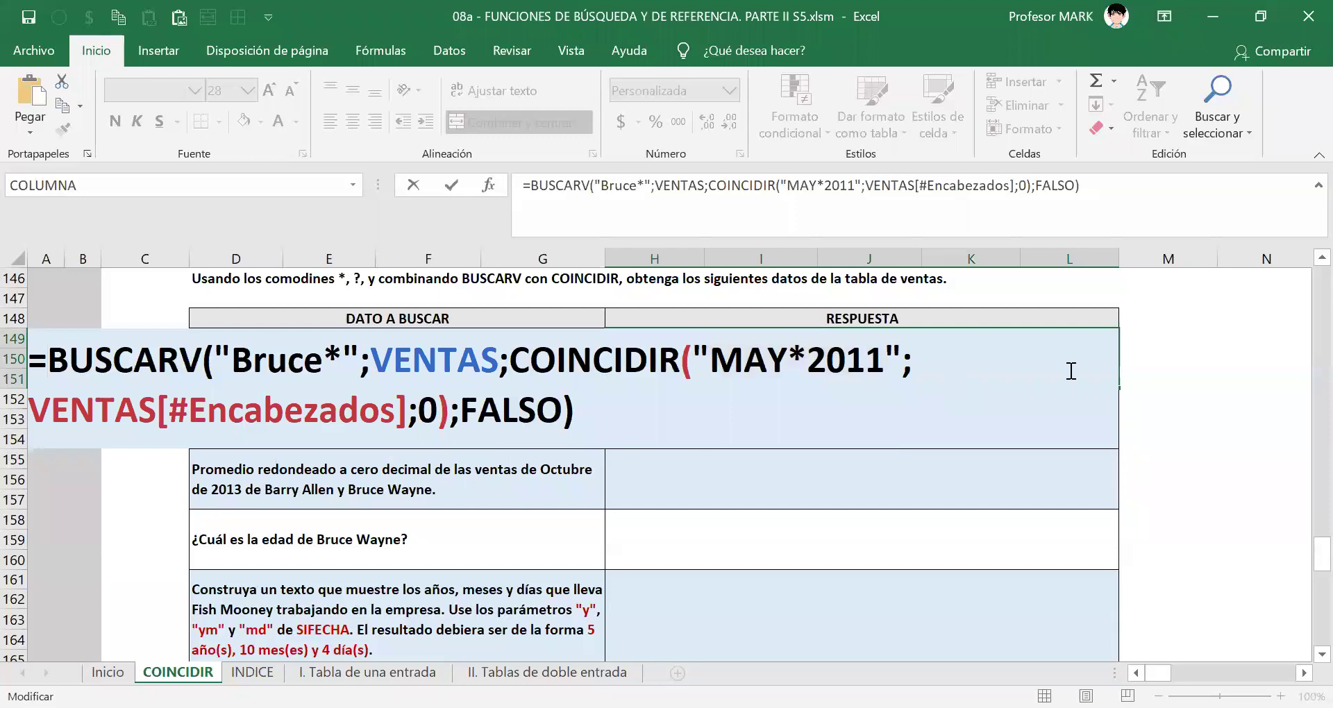
{"action": "type", "text": "si."}
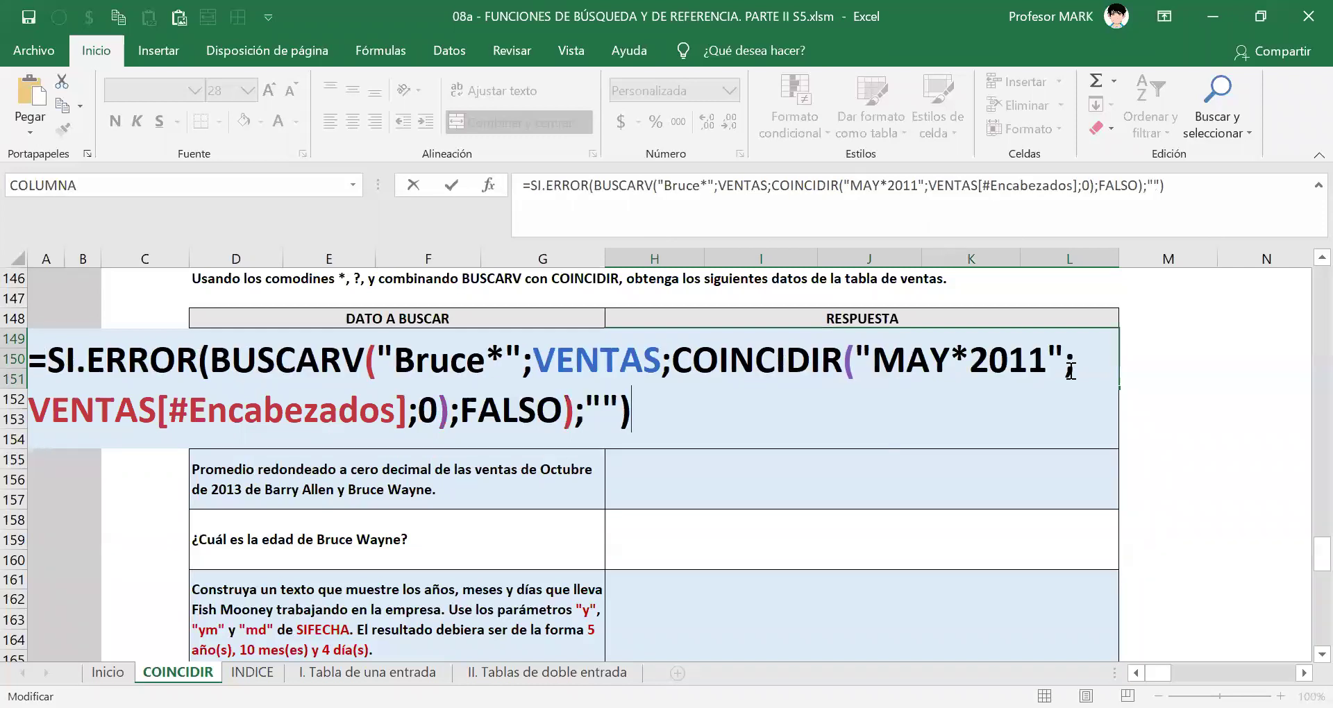
{"action": "key", "text": "Return"}
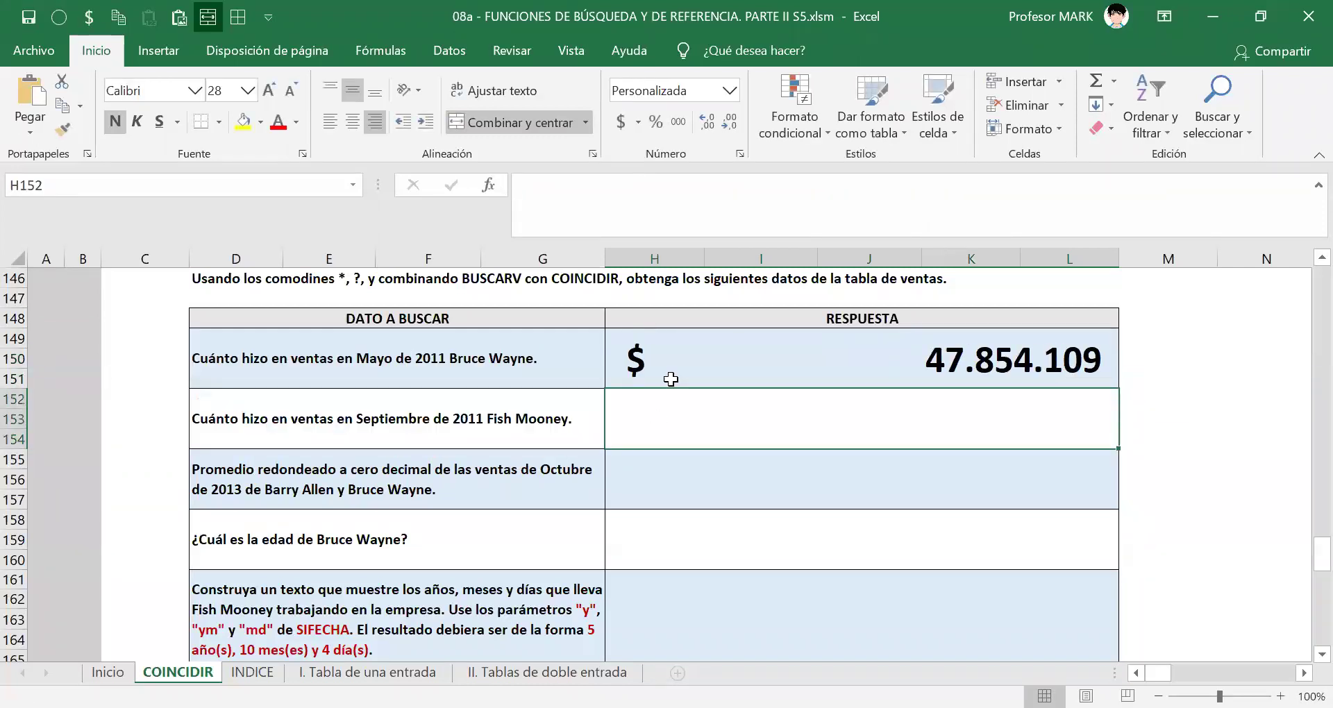
{"action": "double_click", "coordinate": [697, 346]}
{"action": "key", "text": "Return"}
{"action": "left_click", "coordinate": [697, 349]}
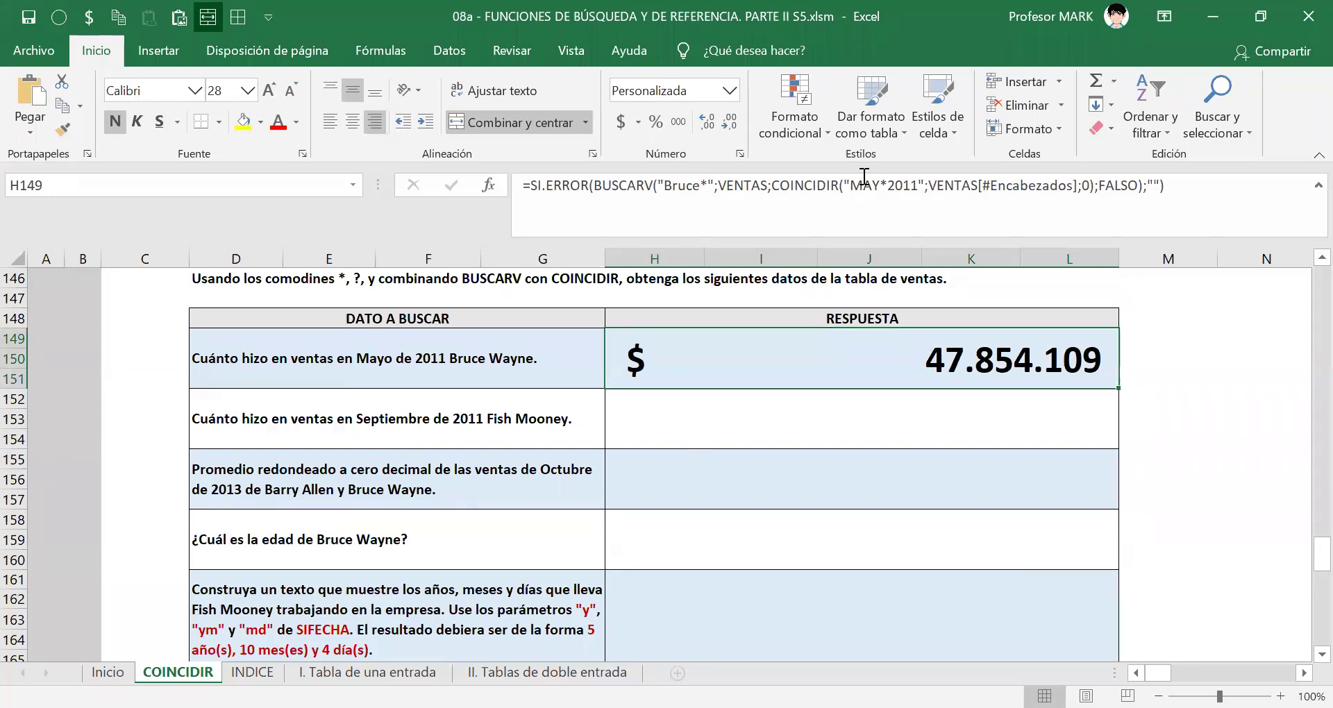
- Start a BUSCARV formula in H152, the answer cell for Fish Mooney's September 2011 sales
{"action": "left_click", "coordinate": [732, 417]}
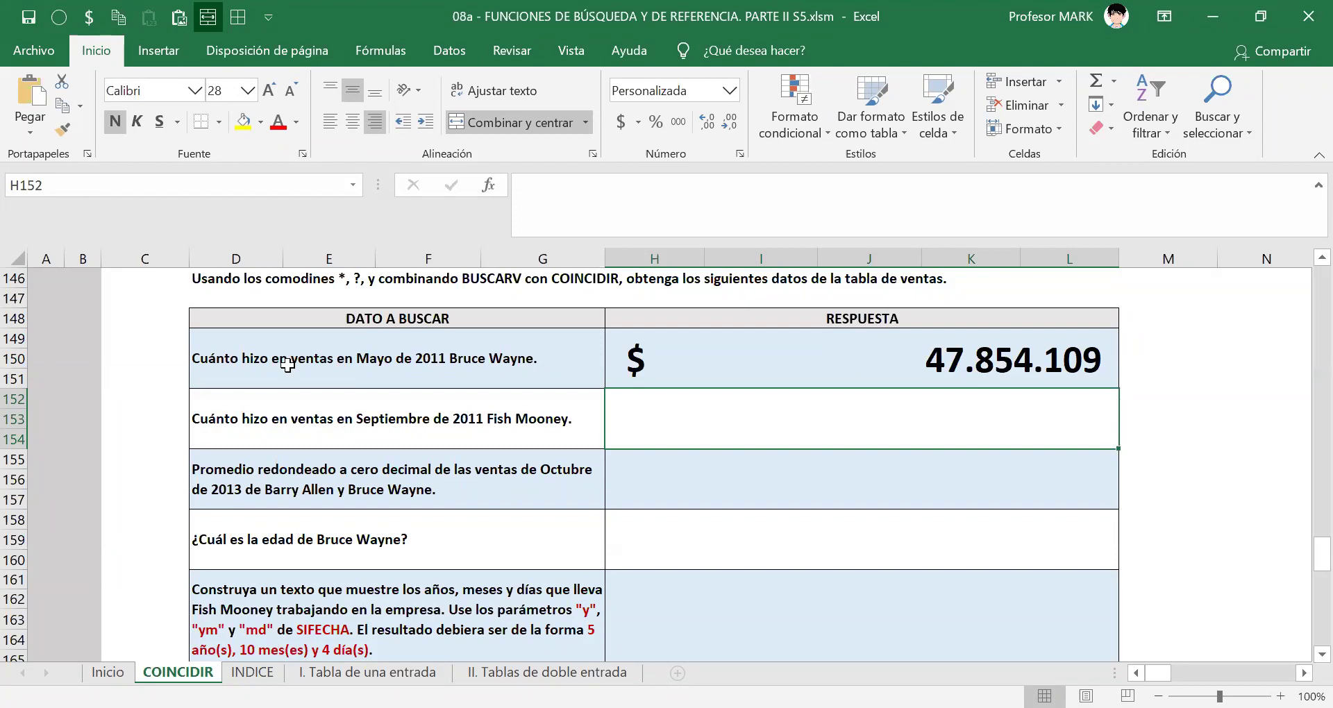
{"action": "type", "text": "="}
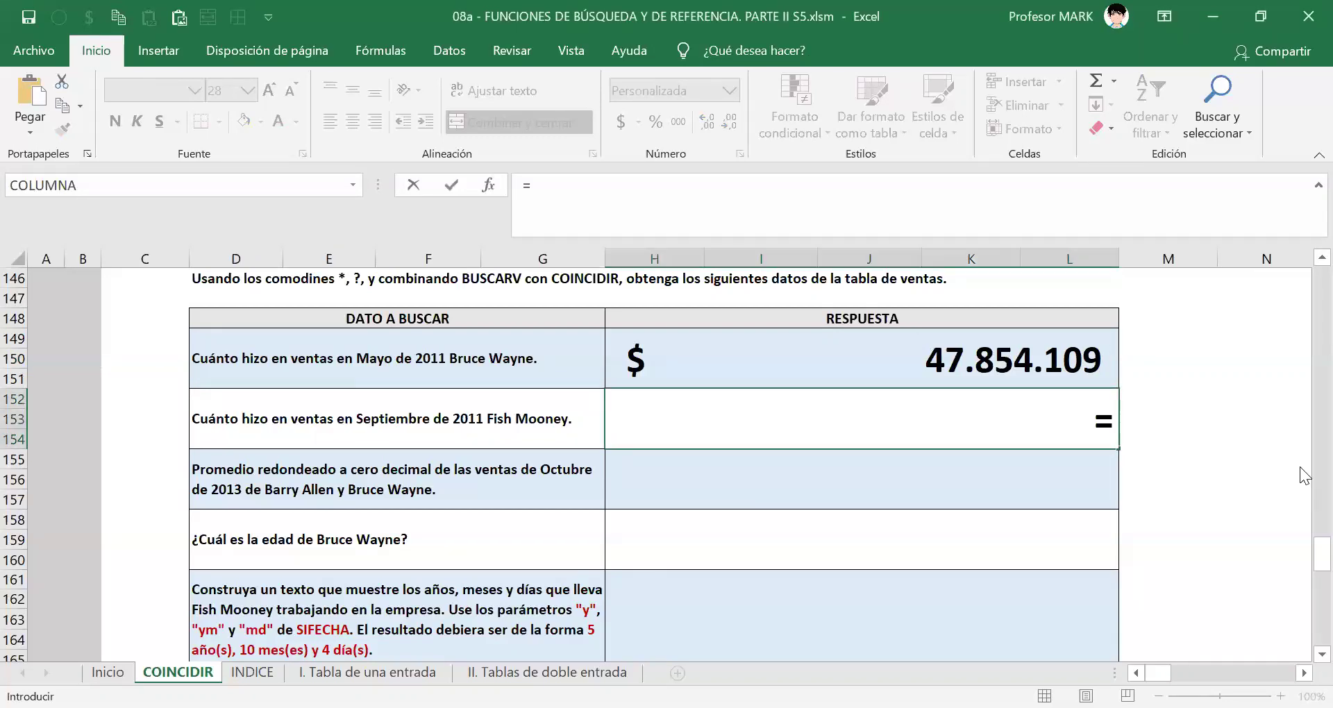
{"action": "type", "text": "bus"}
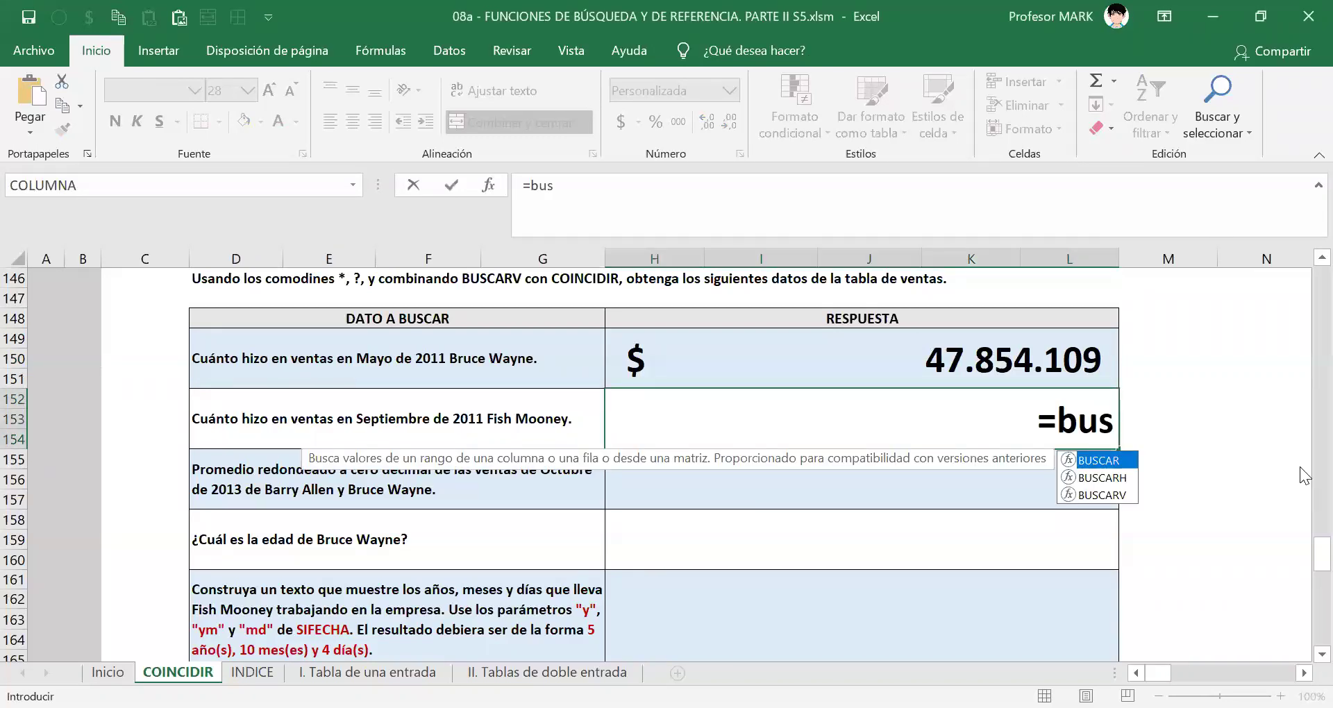
{"action": "key", "text": "Down"}
{"action": "key", "text": "Down"}
{"action": "key", "text": "Tab"}
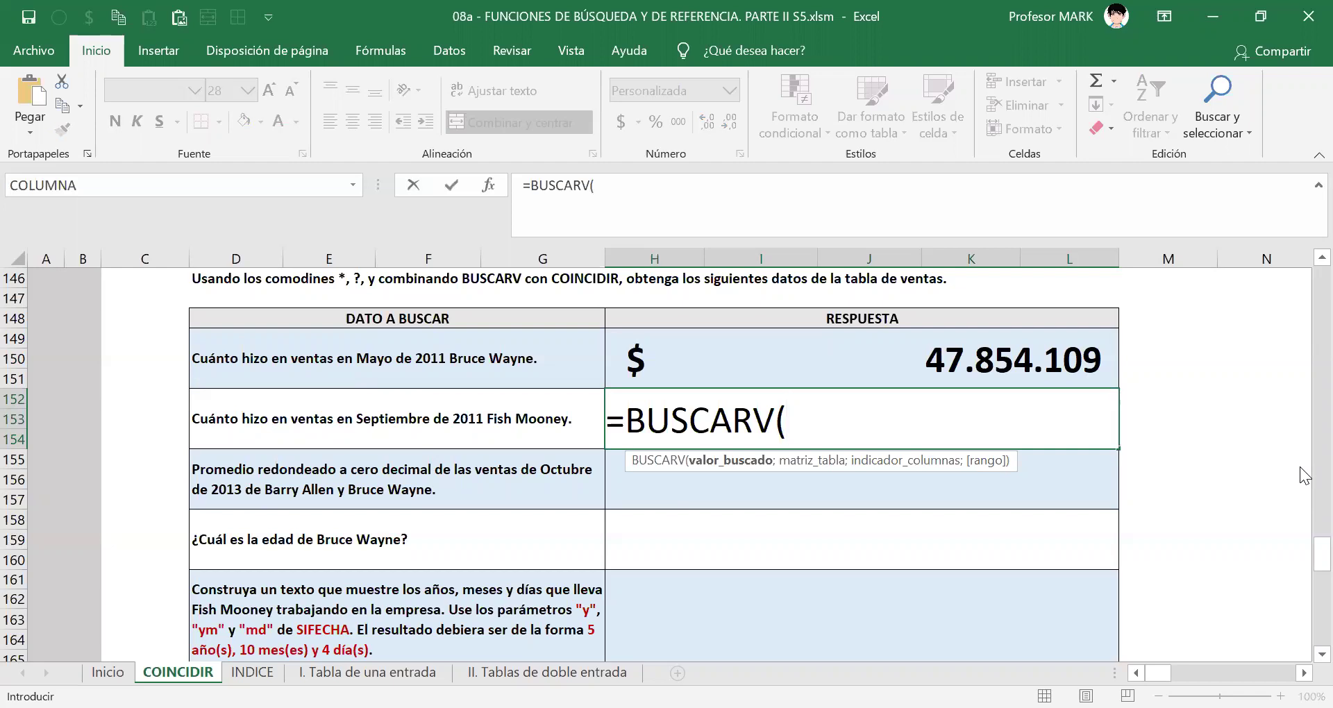
- Give H152's BUSCARV the wildcard lookup value "f*" in place of the vendor's full first name
{"action": "type", "text": "\"fish"}
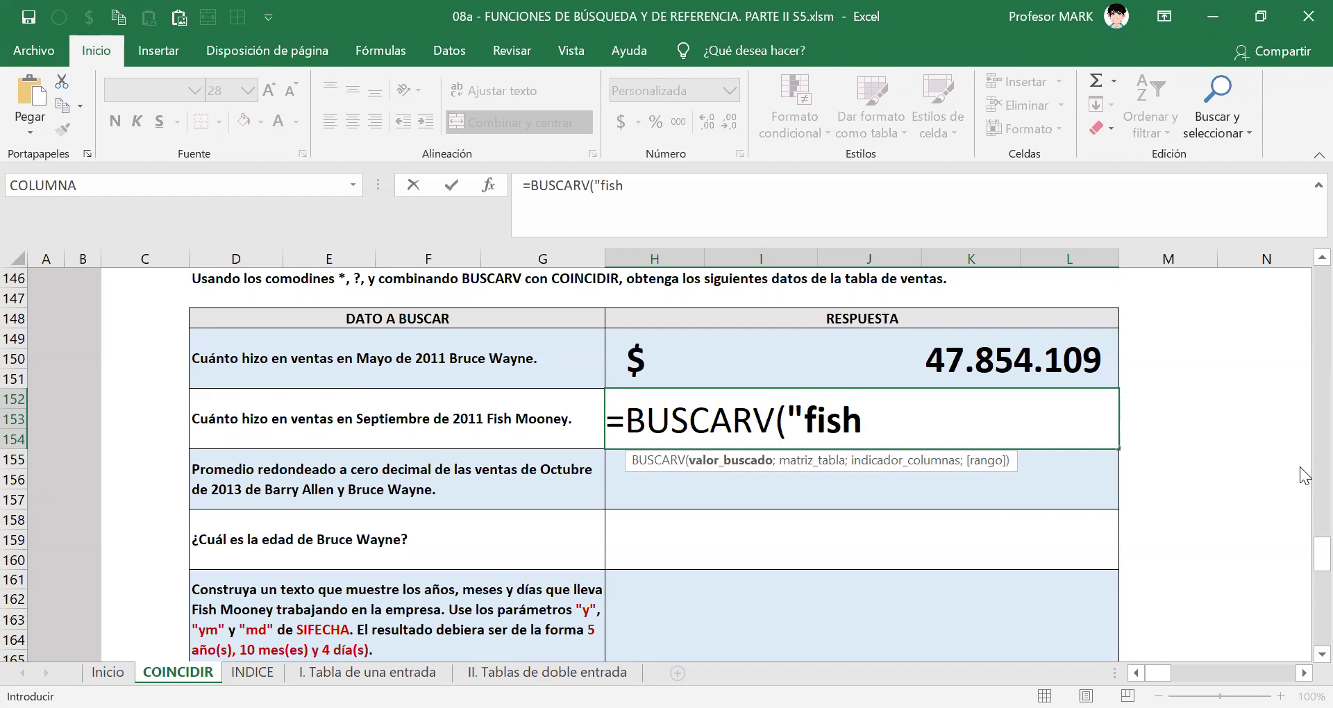
{"action": "type", "text": "*"}
{"action": "key", "text": "BackSpace"}
{"action": "key", "text": "BackSpace"}
{"action": "key", "text": "BackSpace"}
{"action": "key", "text": "BackSpace"}
{"action": "type", "text": "*"}
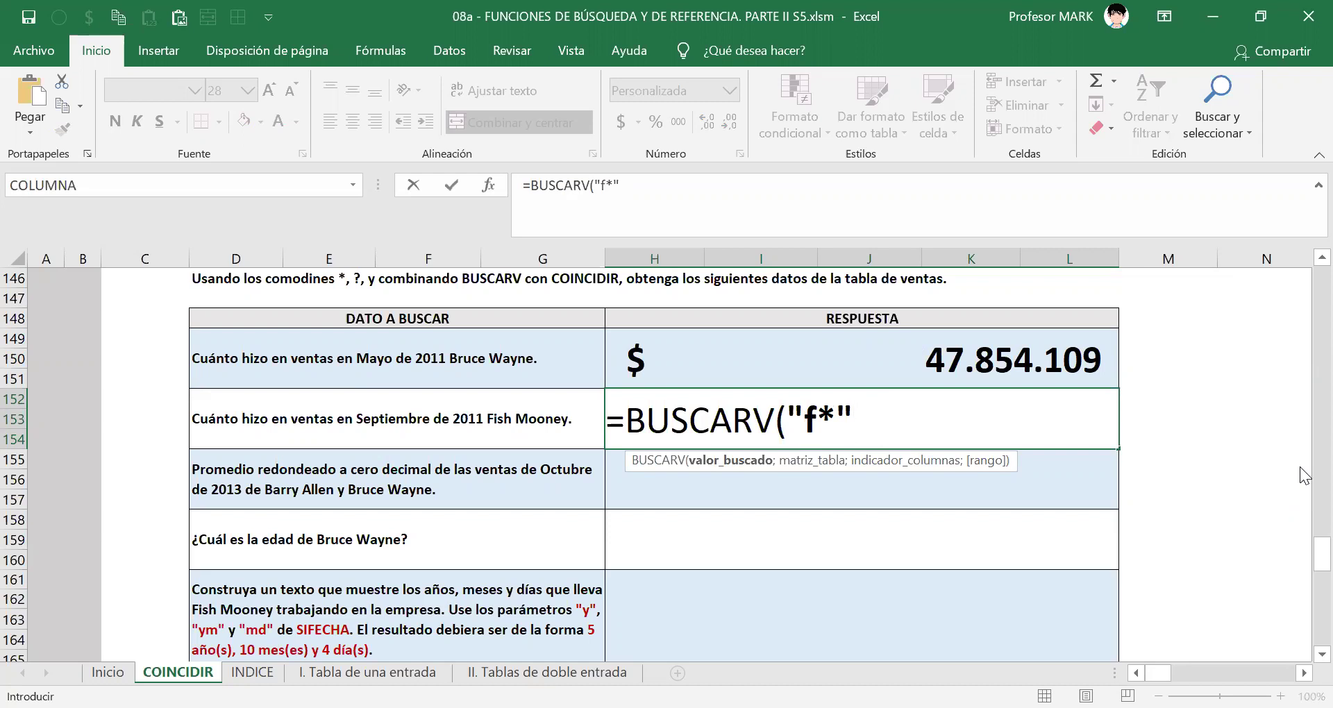
- Set the VENTAS table as the matriz_tabla argument of the BUSCARV formula in H152
{"action": "type", "text": ";"}
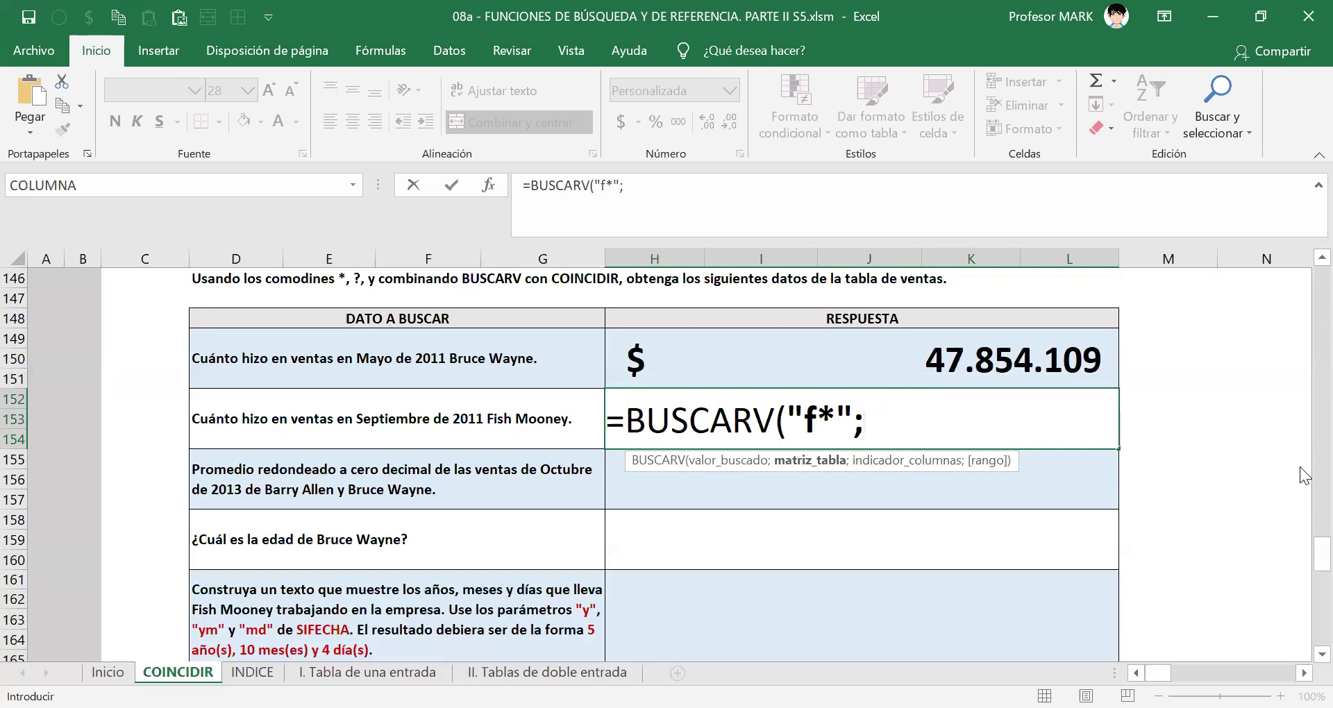
{"action": "type", "text": "ven"}
{"action": "key", "text": "Down"}
{"action": "key", "text": "Tab"}
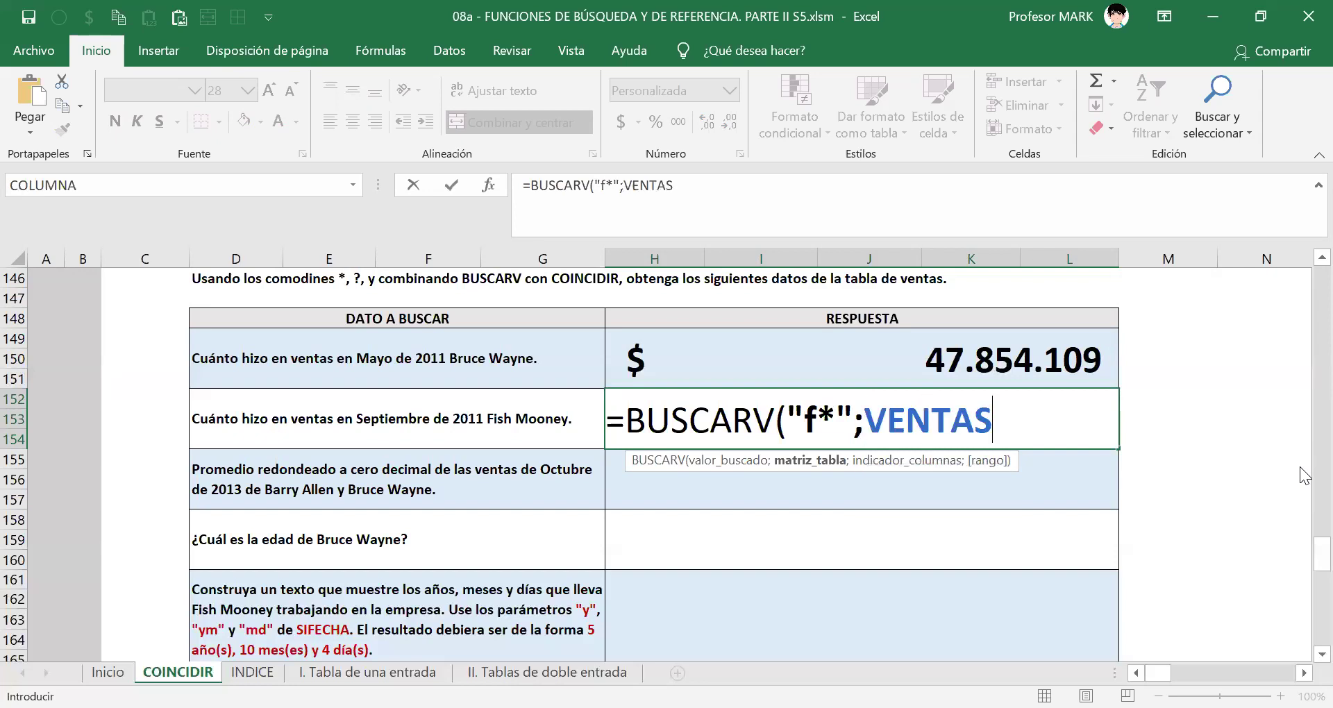
- Nest COINCIDIR as the indicador_columnas argument in H152's BUSCARV, with the wildcard lookup value "s*2011"
{"action": "type", "text": ";"}
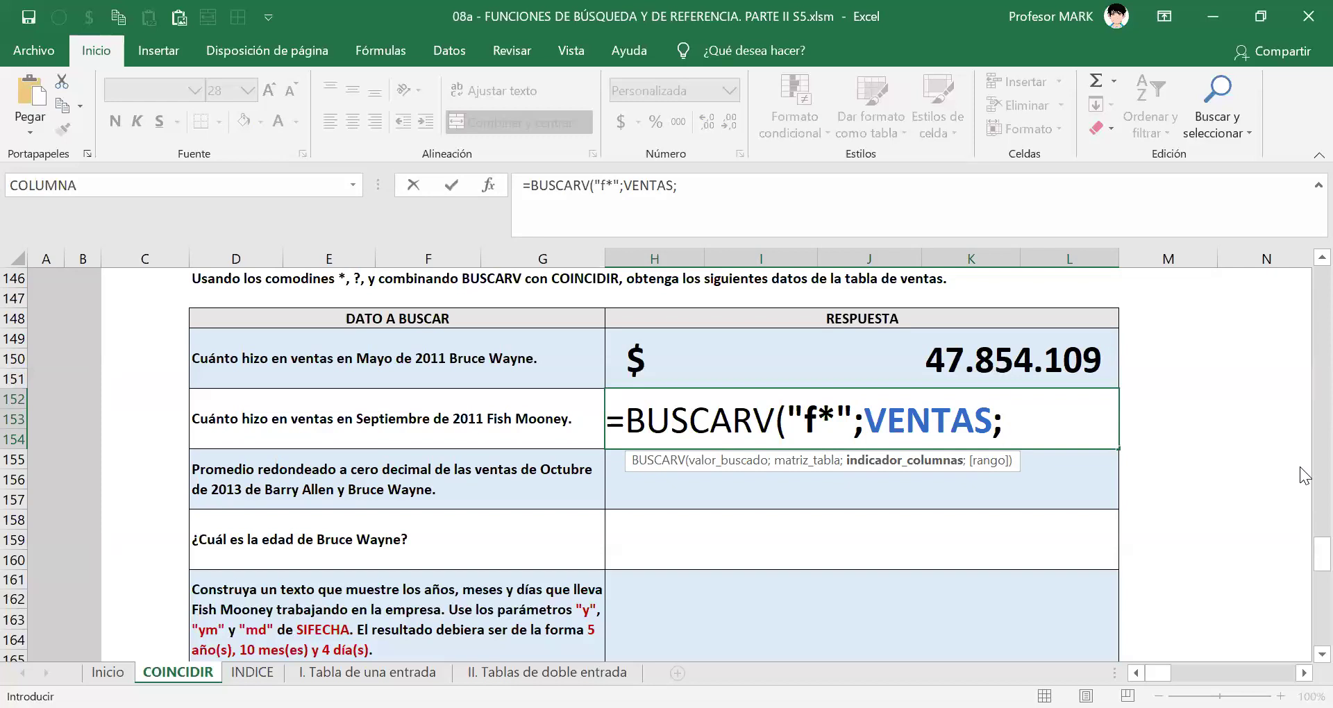
{"action": "type", "text": "coin"}
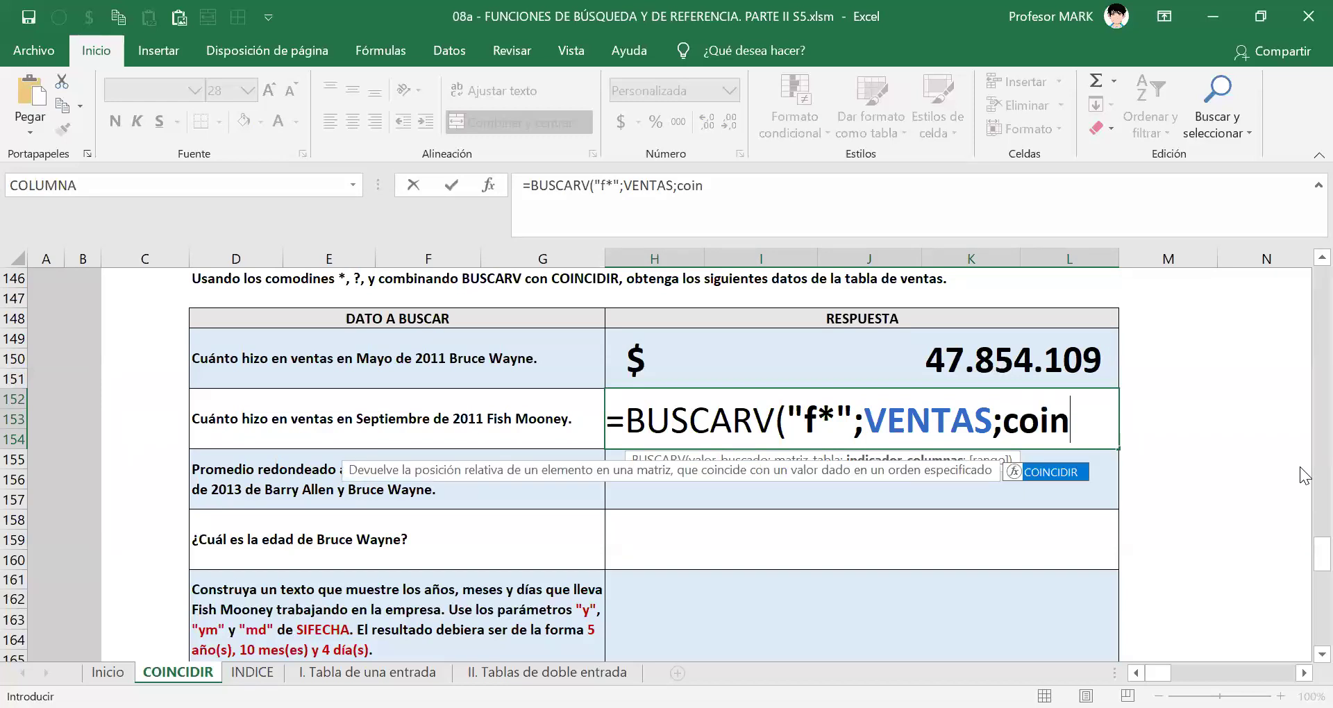
{"action": "key", "text": "Tab"}
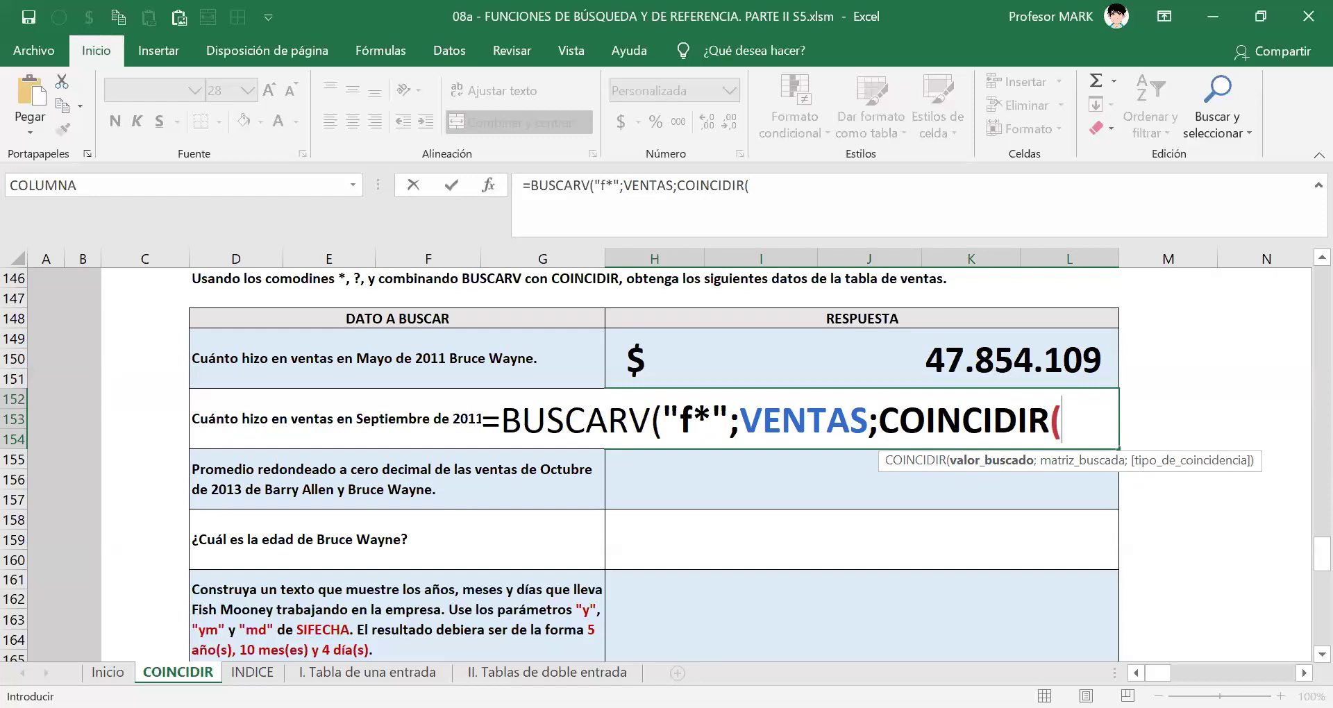
{"action": "type", "text": "\""}
{"action": "type", "text": "s*2011"}
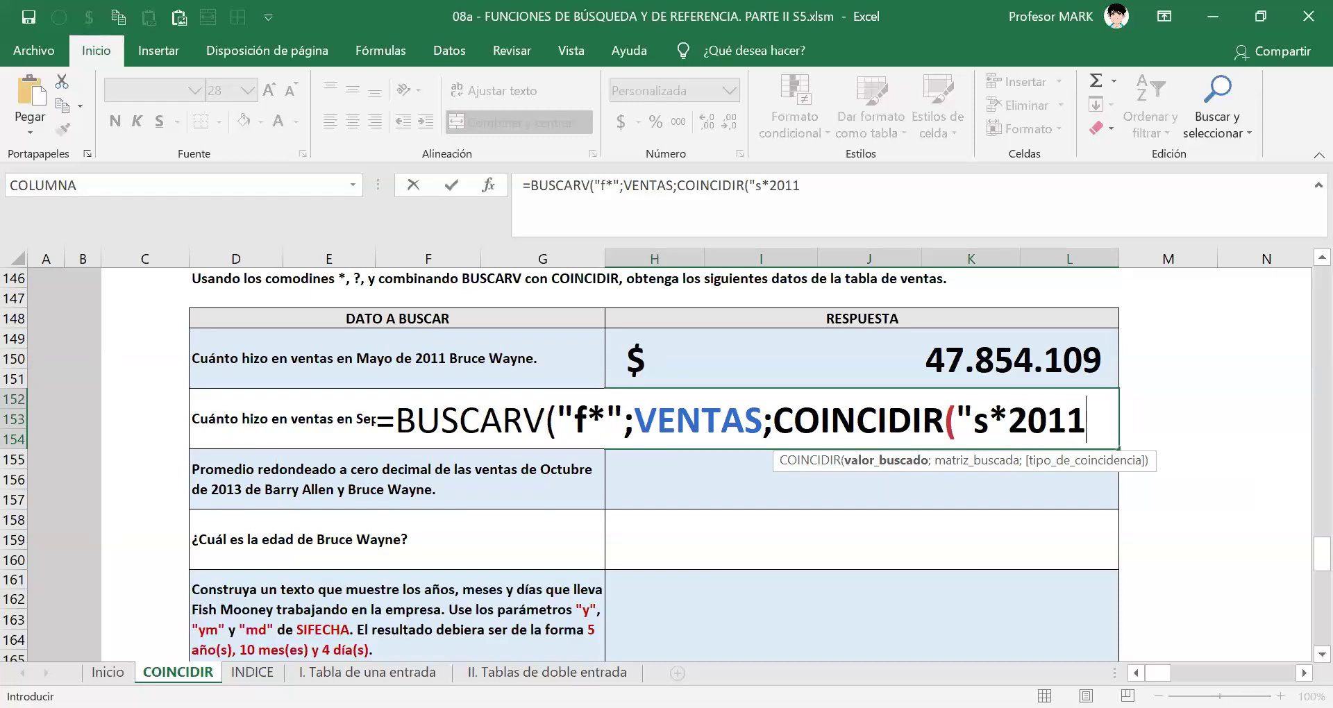
{"action": "type", "text": "\""}
- Try the full heading text "sep 2011" as COINCIDIR's lookup value in H152
{"action": "left_click", "coordinate": [1013, 429]}
{"action": "key", "text": "BackSpace"}
{"action": "type", "text": "ep"}
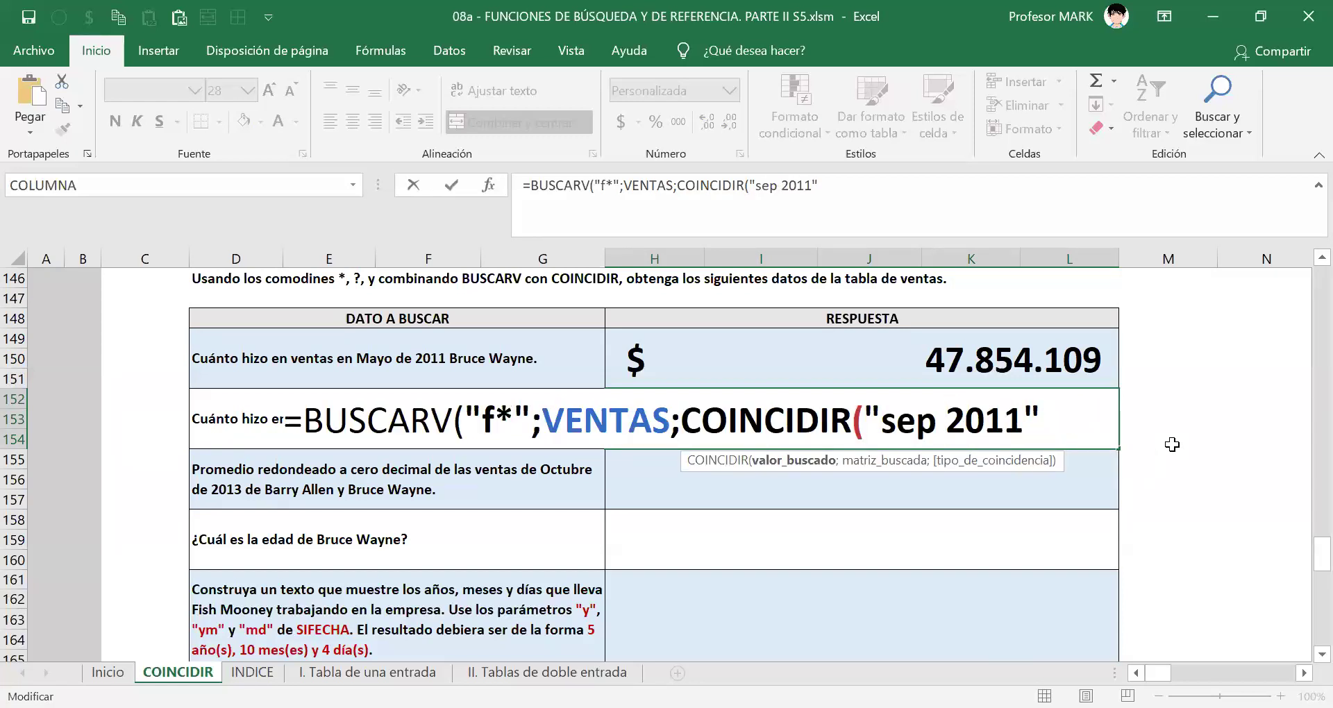
{"action": "left_click", "coordinate": [1047, 419]}
{"action": "left_click_drag", "start_coordinate": [880, 421], "coordinate": [1018, 420]}
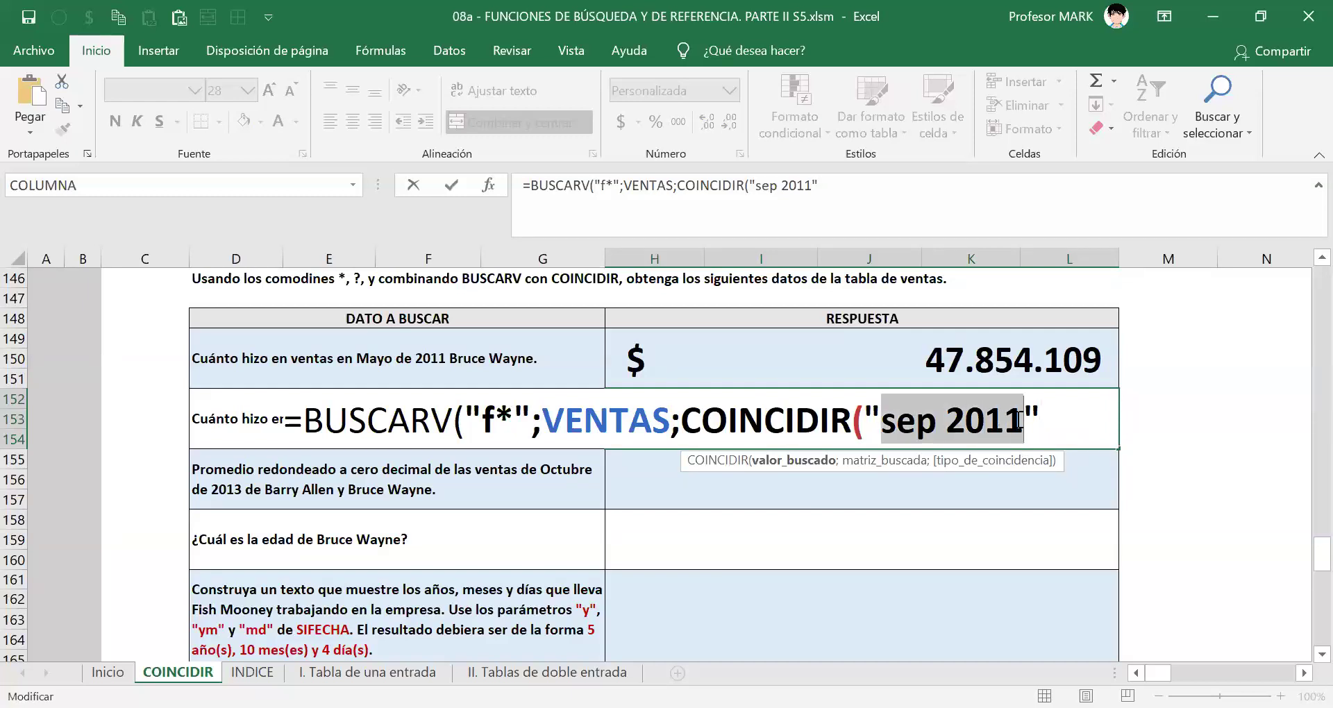
{"action": "left_click", "coordinate": [1067, 420]}
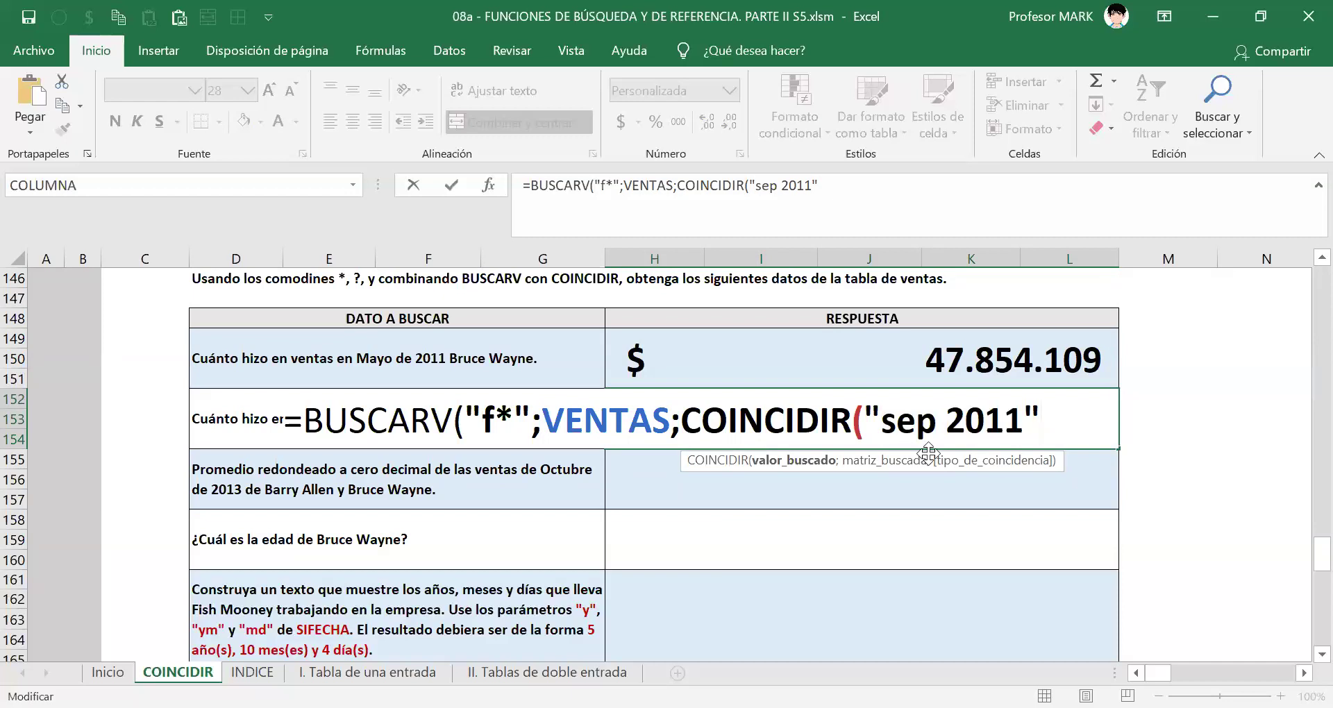
- Try replacing the space in COINCIDIR's lookup value with the wildcard, giving "sep*2011"
{"action": "key", "text": "Left"}
{"action": "key", "text": "Left"}
{"action": "key", "text": "Left"}
{"action": "key", "text": "Left"}
{"action": "key", "text": "Left"}
{"action": "key", "text": "BackSpace"}
{"action": "type", "text": "*"}
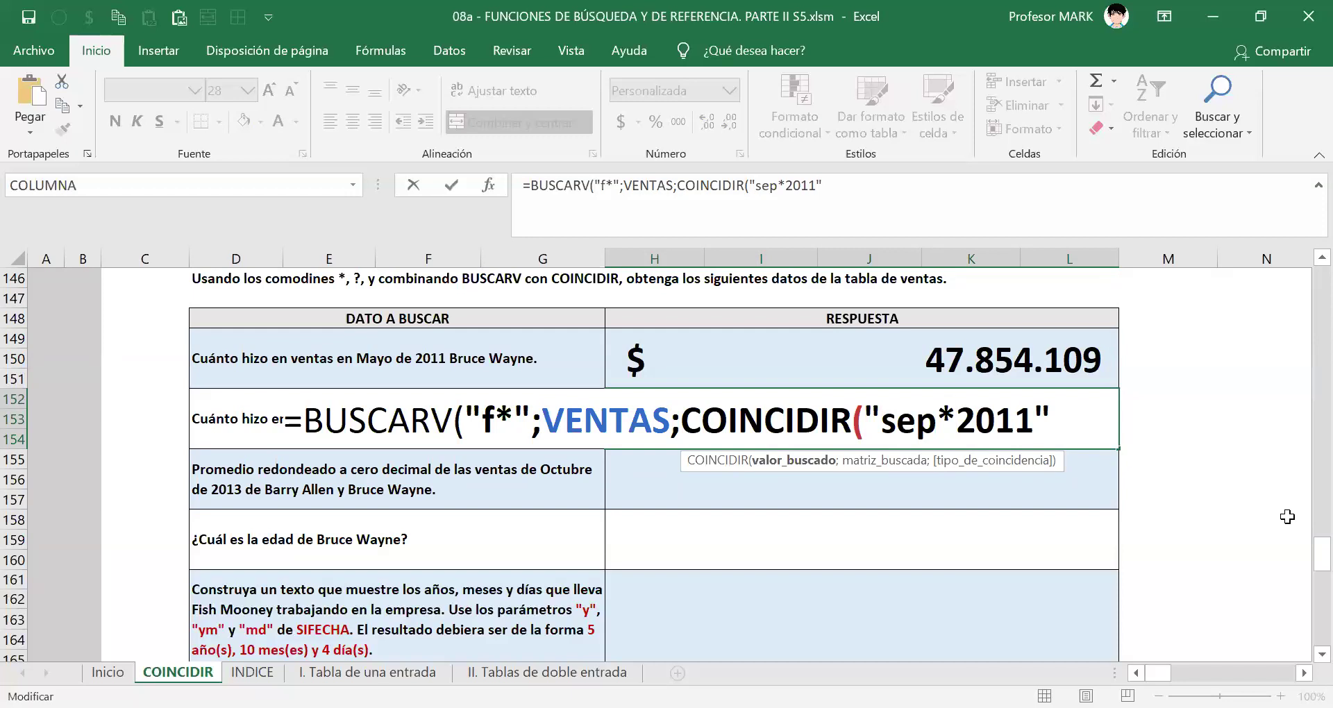
- Shorten COINCIDIR's lookup value to "s*2011" and start its matriz_buscada argument
{"action": "key", "text": "BackSpace"}
{"action": "key", "text": "BackSpace"}
{"action": "key", "text": "BackSpace"}
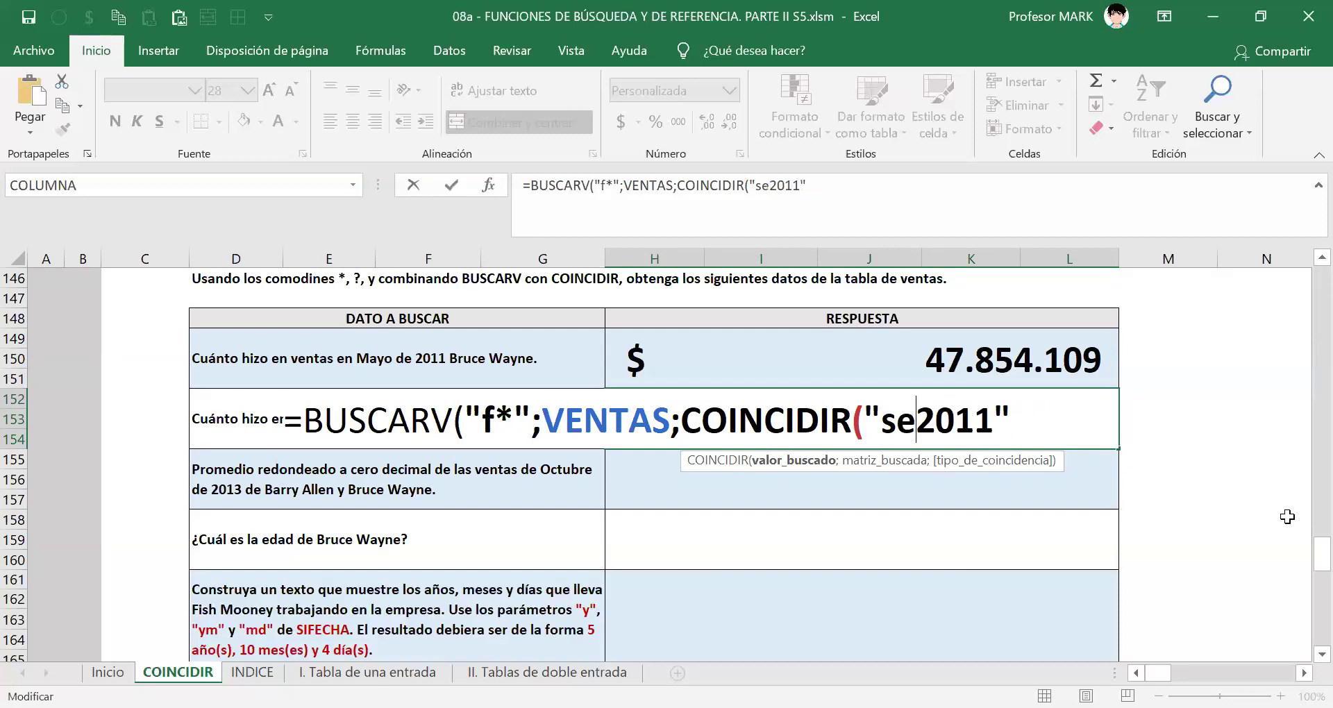
{"action": "type", "text": "*"}
{"action": "key", "text": "Right"}
{"action": "key", "text": "Right"}
{"action": "key", "text": "Right"}
{"action": "type", "text": ";"}
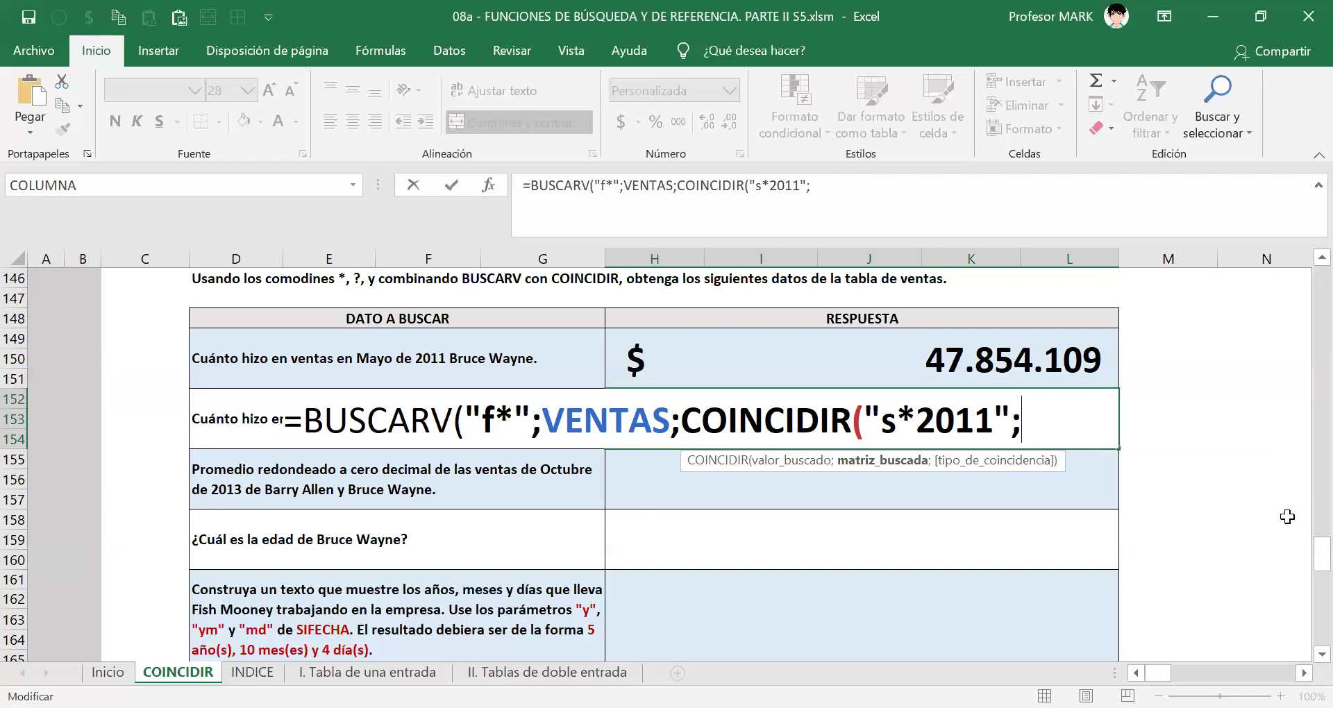
- Set COINCIDIR's matriz_buscada to the header row of the sales table, VENTAS[#Encabezados]
{"action": "type", "text": "ven"}
{"action": "key", "text": "Down"}
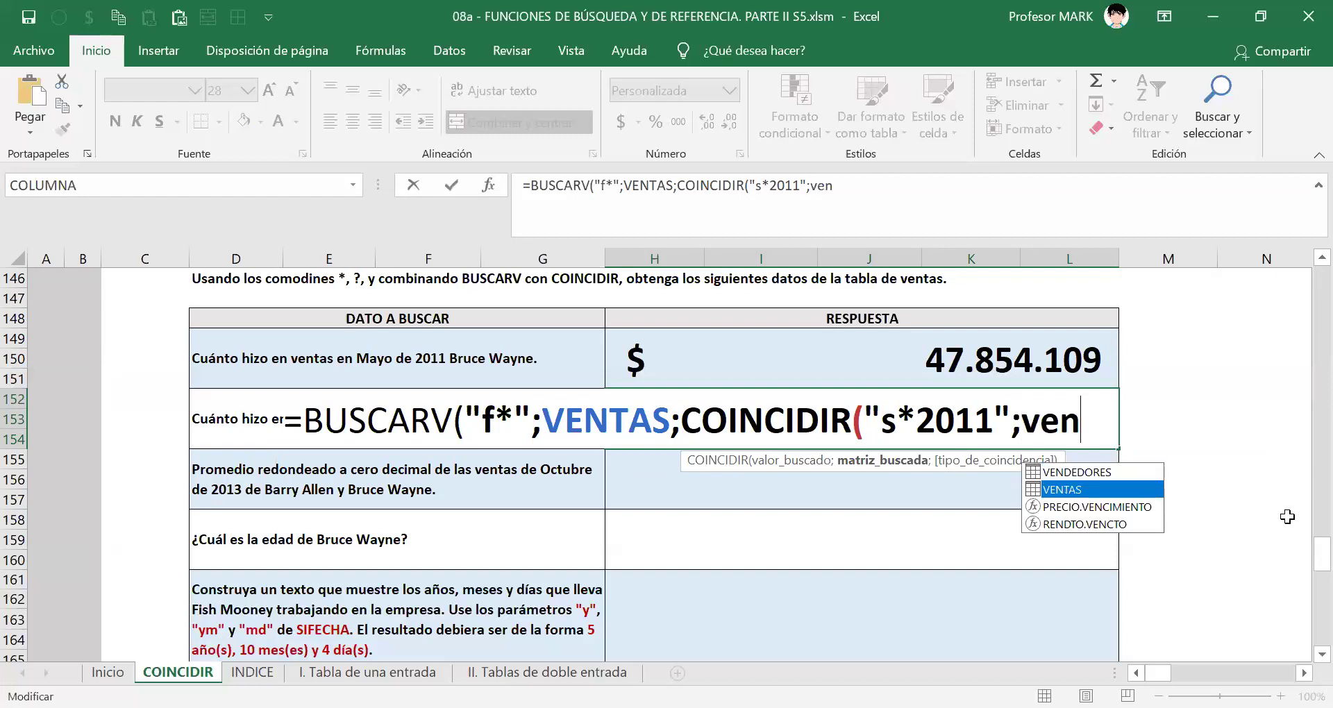
{"action": "key", "text": "Tab"}
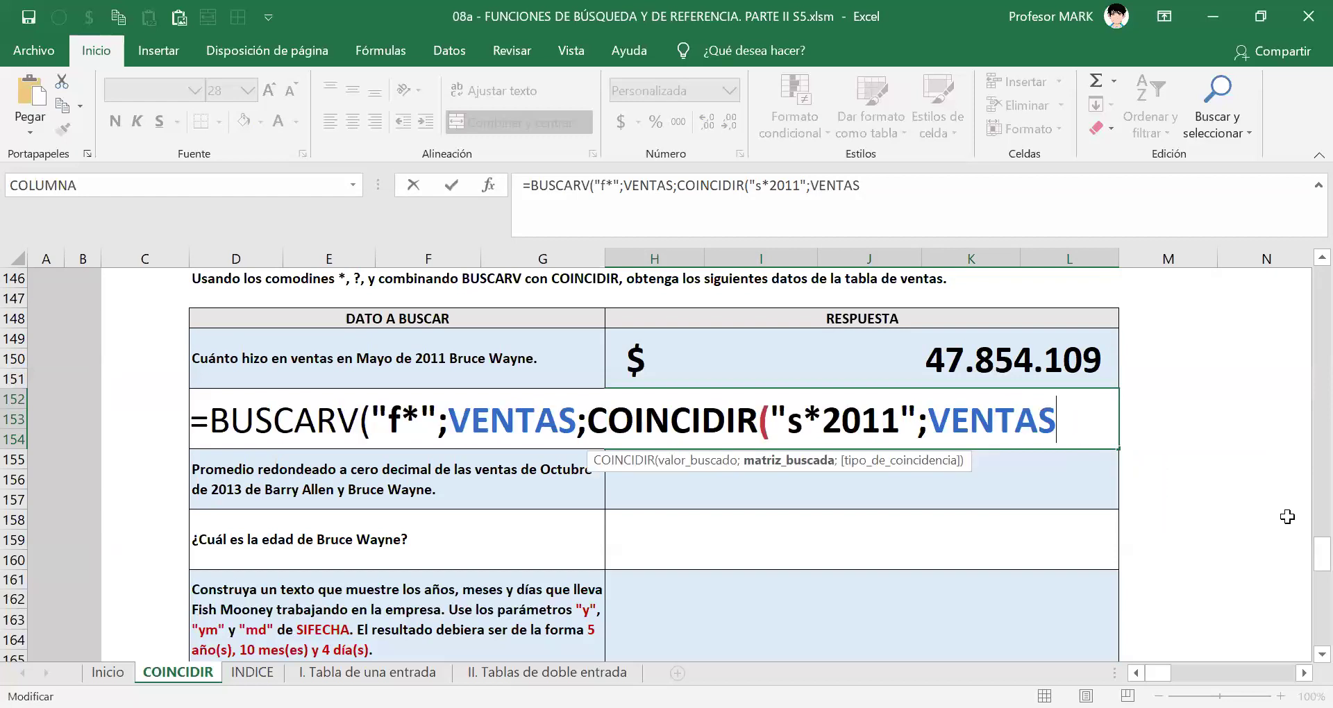
{"action": "type", "text": "["}
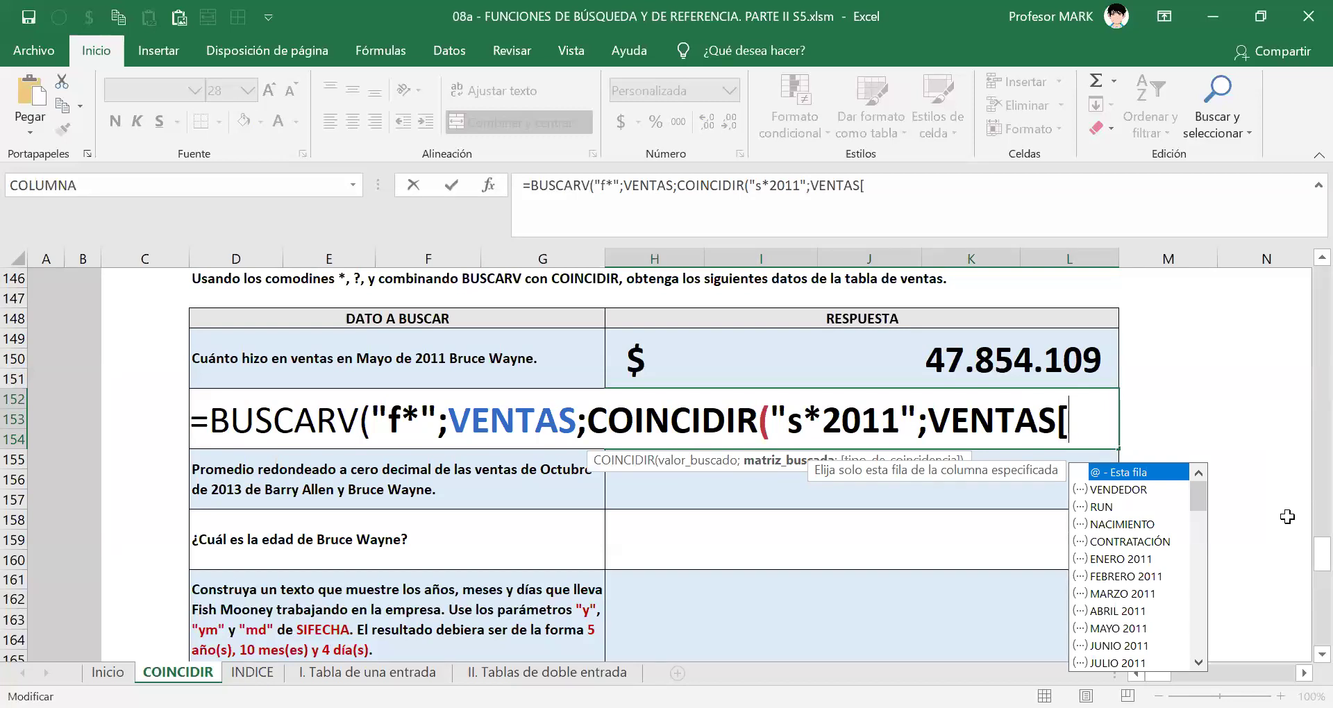
{"action": "type", "text": "#Todo"}
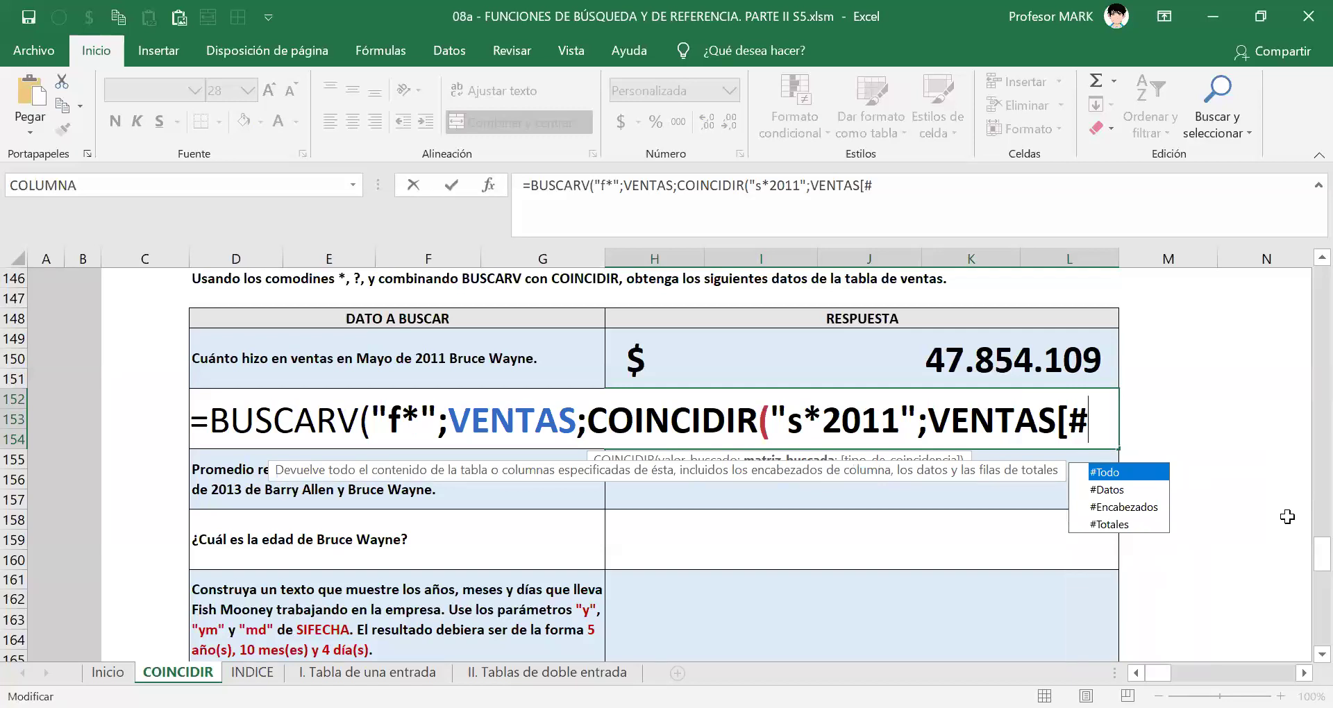
{"action": "key", "text": "Tab"}
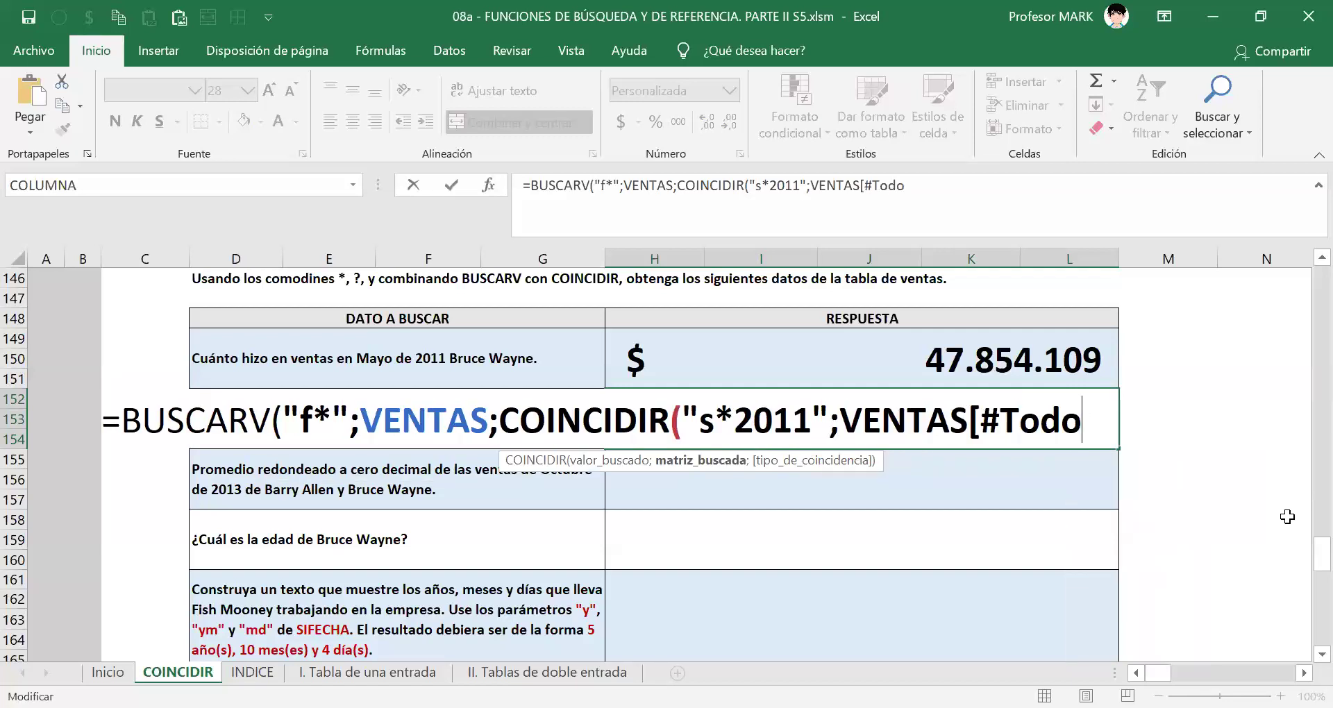
{"action": "key", "text": "BackSpace"}
{"action": "key", "text": "BackSpace"}
{"action": "key", "text": "BackSpace"}
{"action": "key", "text": "BackSpace"}
{"action": "type", "text": "en"}
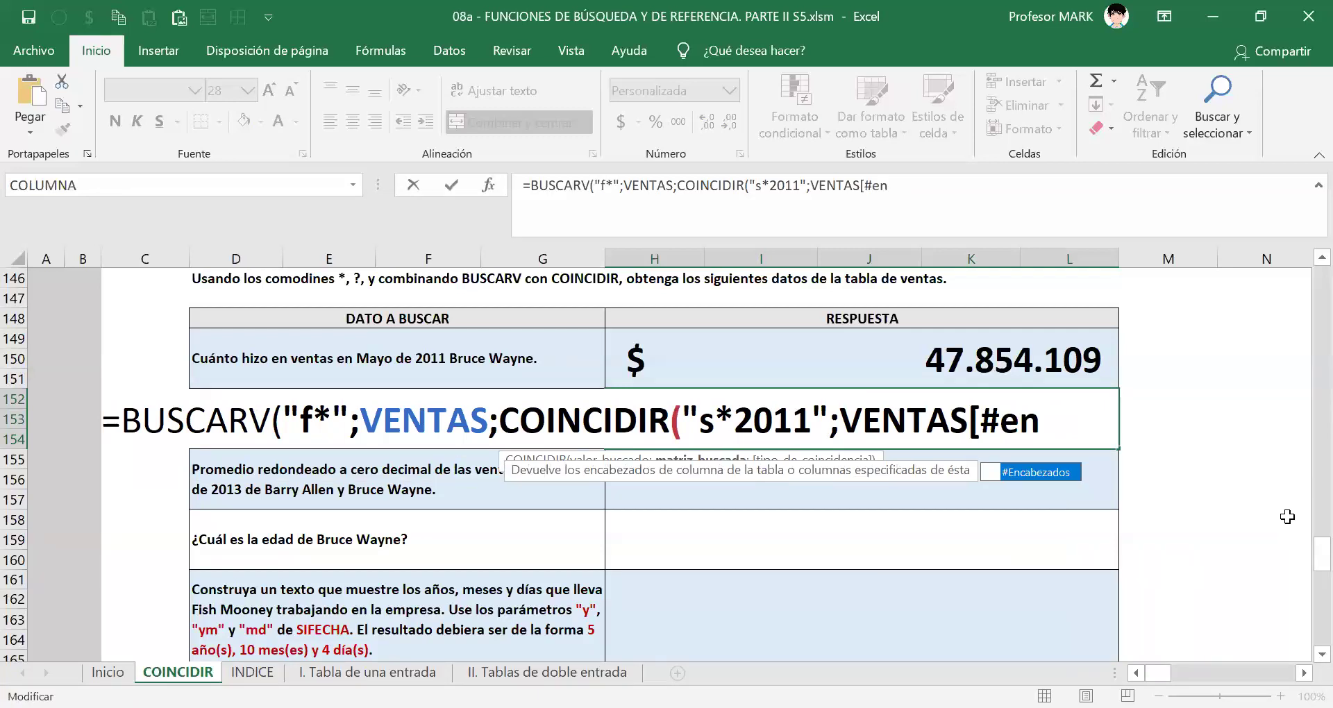
{"action": "key", "text": "Tab"}
{"action": "type", "text": "]"}
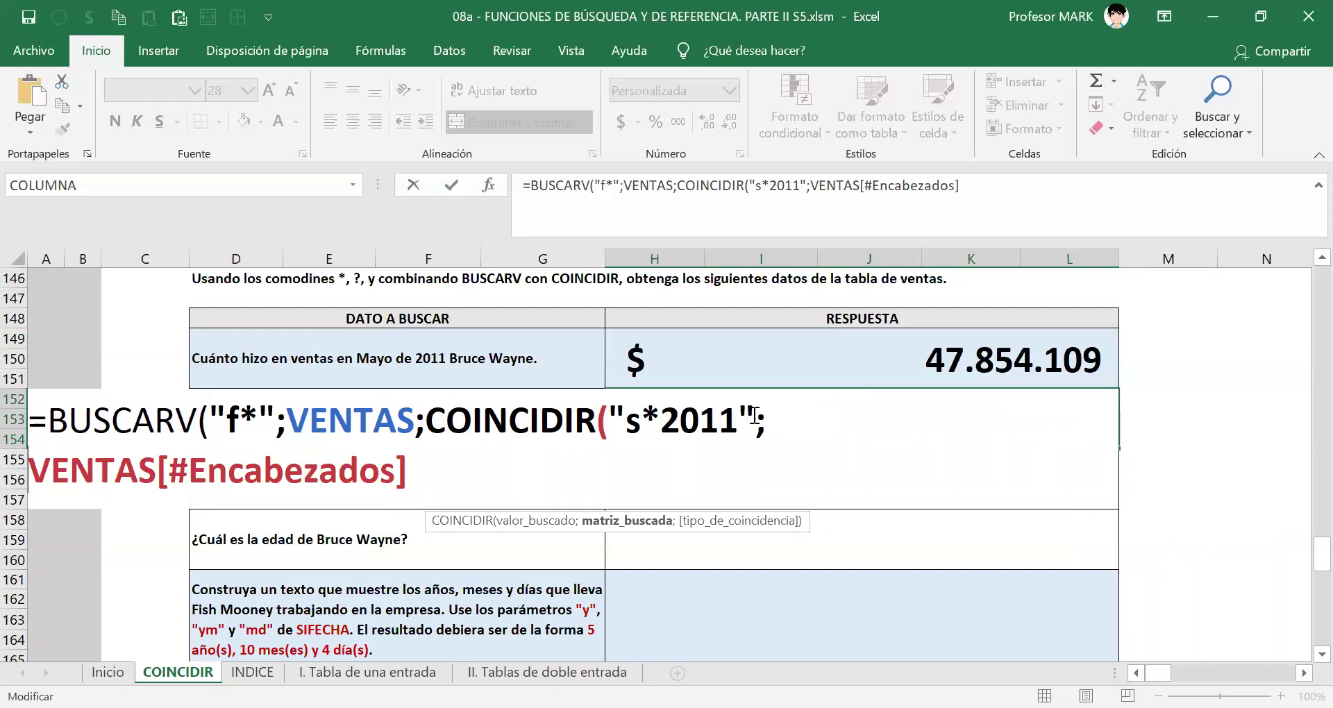
{"action": "left_click", "coordinate": [423, 470]}
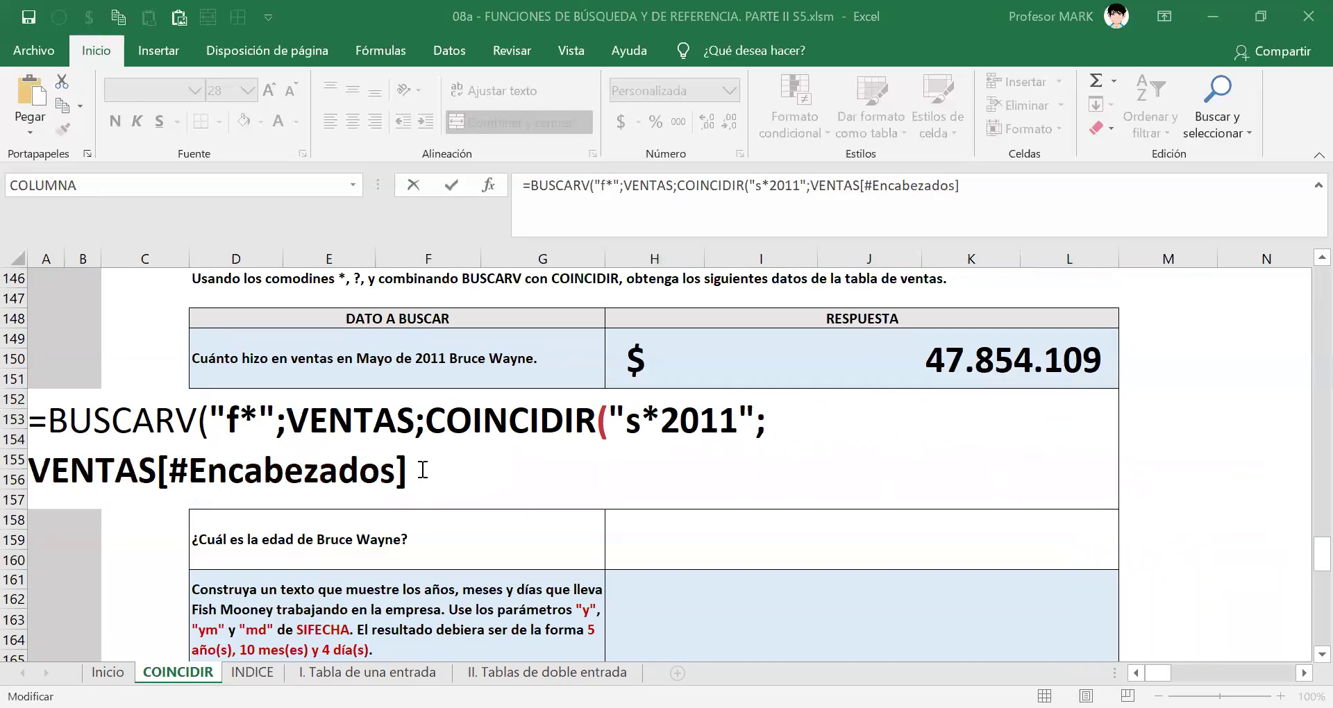
{"action": "key", "text": "Home"}
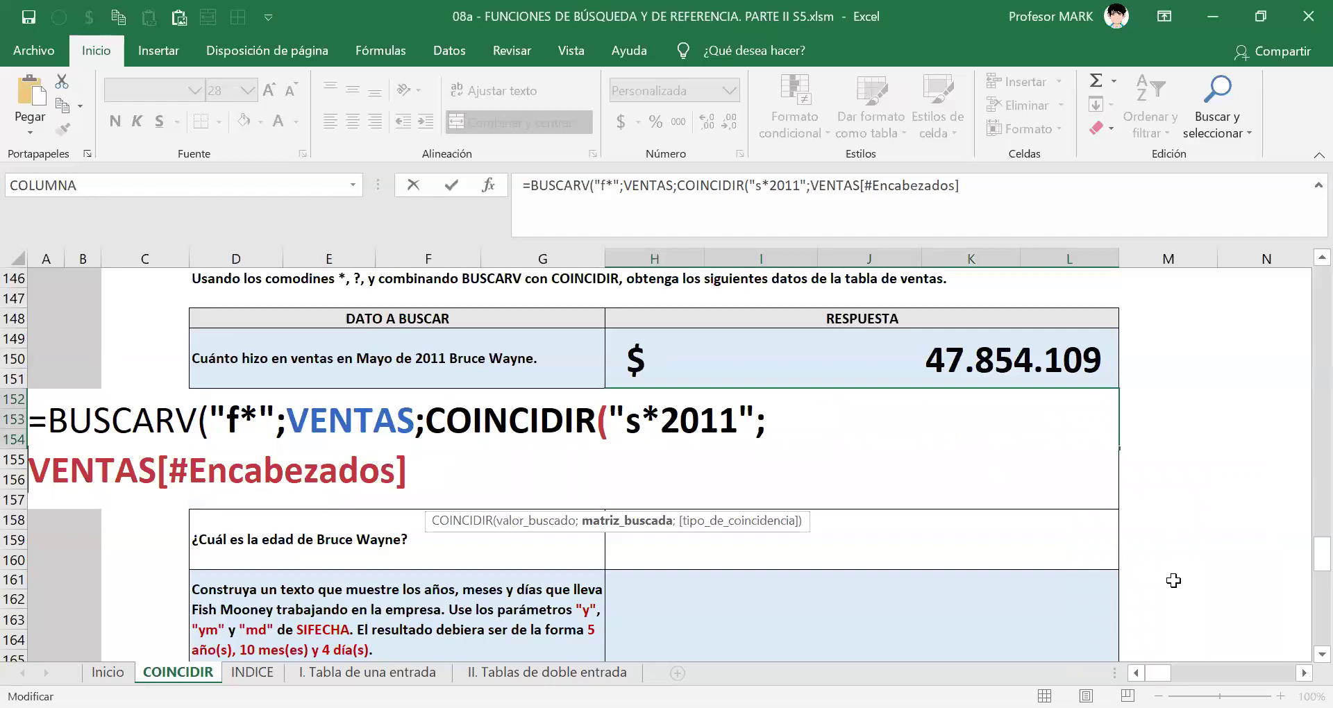
{"action": "type", "text": ";"}
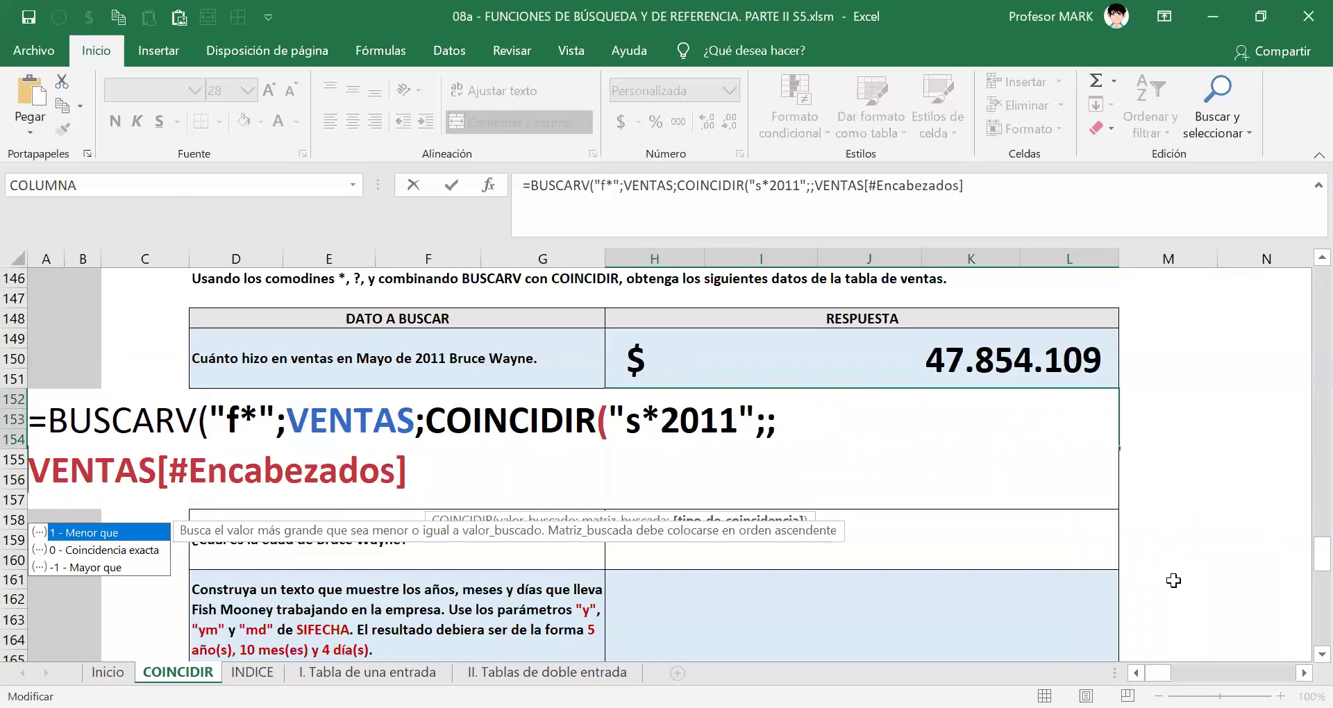
{"action": "key", "text": "BackSpace"}
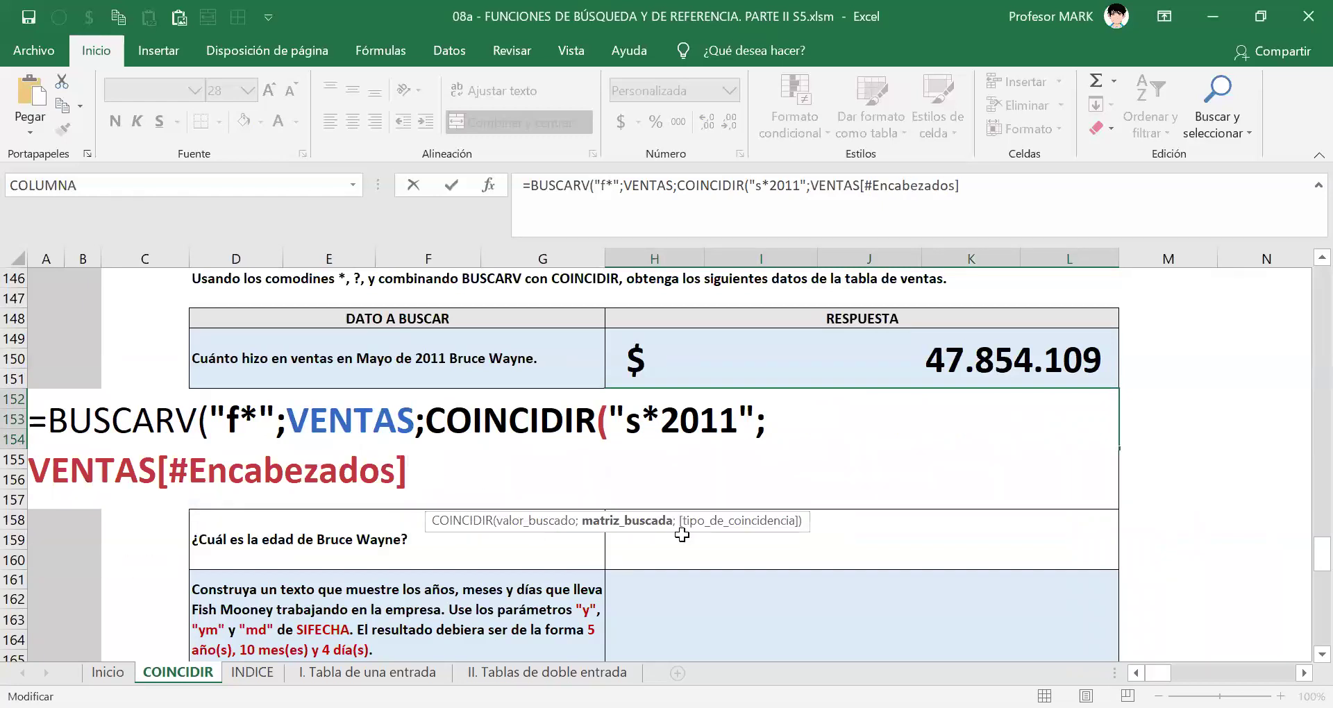
- Set COINCIDIR's tipo_de_coincidencia to 0 (Coincidencia exacta) and close the nested function
{"action": "type", "text": ";"}
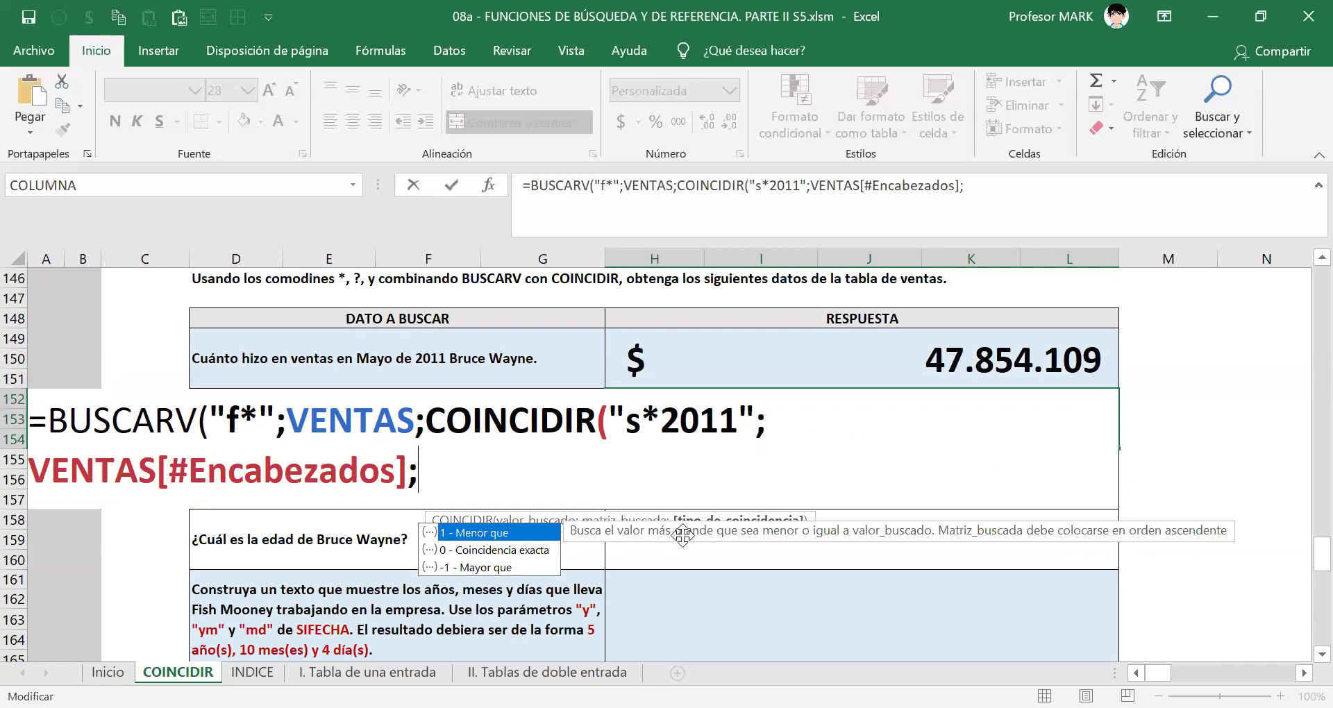
{"action": "key", "text": "Down"}
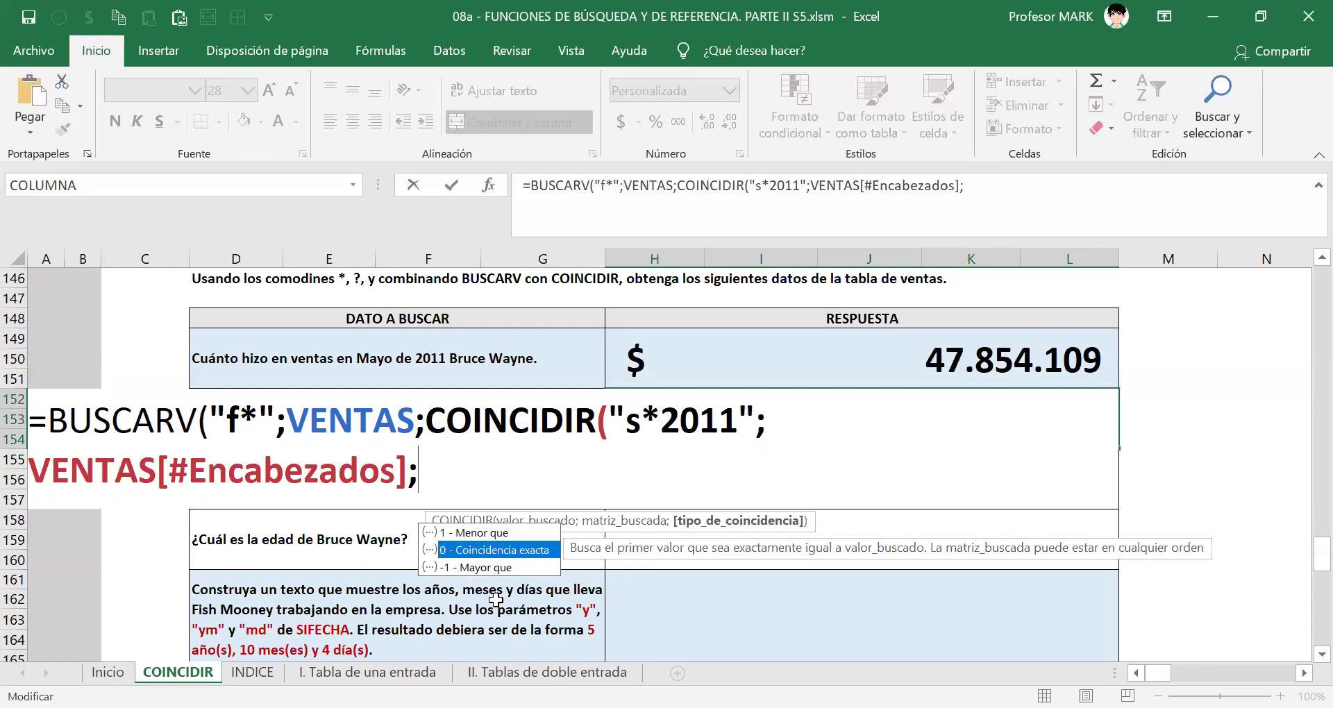
{"action": "key", "text": "Tab"}
{"action": "type", "text": ")"}
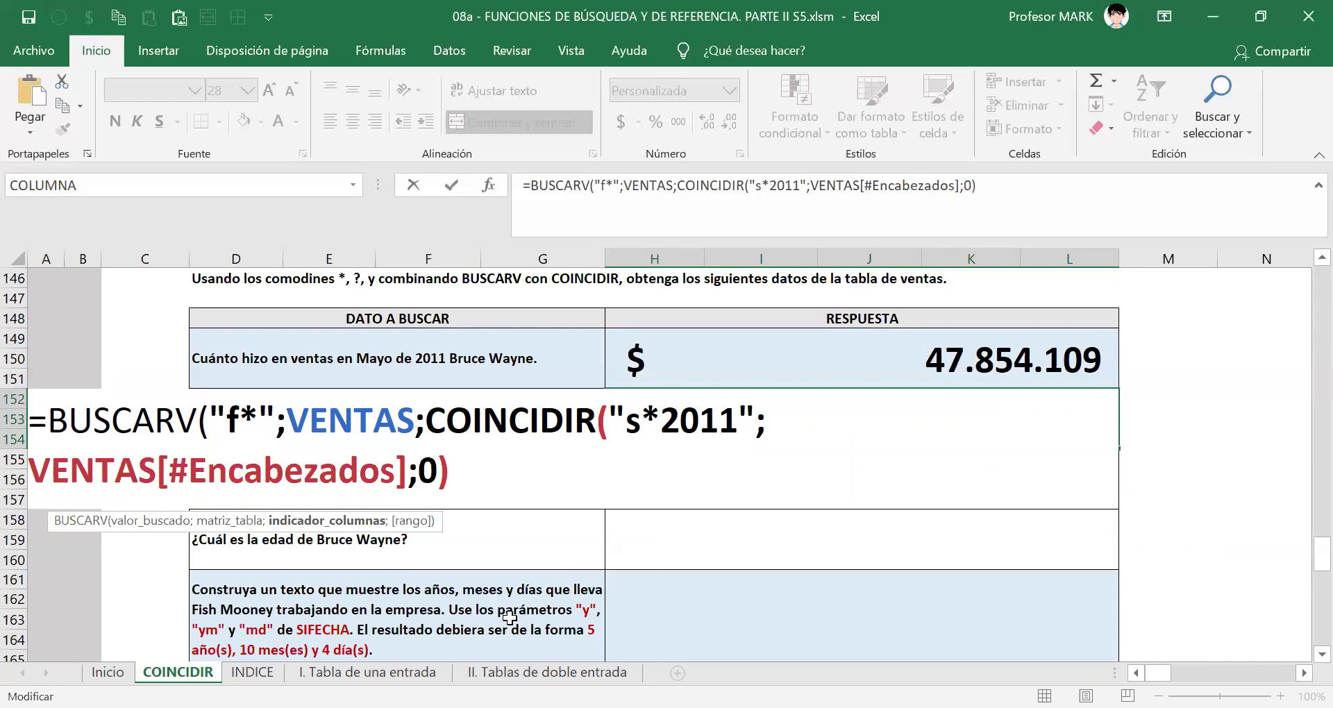
{"action": "key", "text": "Return"}
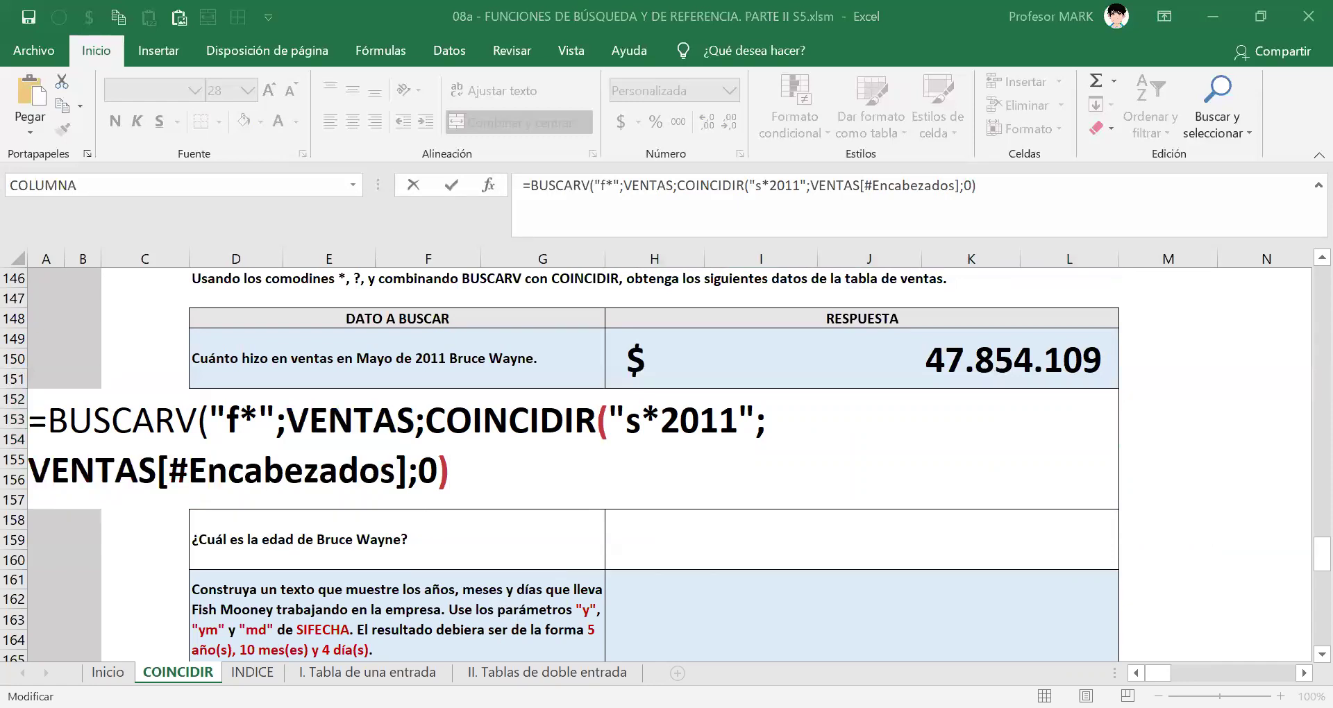
- Set BUSCARV's rango argument to FALSO for an exact match and complete the formula in H152
{"action": "scroll", "coordinate": [667, 458], "scroll_direction": "up", "scroll_amount": 20}
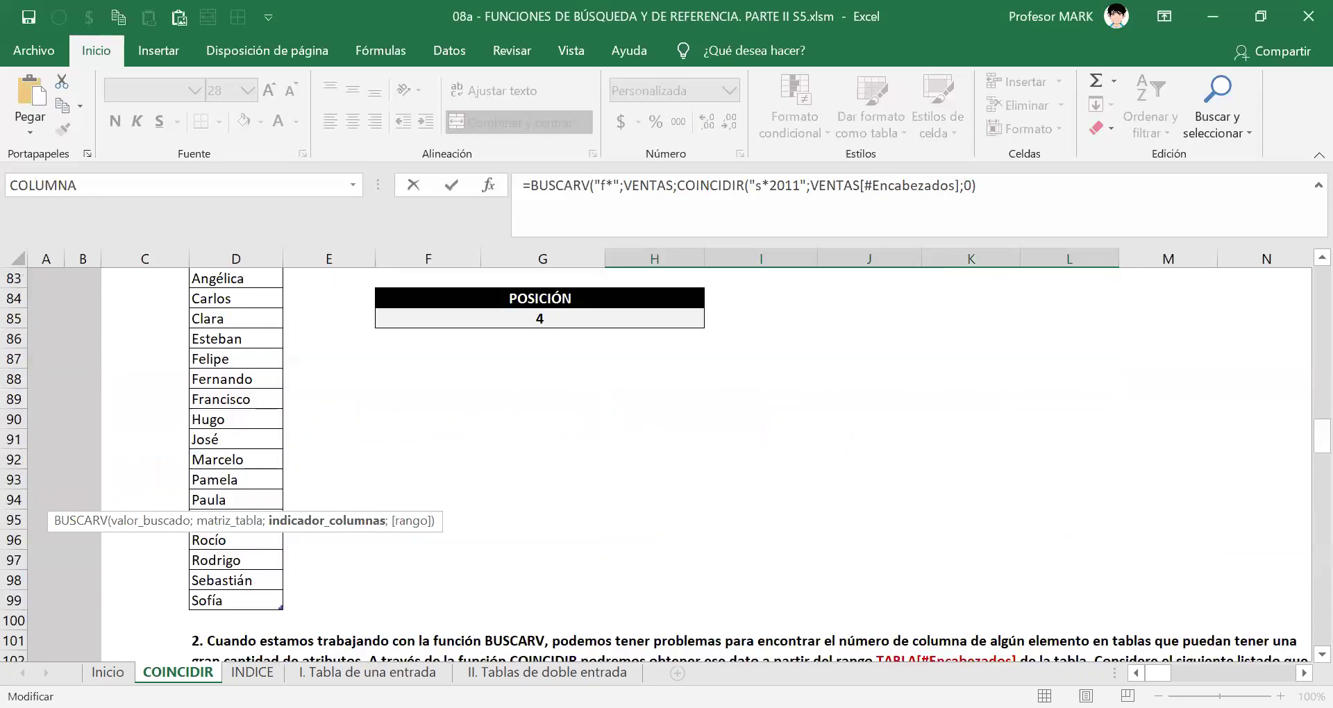
{"action": "scroll", "coordinate": [500, 506], "scroll_direction": "down", "scroll_amount": 14}
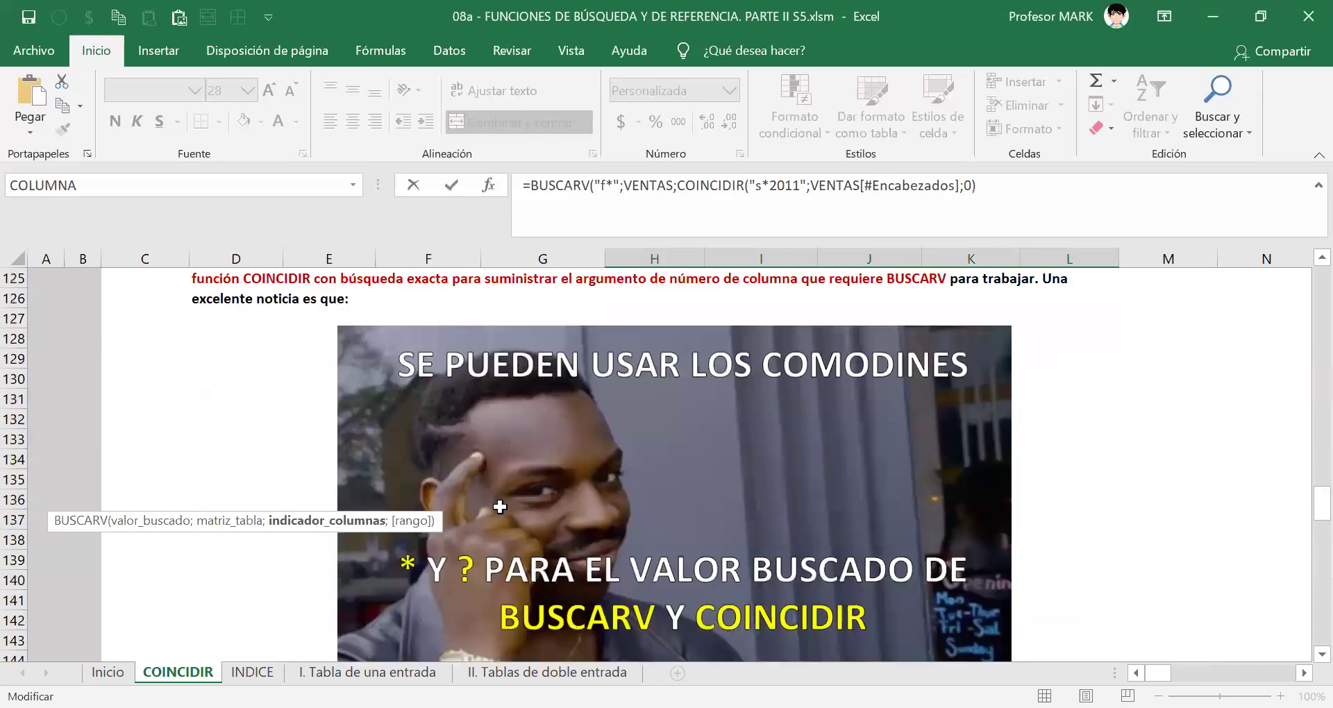
{"action": "scroll", "coordinate": [499, 507], "scroll_direction": "down", "scroll_amount": 3}
{"action": "scroll", "coordinate": [499, 514], "scroll_direction": "down", "scroll_amount": 3}
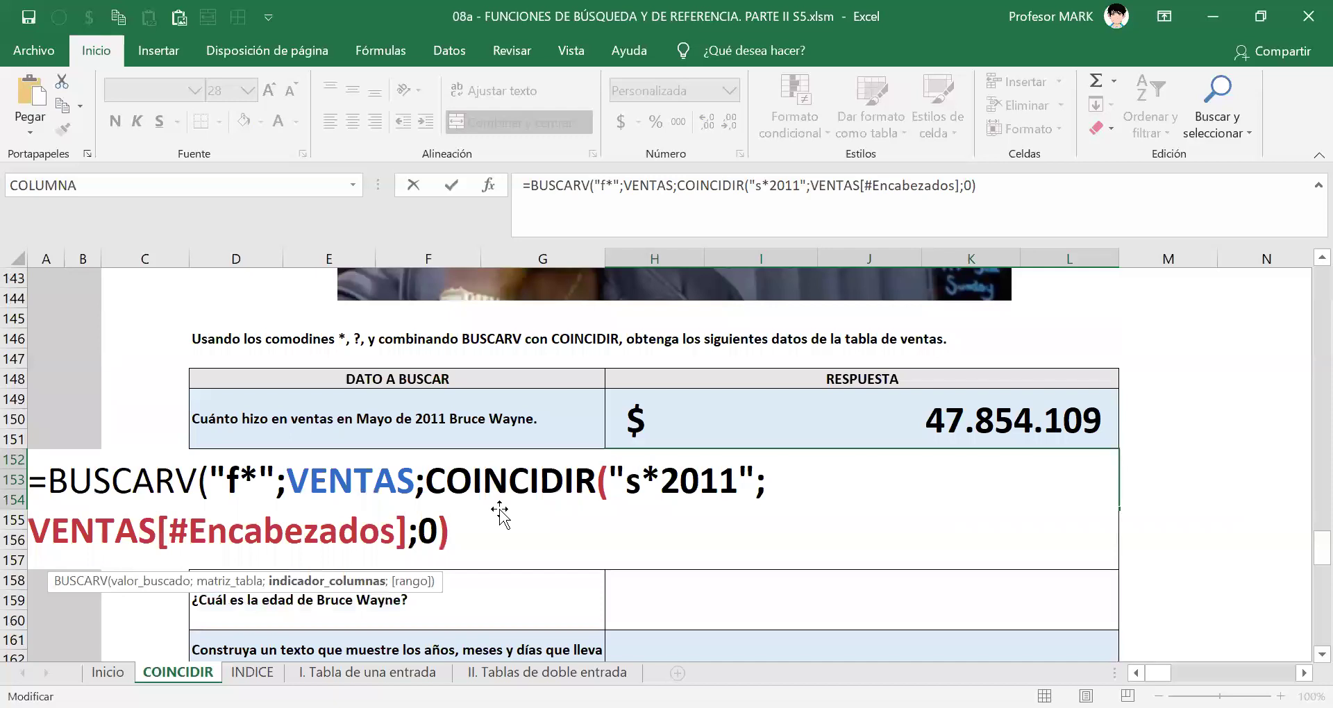
{"action": "type", "text": ";"}
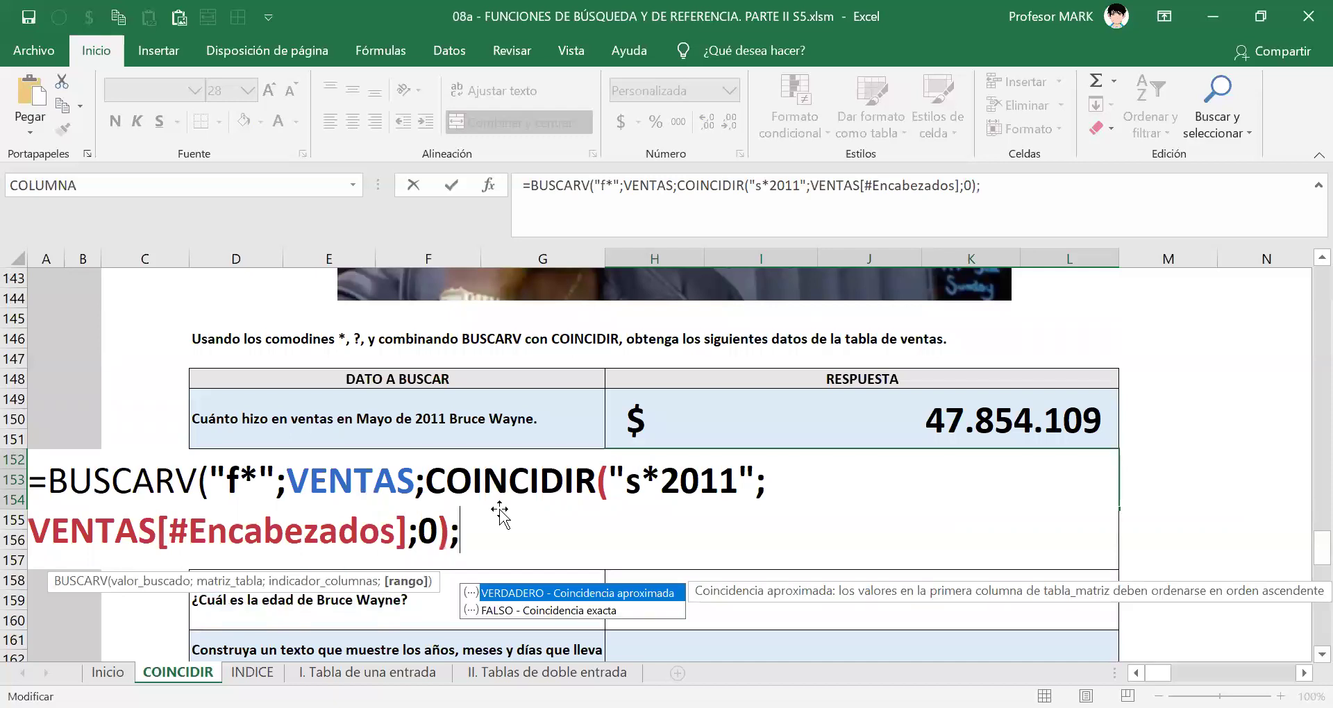
{"action": "scroll", "coordinate": [694, 458], "scroll_direction": "up", "scroll_amount": 20}
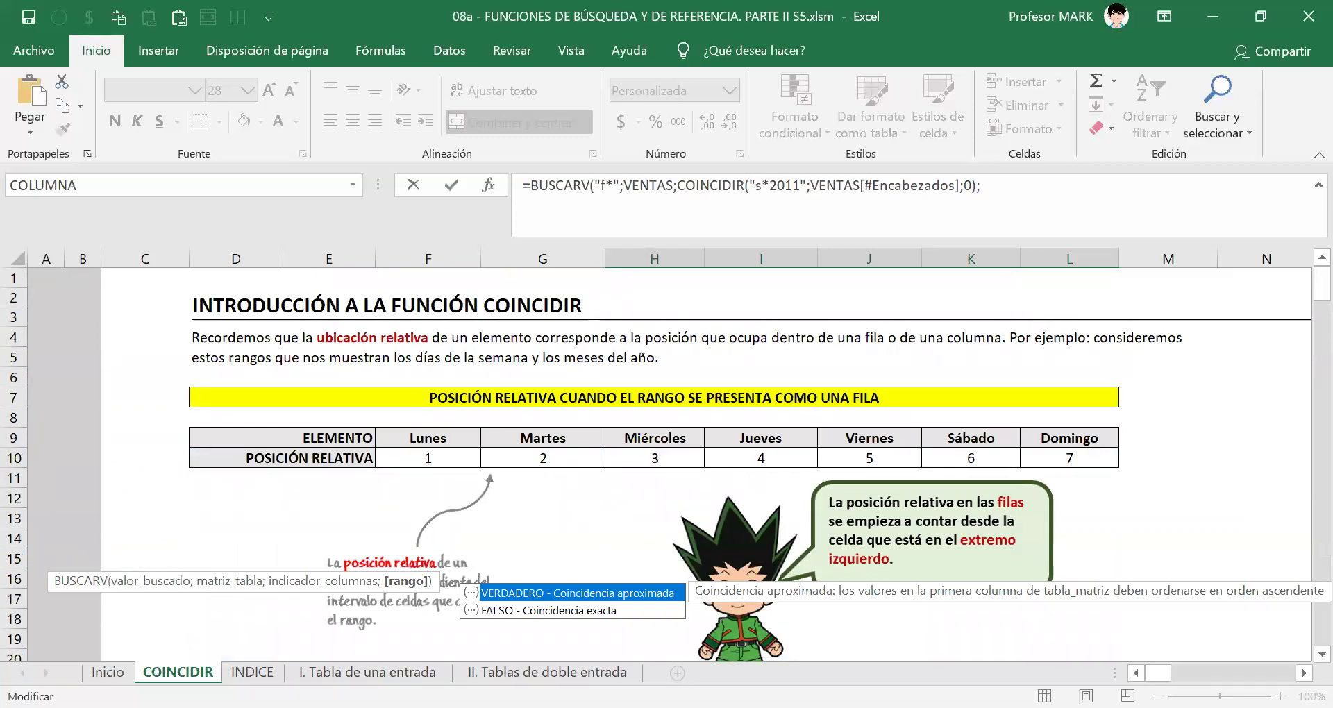
{"action": "scroll", "coordinate": [519, 481], "scroll_direction": "down", "scroll_amount": 20}
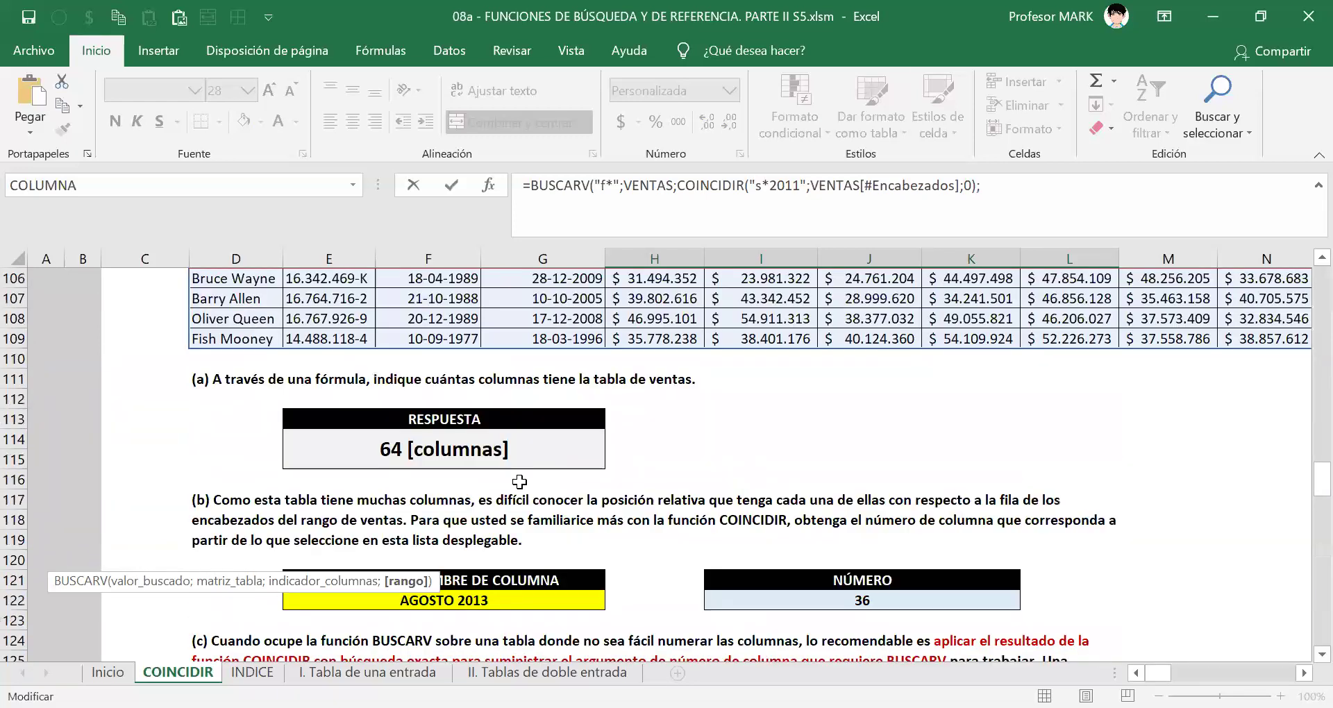
{"action": "scroll", "coordinate": [519, 481], "scroll_direction": "down", "scroll_amount": 5}
{"action": "scroll", "coordinate": [519, 481], "scroll_direction": "down", "scroll_amount": 8}
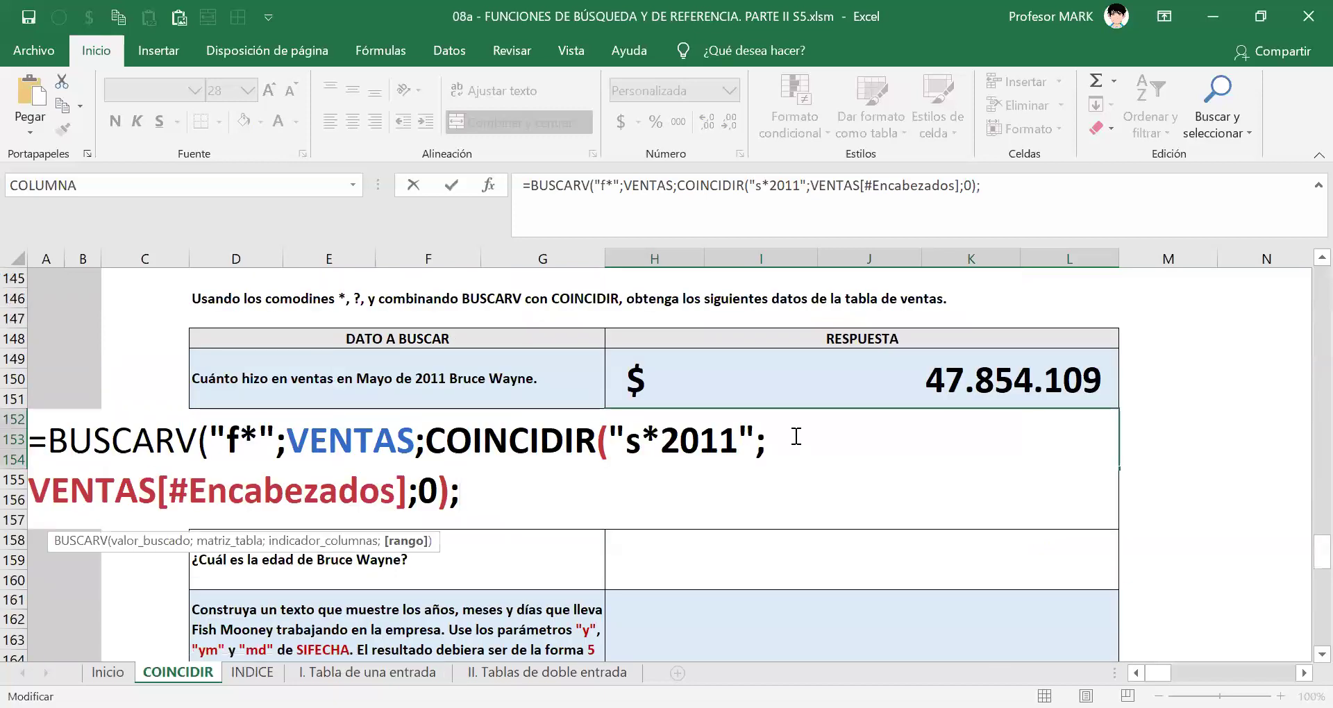
{"action": "type", "text": "fa"}
{"action": "key", "text": "Down"}
{"action": "key", "text": "Tab"}
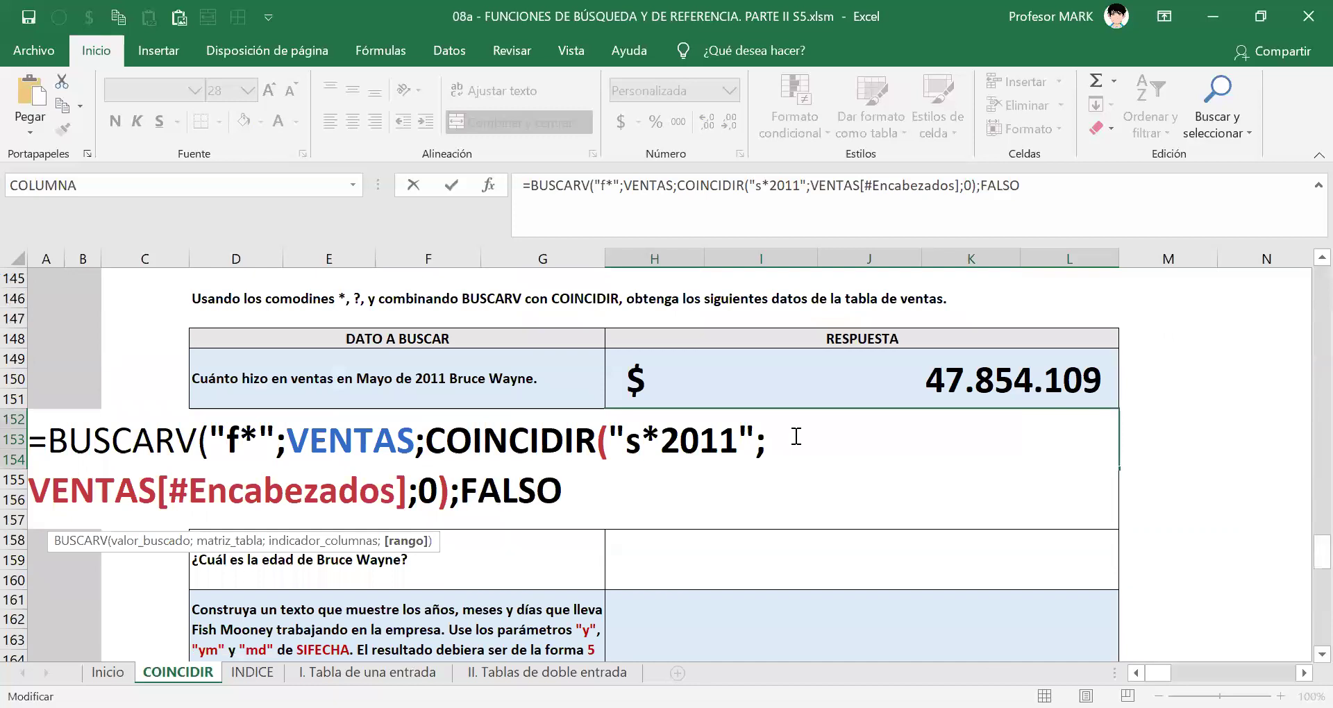
{"action": "type", "text": ")"}
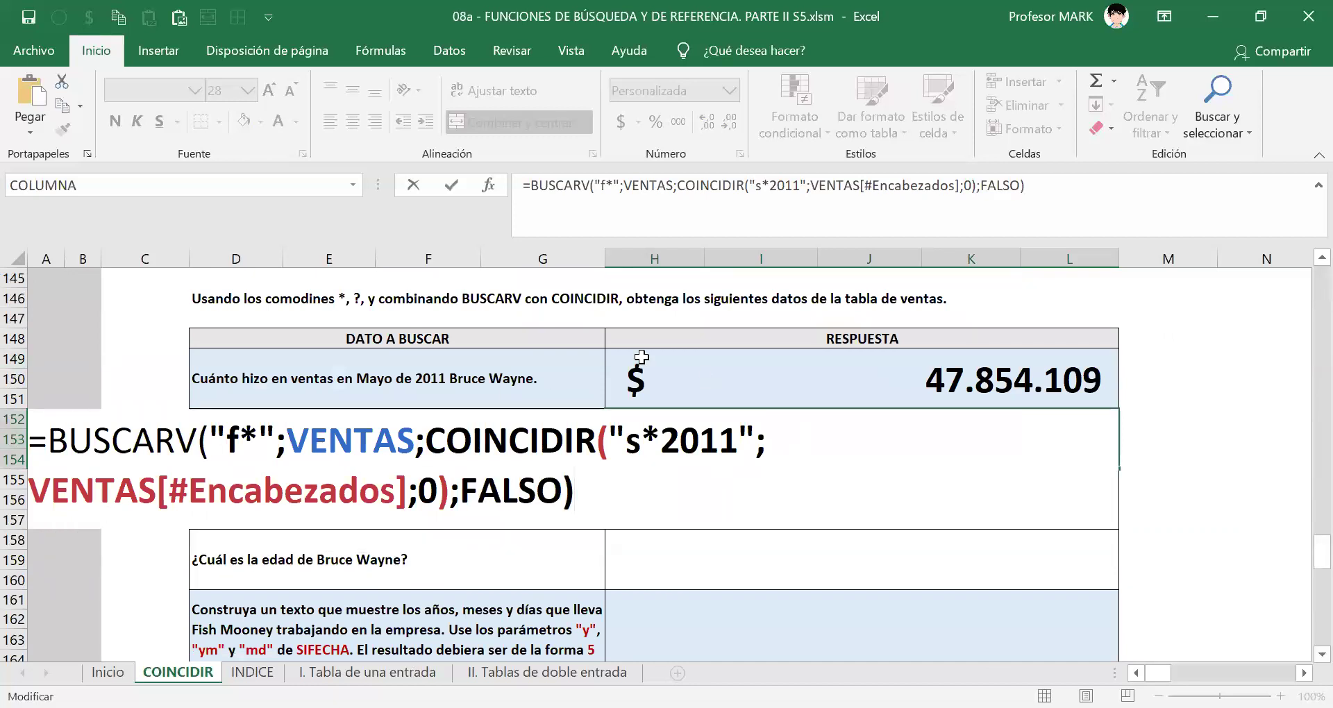
{"action": "key", "text": "Return"}
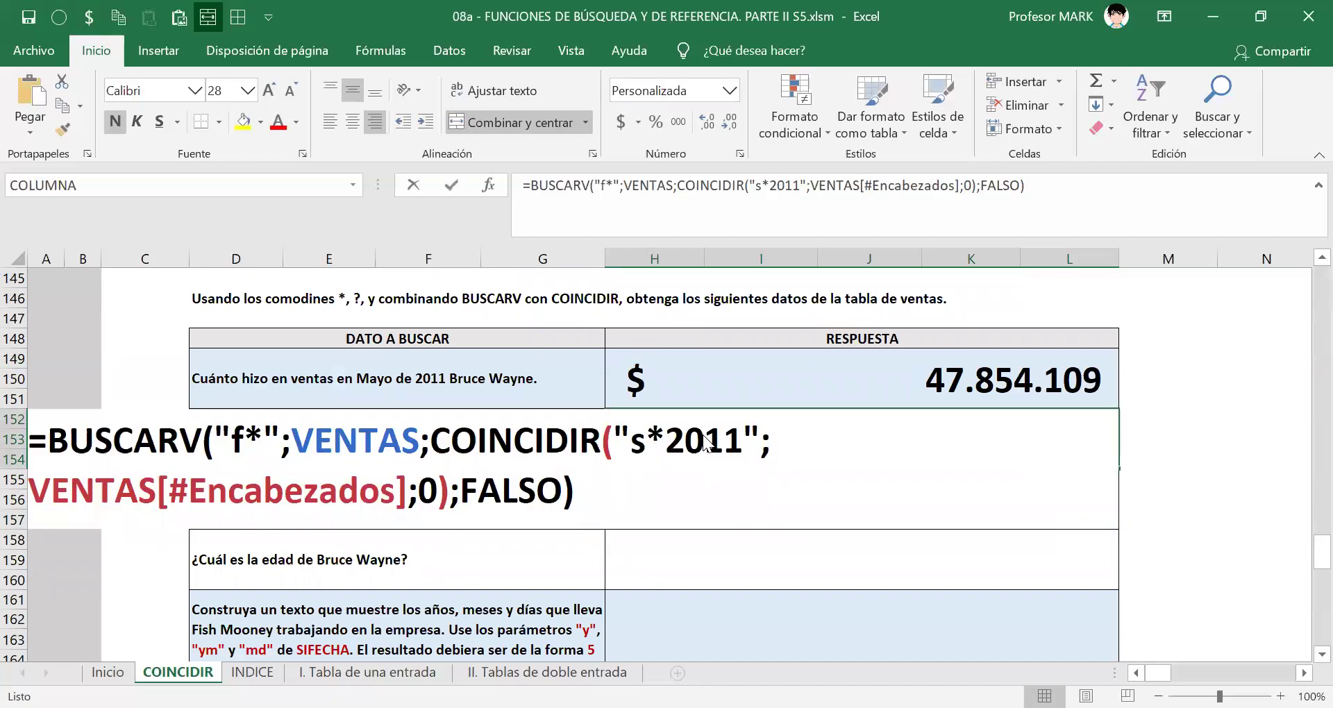
- Copy the full text of the BUSCARV formula in H152 and leave the cell
{"action": "triple_click", "coordinate": [706, 442]}
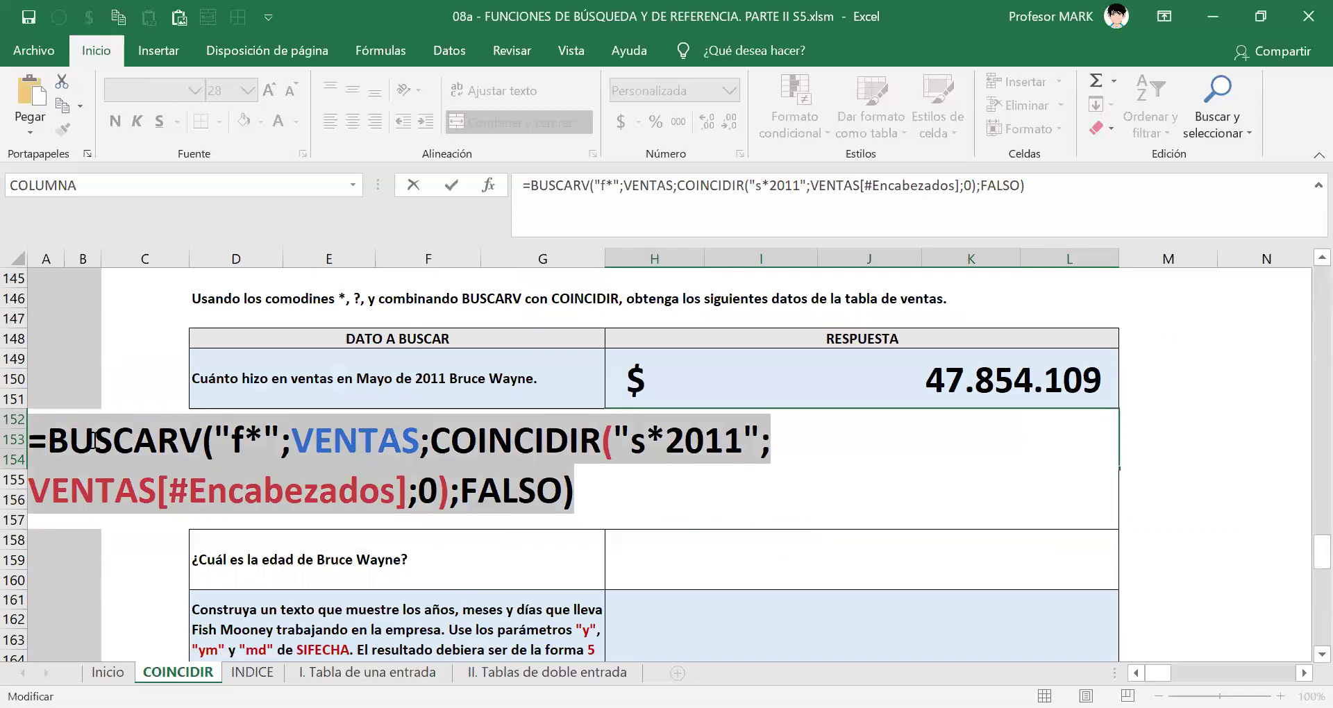
{"action": "right_click", "coordinate": [157, 469]}
{"action": "left_click", "coordinate": [158, 481]}
{"action": "key", "text": "Return"}
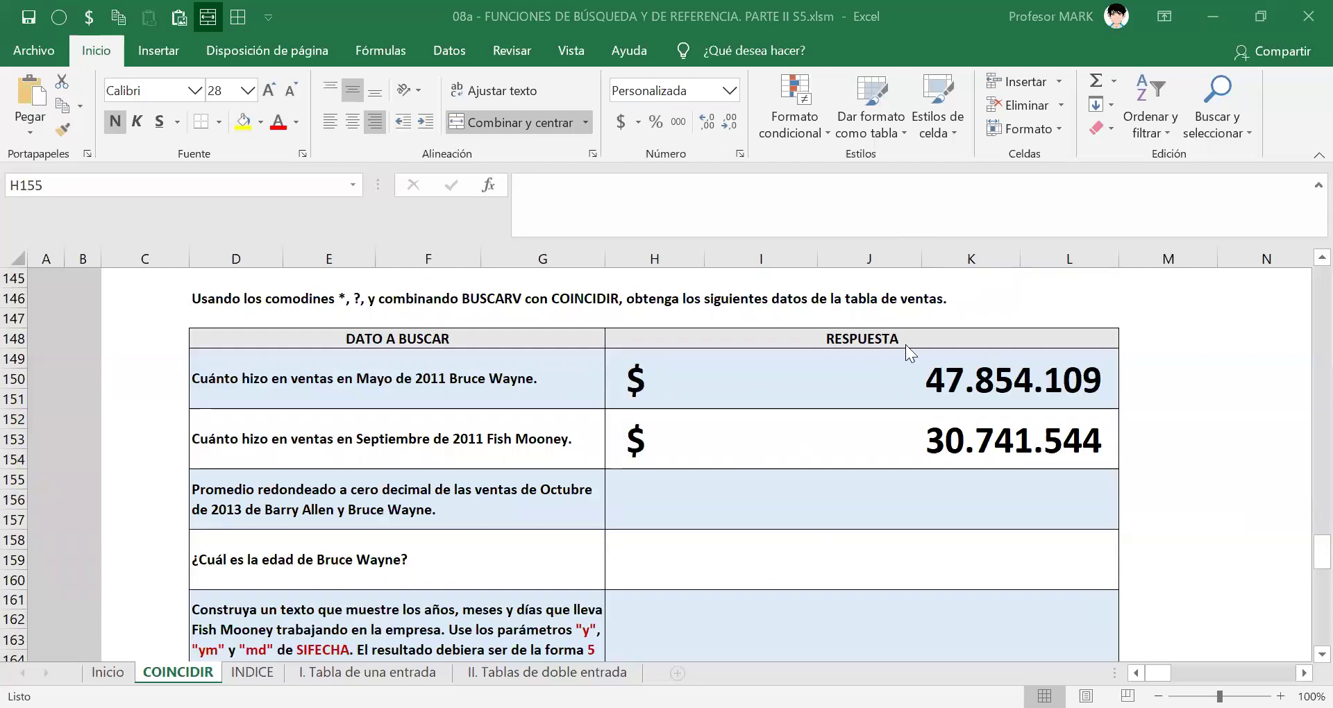
- Select the answer cell H155 and look through the remaining questions and exercises (d), (e) and (f) of the sheet
{"action": "left_click", "coordinate": [657, 492]}
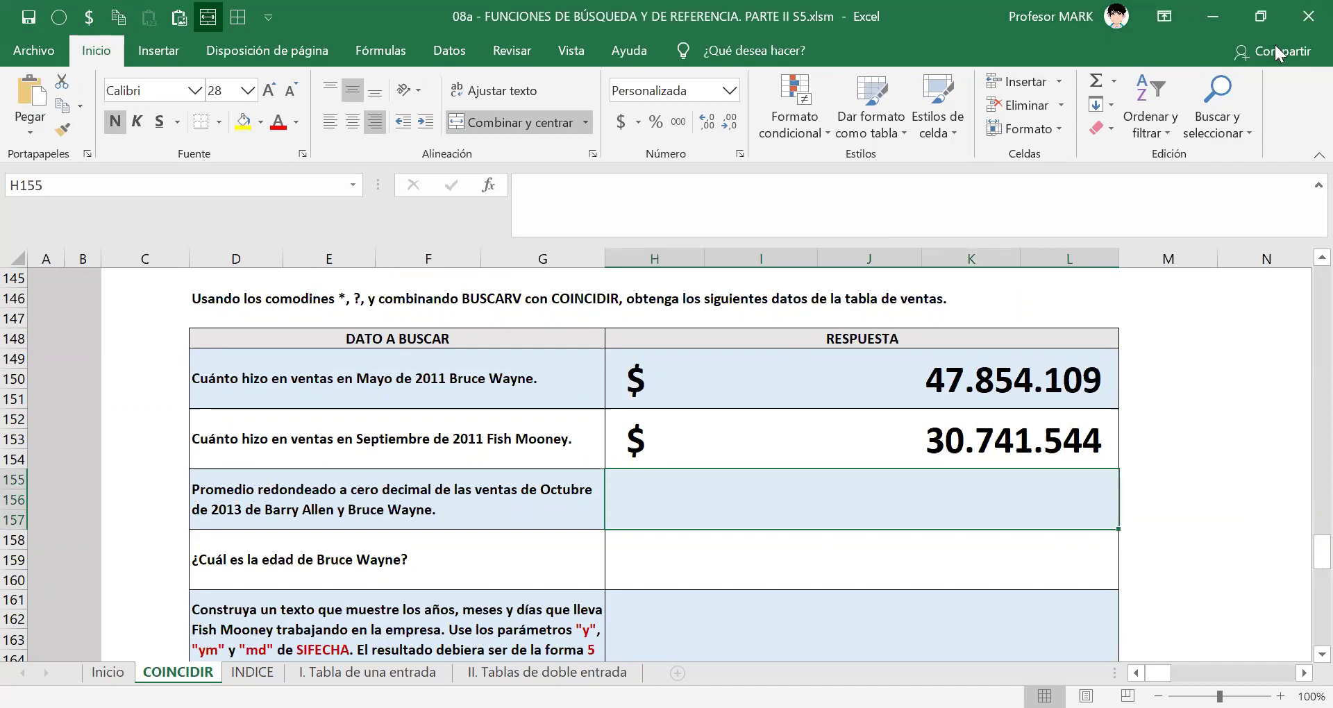
{"action": "left_click", "coordinate": [795, 494]}
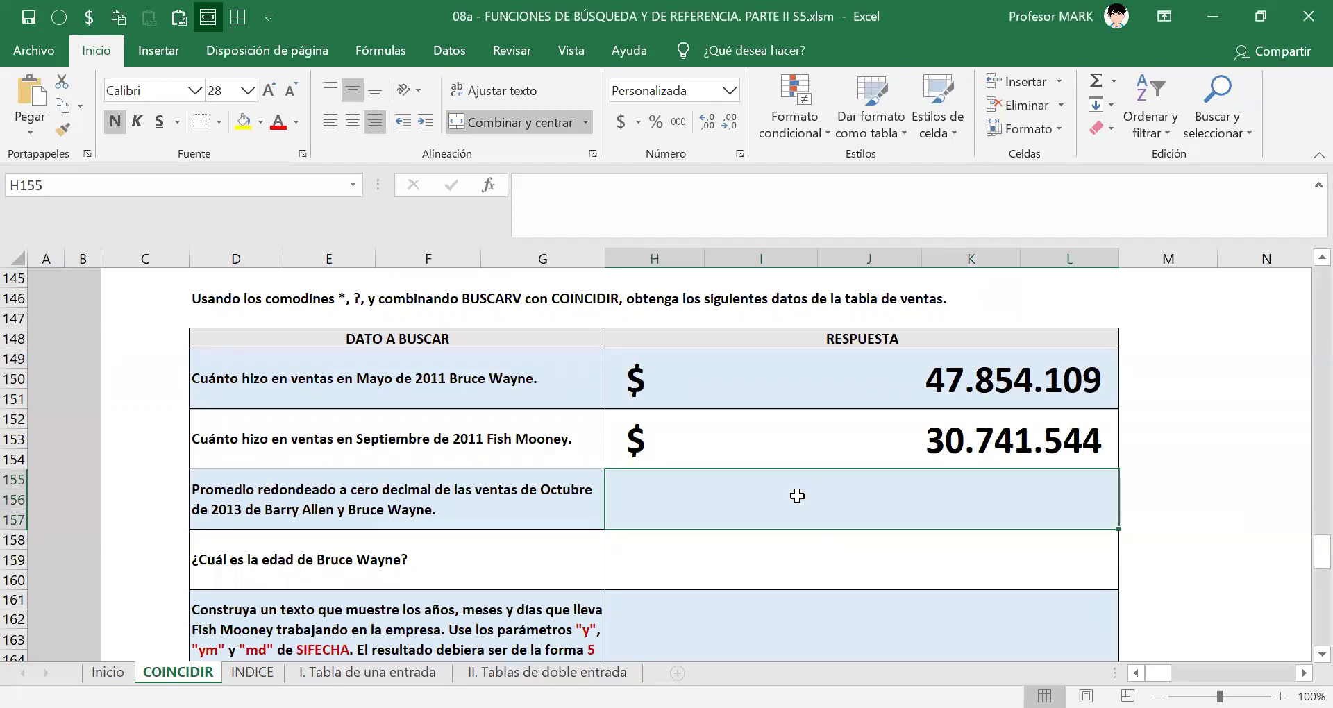
{"action": "scroll", "coordinate": [797, 497], "scroll_direction": "down", "scroll_amount": 1}
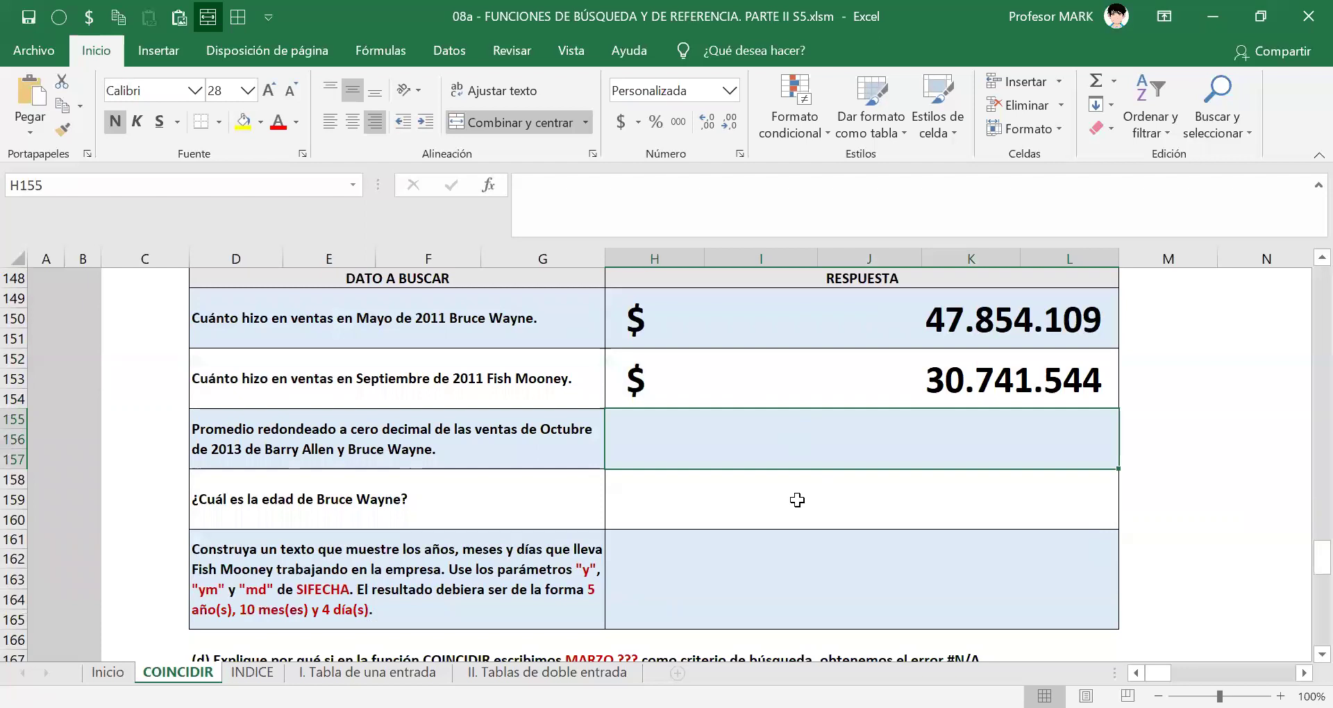
{"action": "scroll", "coordinate": [441, 462], "scroll_direction": "down", "scroll_amount": 3}
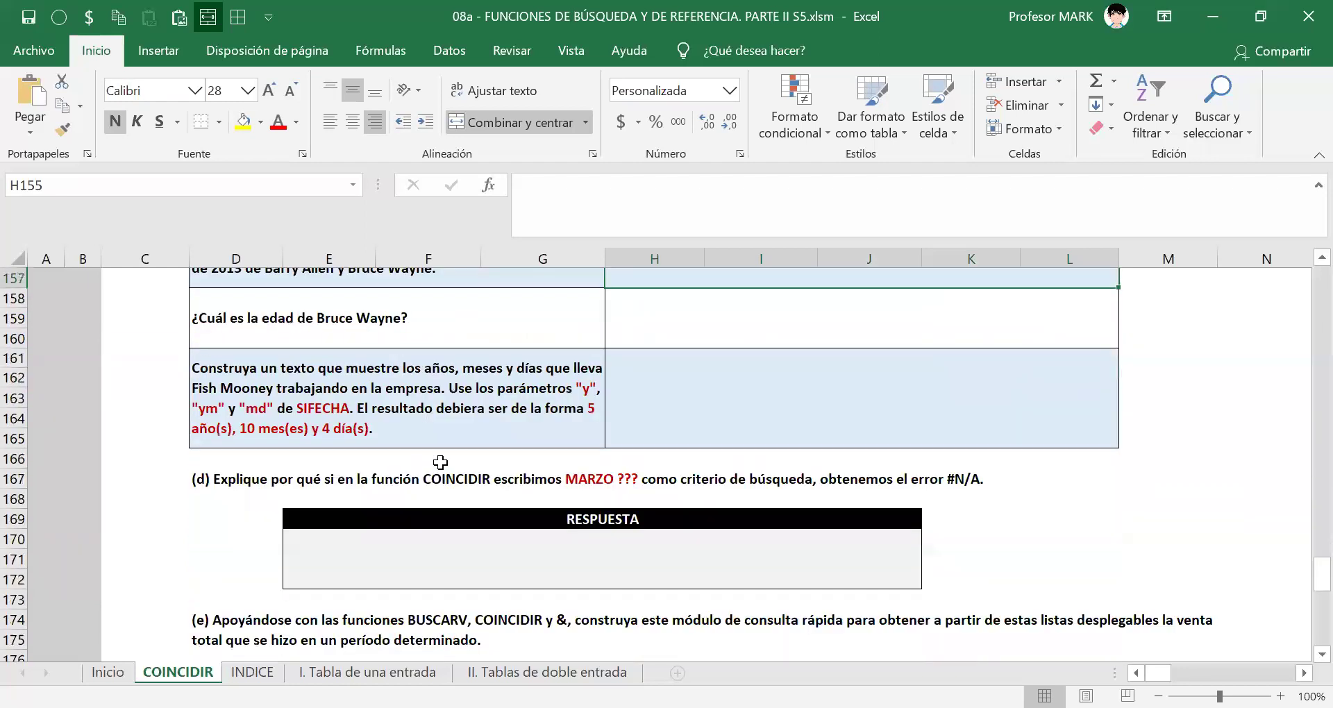
{"action": "scroll", "coordinate": [440, 462], "scroll_direction": "up", "scroll_amount": 2}
{"action": "scroll", "coordinate": [440, 462], "scroll_direction": "down", "scroll_amount": 10}
{"action": "scroll", "coordinate": [440, 462], "scroll_direction": "up", "scroll_amount": 5}
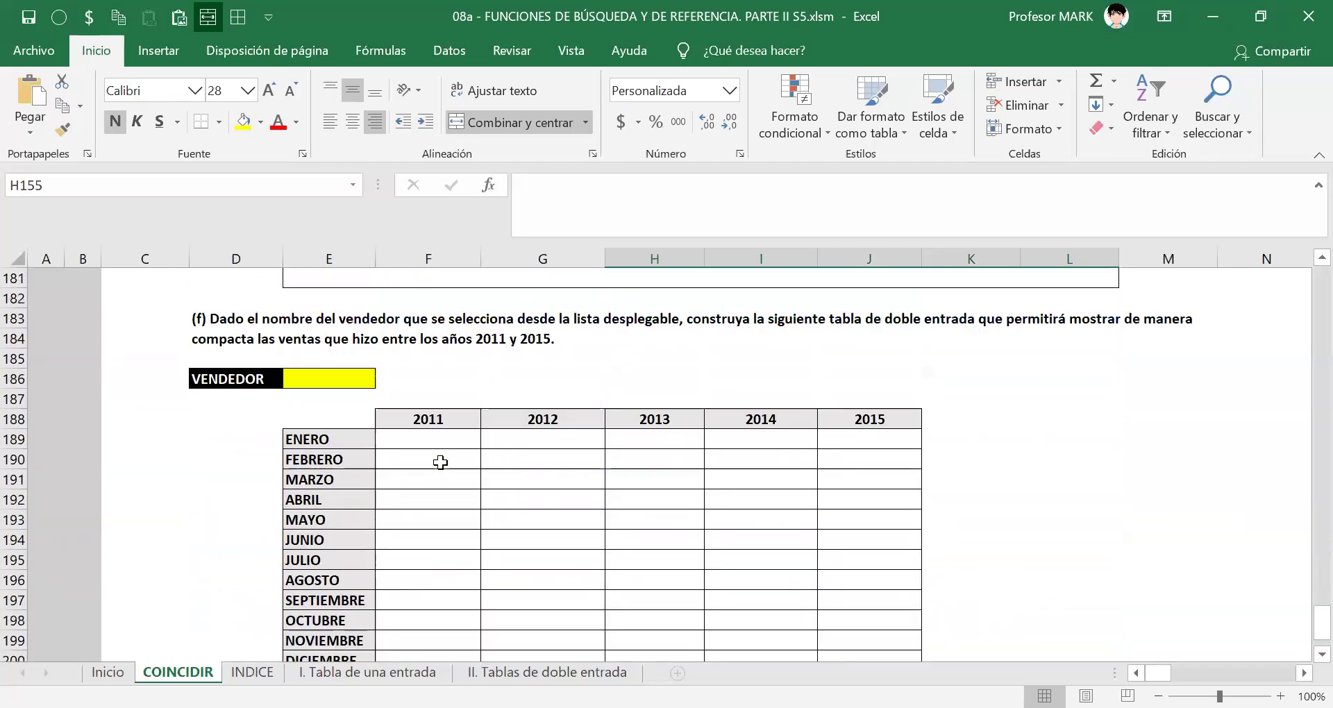
{"action": "scroll", "coordinate": [440, 462], "scroll_direction": "up", "scroll_amount": 7}
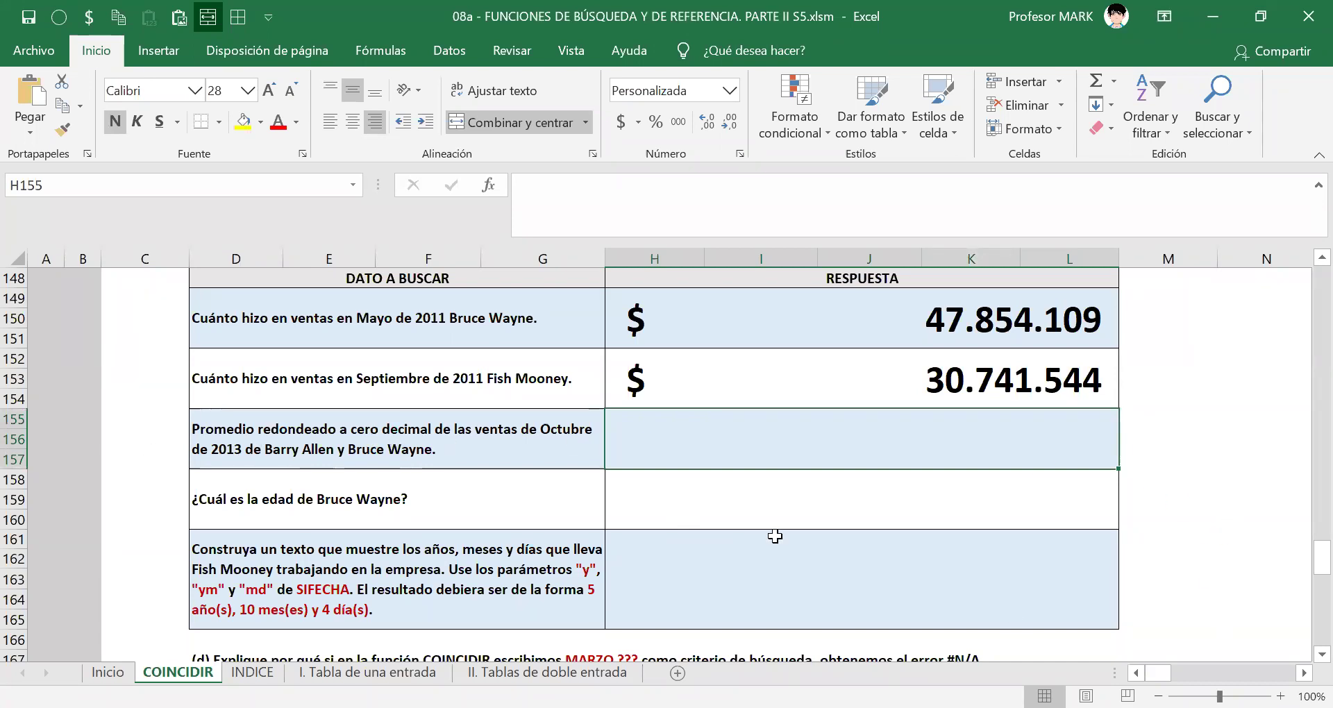
- Draft =REDONDEAR(PROMEDIO(VENTAS DE OCTUBRE DE 2013 DE FLASH;VENTAS DE OCTUBRE DE 2013 DE BATMAN);0) in H155 as a formula outline
{"action": "type", "text": "="}
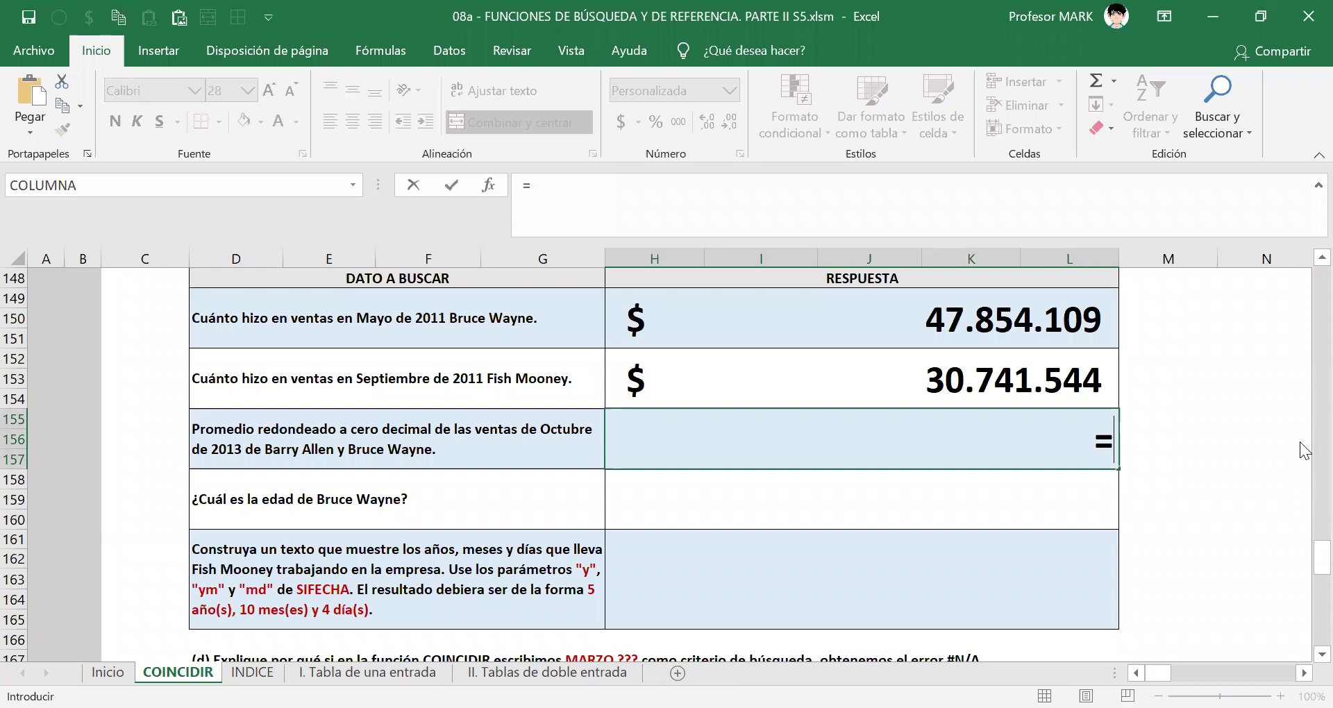
{"action": "type", "text": "REDONDEAR(PROMEDIO("}
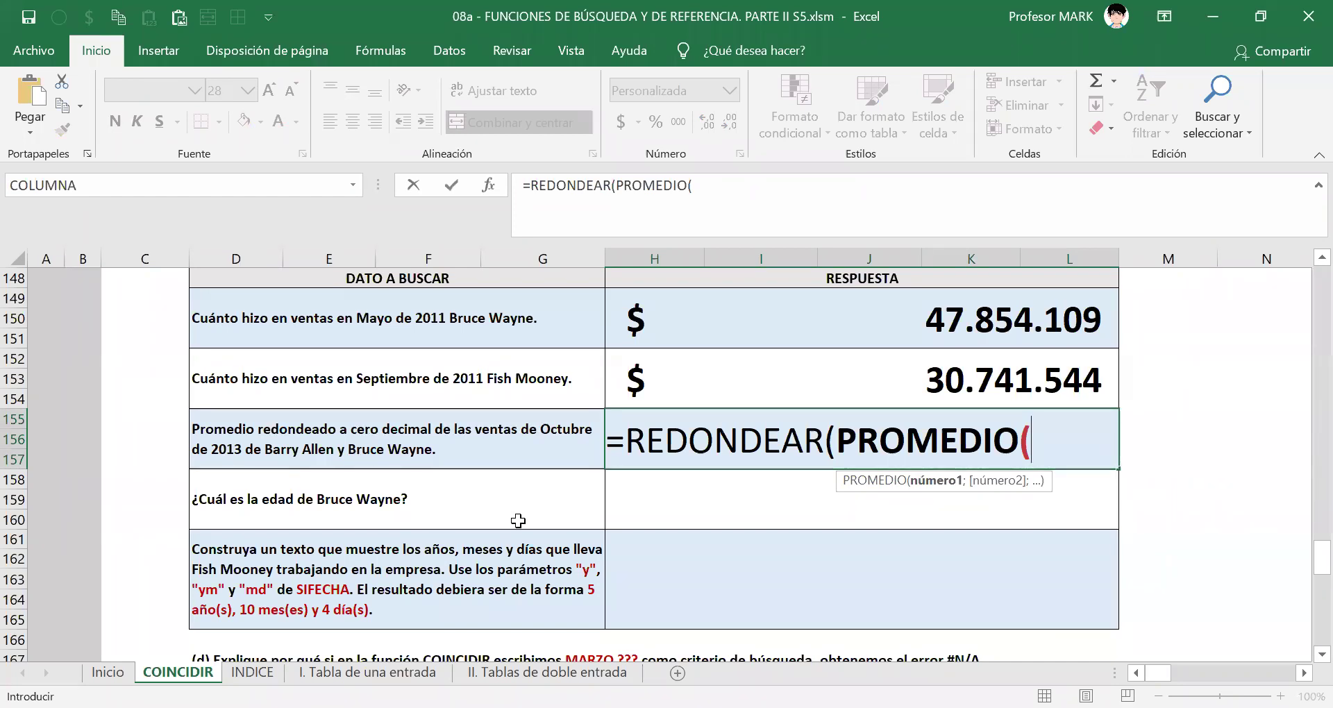
{"action": "type", "text": "VENTAS DE OCTUBRE DE 2013"}
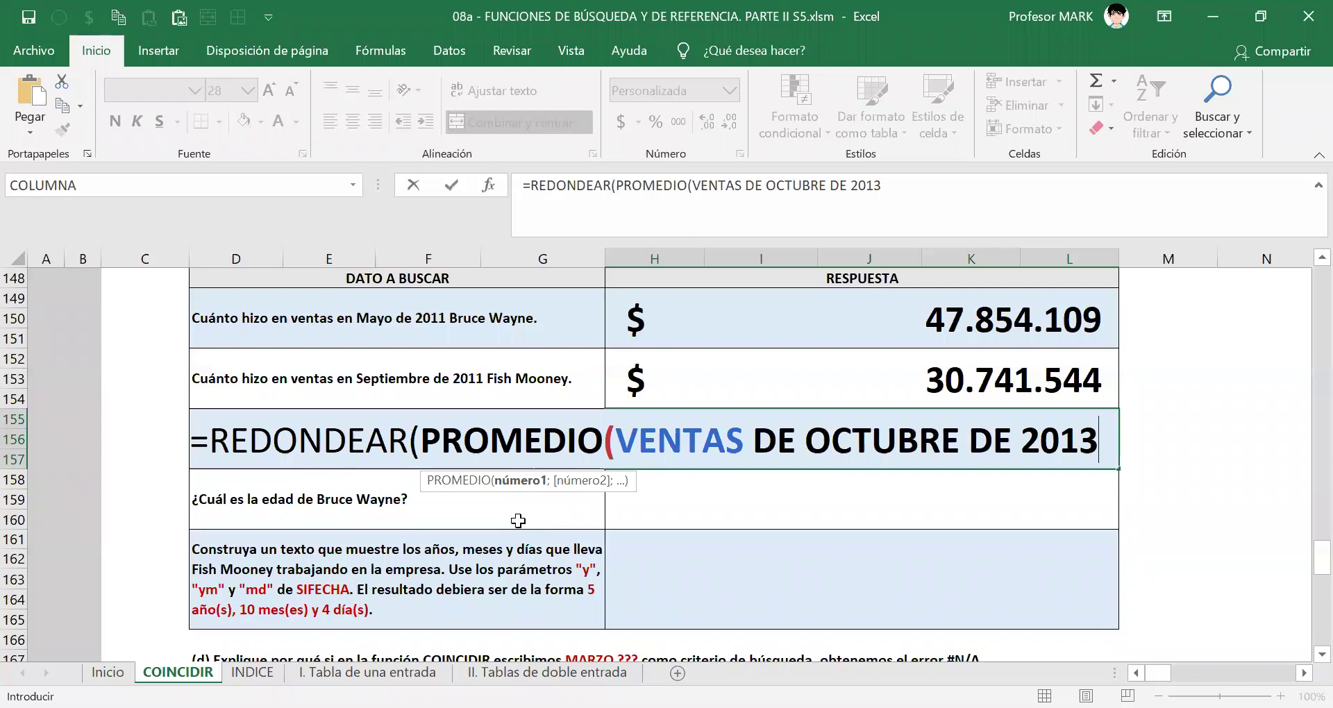
{"action": "type", "text": " DE"}
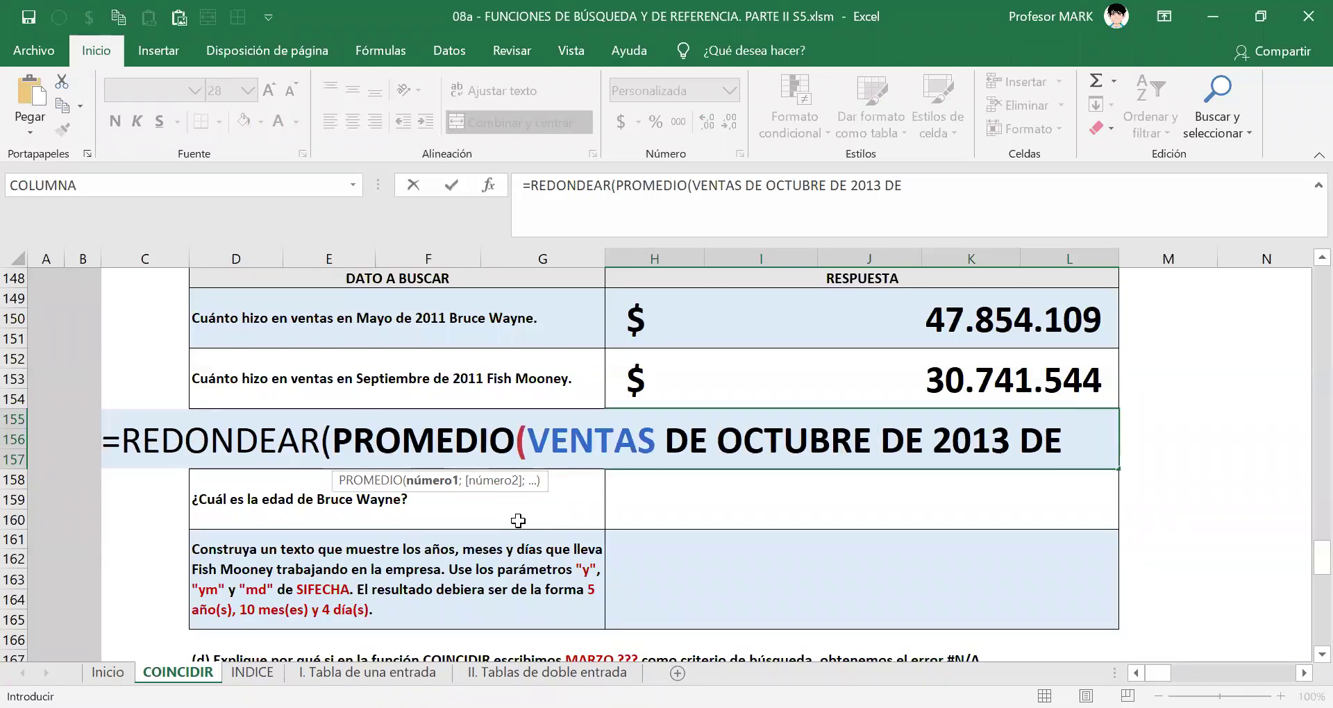
{"action": "type", "text": " FLASH"}
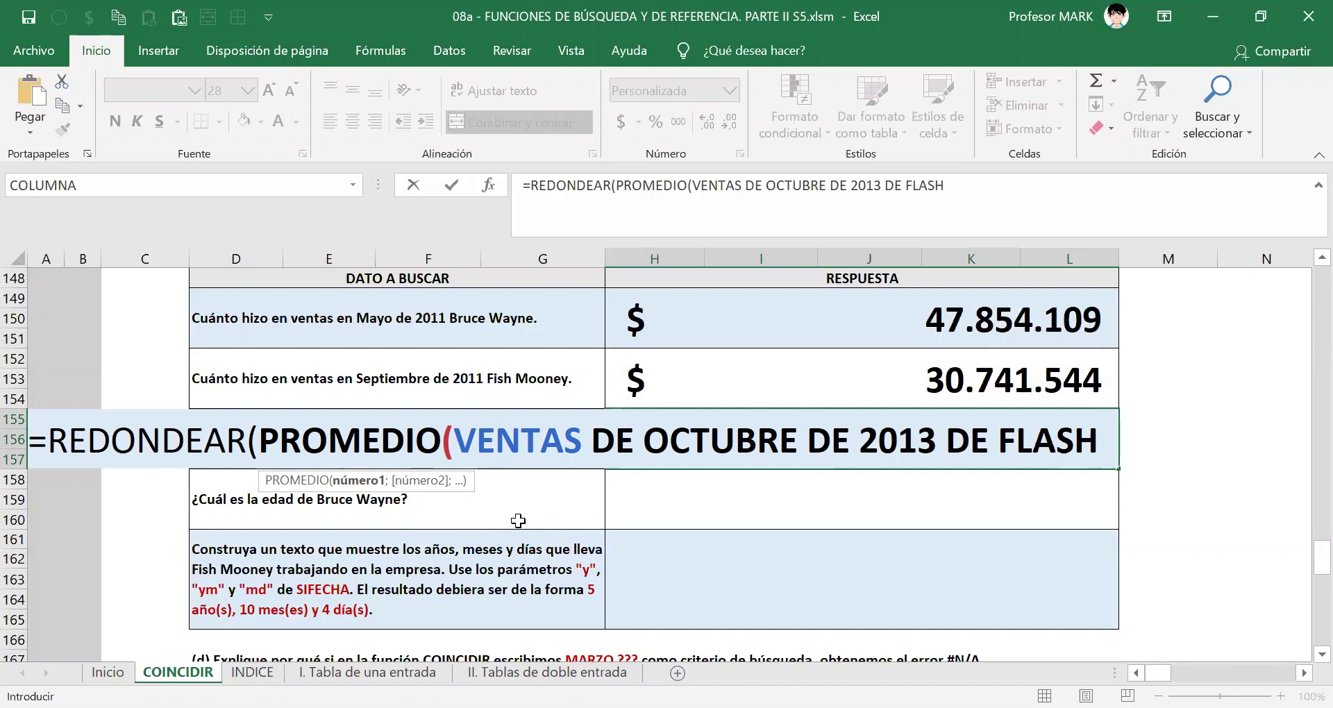
{"action": "type", "text": ";VENTAS DE OCTUBRE DE 2013 DE"}
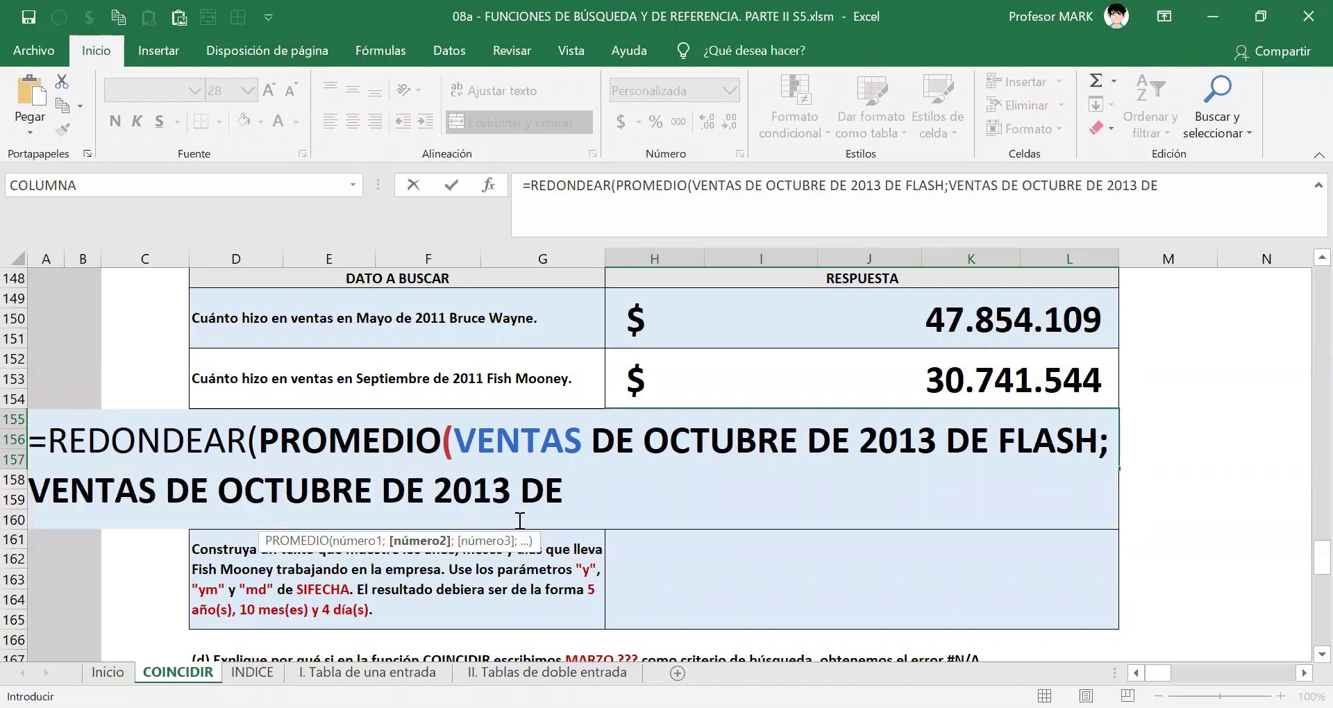
{"action": "type", "text": " BATMAN)"}
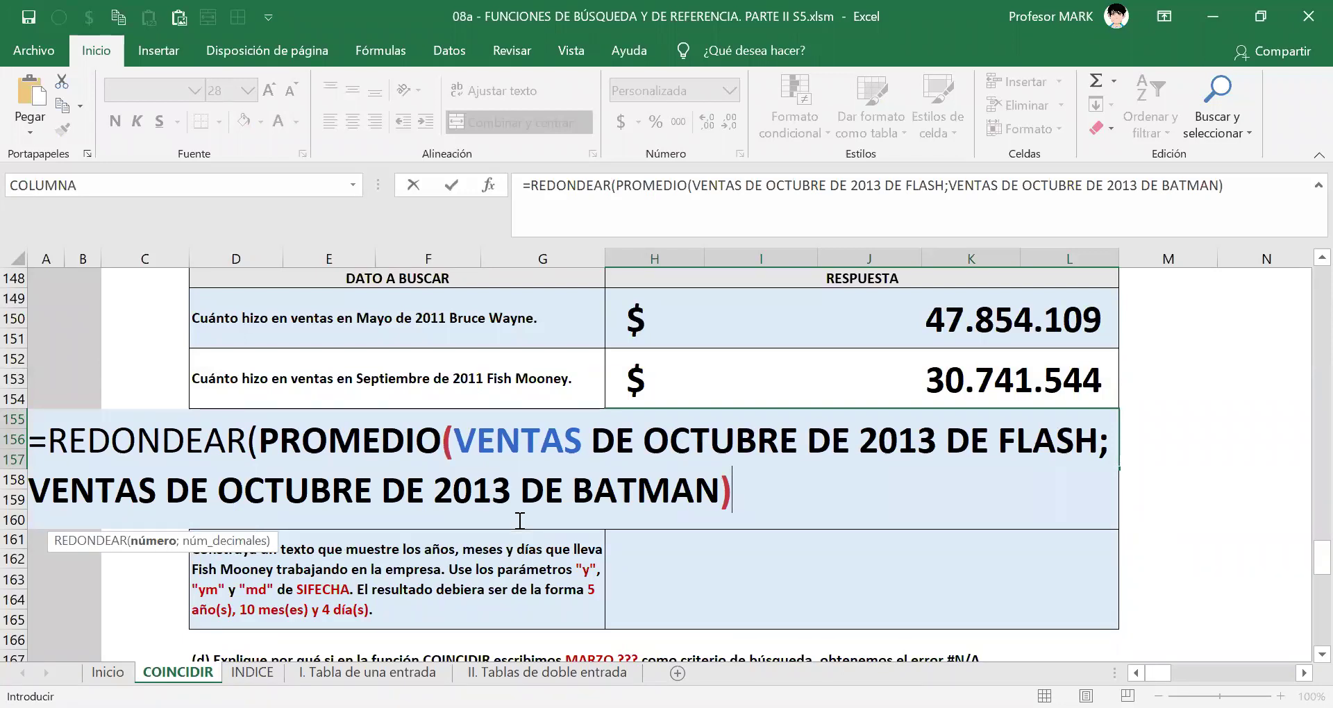
{"action": "type", "text": ";0)"}
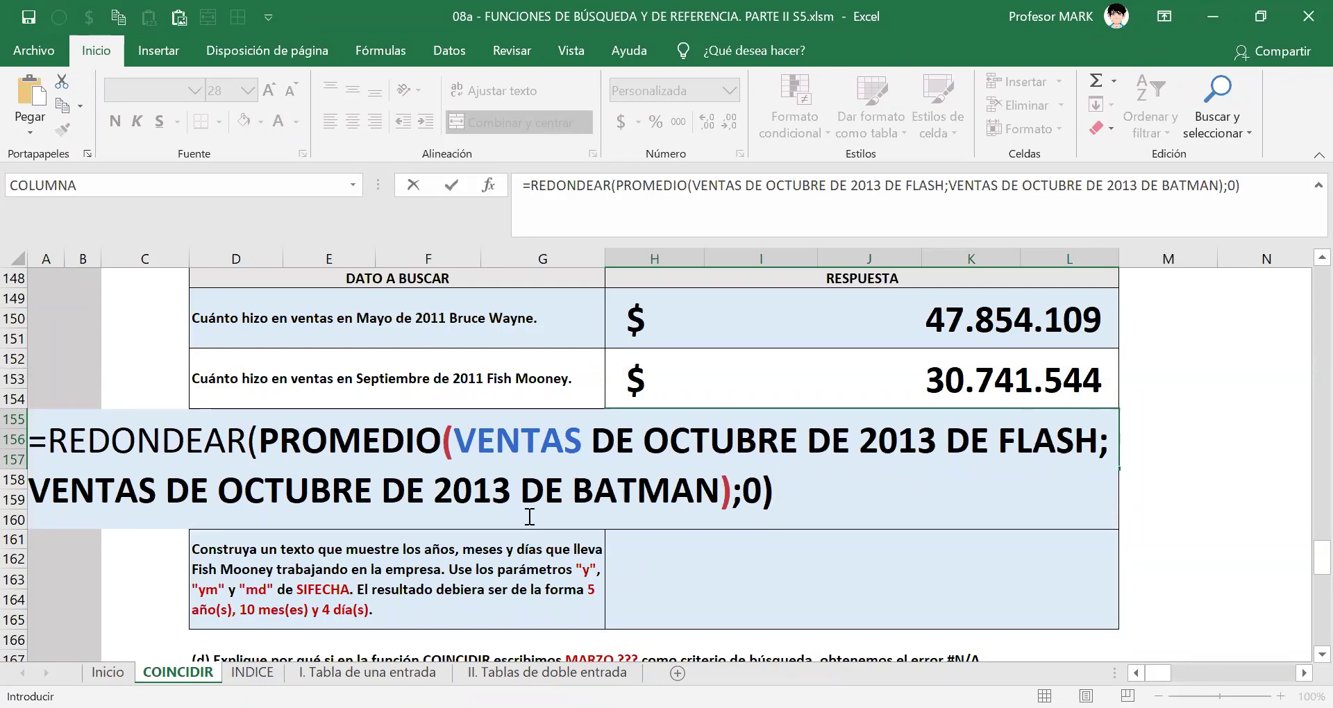
{"action": "left_click_drag", "start_coordinate": [453, 443], "coordinate": [1099, 441]}
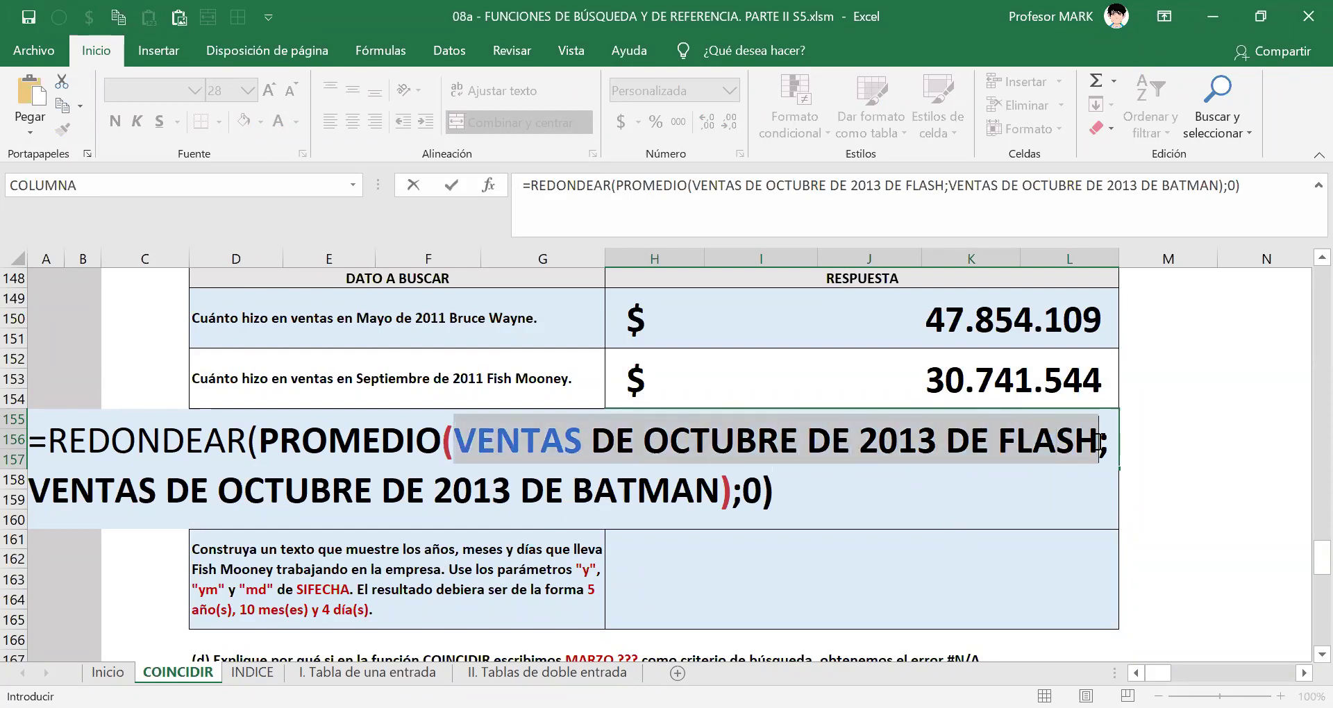
{"action": "left_click_drag", "start_coordinate": [29, 489], "coordinate": [720, 491]}
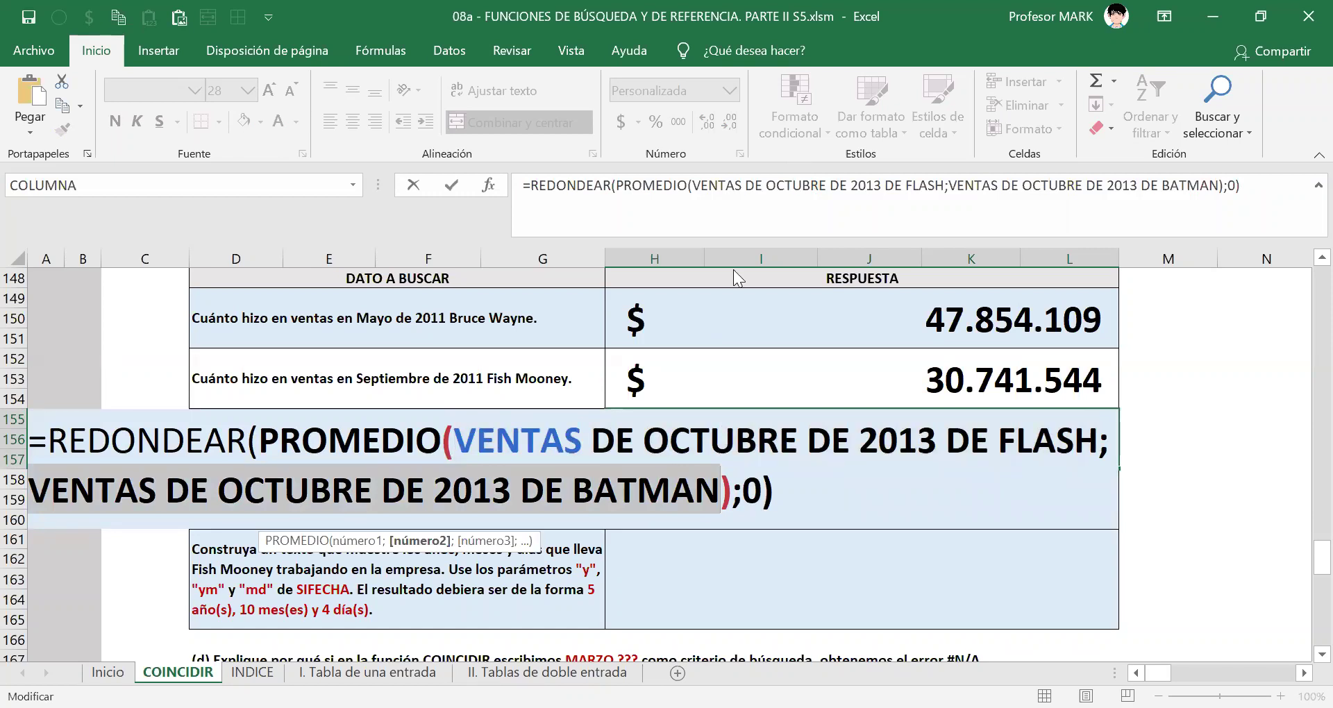
{"action": "mouse_move", "coordinate": [958, 291]}
{"action": "left_mouse_down"}
{"action": "mouse_move", "coordinate": [894, 326]}
{"action": "mouse_move", "coordinate": [897, 392]}
{"action": "left_mouse_up"}
{"action": "mouse_move", "coordinate": [1069, 404]}
{"action": "left_mouse_down"}
{"action": "mouse_move", "coordinate": [1072, 267]}
{"action": "mouse_move", "coordinate": [936, 288]}
{"action": "left_mouse_up"}
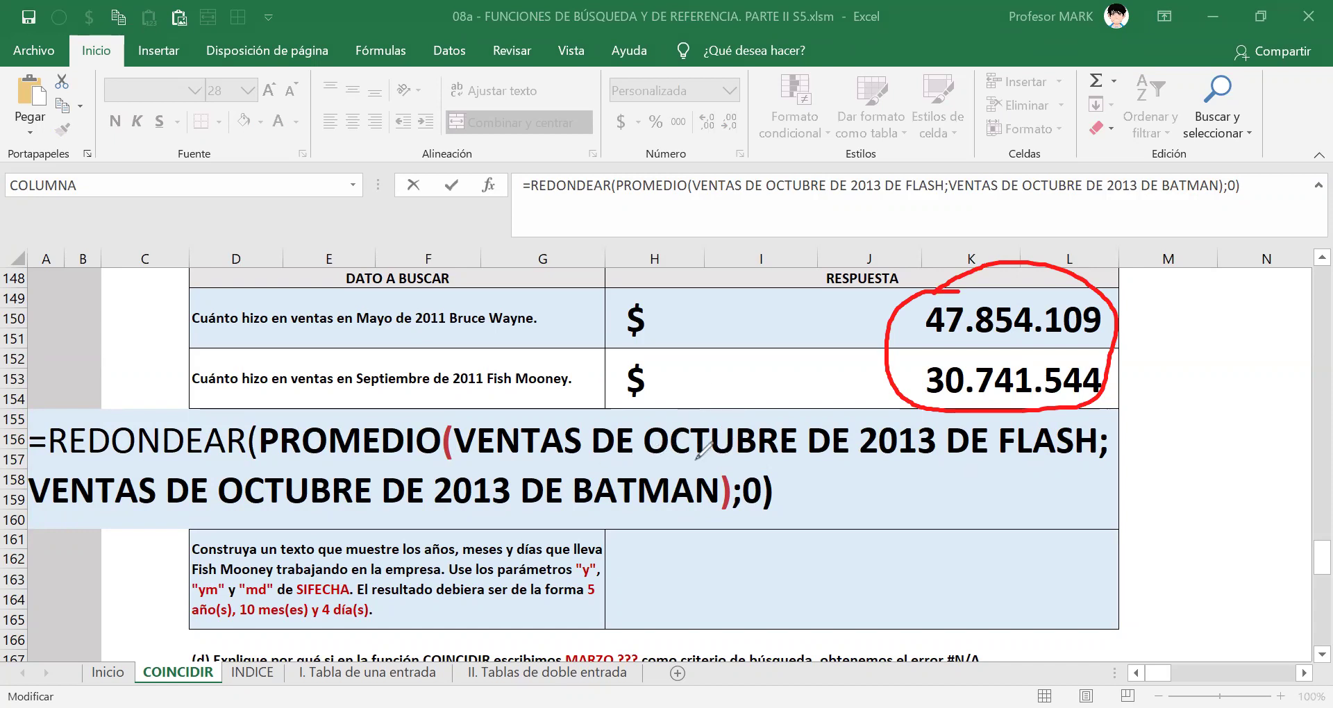
{"action": "left_click_drag", "start_coordinate": [649, 458], "coordinate": [1063, 455]}
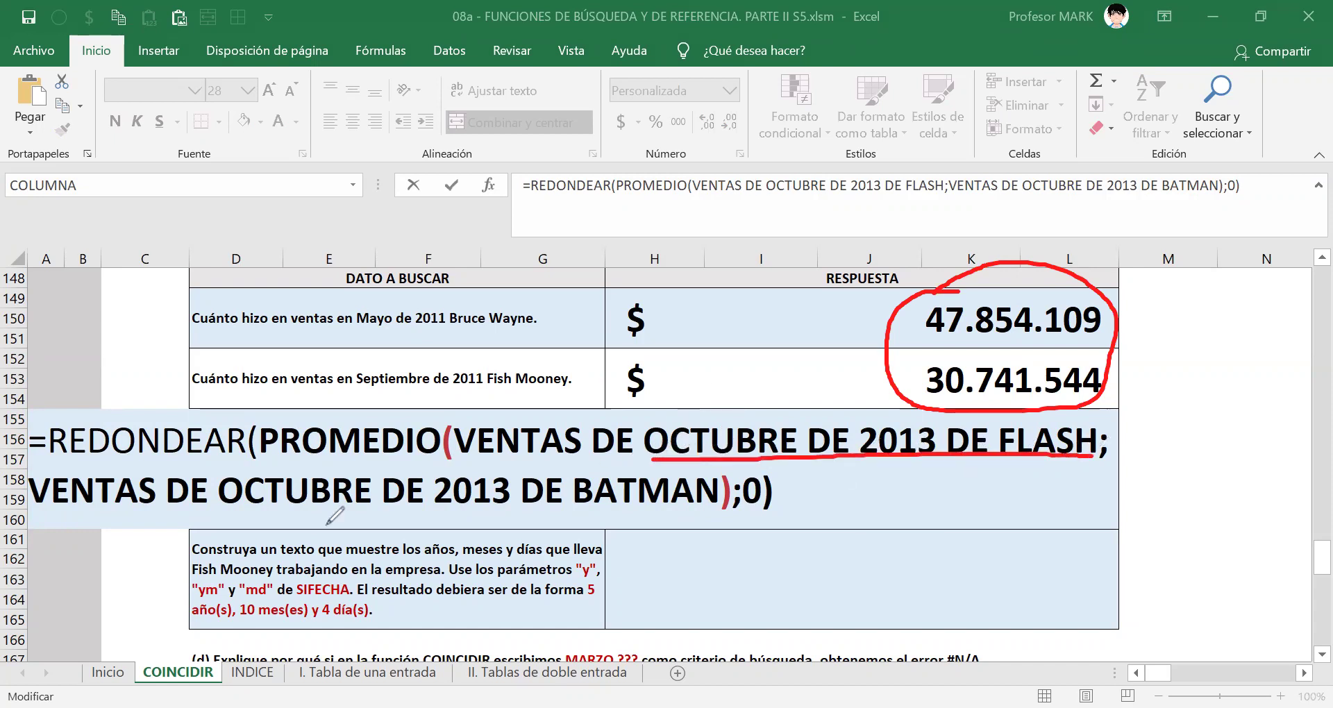
{"action": "left_click_drag", "start_coordinate": [63, 514], "coordinate": [702, 514]}
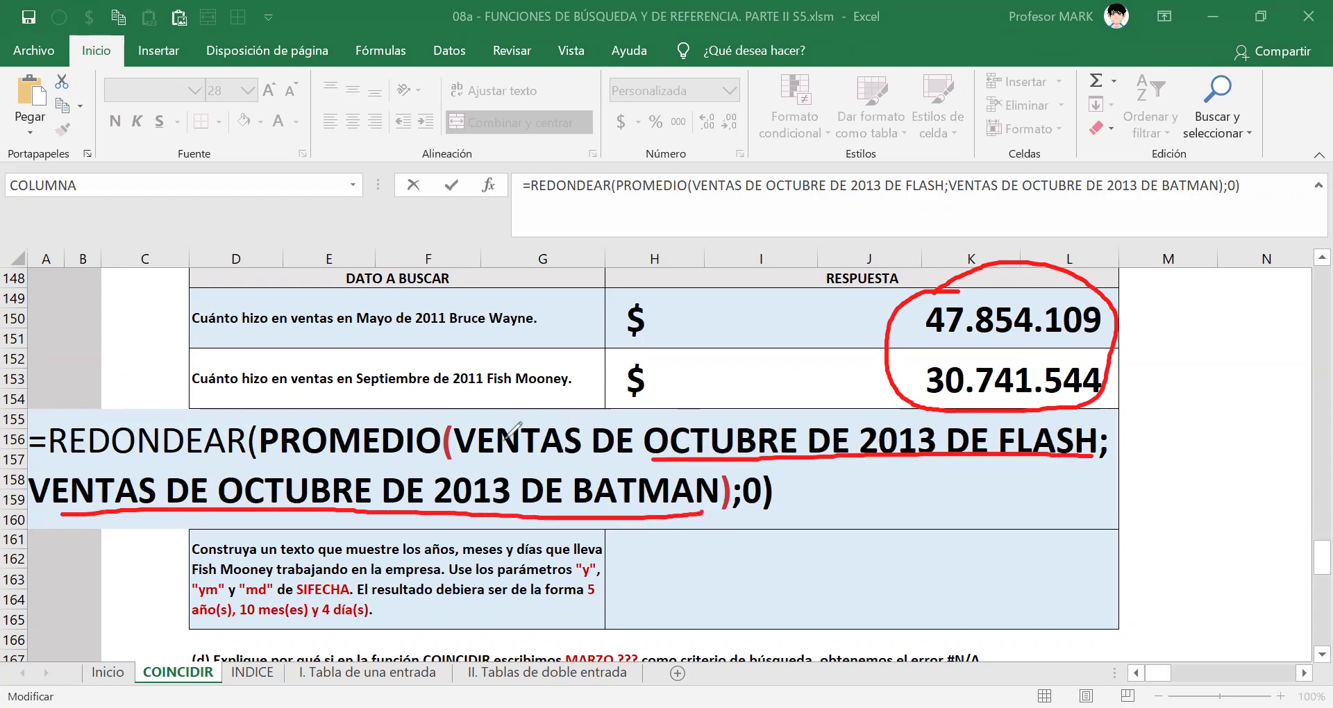
{"action": "mouse_move", "coordinate": [502, 424]}
{"action": "left_mouse_down"}
{"action": "mouse_move", "coordinate": [545, 401]}
{"action": "mouse_move", "coordinate": [556, 418]}
{"action": "left_mouse_up"}
{"action": "mouse_move", "coordinate": [440, 505]}
{"action": "left_mouse_down"}
{"action": "mouse_move", "coordinate": [489, 479]}
{"action": "mouse_move", "coordinate": [519, 510]}
{"action": "left_mouse_up"}
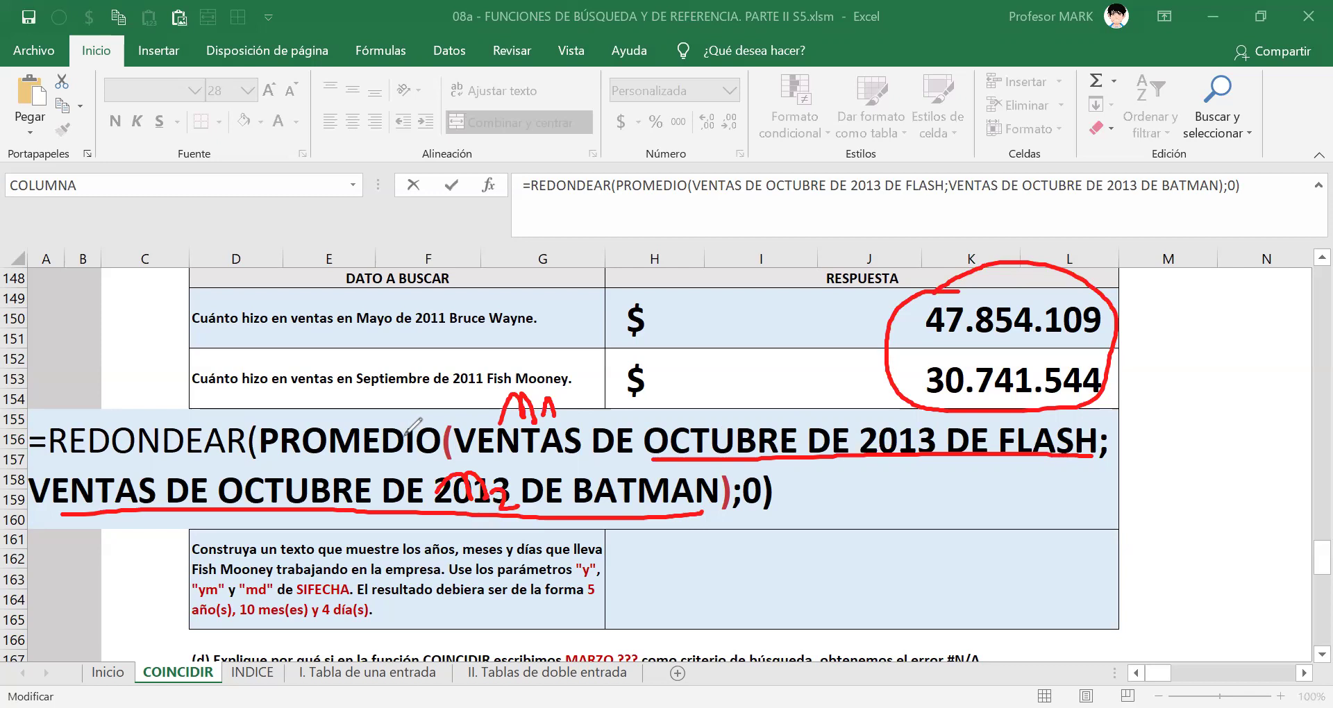
{"action": "mouse_move", "coordinate": [269, 454]}
{"action": "left_mouse_down"}
{"action": "mouse_move", "coordinate": [354, 468]}
{"action": "mouse_move", "coordinate": [282, 442]}
{"action": "mouse_move", "coordinate": [299, 477]}
{"action": "left_mouse_up"}
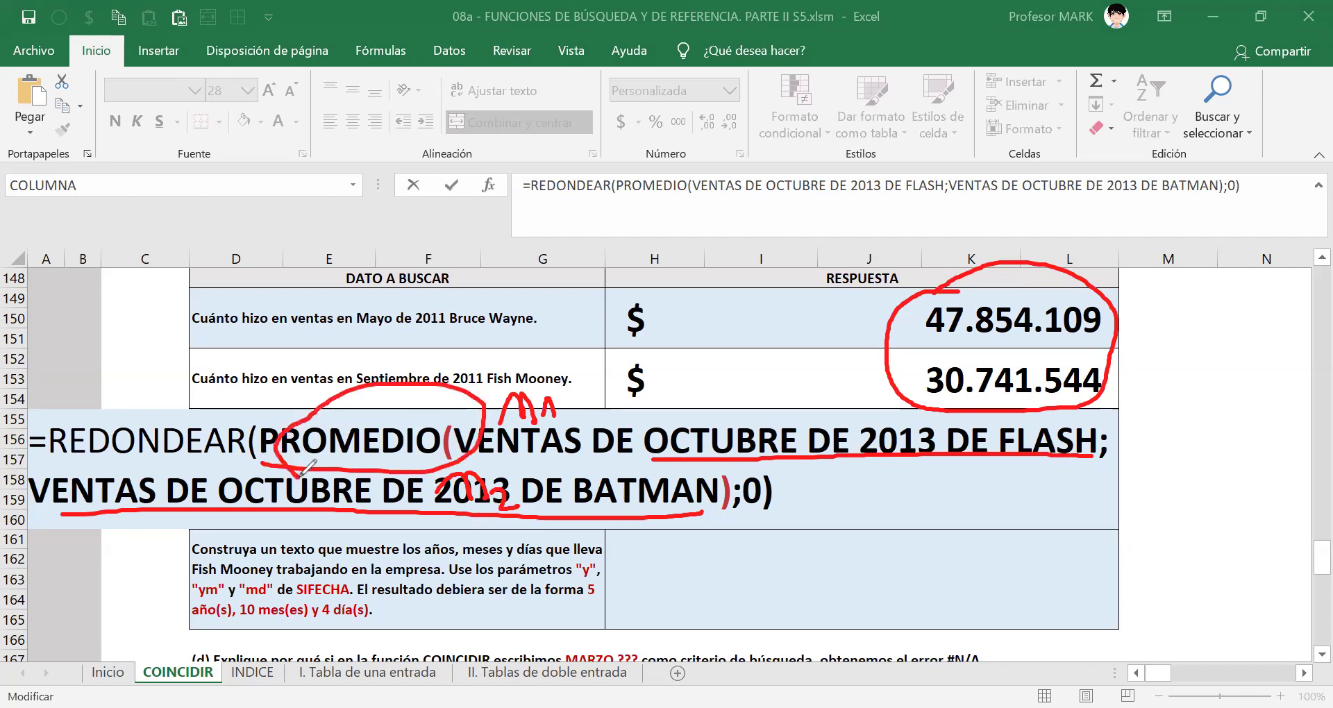
{"action": "mouse_move", "coordinate": [229, 452]}
{"action": "left_mouse_down"}
{"action": "mouse_move", "coordinate": [41, 431]}
{"action": "mouse_move", "coordinate": [69, 462]}
{"action": "left_mouse_up"}
{"action": "mouse_move", "coordinate": [699, 505]}
{"action": "left_mouse_down"}
{"action": "mouse_move", "coordinate": [703, 524]}
{"action": "mouse_move", "coordinate": [783, 479]}
{"action": "mouse_move", "coordinate": [656, 517]}
{"action": "left_mouse_up"}
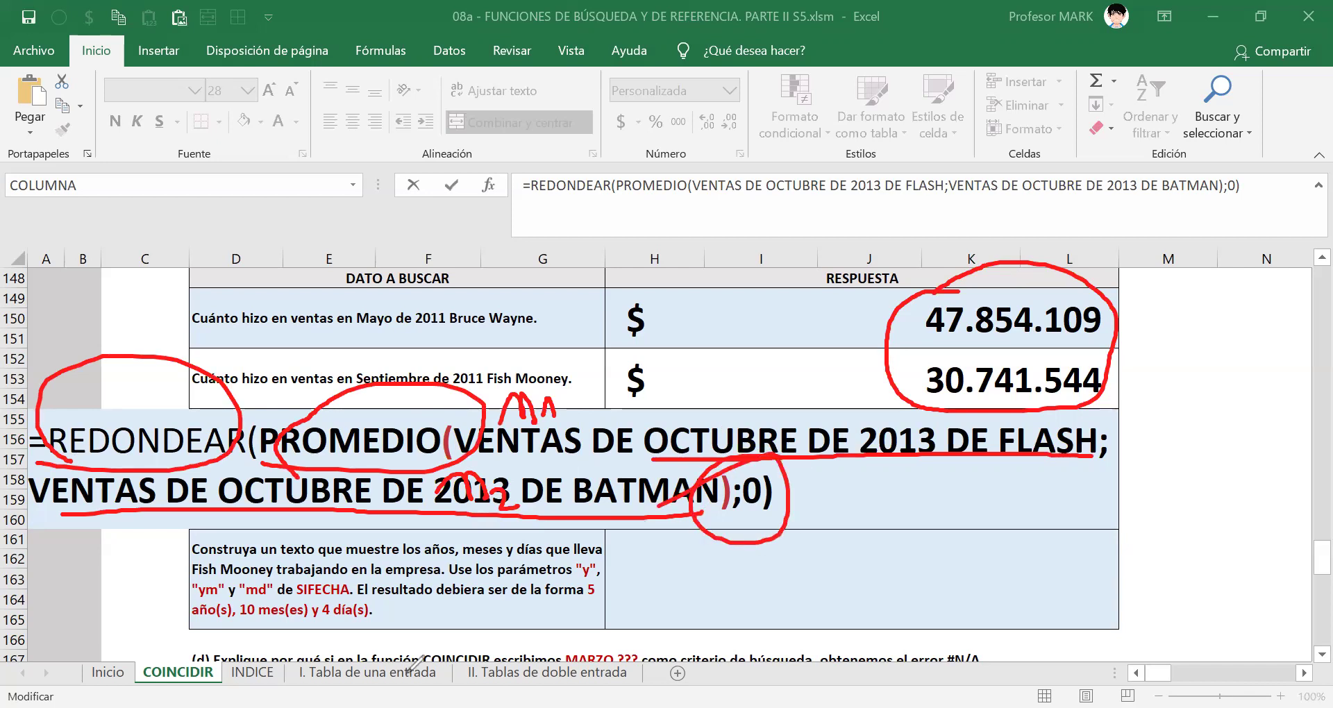
{"action": "key", "text": "e"}
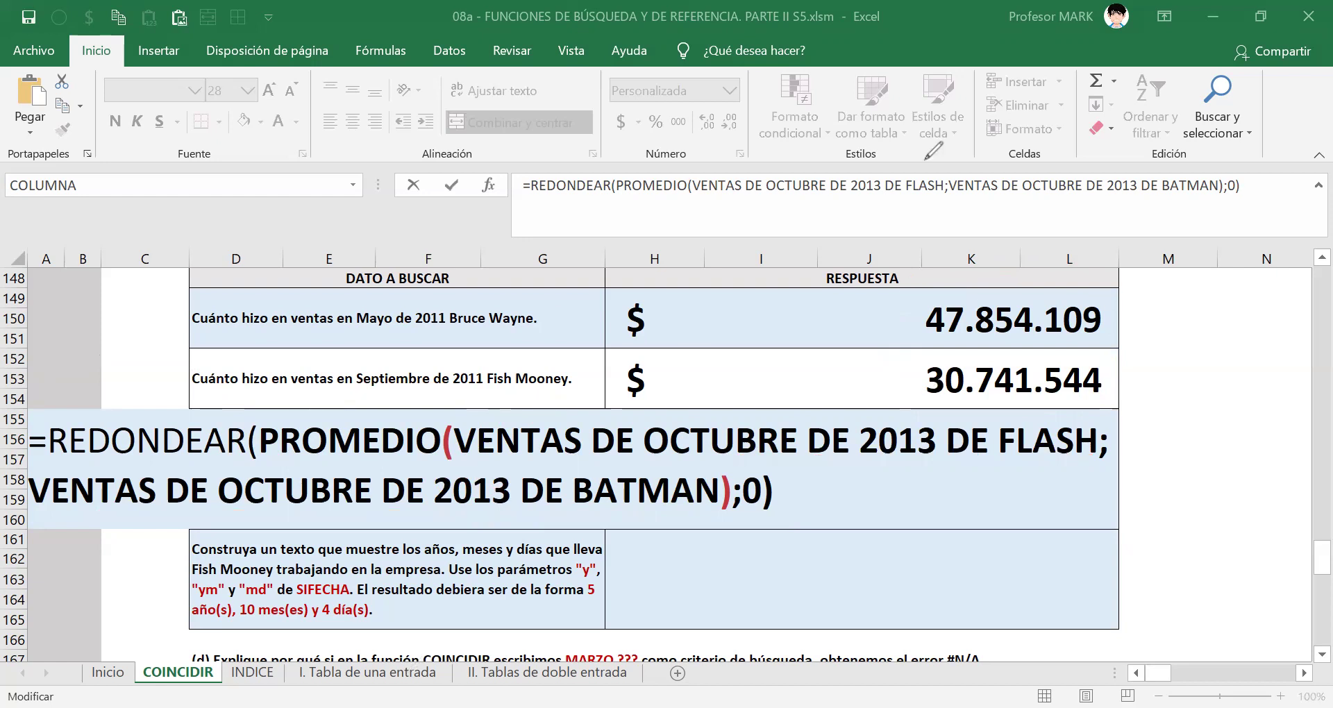
{"action": "key", "text": "Escape"}
- Discard the draft REDONDEAR and PROMEDIO formula in H155
{"action": "left_click_drag", "start_coordinate": [550, 455], "coordinate": [1092, 447]}
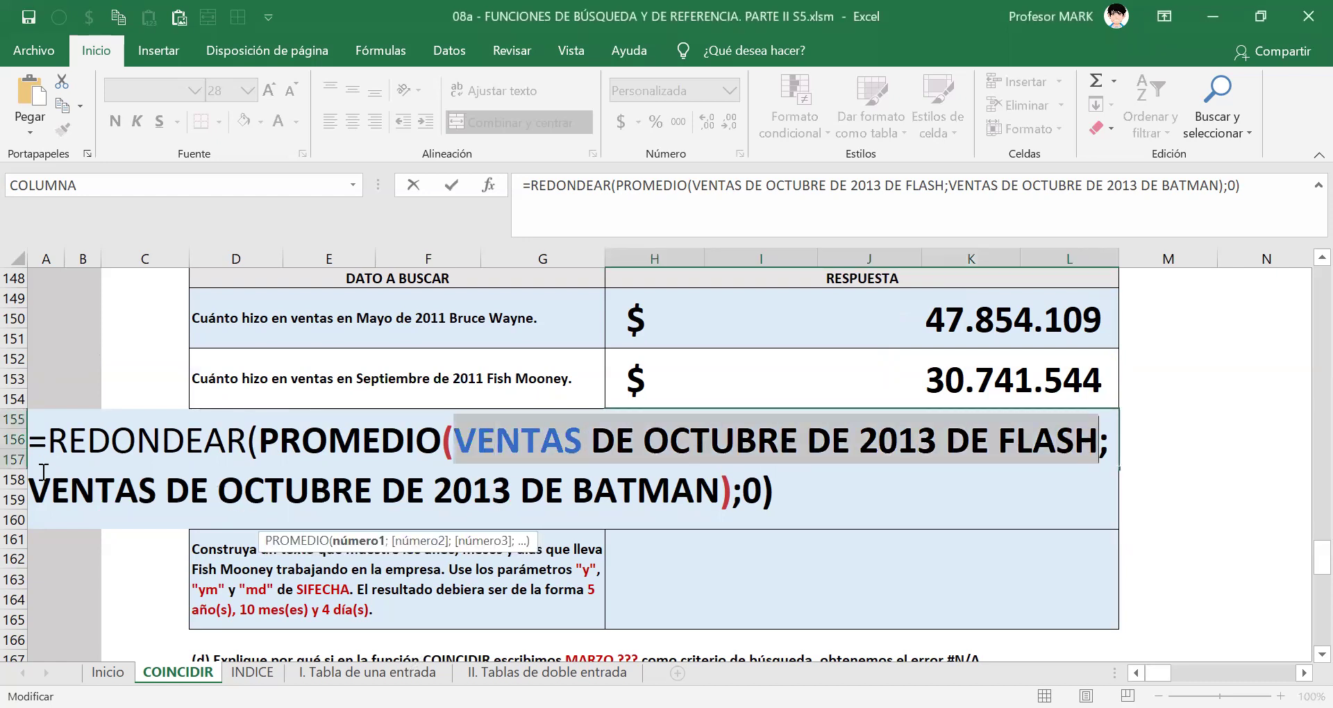
{"action": "left_click_drag", "start_coordinate": [16, 480], "coordinate": [16, 518]}
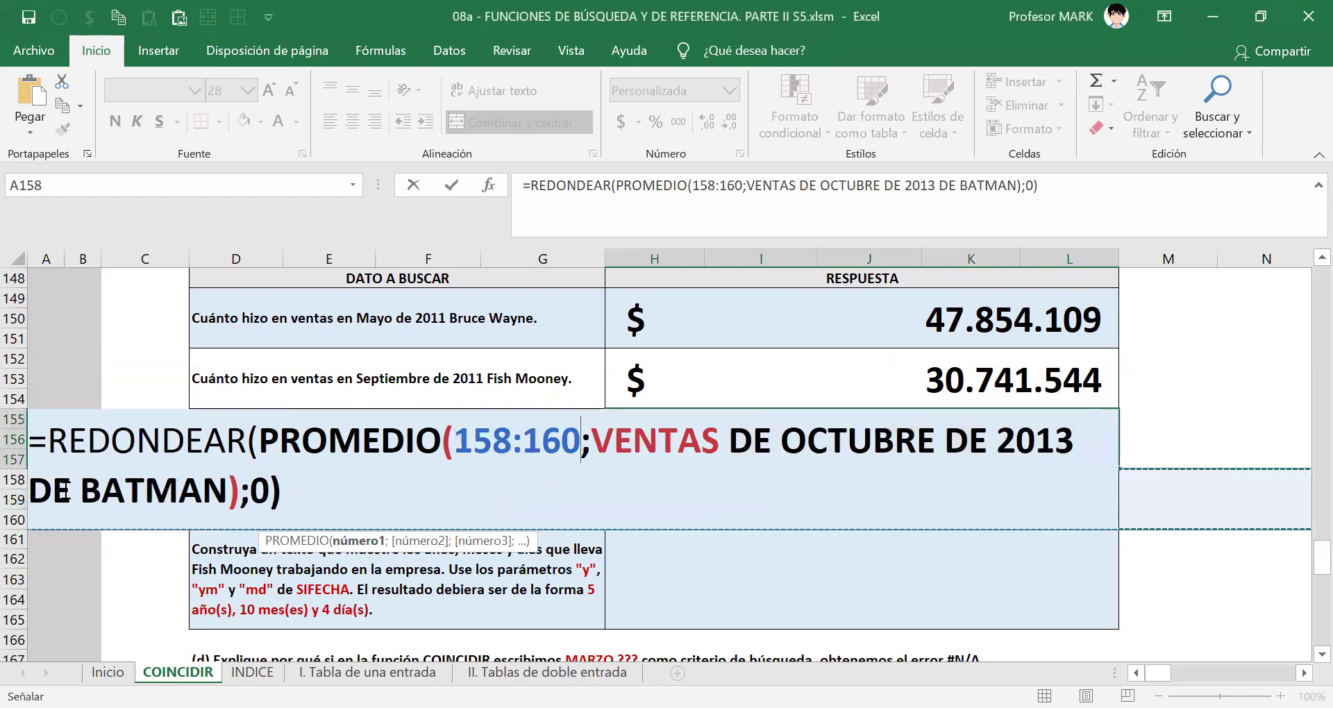
{"action": "key", "text": "Escape"}
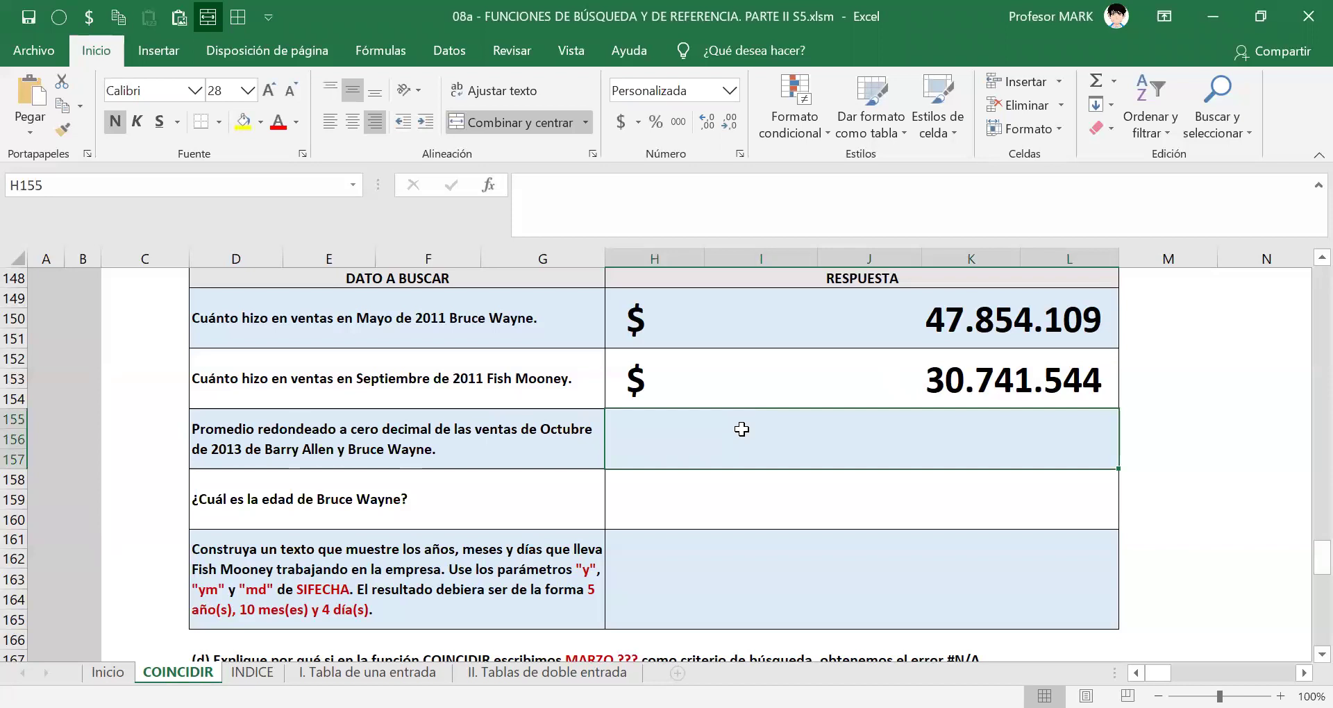
- Enter a label in N155 consisting of OCTUBRE 2013 followed by the first vendor's full name in capitals
{"action": "scroll", "coordinate": [1304, 672], "scroll_direction": "right", "scroll_amount": 4}
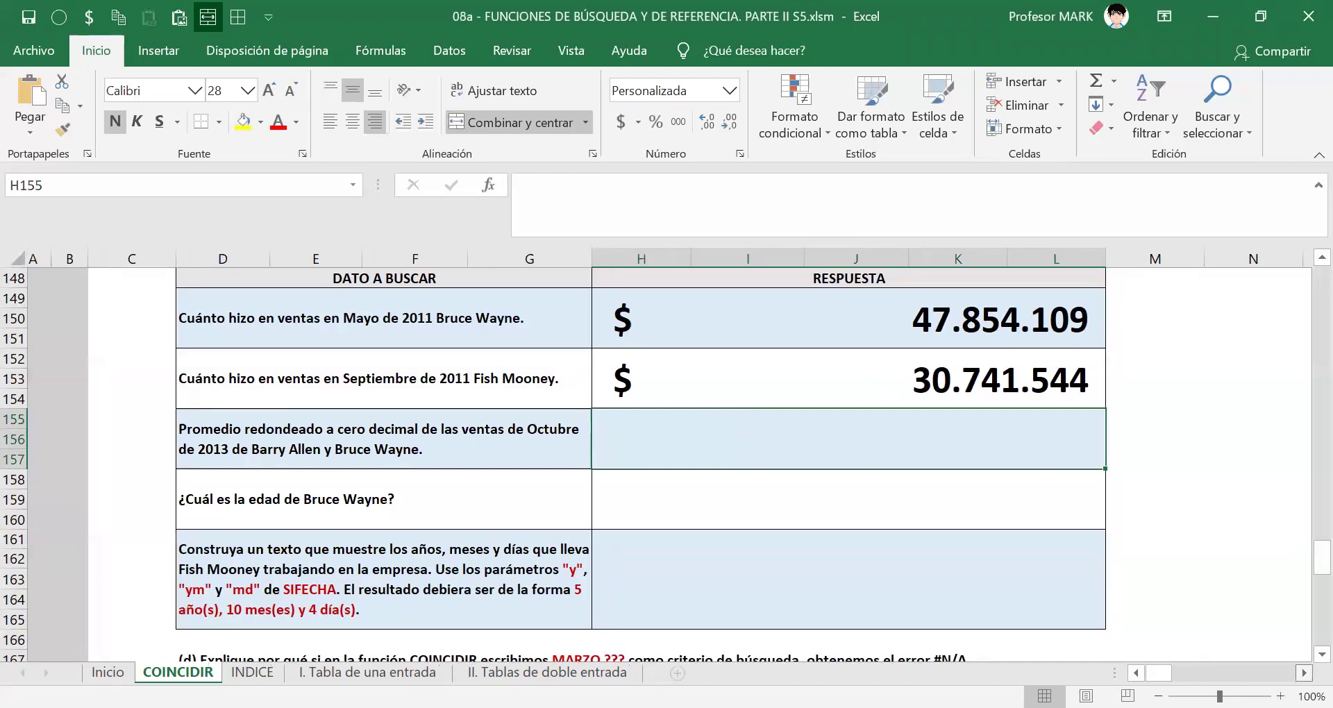
{"action": "left_click", "coordinate": [1302, 672]}
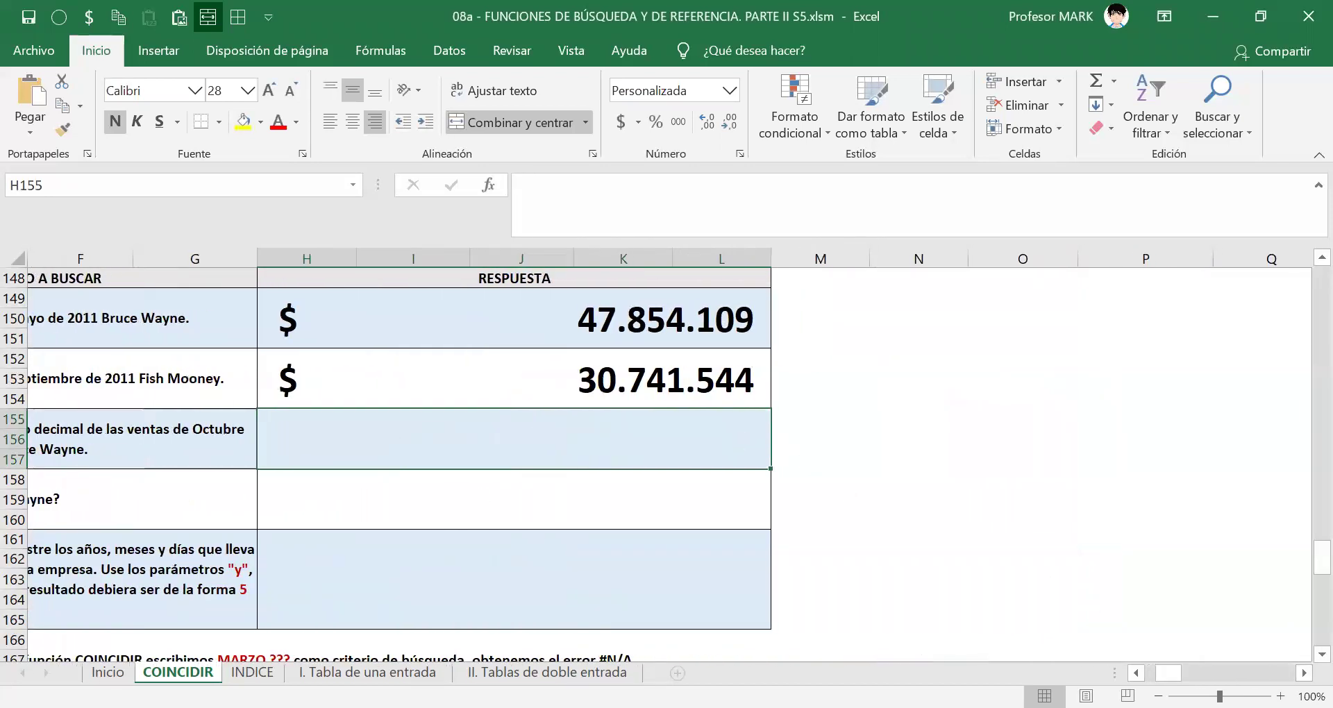
{"action": "scroll", "coordinate": [521, 479], "scroll_direction": "left", "scroll_amount": 2}
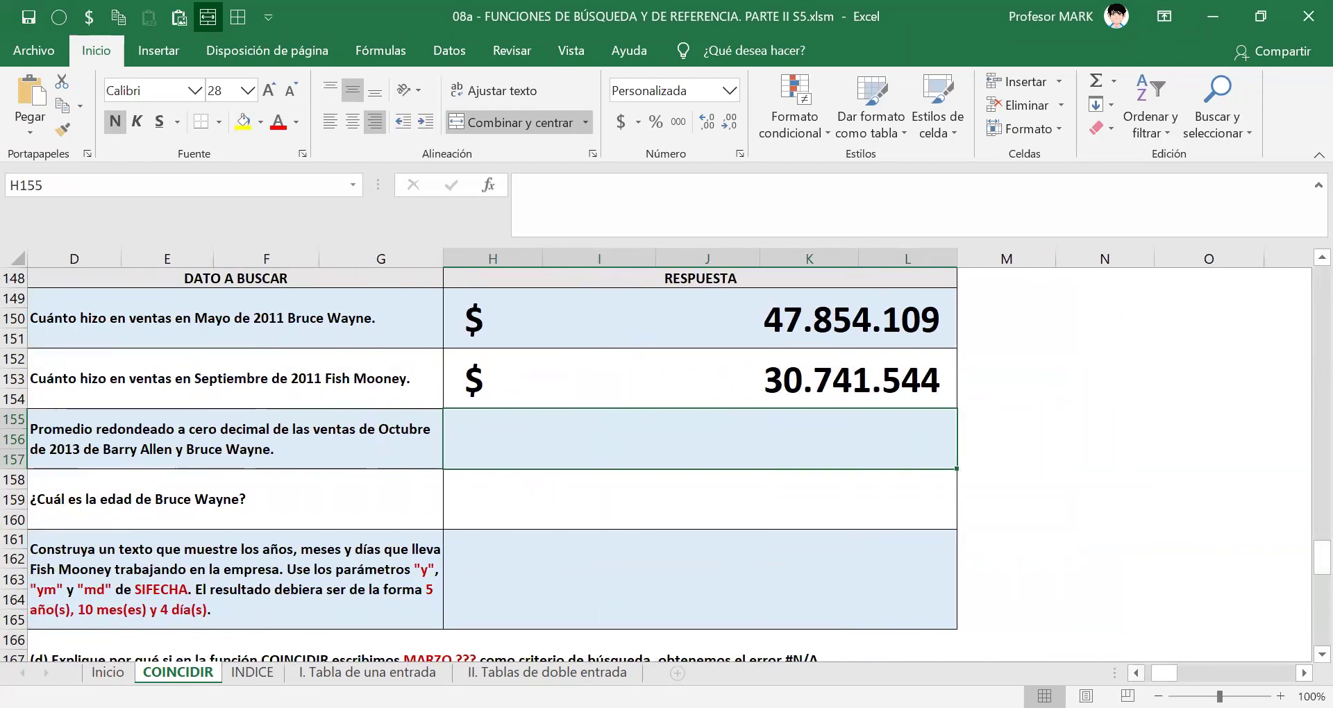
{"action": "scroll", "coordinate": [566, 491], "scroll_direction": "left", "scroll_amount": 2}
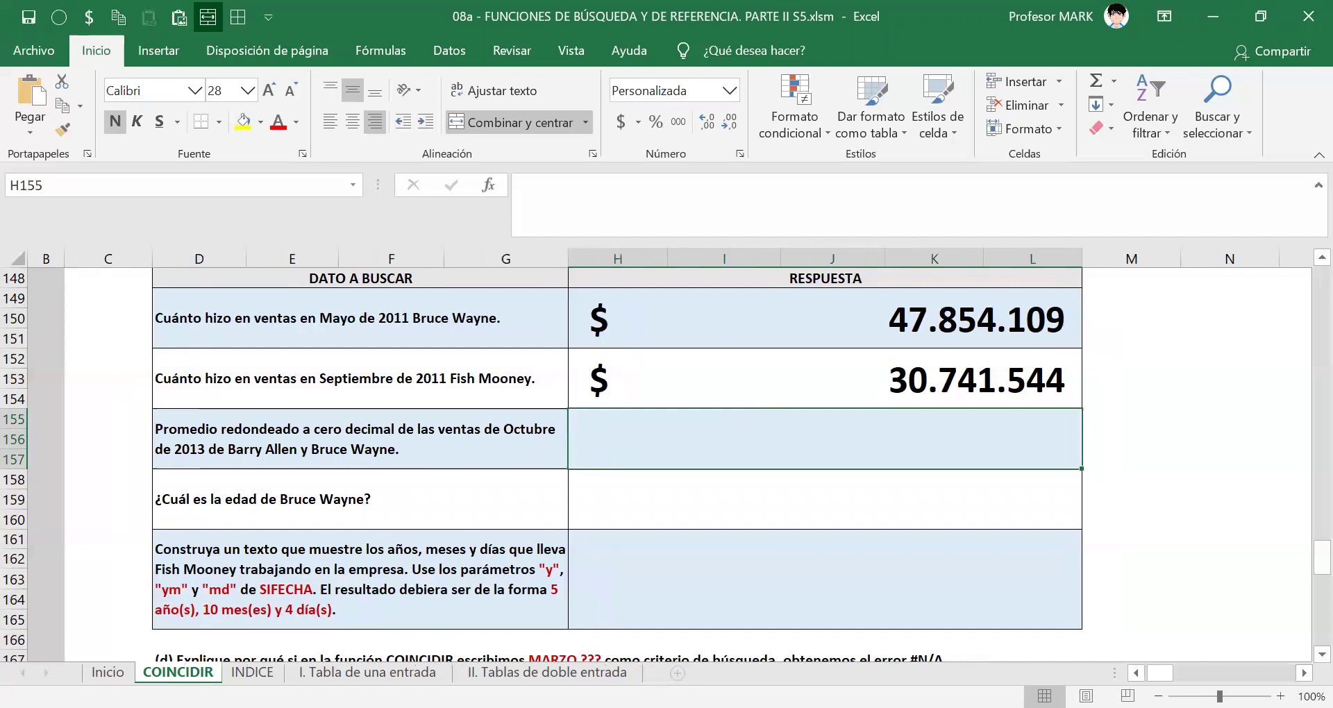
{"action": "scroll", "coordinate": [930, 430], "scroll_direction": "right", "scroll_amount": 3}
{"action": "left_click", "coordinate": [1012, 419]}
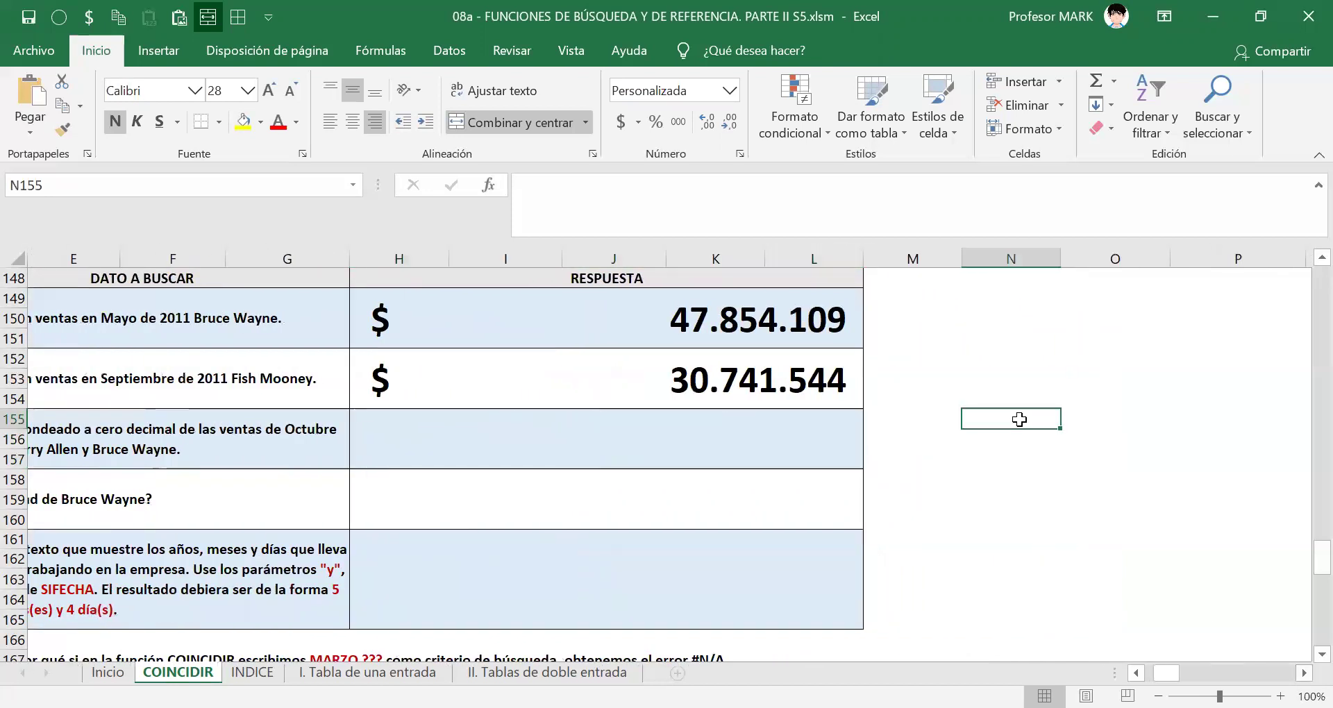
{"action": "type", "text": "OCTU"}
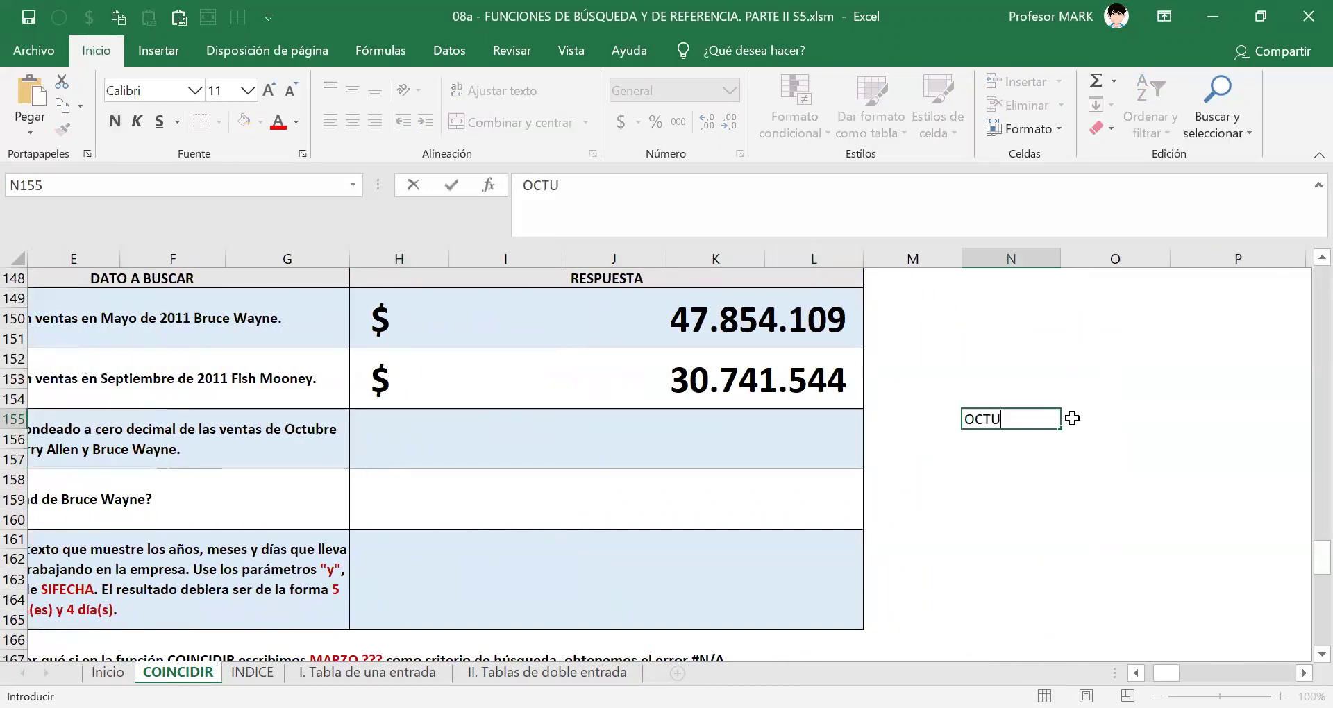
{"action": "type", "text": "BRE 2013"}
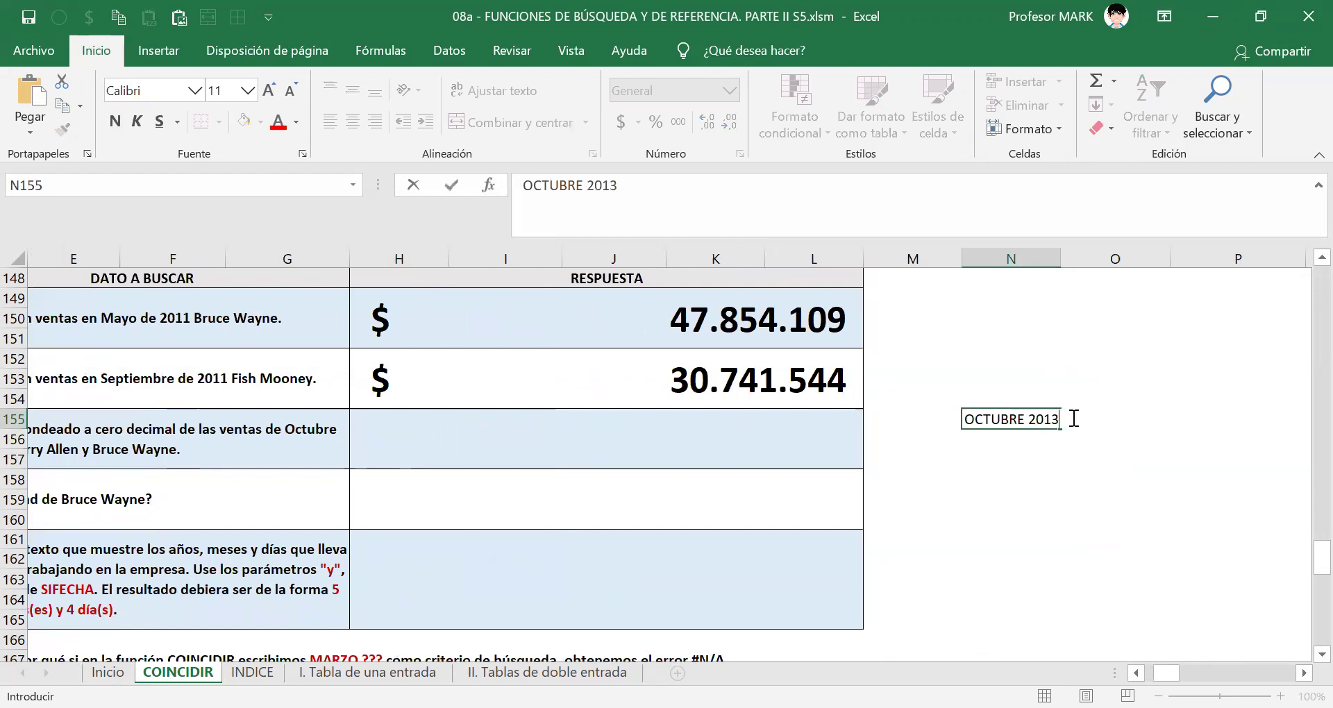
{"action": "type", "text": " BARRY ALLEN"}
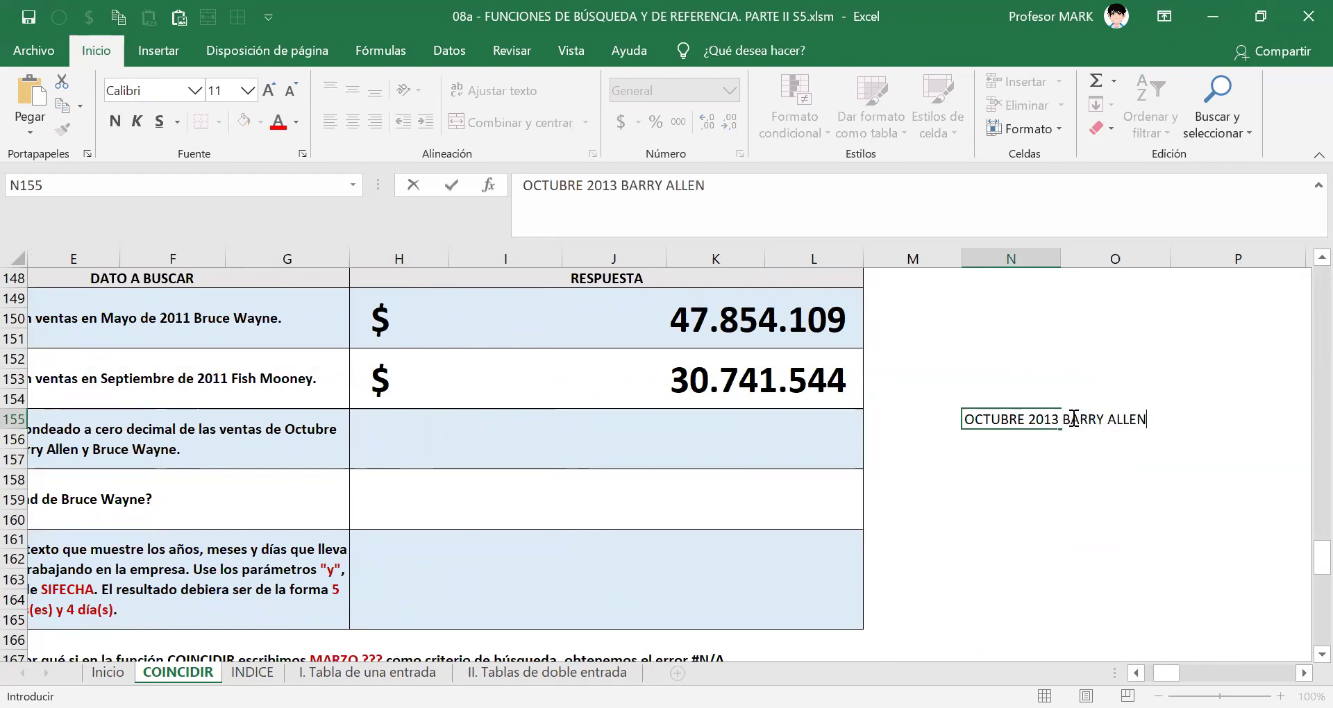
{"action": "key", "text": "Return"}
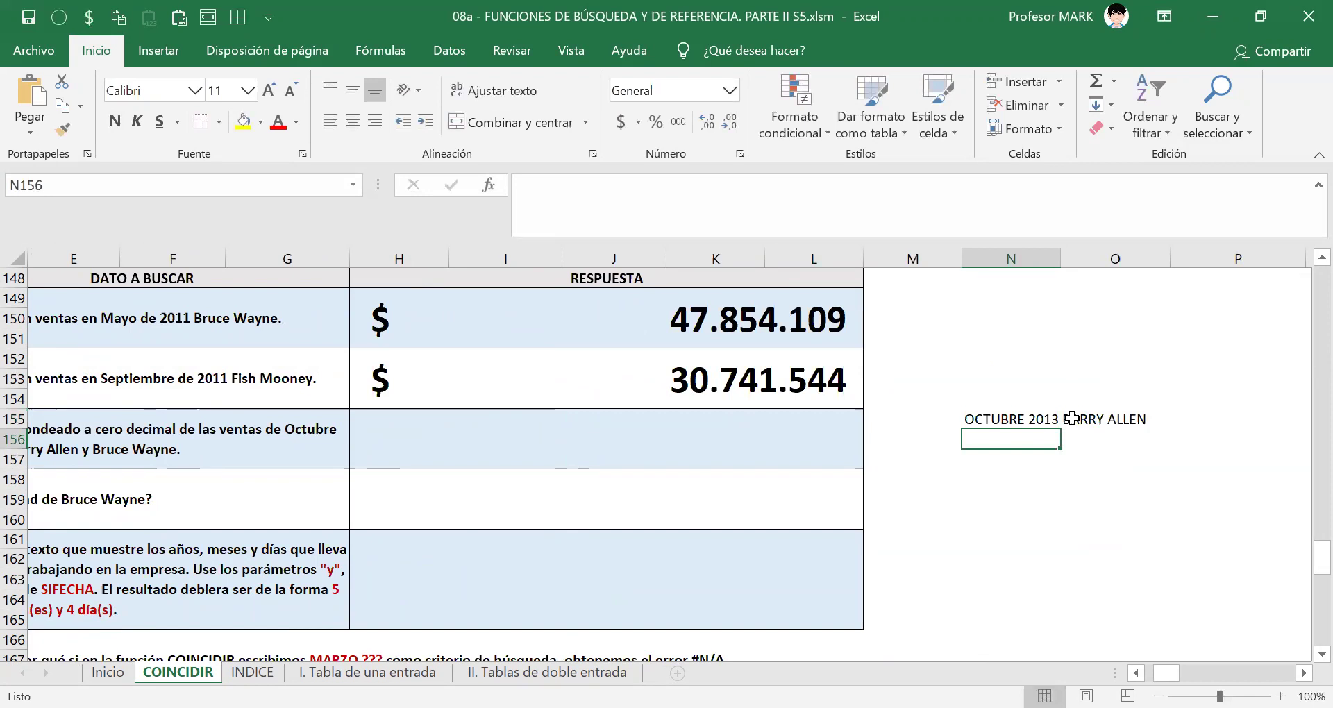
- Enter a matching label in N156 with OCTUBRE 2013 followed by the second vendor's full name in capitals
{"action": "type", "text": "OCT"}
{"action": "key", "text": "F2"}
{"action": "key", "text": "BackSpace"}
{"action": "key", "text": "BackSpace"}
{"action": "key", "text": "BackSpace"}
{"action": "key", "text": "BackSpace"}
{"action": "key", "text": "BackSpace"}
{"action": "key", "text": "BackSpace"}
{"action": "key", "text": "BackSpace"}
{"action": "key", "text": "BackSpace"}
{"action": "key", "text": "BackSpace"}
{"action": "key", "text": "BackSpace"}
{"action": "key", "text": "BackSpace"}
{"action": "type", "text": "BRUCE WAYNE"}
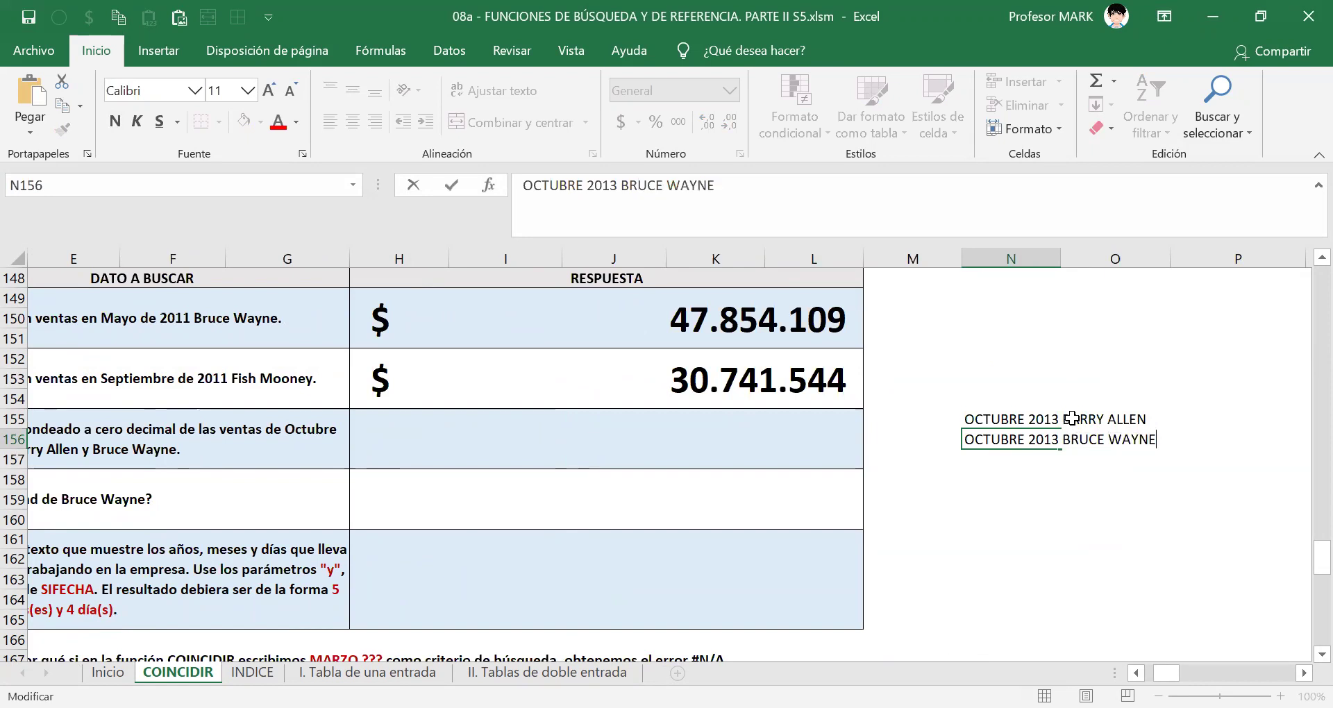
{"action": "key", "text": "Return"}
{"action": "key", "text": "Up"}
{"action": "key", "text": "Up"}
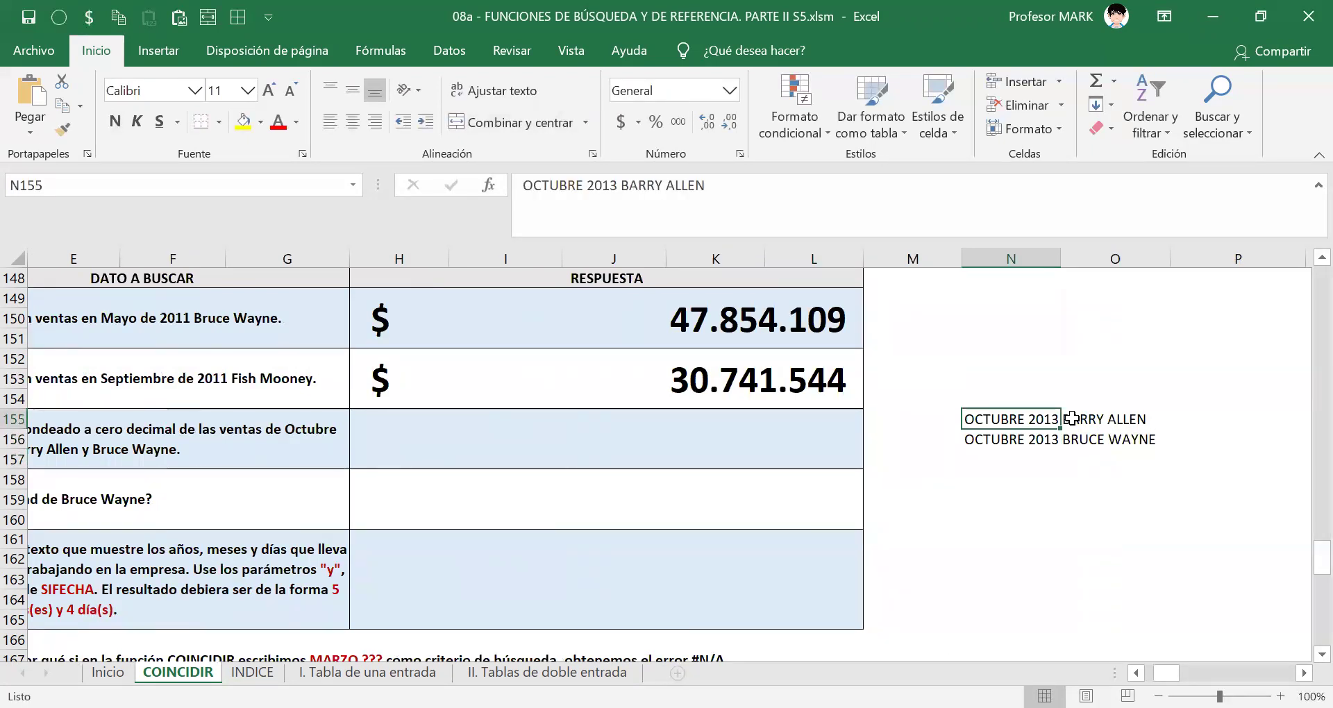
- Autofit the width of column N to the longer vendor label in N156
{"action": "key", "text": "Down"}
{"action": "key", "text": "alt+h"}
{"action": "key", "text": "o"}
{"action": "key", "text": "i"}
{"action": "key", "text": "Up"}
{"action": "key", "text": "Right"}
{"action": "key", "text": "Right"}
{"action": "key", "text": "Left"}
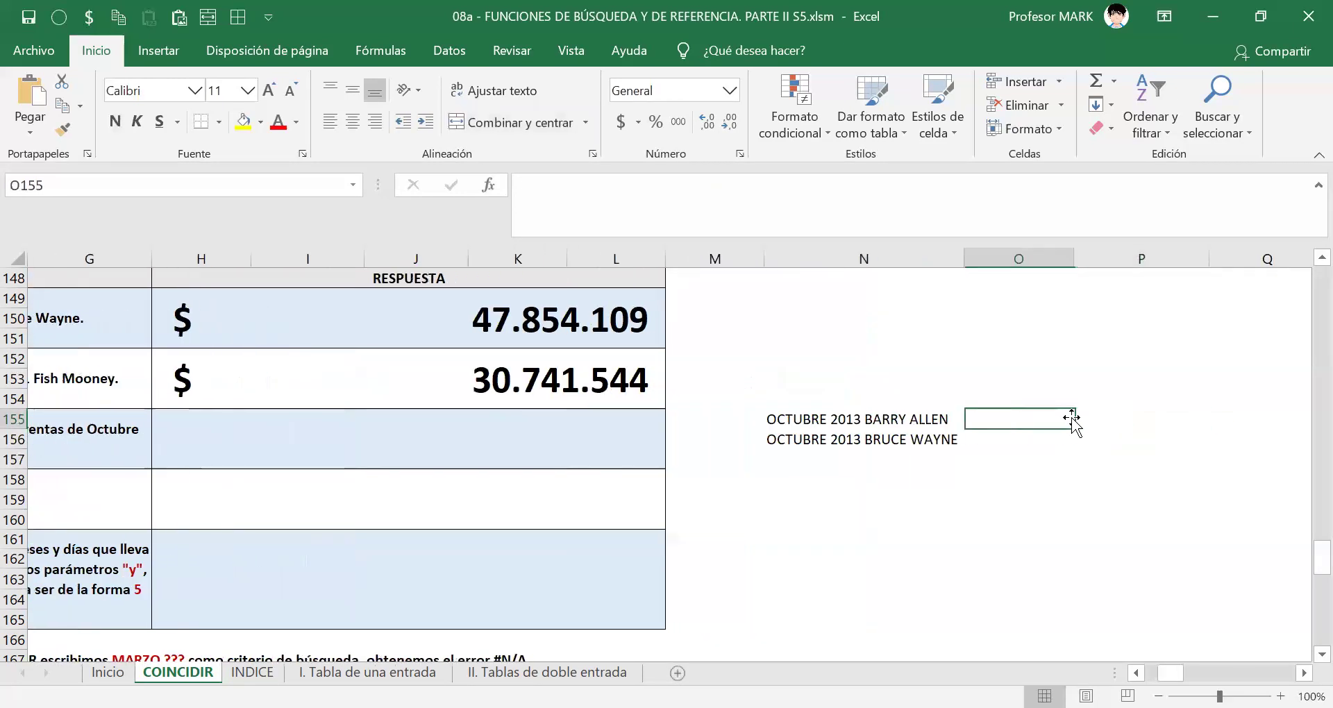
- Apply all borders to the helper table N155:O156
{"action": "key", "text": "Left"}
{"action": "key", "text": "shift+Right"}
{"action": "key", "text": "shift+Down"}
{"action": "key", "text": "alt+h"}
{"action": "key", "text": "b"}
{"action": "key", "text": "a"}
{"action": "key", "text": "shift+Left"}
{"action": "key", "text": "shift+Up"}
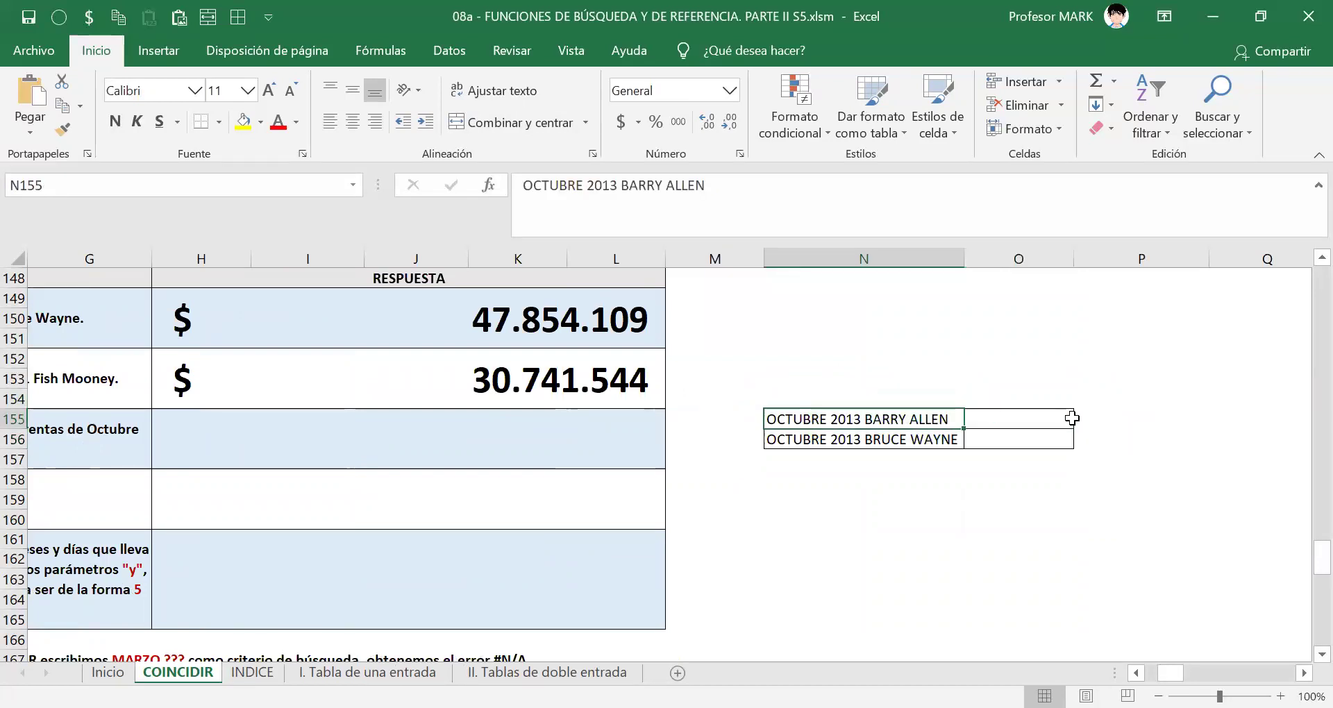
- Enter the trial sales values 12000000 in O155 and 15000000 in O156
{"action": "key", "text": "Right"}
{"action": "left_click", "coordinate": [1073, 417]}
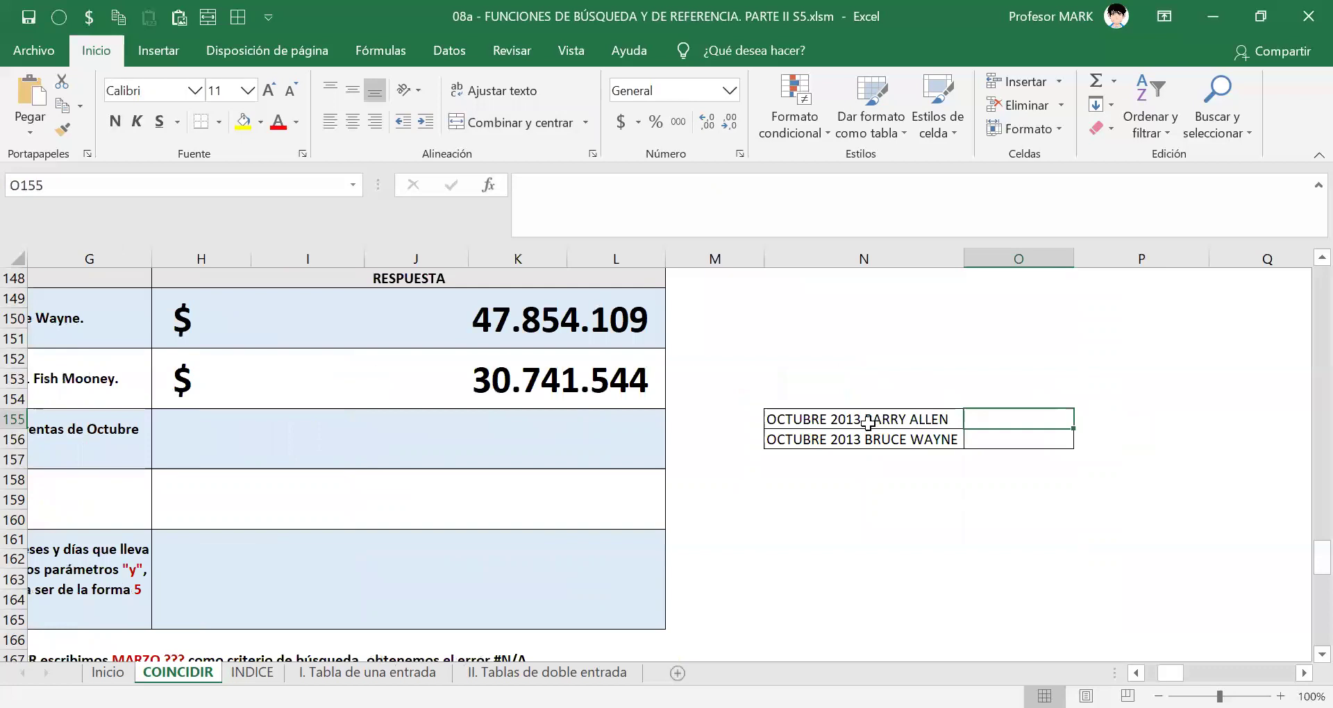
{"action": "left_click", "coordinate": [1014, 440]}
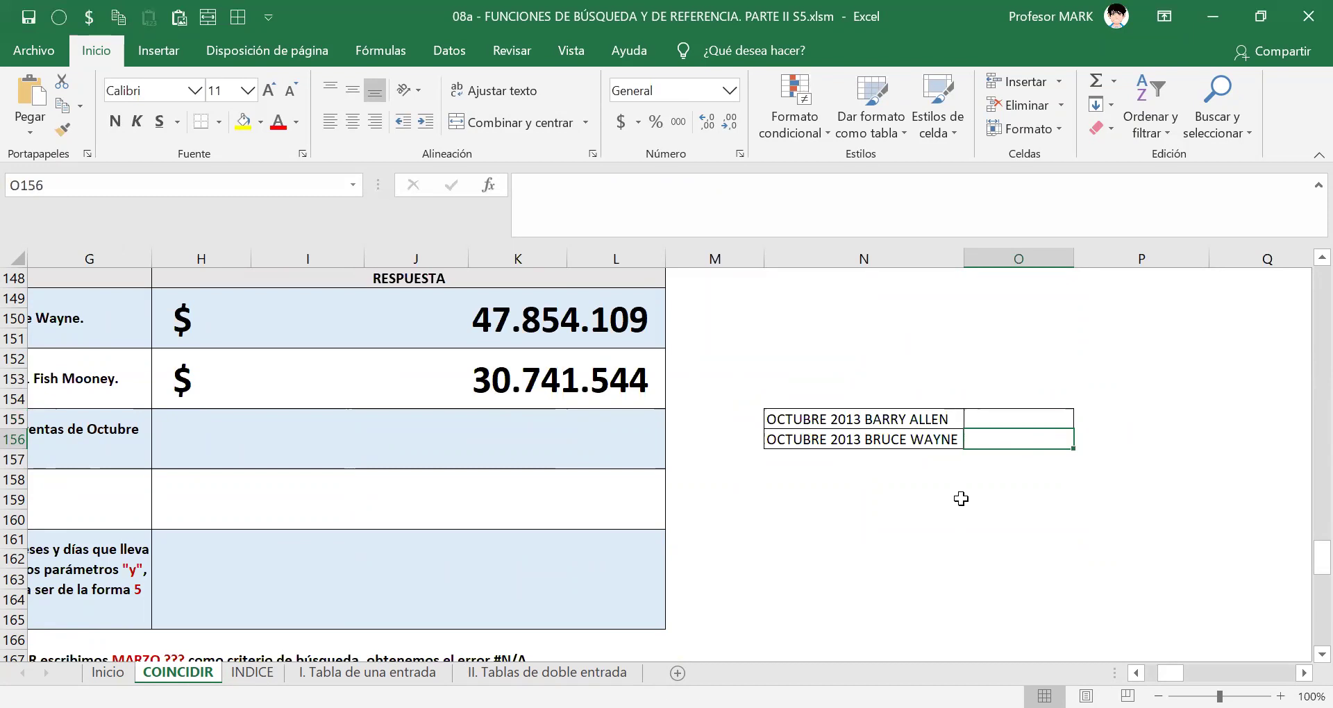
{"action": "left_click_drag", "start_coordinate": [981, 421], "coordinate": [987, 433]}
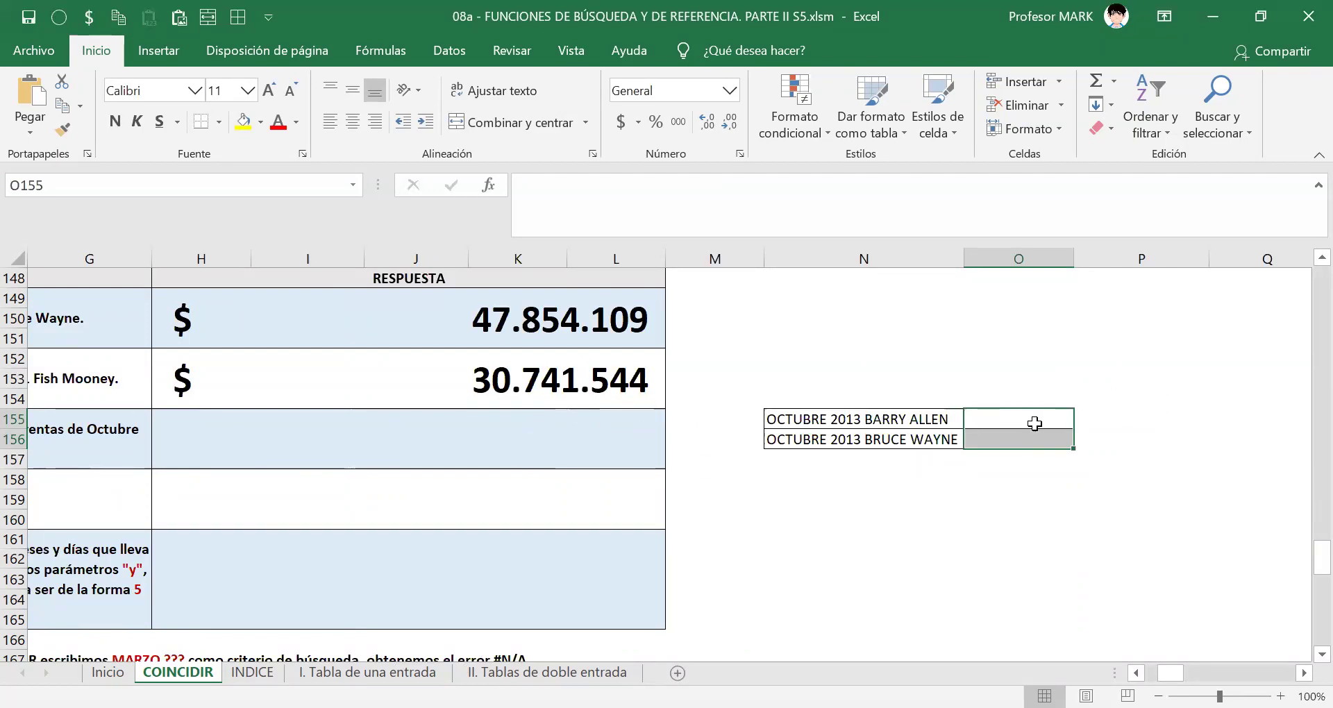
{"action": "key", "text": "Down"}
{"action": "key", "text": "Up"}
{"action": "type", "text": "12000000"}
{"action": "key", "text": "Return"}
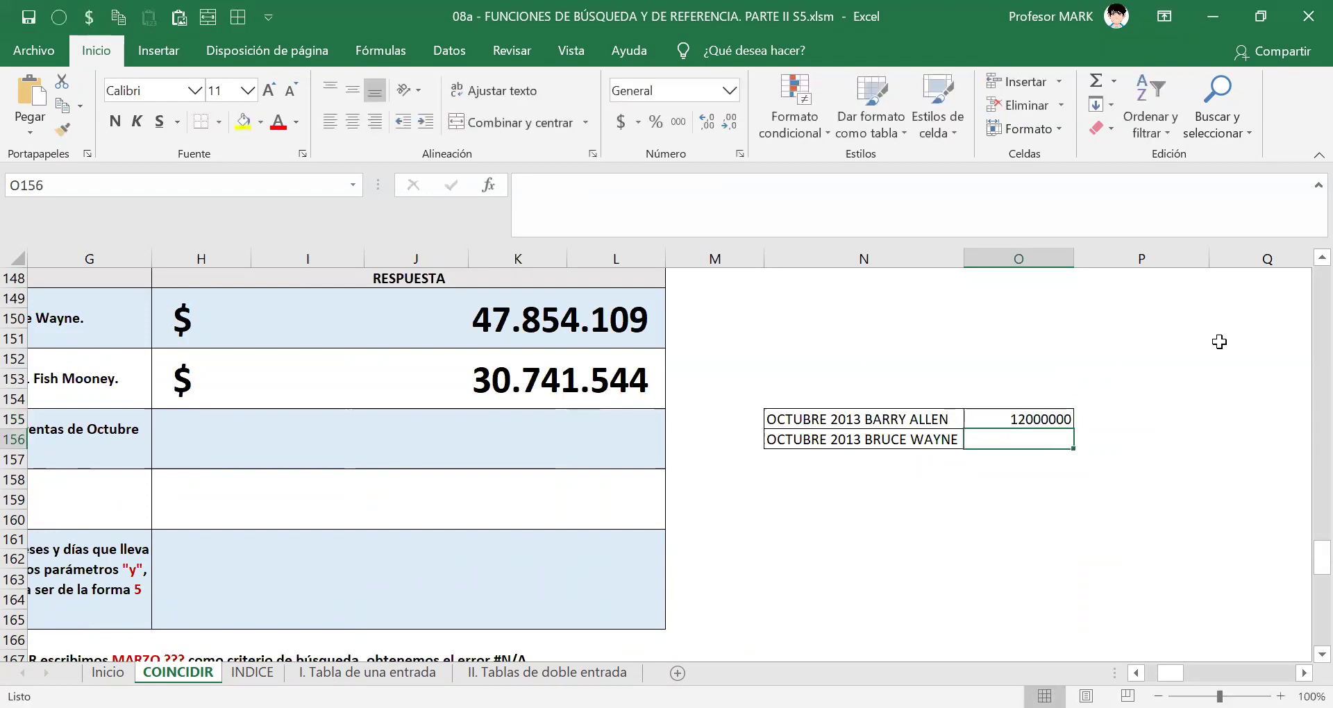
{"action": "type", "text": "15000000"}
{"action": "key", "text": "Return"}
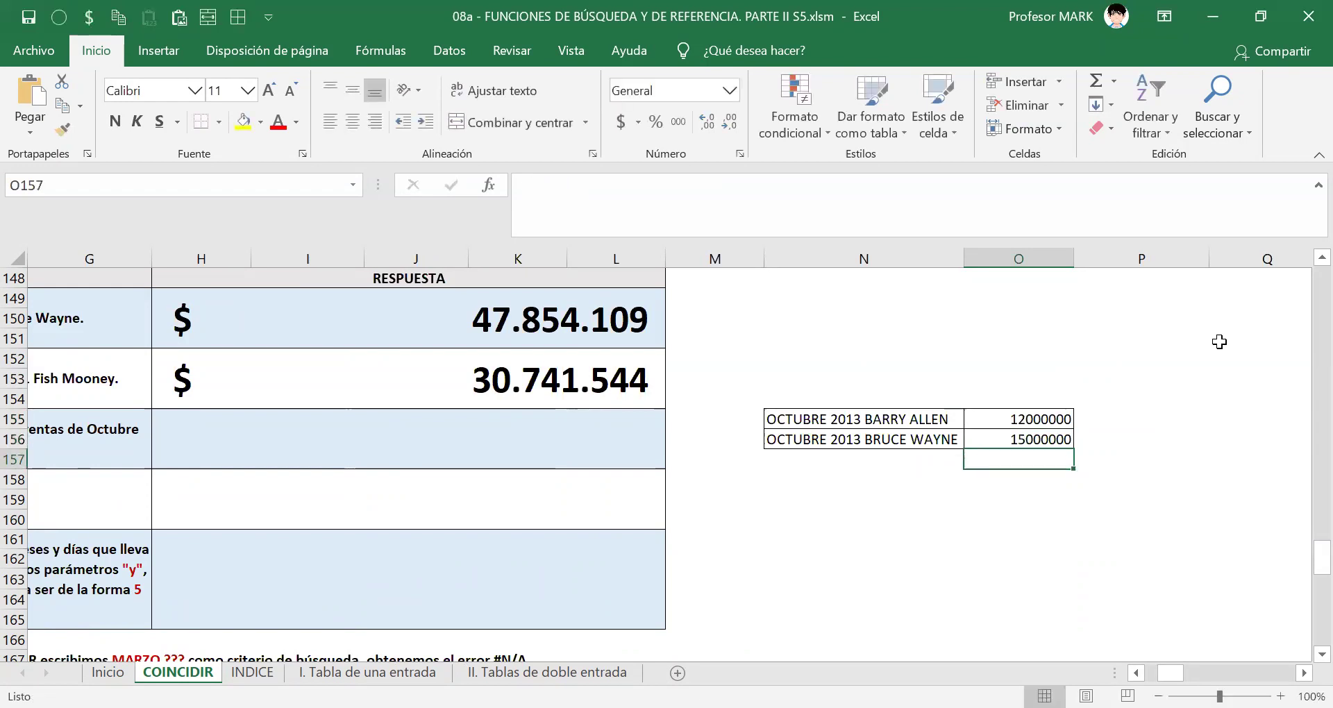
{"action": "key", "text": "Up"}
{"action": "key", "text": "Up"}
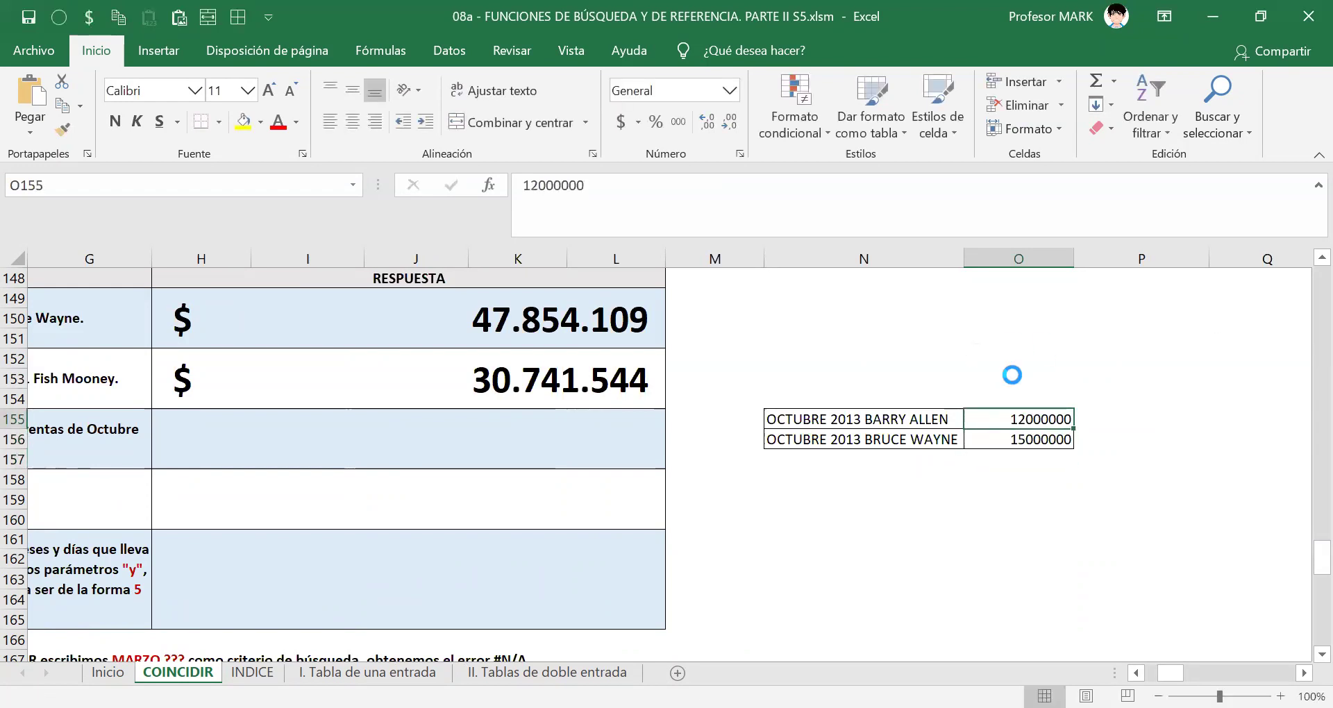
{"action": "left_click_drag", "start_coordinate": [1029, 418], "coordinate": [1028, 443]}
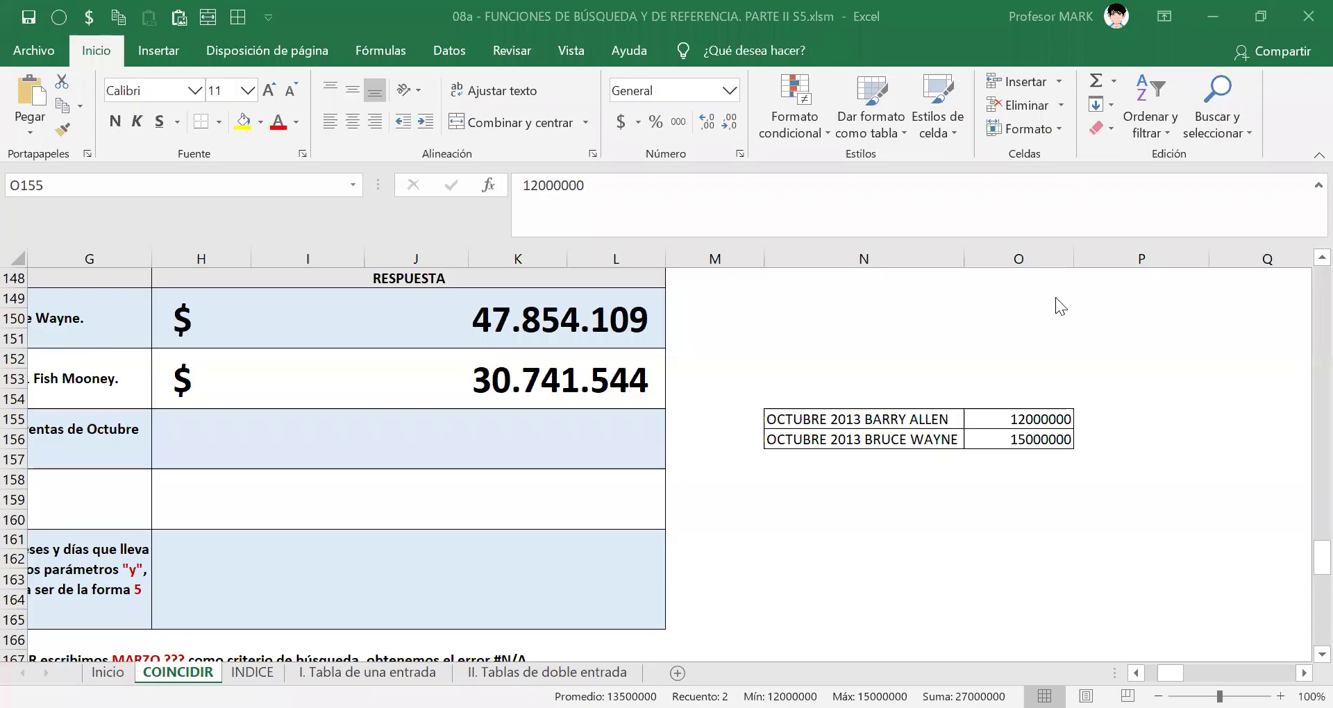
{"action": "left_click_drag", "start_coordinate": [979, 415], "coordinate": [1020, 439]}
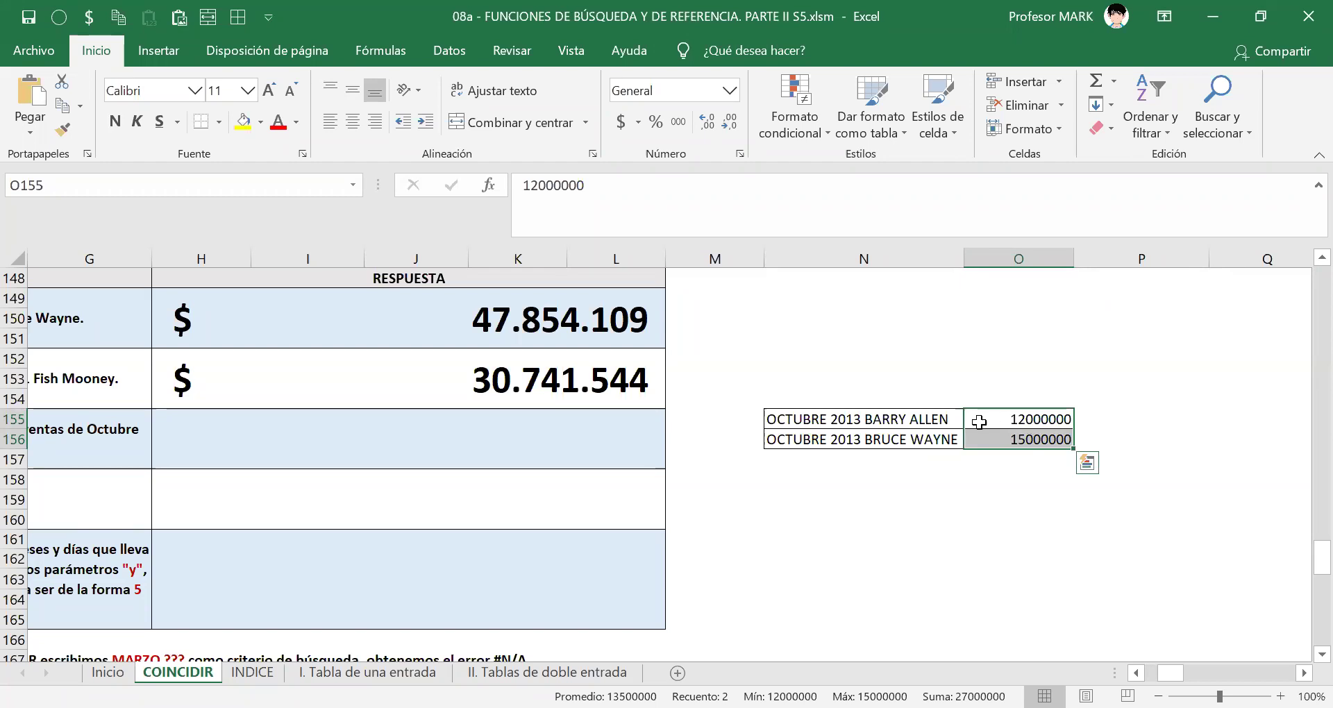
{"action": "left_click_drag", "start_coordinate": [908, 421], "coordinate": [975, 438]}
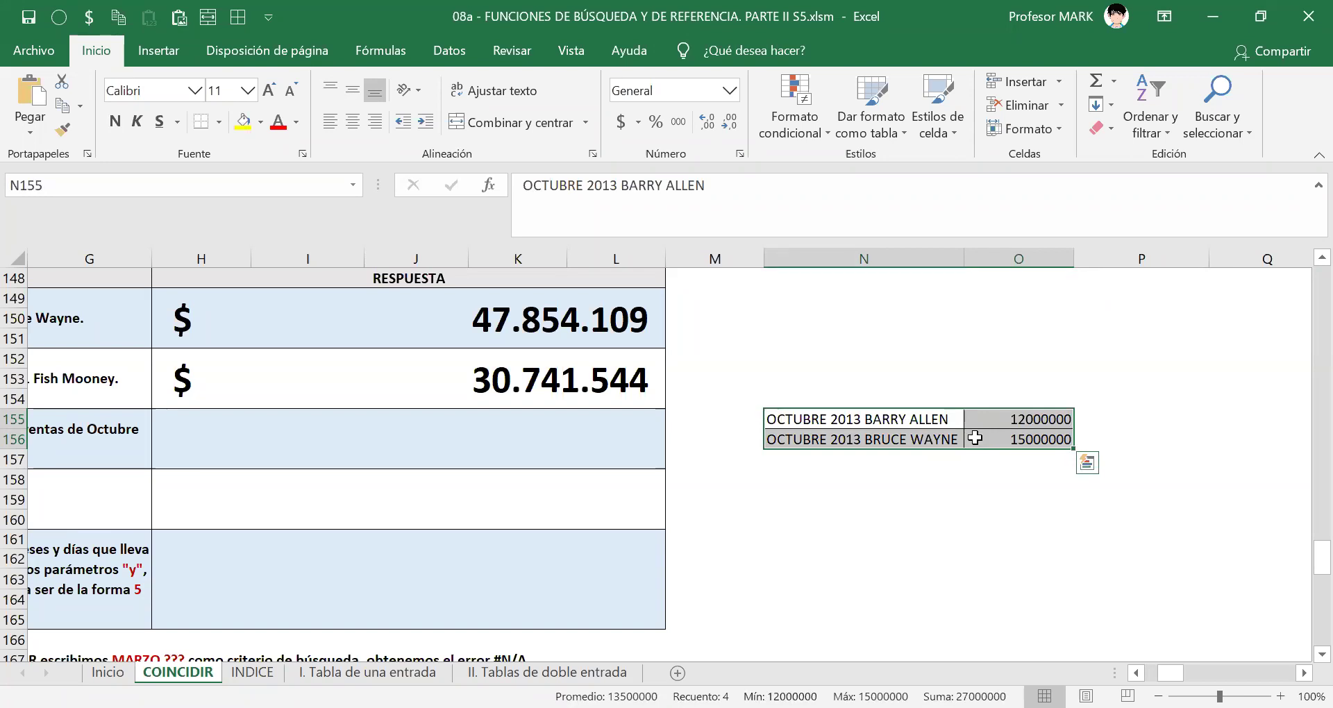
{"action": "left_click", "coordinate": [1021, 420]}
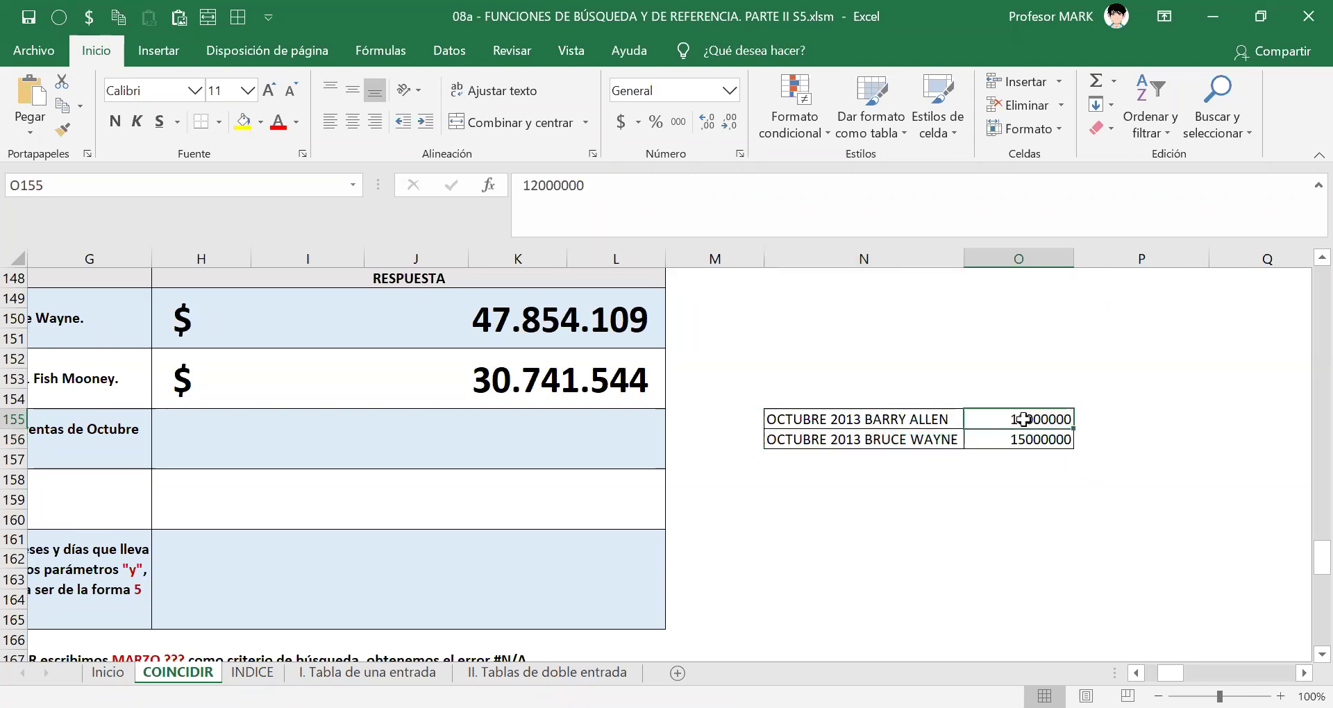
{"action": "left_click", "coordinate": [1034, 439]}
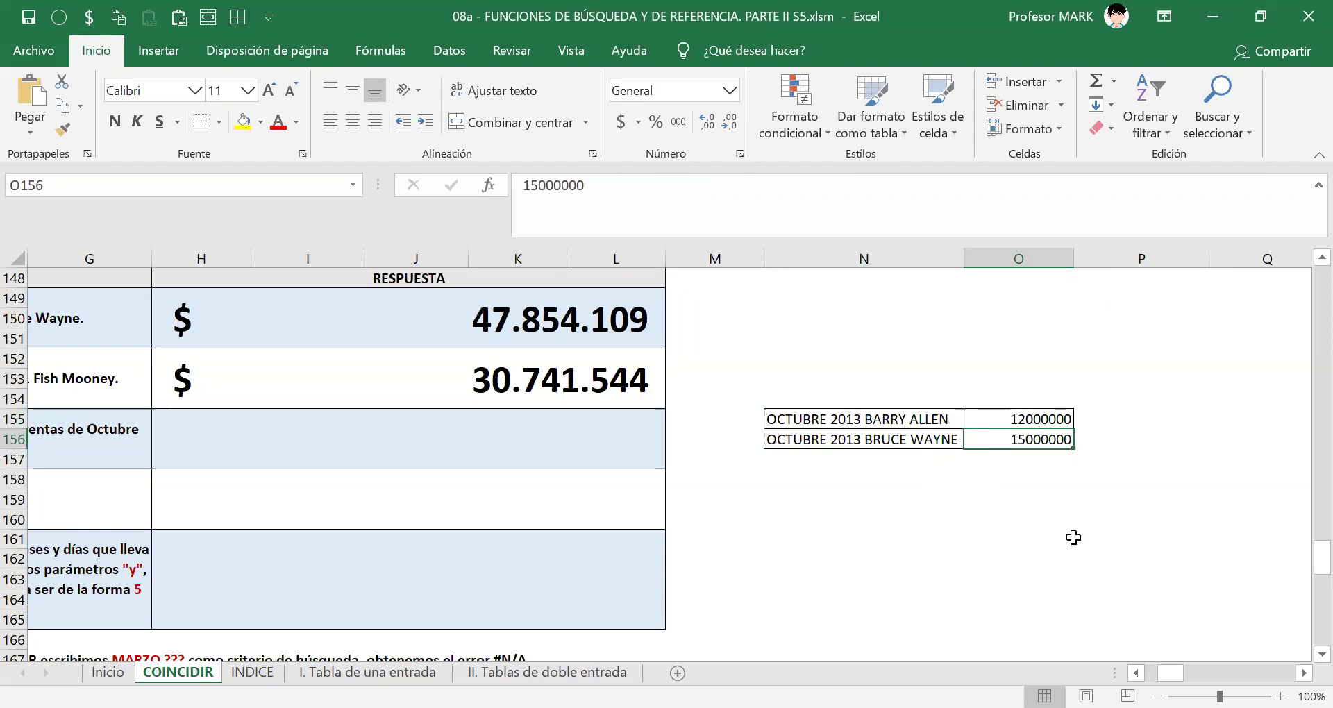
- Enter =REDONDEAR(PROMEDIO(O155:O156);0) in the answer cell H155
{"action": "left_click", "coordinate": [522, 436]}
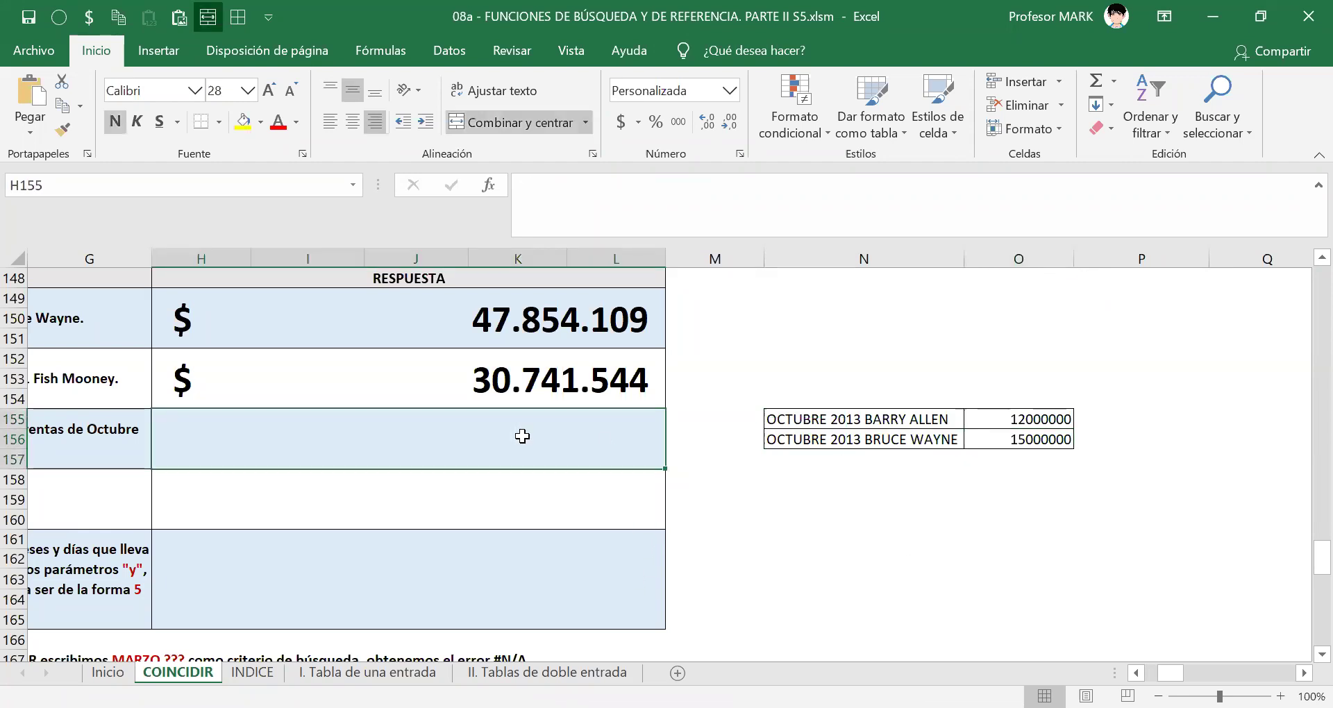
{"action": "type", "text": "="}
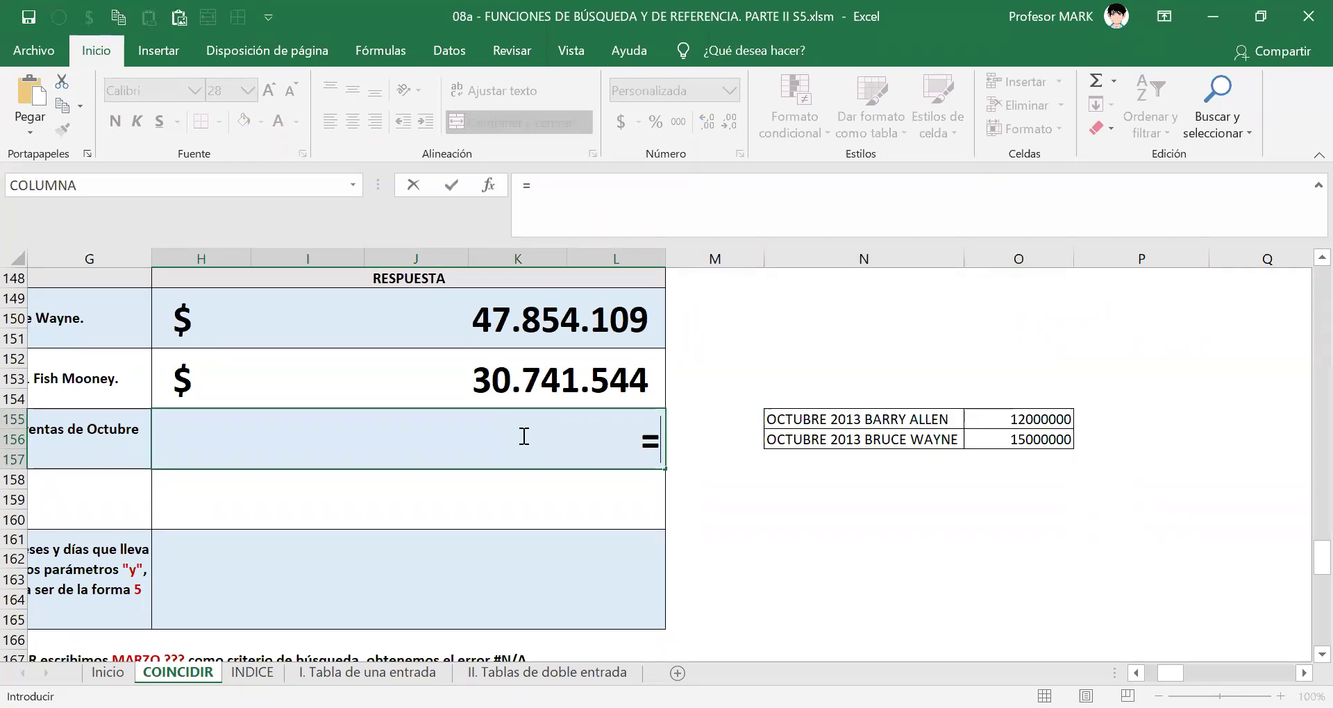
{"action": "type", "text": "REDONDEAR(PROMEDIO("}
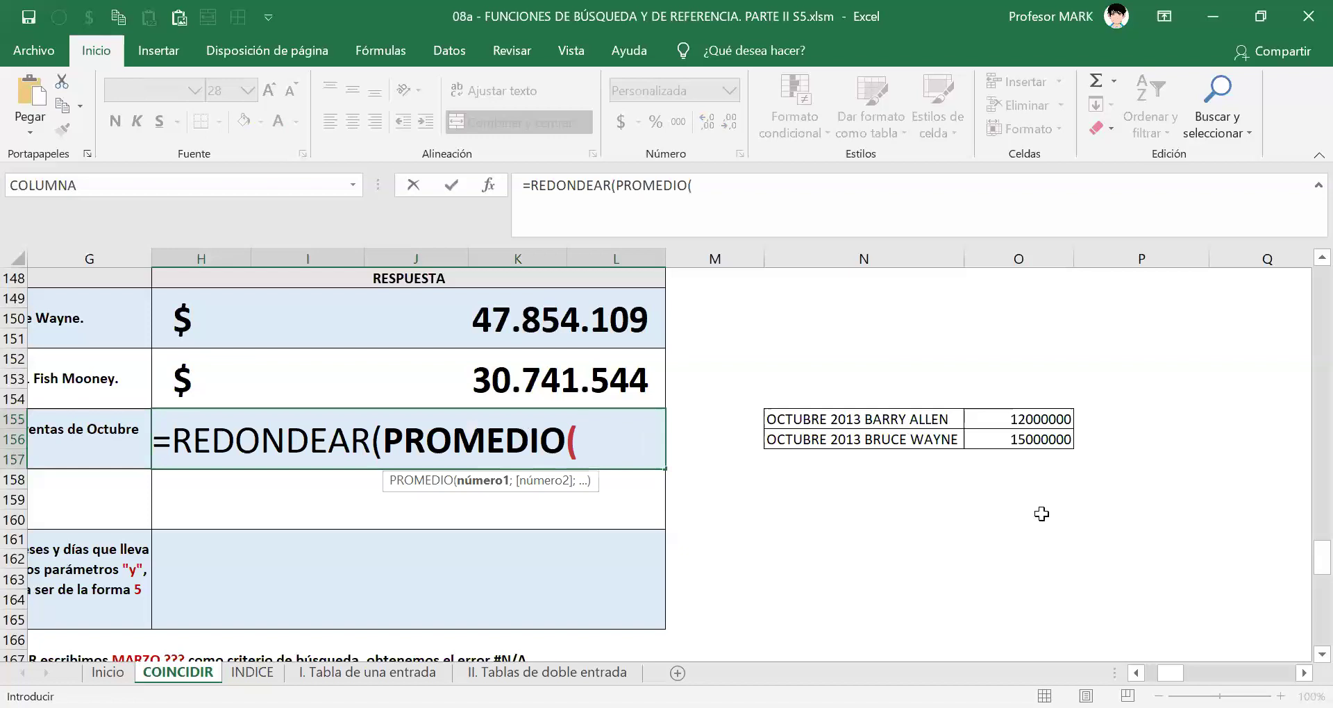
{"action": "left_click_drag", "start_coordinate": [985, 417], "coordinate": [1000, 437]}
{"action": "type", "text": ")"}
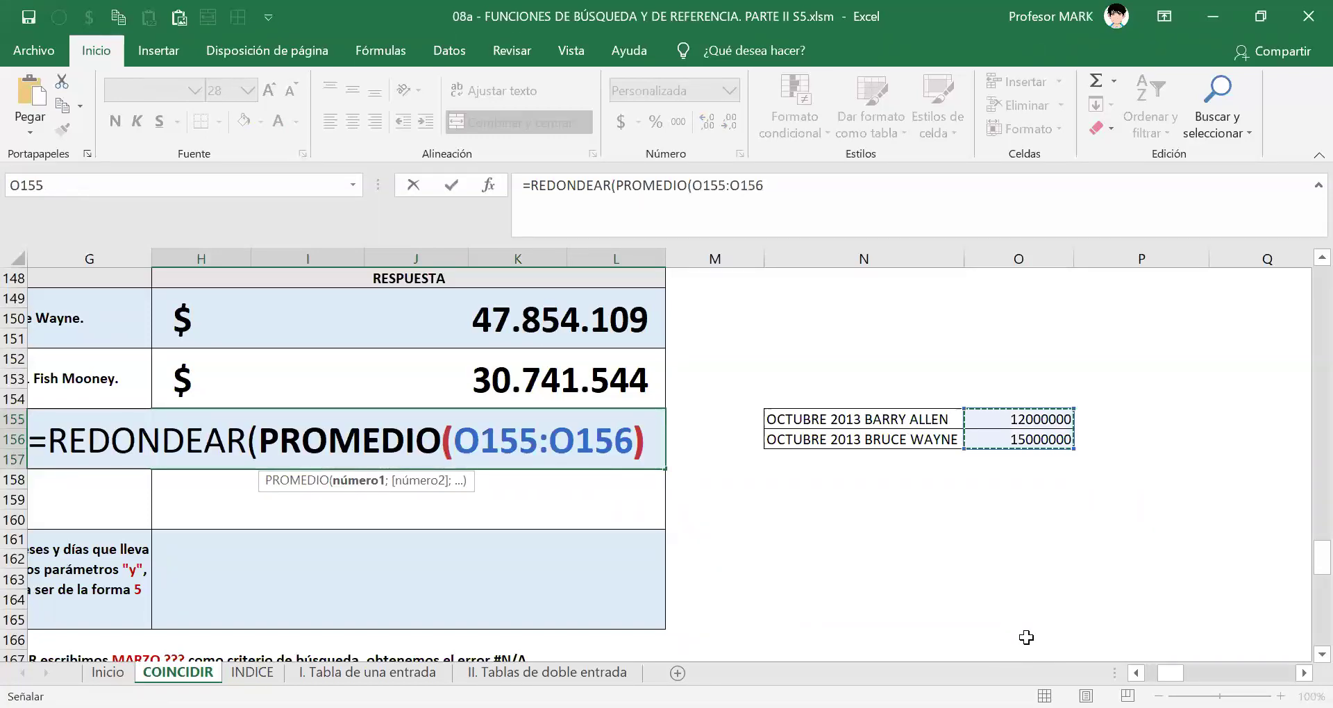
{"action": "type", "text": ";0)"}
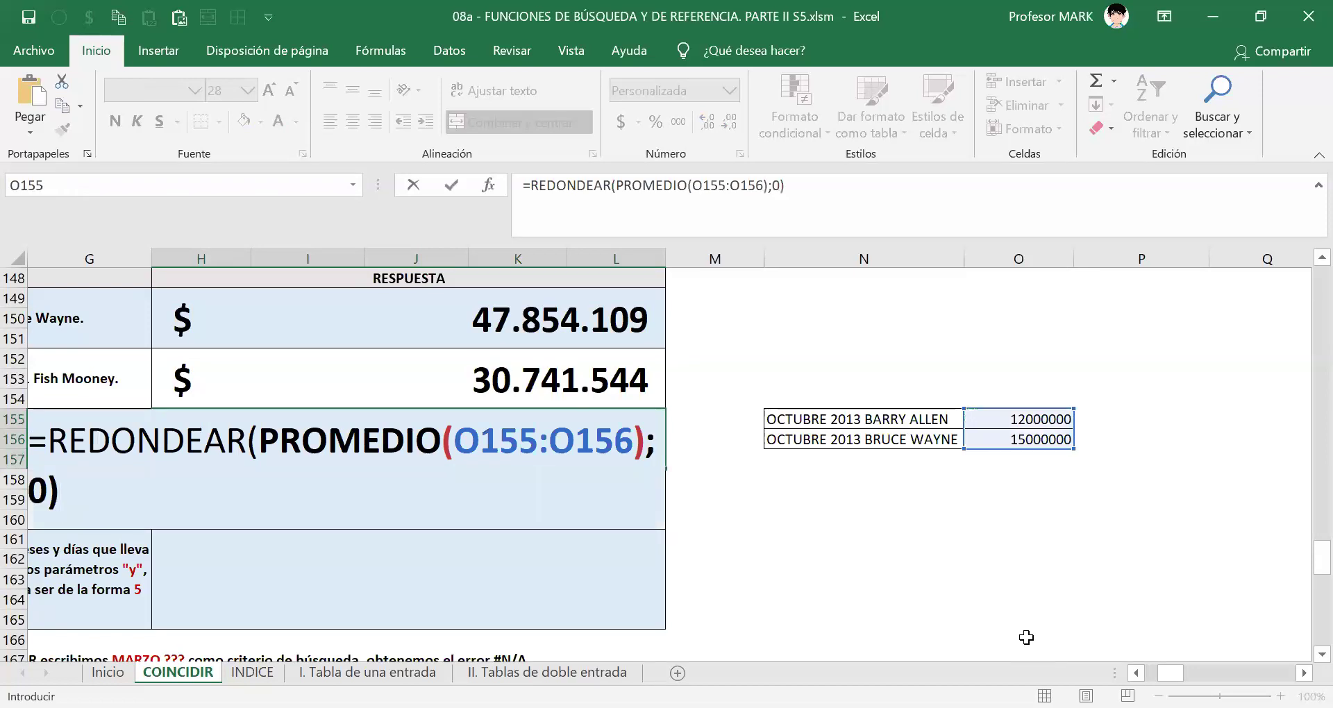
{"action": "key", "text": "Return"}
{"action": "key", "text": "Up"}
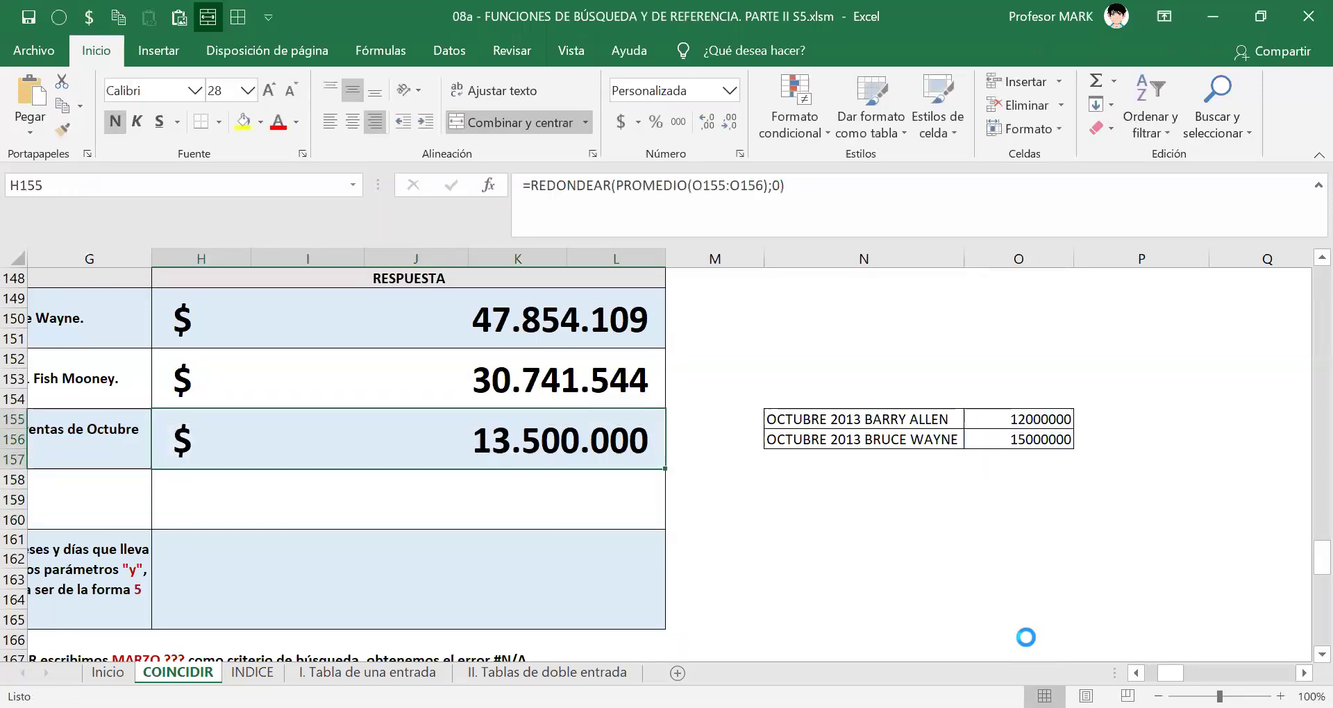
- Clear the trial sales values from O155:O156
{"action": "key", "text": "Right"}
{"action": "key", "text": "Right"}
{"action": "key", "text": "Right"}
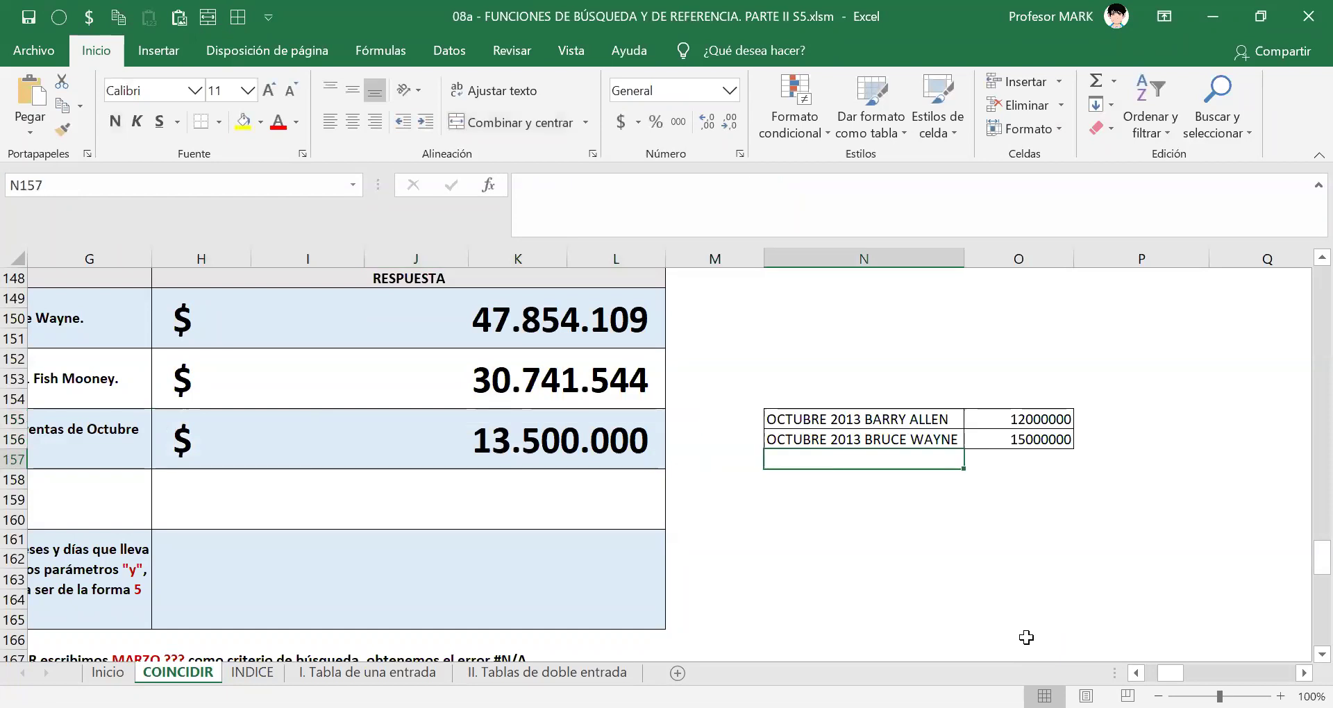
{"action": "key", "text": "Up"}
{"action": "key", "text": "Up"}
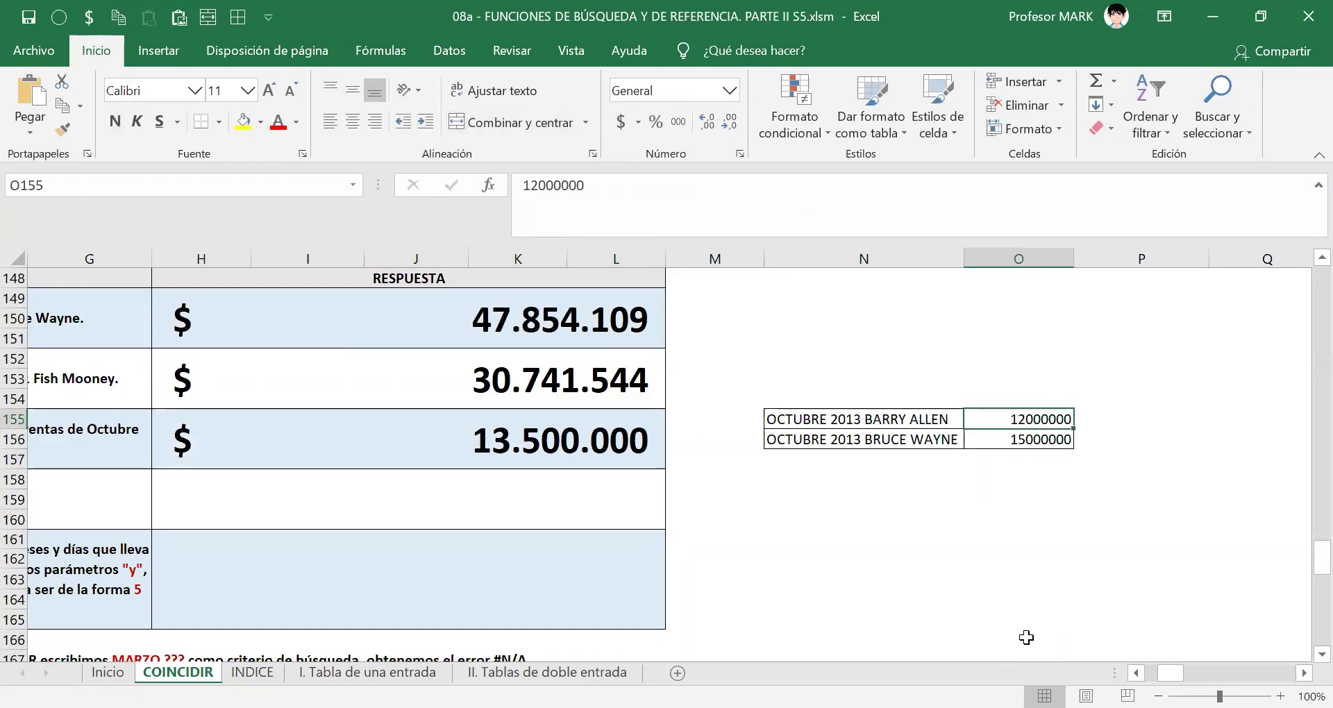
{"action": "key", "text": "shift+Down"}
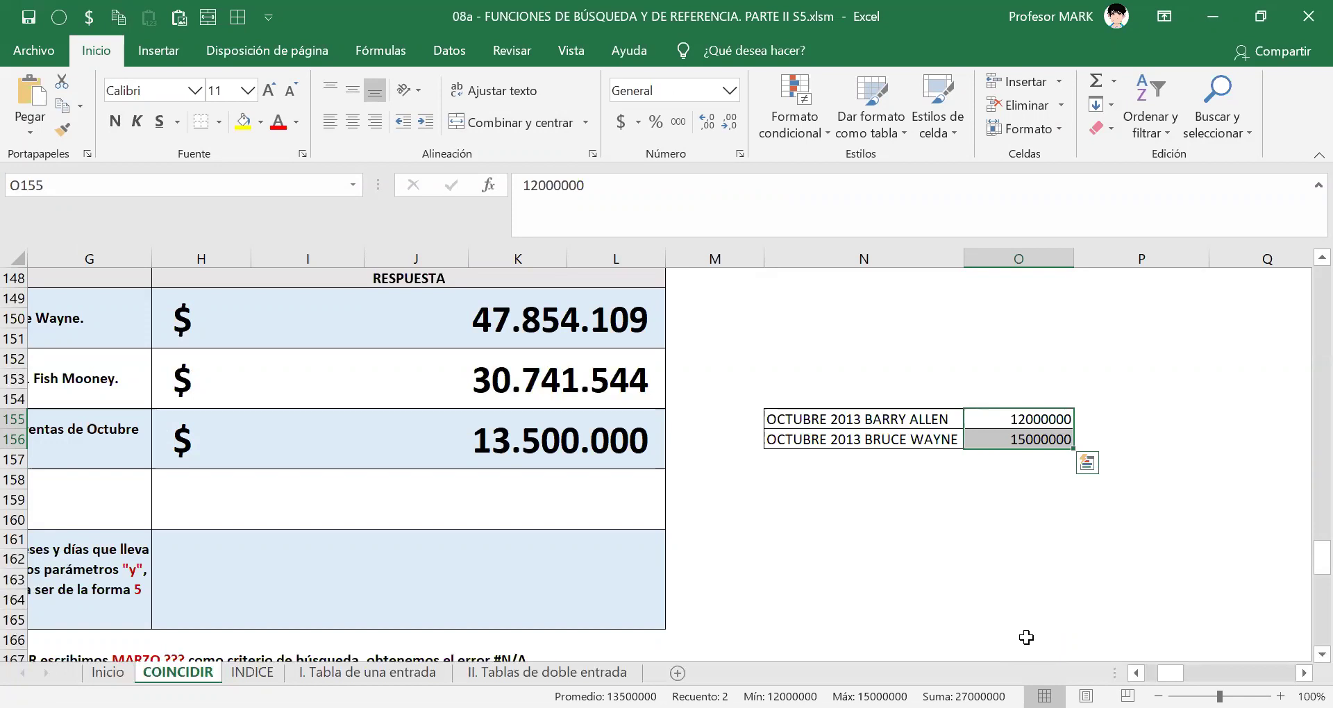
{"action": "key", "text": "Delete"}
{"action": "key", "text": "Up"}
{"action": "key", "text": "Down"}
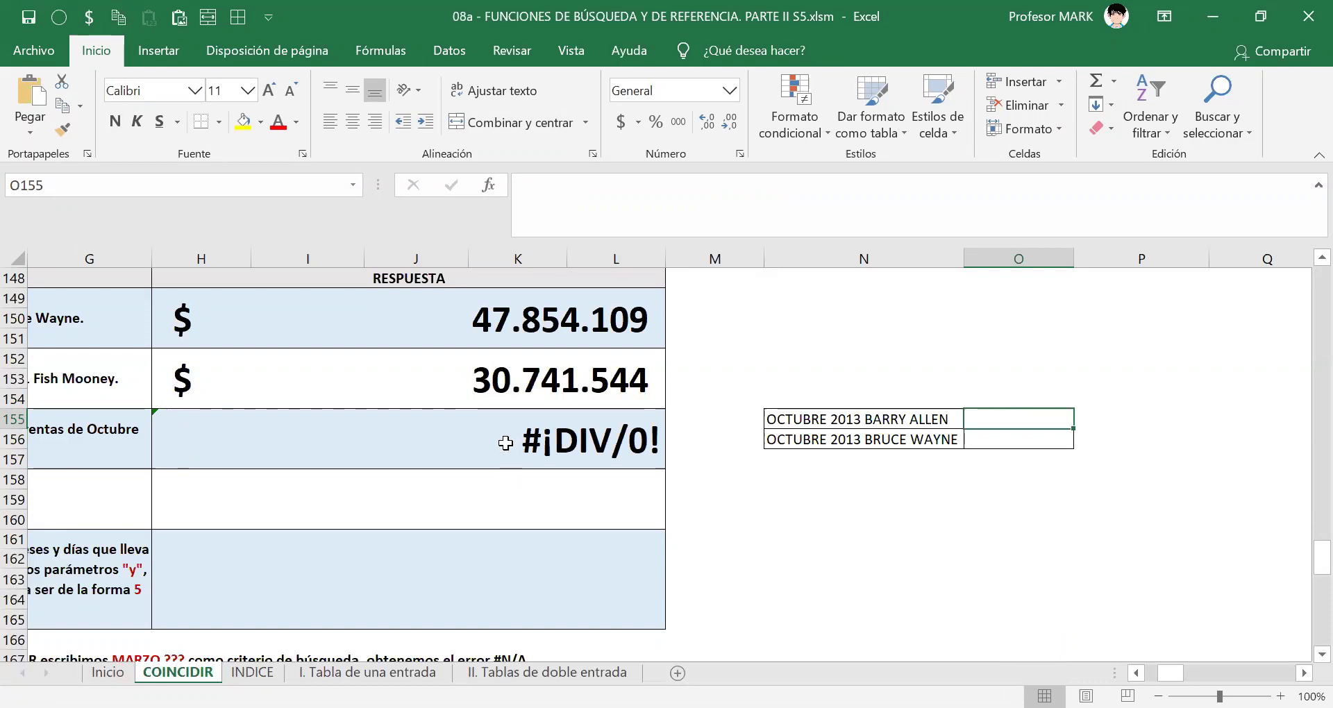
- In O155, write a BUSCARV for the adjacent label's first name plus * in VENTAS, with COINCIDIR("OCTUBRE 2013";VENTAS[#Encabezados];0) as column and FALSO
{"action": "left_click_drag", "start_coordinate": [1001, 418], "coordinate": [1004, 444]}
{"action": "left_click", "coordinate": [1005, 417]}
{"action": "type", "text": "="}
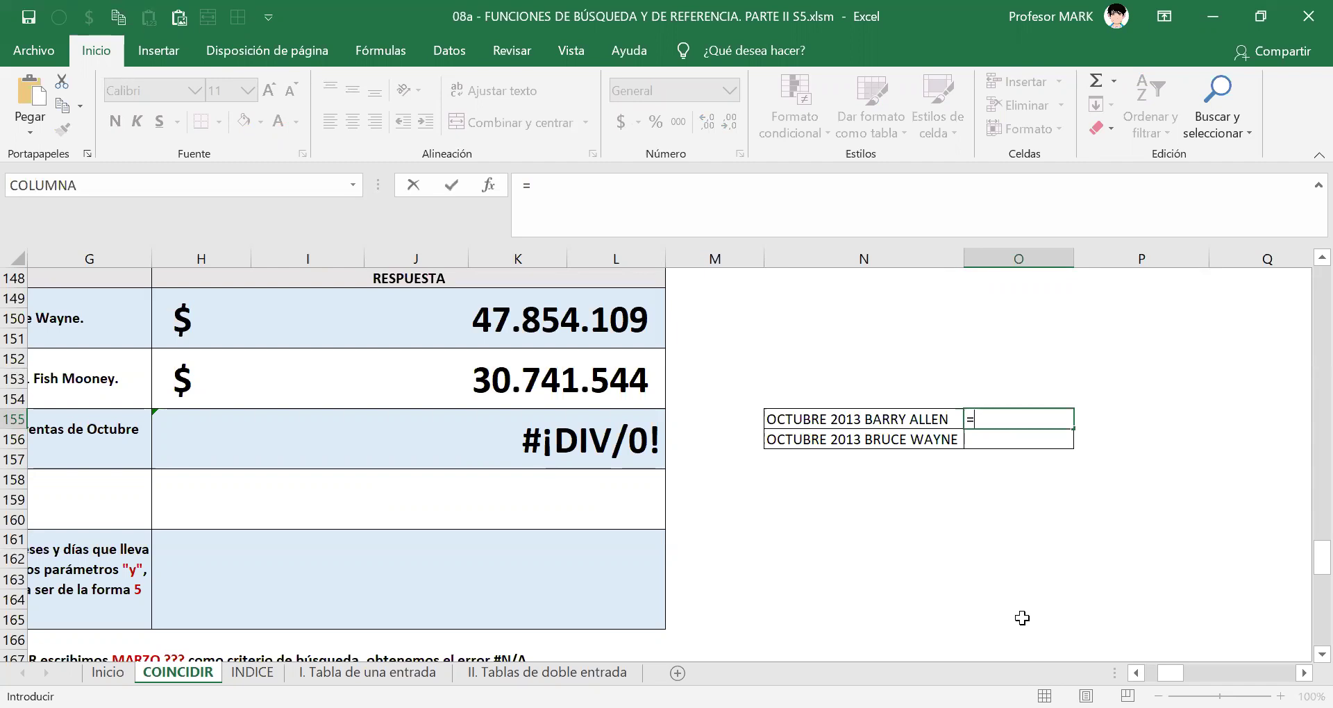
{"action": "type", "text": "BUSCARV("}
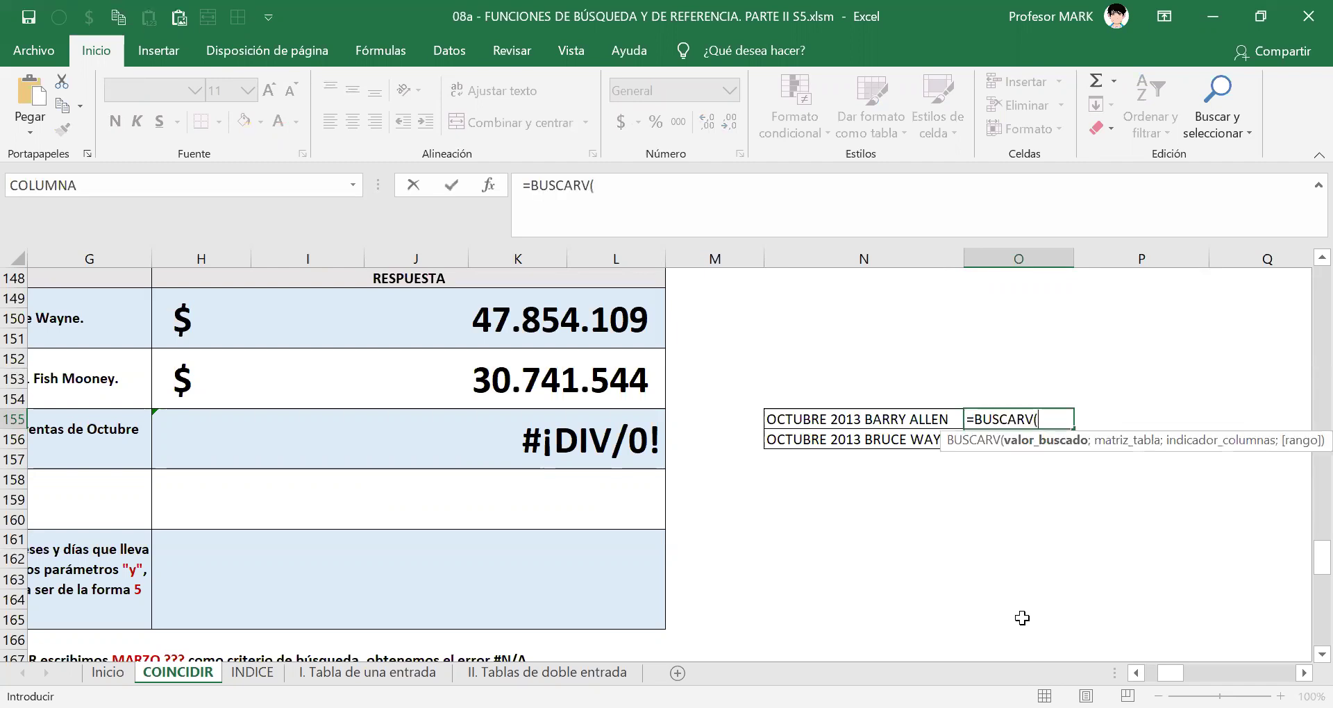
{"action": "type", "text": "\"BARRY*\""}
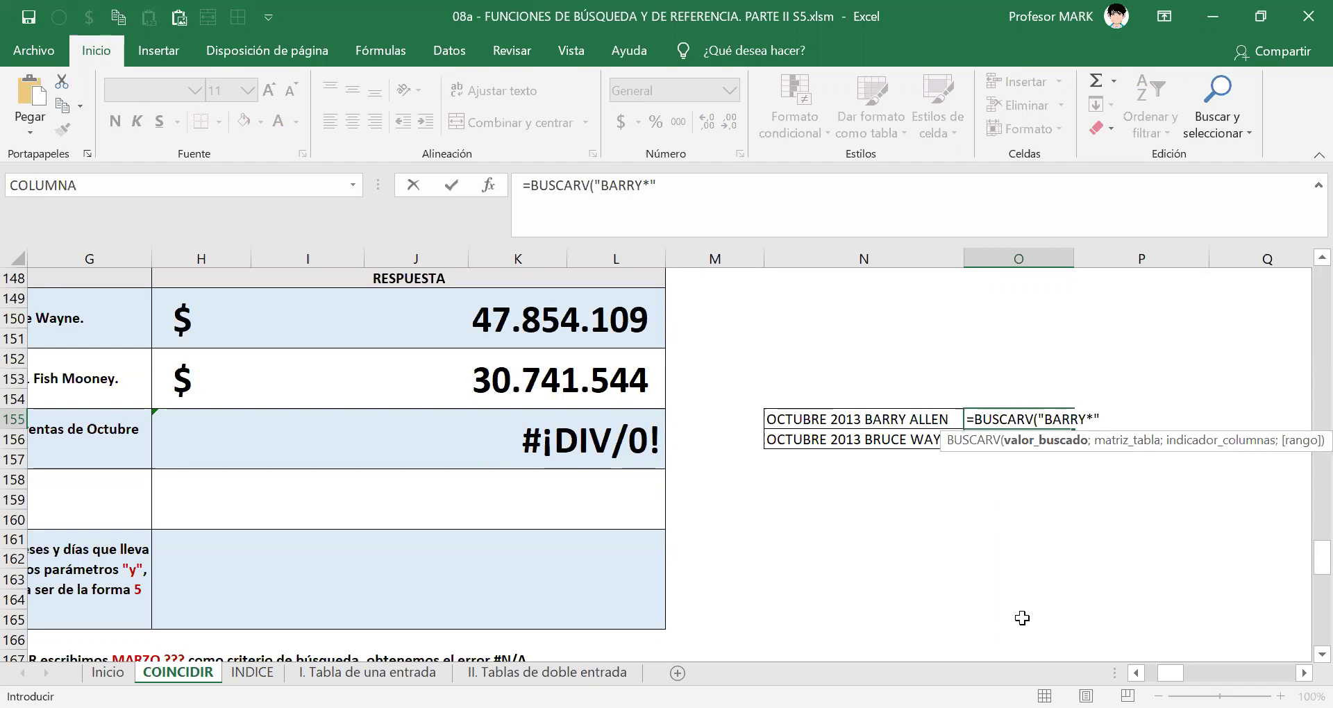
{"action": "type", "text": ";VENTAS;"}
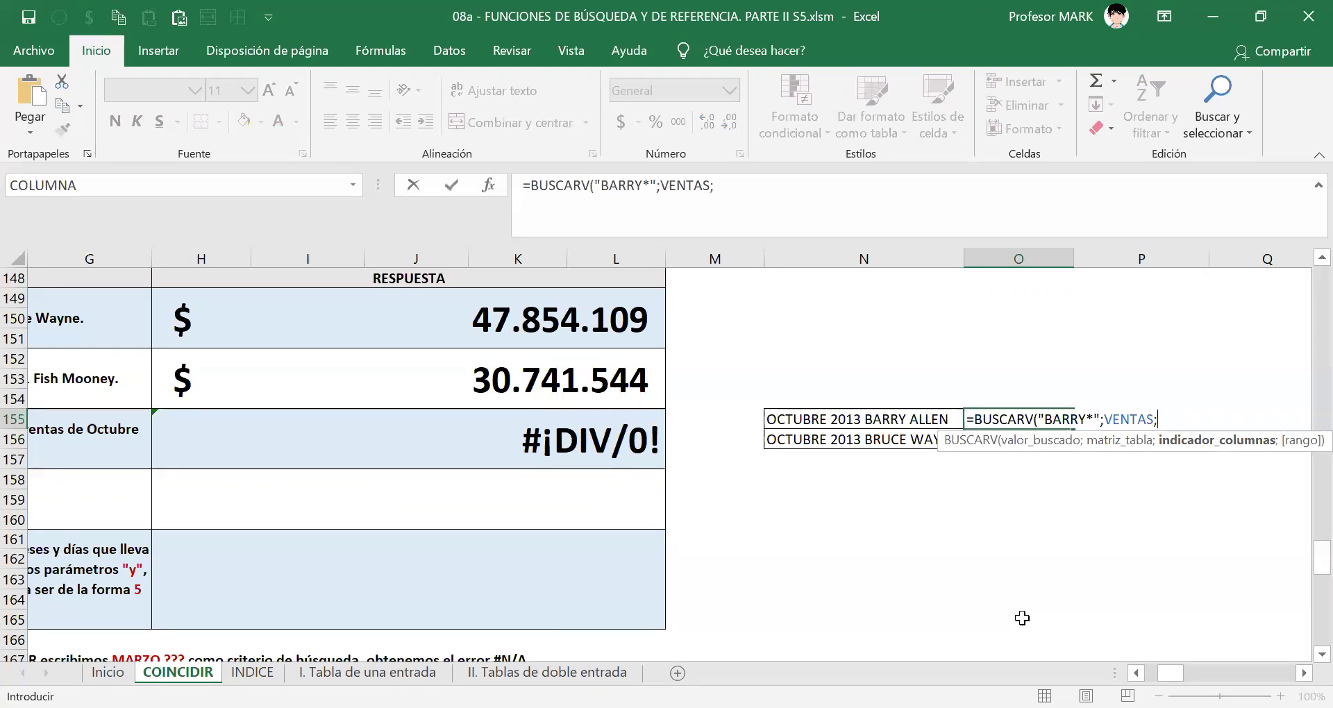
{"action": "type", "text": "COINCIDIR("}
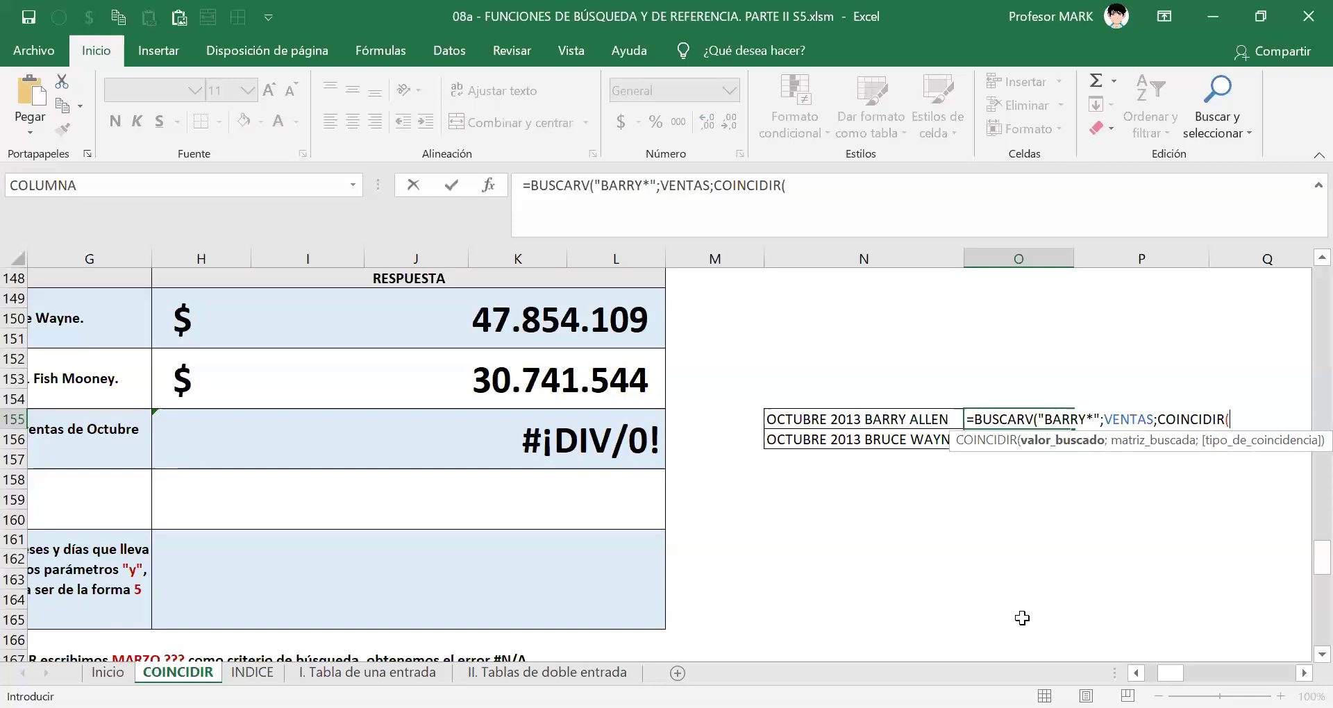
{"action": "type", "text": "\"OCTUBRE 2013\";"}
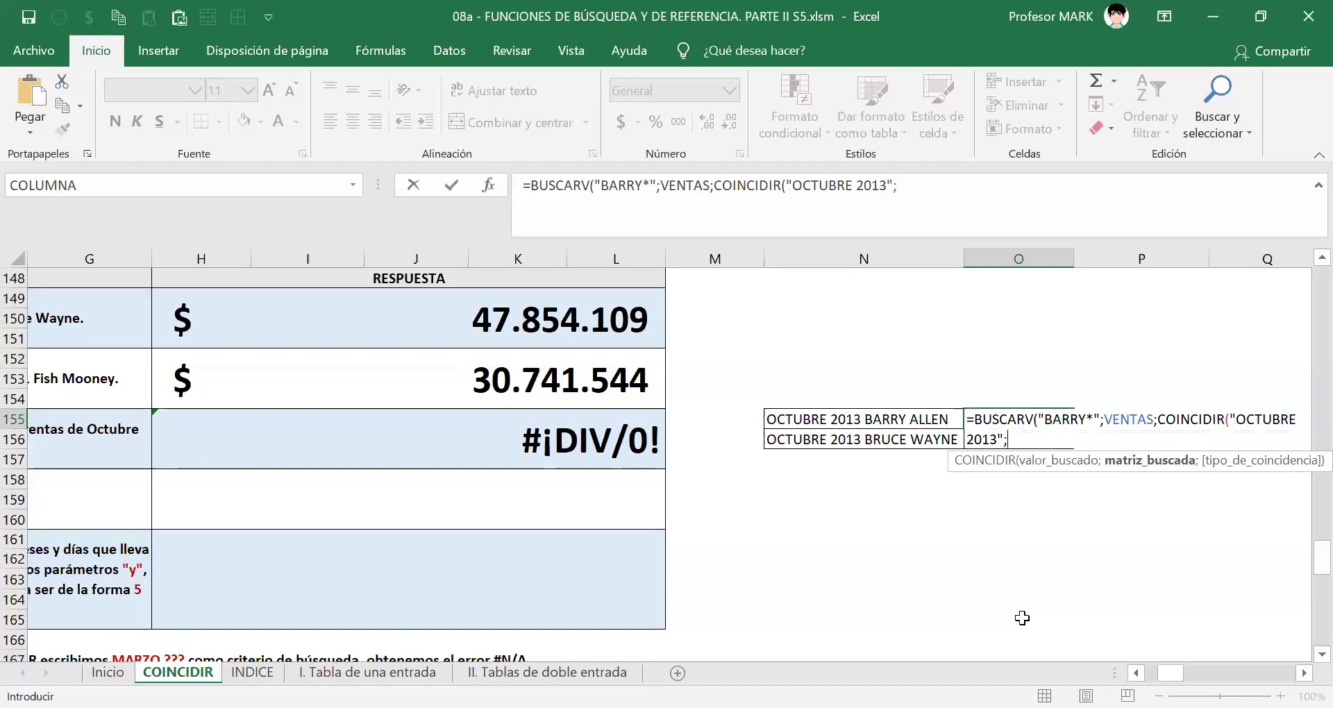
{"action": "type", "text": "VENTAS"}
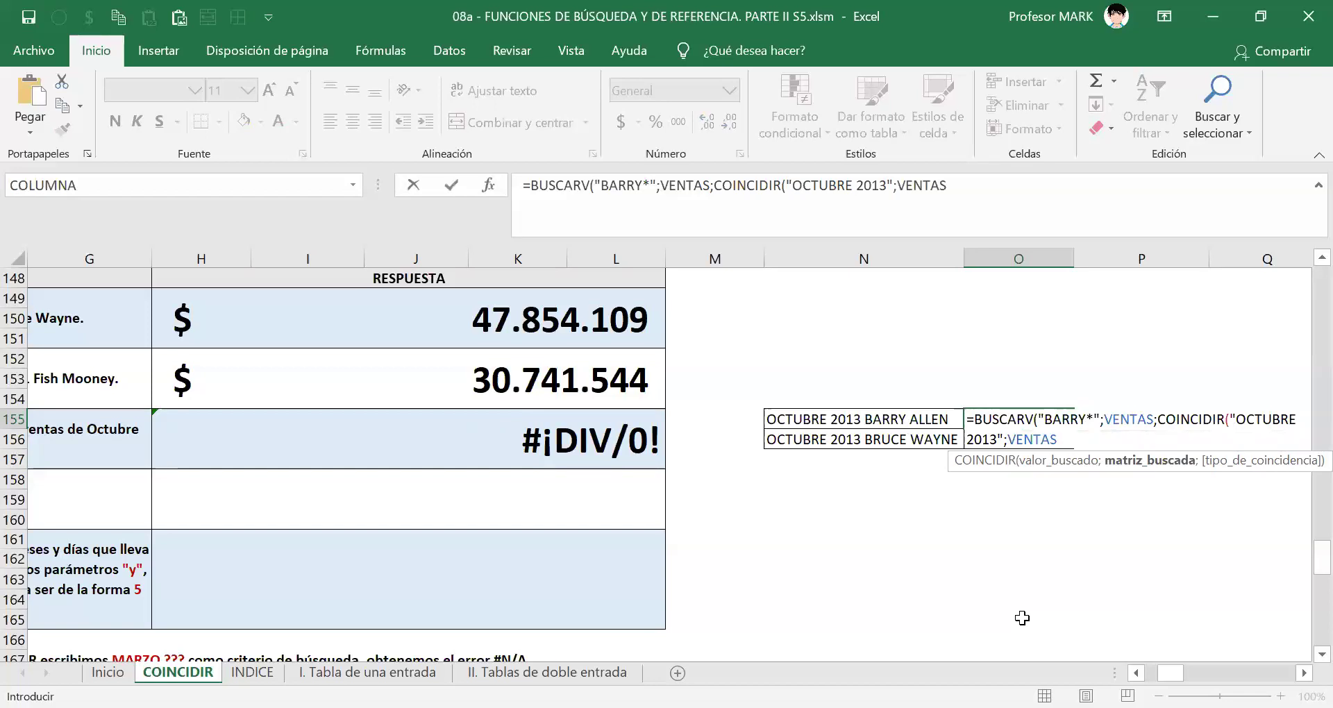
{"action": "type", "text": "[#Encabezados"}
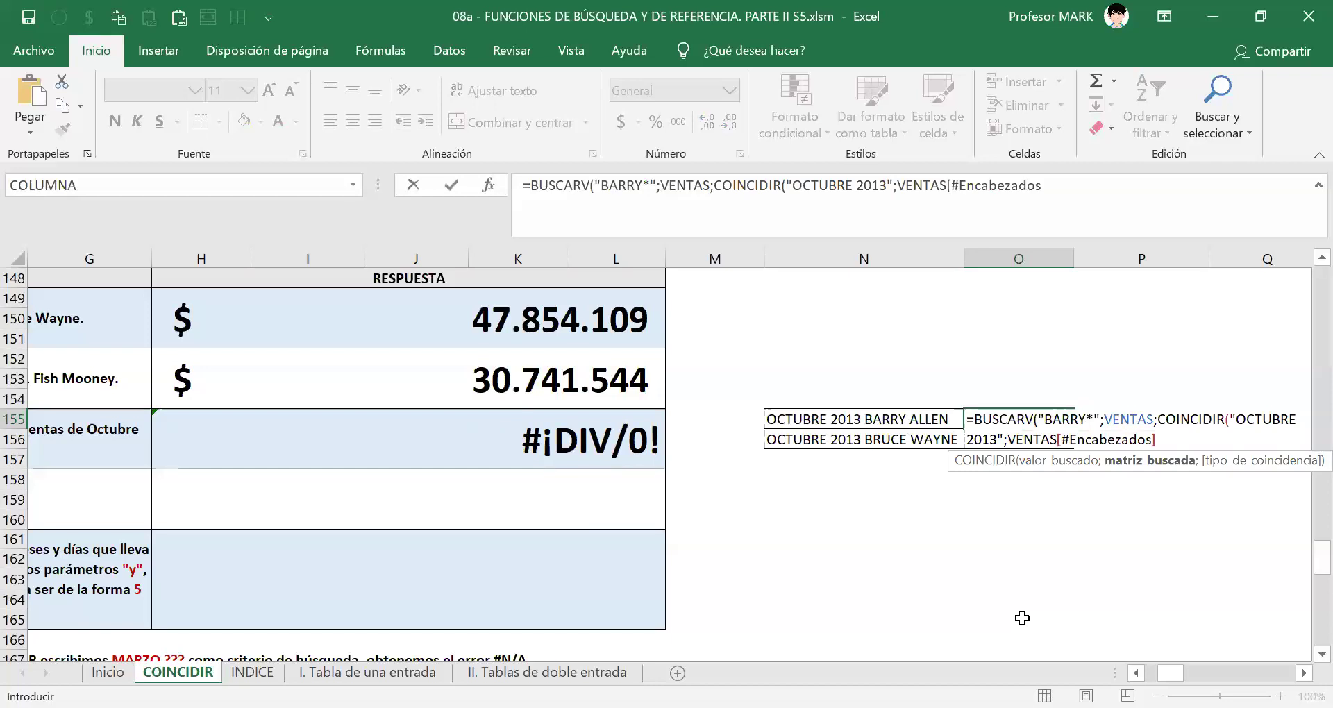
{"action": "type", "text": "];0);FALSO)"}
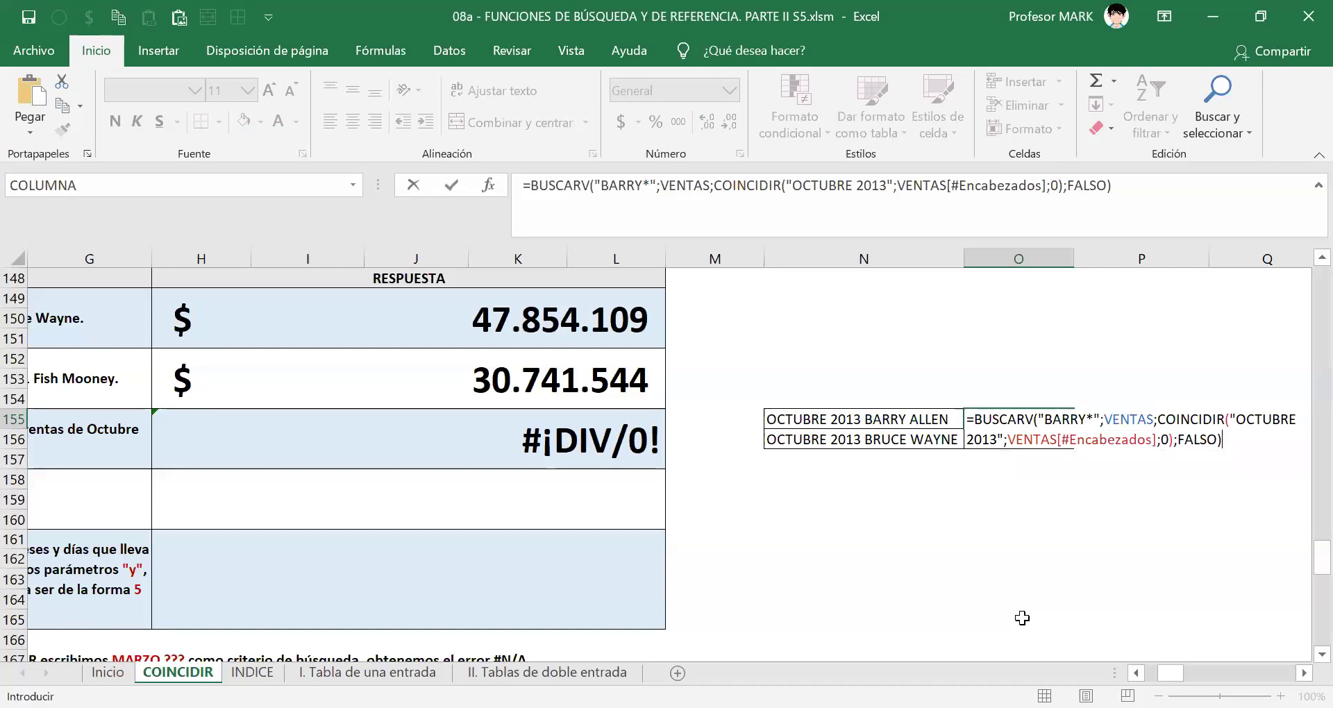
- Evaluate the COINCIDIR argument inside the O155 formula, undo that evaluation and commit the formula
{"action": "left_click", "coordinate": [1166, 443]}
{"action": "double_click", "coordinate": [1164, 439]}
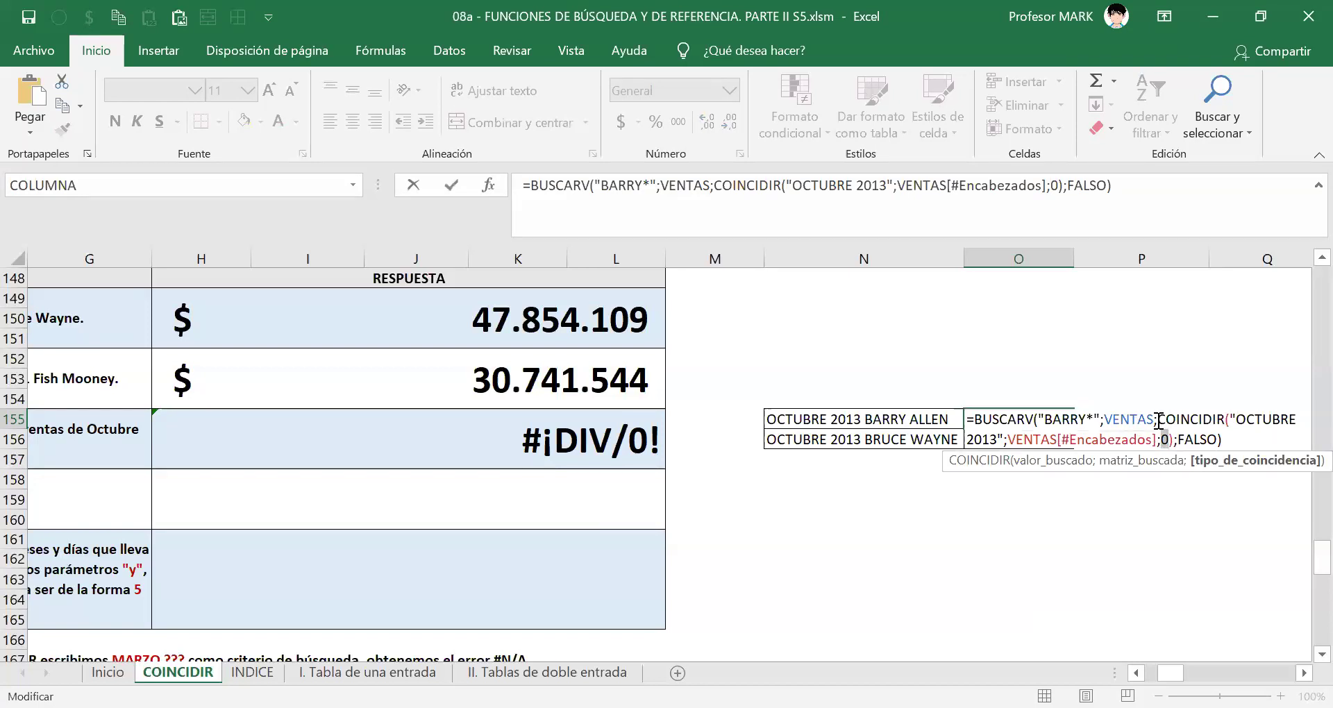
{"action": "left_click_drag", "start_coordinate": [1158, 421], "coordinate": [1171, 438]}
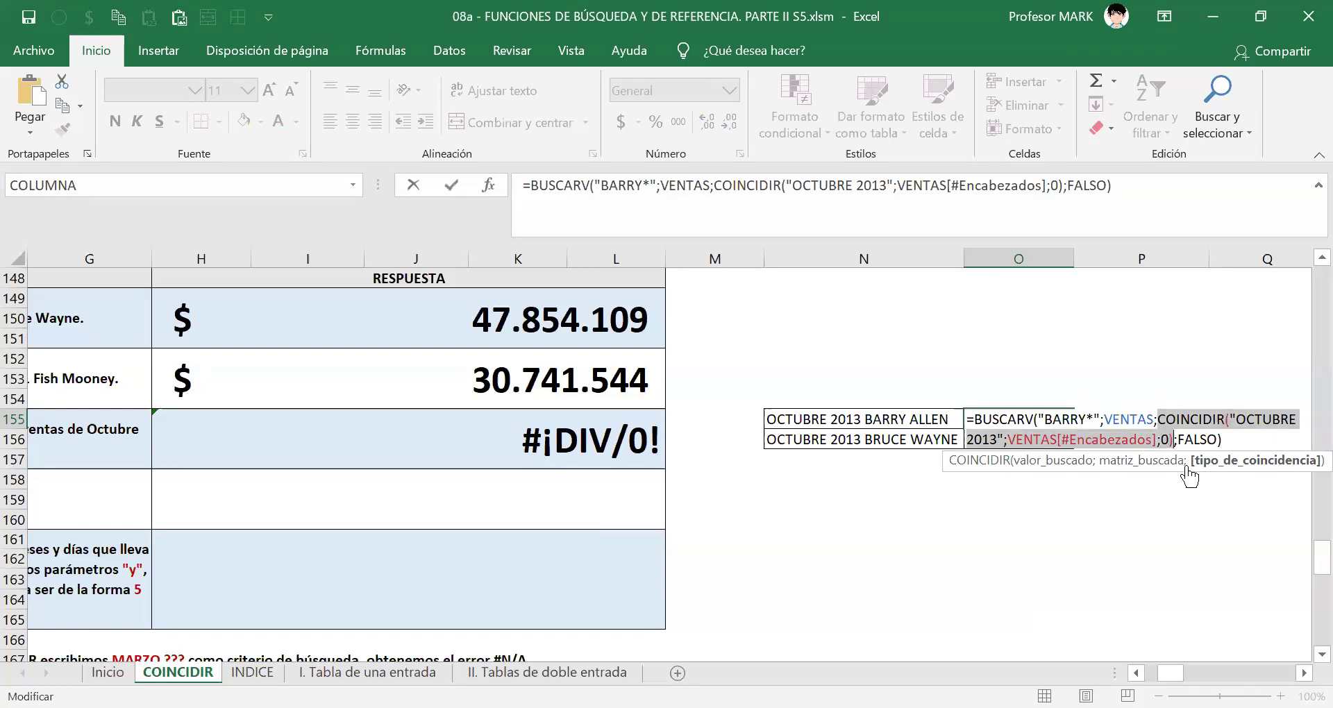
{"action": "key", "text": "F9"}
{"action": "key", "text": "ctrl+z"}
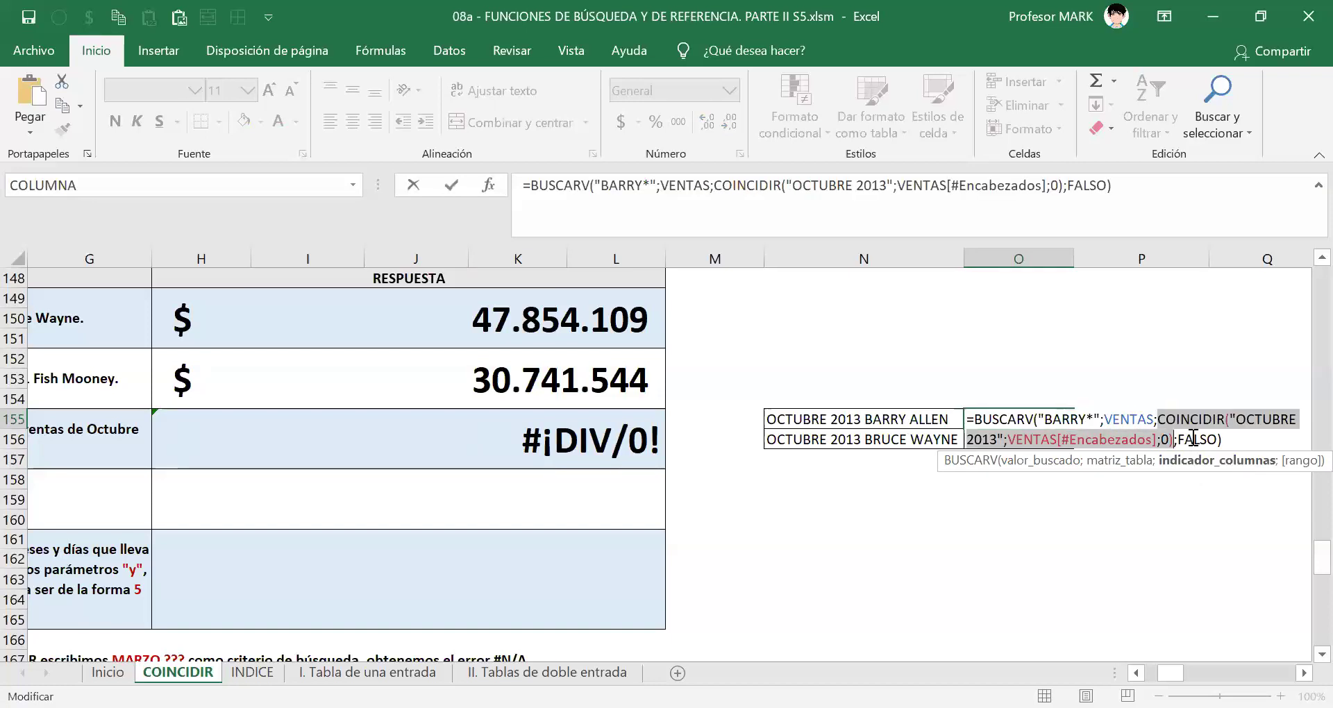
{"action": "left_click", "coordinate": [1193, 439]}
{"action": "key", "text": "Return"}
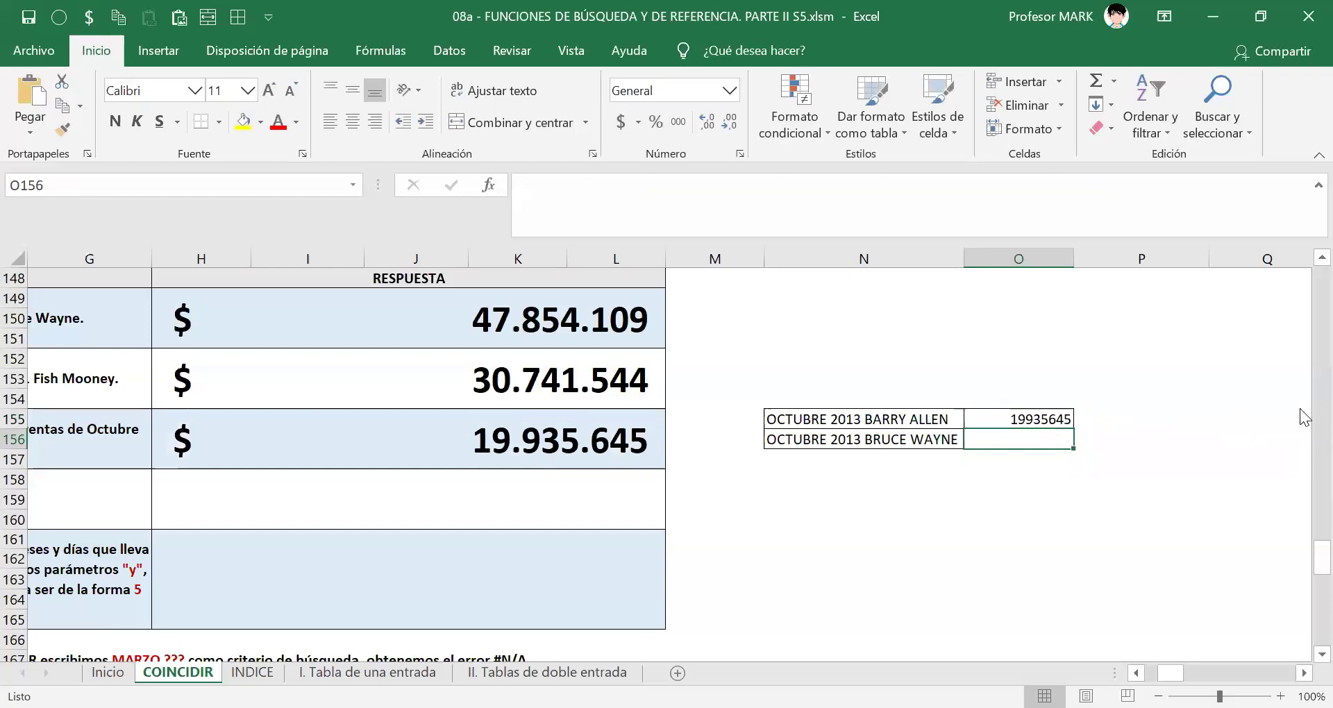
{"action": "double_click", "coordinate": [1011, 416]}
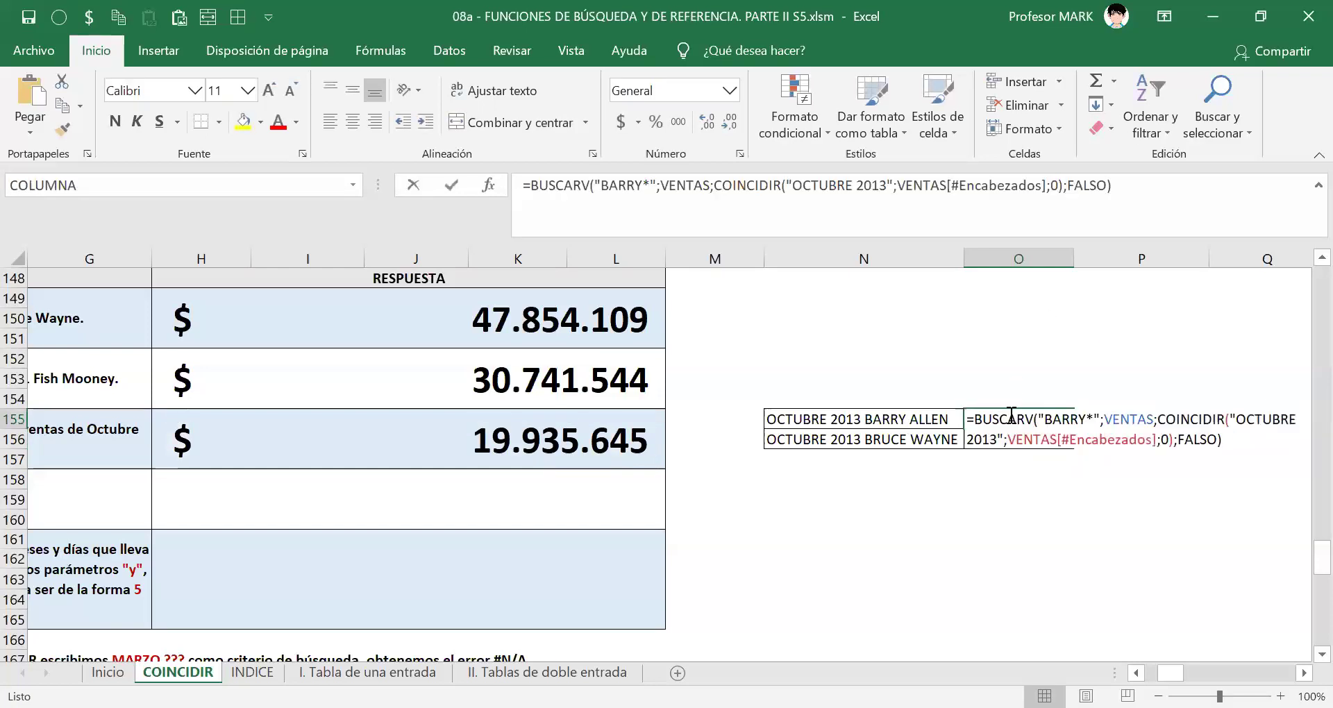
{"action": "left_click_drag", "start_coordinate": [966, 419], "coordinate": [1293, 439]}
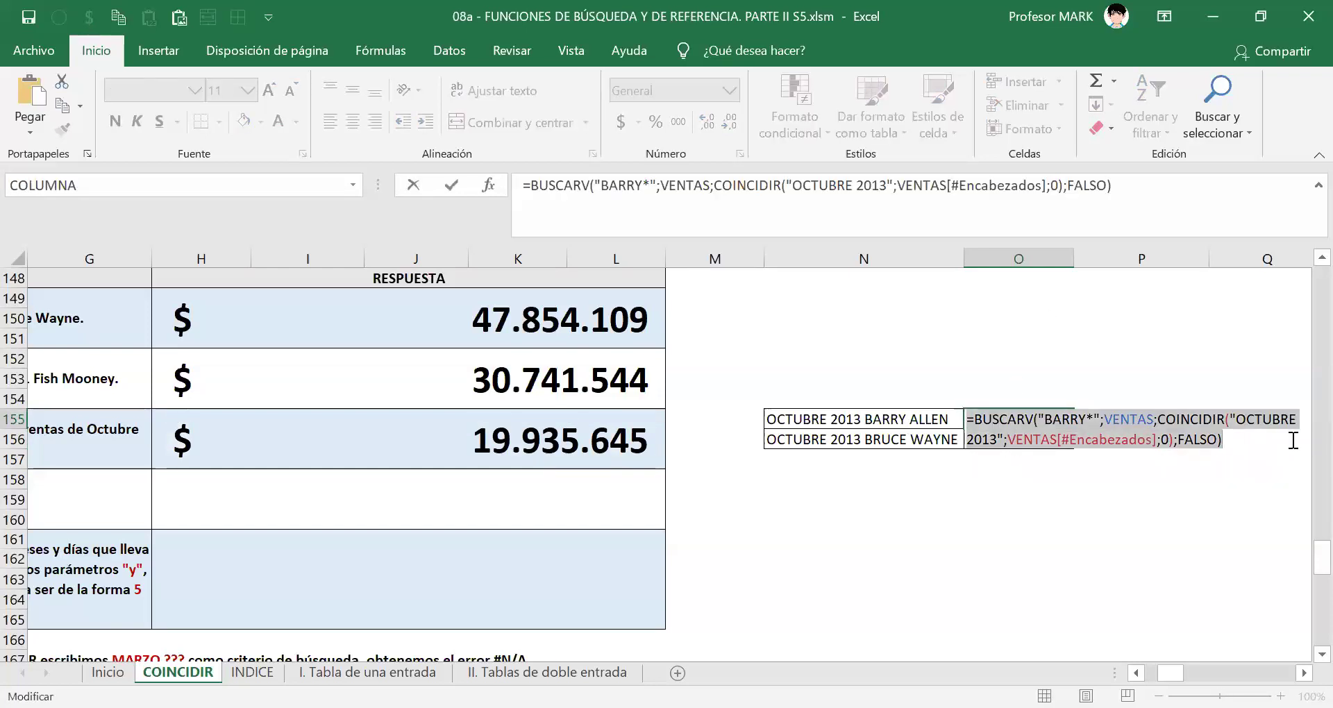
{"action": "key", "text": "Return"}
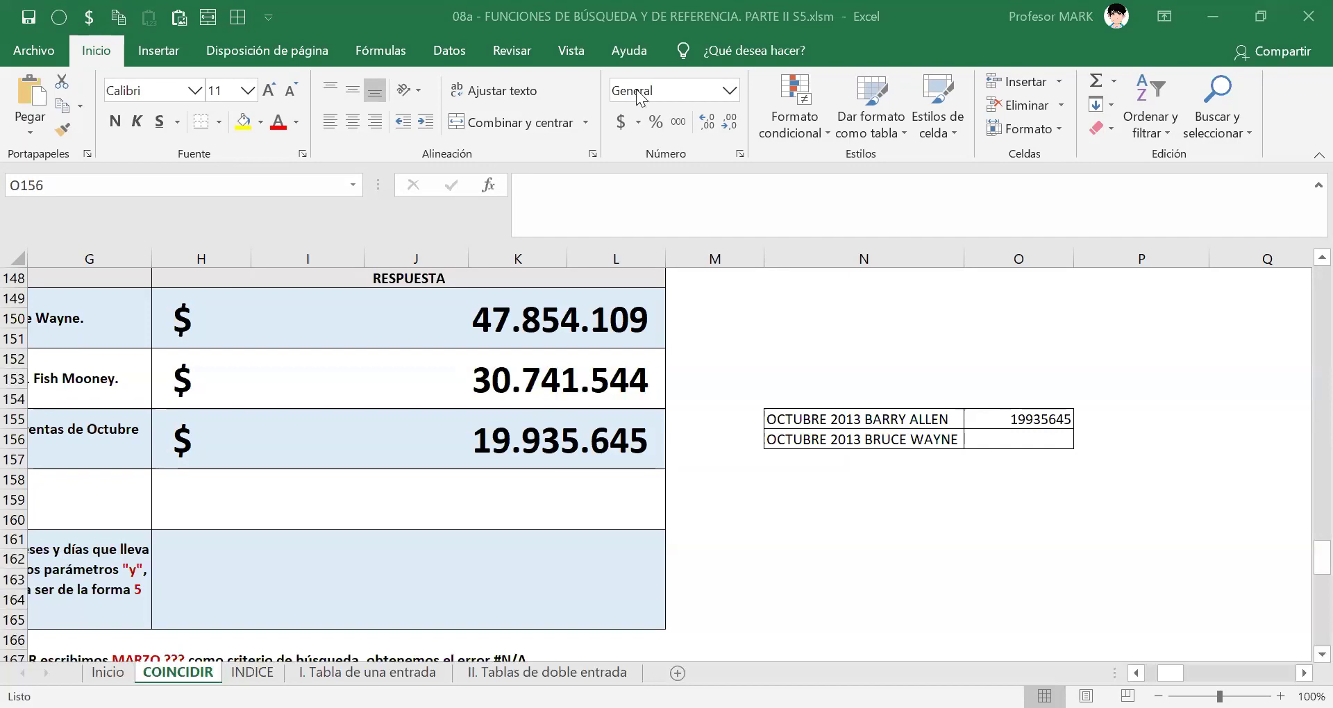
- Copy the O155 formula text into O156 and replace its search name with the first name in the N156 label, keeping the asterisk
{"action": "left_click", "coordinate": [1010, 419]}
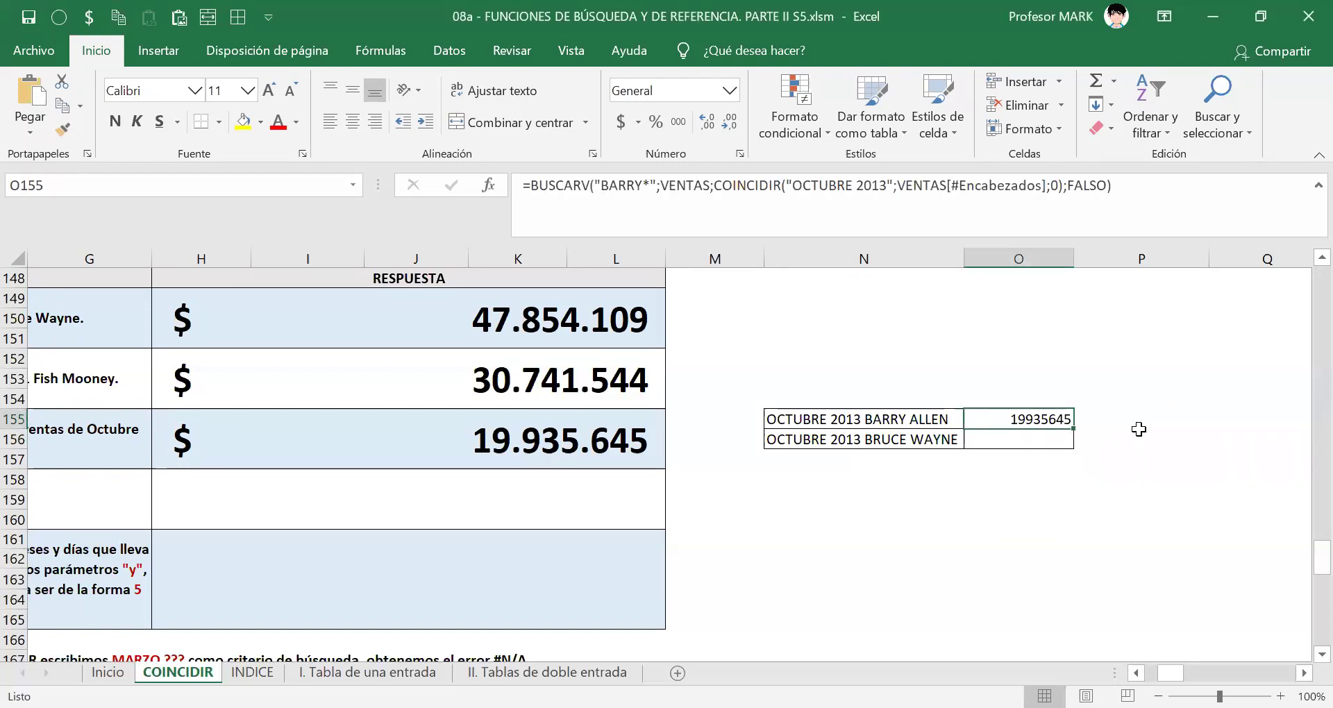
{"action": "double_click", "coordinate": [971, 420]}
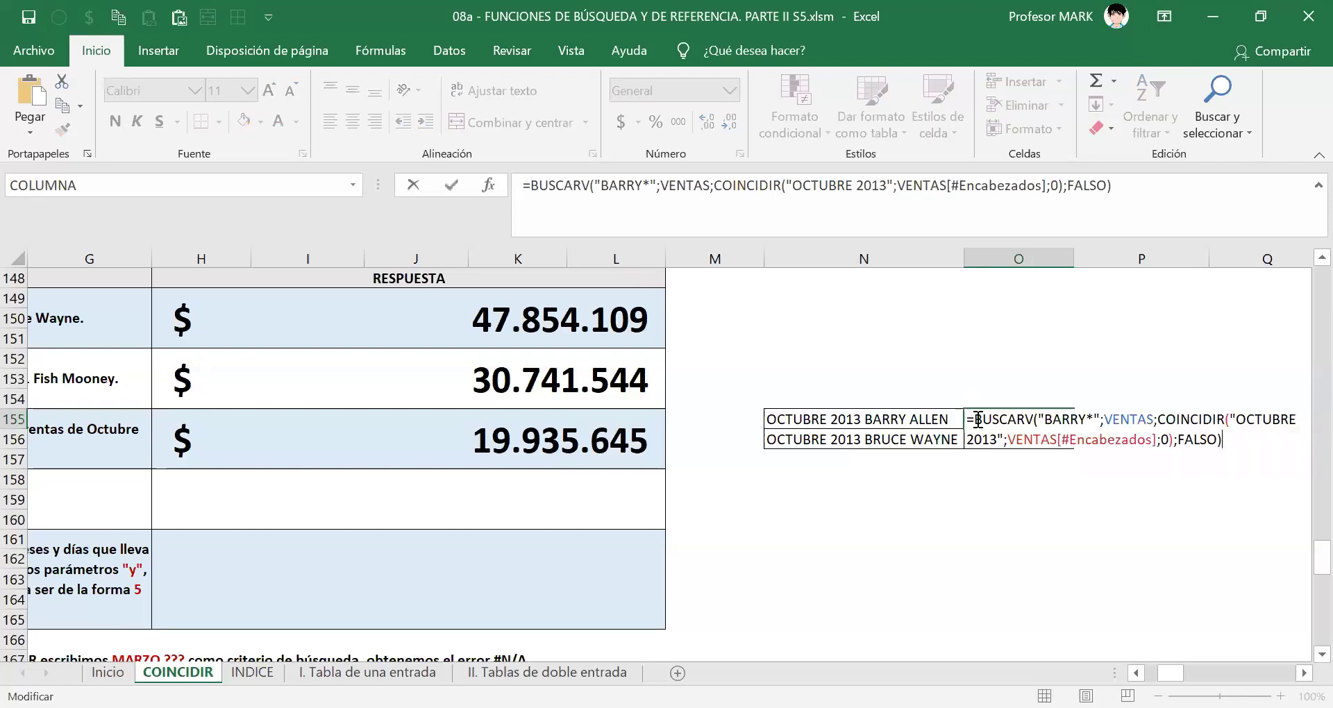
{"action": "left_click_drag", "start_coordinate": [971, 419], "coordinate": [982, 440]}
{"action": "key", "text": "ctrl+c"}
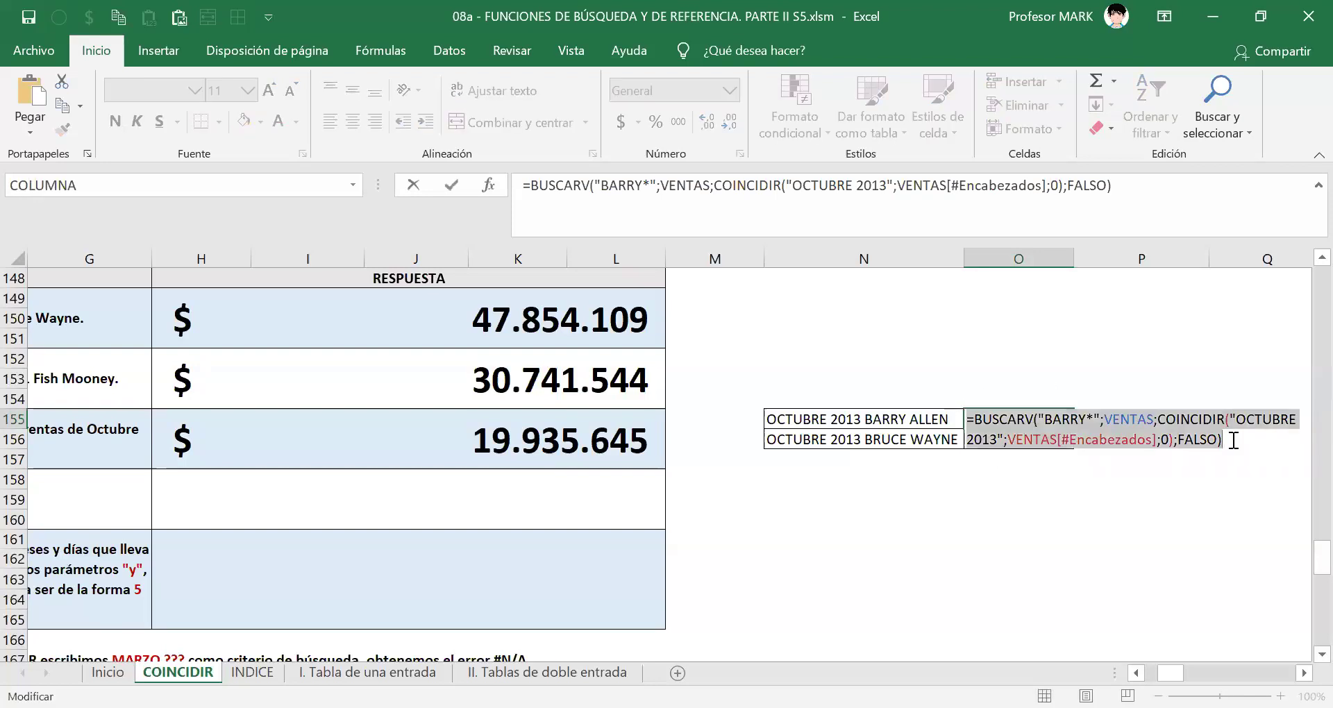
{"action": "key", "text": "Return"}
{"action": "key", "text": "ctrl+v"}
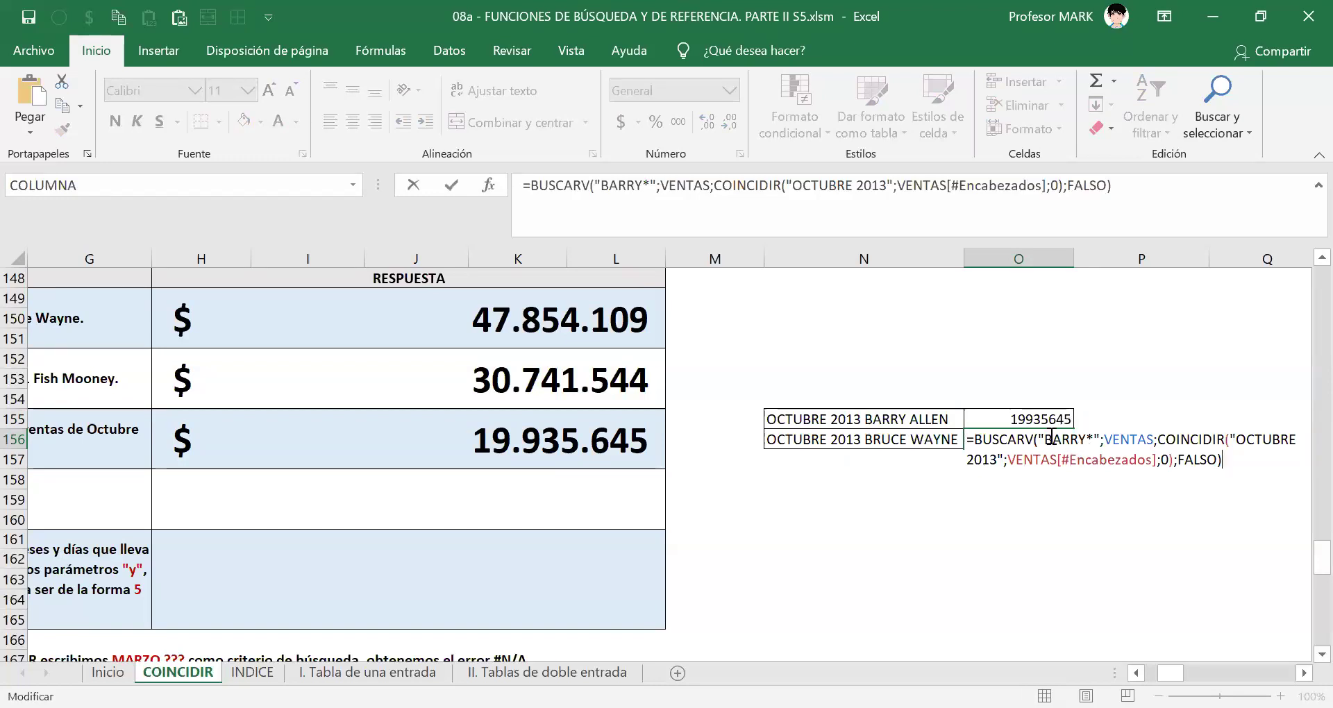
{"action": "left_click_drag", "start_coordinate": [1043, 439], "coordinate": [1087, 438]}
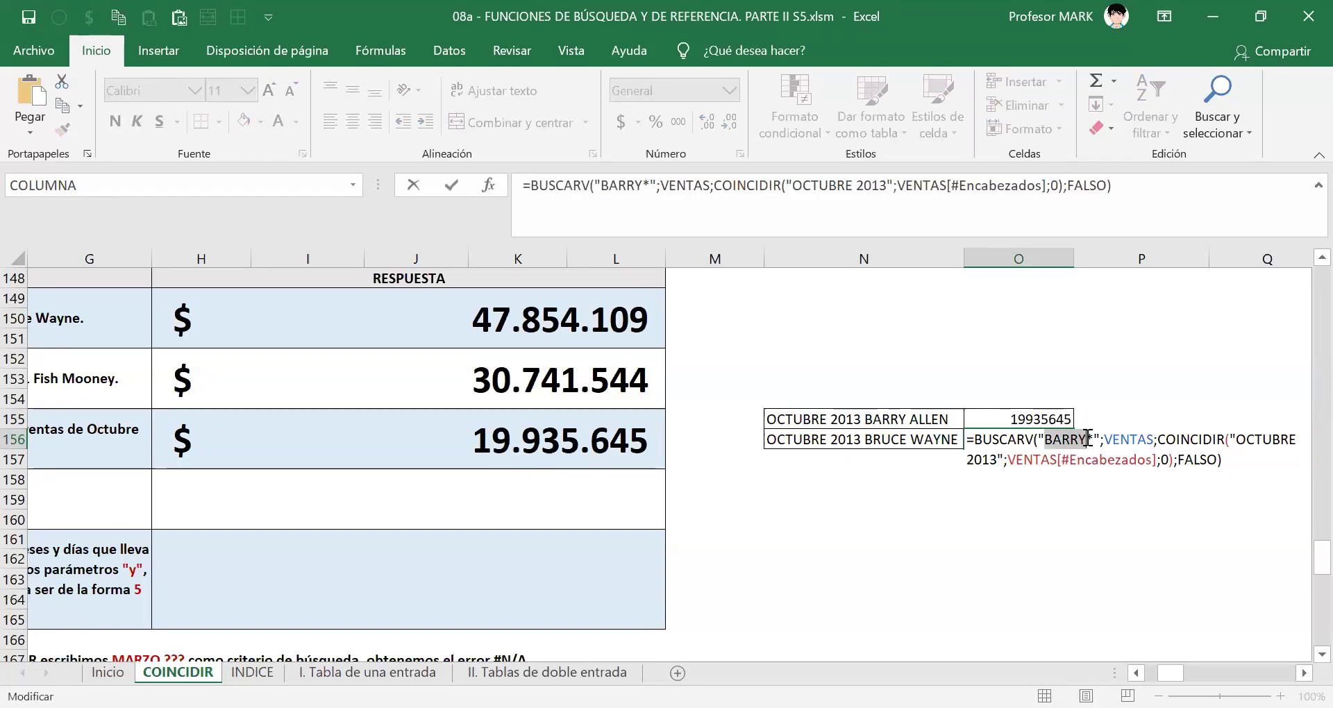
{"action": "type", "text": "BRUCE"}
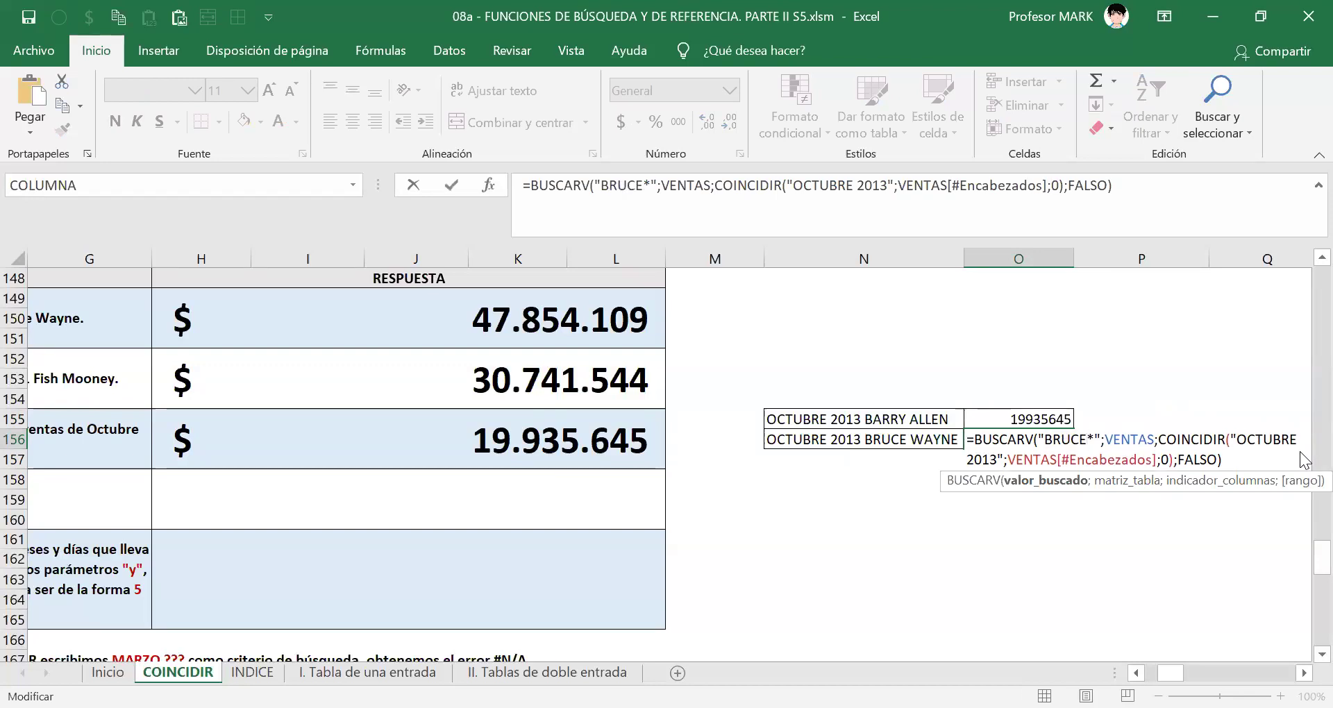
{"action": "key", "text": "Return"}
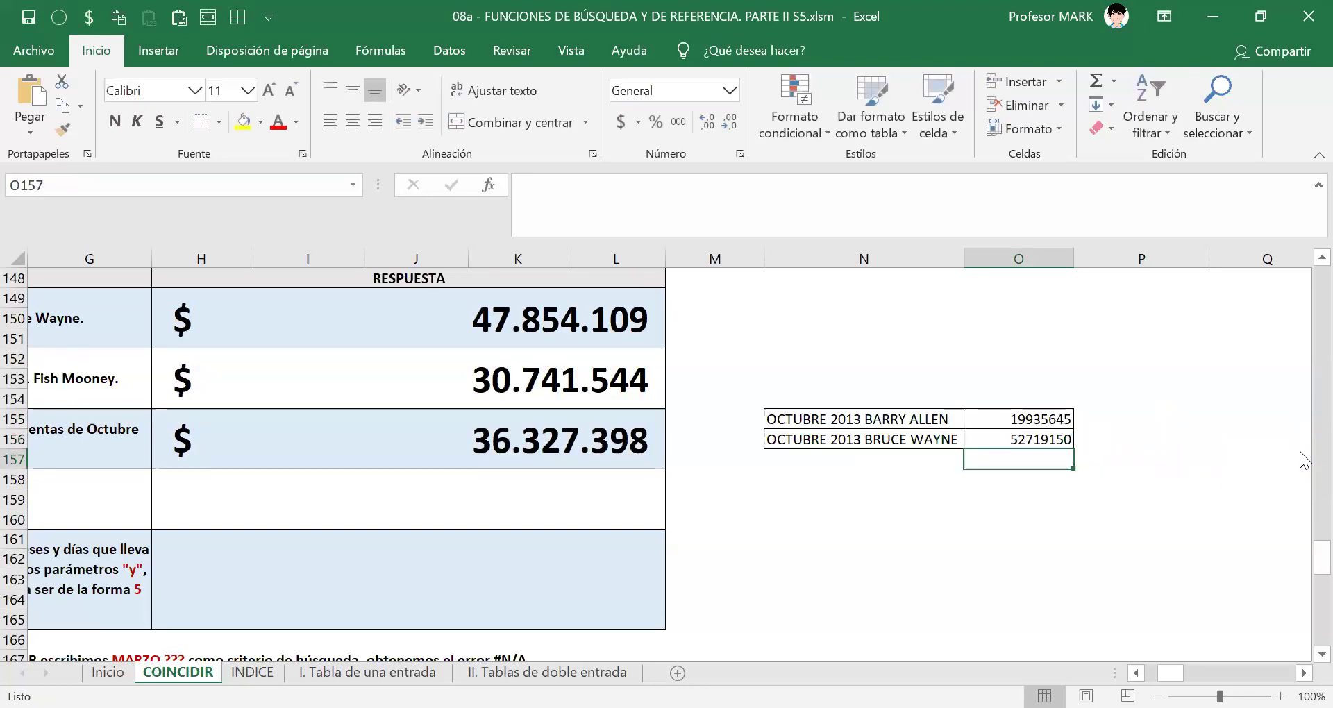
- Apply the currency accounting format without decimals to the helper table's sales values O155:O156
{"action": "key", "text": "Up"}
{"action": "key", "text": "Up"}
{"action": "key", "text": "shift+Down"}
{"action": "key", "text": "ctrl+shift+4"}
{"action": "key", "text": "Down"}
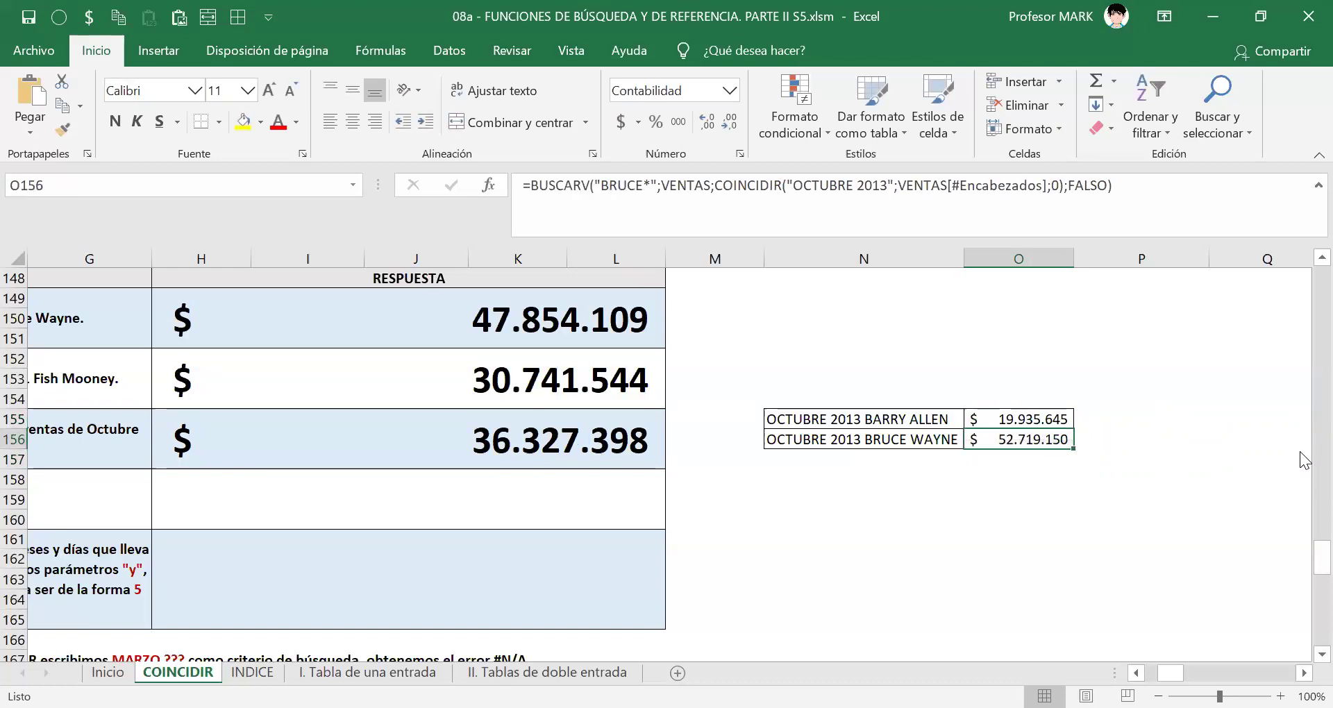
- Reset the number format of O155:O156 to General and reapply the currency accounting format
{"action": "key", "text": "Down"}
{"action": "key", "text": "Up"}
{"action": "key", "text": "Up"}
{"action": "key", "text": "shift+Down"}
{"action": "key", "text": "ctrl+shift+asciitilde"}
{"action": "key", "text": "Up"}
{"action": "key", "text": "Down"}
{"action": "key", "text": "shift+Down"}
{"action": "key", "text": "ctrl+shift+4"}
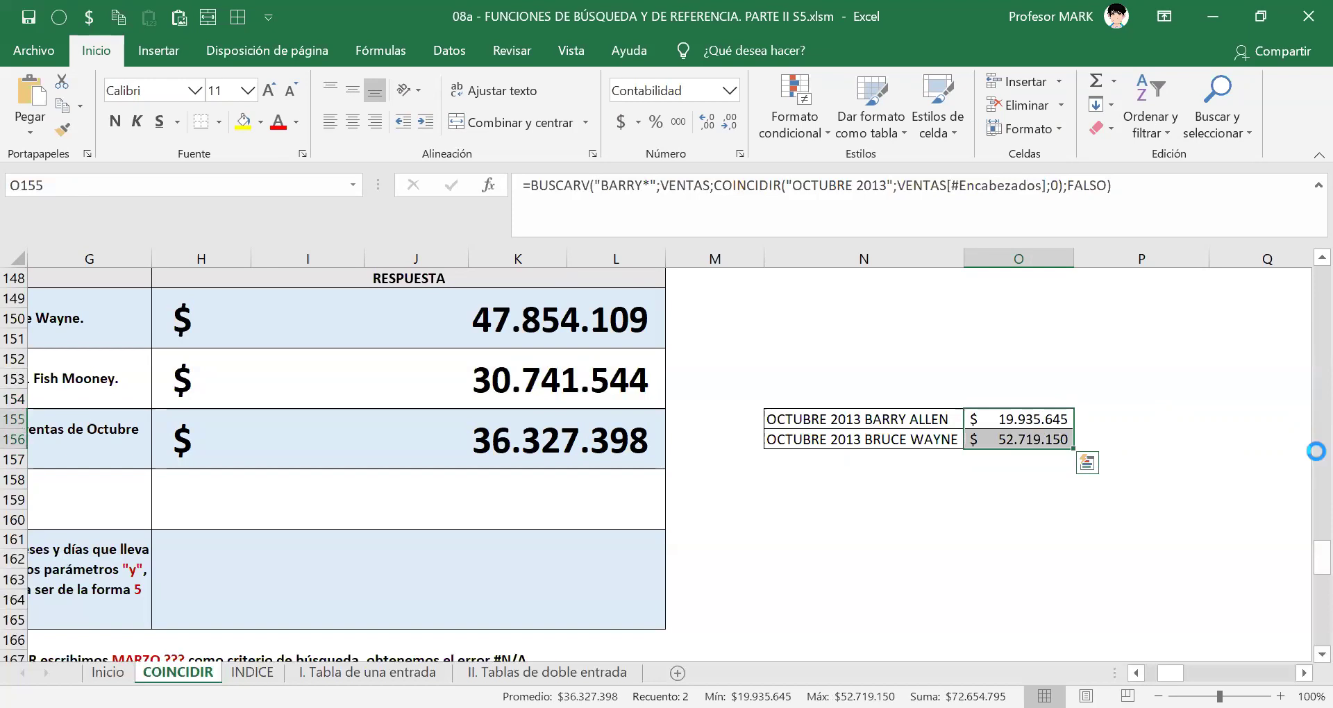
- Review the BUSCARV formulas in O155 and O156, checking the search name used in the second one
{"action": "key", "text": "Left"}
{"action": "key", "text": "Left"}
{"action": "key", "text": "Right"}
{"action": "key", "text": "Right"}
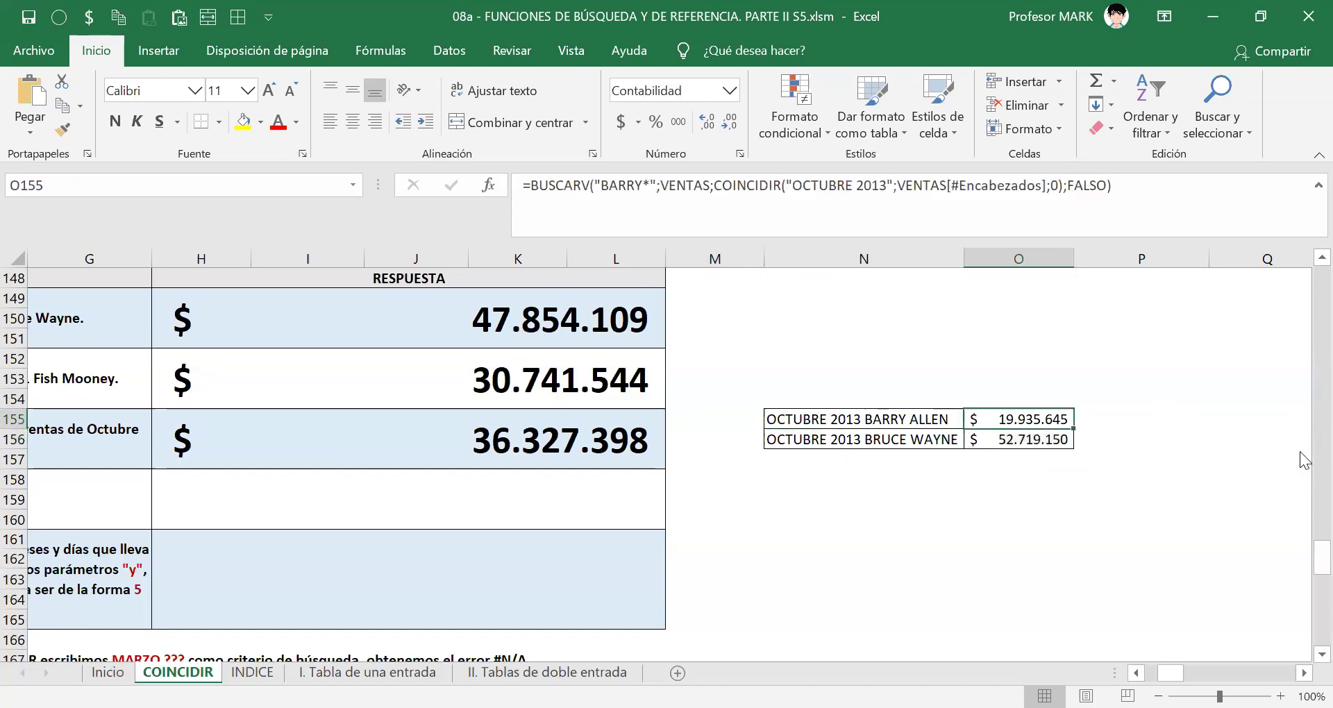
{"action": "key", "text": "F2"}
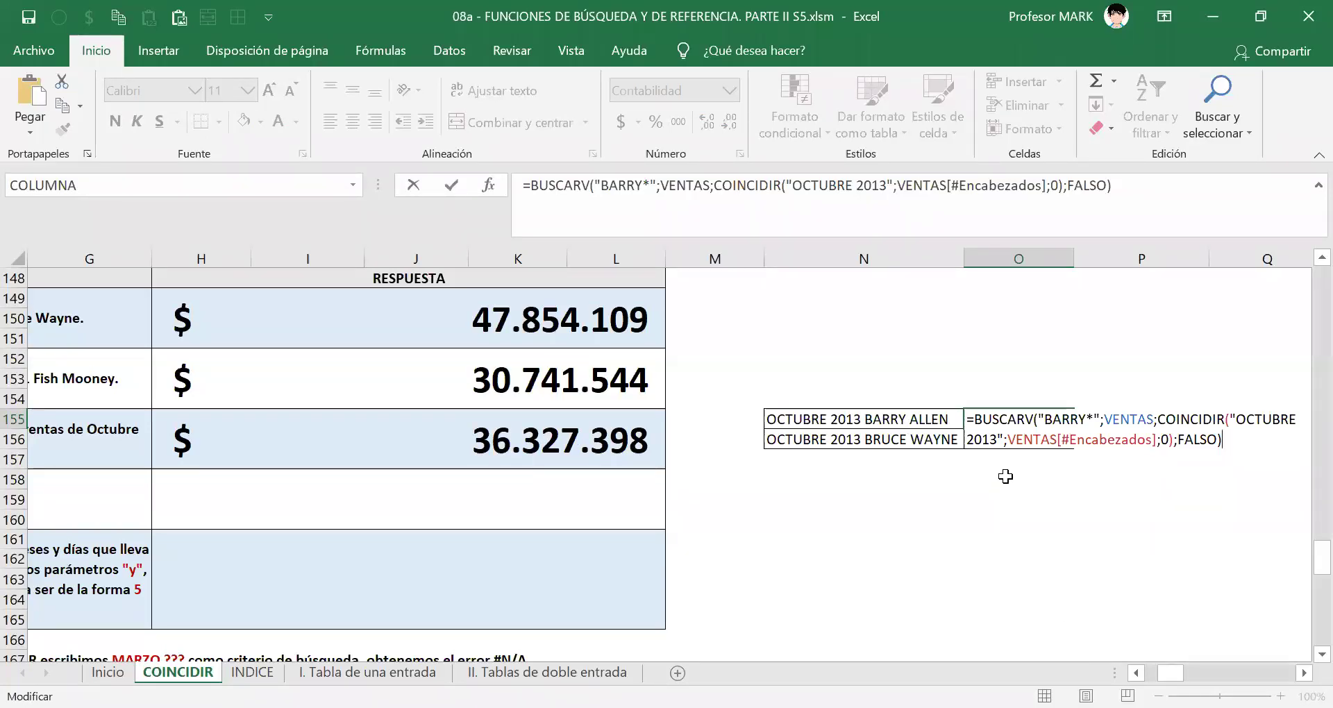
{"action": "key", "text": "ctrl+Return"}
{"action": "double_click", "coordinate": [1060, 444]}
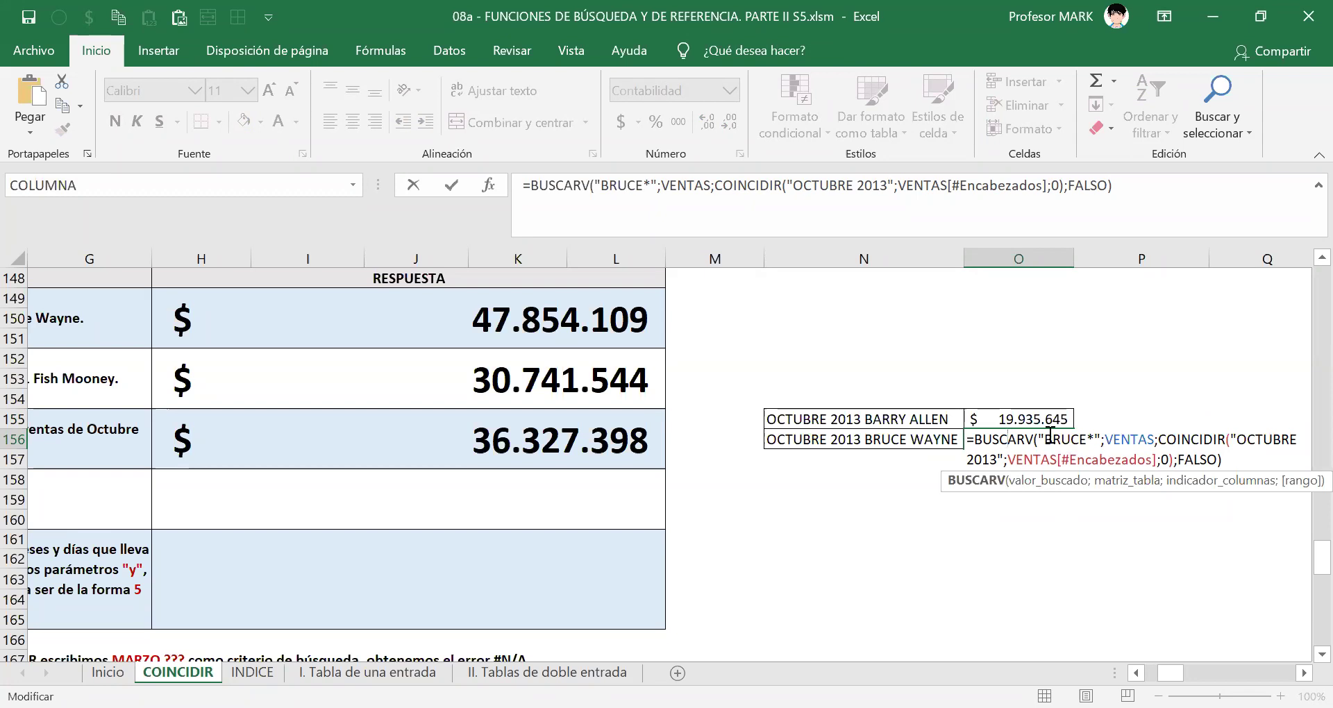
{"action": "left_click_drag", "start_coordinate": [1045, 439], "coordinate": [1087, 438]}
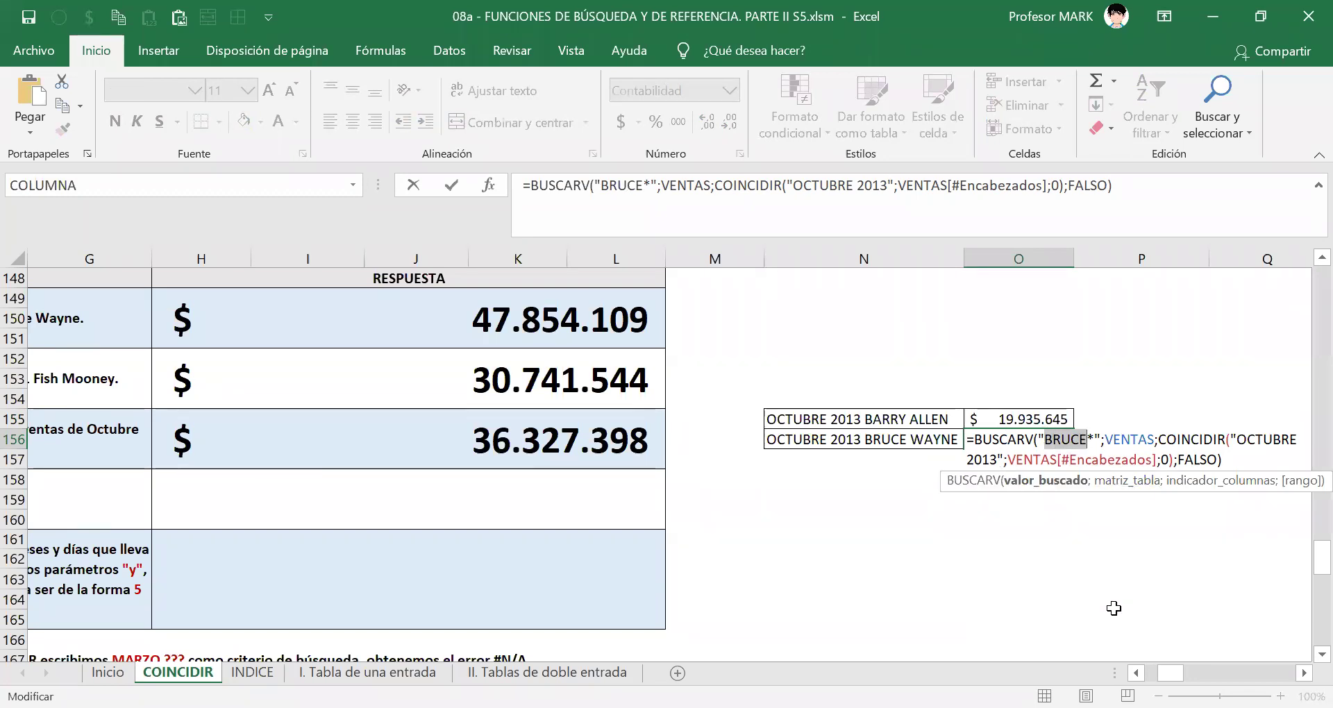
{"action": "key", "text": "Return"}
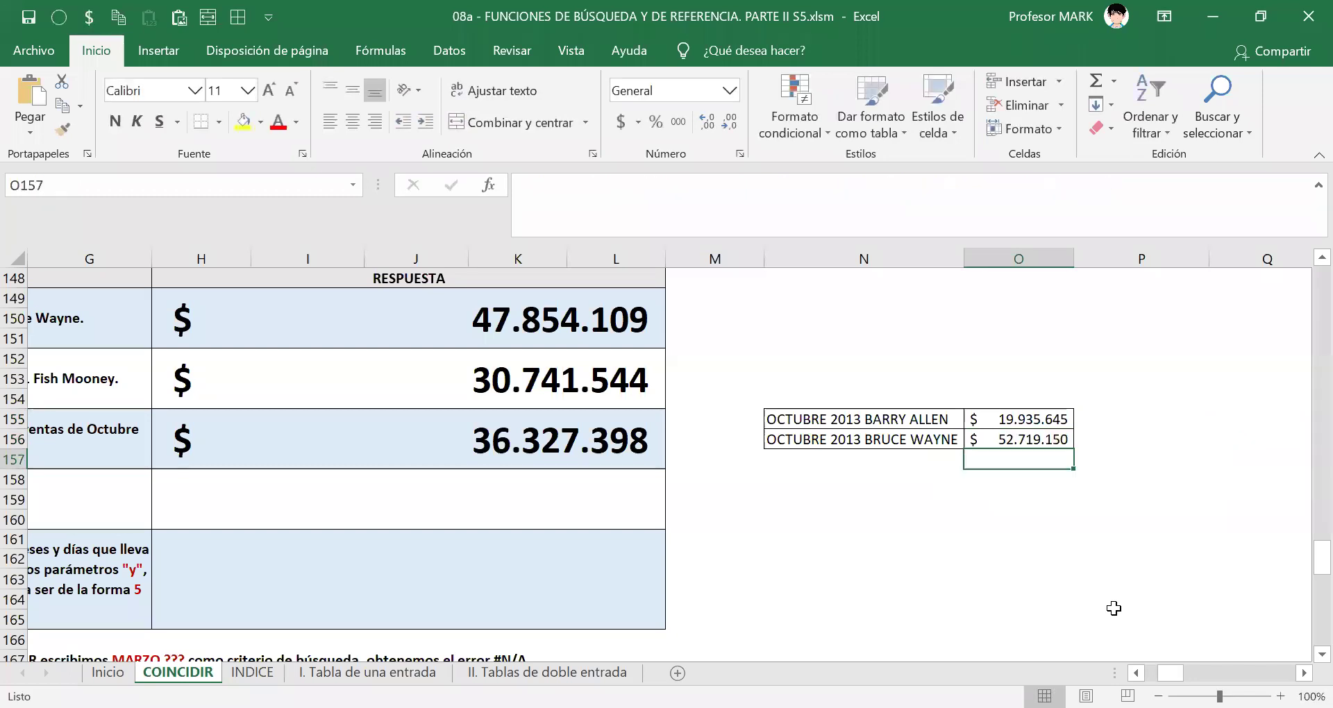
- Begin a PROMEDIO.SI formula in cell N158, below the helper table
{"action": "key", "text": "Left"}
{"action": "key", "text": "Down"}
{"action": "key", "text": "Home"}
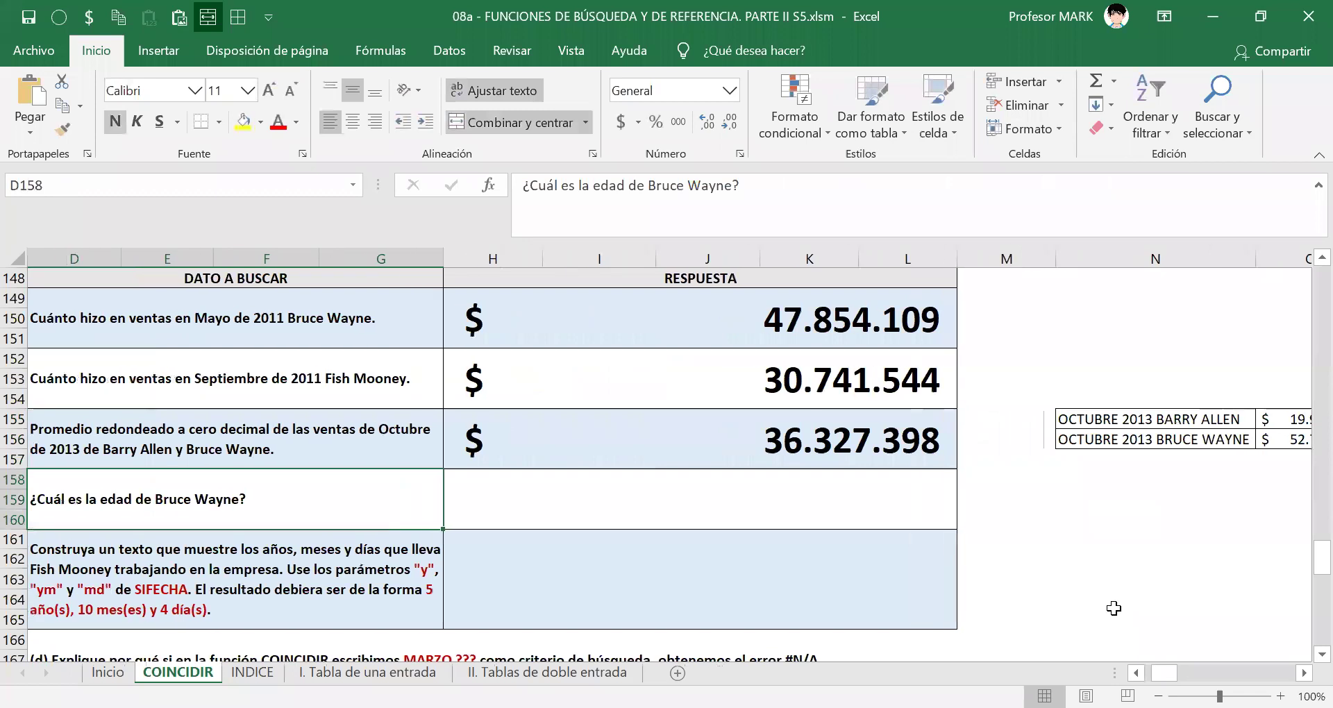
{"action": "key", "text": "Right"}
{"action": "key", "text": "Right"}
{"action": "key", "text": "Right"}
{"action": "key", "text": "Right"}
{"action": "key", "text": "Right"}
{"action": "key", "text": "Right"}
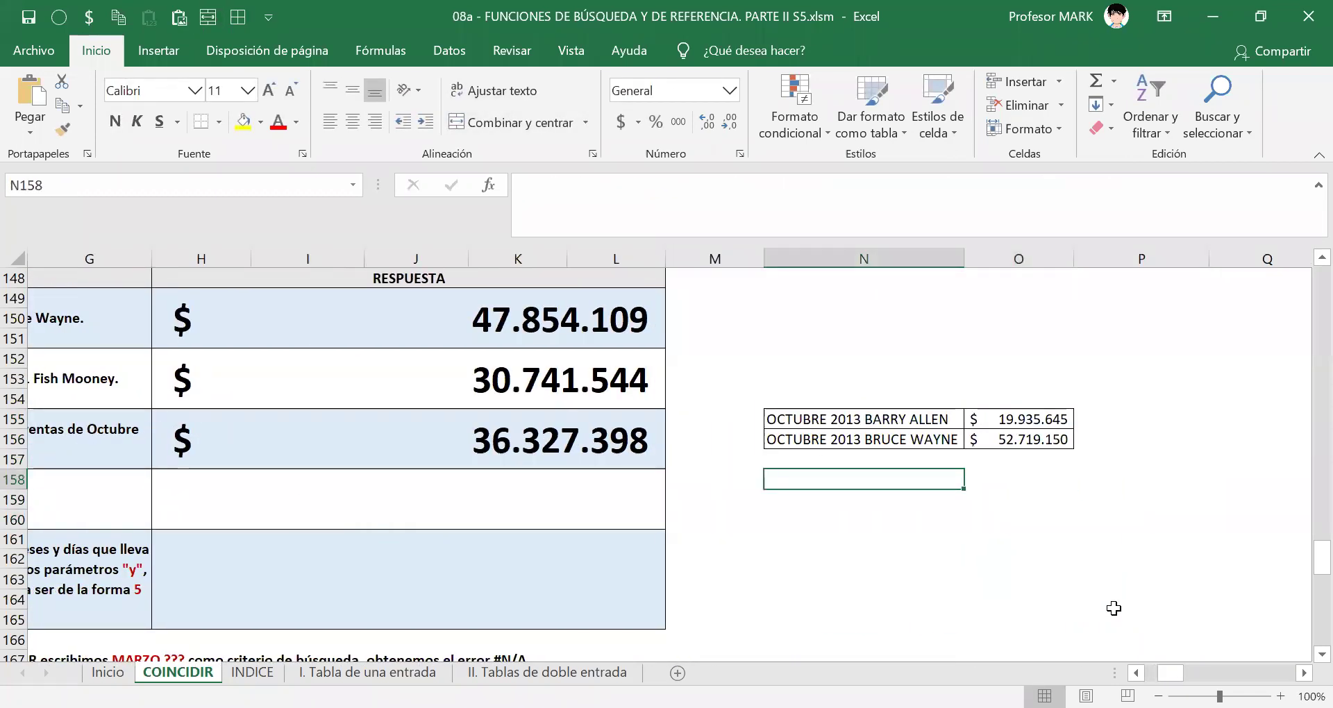
{"action": "type", "text": "="}
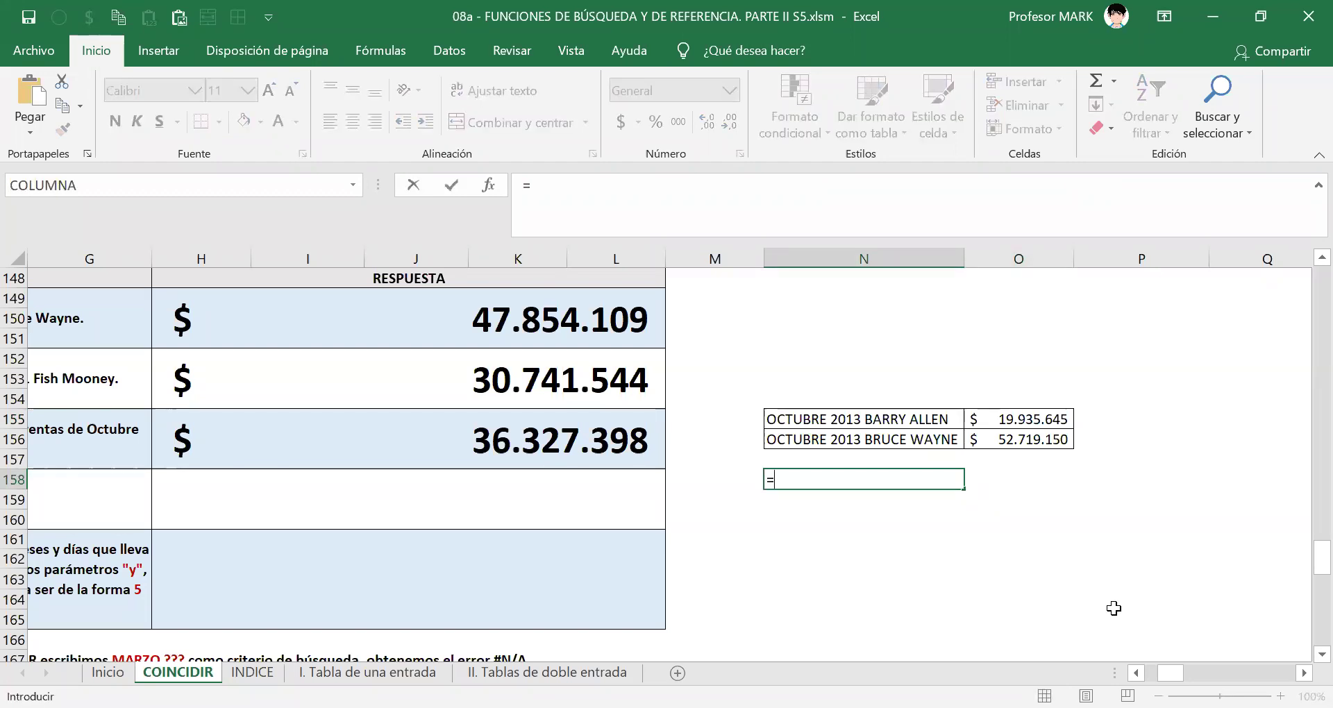
{"action": "type", "text": "PROMEDIO"}
{"action": "key", "text": "Down"}
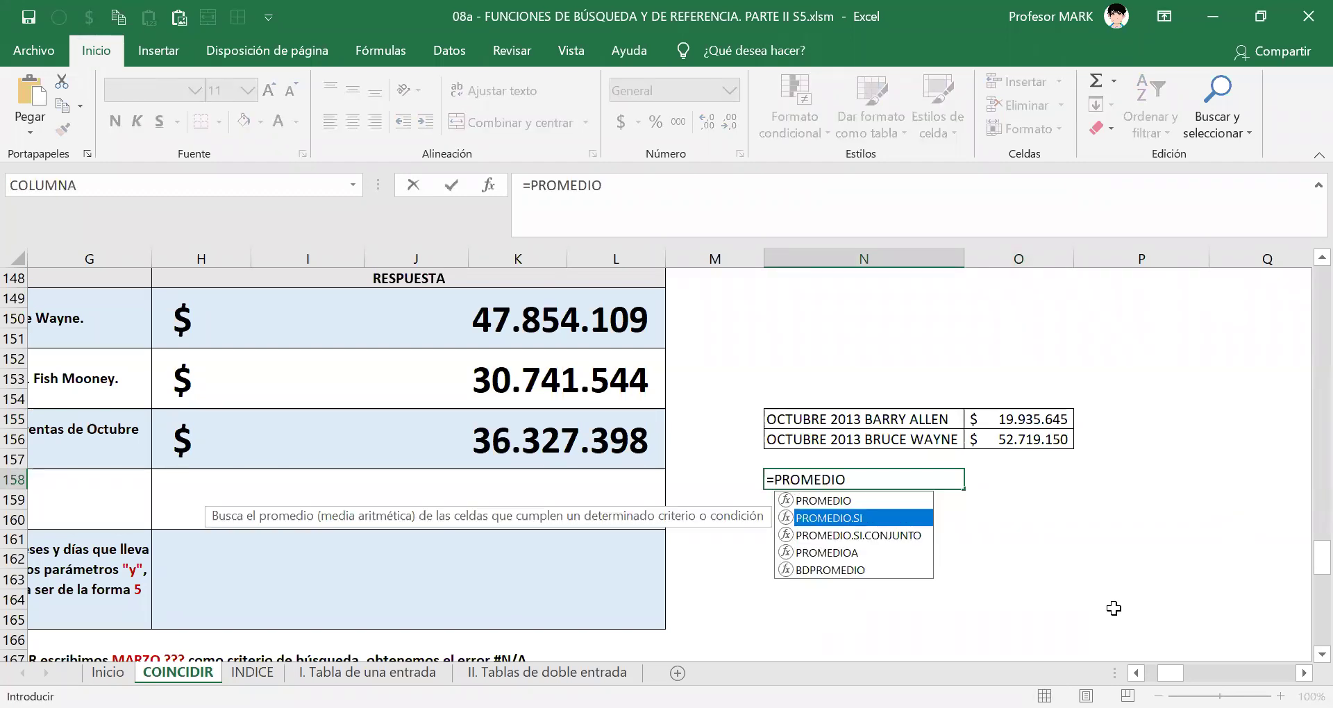
{"action": "key", "text": "Tab"}
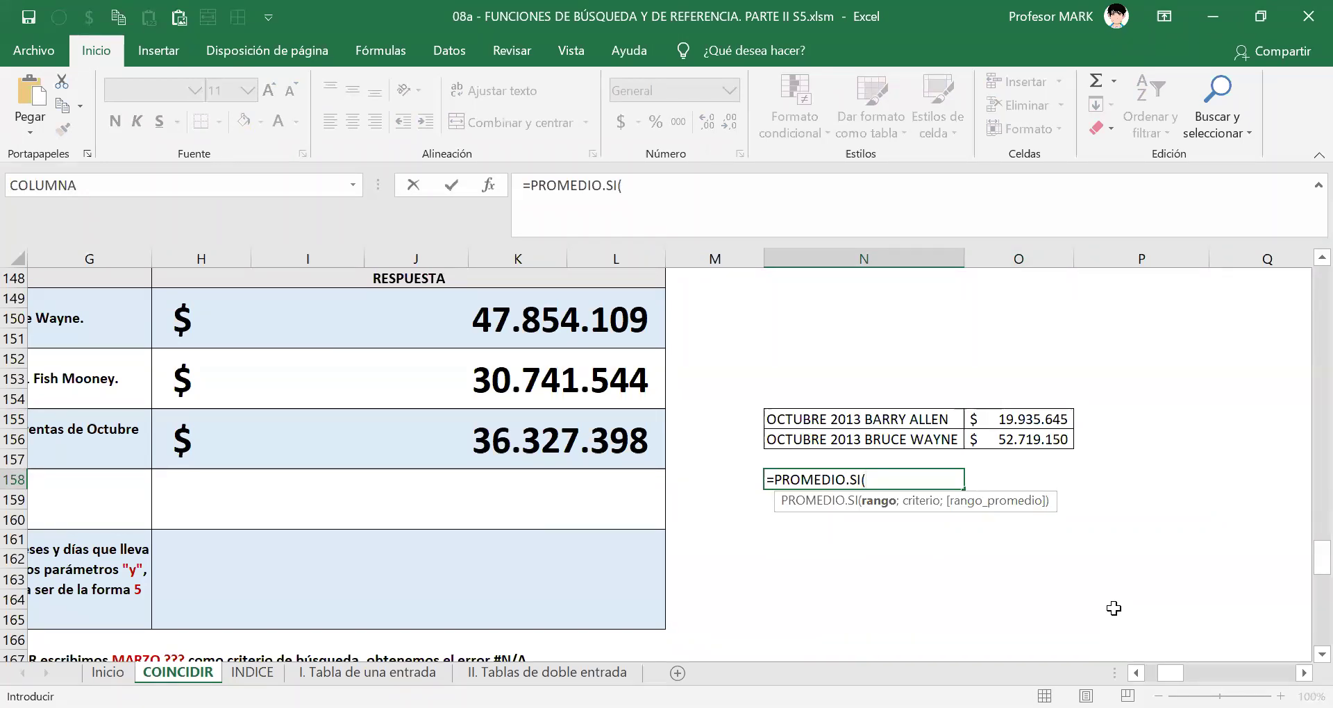
- Enter VENTAS[VENDEDOR] as the PROMEDIO.SI range and "B*" as its criterion
{"action": "type", "text": "VENTAS["}
{"action": "key", "text": "Down"}
{"action": "key", "text": "Tab"}
{"action": "type", "text": "]"}
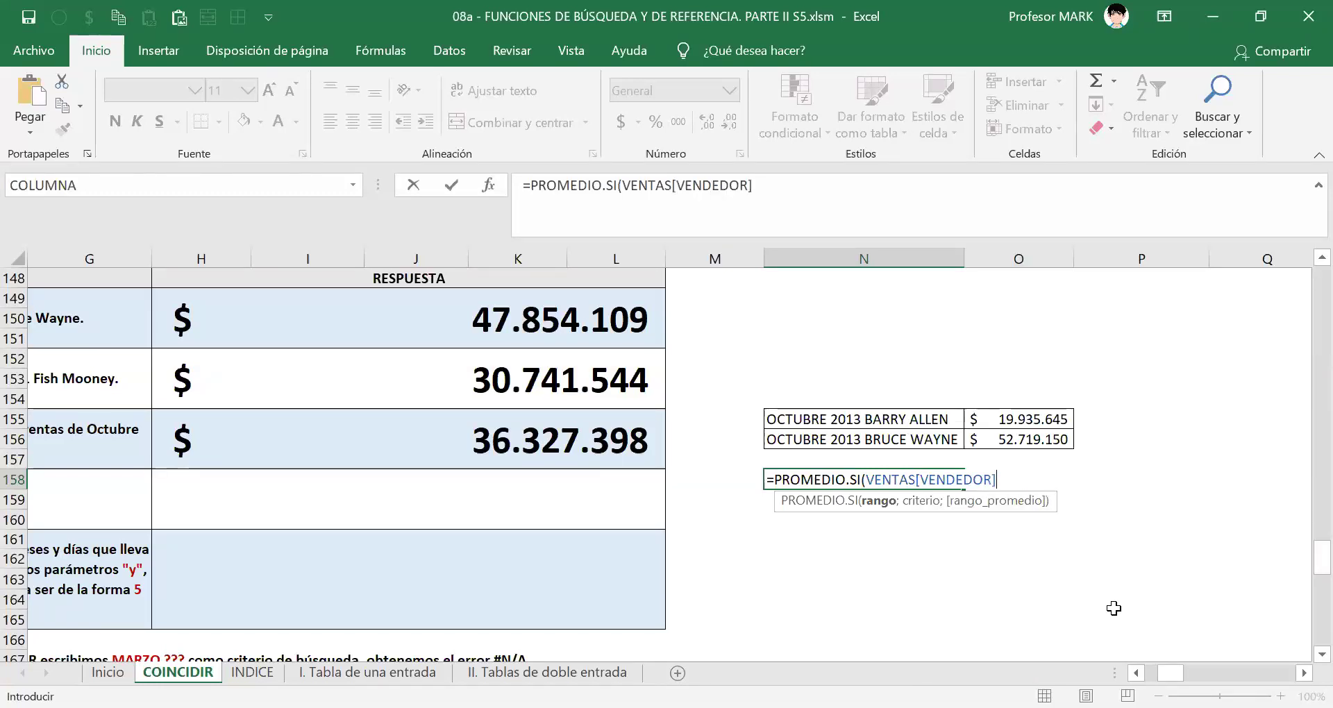
{"action": "type", "text": ";\"B*\""}
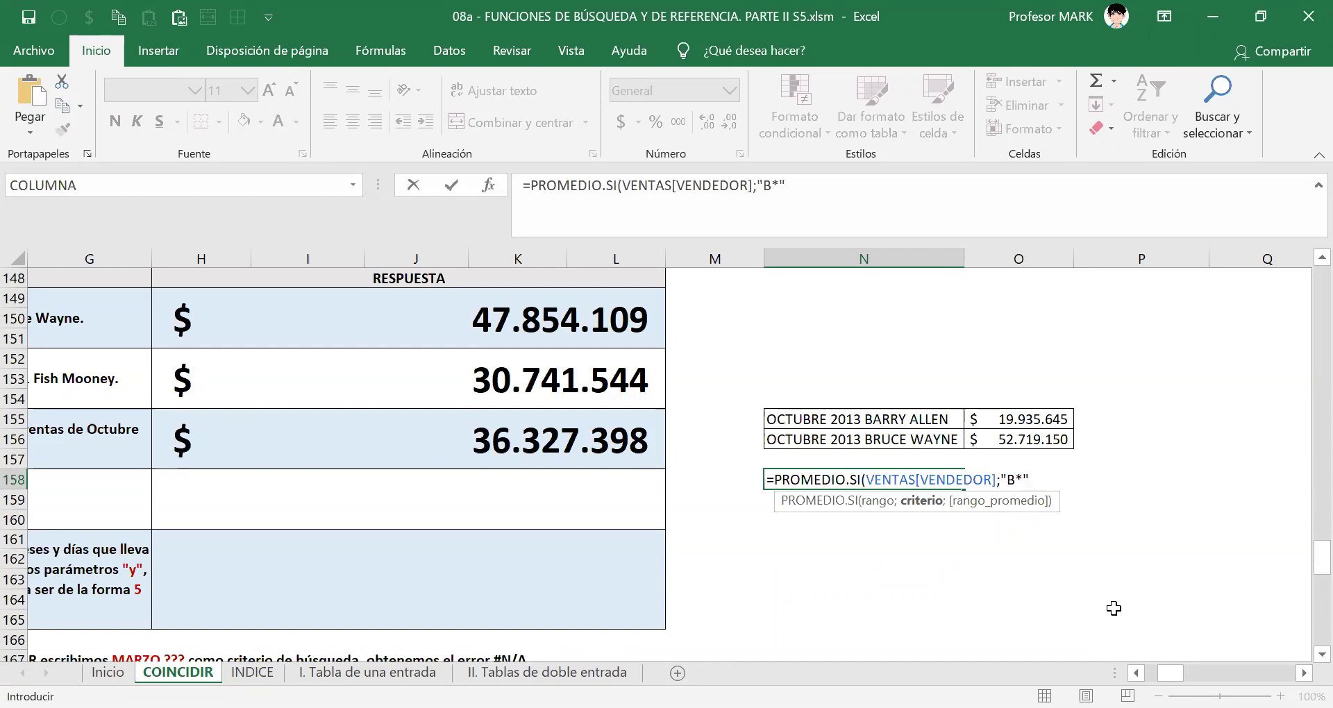
{"action": "type", "text": ";"}
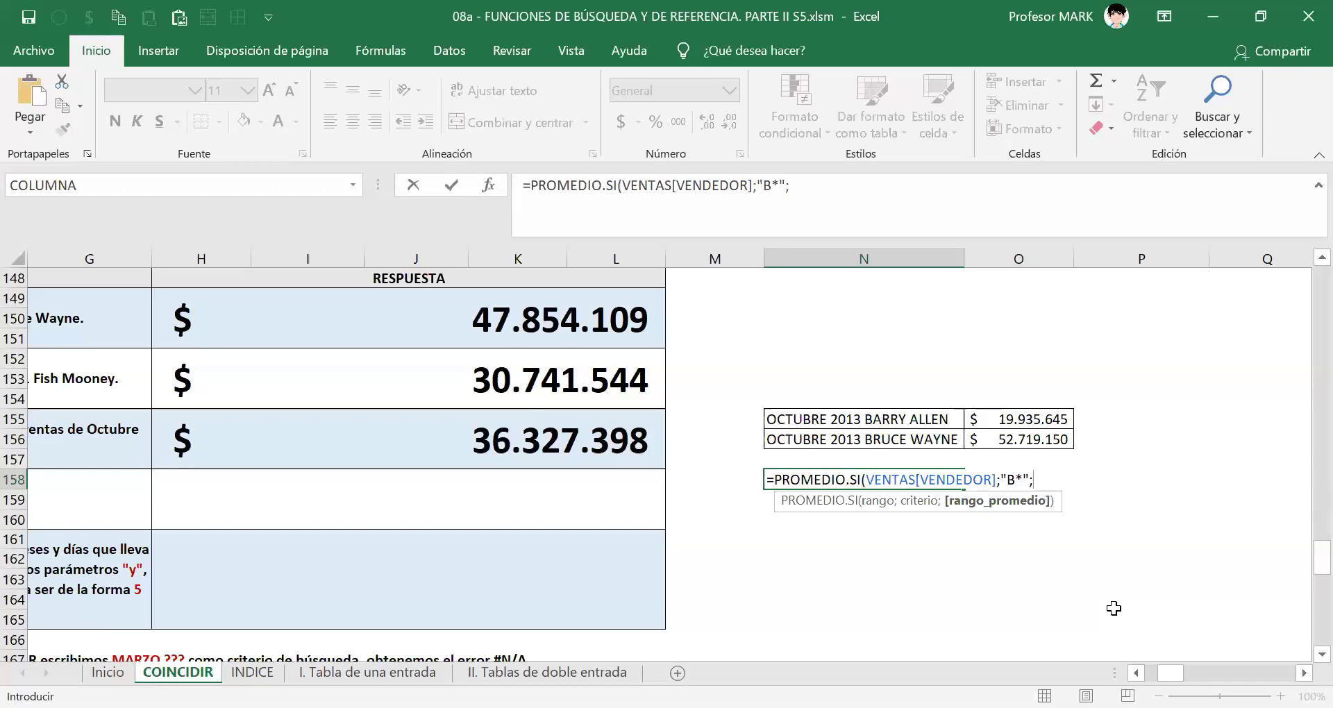
- Complete the N158 formula with VENTAS[OCTUBRE 2013] as the range to average
{"action": "type", "text": "VENTAS"}
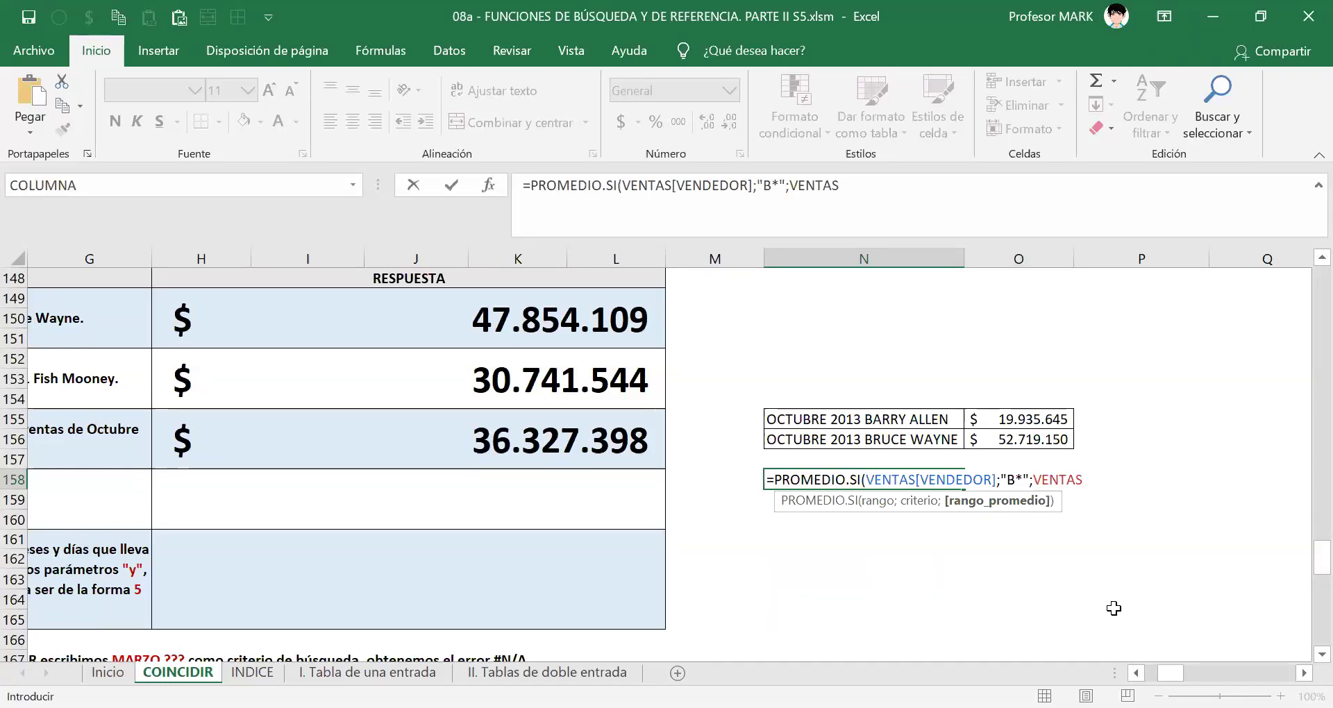
{"action": "type", "text": "[OCTUBR"}
{"action": "key", "text": "Down"}
{"action": "key", "text": "Down"}
{"action": "key", "text": "Tab"}
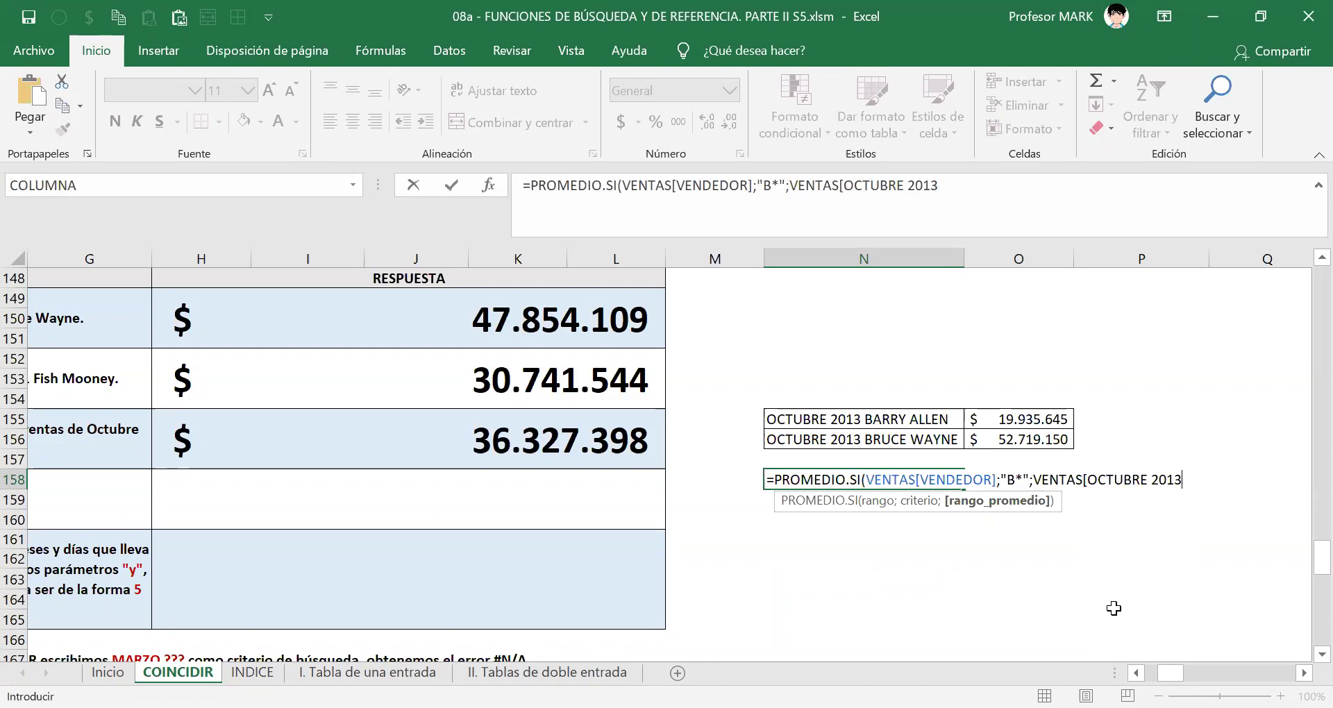
{"action": "type", "text": ")"}
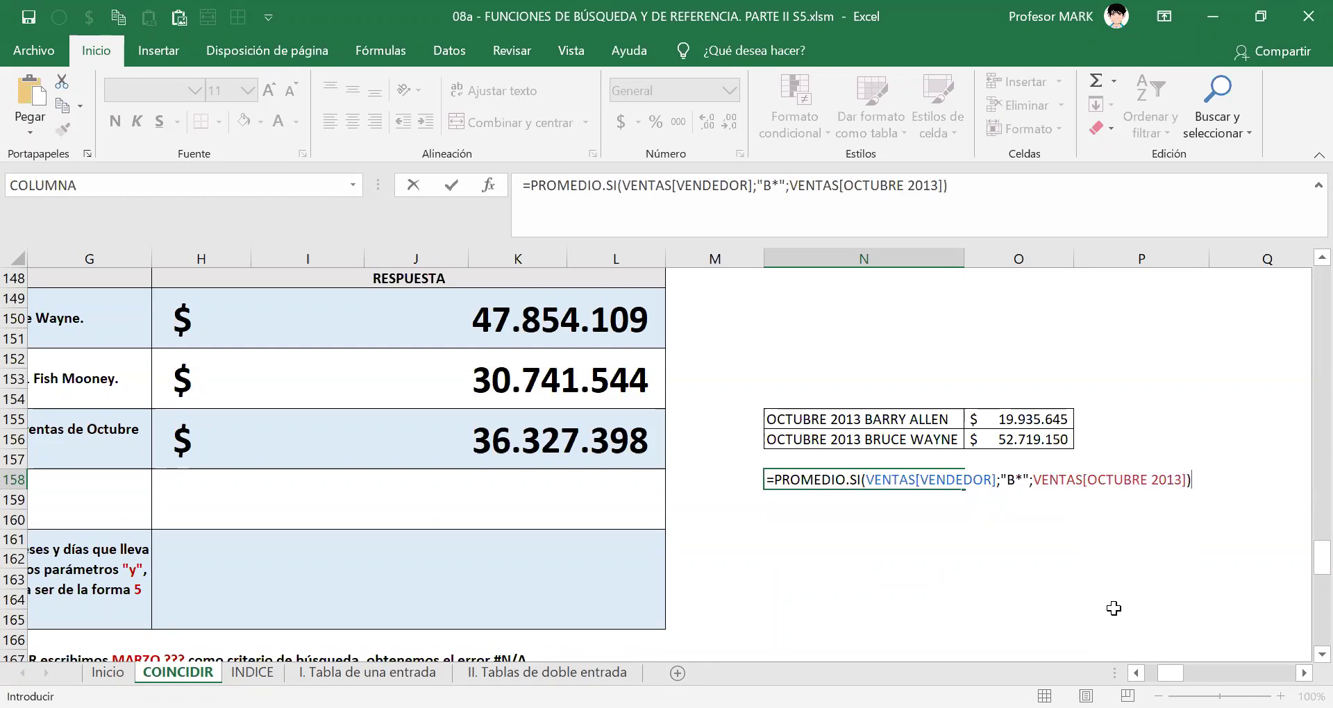
{"action": "key", "text": "Return"}
{"action": "key", "text": "Up"}
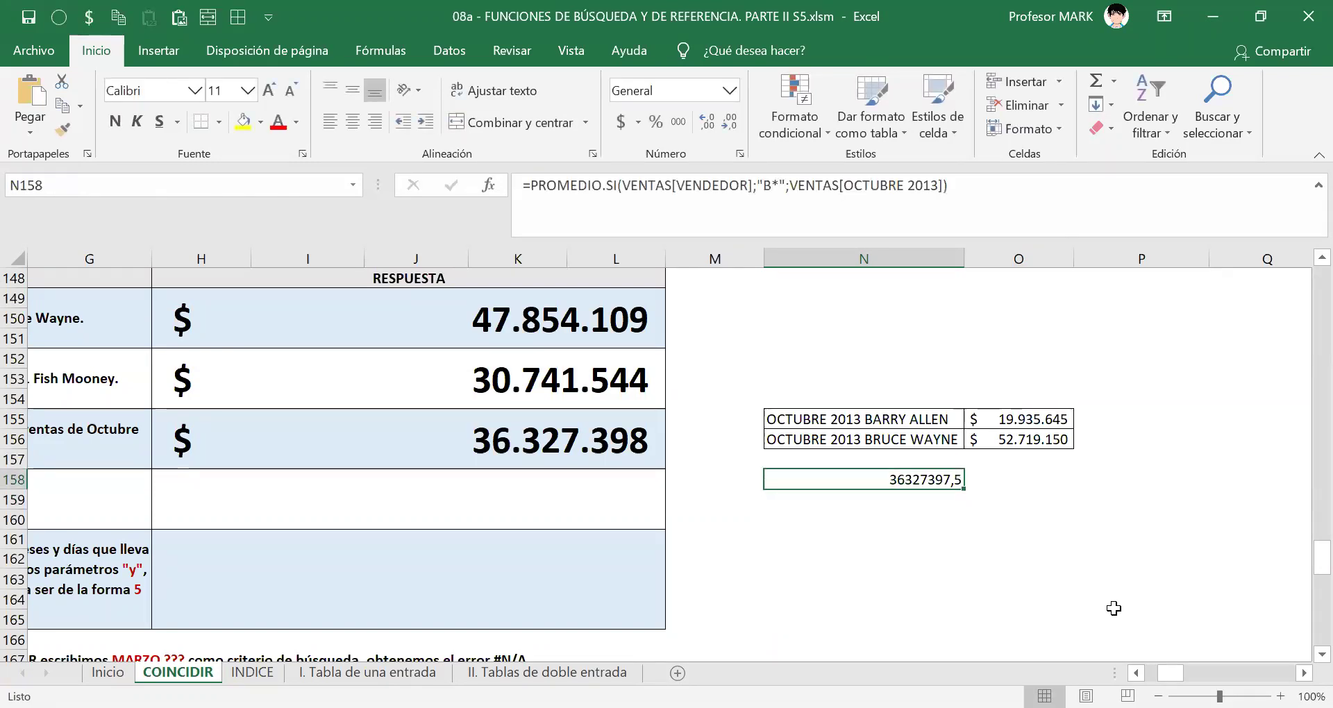
- Wrap the N158 formula in REDONDEAR with 0 decimals and apply the currency accounting format to the cell
{"action": "key", "text": "F2"}
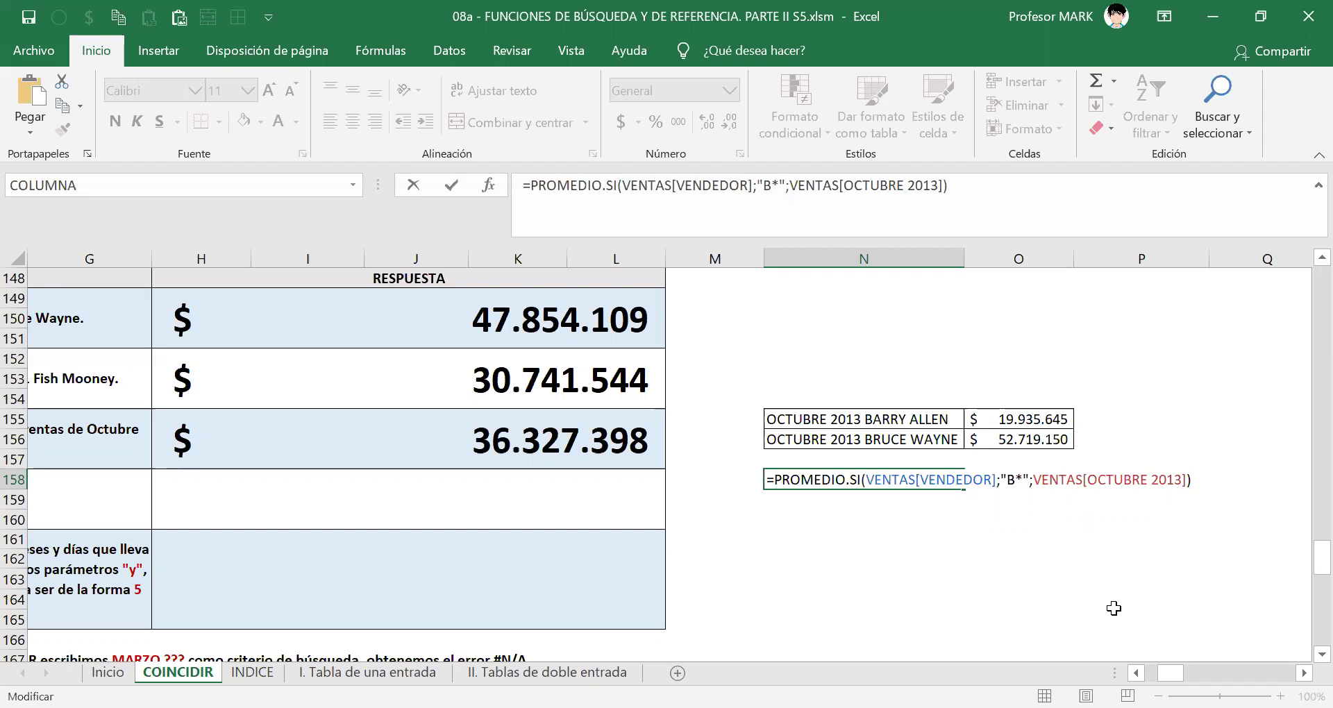
{"action": "type", "text": "REDONDEAR("}
{"action": "type", "text": ";0)"}
{"action": "key", "text": "Return"}
{"action": "key", "text": "Up"}
{"action": "key", "text": "alt+3"}
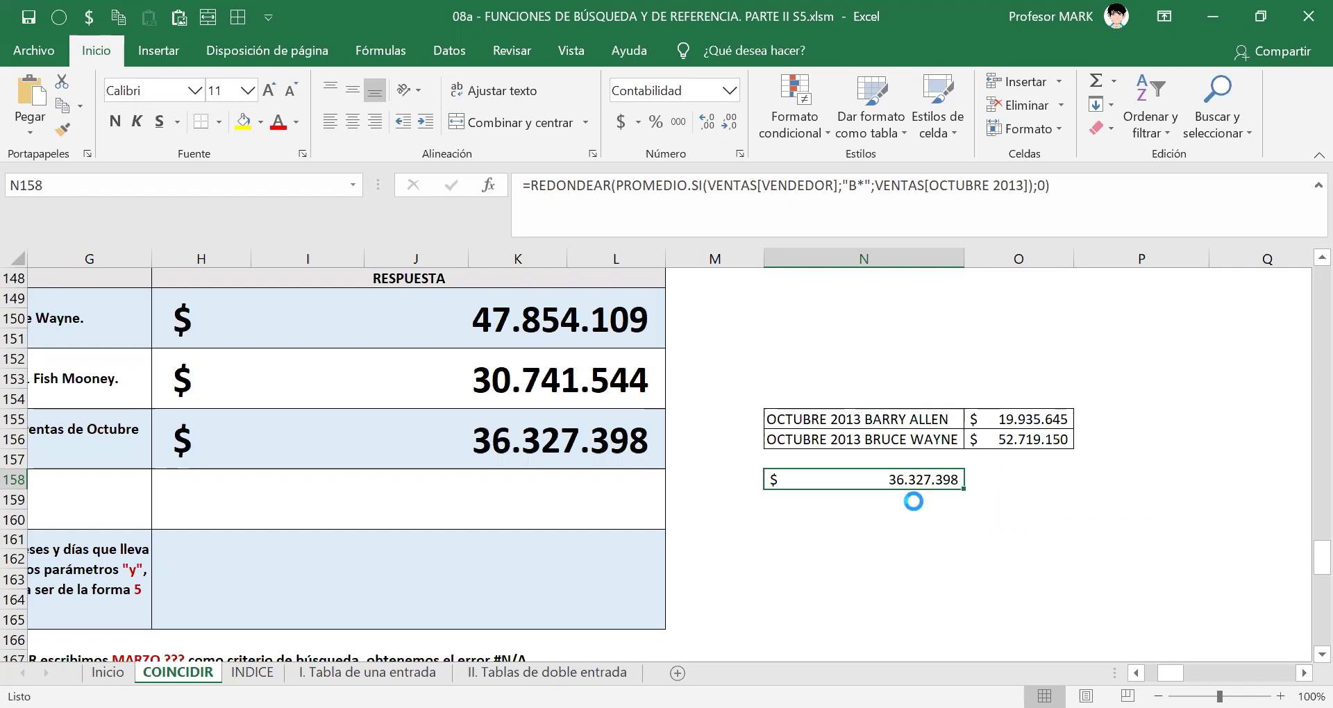
- Make N158 bold and give it the light grey theme fill
{"action": "key", "text": "ctrl+n"}
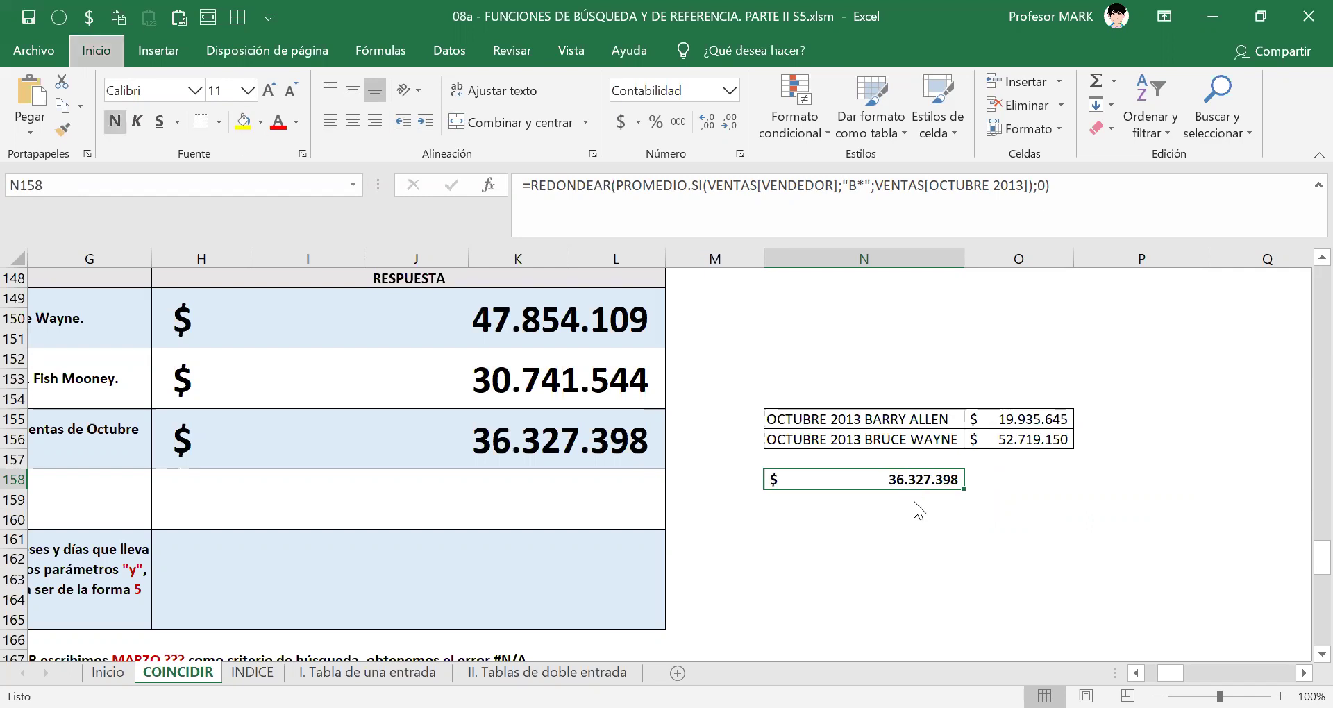
{"action": "key", "text": "alt+o"}
{"action": "key", "text": "s"}
{"action": "key", "text": "o"}
{"action": "key", "text": "Right"}
{"action": "key", "text": "Right"}
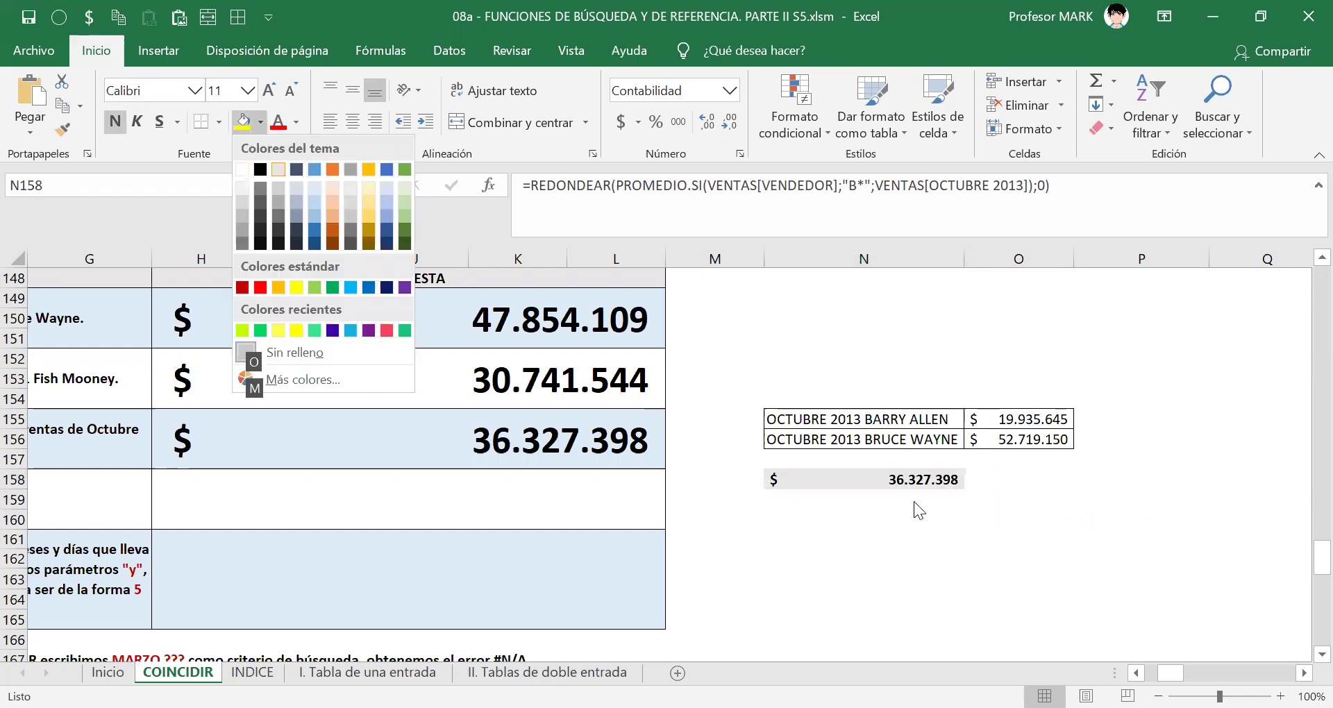
{"action": "key", "text": "Return"}
- Label the average by entering PROMEDIO.SI in O158 and add borders around N158:O158
{"action": "key", "text": "Right"}
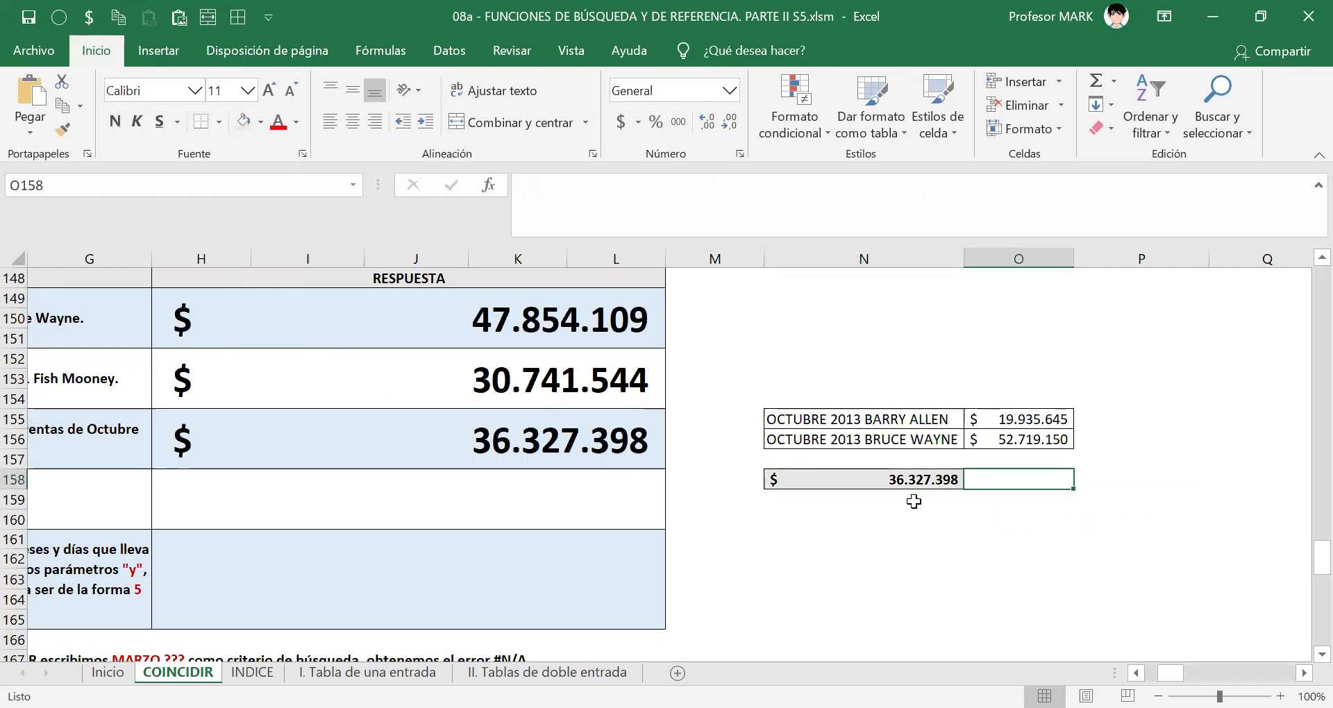
{"action": "type", "text": "MEDIO.SI"}
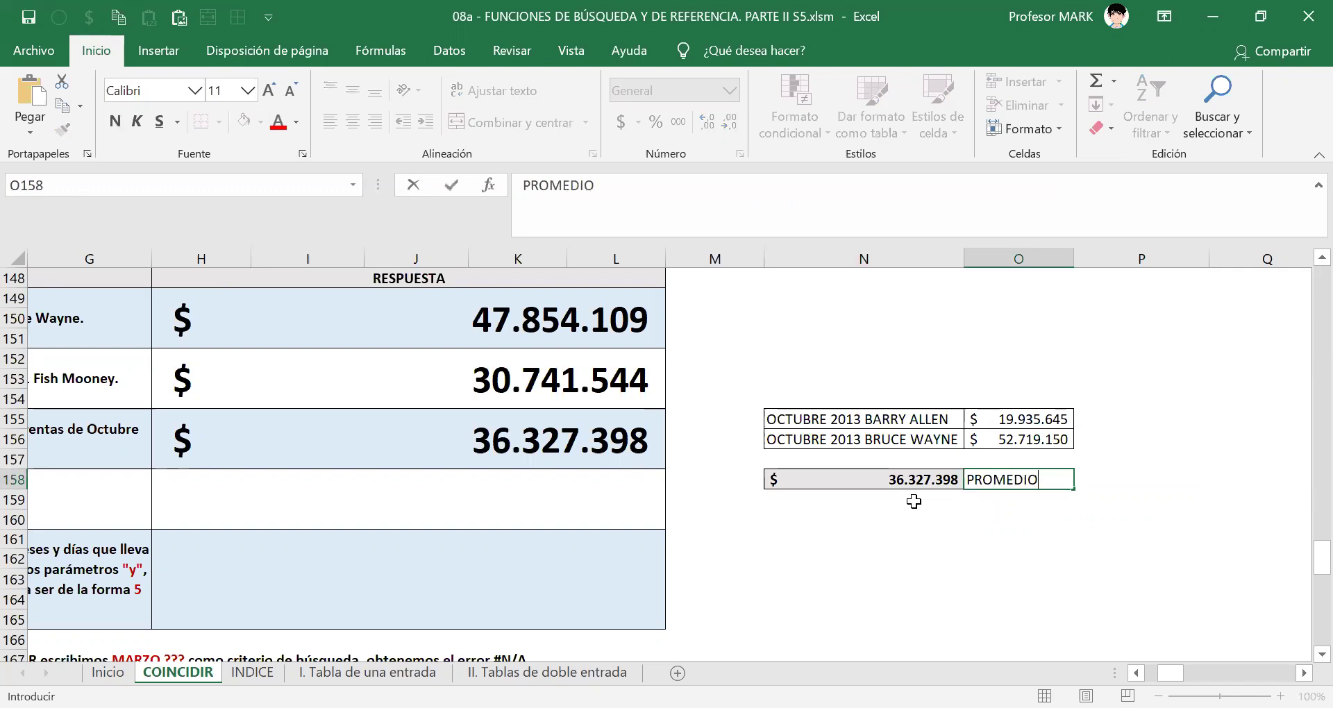
{"action": "key", "text": "Return"}
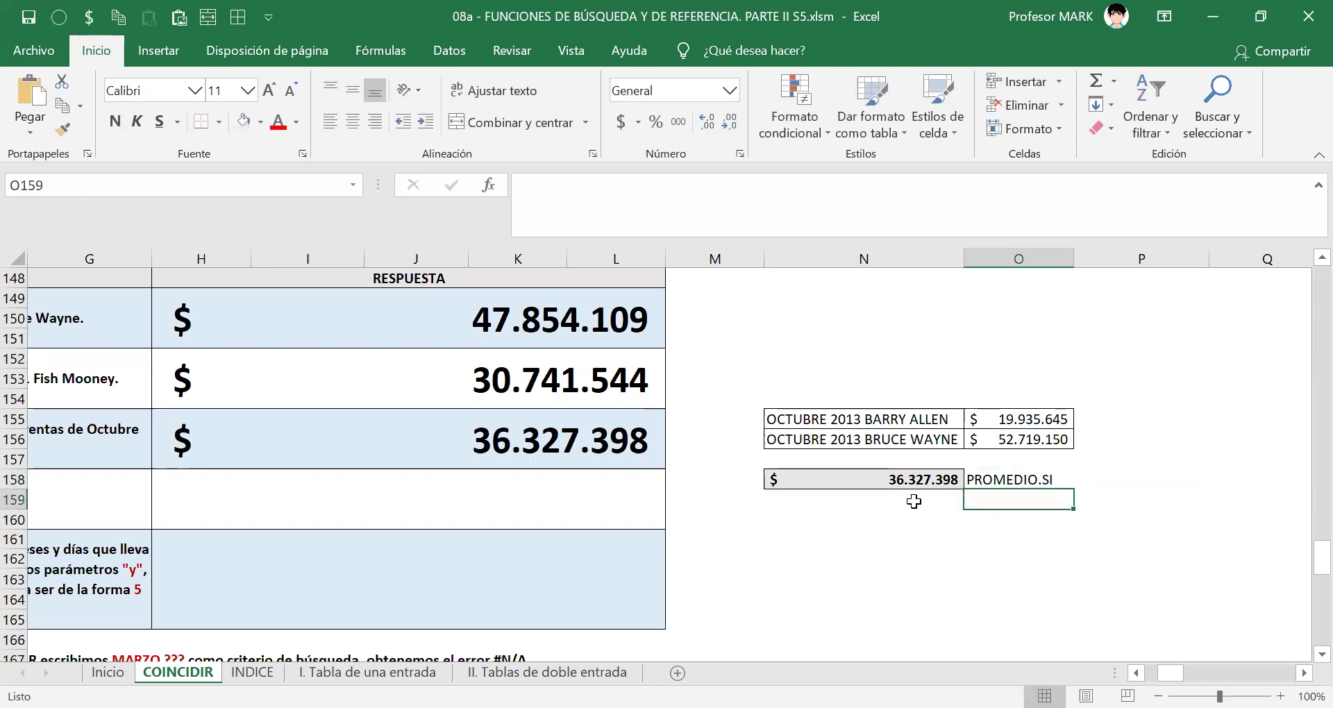
{"action": "key", "text": "Up"}
{"action": "key", "text": "Left"}
{"action": "key", "text": "shift+Right"}
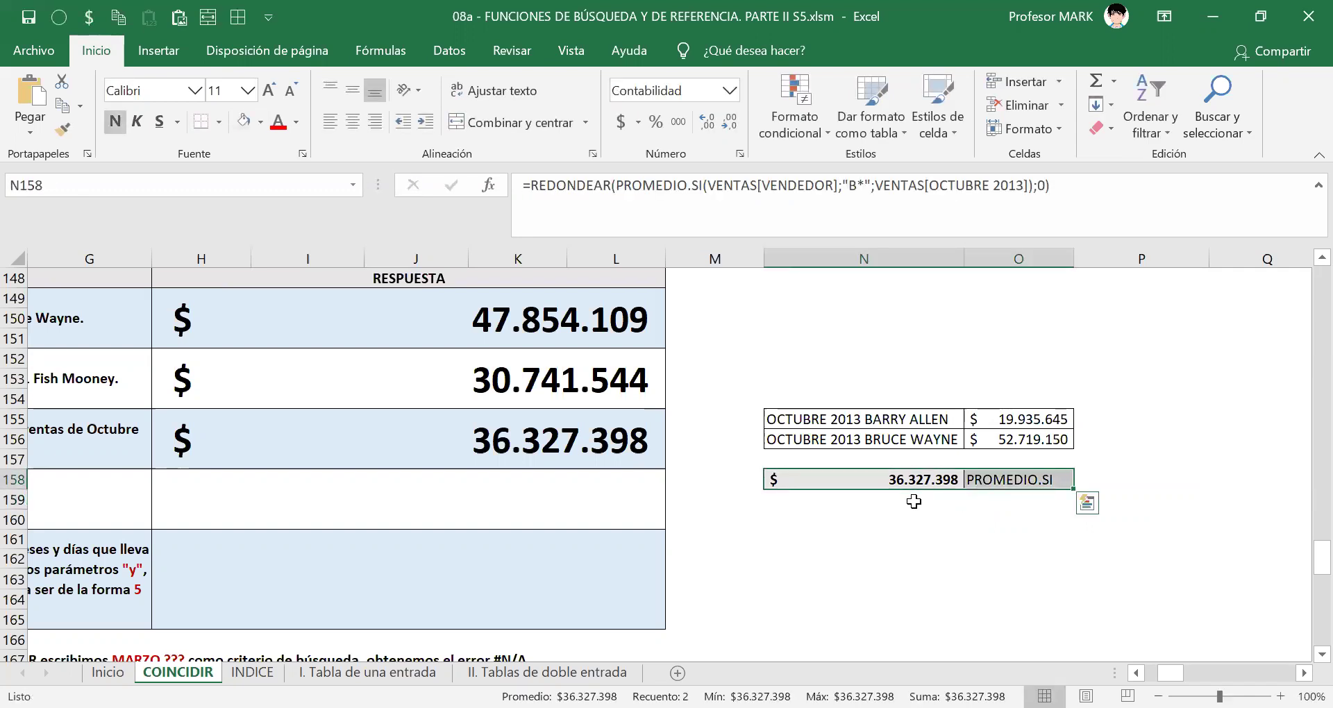
{"action": "key", "text": "Right"}
{"action": "key", "text": "Right"}
{"action": "key", "text": "Left"}
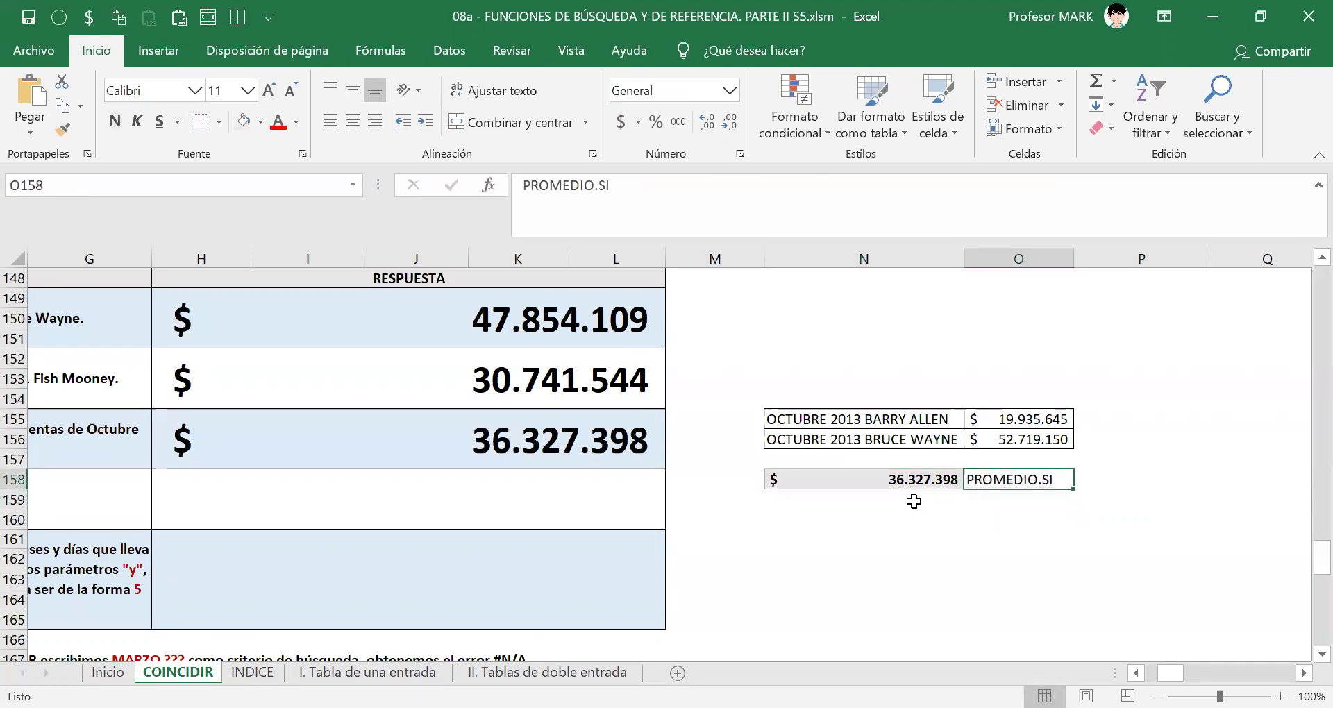
- Make the PROMEDIO.SI label in O158 bold and centre it horizontally
{"action": "key", "text": "ctrl+n"}
{"action": "key", "text": "alt+o"}
{"action": "key", "text": "c"}
{"action": "key", "text": "c"}
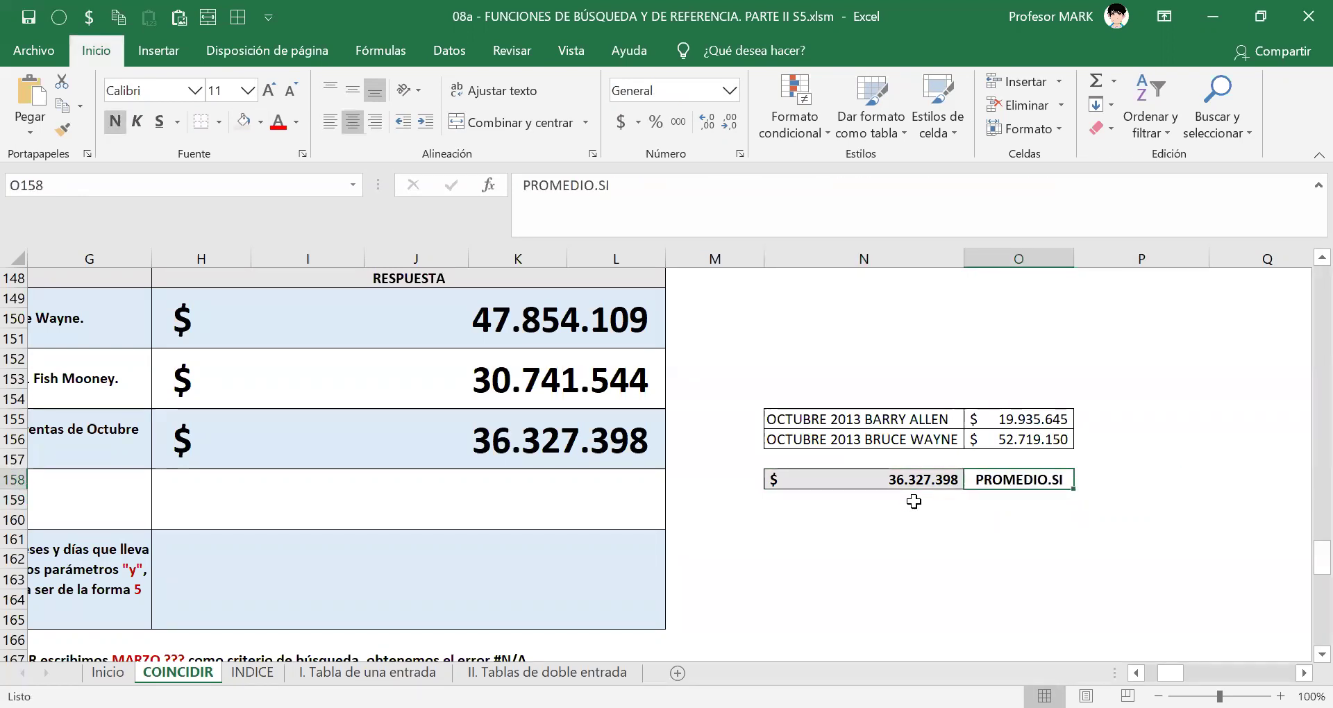
- Review the complete REDONDEAR and PROMEDIO.SI formula in N158
{"action": "key", "text": "Left"}
{"action": "key", "text": "Left"}
{"action": "key", "text": "Right"}
{"action": "key", "text": "Down"}
{"action": "key", "text": "Down"}
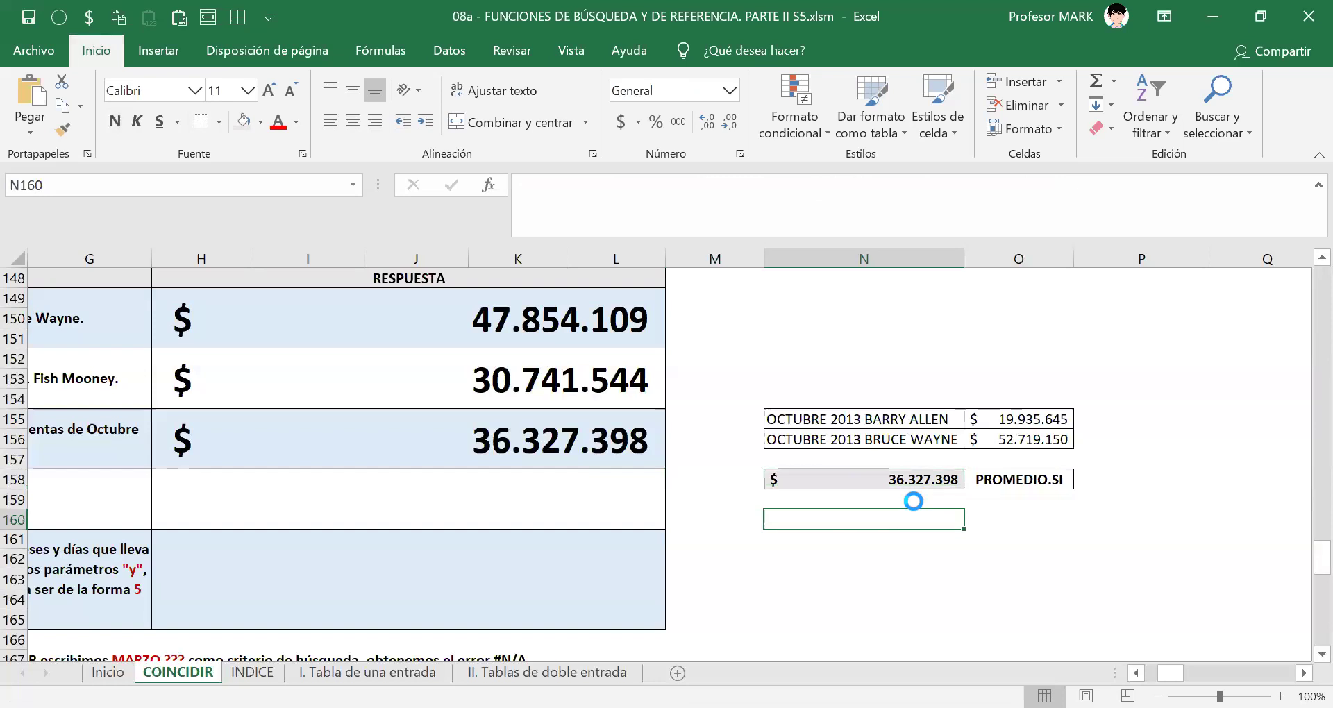
{"action": "left_click", "coordinate": [890, 486]}
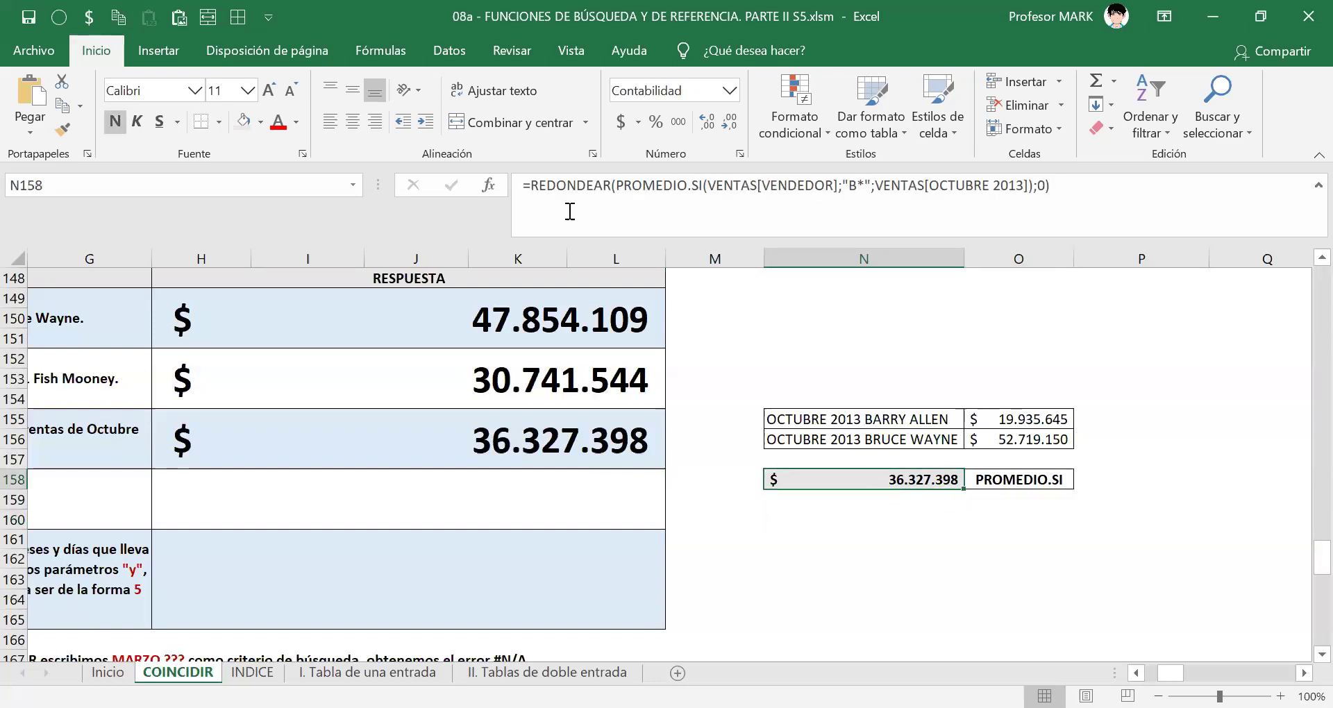
{"action": "left_click", "coordinate": [1207, 182]}
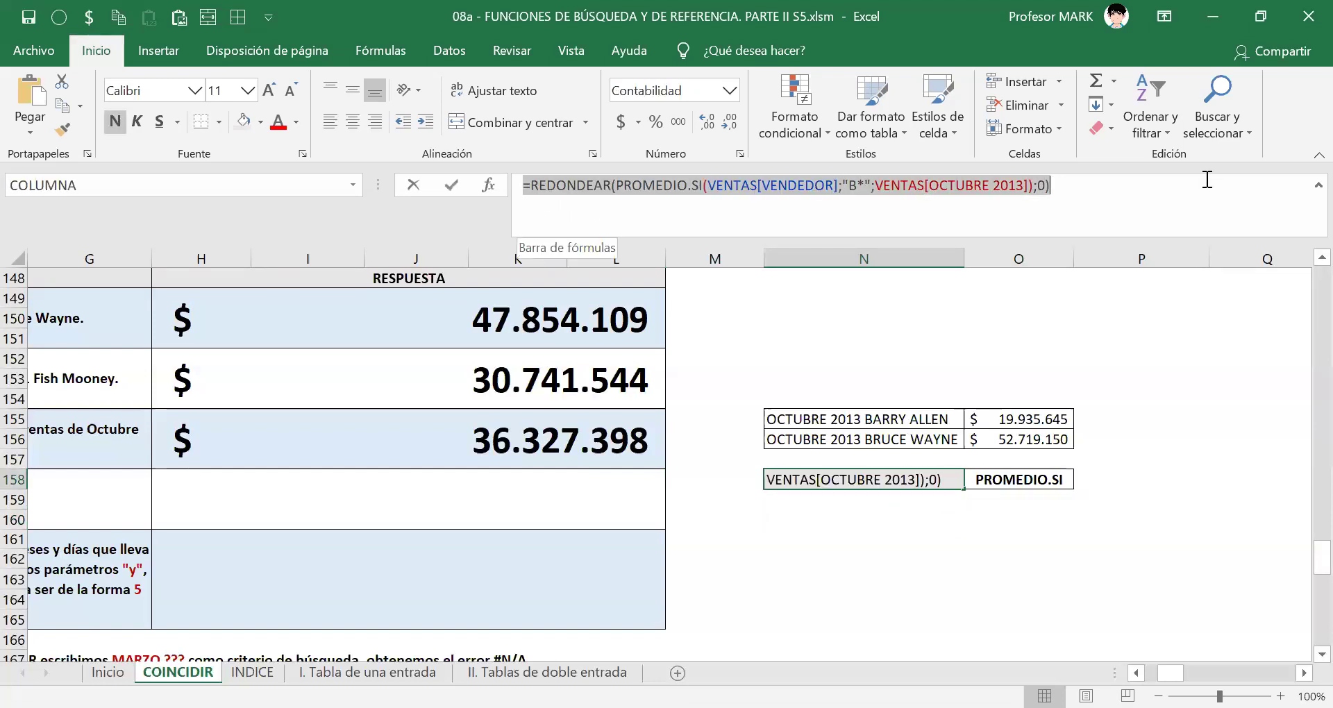
{"action": "key", "text": "Return"}
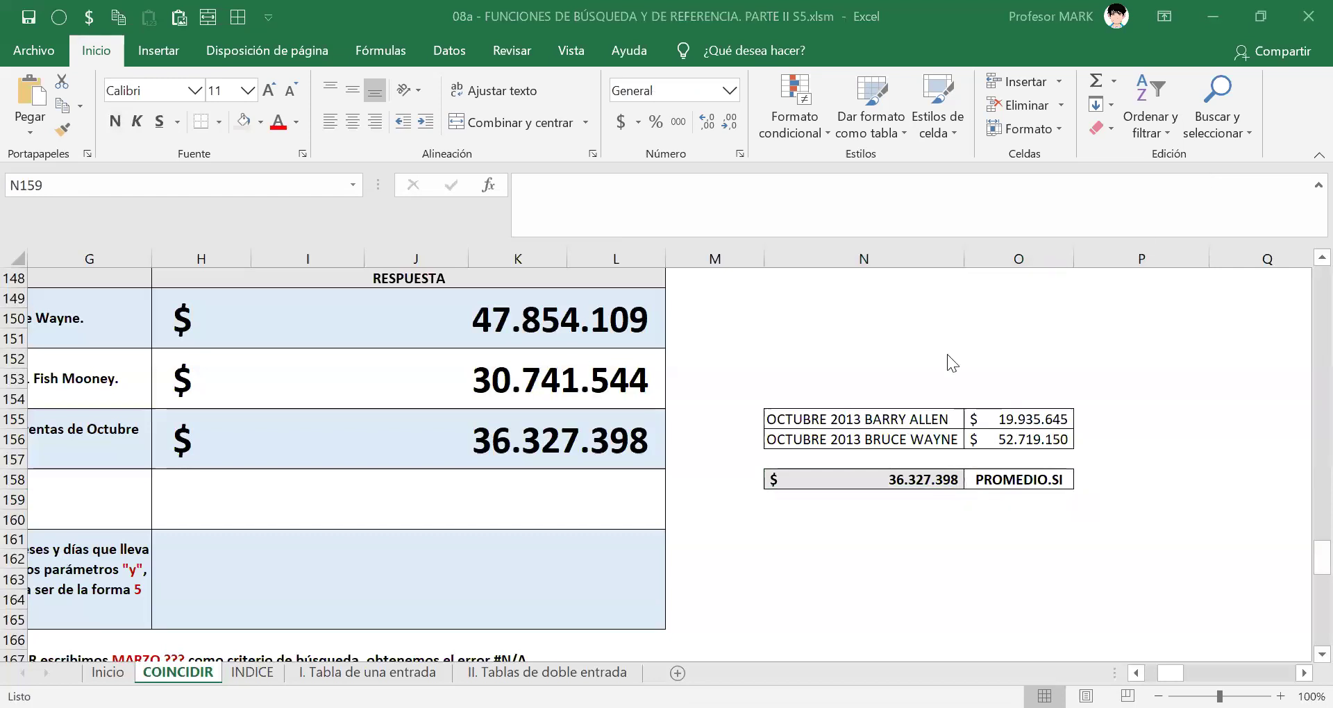